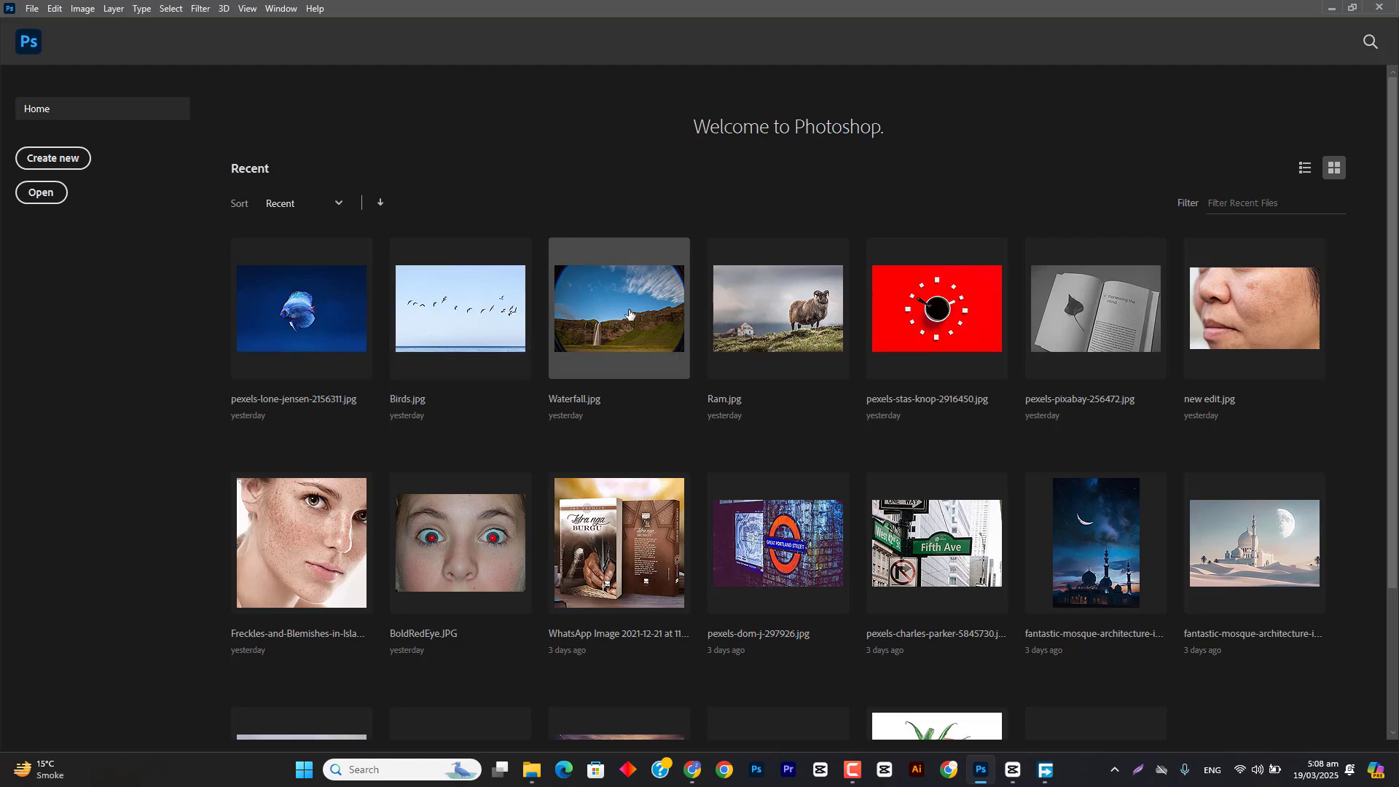
Step: Open the recent image Waterfall.jpg and look through the Blur and Dodge tool groups
left_click(630, 314)
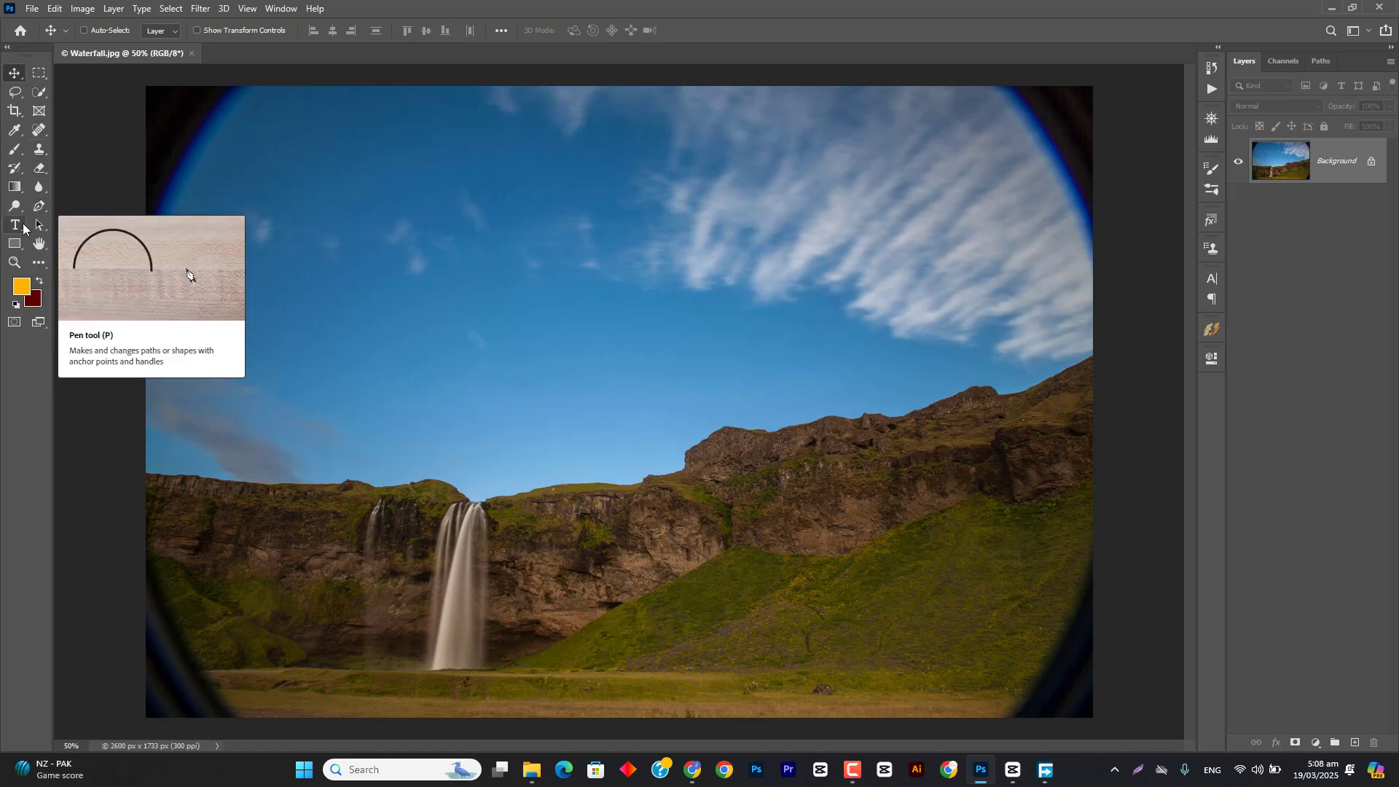
left_click(40, 195)
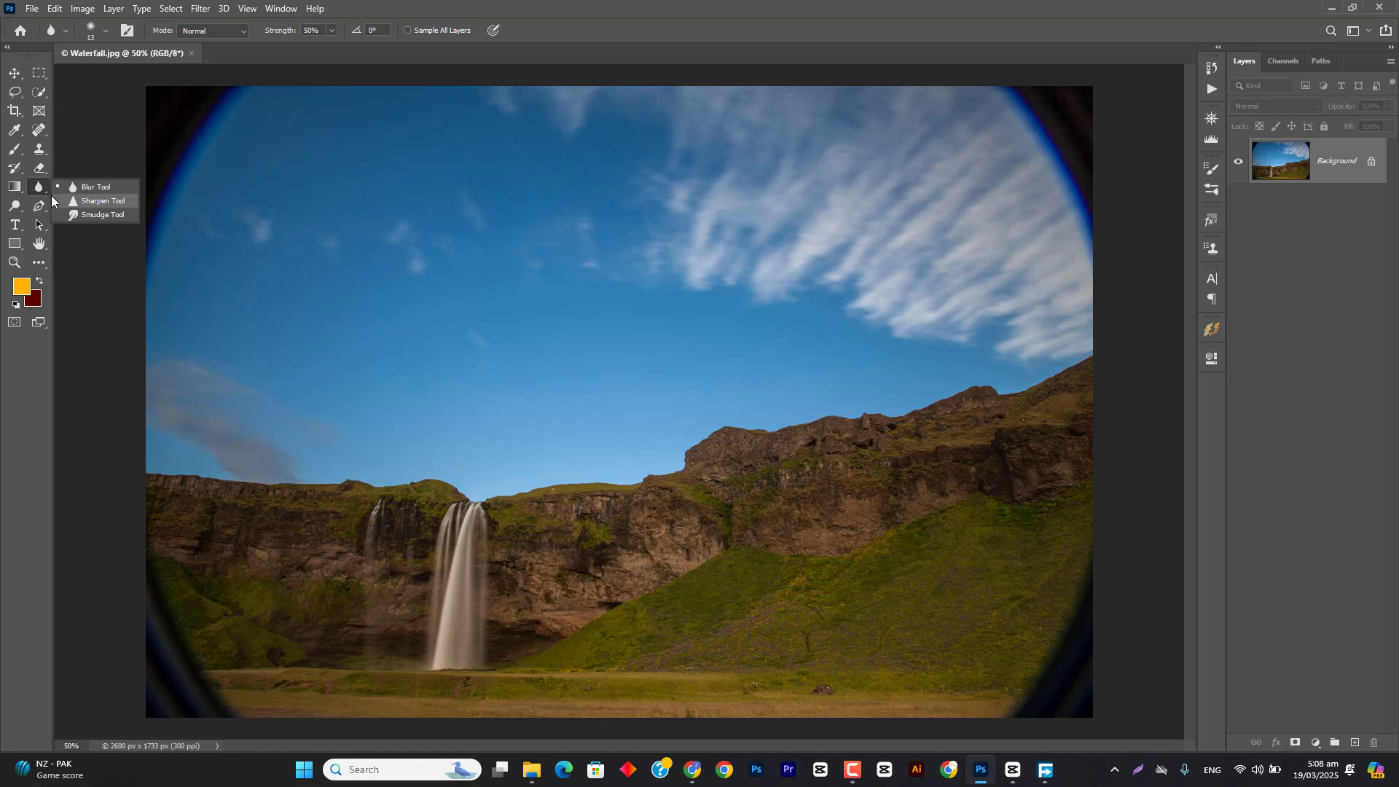
left_click(18, 206)
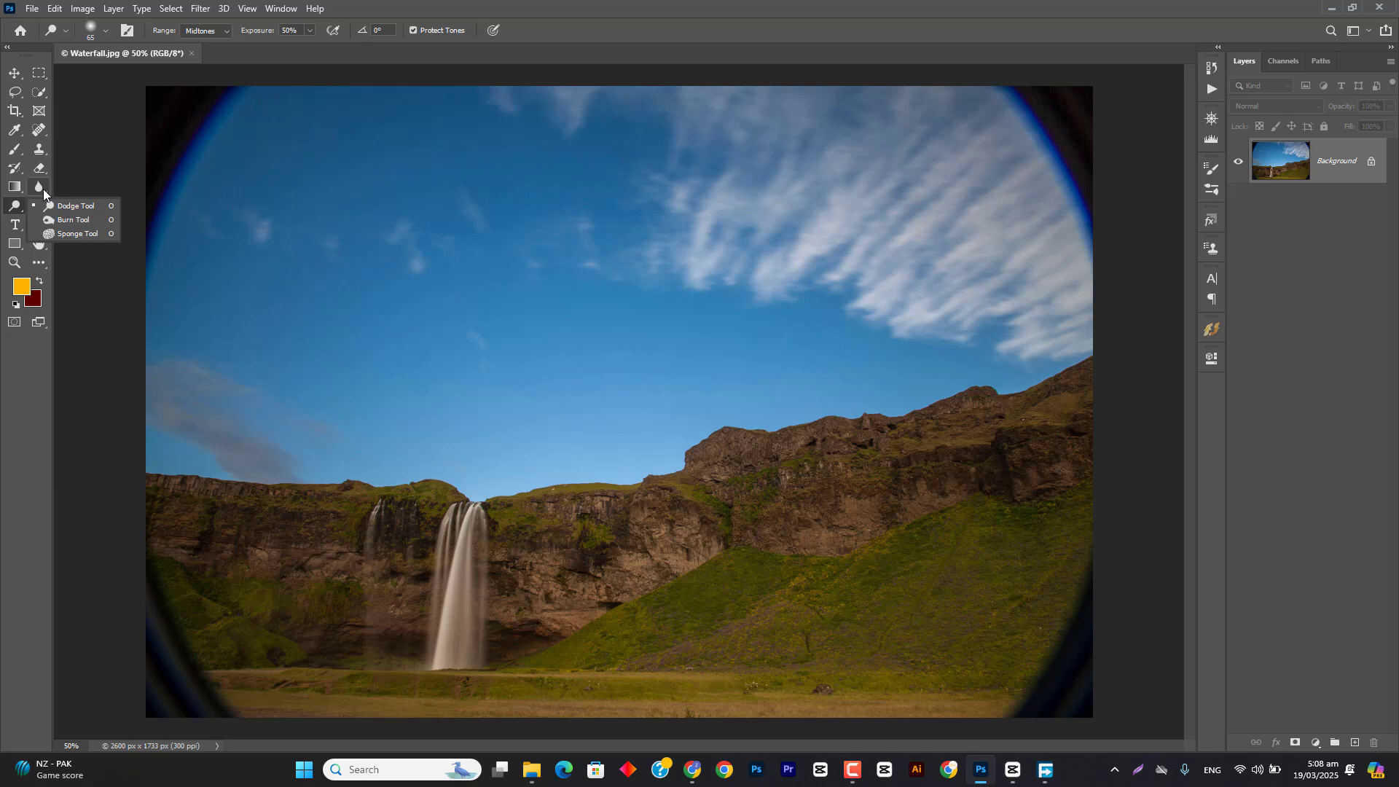
left_click(42, 186)
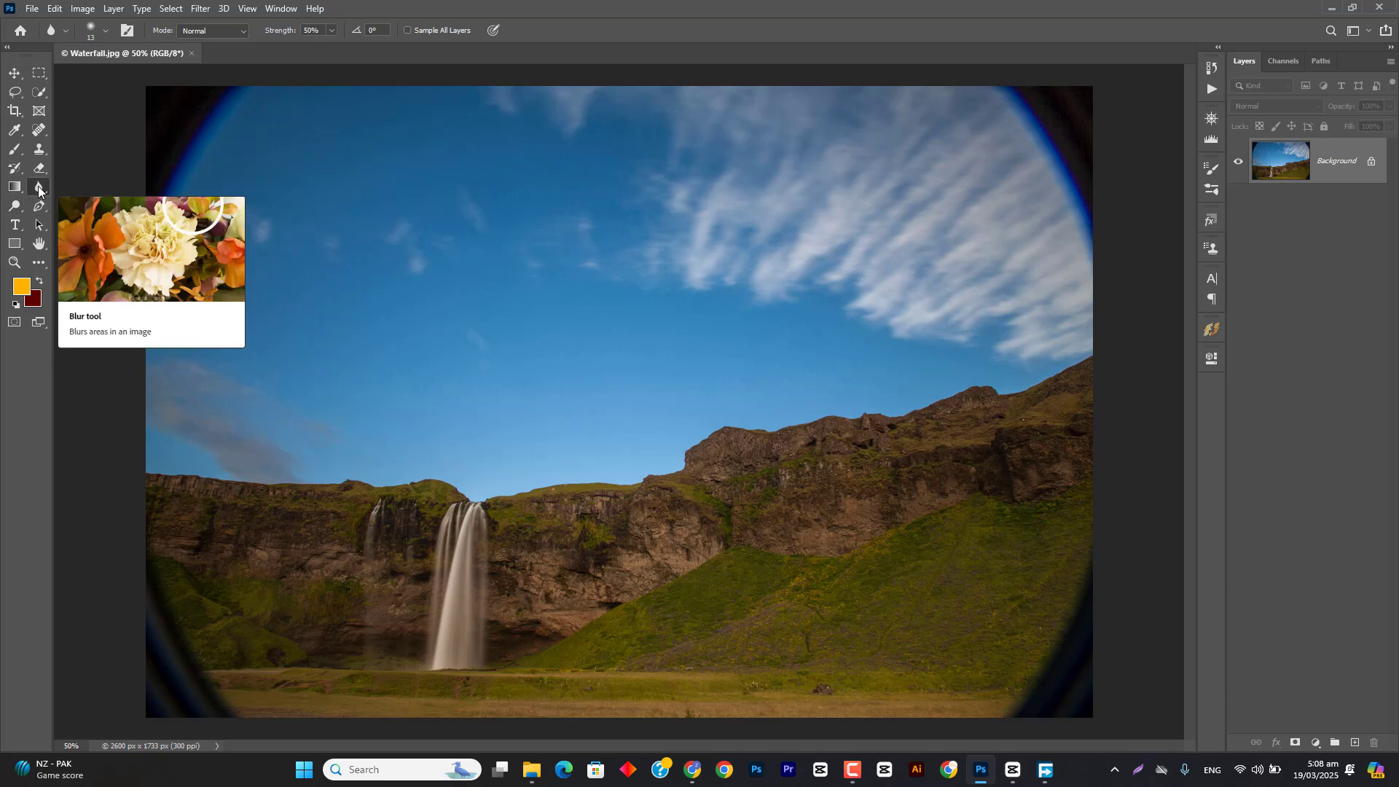
right_click(42, 190)
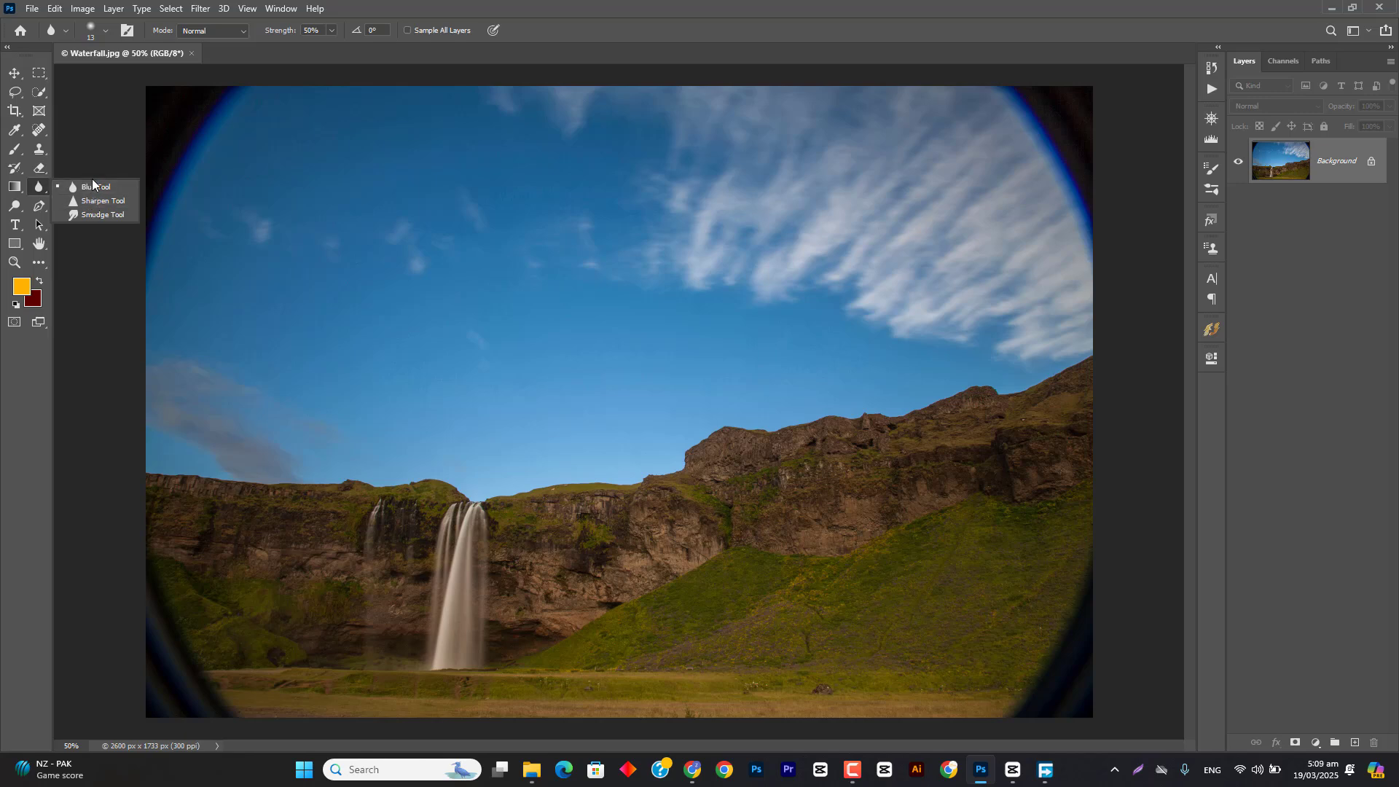
left_click(14, 73)
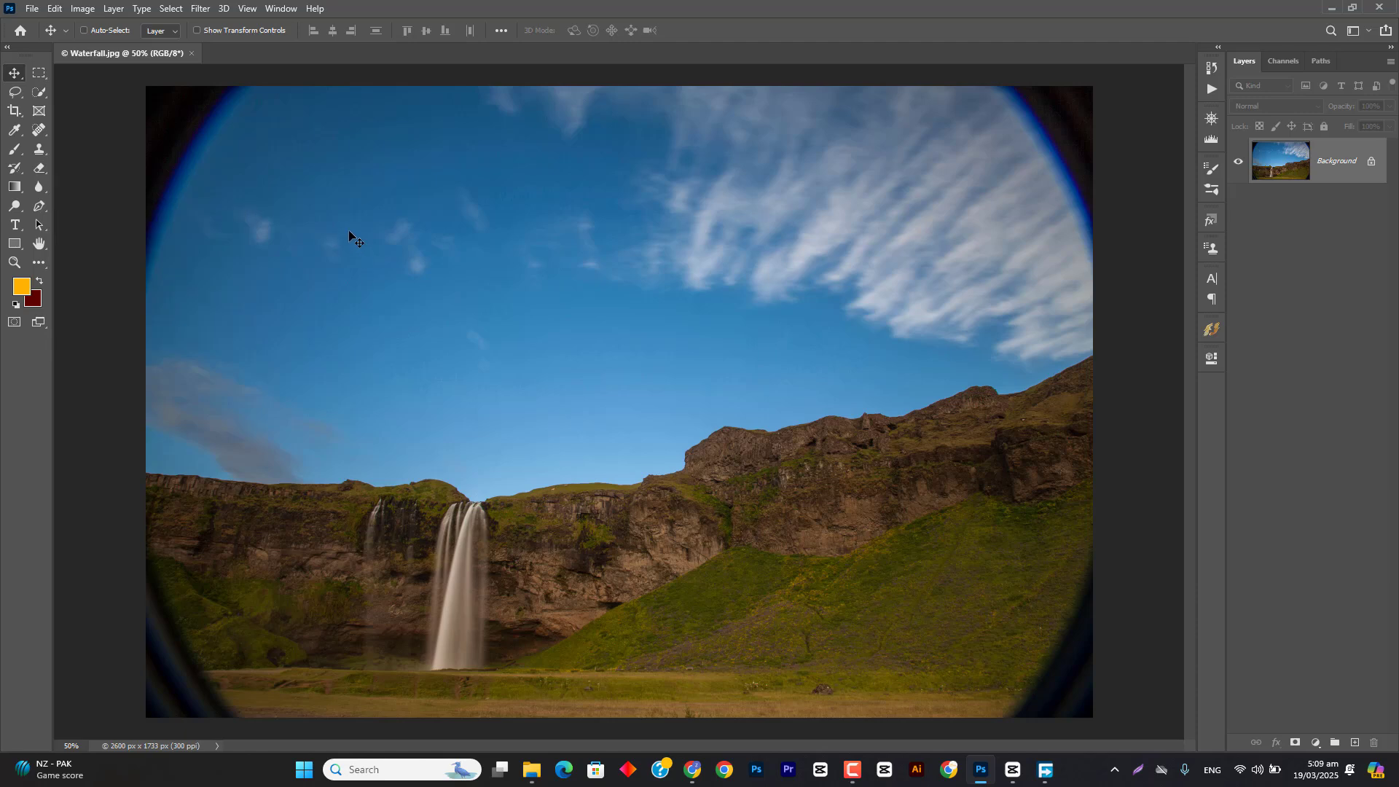
left_click(40, 172)
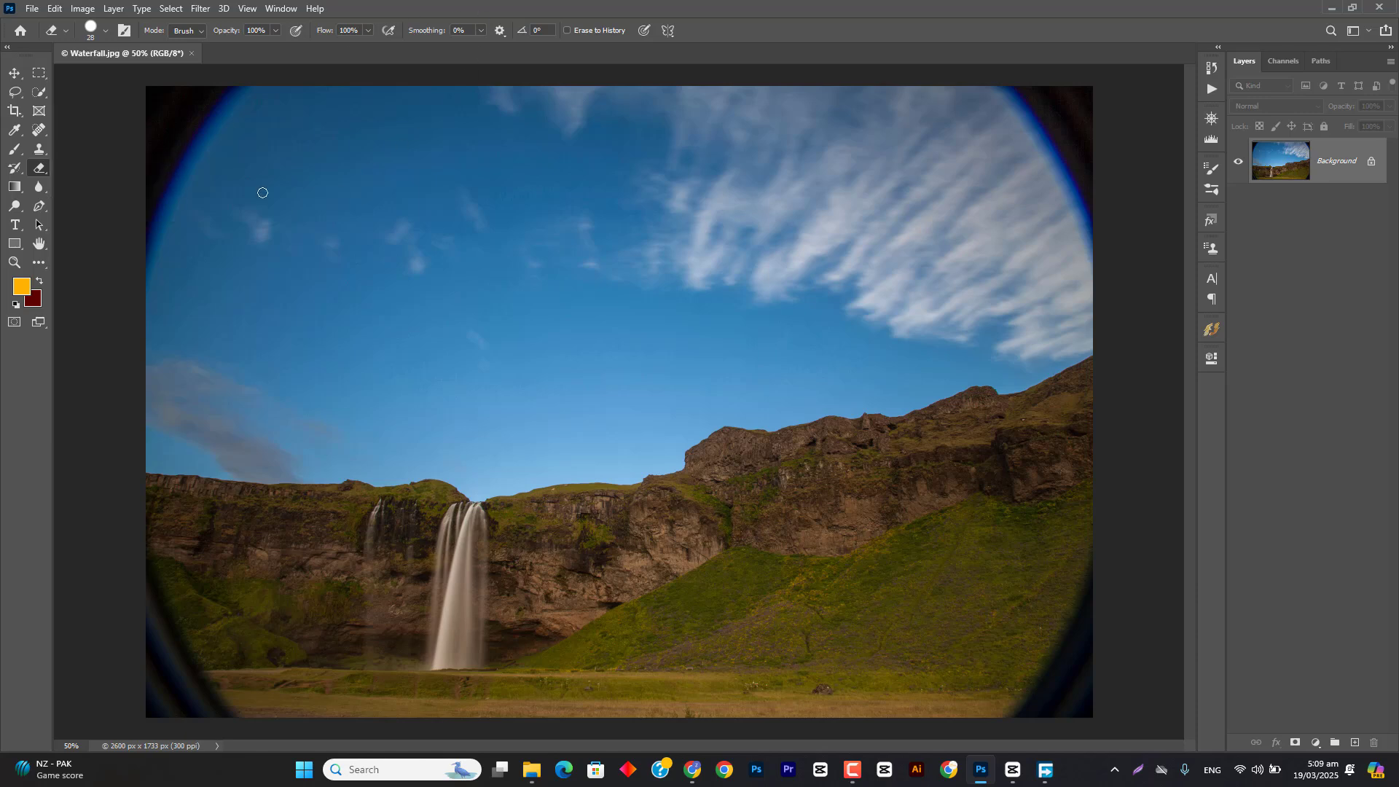
Step: Create a new document from the Web Large preset, 1920 x 1080 px at 72 ppi, with artboards turned off
left_click(33, 8)
left_click(46, 24)
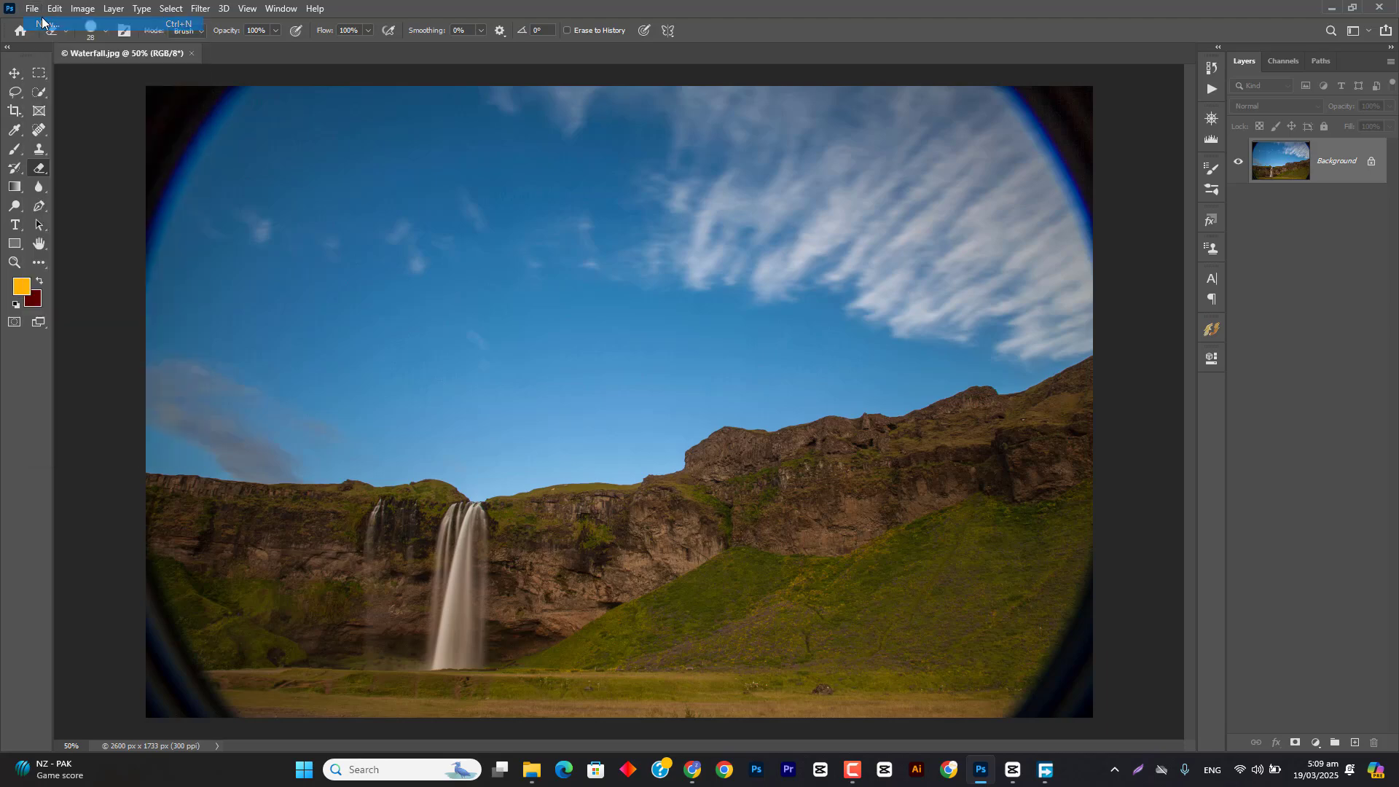
left_click(617, 137)
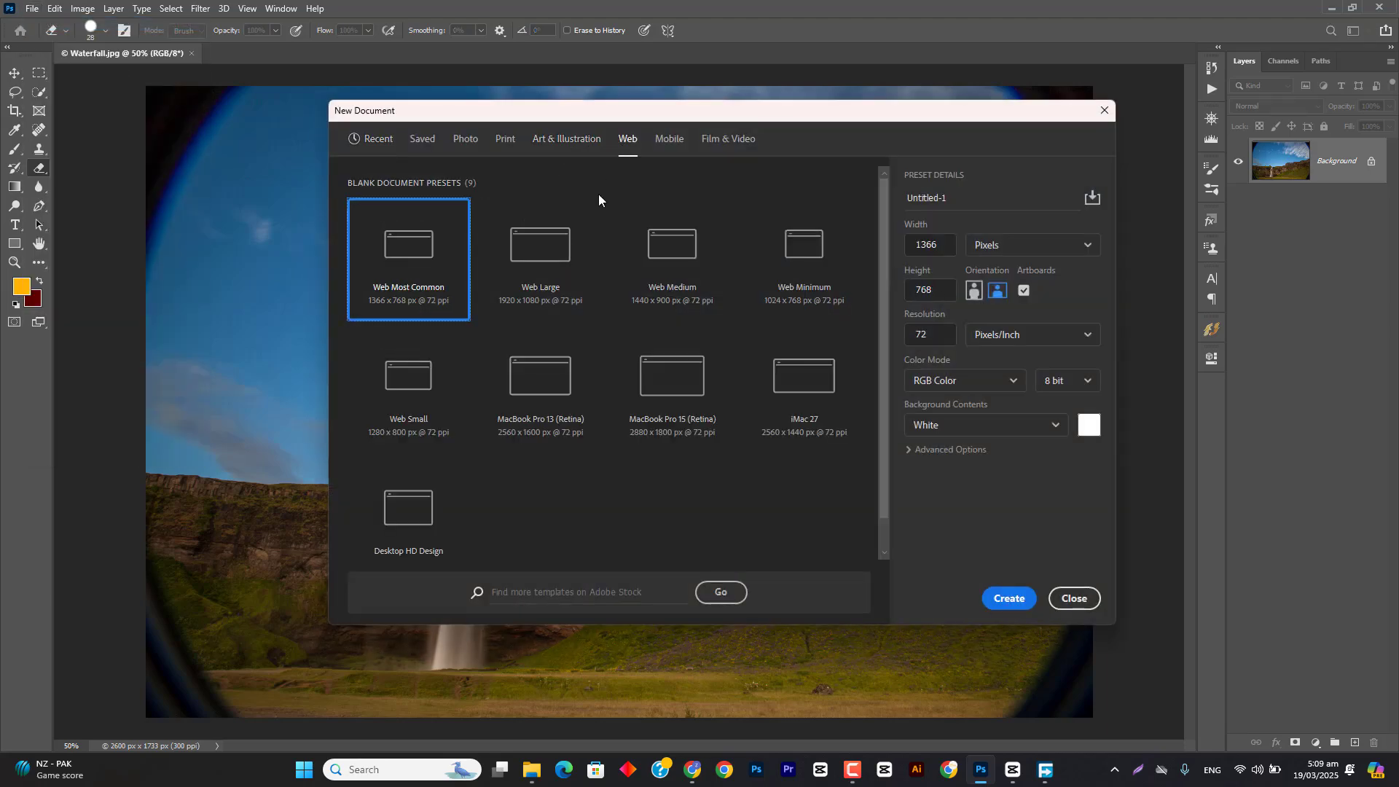
left_click(541, 255)
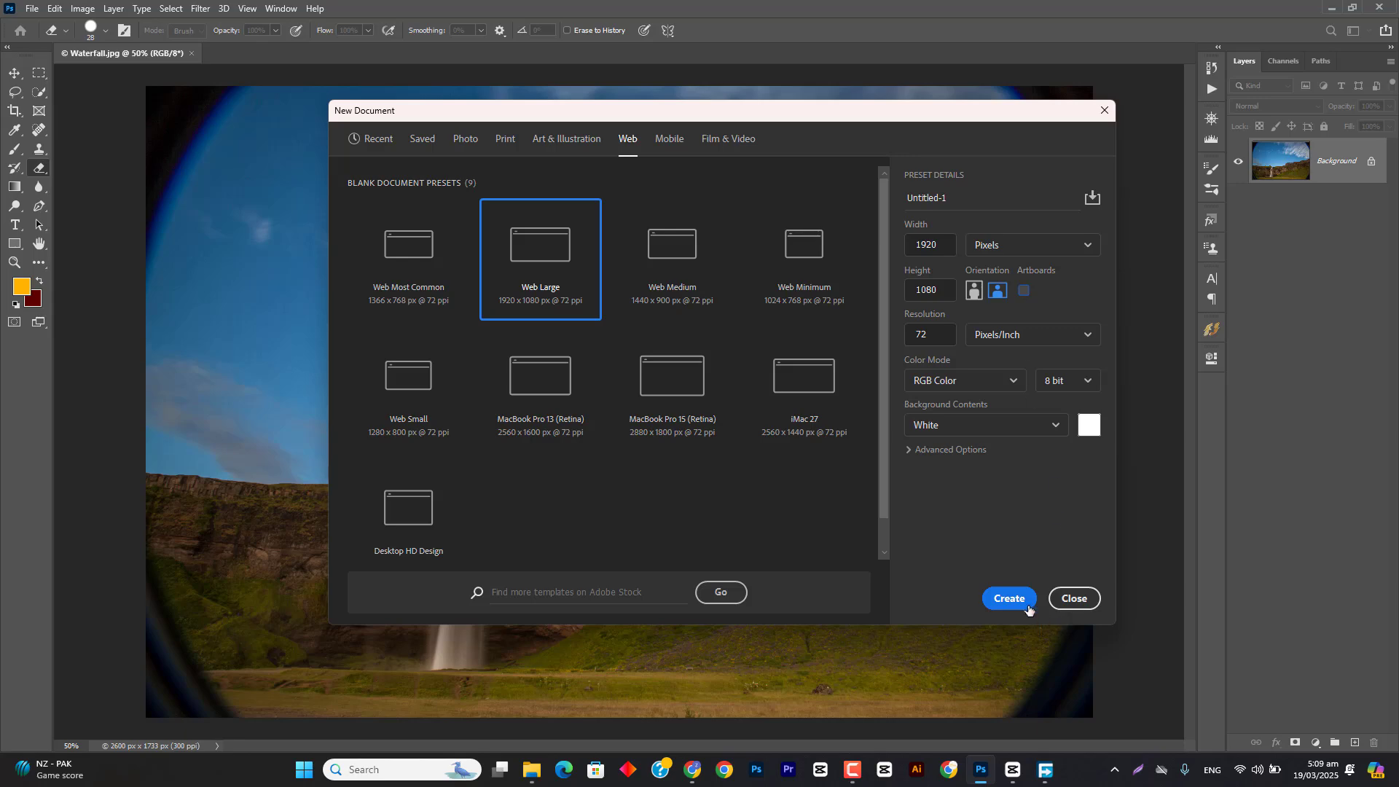
left_click(1027, 603)
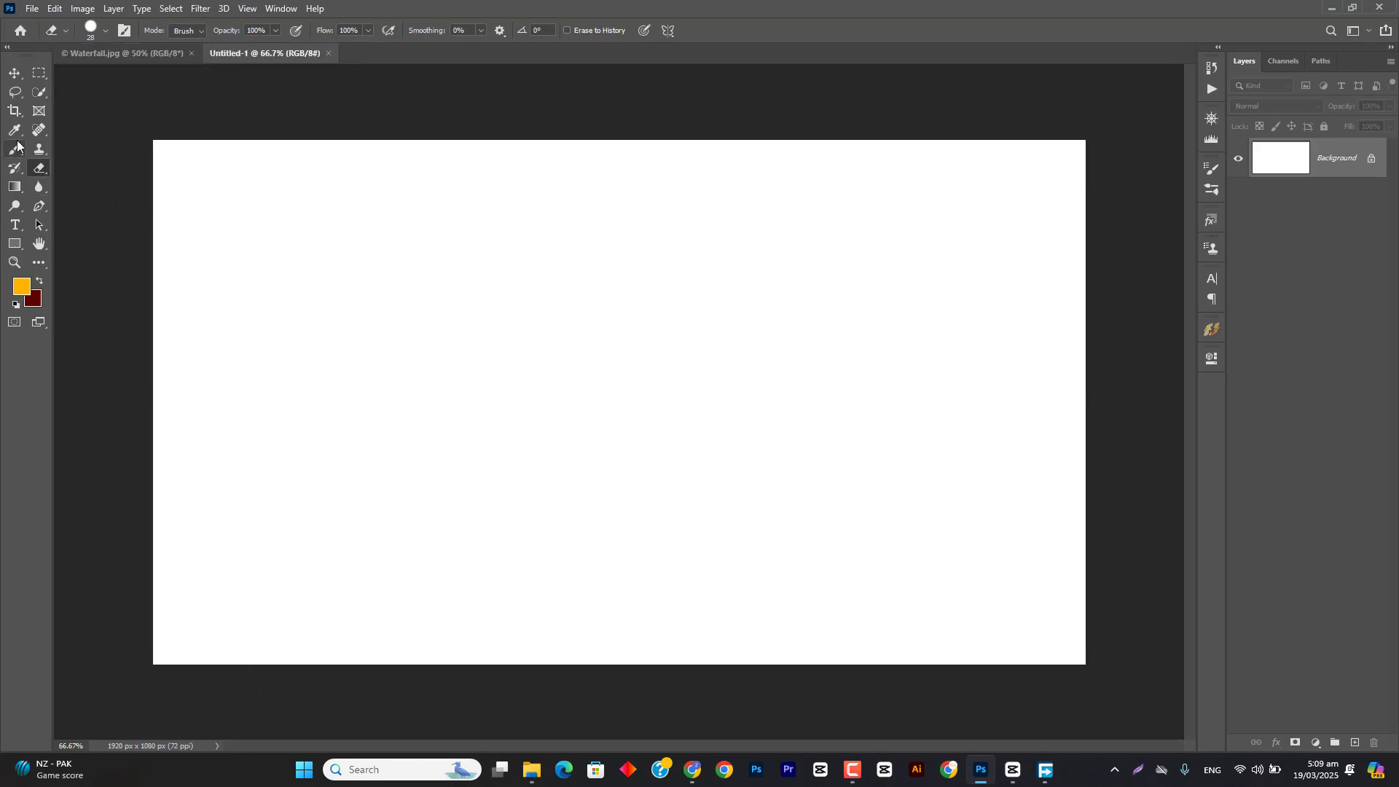
Step: Choose the Brush tool and set its brush size to 300 px
left_click(36, 151)
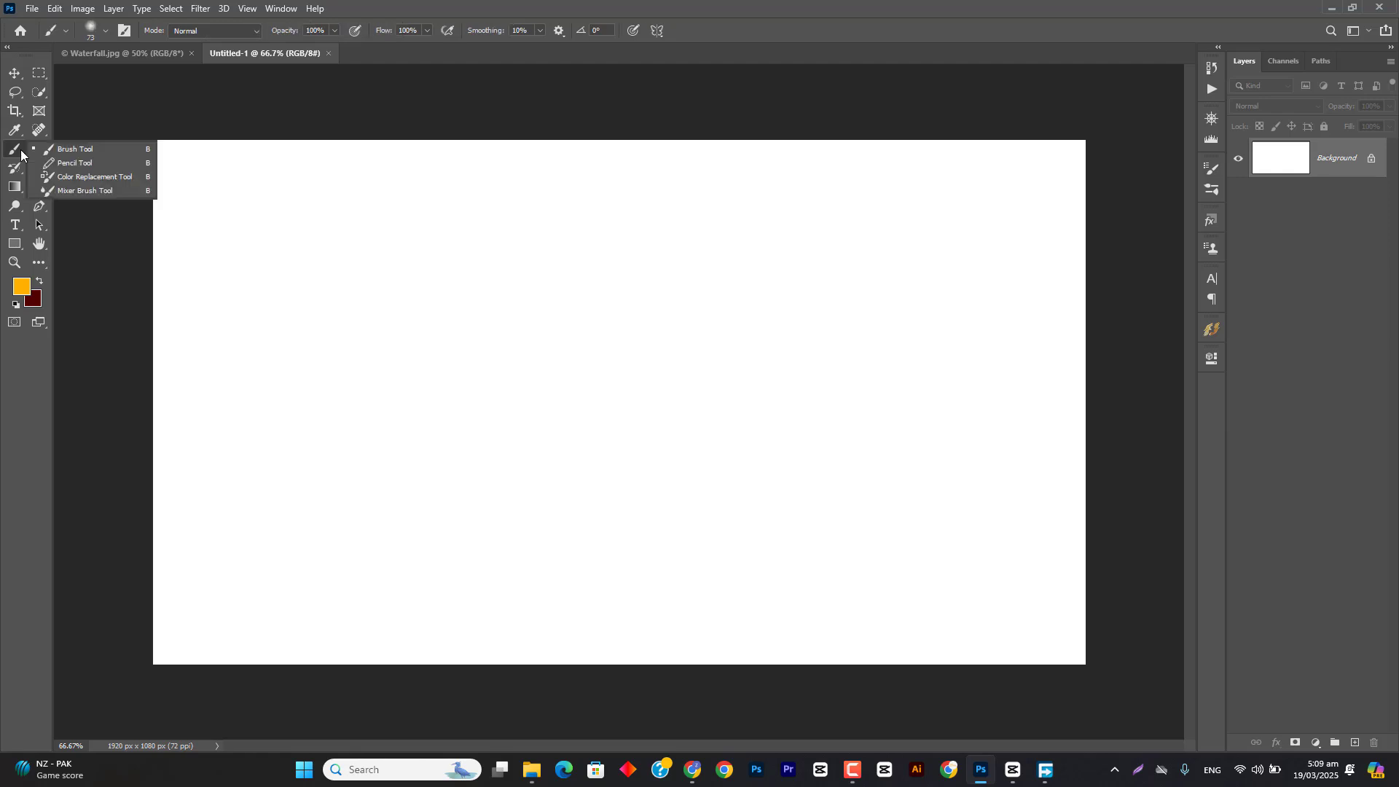
left_click(59, 150)
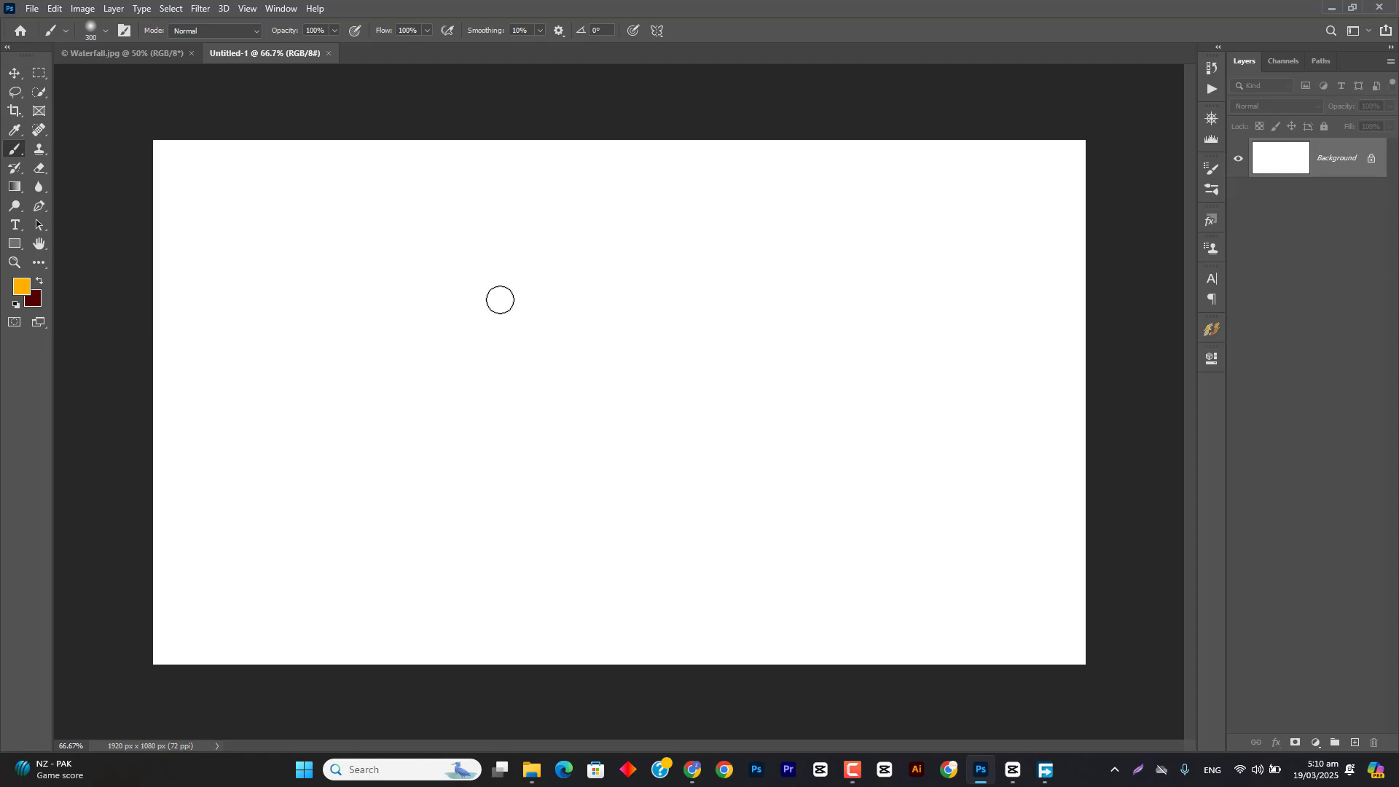
key("bracketright")
key("bracketright")
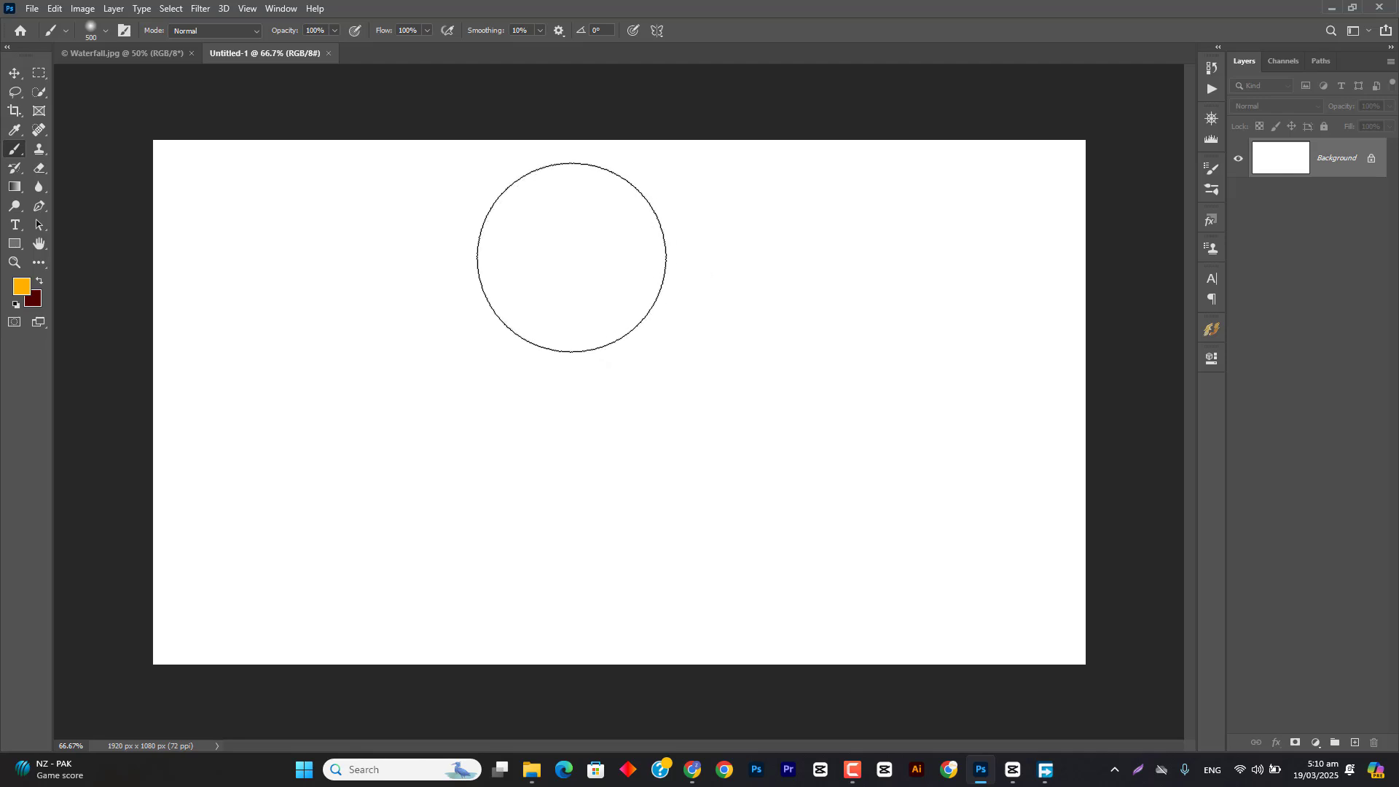
right_click(575, 256)
left_click_drag(734, 294, 721, 295)
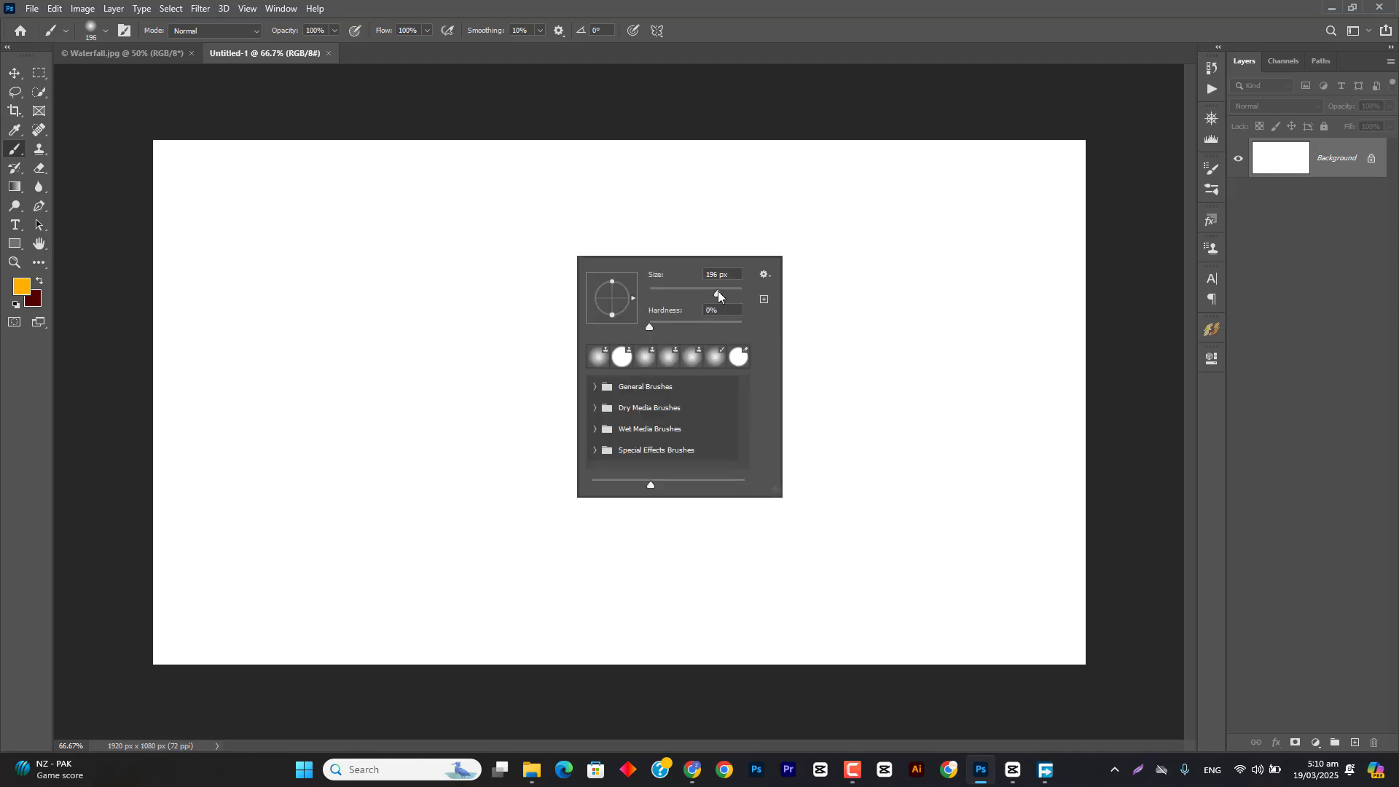
left_click(727, 276)
type("300")
key("Return")
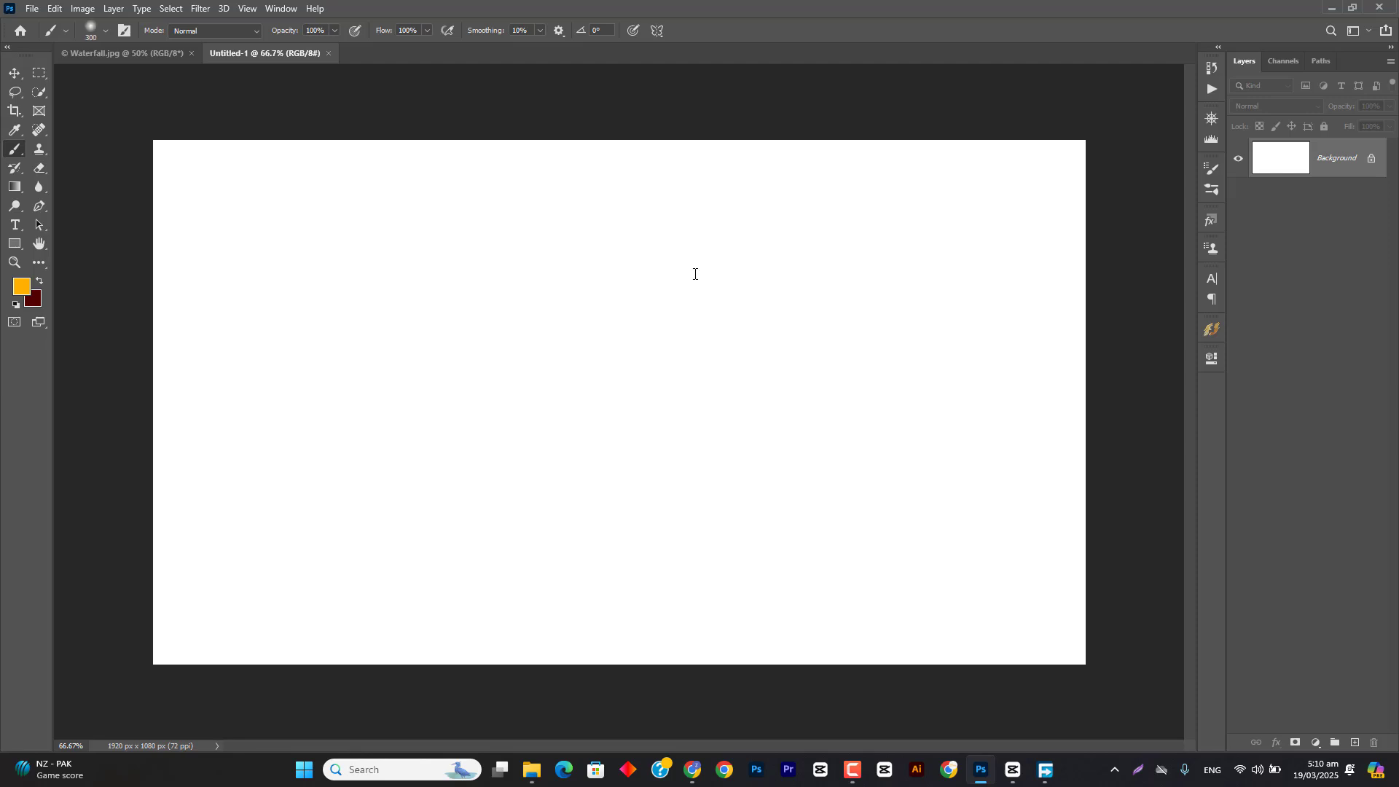
right_click(540, 291)
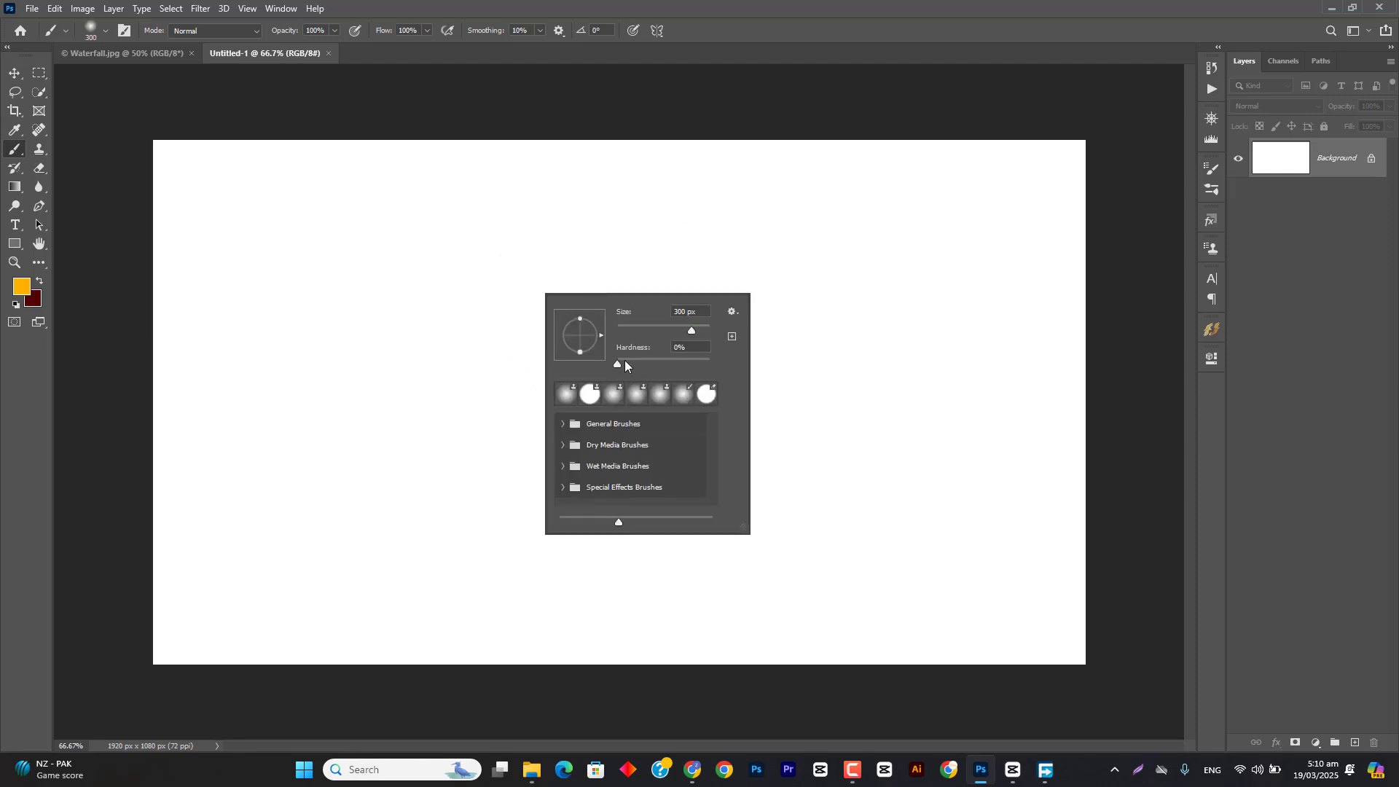
left_click(714, 7)
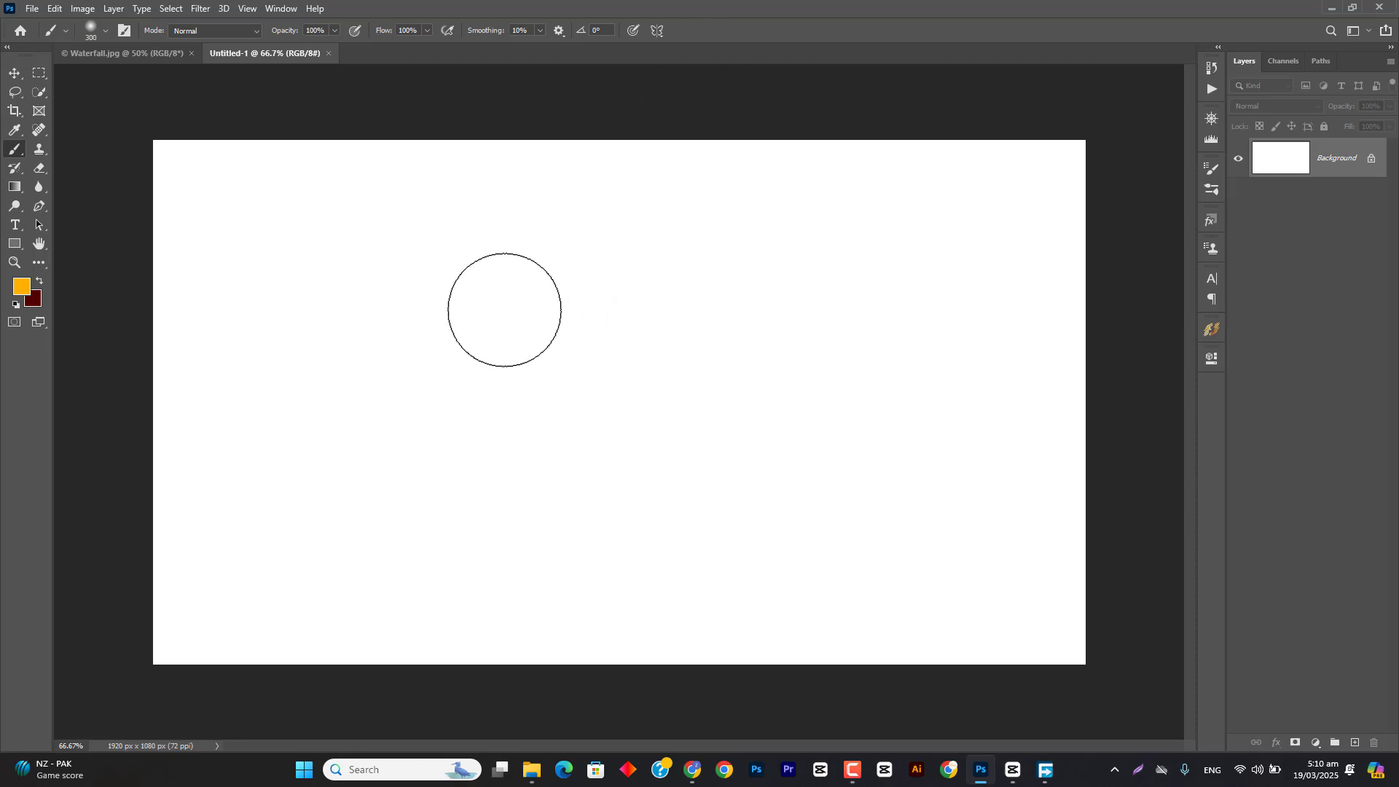
Step: Try a horizontal brush stroke on the Background layer, undo it, and add a new empty layer
left_click_drag(390, 265, 812, 267)
key("ctrl+z")
left_click(1354, 741)
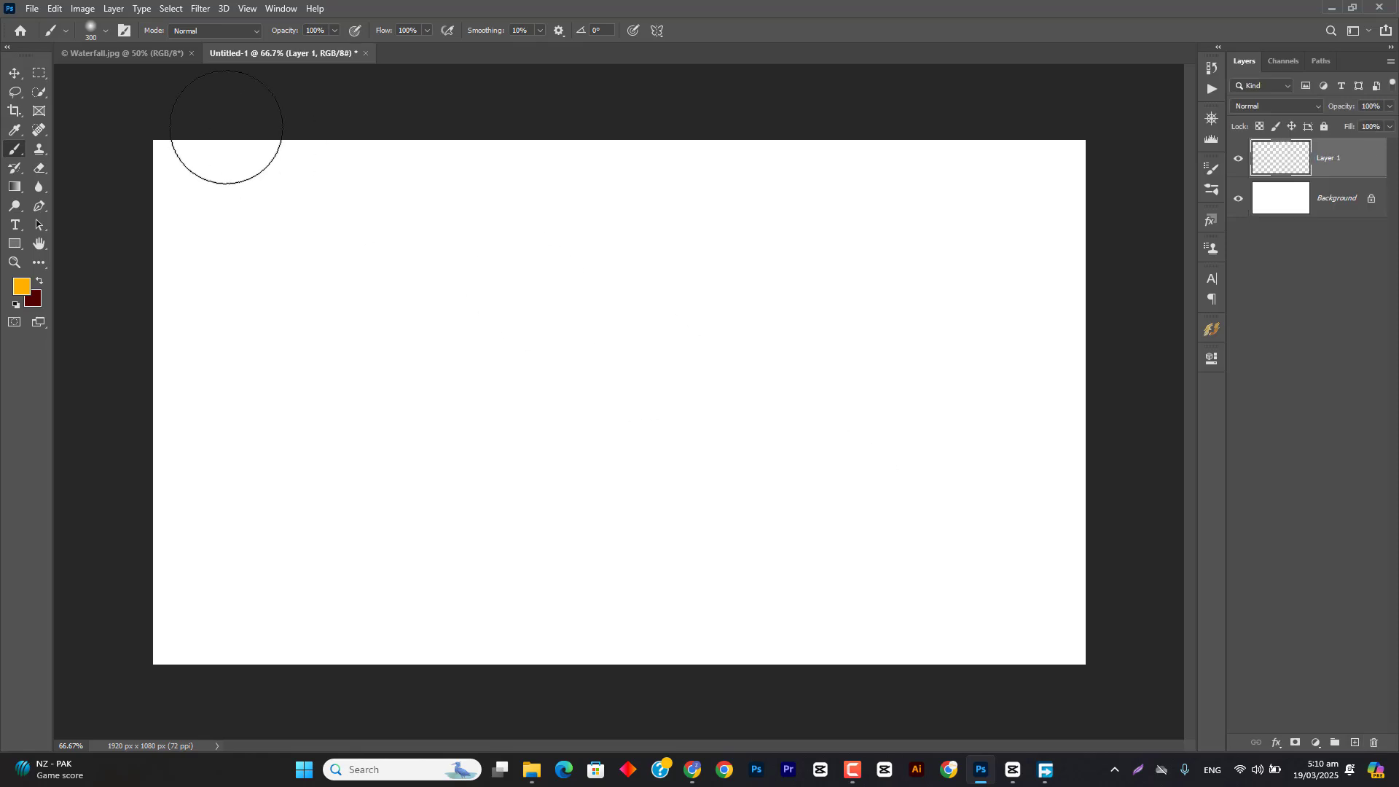
Step: Paint a soft orange horizontal stroke and a stroke with 100% hardness below it for comparison, and undo both
left_click_drag(300, 232, 865, 233)
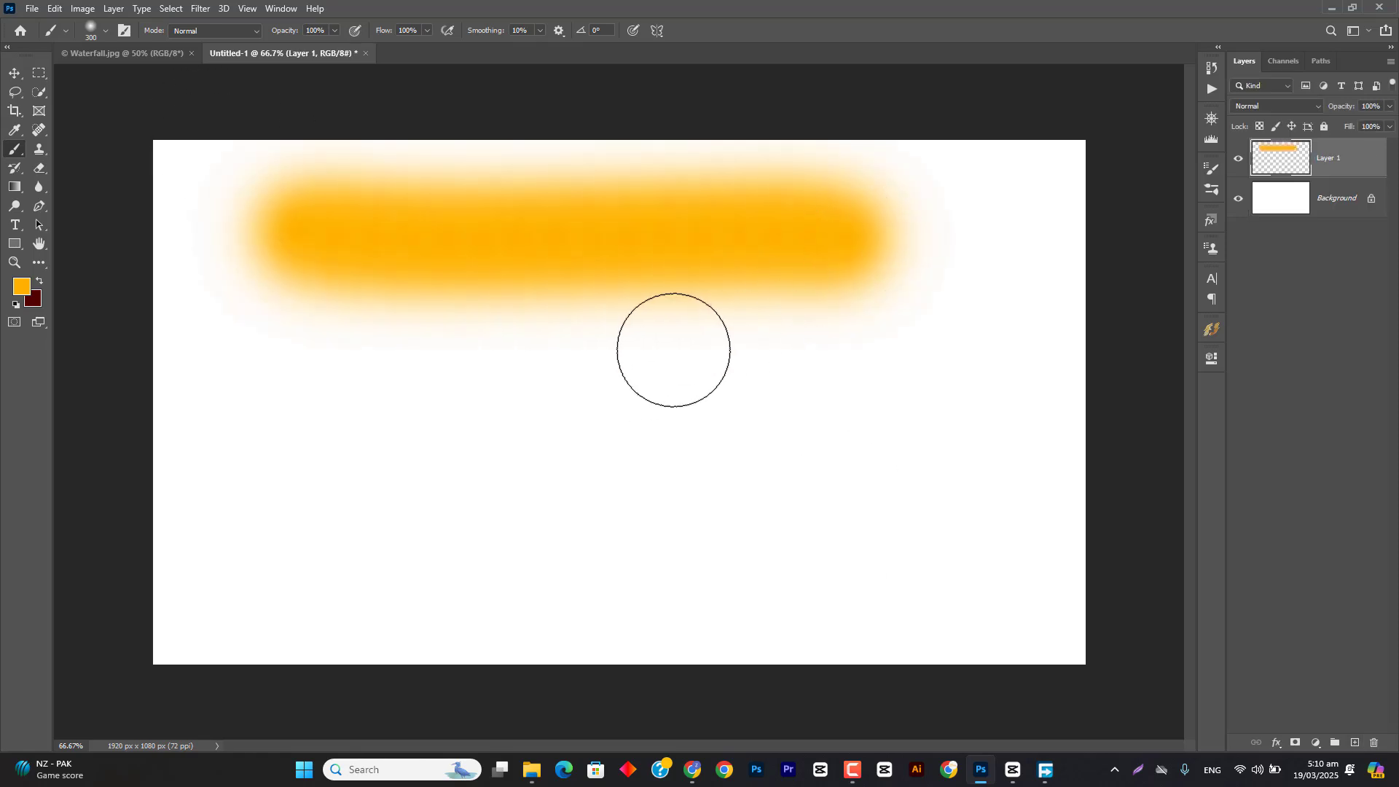
right_click(671, 350)
left_click_drag(832, 417, 851, 415)
left_click(827, 3)
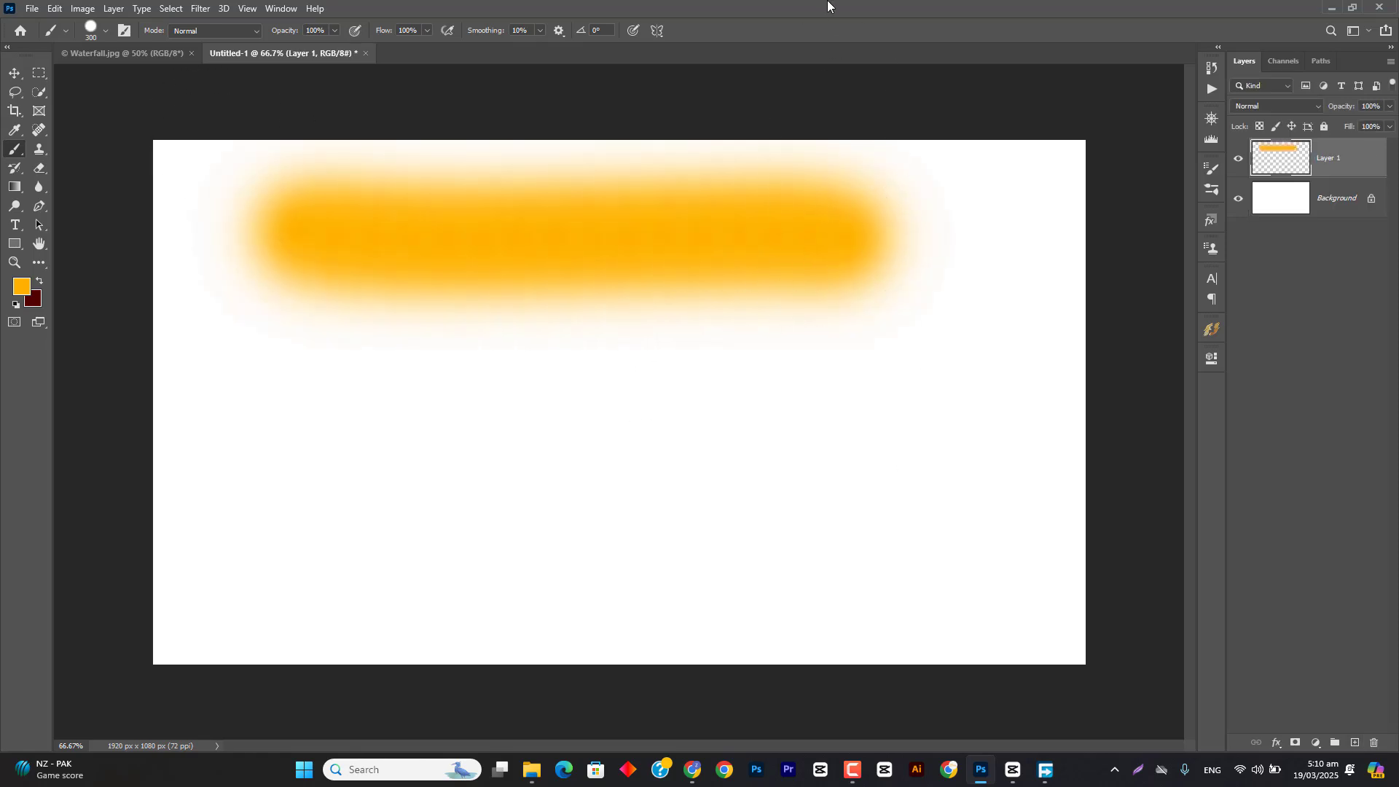
left_click_drag(307, 440, 909, 430)
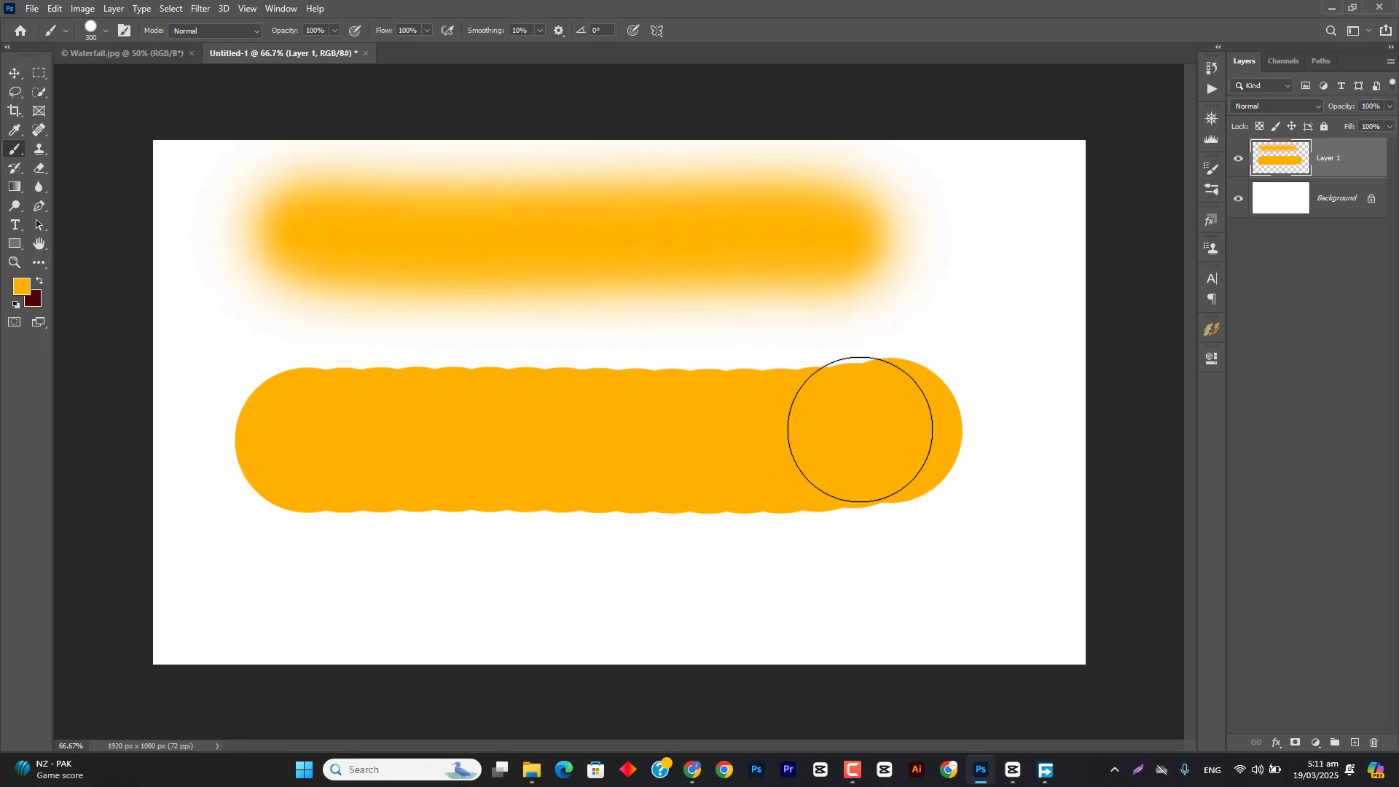
key("ctrl+z")
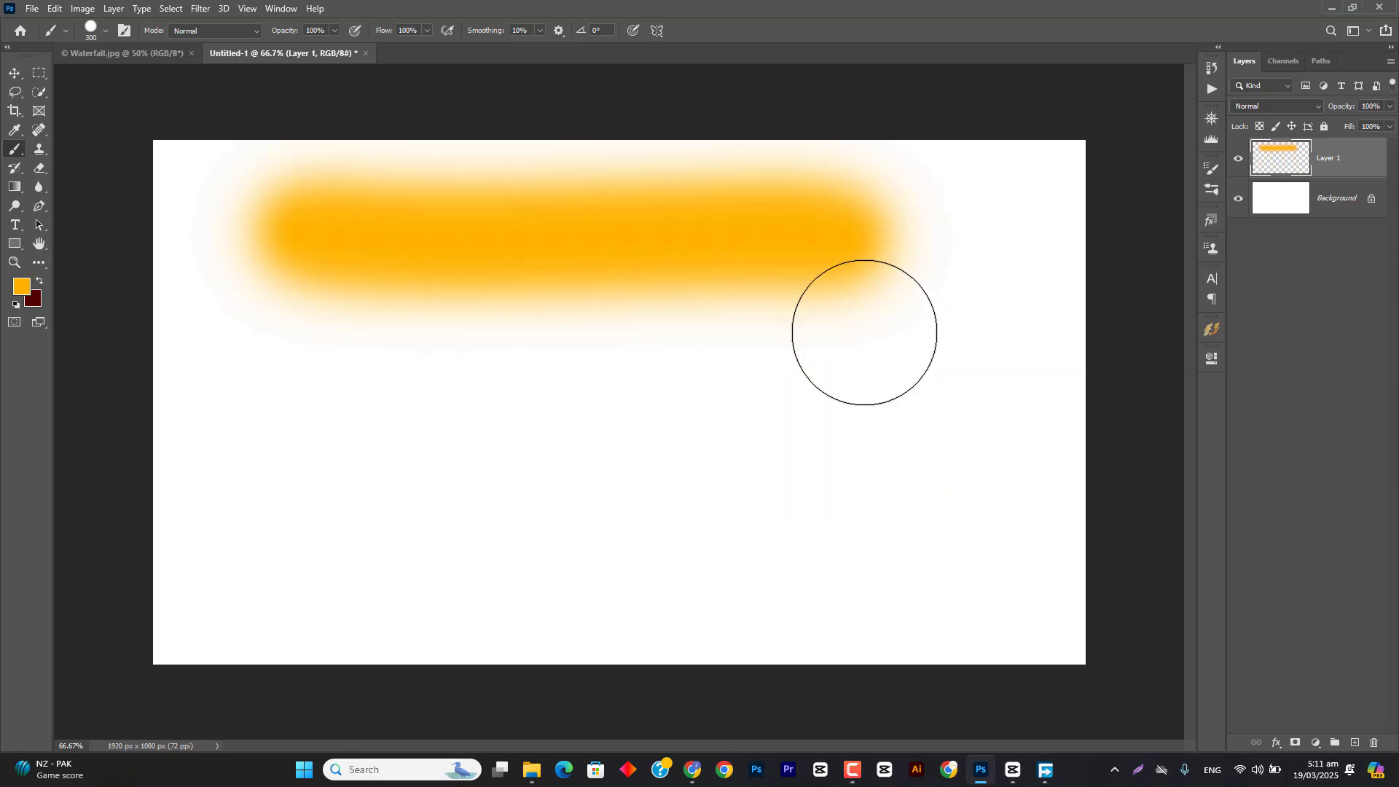
key("ctrl+z")
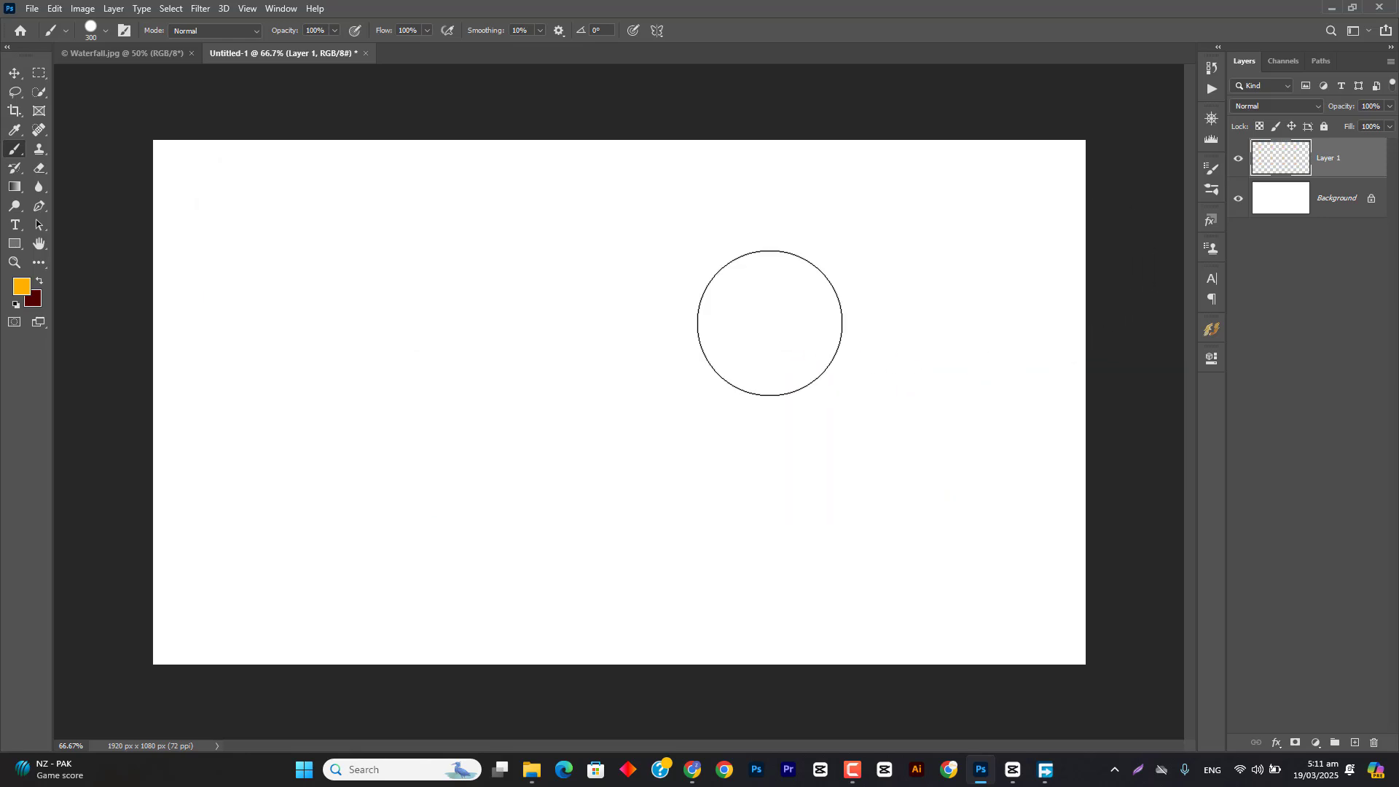
Step: Enlarge the brush settings popup, expand General Brushes, and try the Soft Round preset before choosing Hard Round
right_click(368, 223)
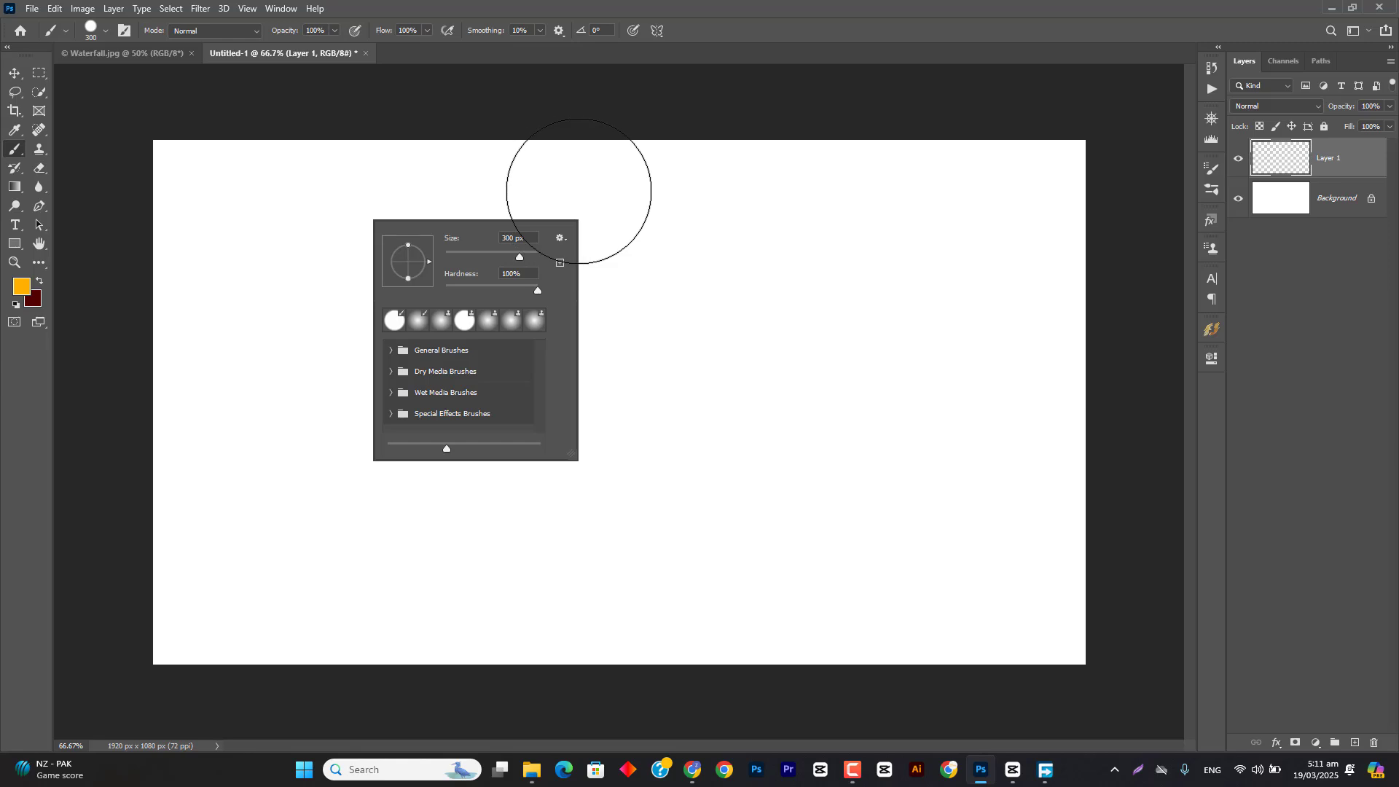
left_click_drag(571, 455, 777, 604)
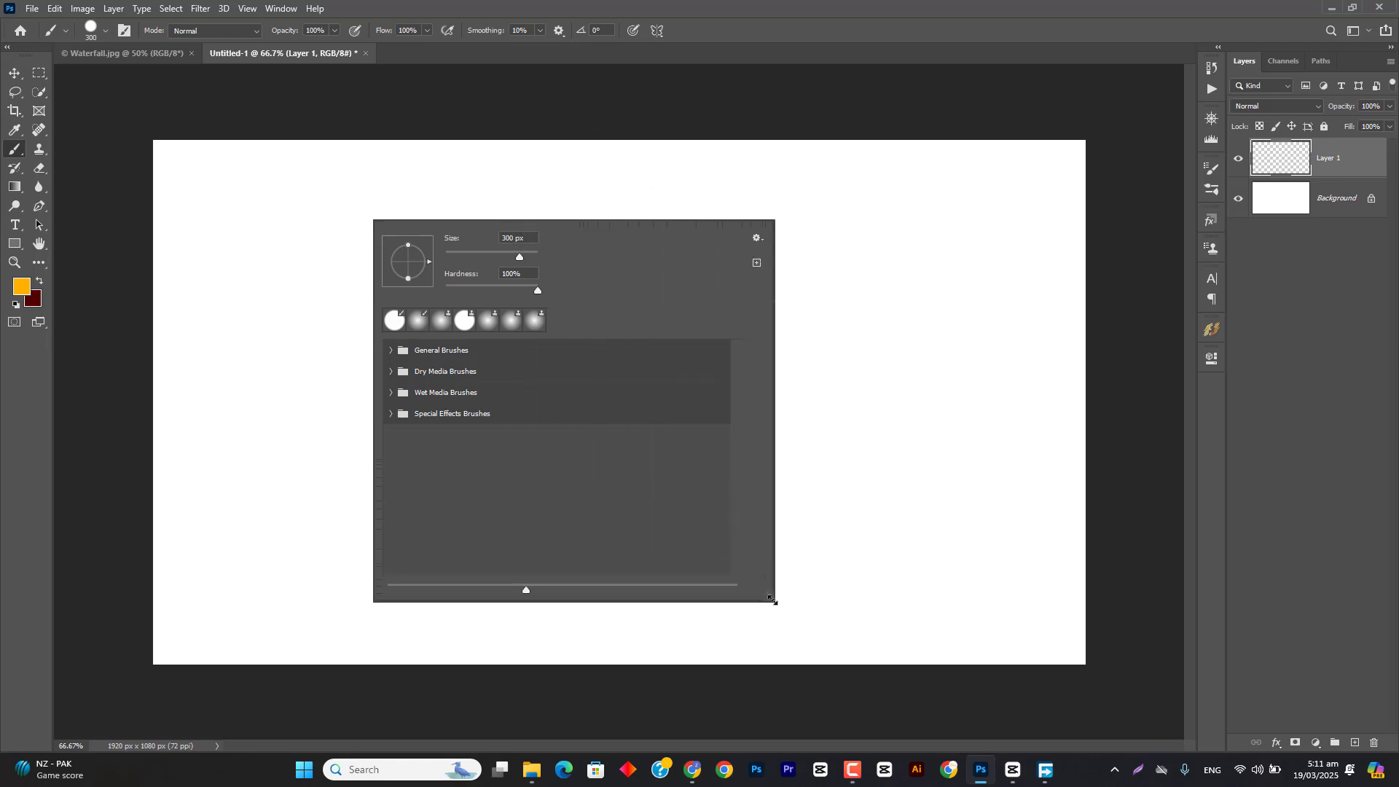
left_click(392, 351)
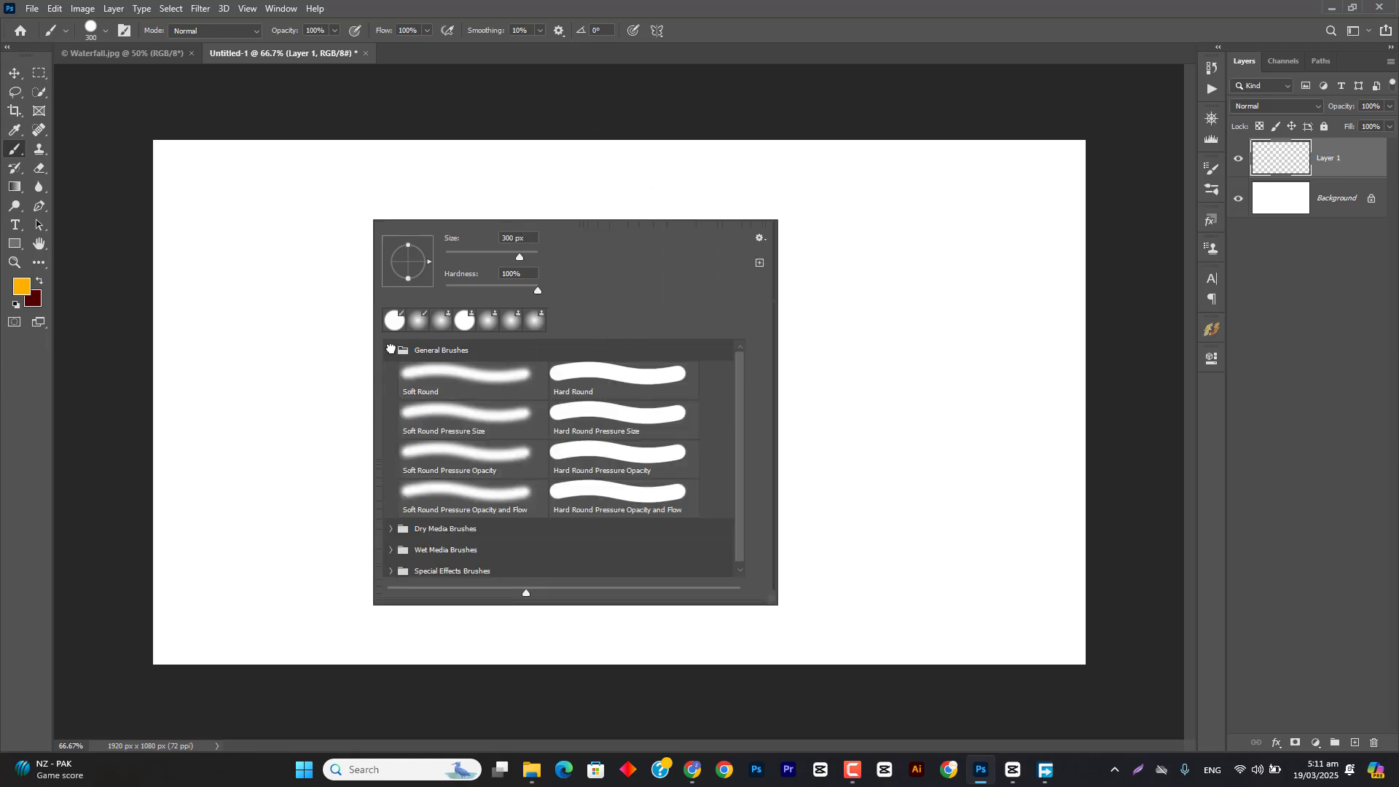
left_click(447, 390)
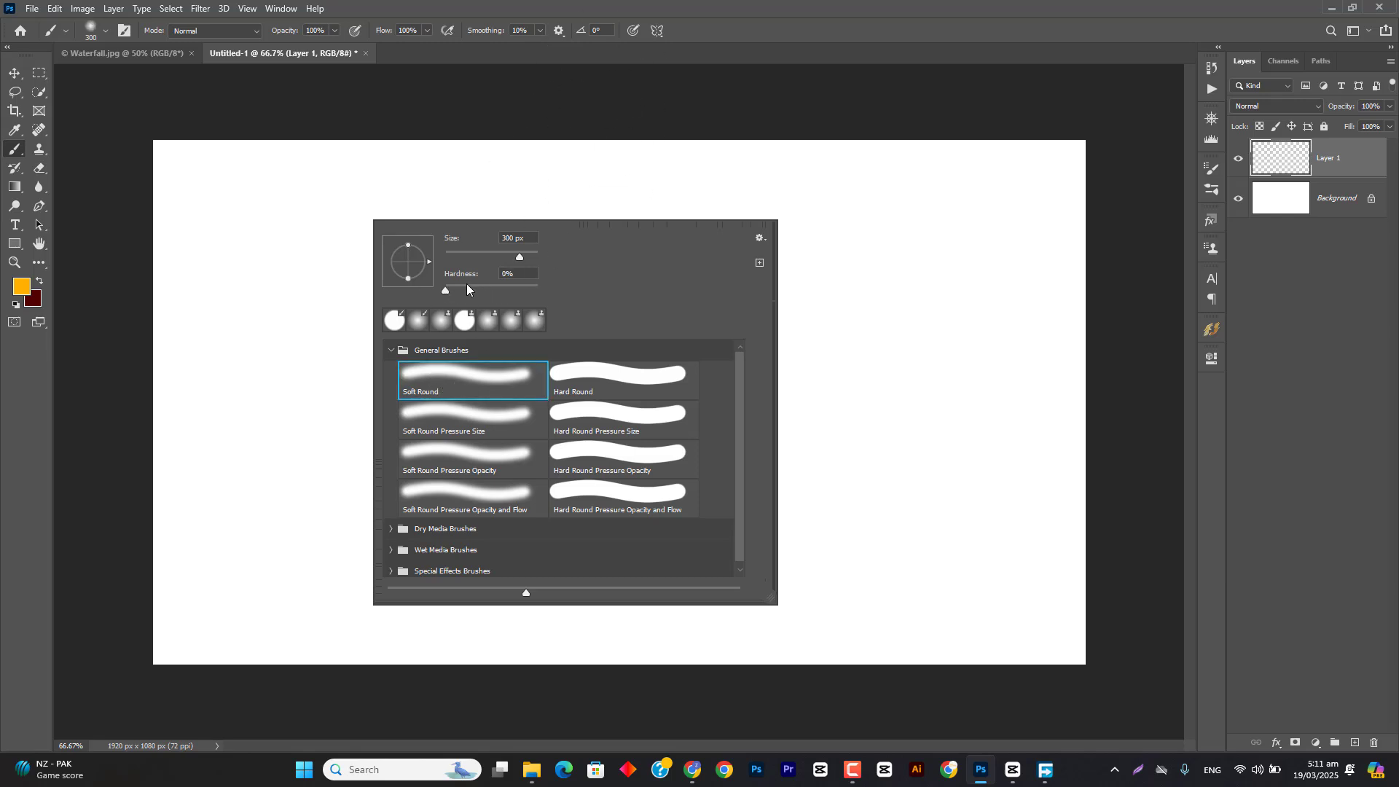
left_click(599, 382)
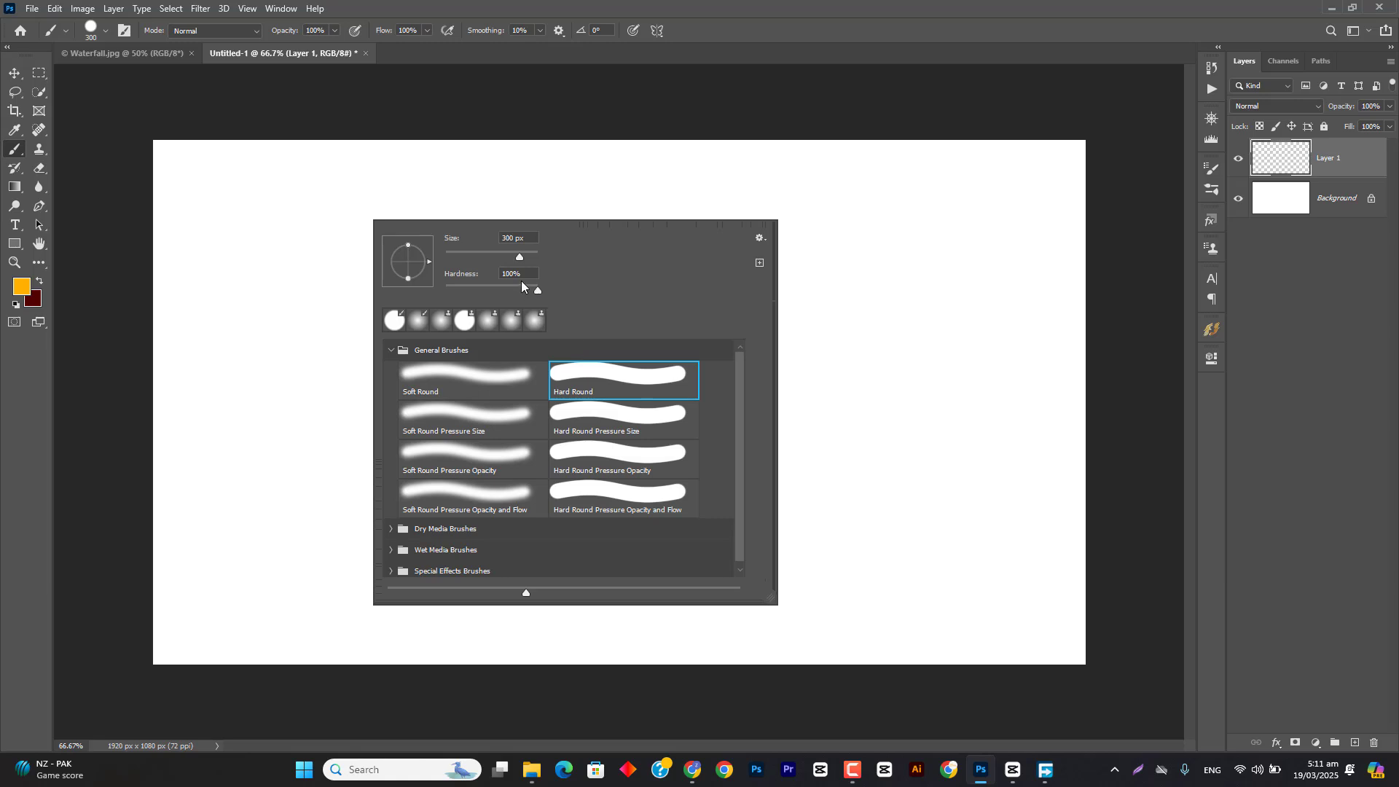
left_click(528, 271)
key("Return")
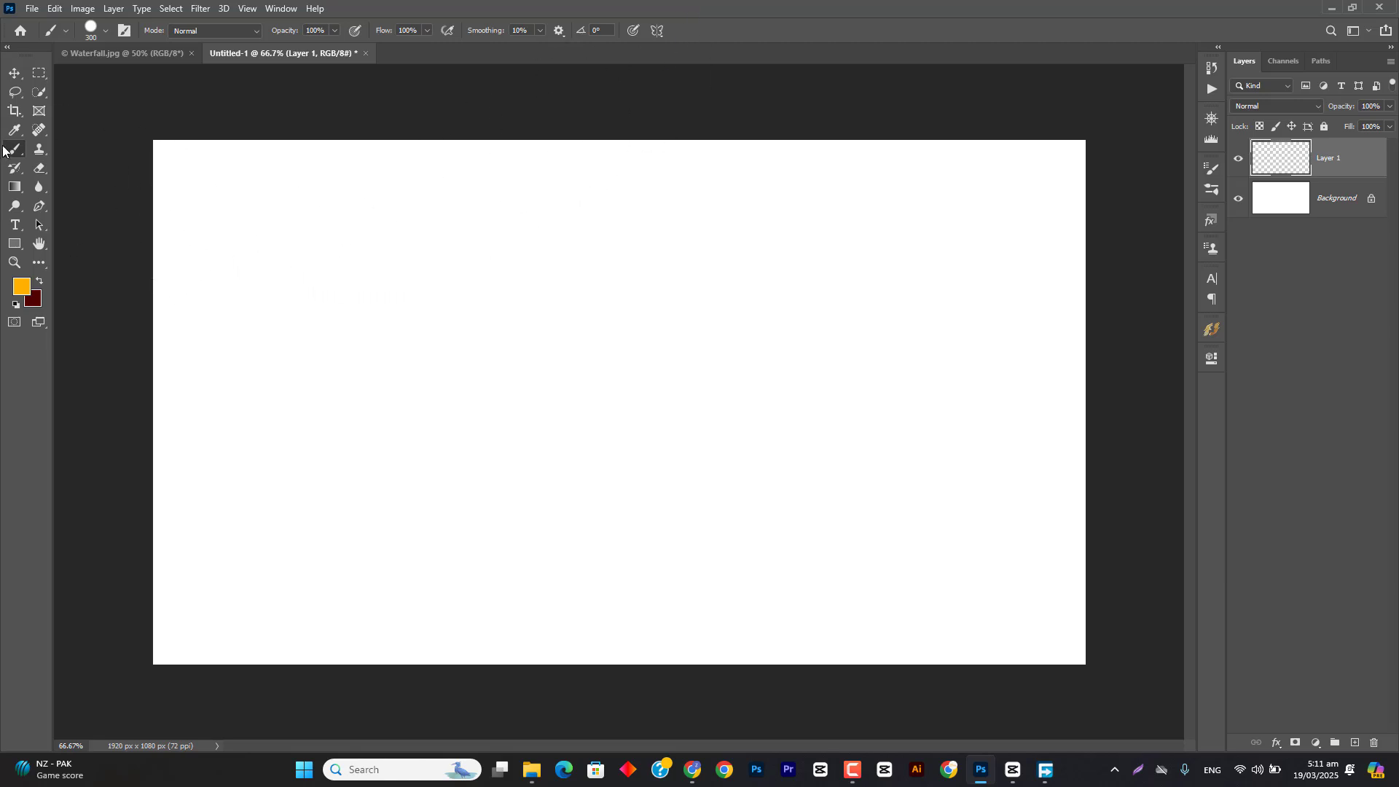
Step: Reopen the brush presets from the tool options, switch to Soft Round and back to Hard Round
left_click(106, 31)
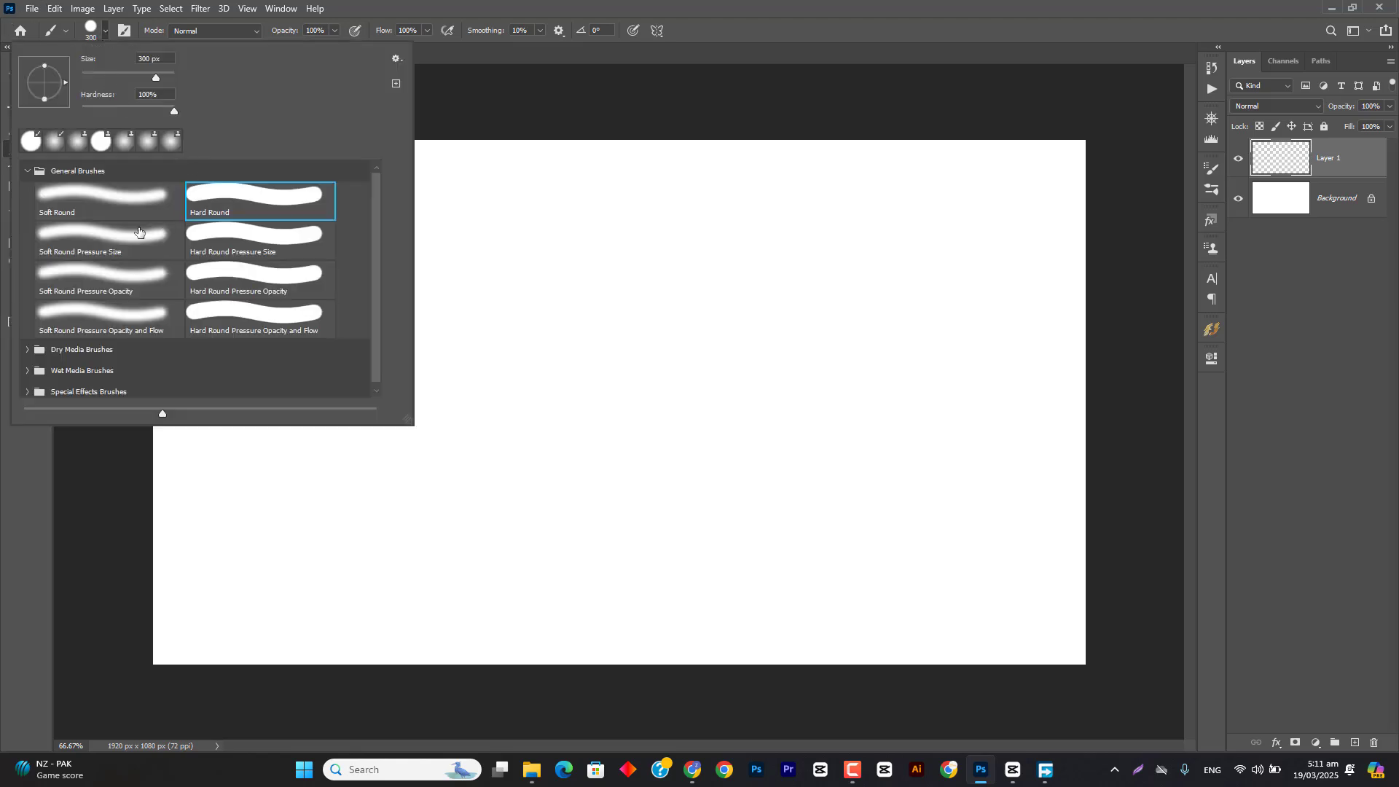
left_click(75, 209)
left_click(234, 204)
left_click(652, 4)
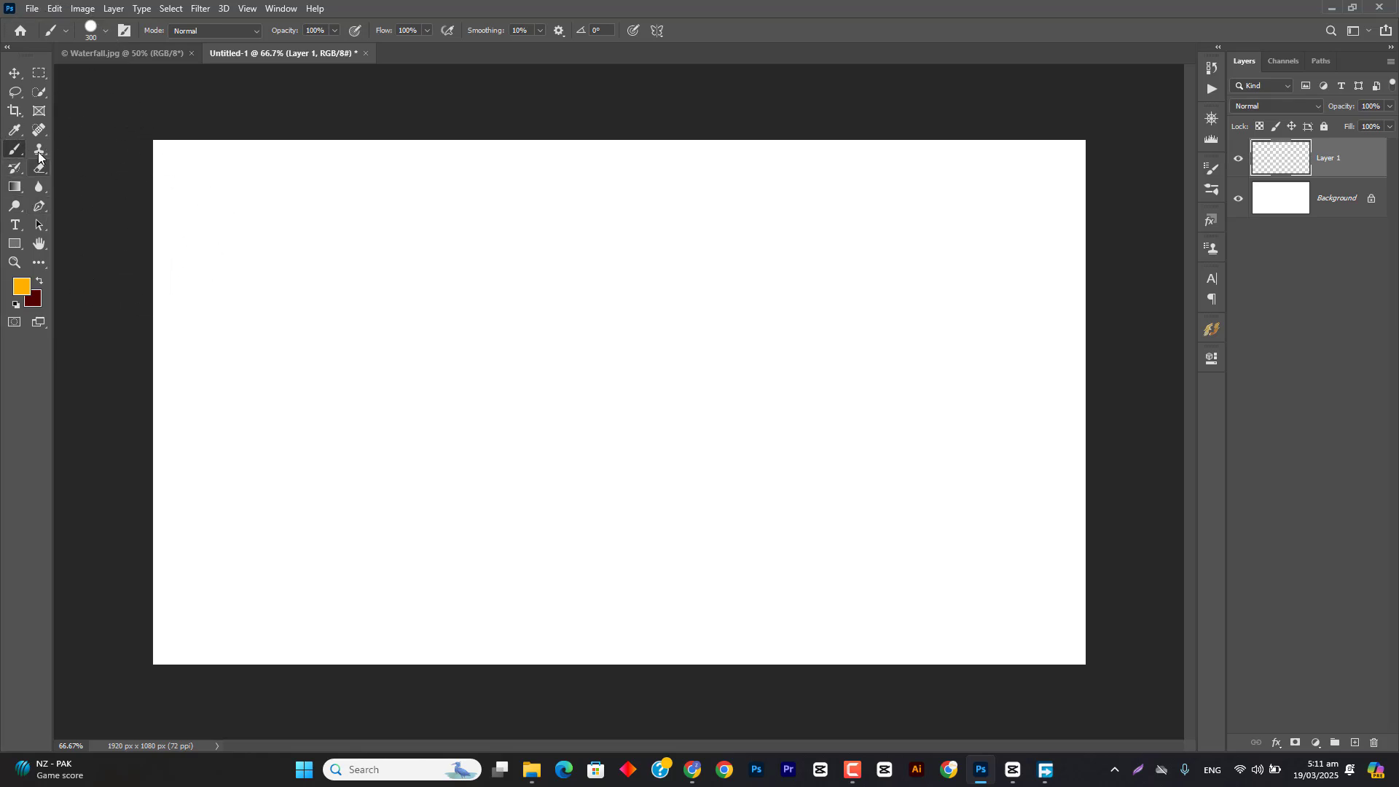
Step: Look through the healing, stamp, eraser, blur and dodge tool groups to see which tools use a brush tip
left_click(41, 129)
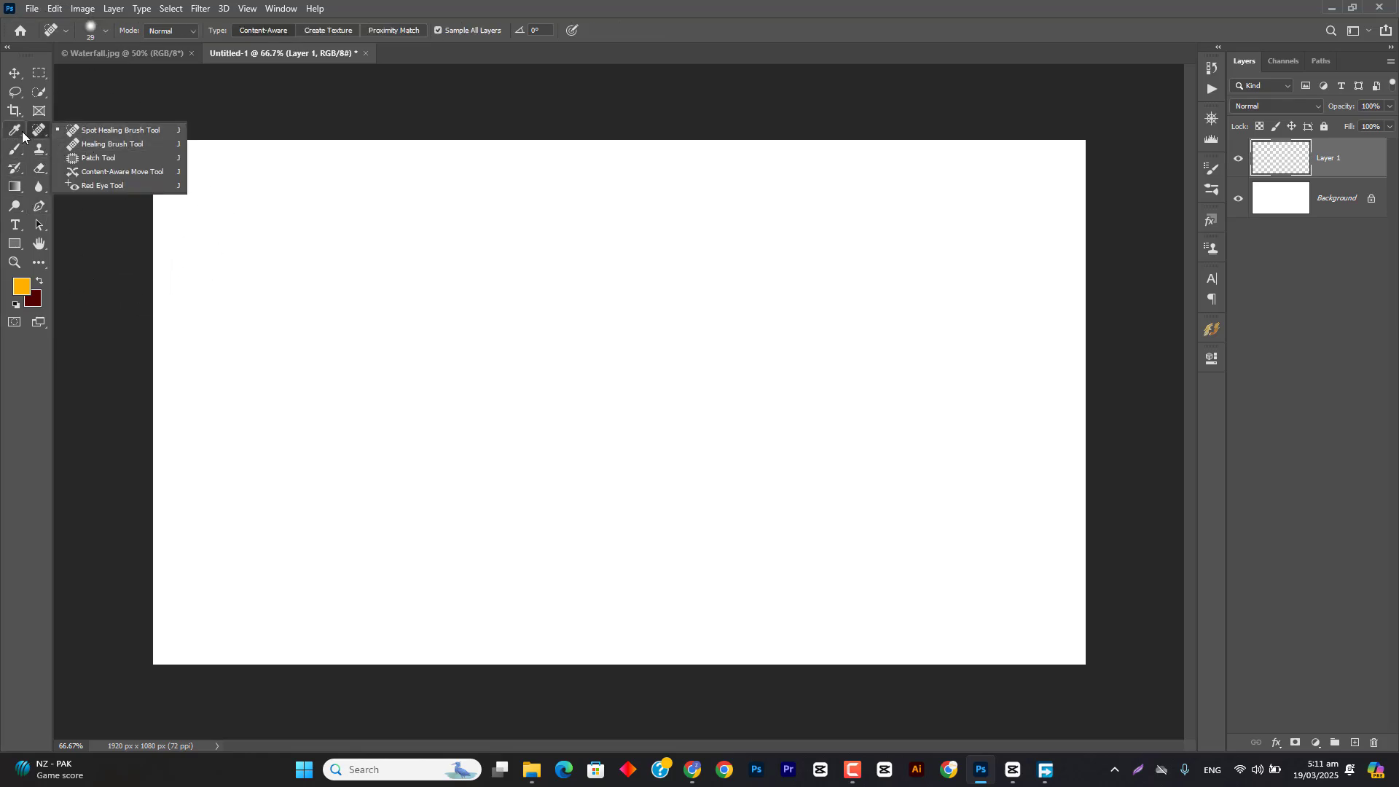
left_click(16, 152)
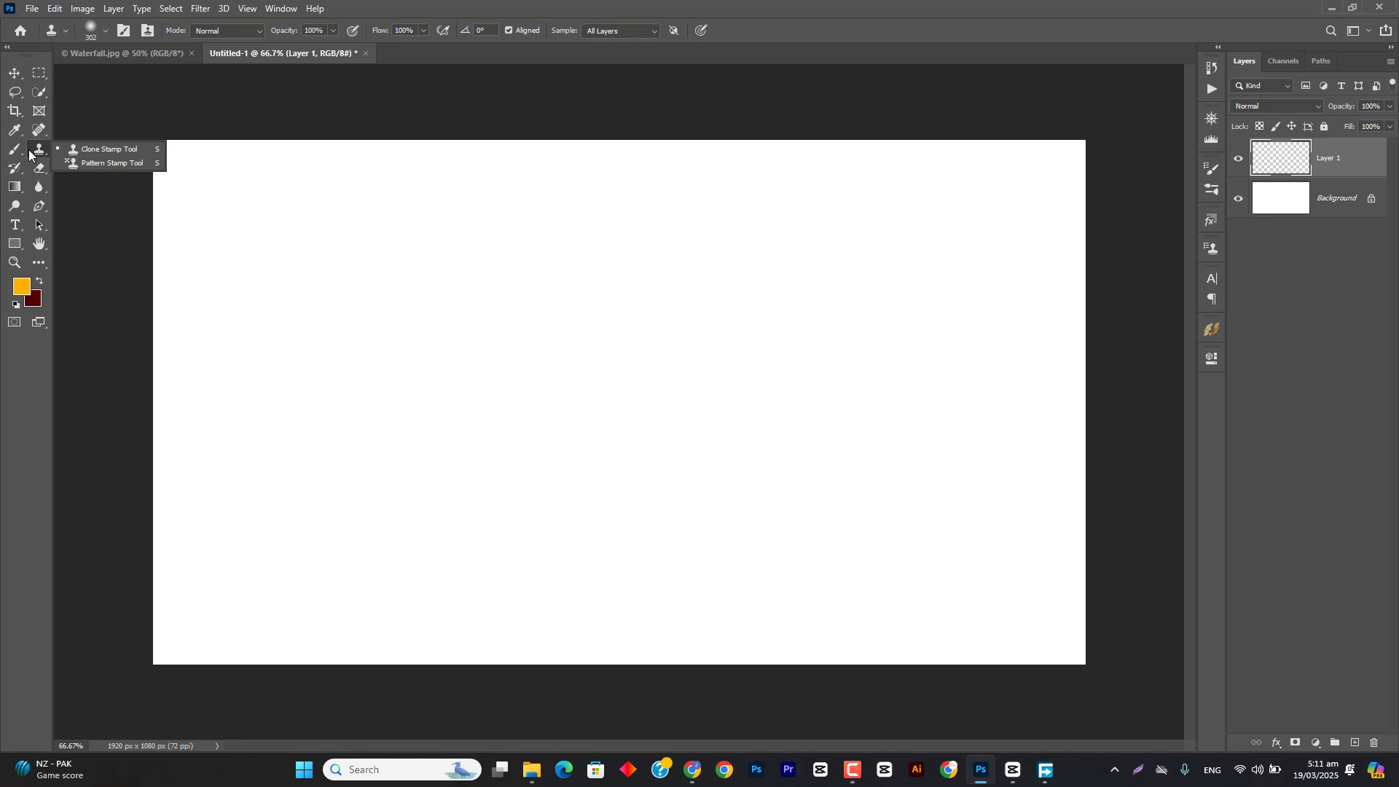
left_click(39, 167)
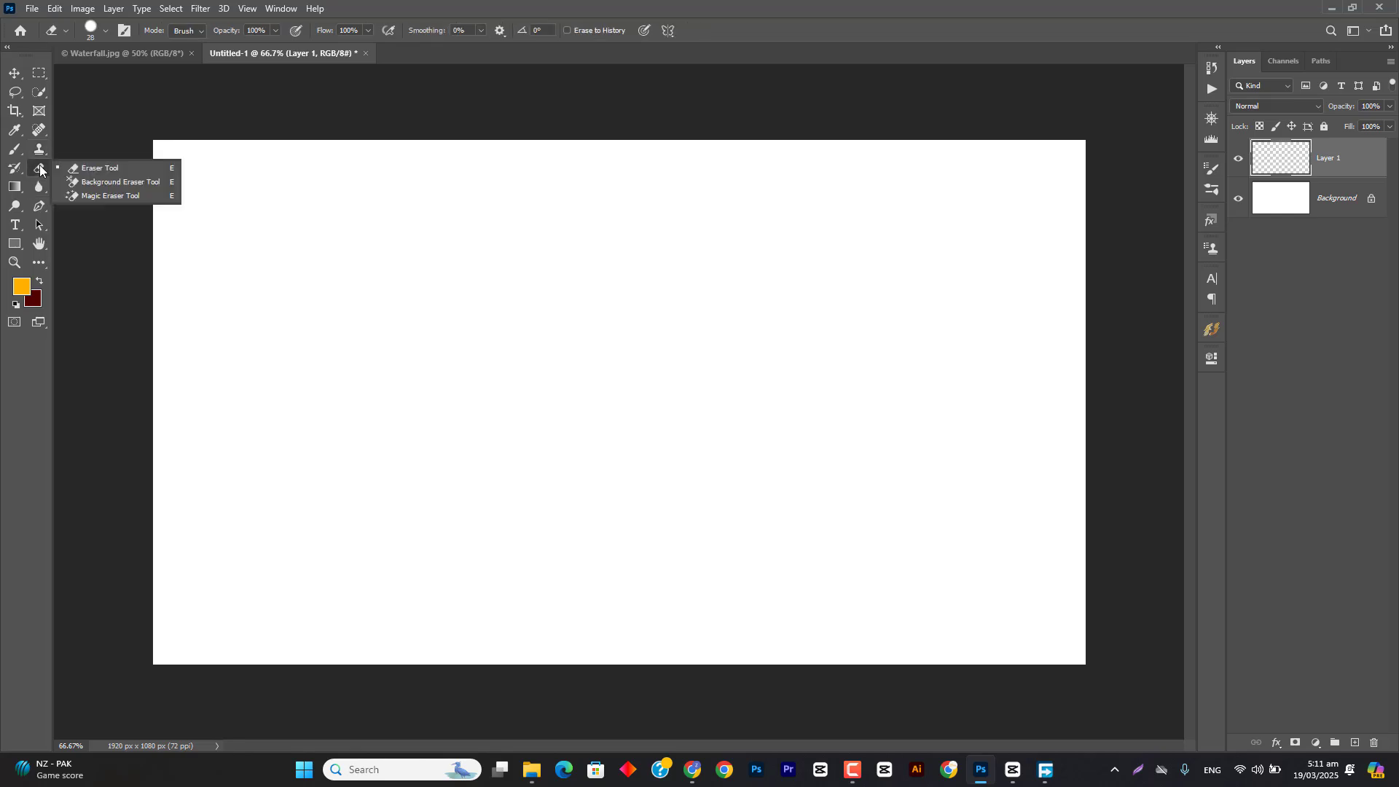
left_click(38, 181)
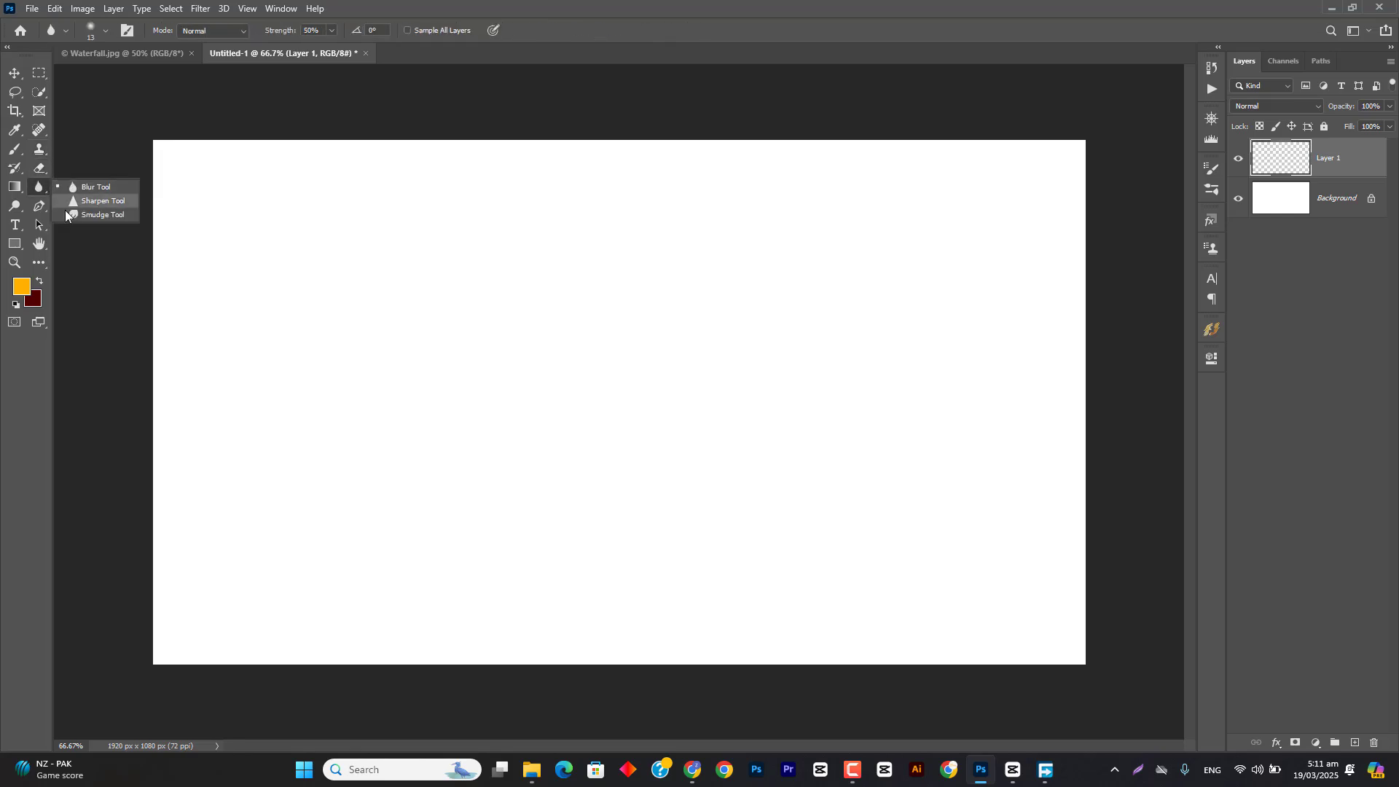
left_click(15, 207)
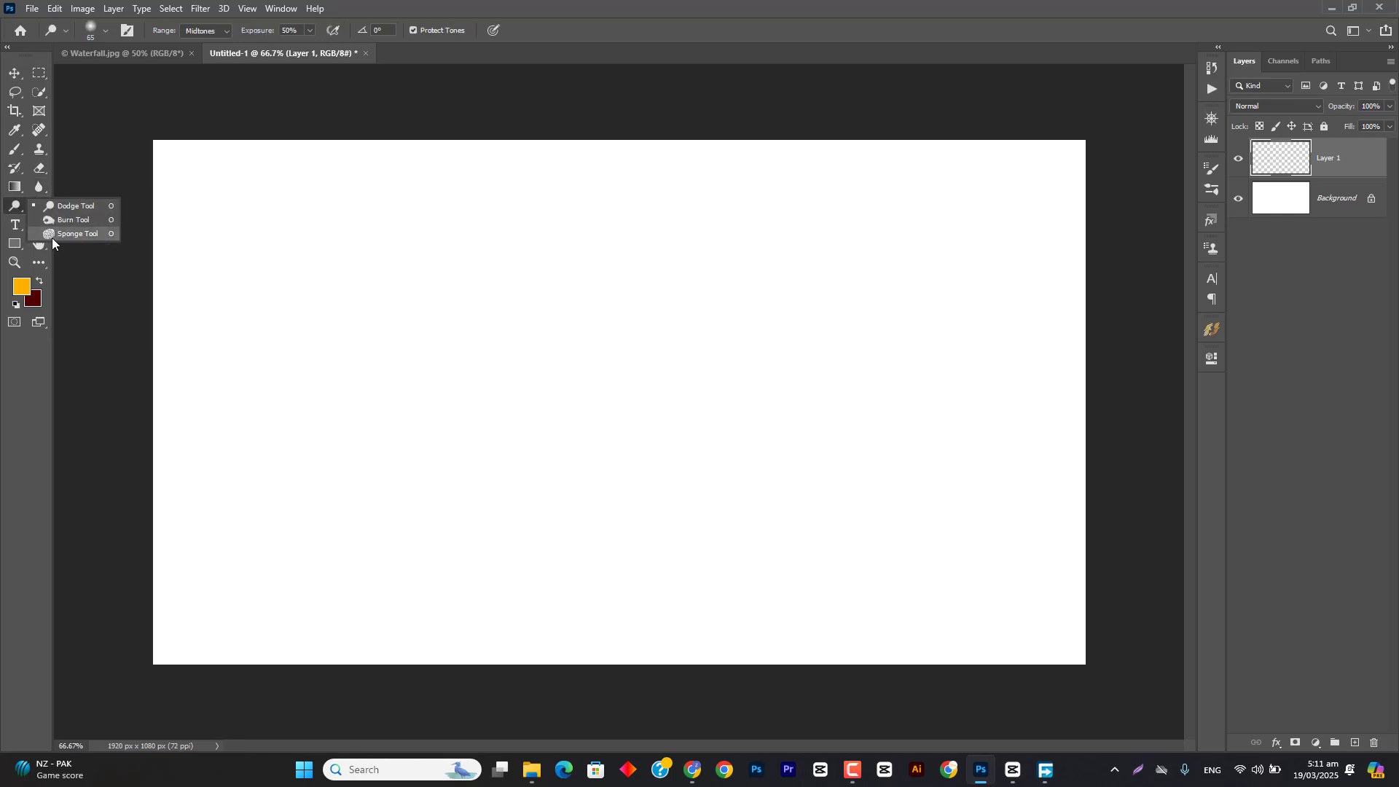
left_click(39, 187)
left_click(38, 186)
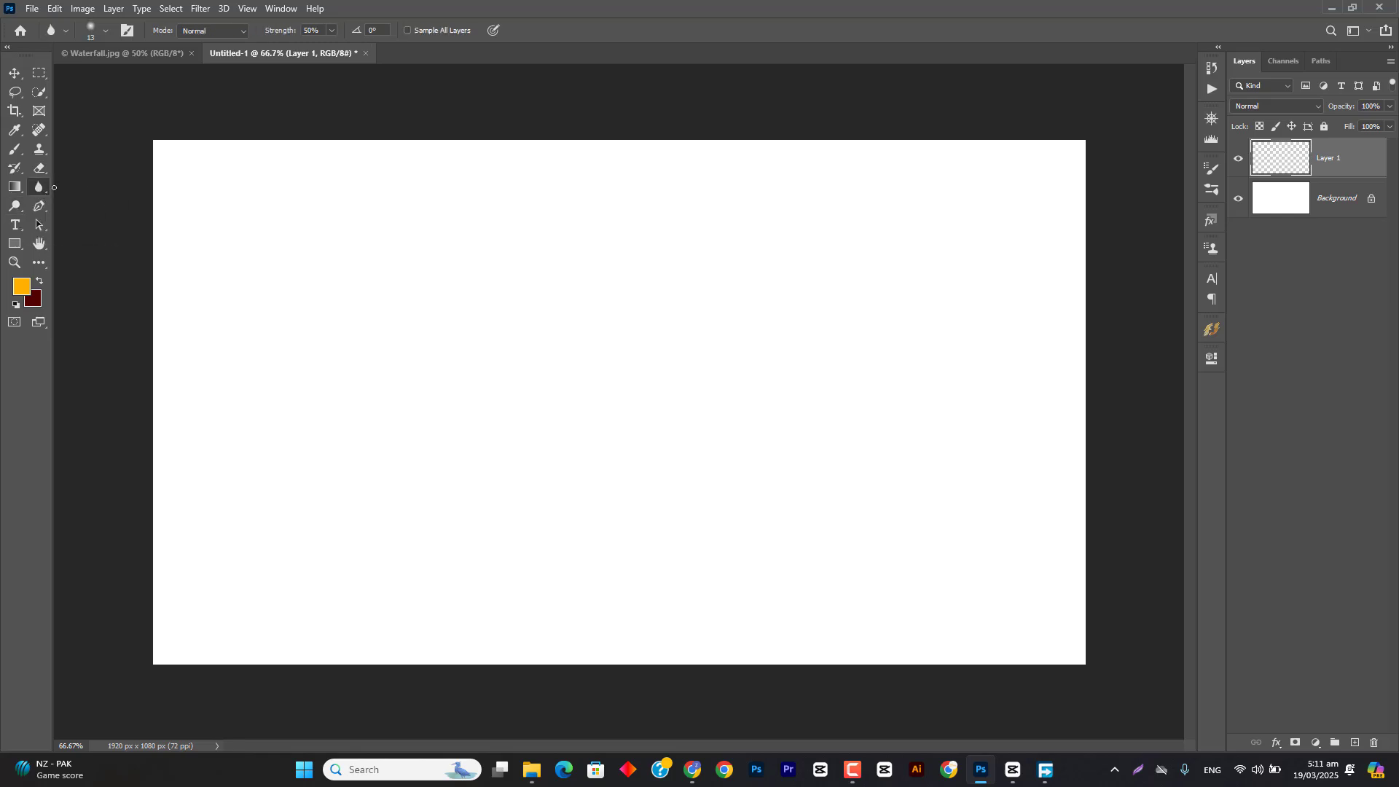
Step: Try resizing the Blur tool's brush tip on the canvas, and do the same with the Sharpen tool
left_click_drag(489, 266, 555, 274)
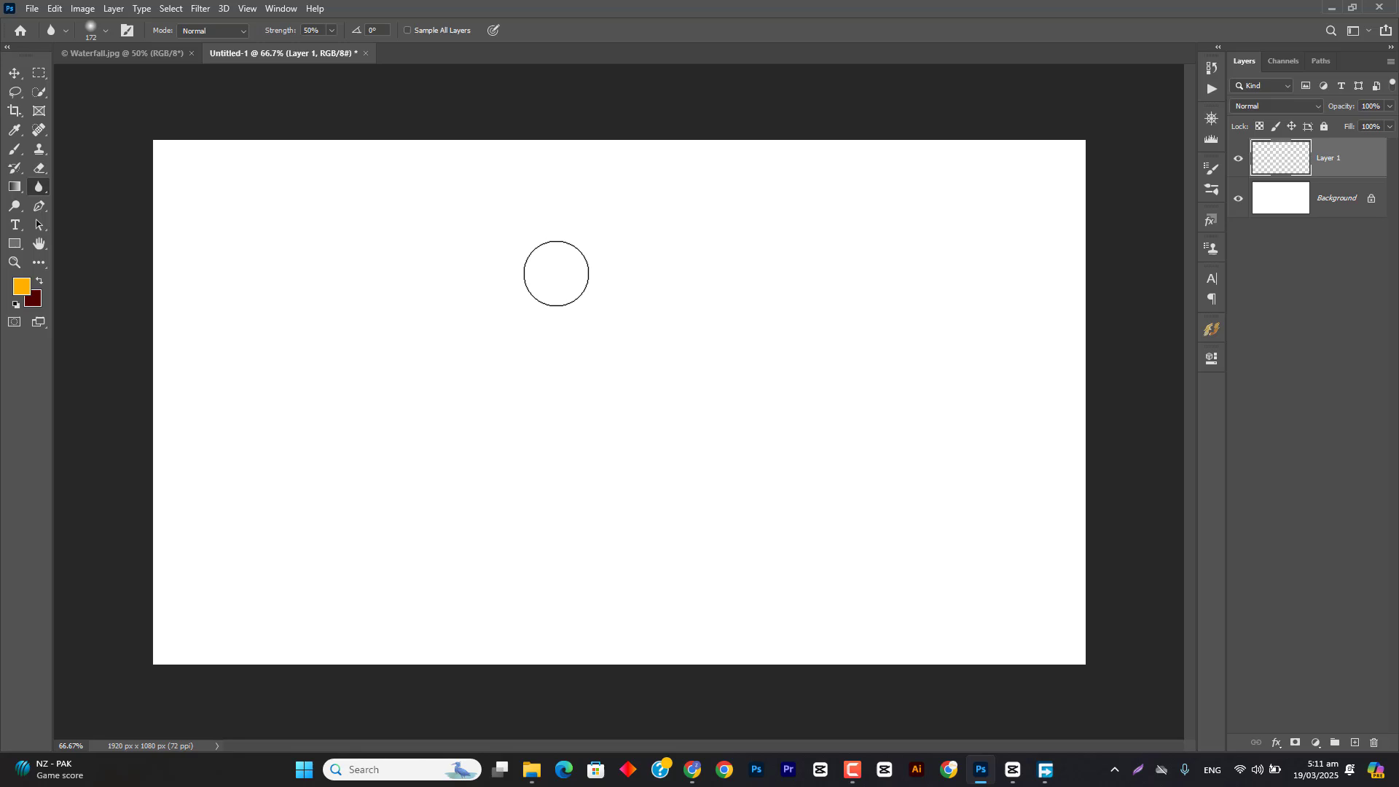
right_click(51, 185)
left_click(84, 201)
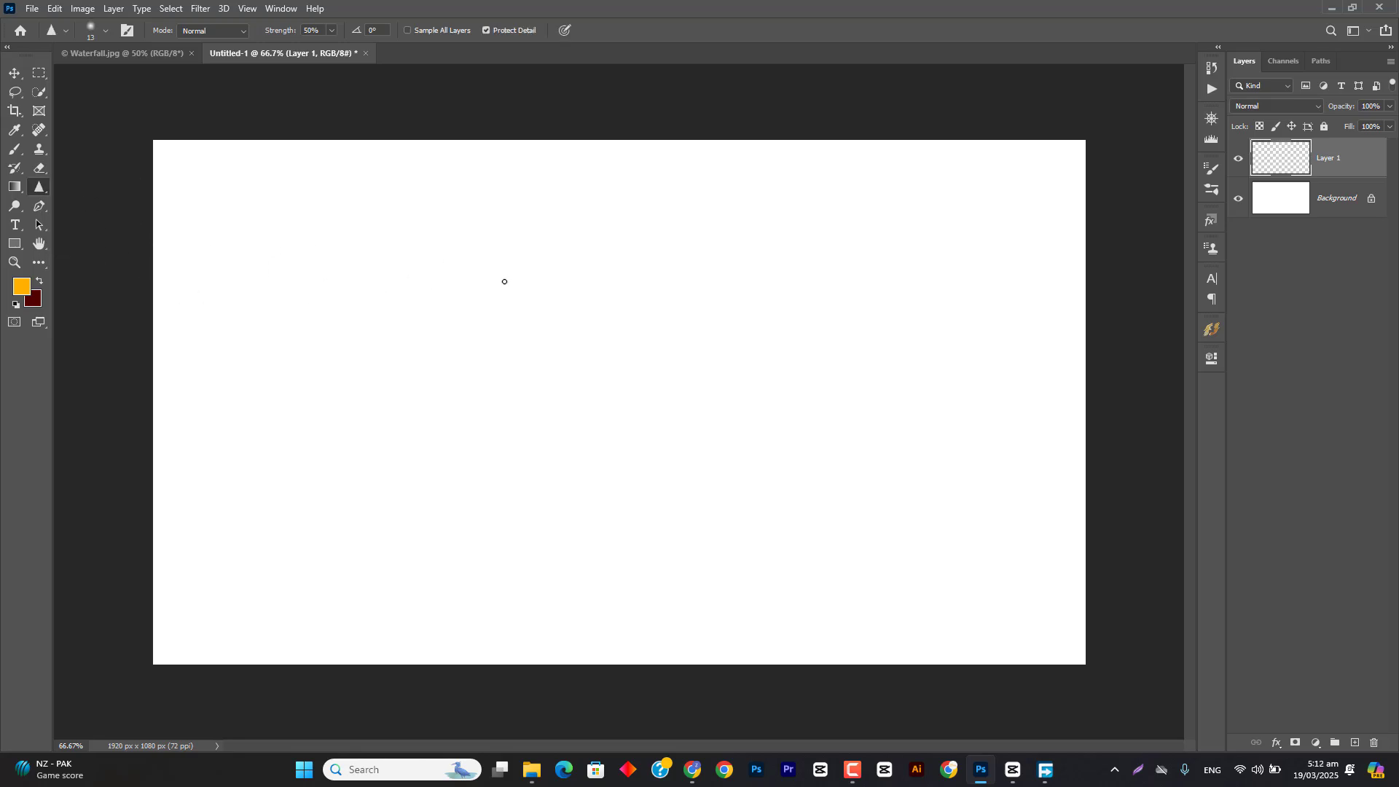
left_click_drag(504, 281, 568, 283)
Step: Choose the Dodge tool and resize its brush tip on the canvas to 131 px and on to 161 px
right_click(11, 205)
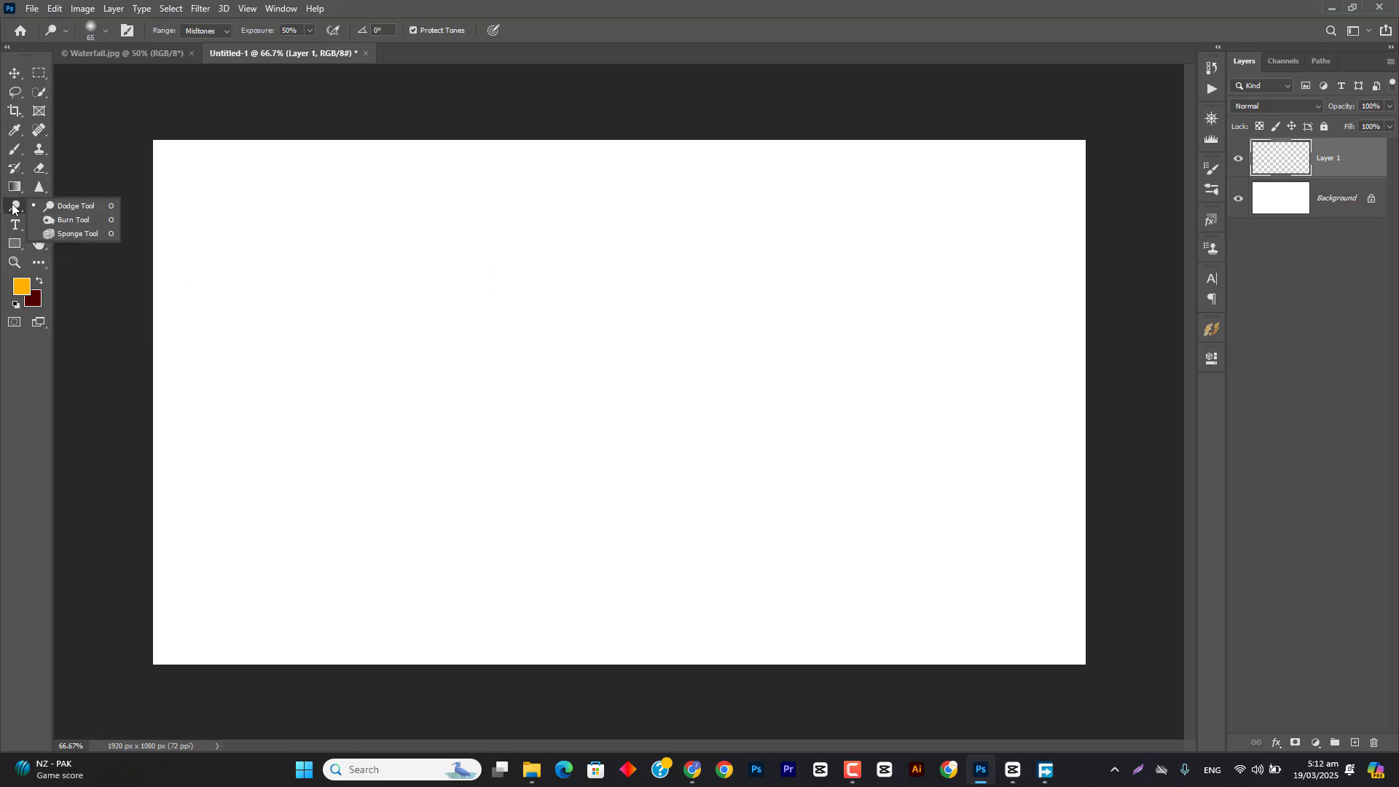
left_click(49, 207)
mouse_move(409, 284)
left_mouse_down()
mouse_move(477, 271)
mouse_move(600, 303)
left_mouse_up()
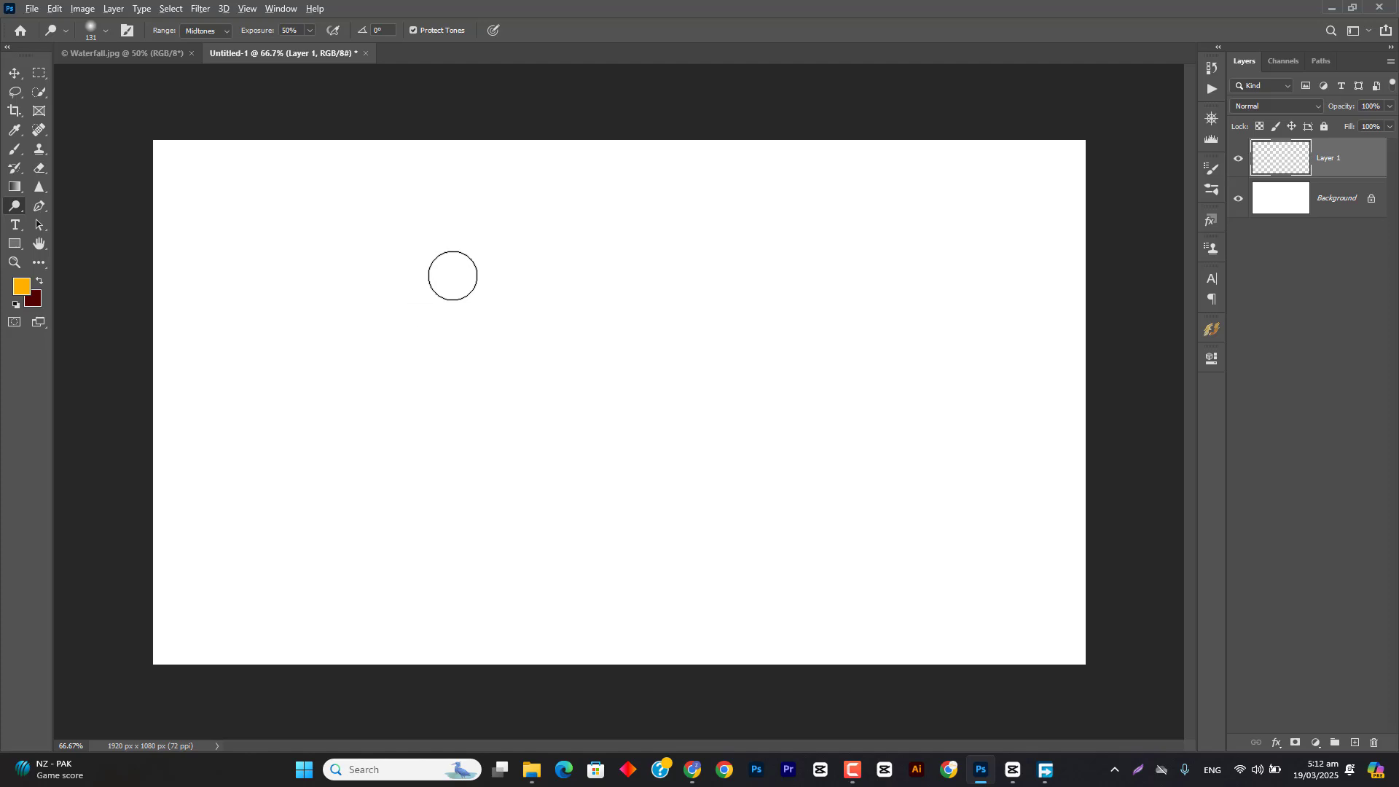
right_click(452, 276, "alt")
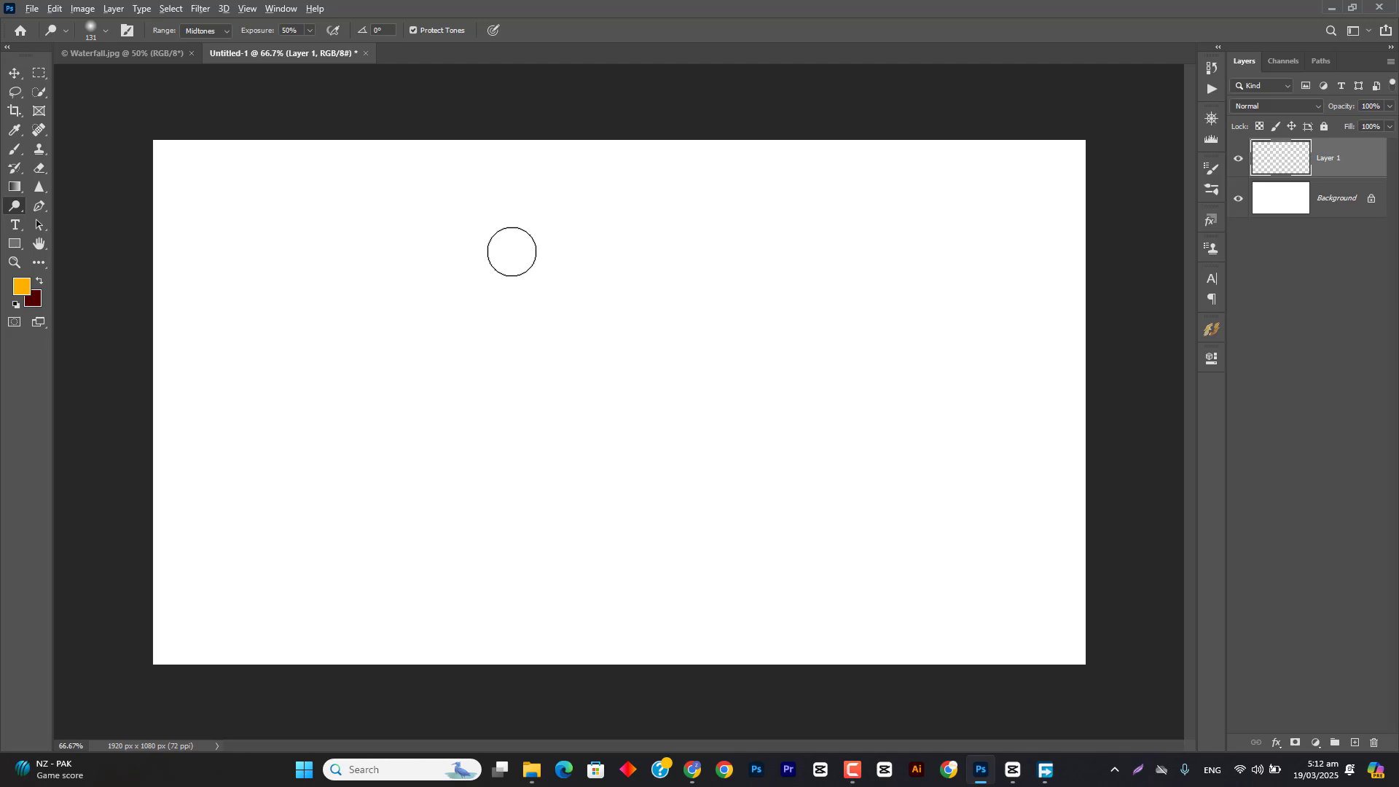
right_click(510, 252, "alt")
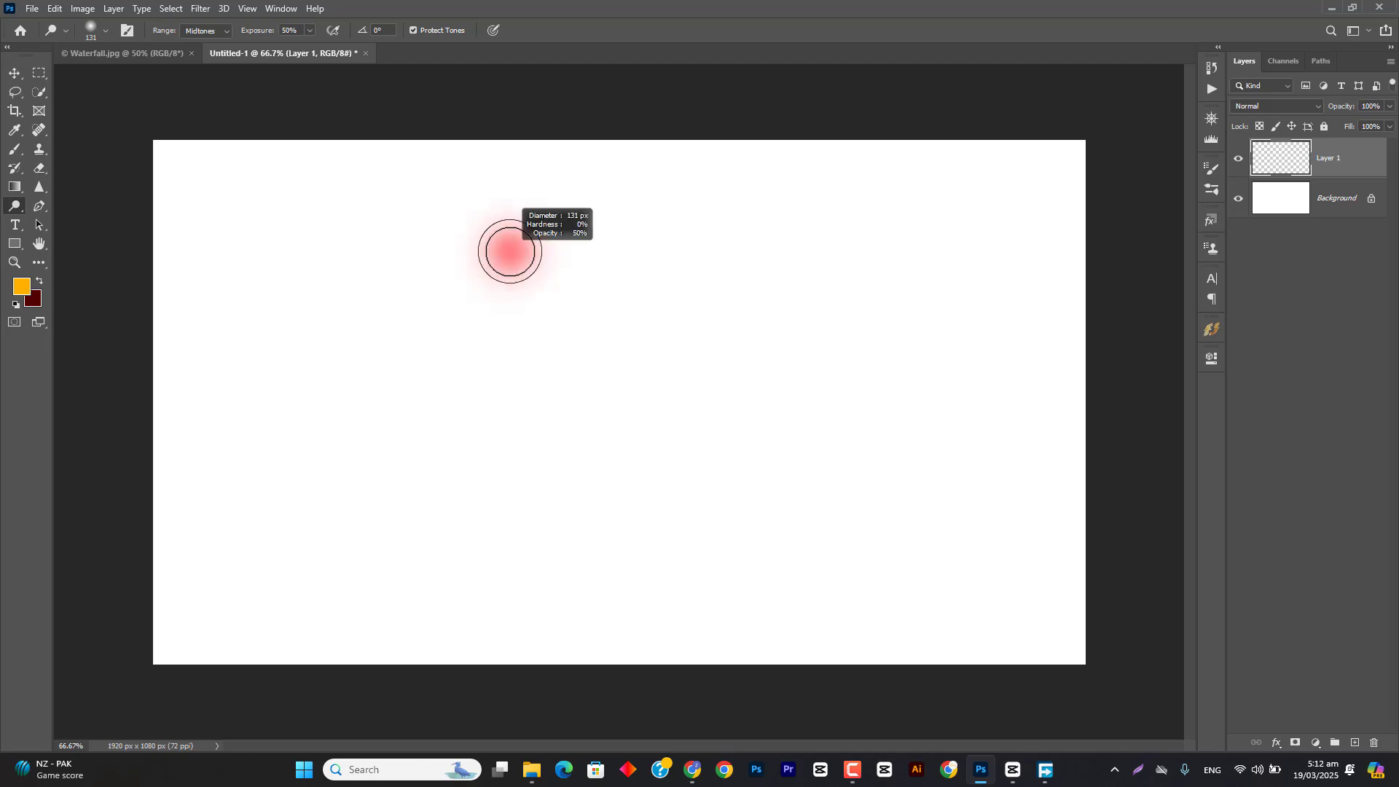
mouse_move(510, 251)
left_mouse_down()
mouse_move(601, 248)
mouse_move(509, 243)
left_mouse_up()
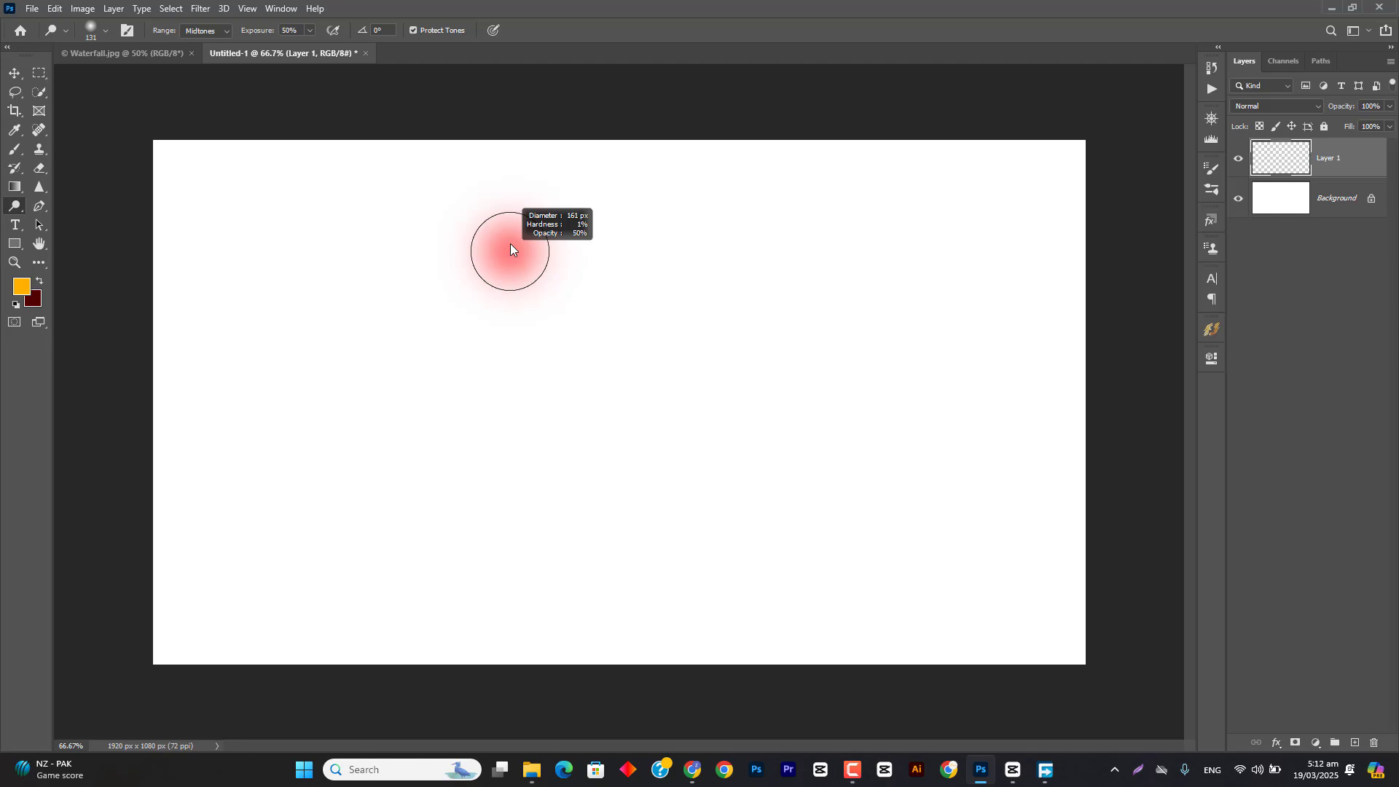
left_click_drag(510, 243, 510, 243)
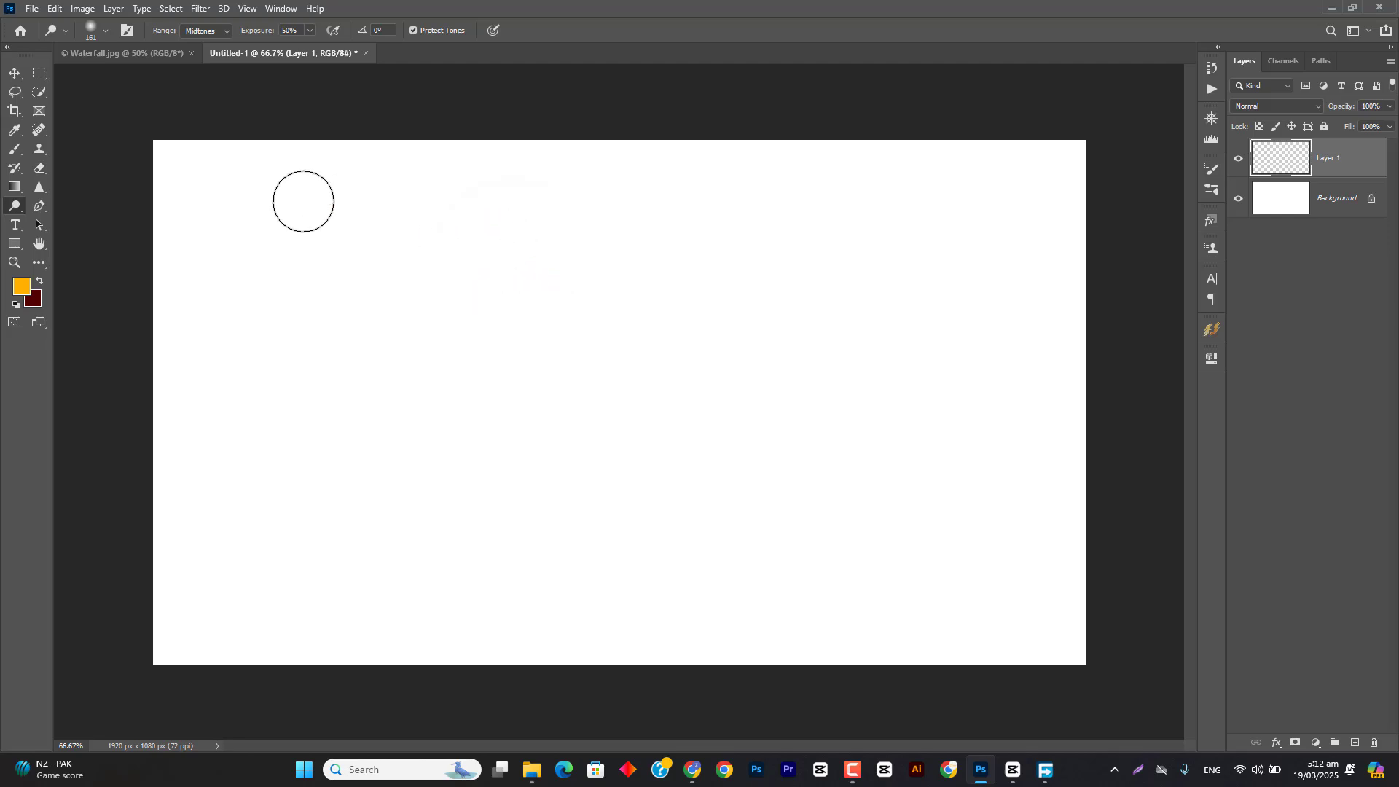
Step: Check the Dodge tool's brush size, hardness and presets over the canvas, and enlarge its tip to about 232 px
right_click(307, 187)
left_click(418, 337)
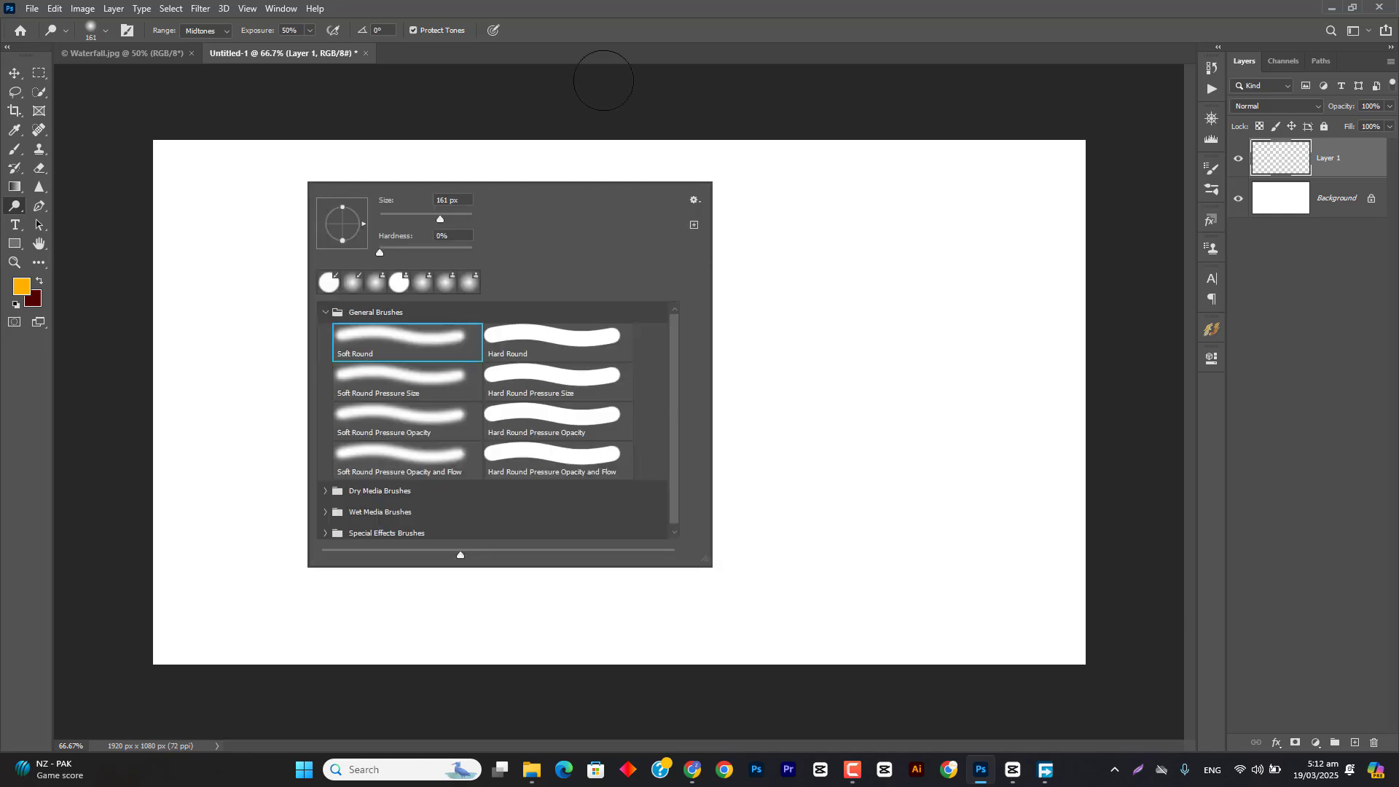
left_click(592, 4)
left_click_drag(476, 287, 478, 326)
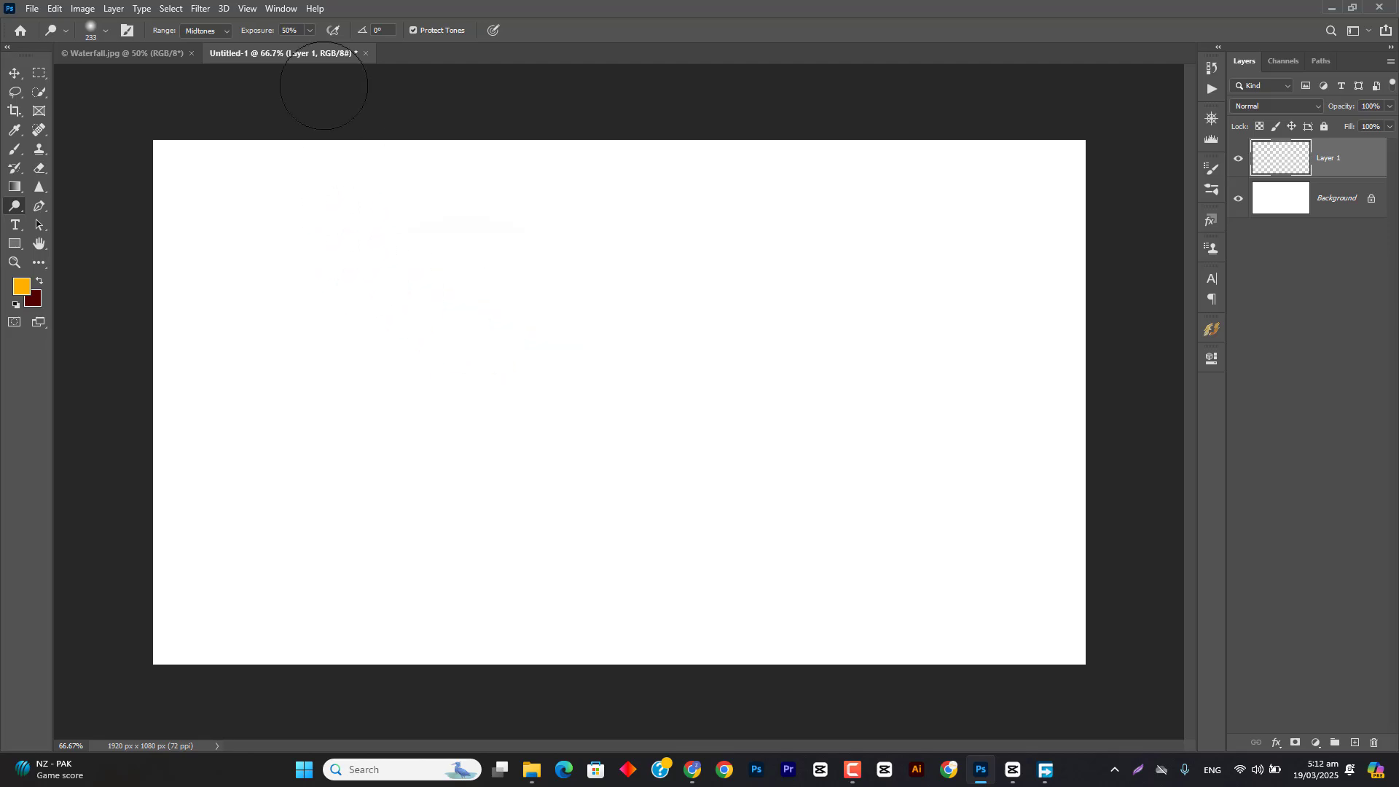
left_click_drag(260, 37, 306, 35)
left_click_drag(382, 277, 397, 281)
Step: Switch to the Brush tool and adjust its tip on the canvas to a soft edge at about 276 px
left_click(15, 150)
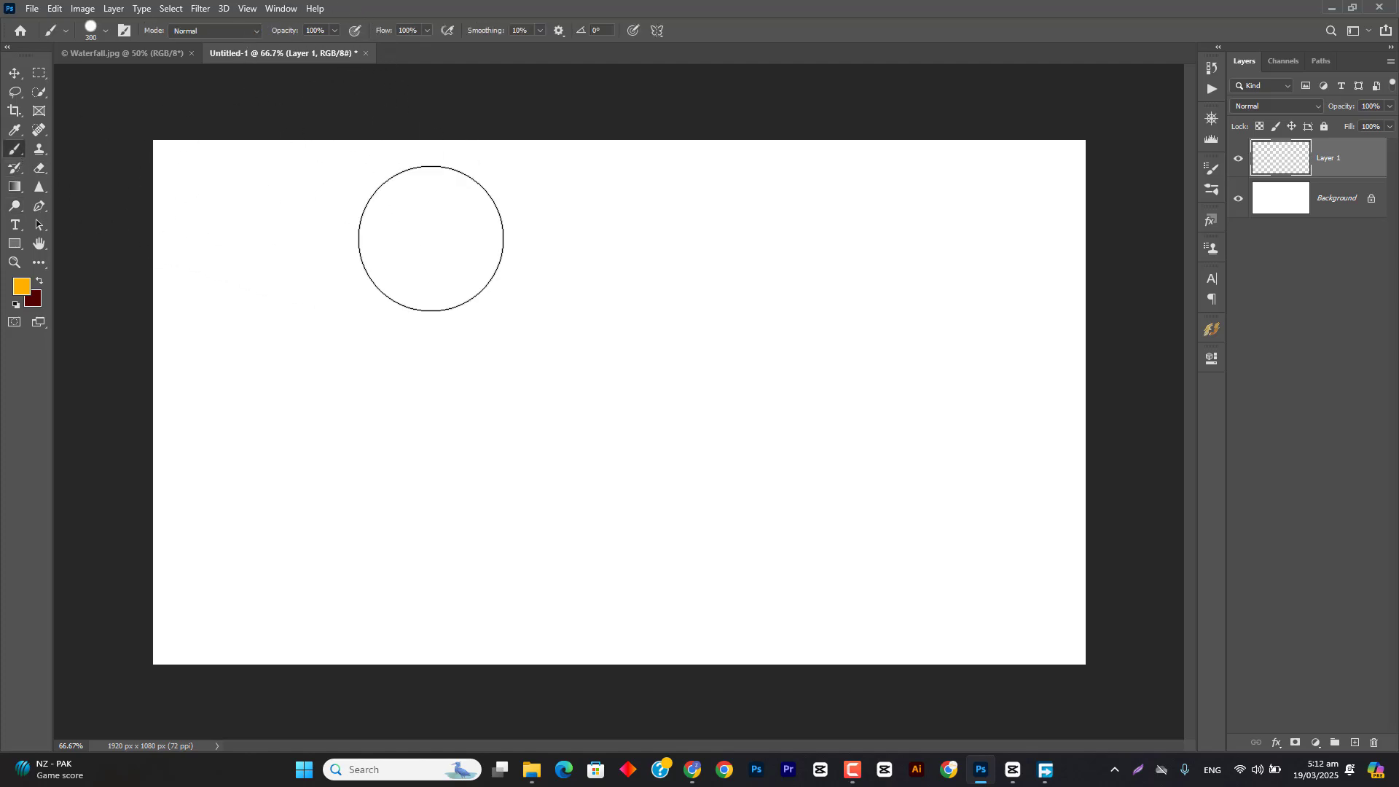
left_click_drag(429, 344, 437, 352)
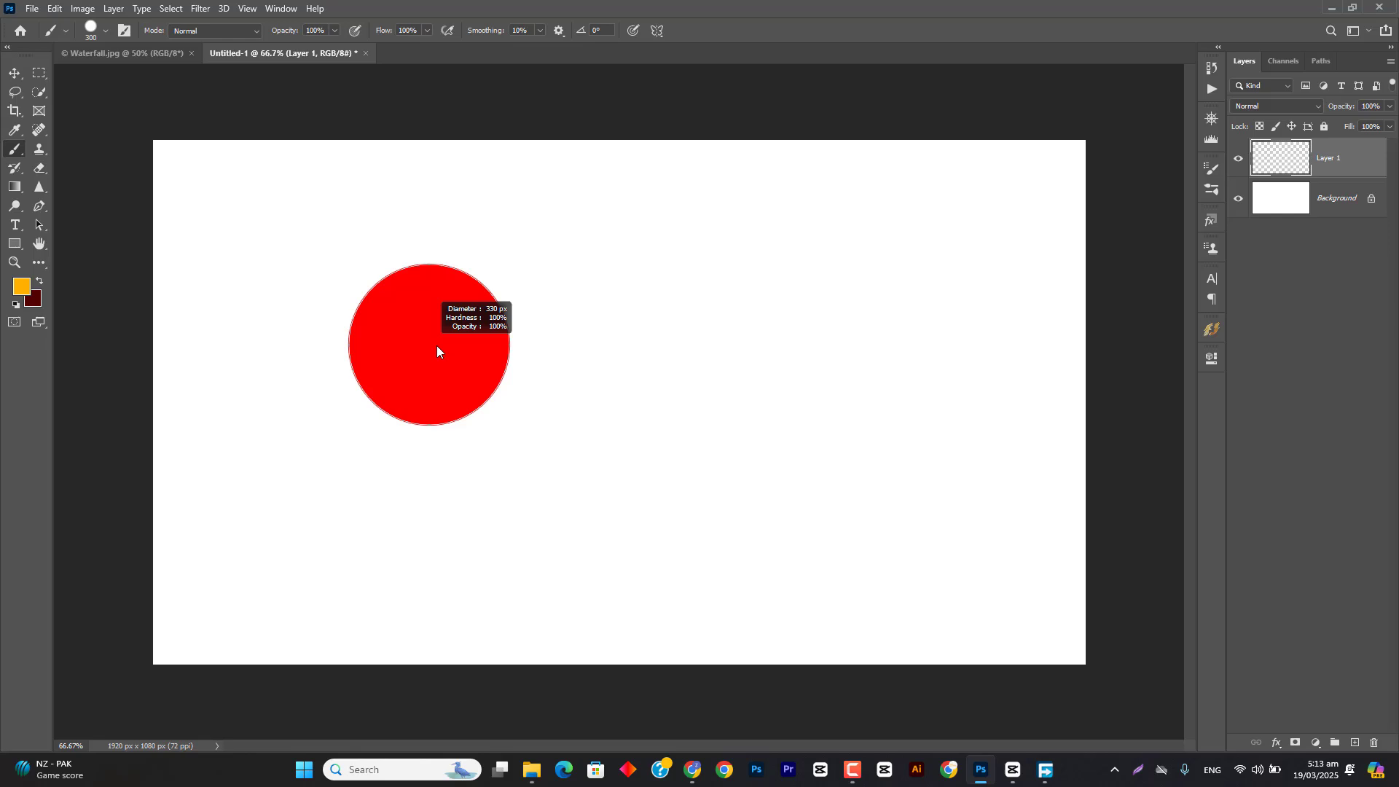
mouse_move(437, 351)
left_mouse_down()
mouse_move(490, 347)
mouse_move(406, 320)
mouse_move(414, 5)
left_mouse_up()
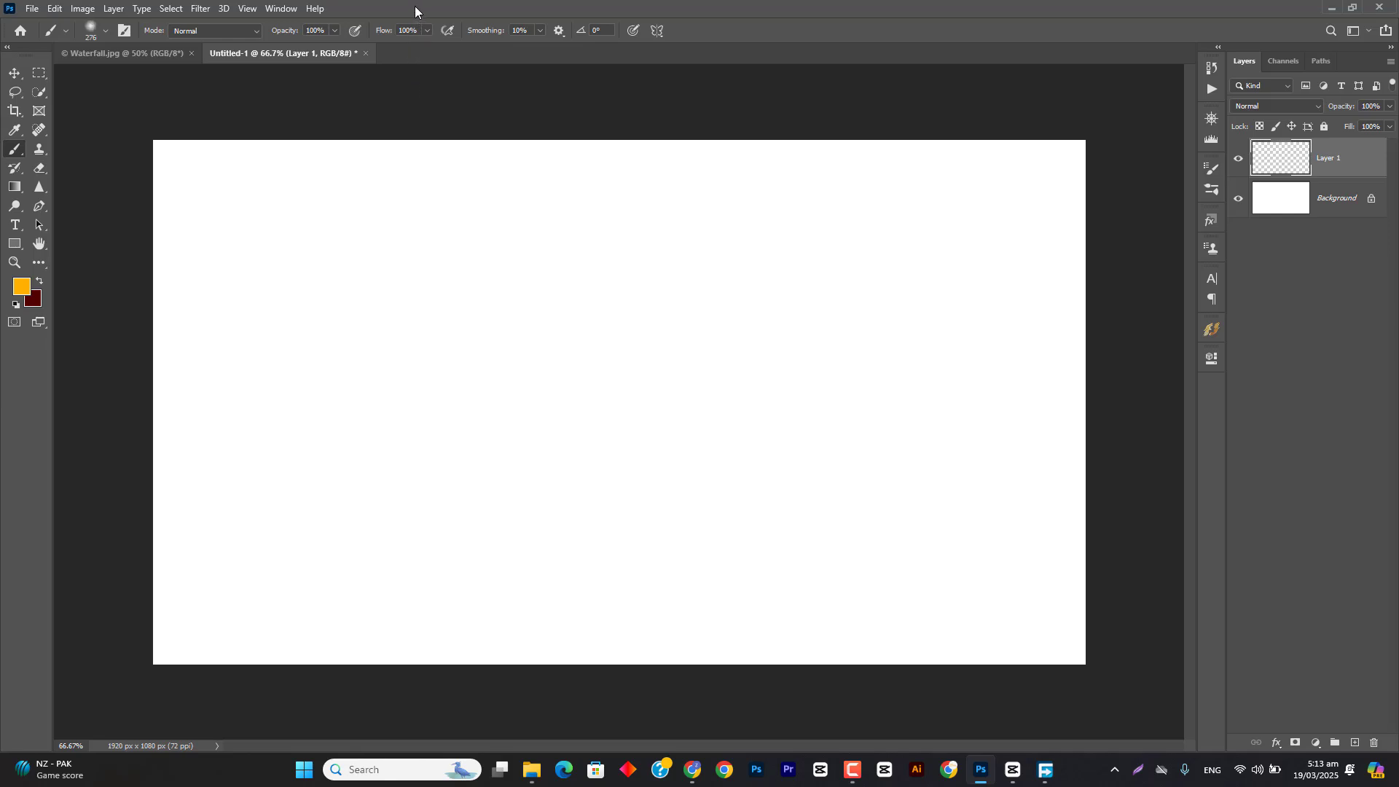
Step: Paint a soft 201 px orange stroke across the upper canvas and a 192 px stroke with 100% hardness below it
left_click_drag(459, 228, 422, 218)
left_click_drag(322, 251, 882, 248)
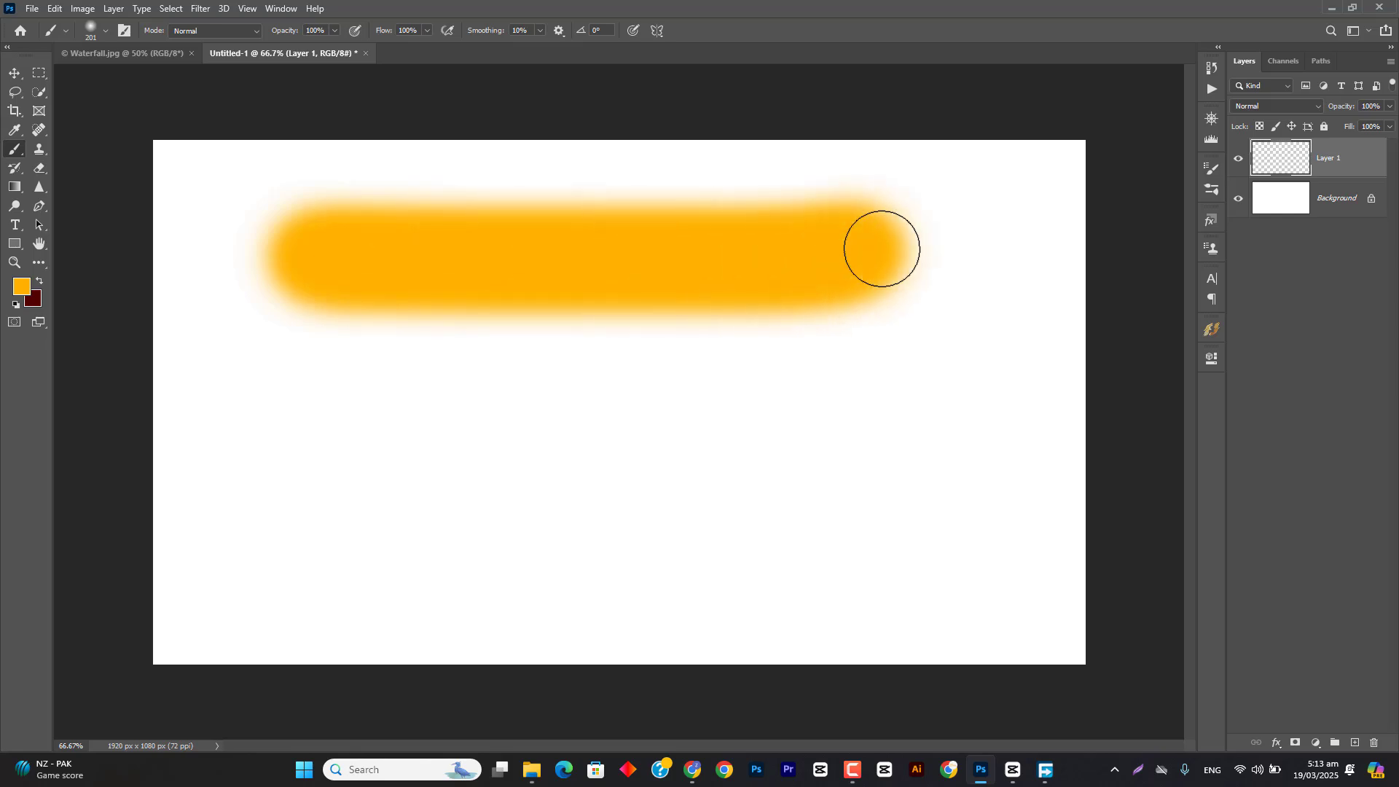
left_click_drag(606, 425, 590, 786)
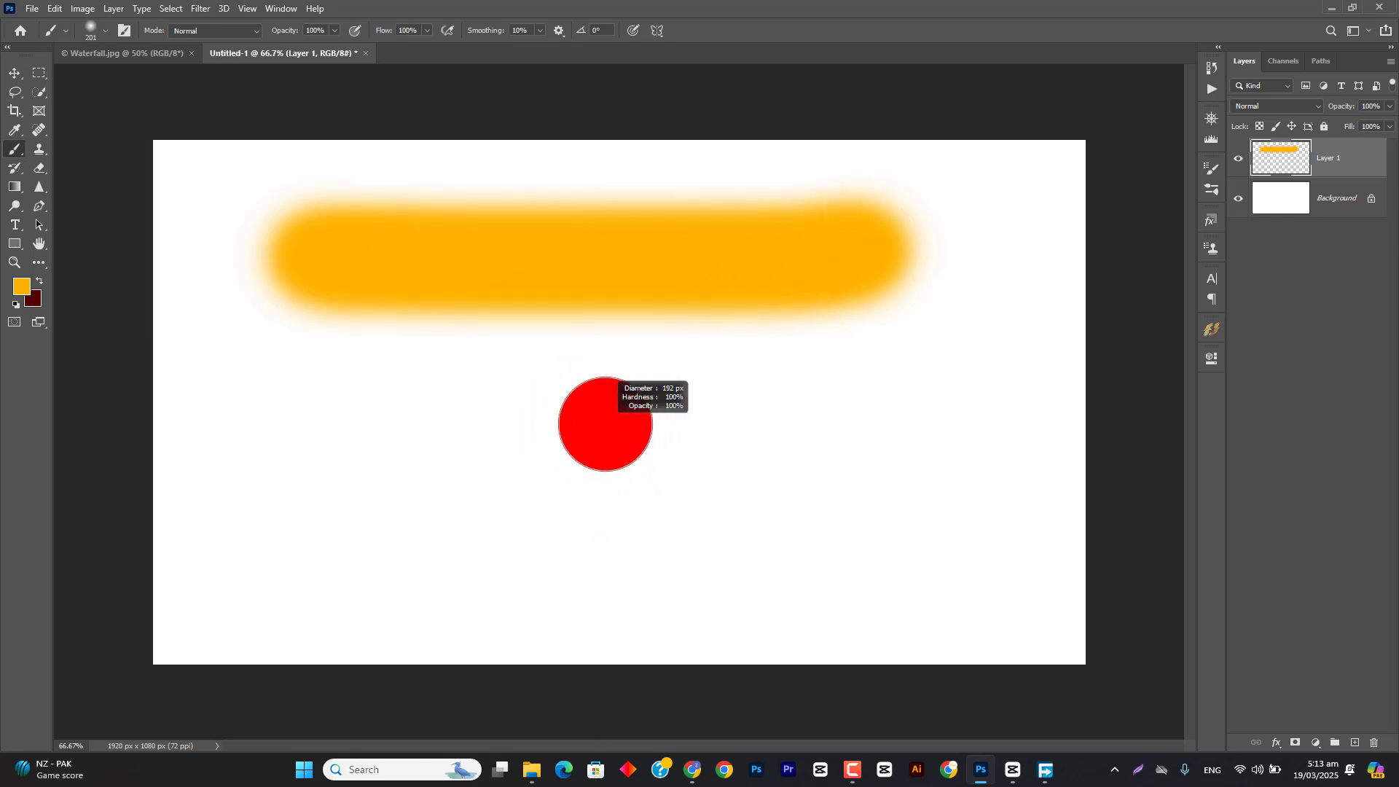
left_click_drag(363, 491, 977, 467)
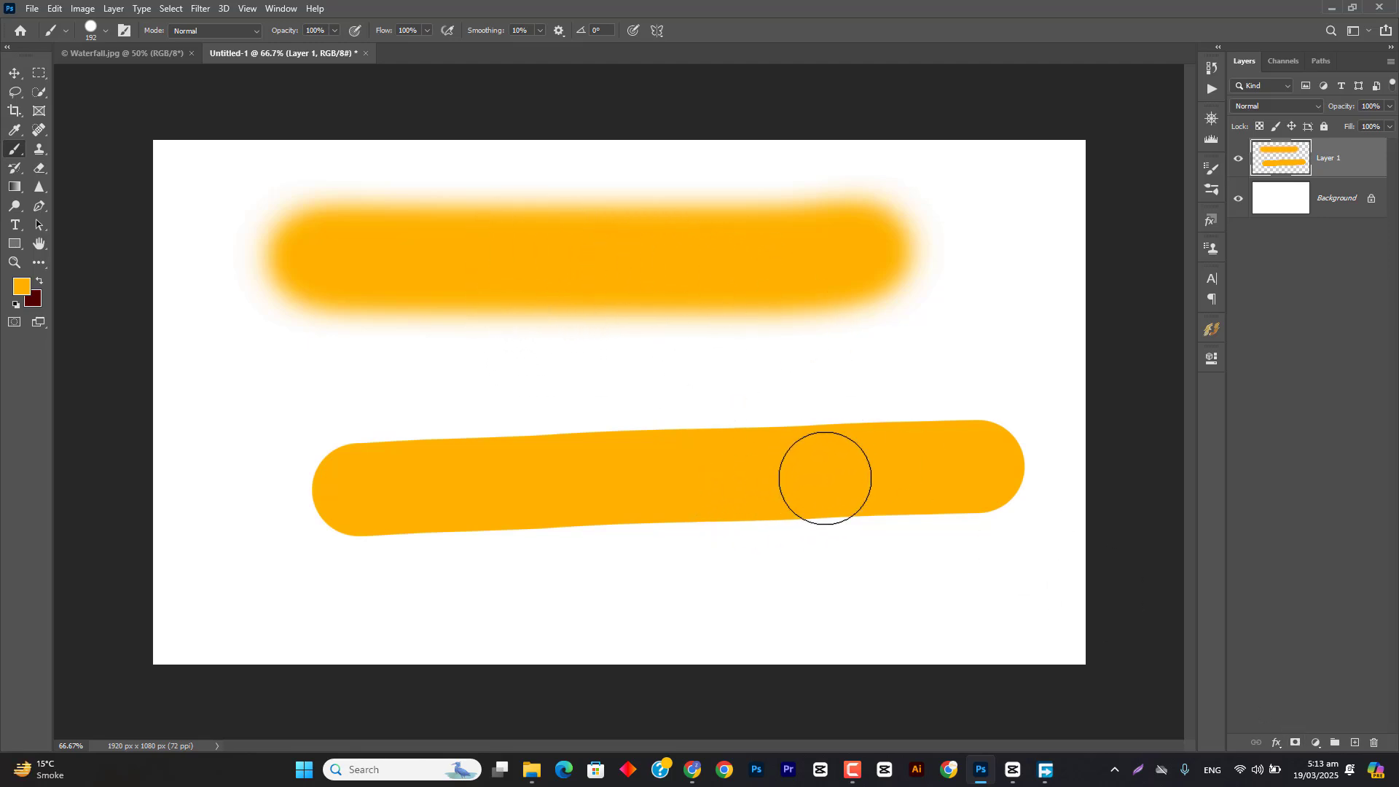
Step: Set the brush to 117 px with 46% hardness, and check the same settings in the tool options
right_click(228, 232)
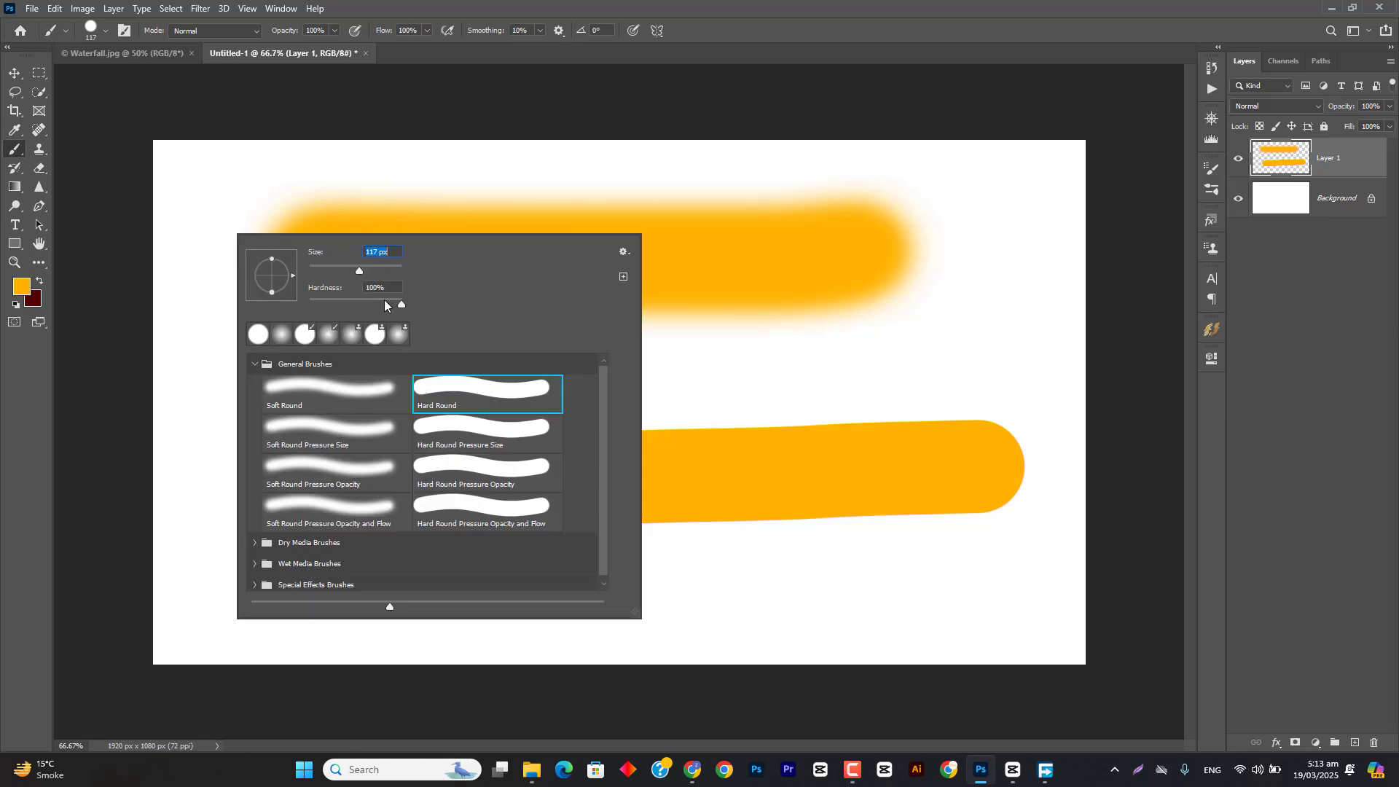
left_click(353, 312)
left_click(598, 6)
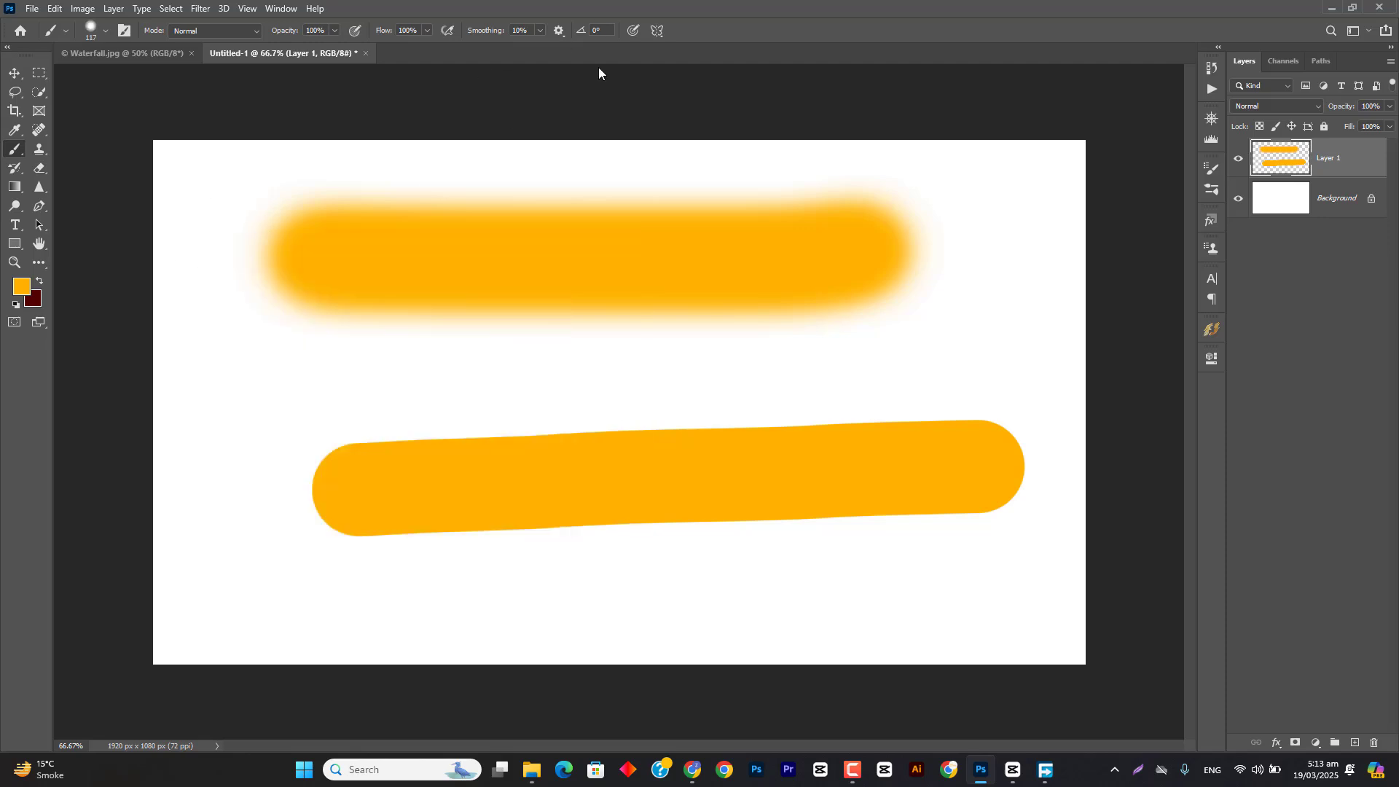
left_click(101, 32)
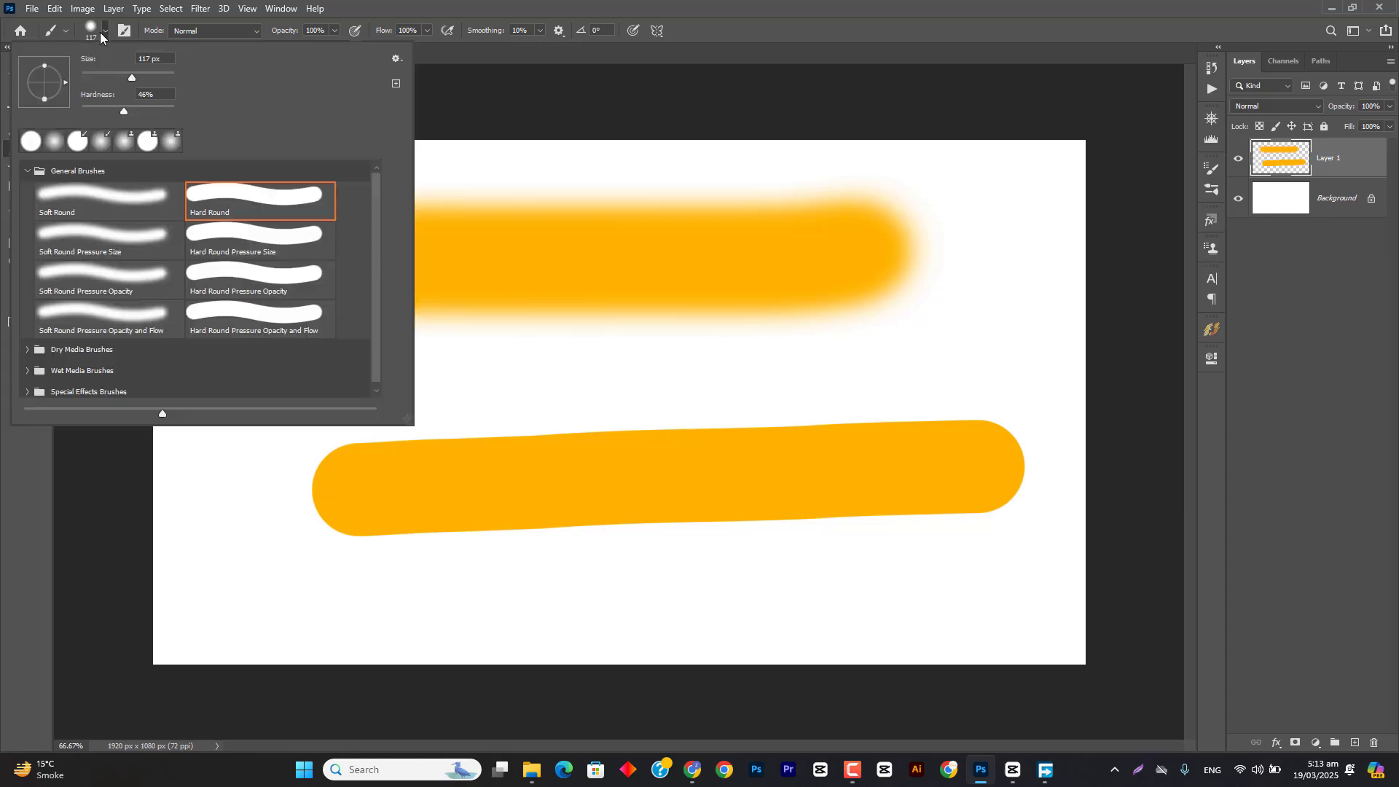
left_click(99, 34)
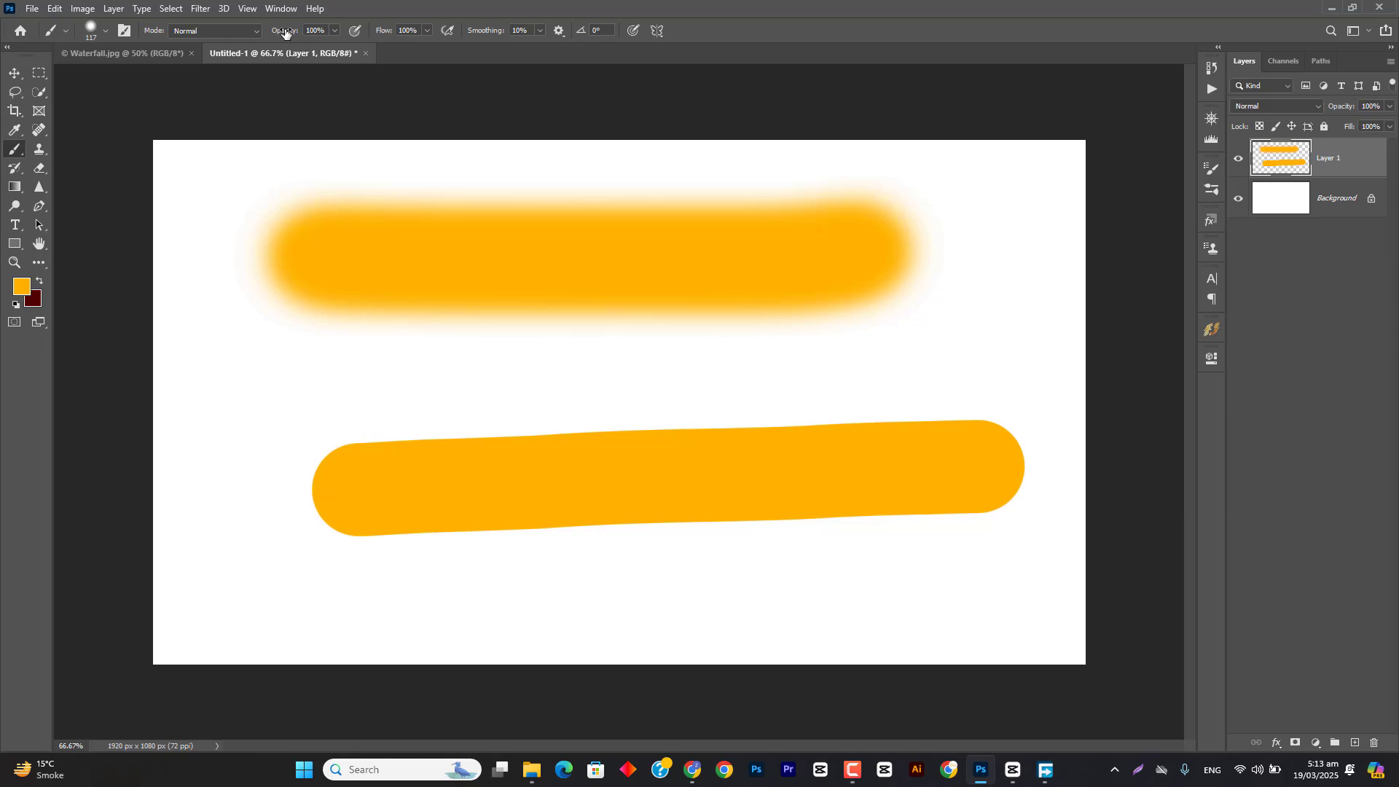
Step: Switch to Waterfall.jpg, add an empty layer and paint an orange stroke across the sky at 100% brush opacity
left_click(139, 55)
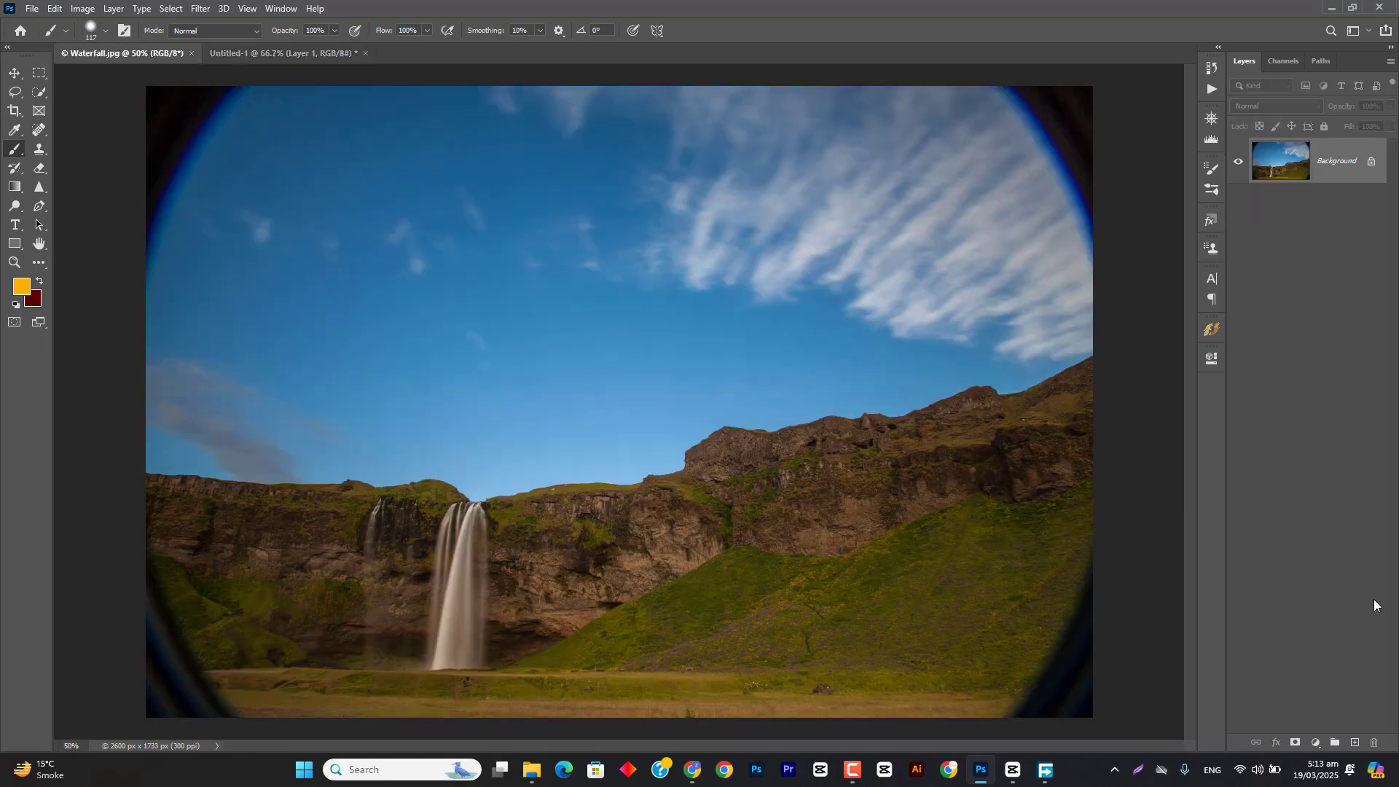
left_click(1354, 742)
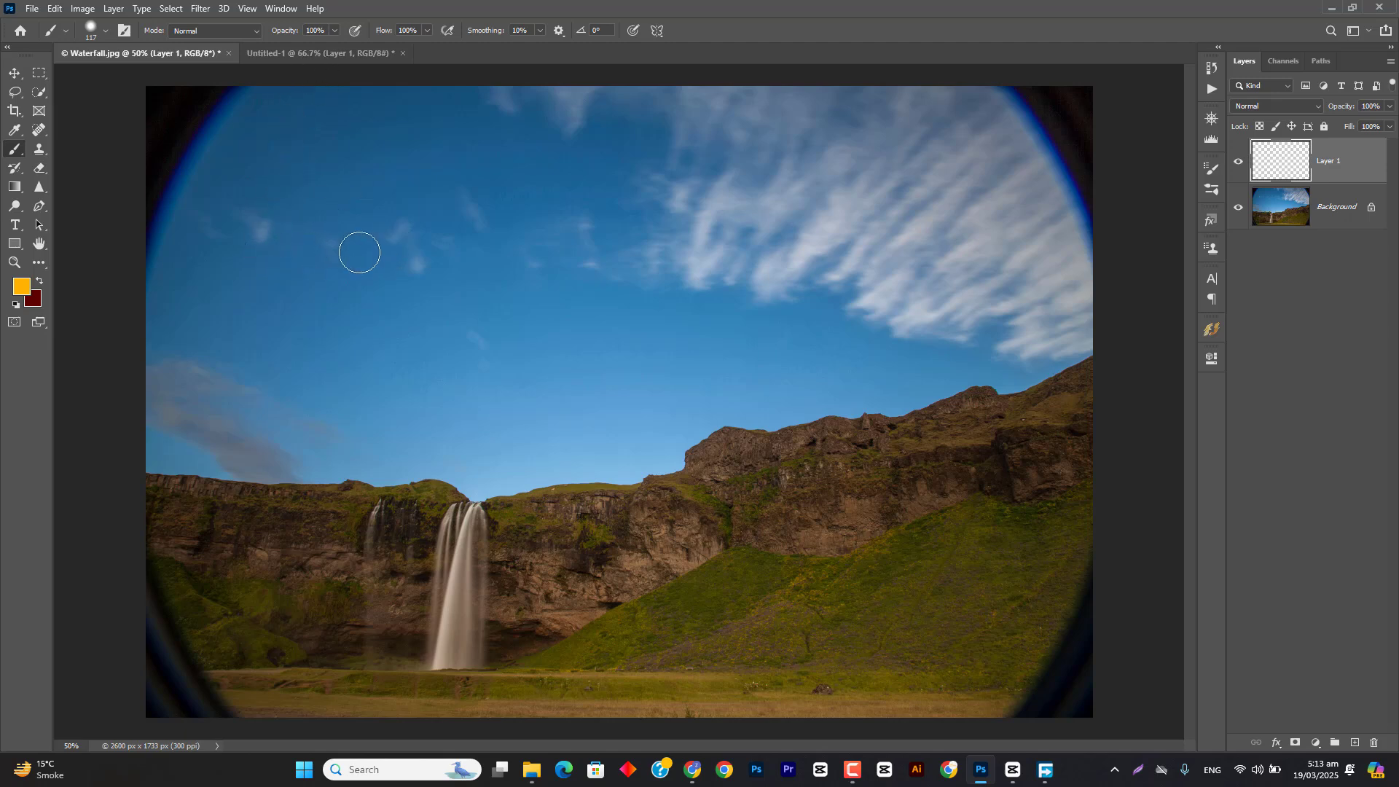
mouse_move(306, 181)
left_mouse_down()
mouse_move(486, 221)
mouse_move(755, 231)
left_mouse_up()
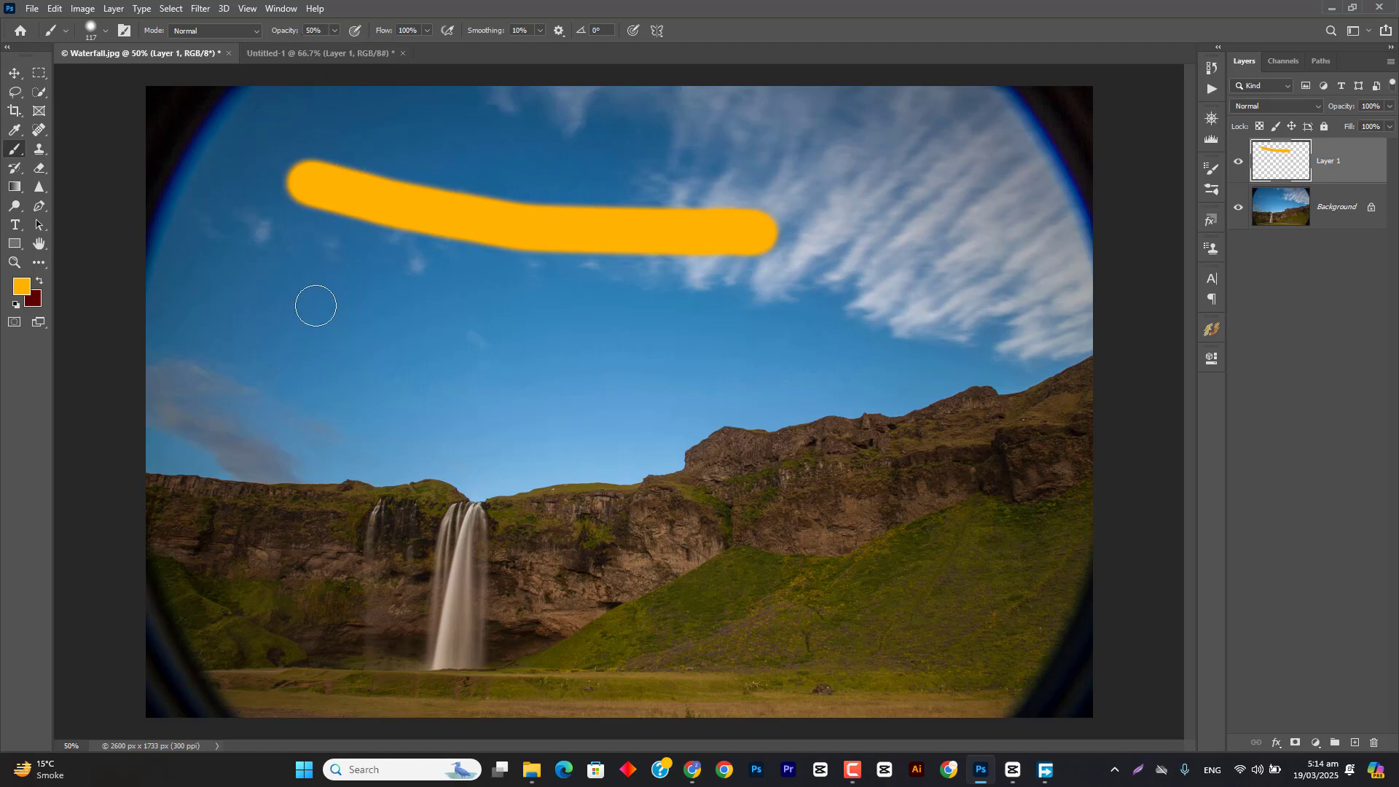
Step: Paint comparison strokes below the first one at 50% and 10% brush opacity, and undo both
mouse_move(287, 281)
left_mouse_down()
mouse_move(337, 303)
mouse_move(659, 352)
mouse_move(791, 352)
left_mouse_up()
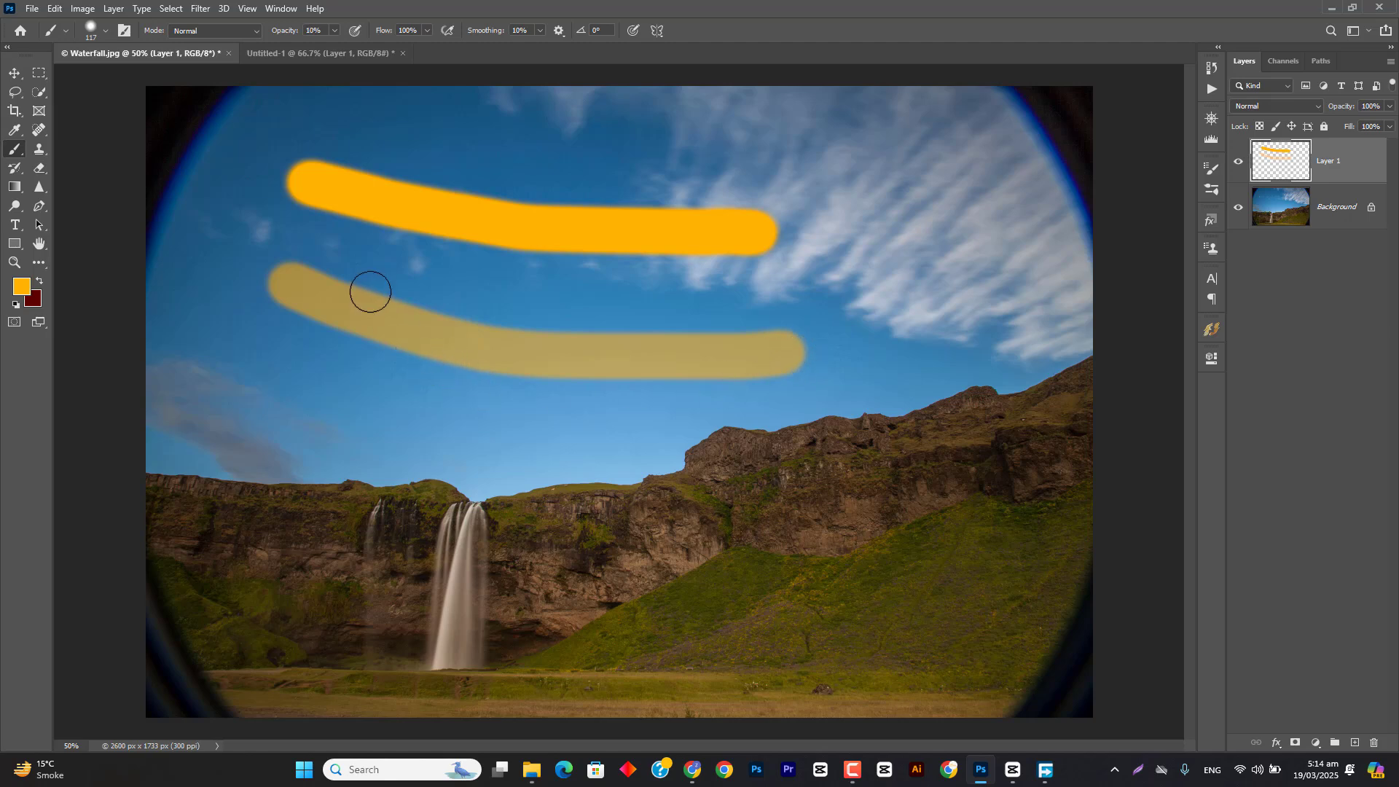
key("1")
left_click_drag(275, 398, 484, 495)
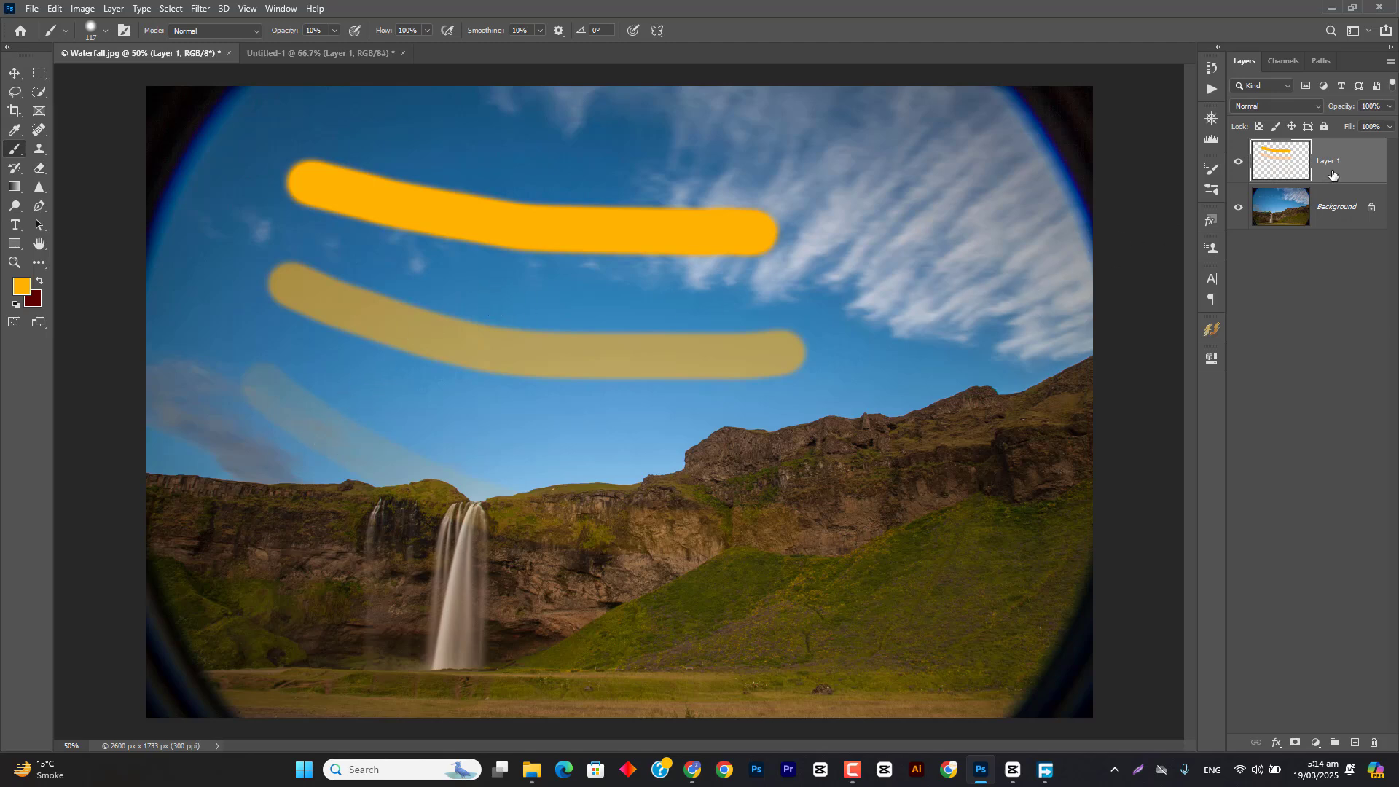
key("ctrl+z")
key("ctrl+z")
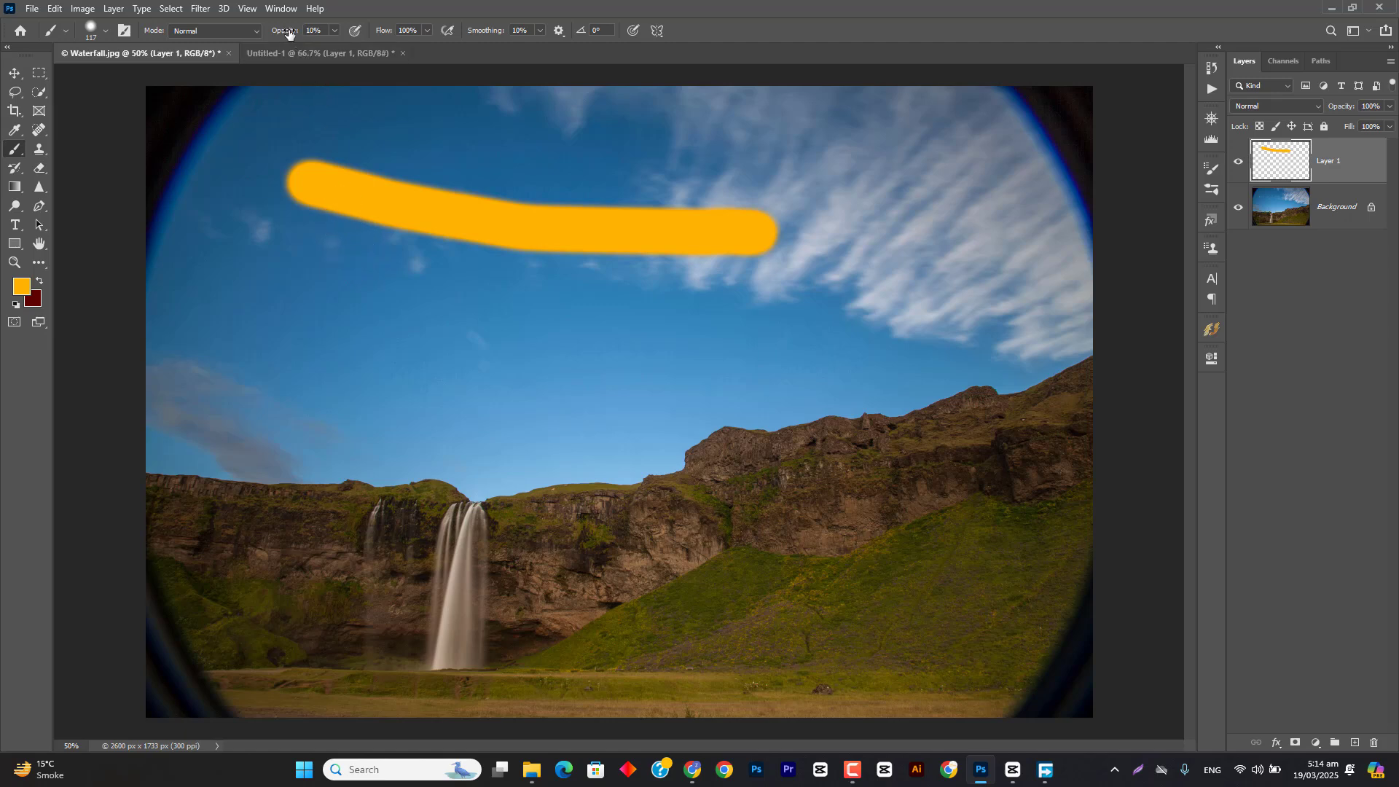
Step: Restore the brush opacity to 100%, try a layer opacity of 45% on Layer 1, and undo the layer change
left_click_drag(287, 32, 744, 29)
left_click_drag(1344, 110, 1301, 108)
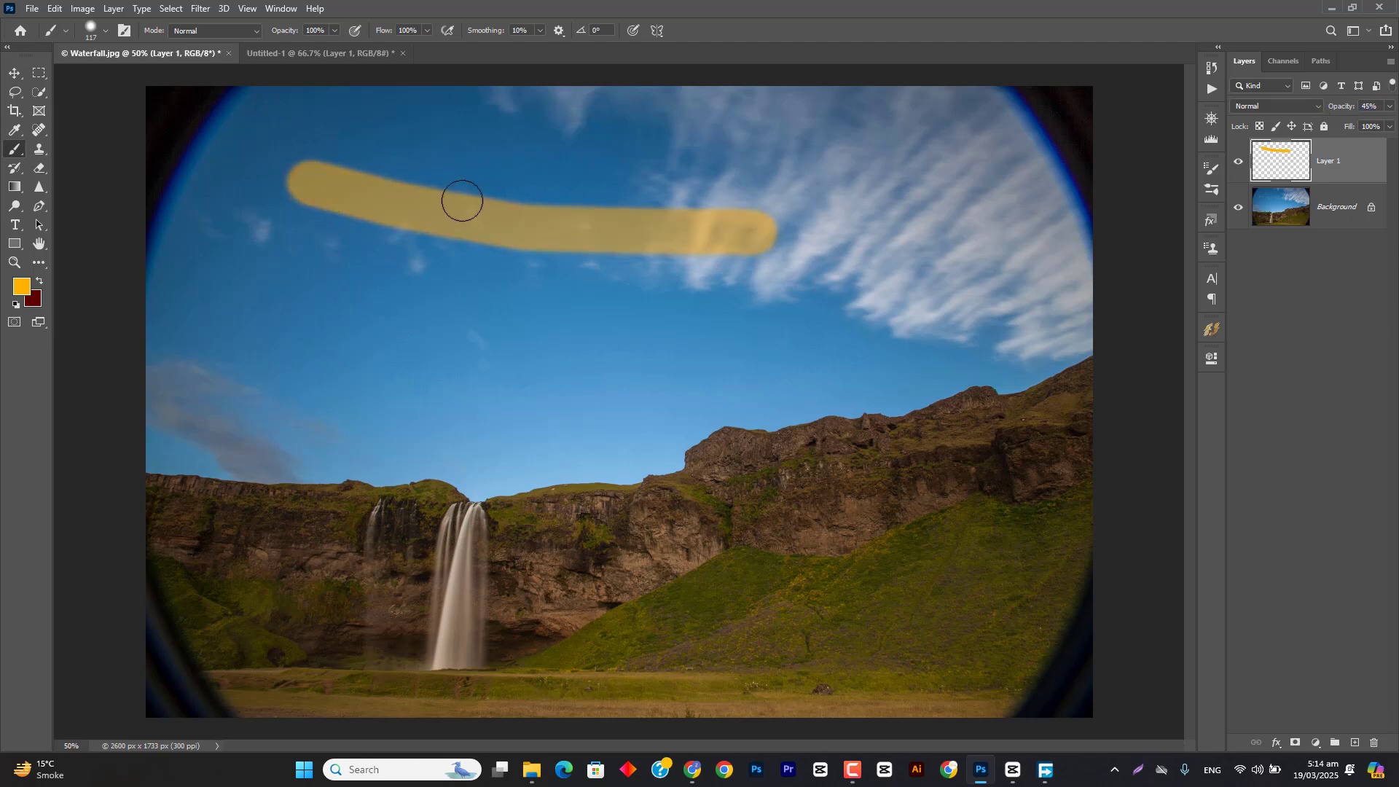
key("ctrl+z")
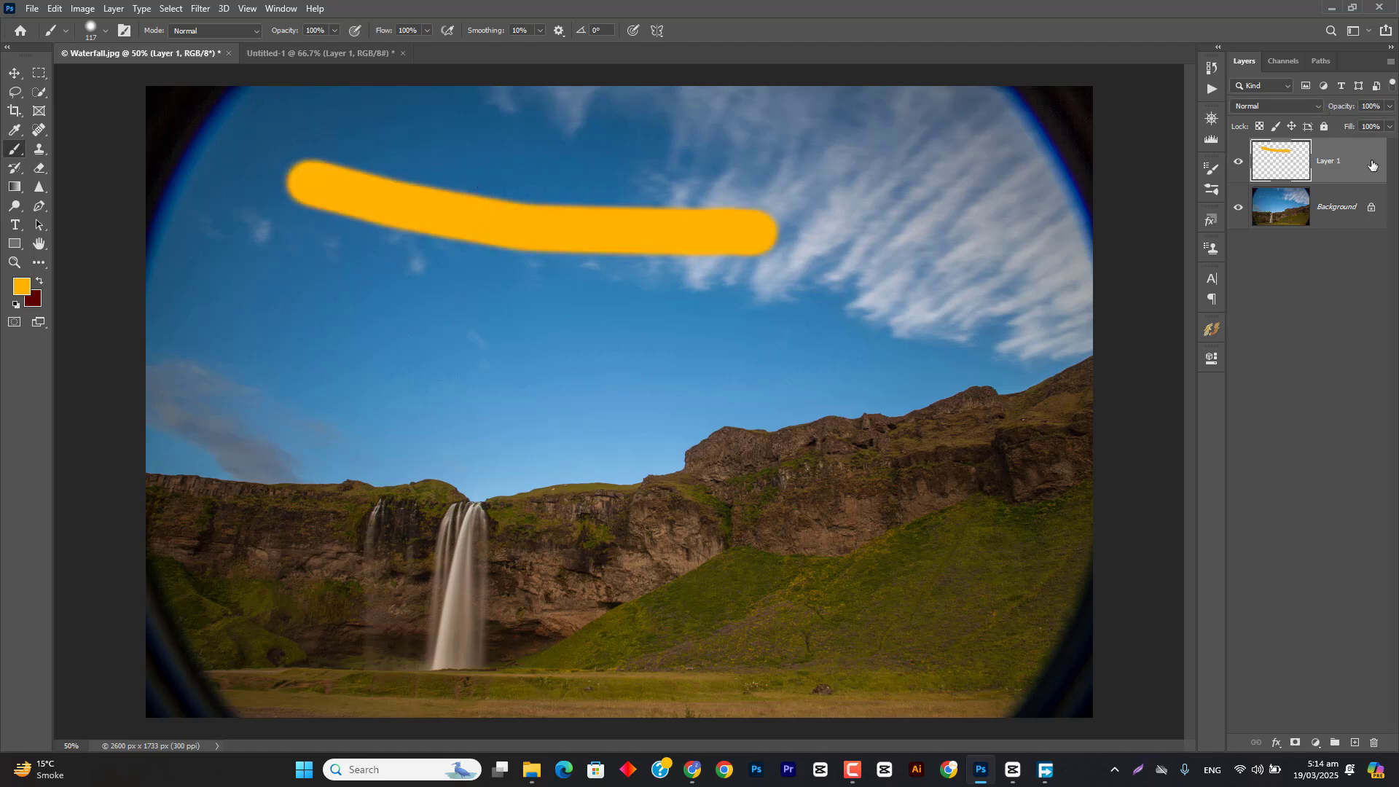
Step: Delete the painted layer from Waterfall.jpg and return to the Untitled-1 document with Brush Settings open
key("Delete")
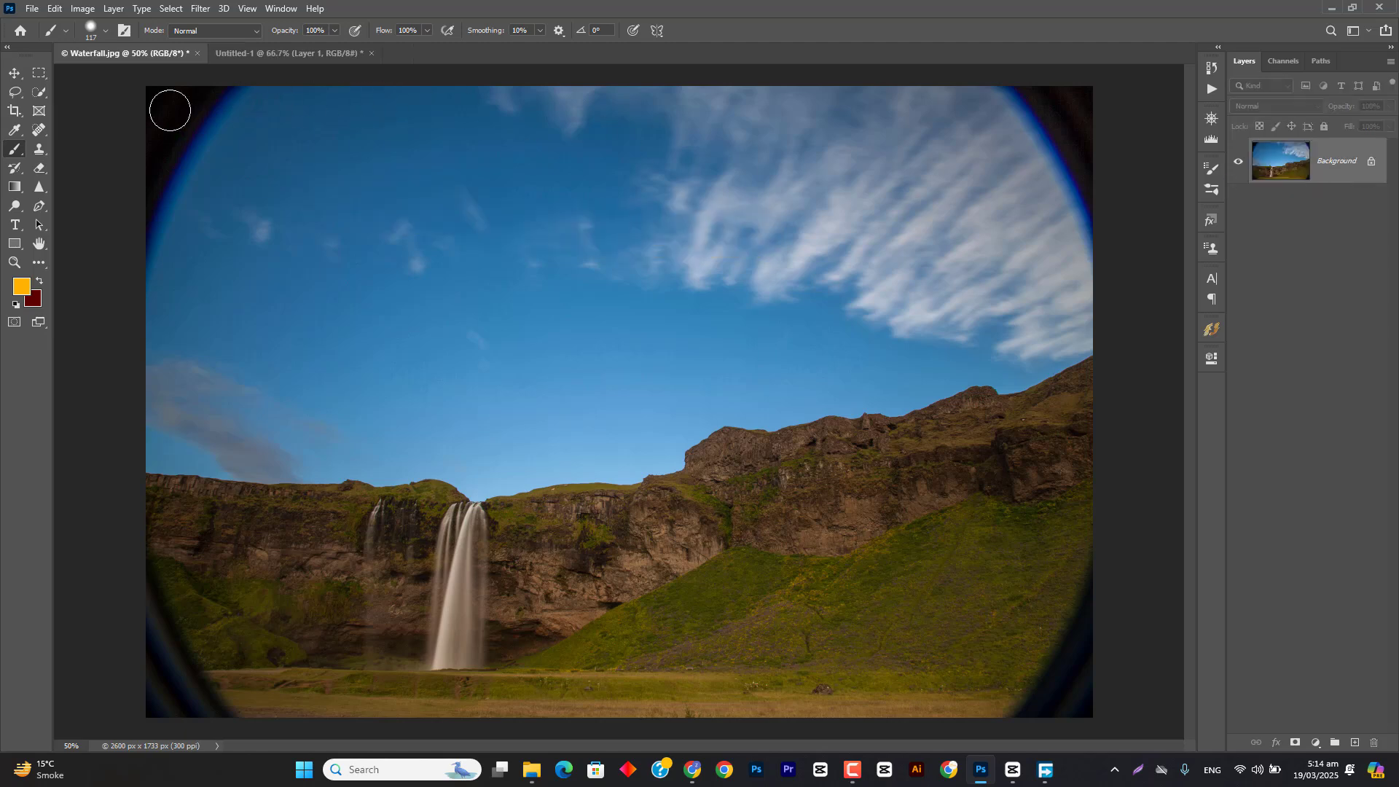
left_click(287, 53)
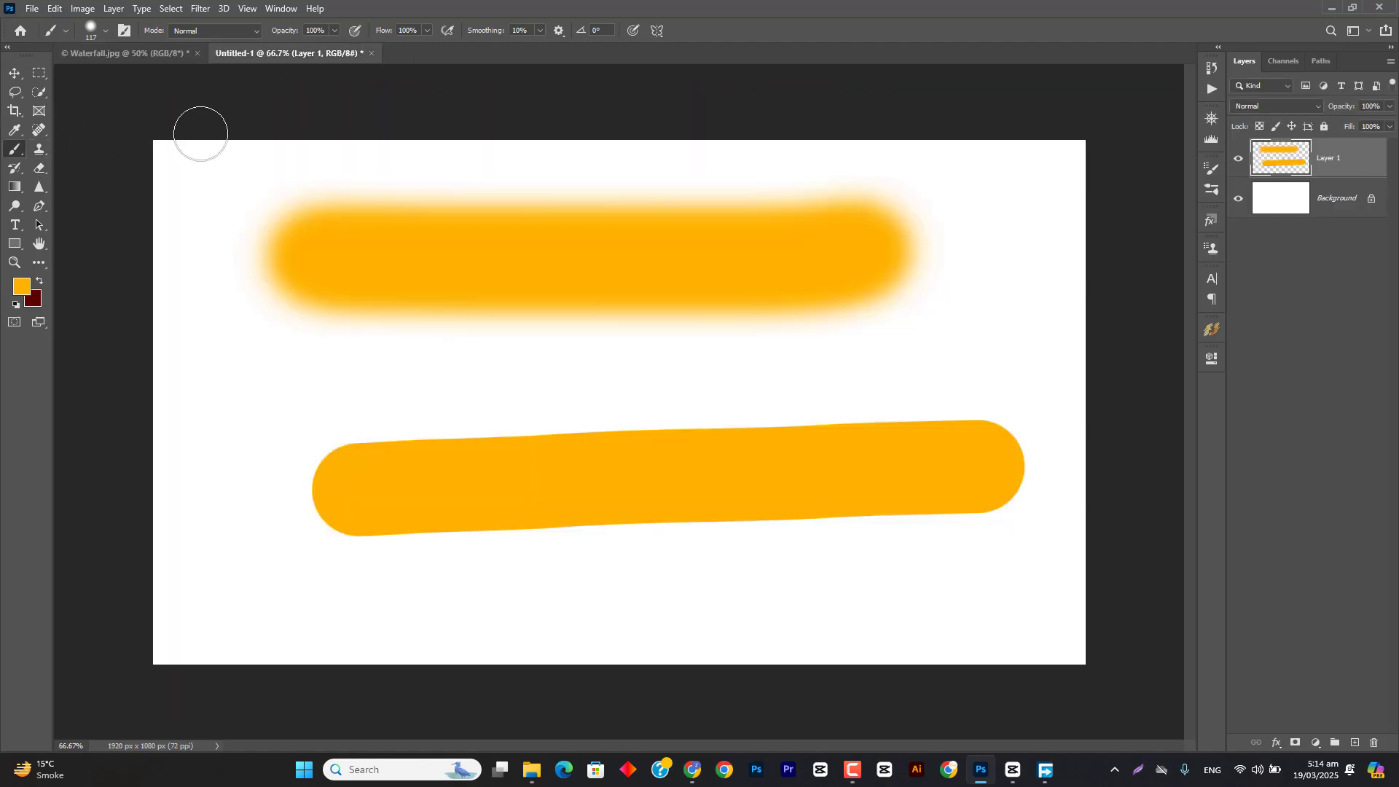
left_click(1212, 169)
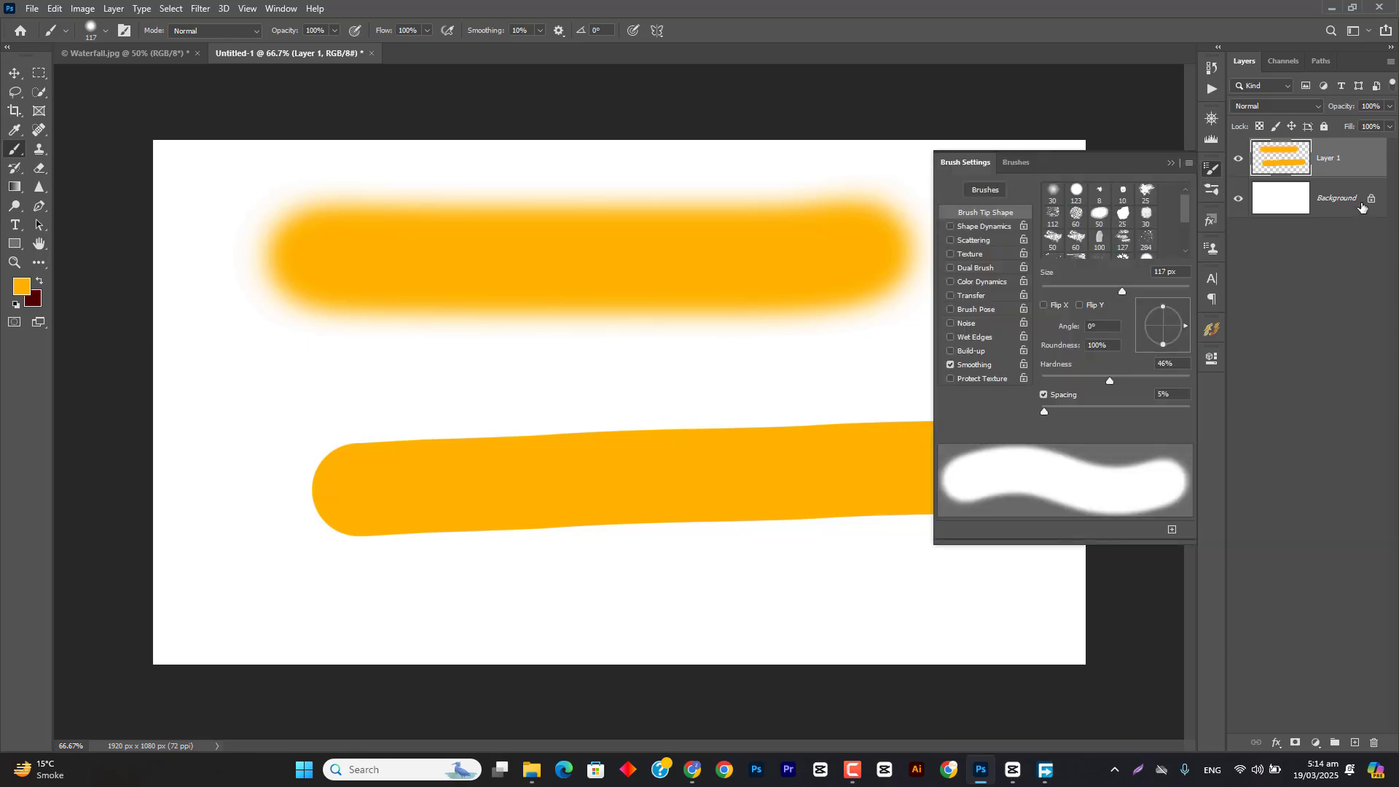
Step: Delete the painted Layer 1, add a new empty layer, and enable Shape Dynamics for the brush
key("Delete")
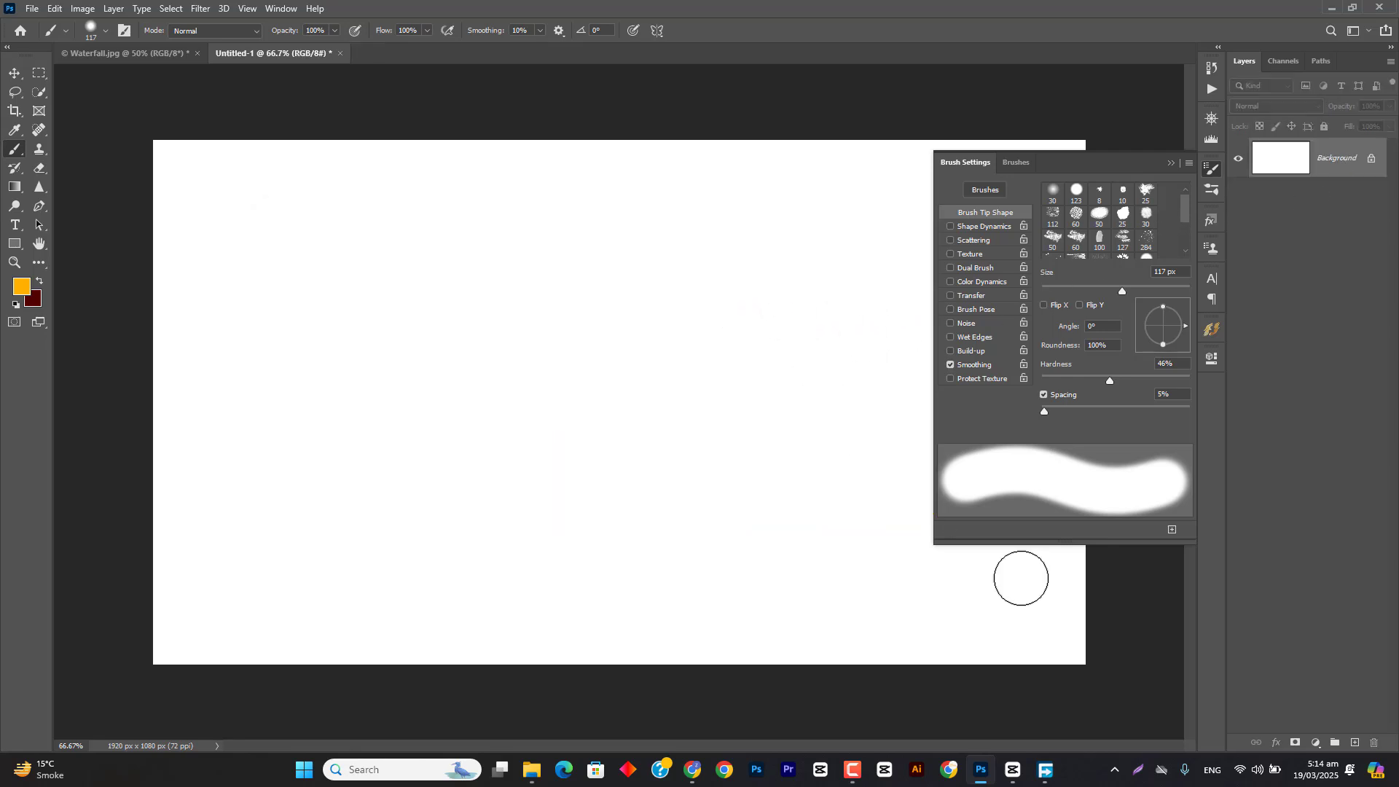
left_click(1353, 742)
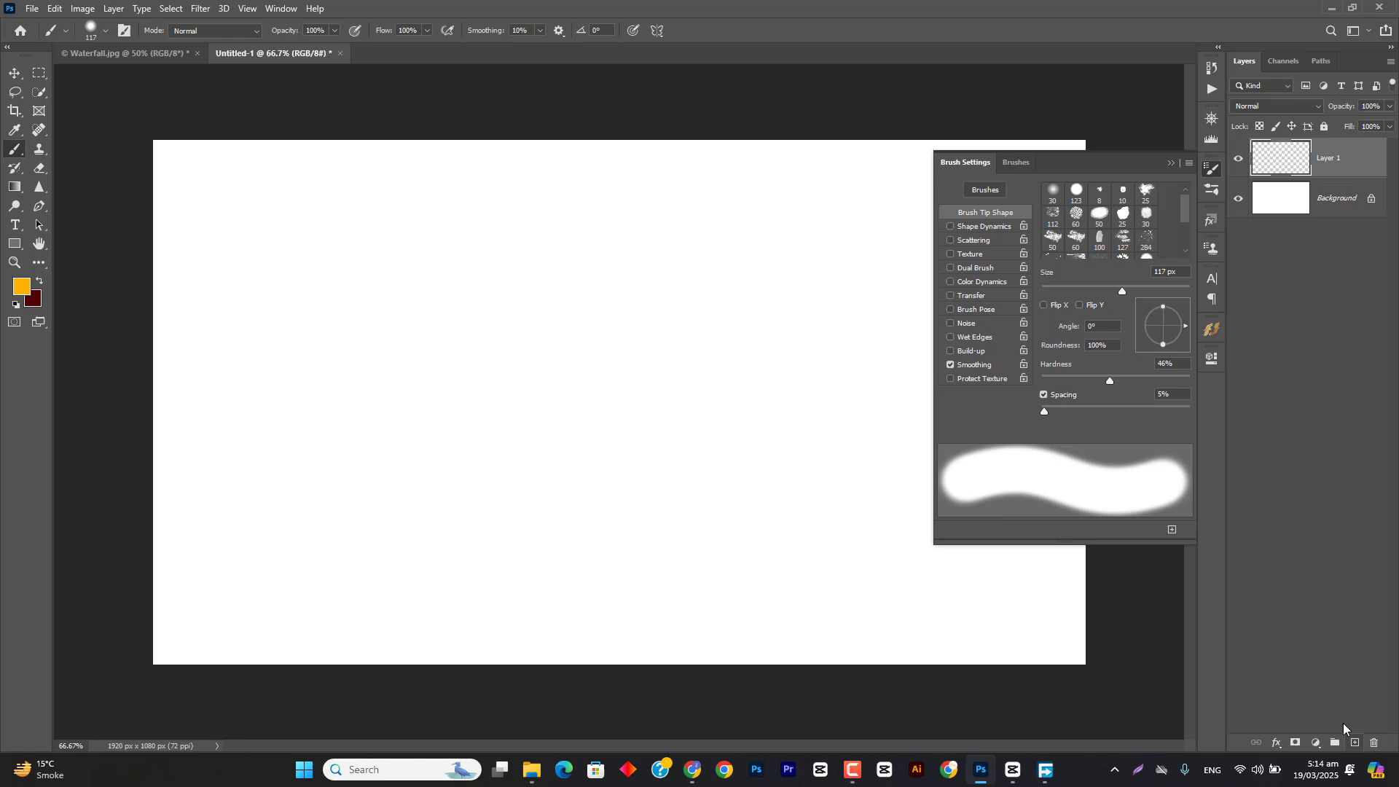
left_click(951, 227)
left_click(976, 228)
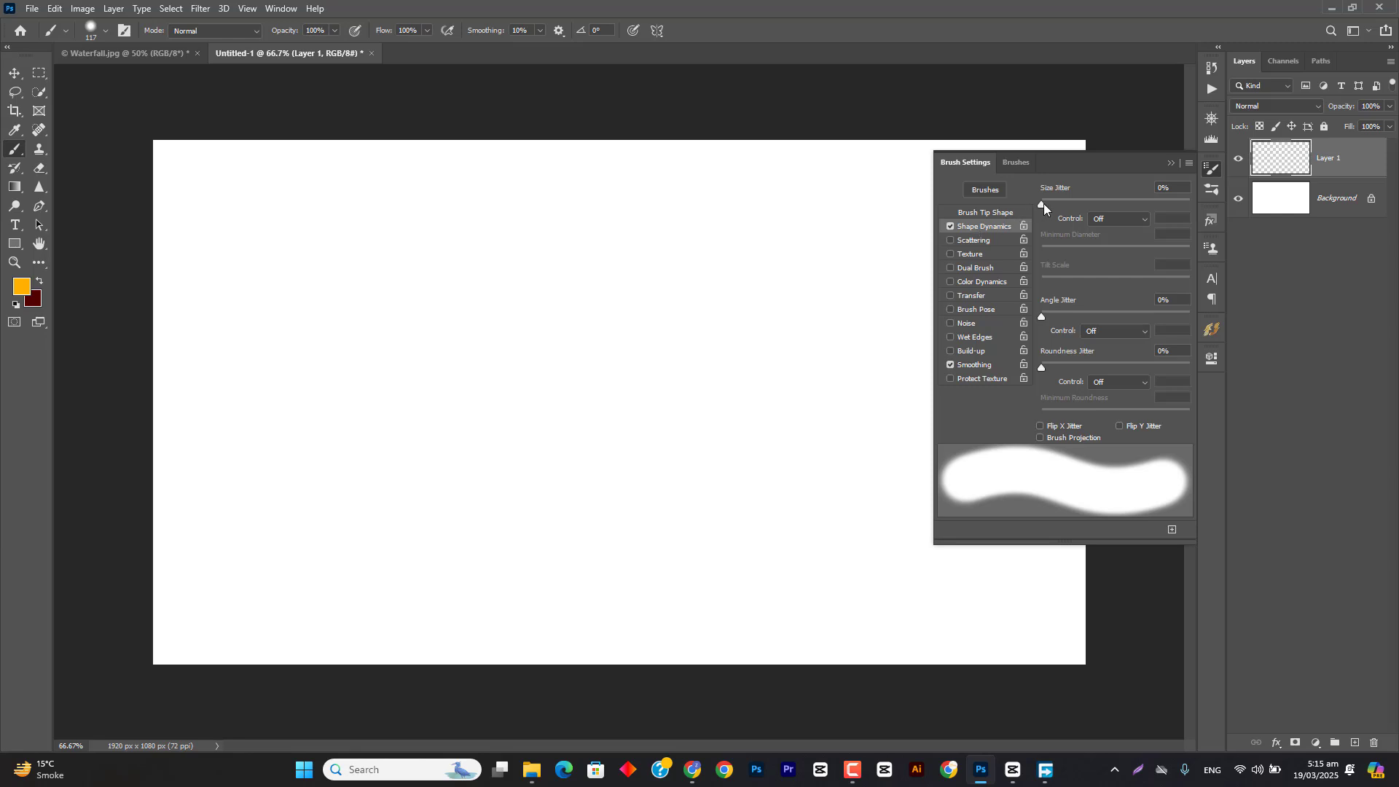
Step: Flatten the brush tip, set its angle to 47°, and paint three calligraphic orange strokes on the new layer
right_click(371, 301)
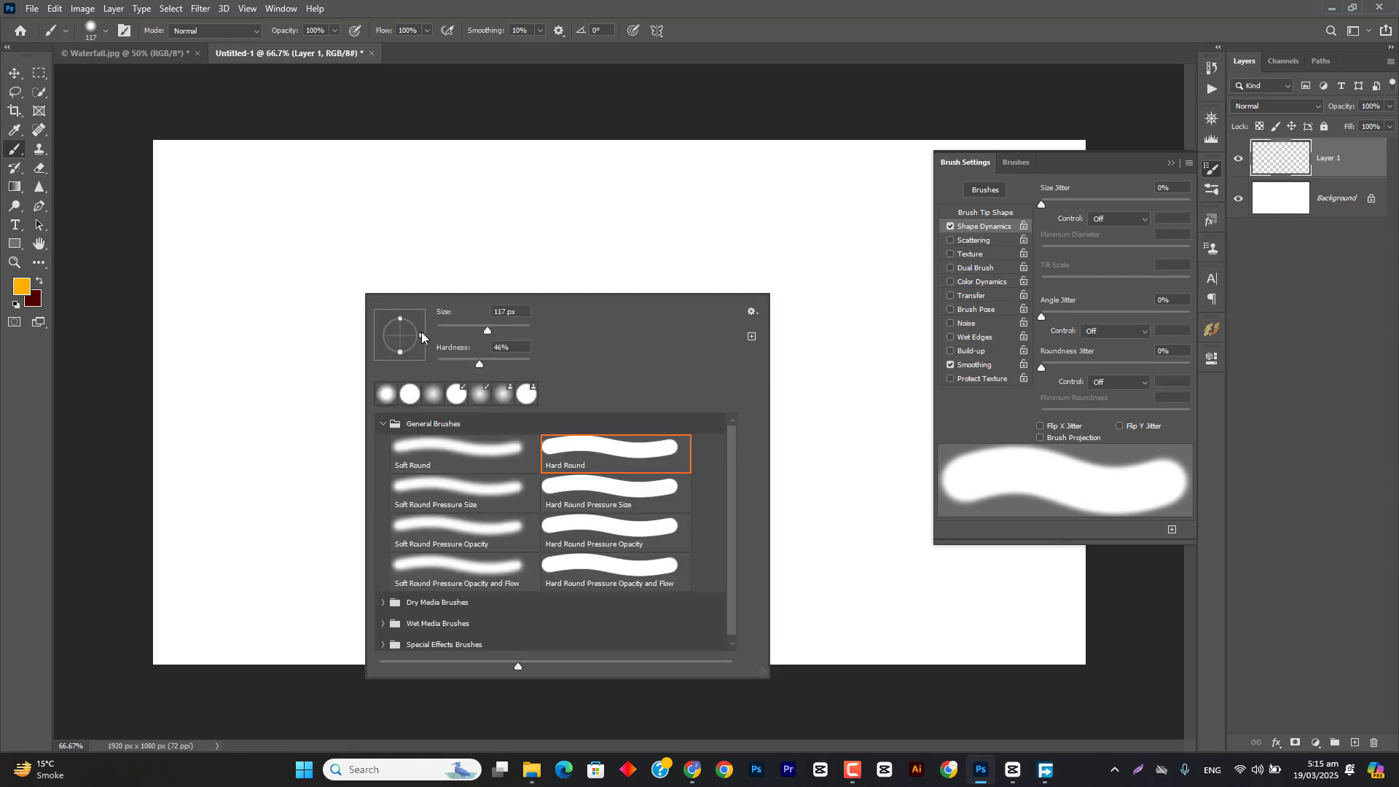
left_click_drag(414, 342, 402, 337)
mouse_move(399, 339)
left_mouse_down()
mouse_move(411, 352)
mouse_move(421, 313)
left_mouse_up()
left_click(614, 4)
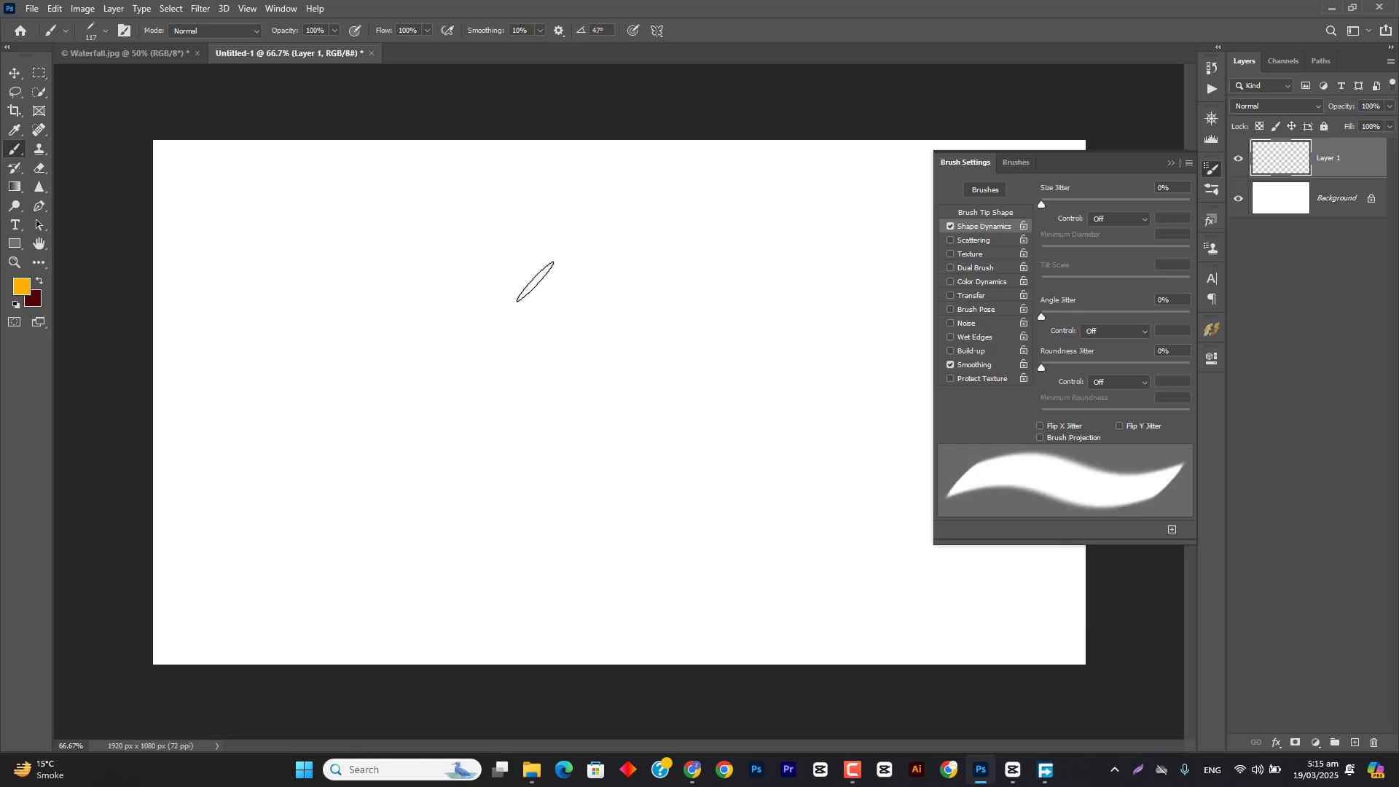
left_click_drag(537, 220, 570, 397)
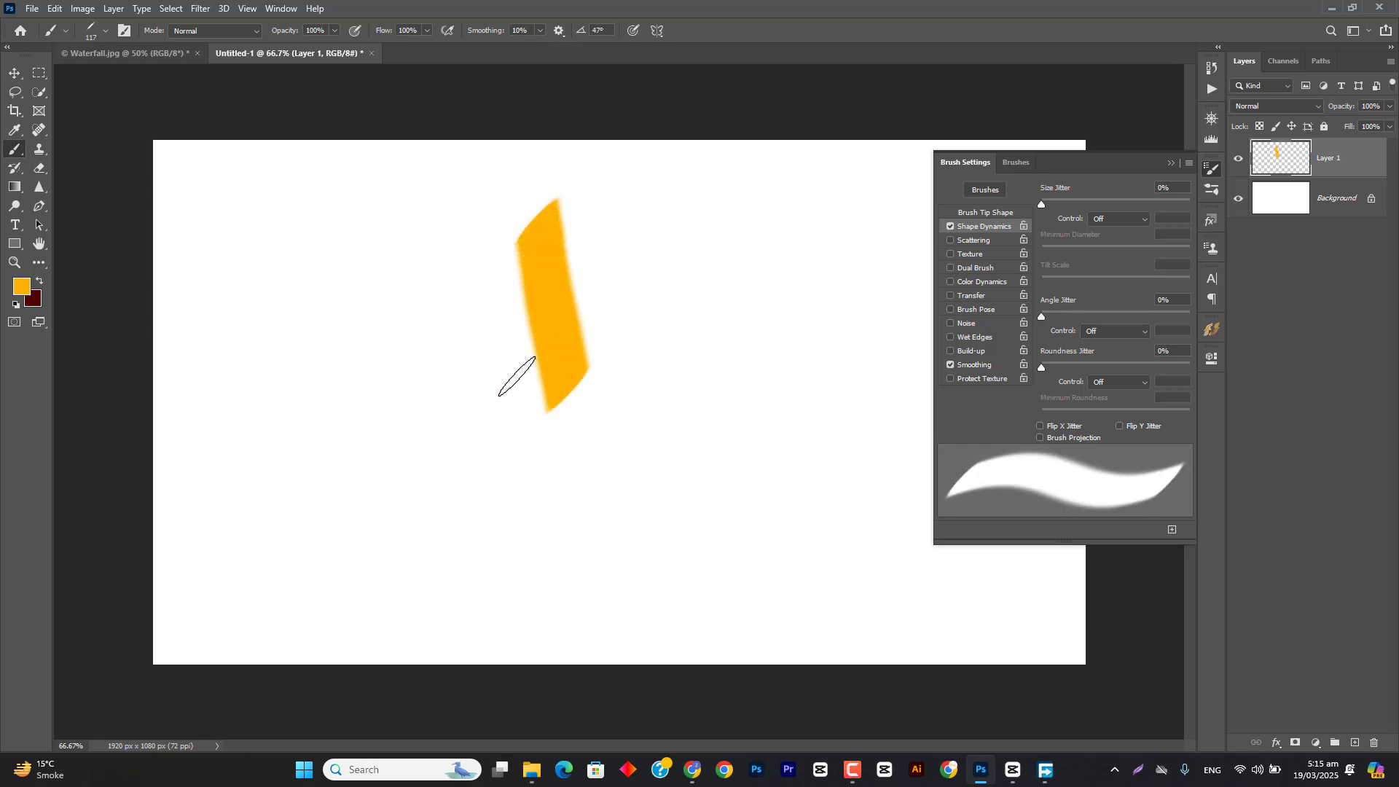
mouse_move(481, 324)
left_mouse_down()
mouse_move(497, 383)
mouse_move(461, 407)
mouse_move(357, 433)
mouse_move(353, 359)
left_mouse_up()
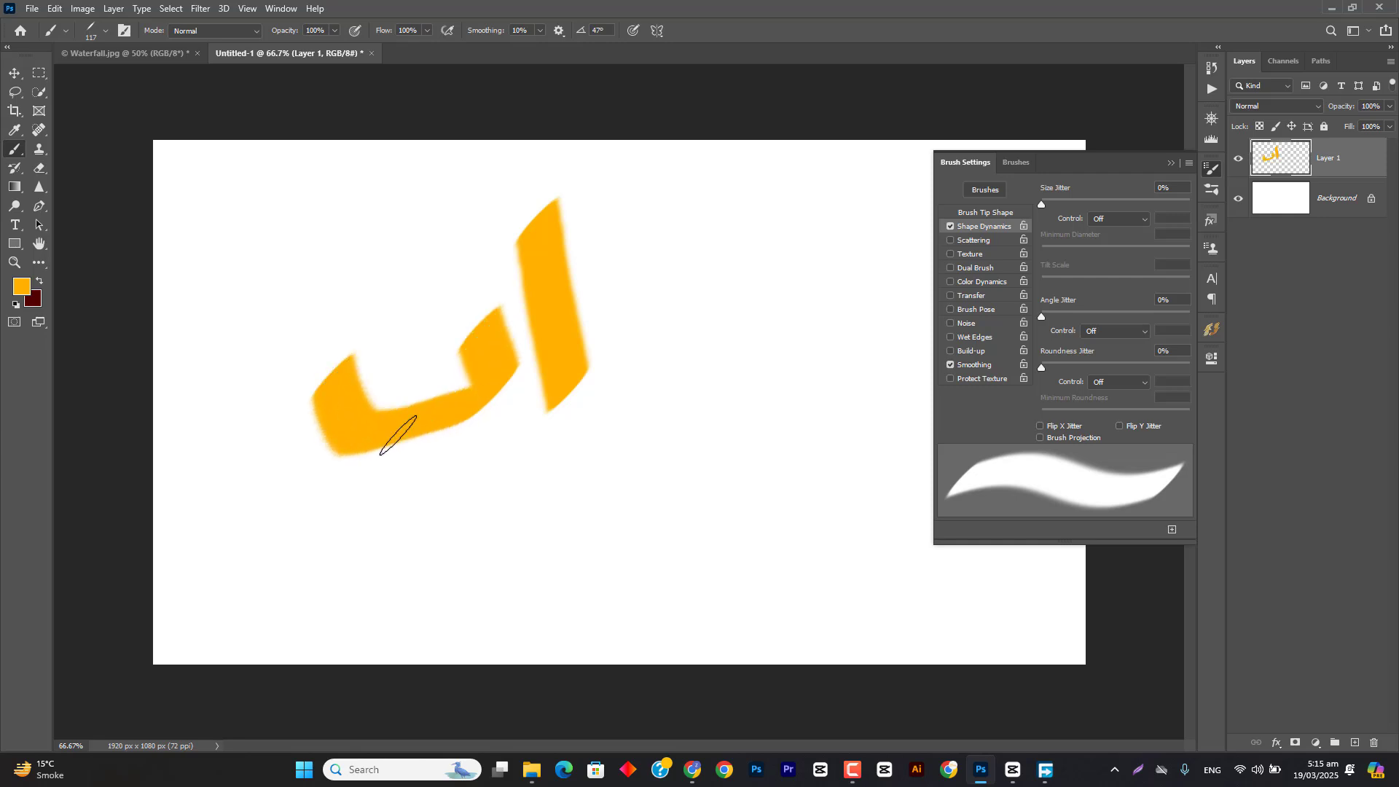
left_click_drag(429, 465, 457, 475)
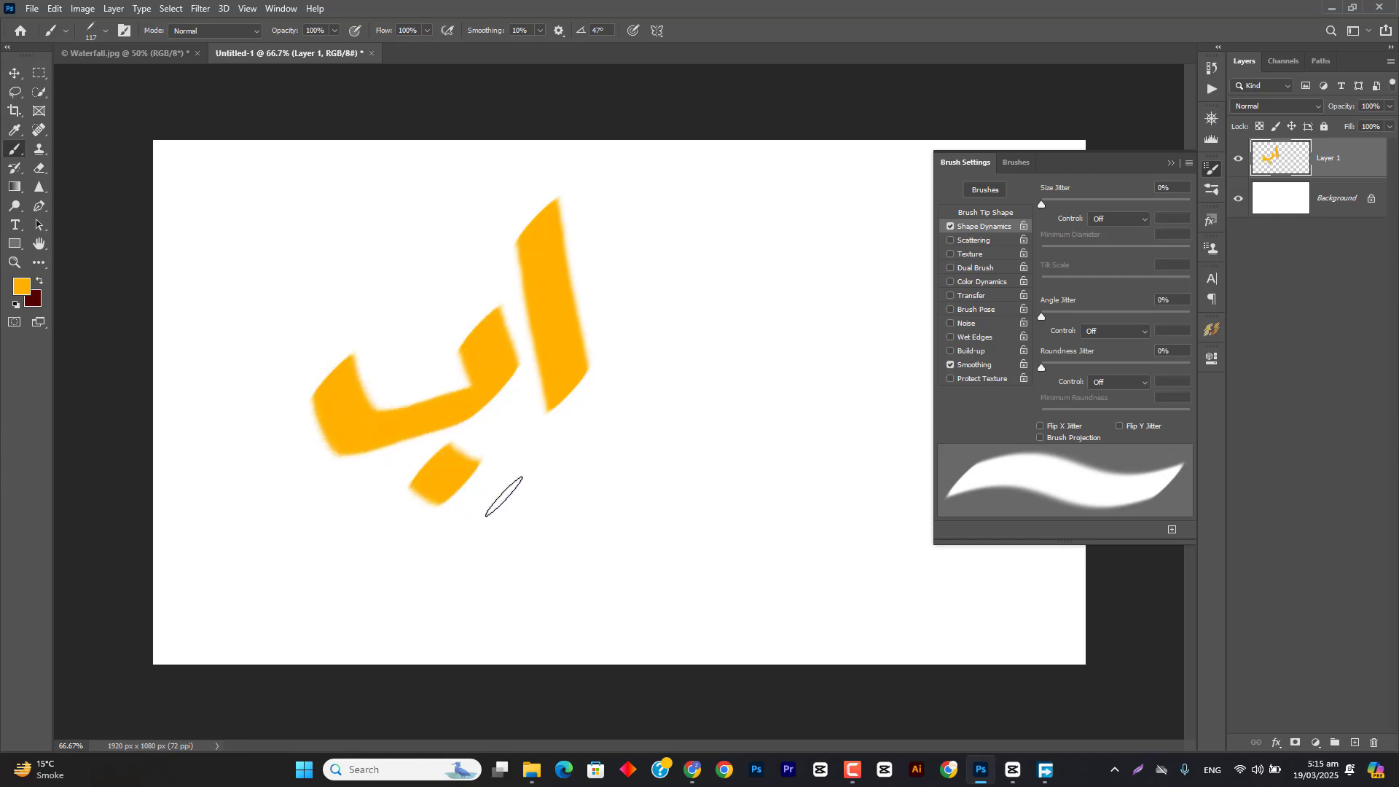
Step: Set the Size Jitter to 91% and paint a long curved stroke beside the calligraphic strokes
left_click_drag(1040, 202, 1176, 210)
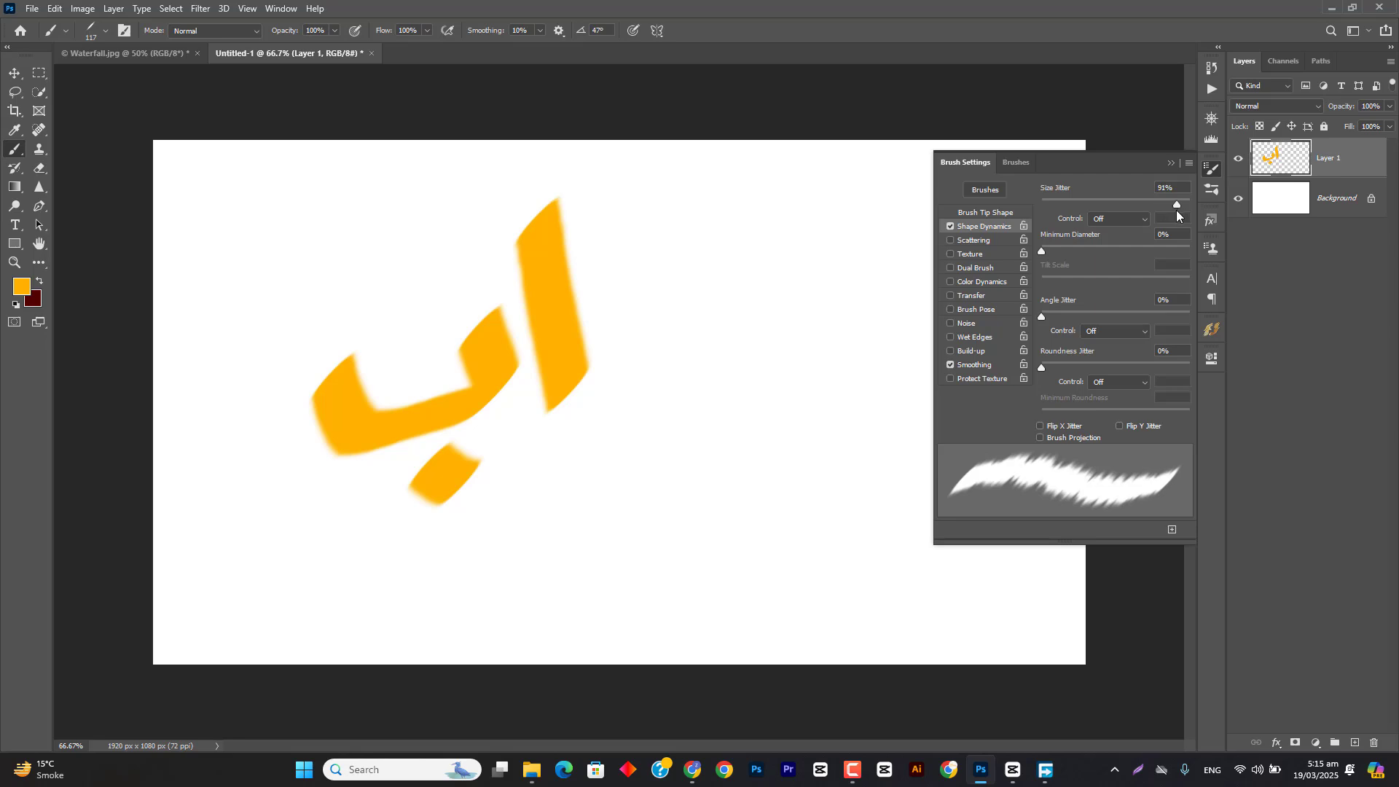
mouse_move(732, 240)
left_mouse_down()
mouse_move(776, 323)
mouse_move(789, 426)
mouse_move(662, 533)
mouse_move(851, 610)
left_mouse_up()
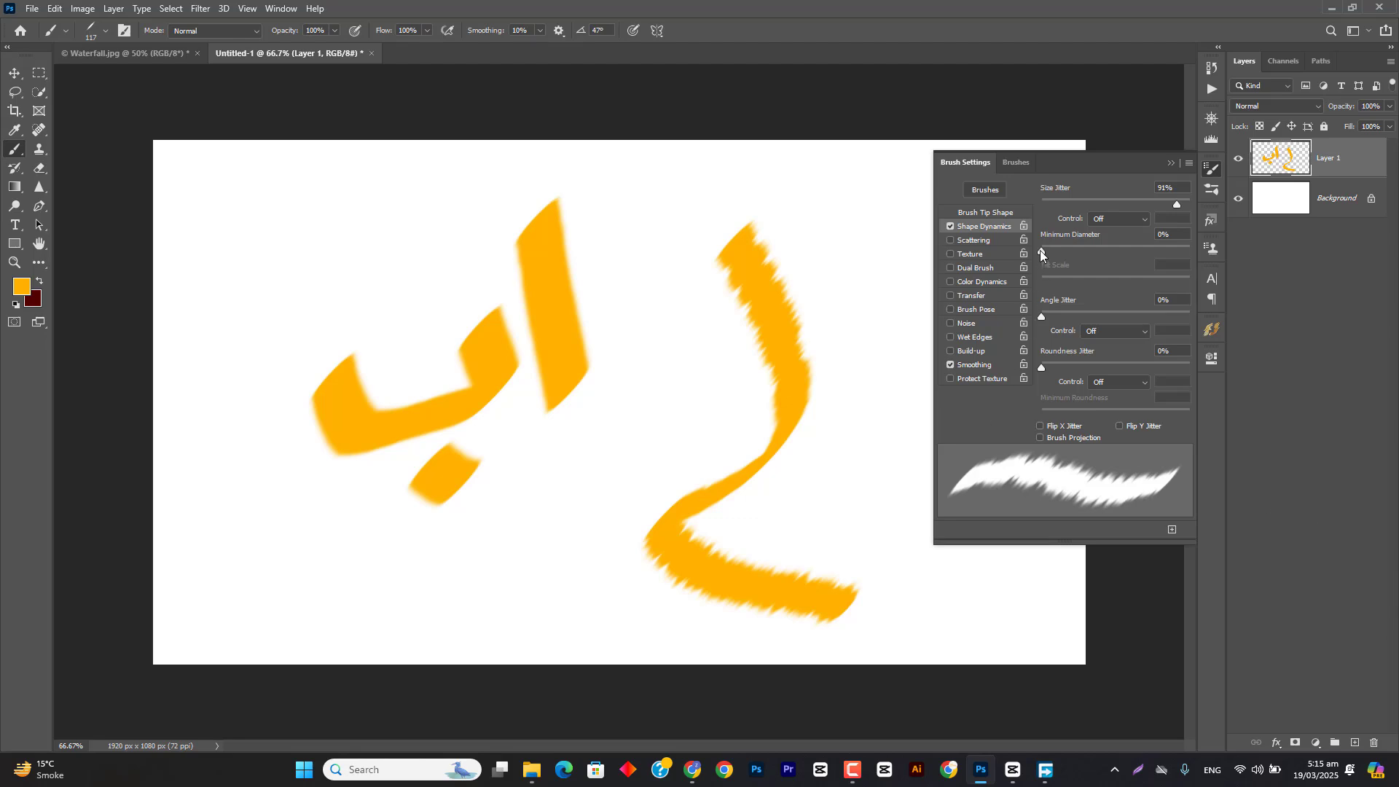
Step: Set the Minimum Diameter to 67%, rotate the brush tip to 128°, and paint a zigzag stroke in the middle of the canvas
mouse_move(1041, 250)
left_mouse_down()
mouse_move(1175, 245)
mouse_move(1141, 247)
left_mouse_up()
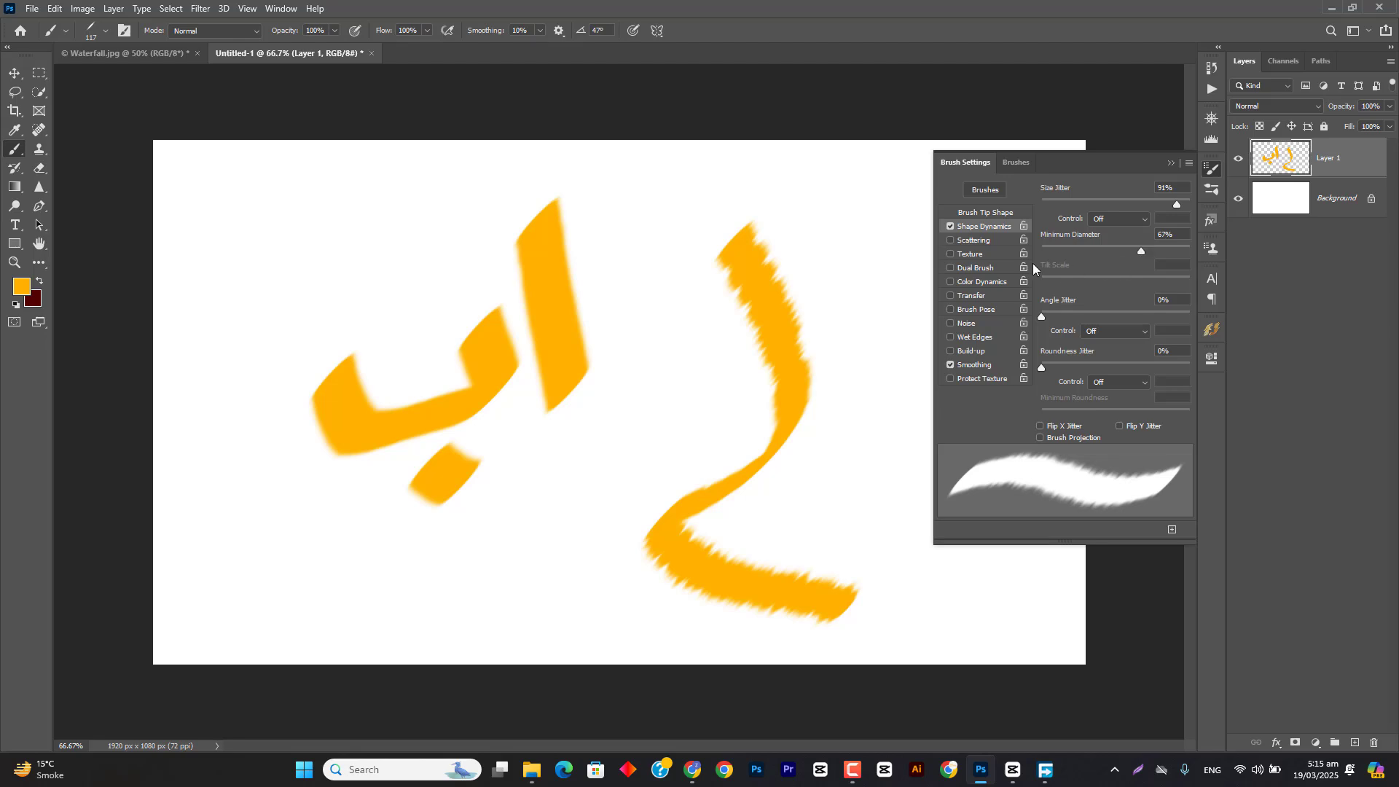
right_click(606, 263)
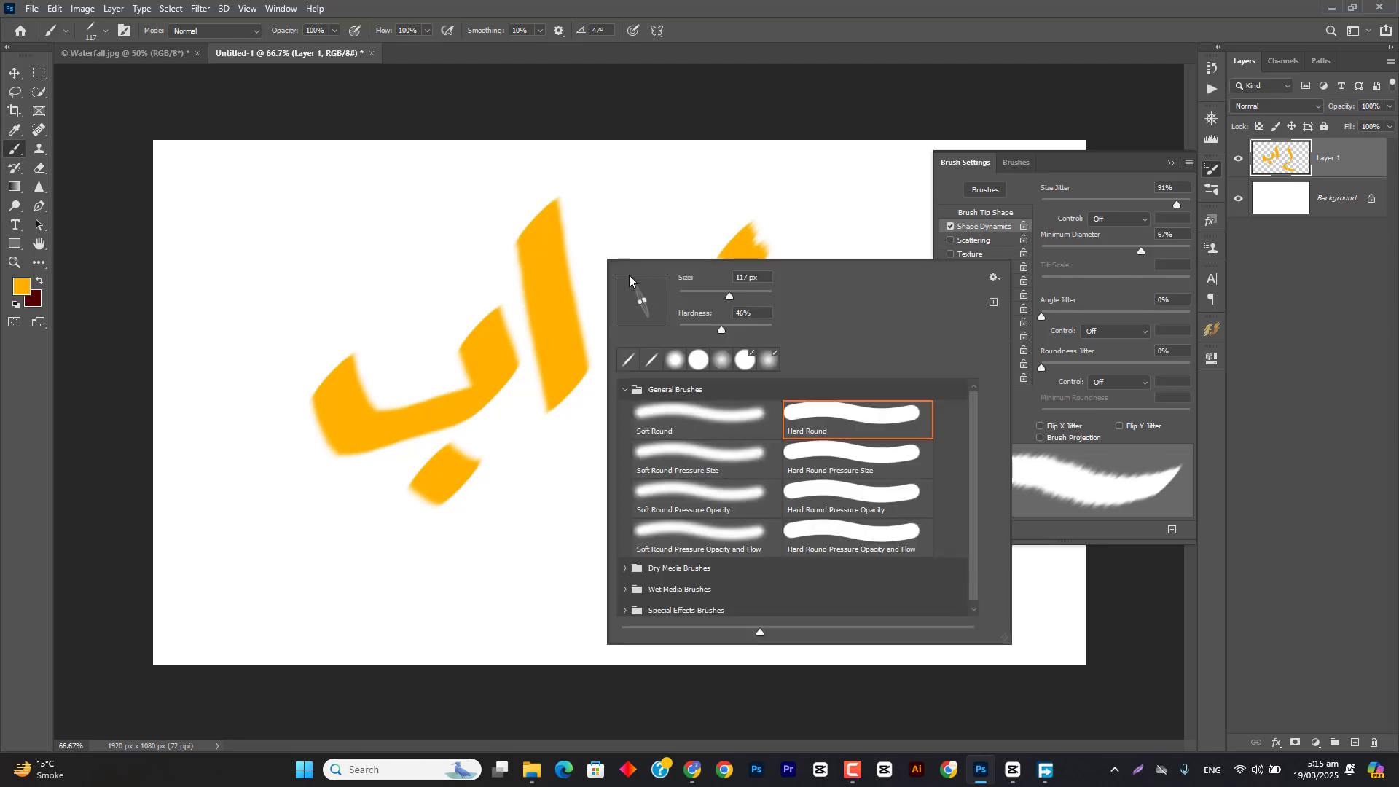
mouse_move(629, 276)
left_mouse_down()
mouse_move(688, 311)
mouse_move(606, 431)
mouse_move(703, 460)
mouse_move(550, 550)
left_mouse_up()
left_click(784, 30)
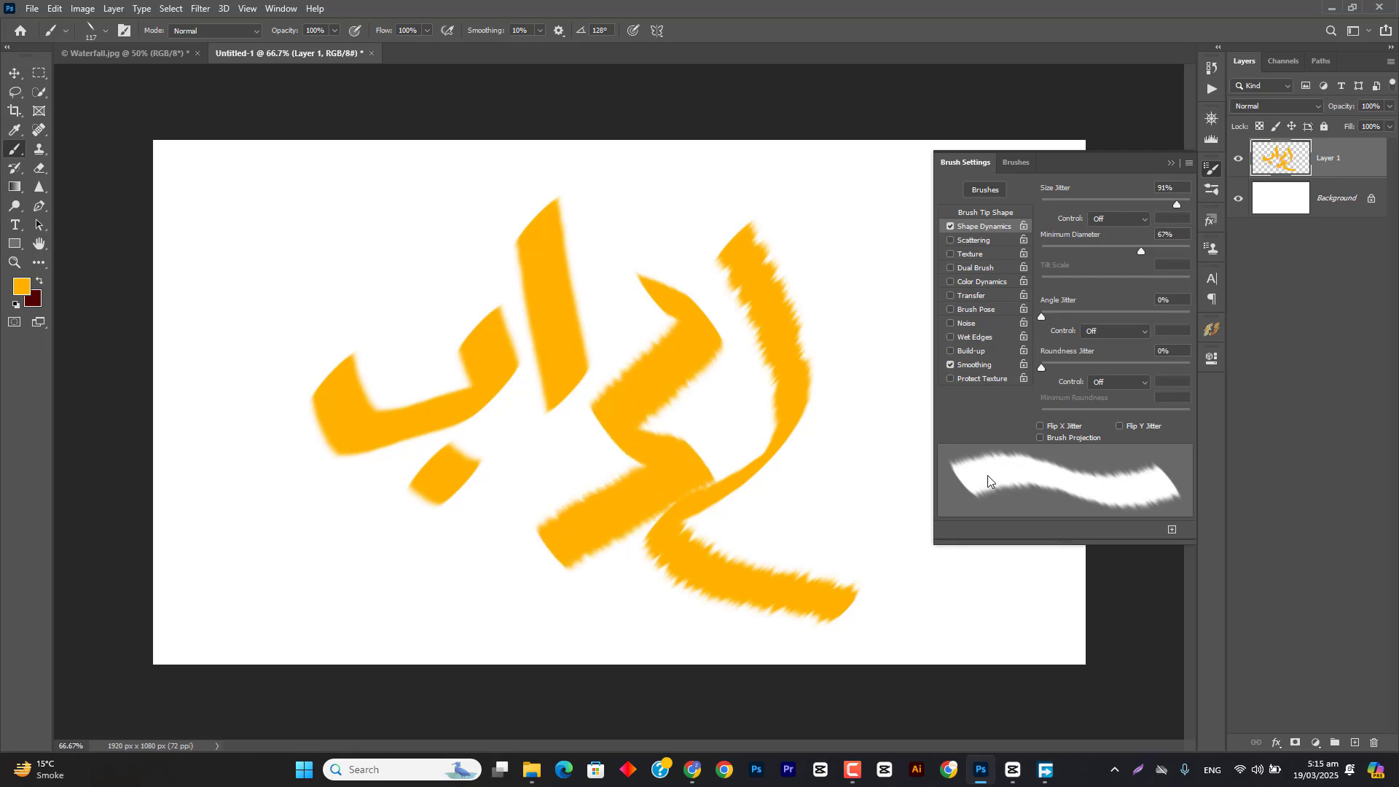
Step: Set the Angle Jitter to 22% and paint a wavy vertical stroke to the right of the existing ones
left_click_drag(1046, 316, 1074, 316)
left_click(773, 184)
mouse_move(800, 197)
left_mouse_down()
mouse_move(870, 383)
mouse_move(845, 461)
mouse_move(849, 504)
mouse_move(880, 536)
mouse_move(864, 565)
mouse_move(898, 602)
left_mouse_up()
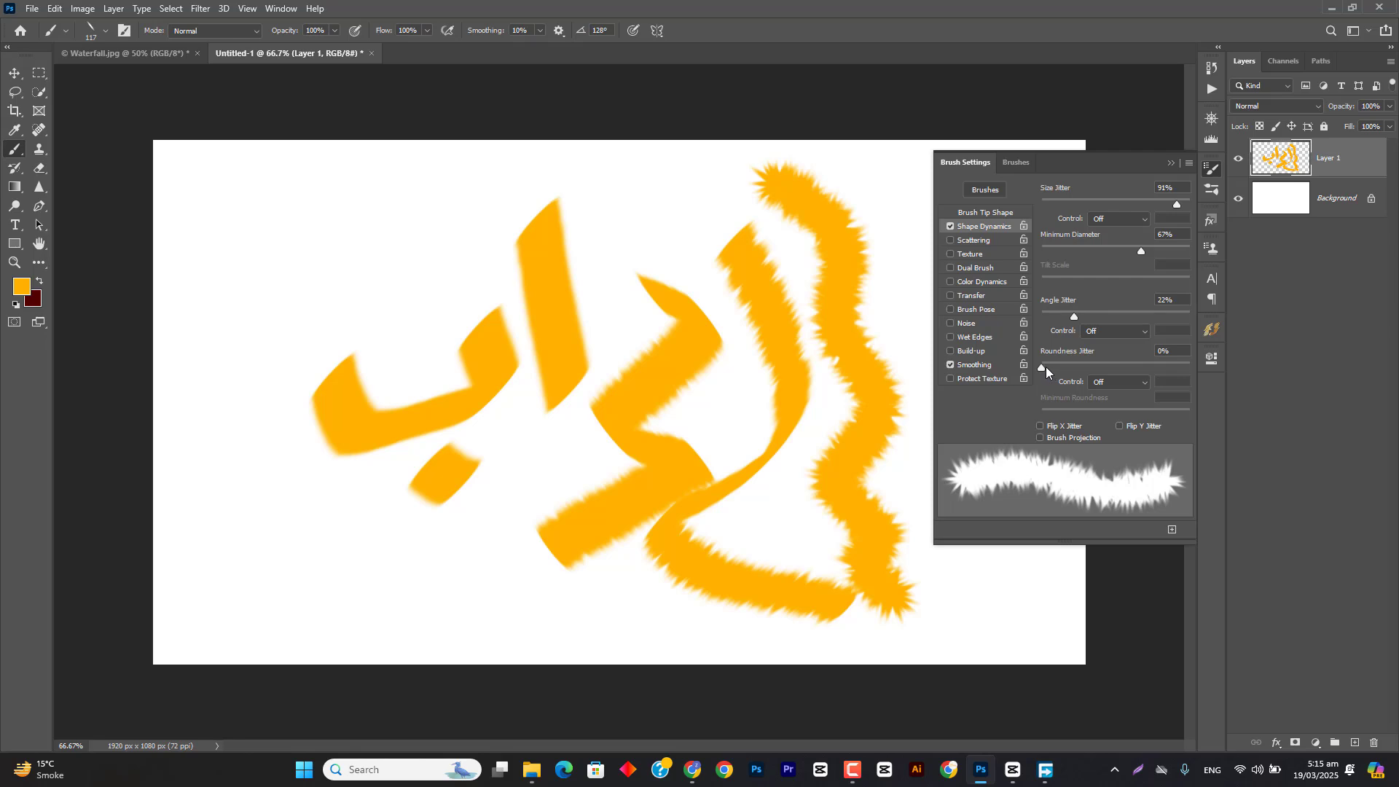
Step: Set the Roundness Jitter to 55% and paint a long curved stroke along the canvas's left side
left_click_drag(1046, 366, 1122, 367)
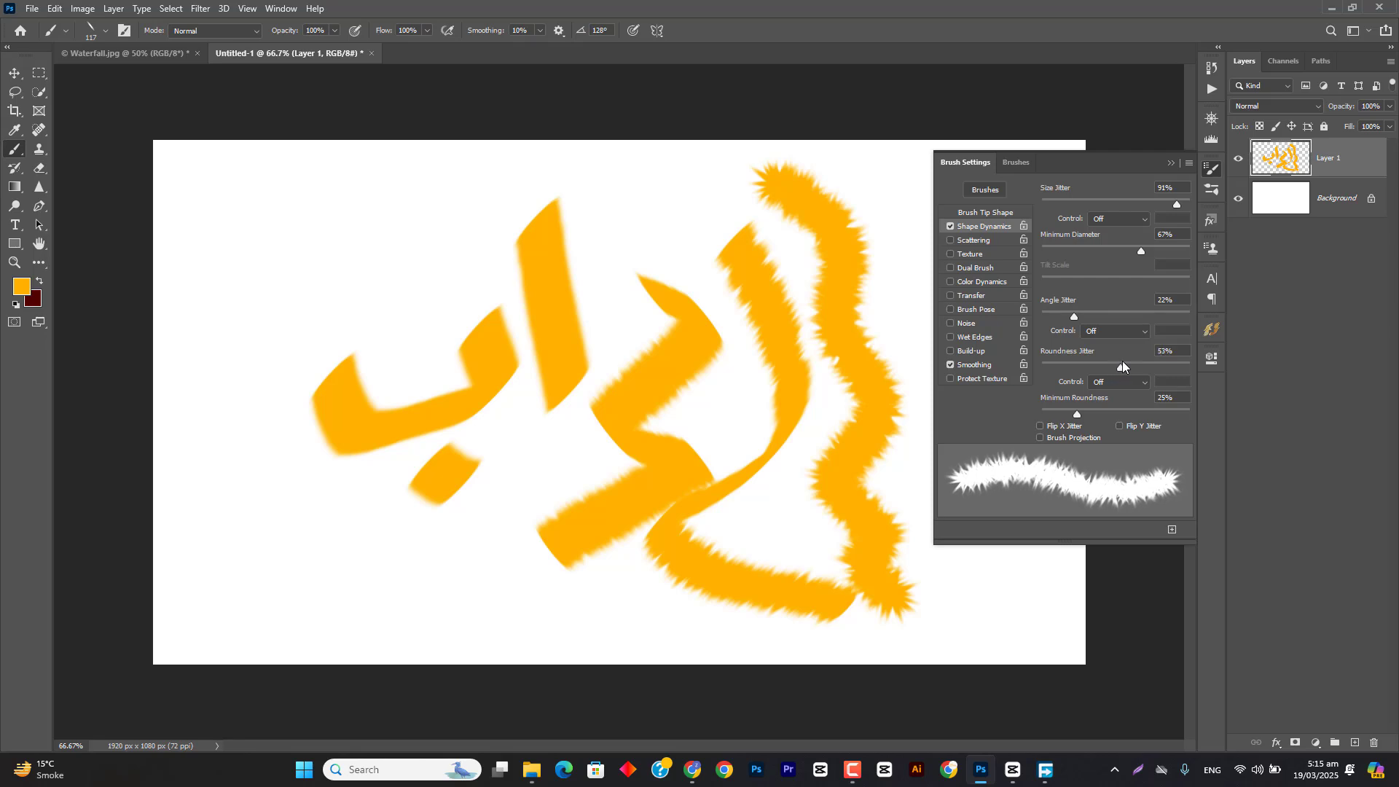
left_click_drag(288, 173, 271, 320)
mouse_move(260, 380)
left_mouse_down()
mouse_move(269, 496)
mouse_move(388, 644)
left_mouse_up()
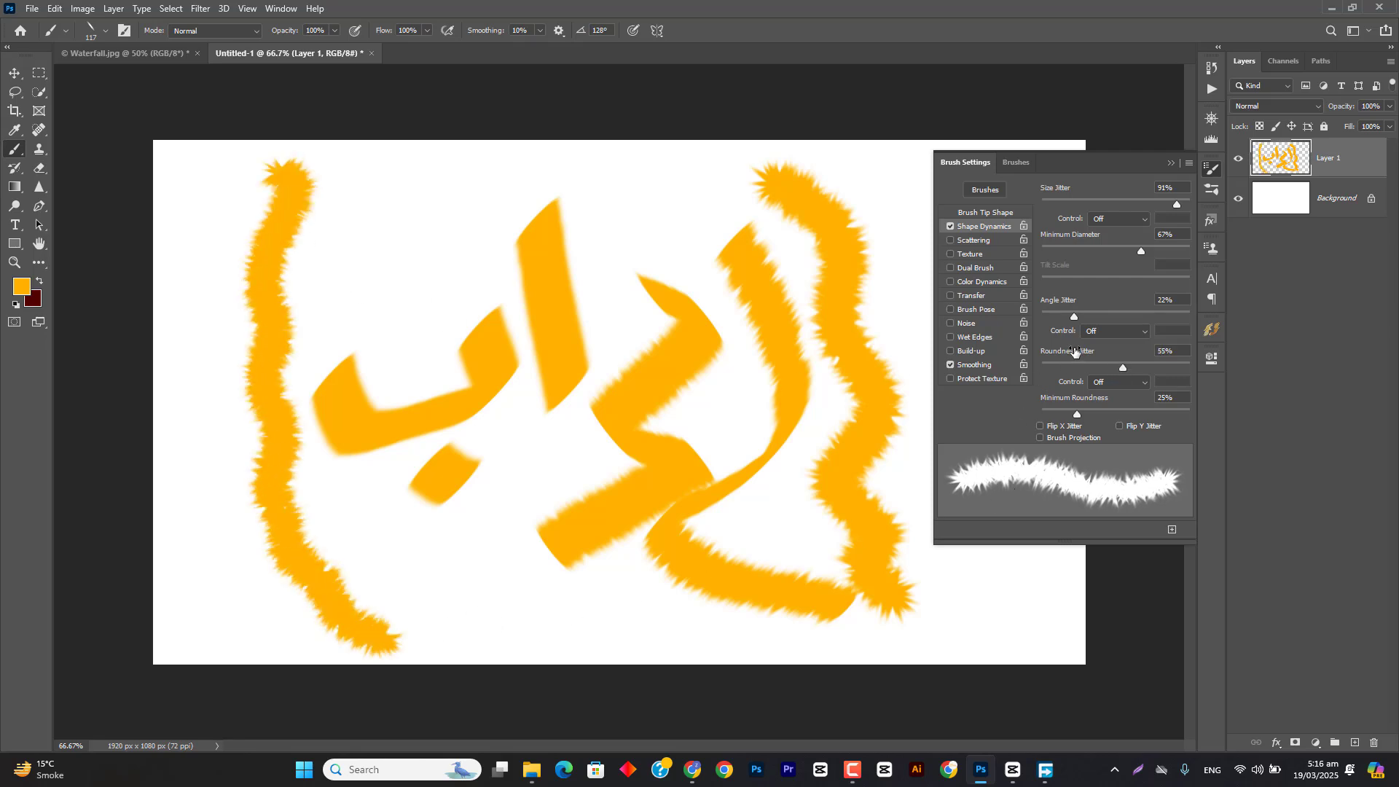
Step: Enable Scattering with 157% scatter, a count of 2 and 20% count jitter, and paint thick scattered strokes over the drawing
left_click(965, 243)
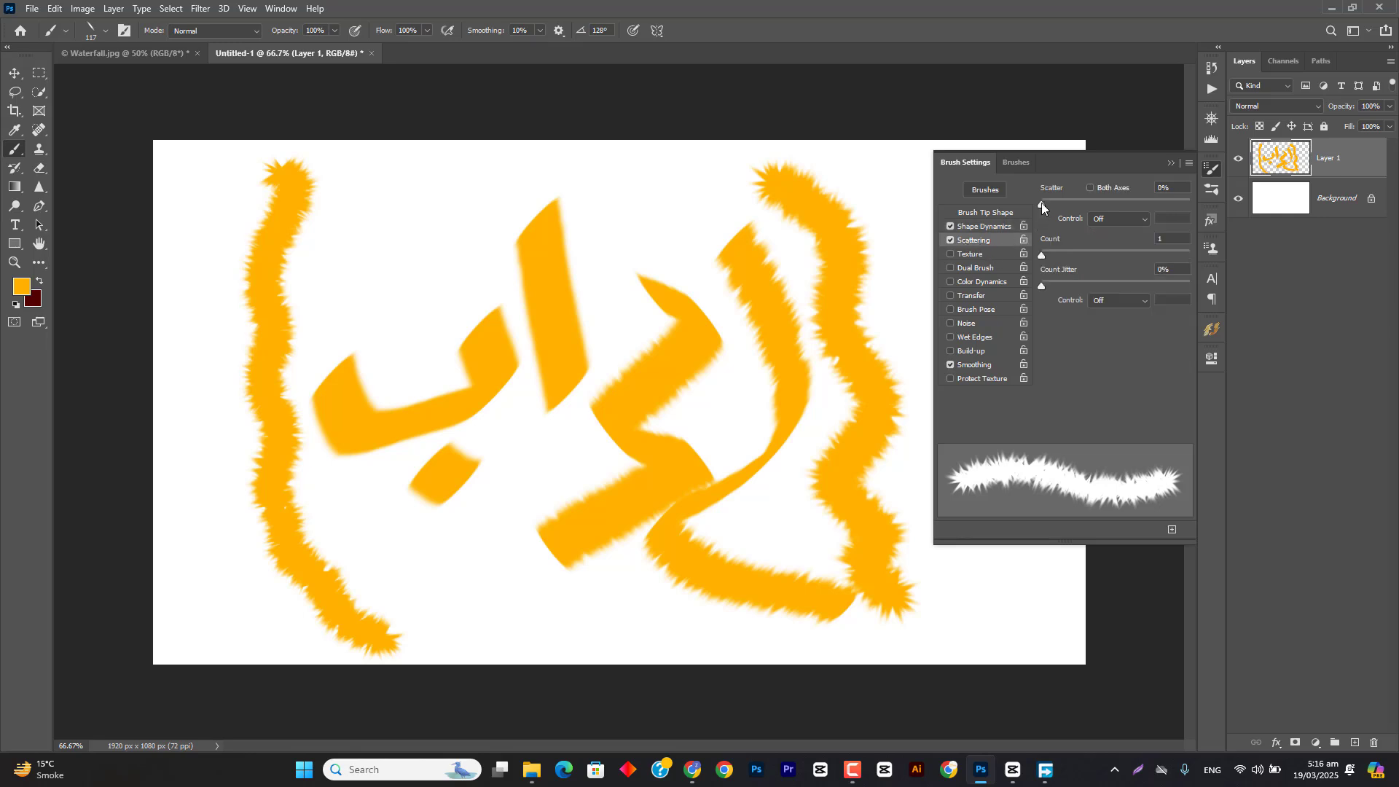
mouse_move(1041, 203)
left_mouse_down()
mouse_move(1072, 212)
mouse_move(1046, 262)
mouse_move(1069, 284)
mouse_move(1056, 260)
left_mouse_up()
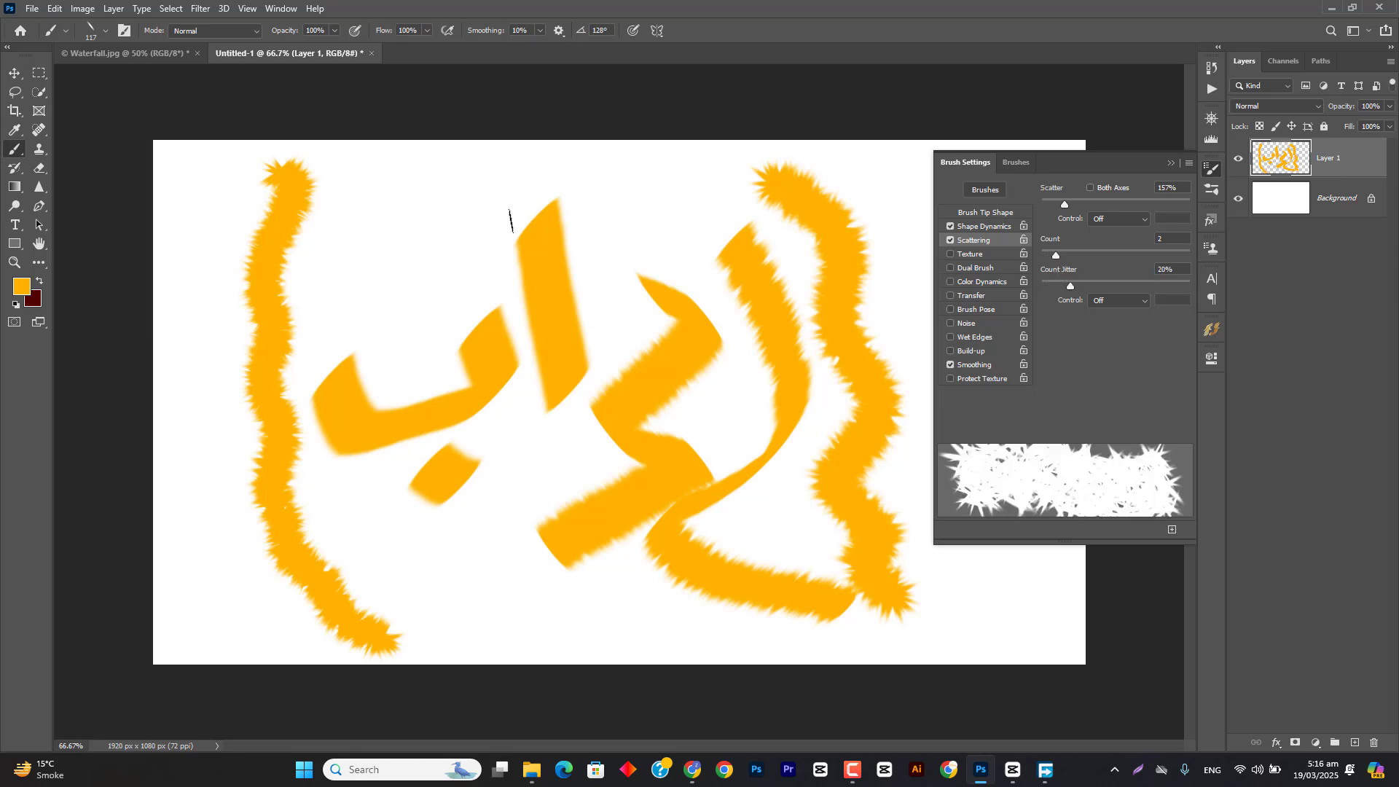
mouse_move(509, 218)
left_mouse_down()
mouse_move(496, 339)
mouse_move(626, 417)
mouse_move(320, 338)
mouse_move(273, 240)
mouse_move(436, 422)
mouse_move(412, 590)
mouse_move(591, 542)
mouse_move(799, 415)
left_mouse_up()
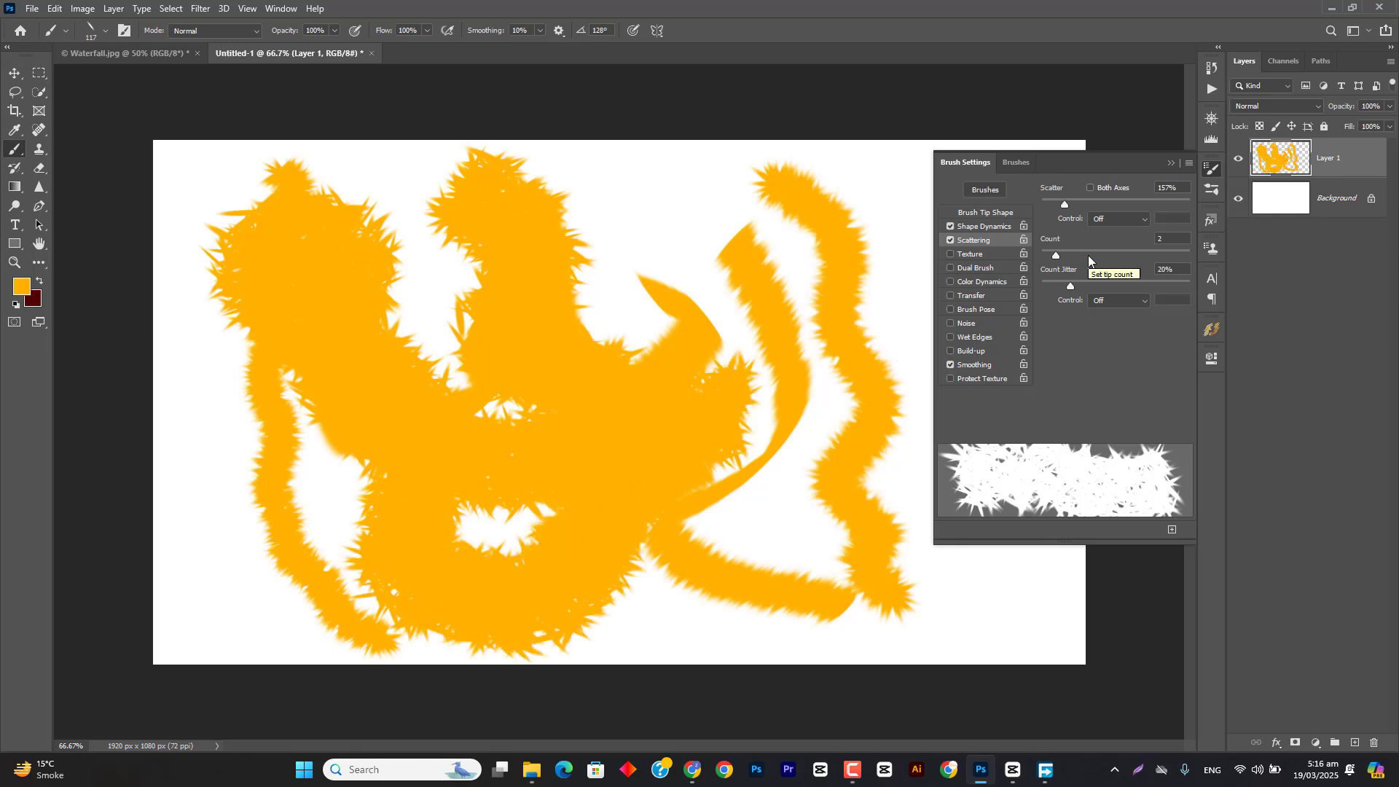
Step: Turn off Scattering and Shape Dynamics, return to the Brush Tip Shape options, and close Brush Settings
left_click(950, 241)
left_click(950, 226)
left_click(949, 226)
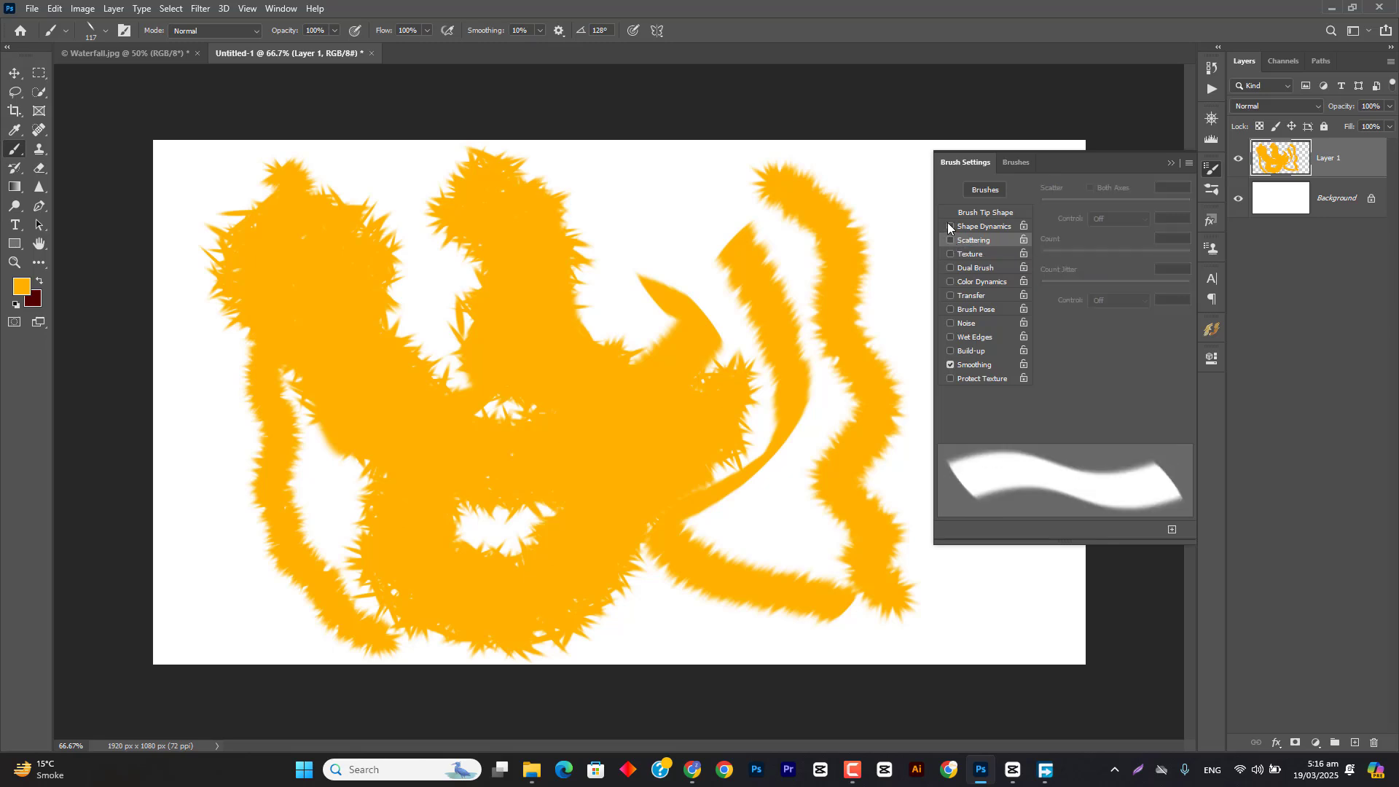
left_click(994, 212)
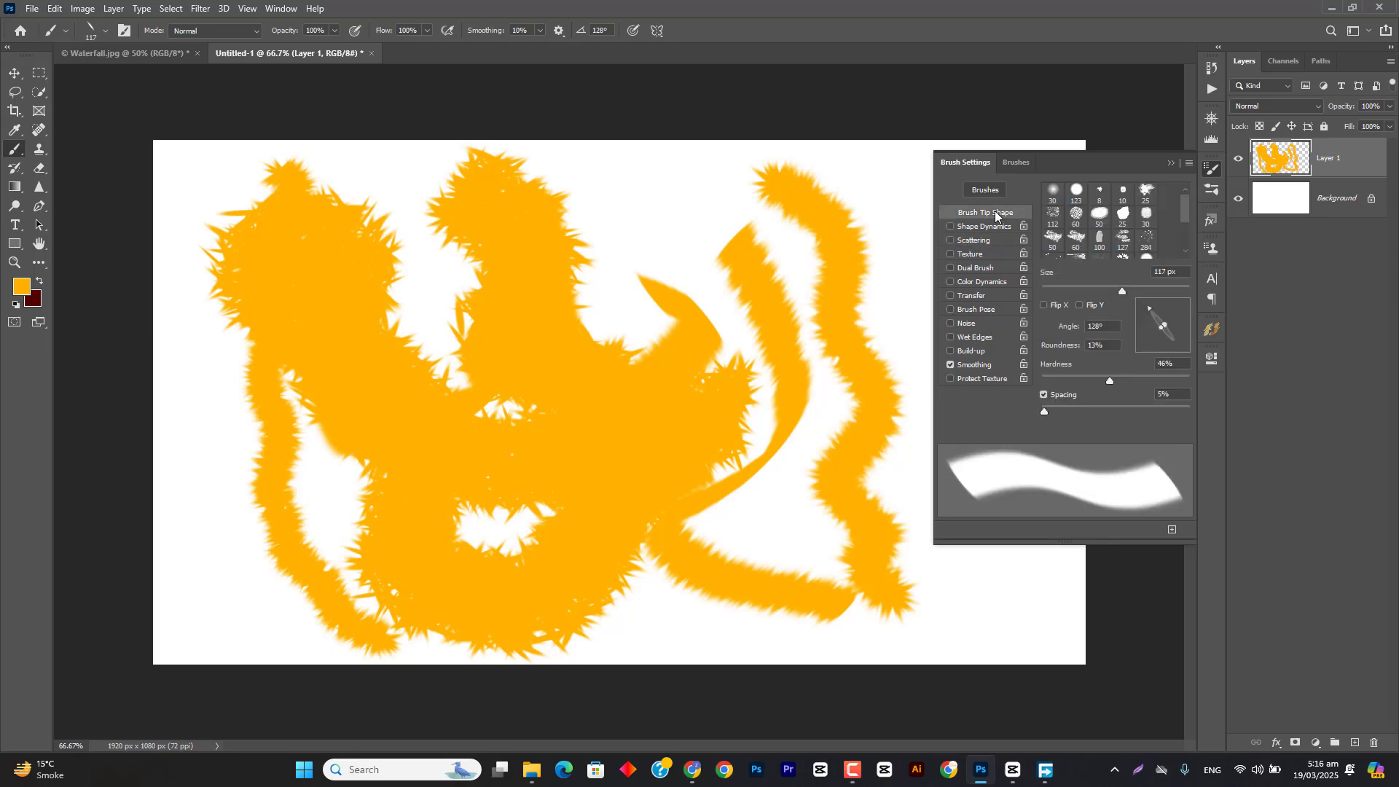
left_click(1170, 163)
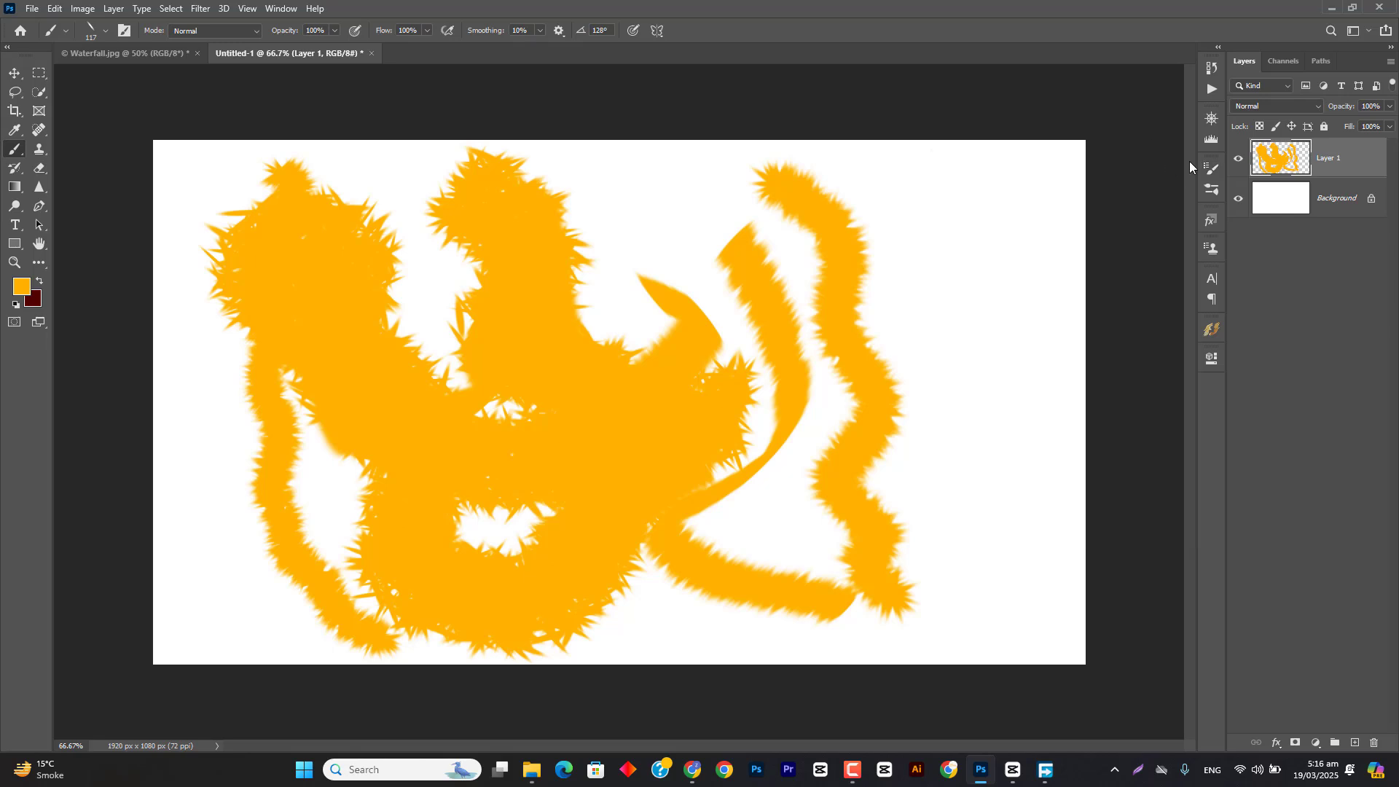
Step: Paint several smooth strokes over the right half with the flattened brush, and delete Layer 1
left_click_drag(966, 204, 981, 489)
left_click_drag(804, 222, 542, 336)
mouse_move(617, 195)
left_mouse_down()
mouse_move(820, 259)
mouse_move(584, 440)
mouse_move(694, 560)
left_mouse_up()
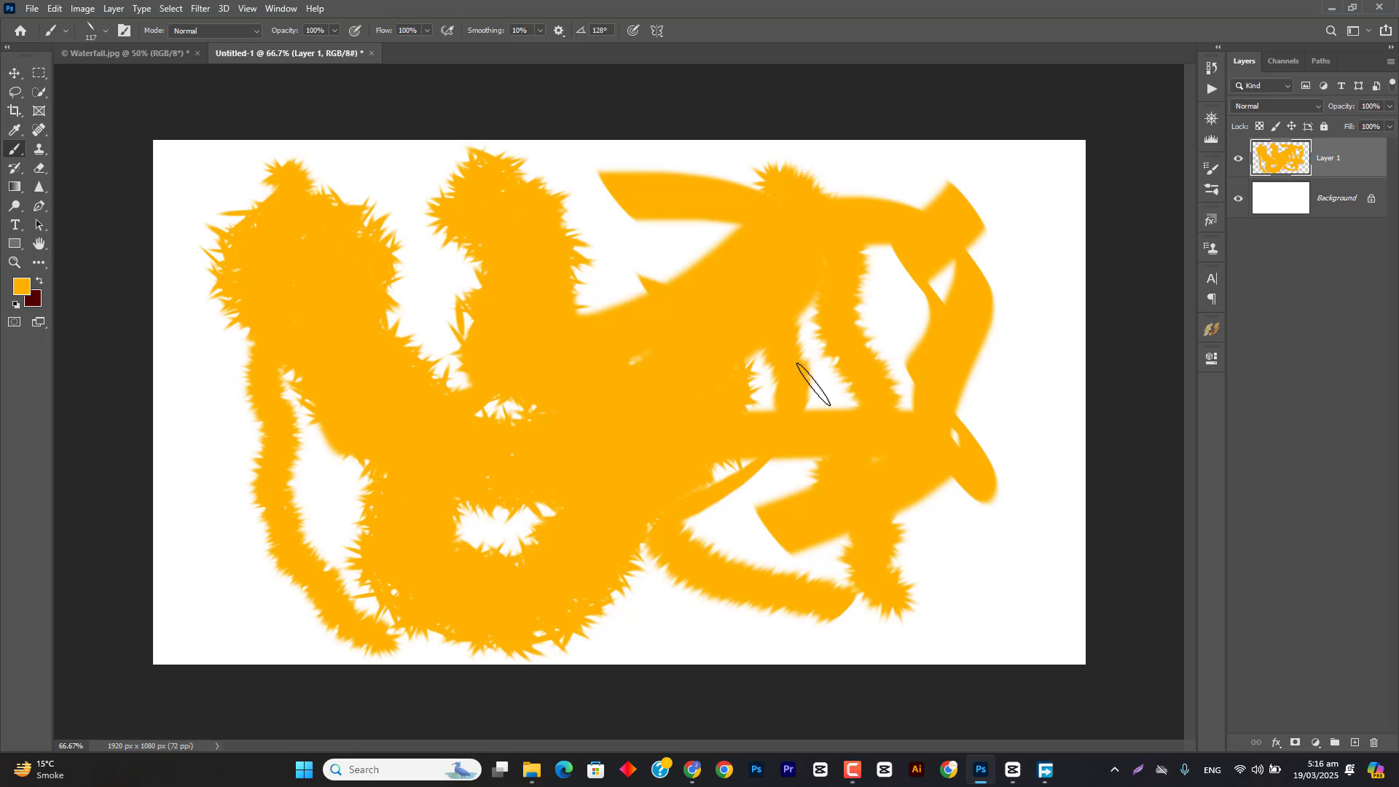
key("Delete")
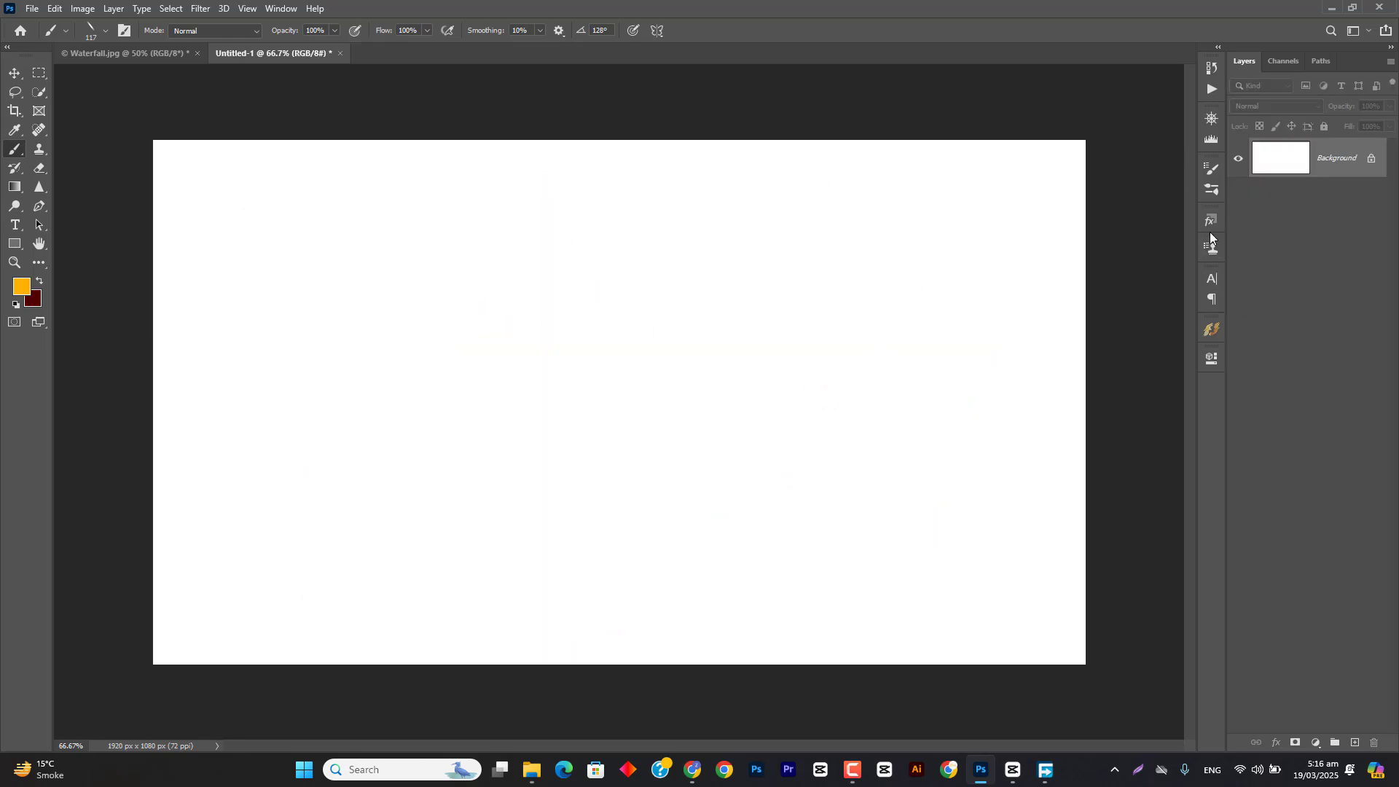
Step: Reset the brush tip to a 0° angle and 100% roundness in Brush Settings, and close the panel
left_click(1212, 172)
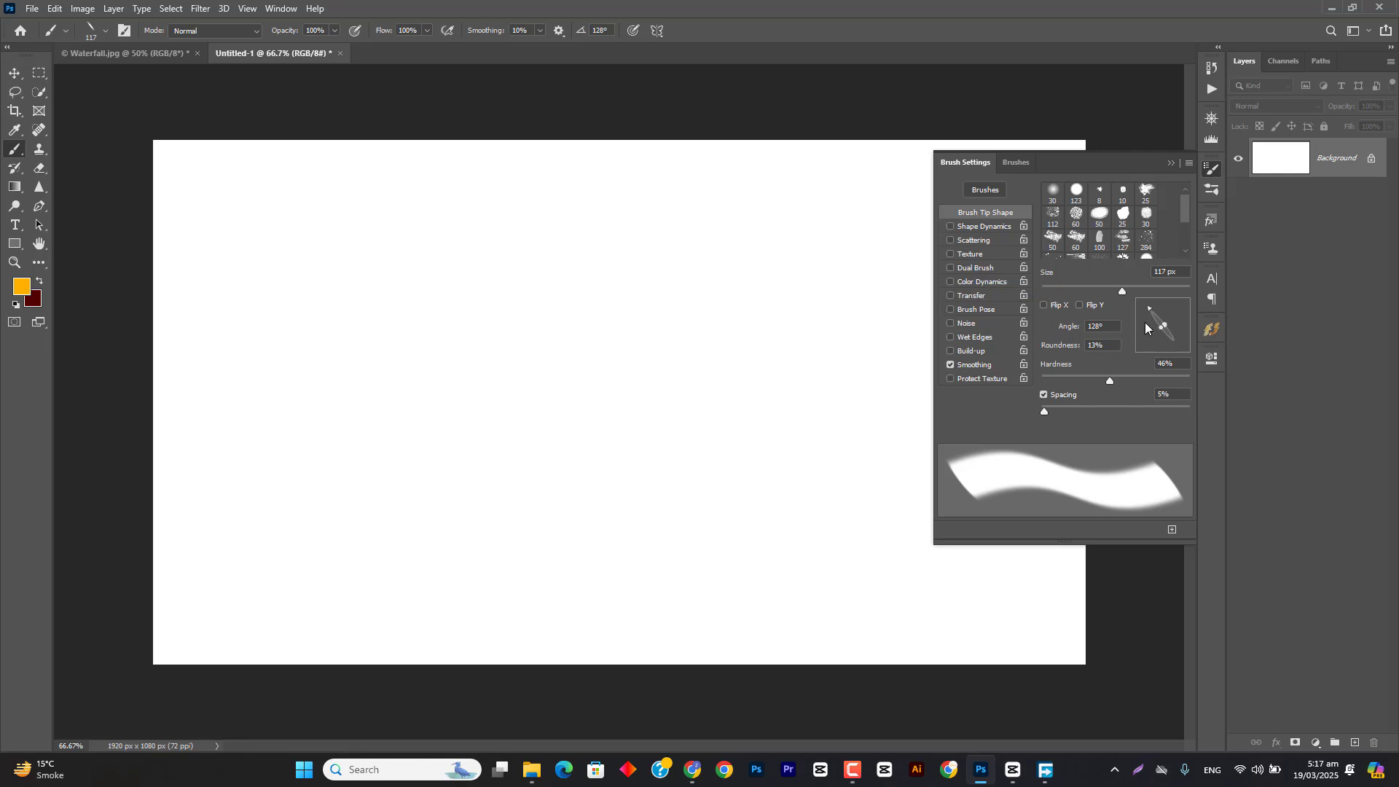
mouse_move(1159, 323)
left_mouse_down()
mouse_move(1199, 301)
mouse_move(1210, 326)
left_mouse_up()
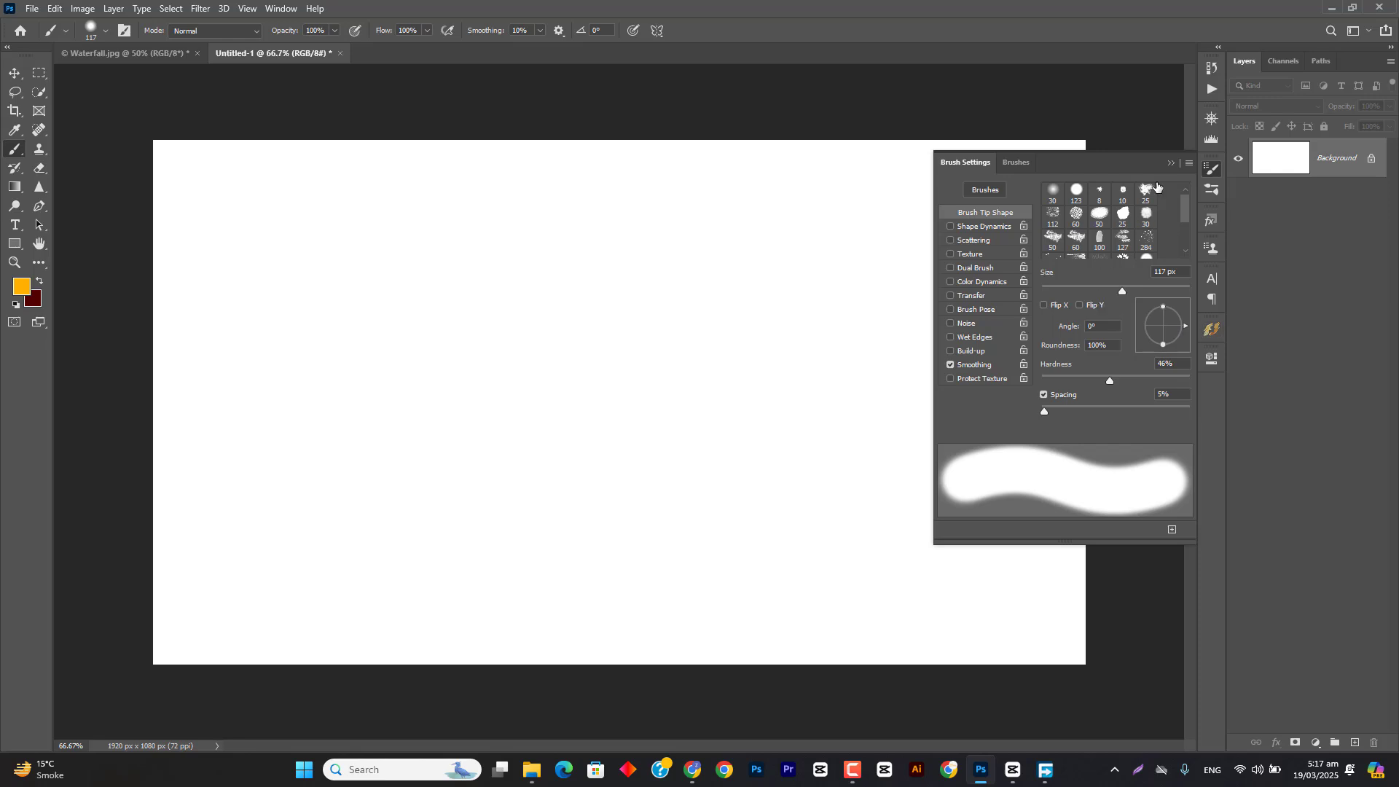
left_click(1173, 162)
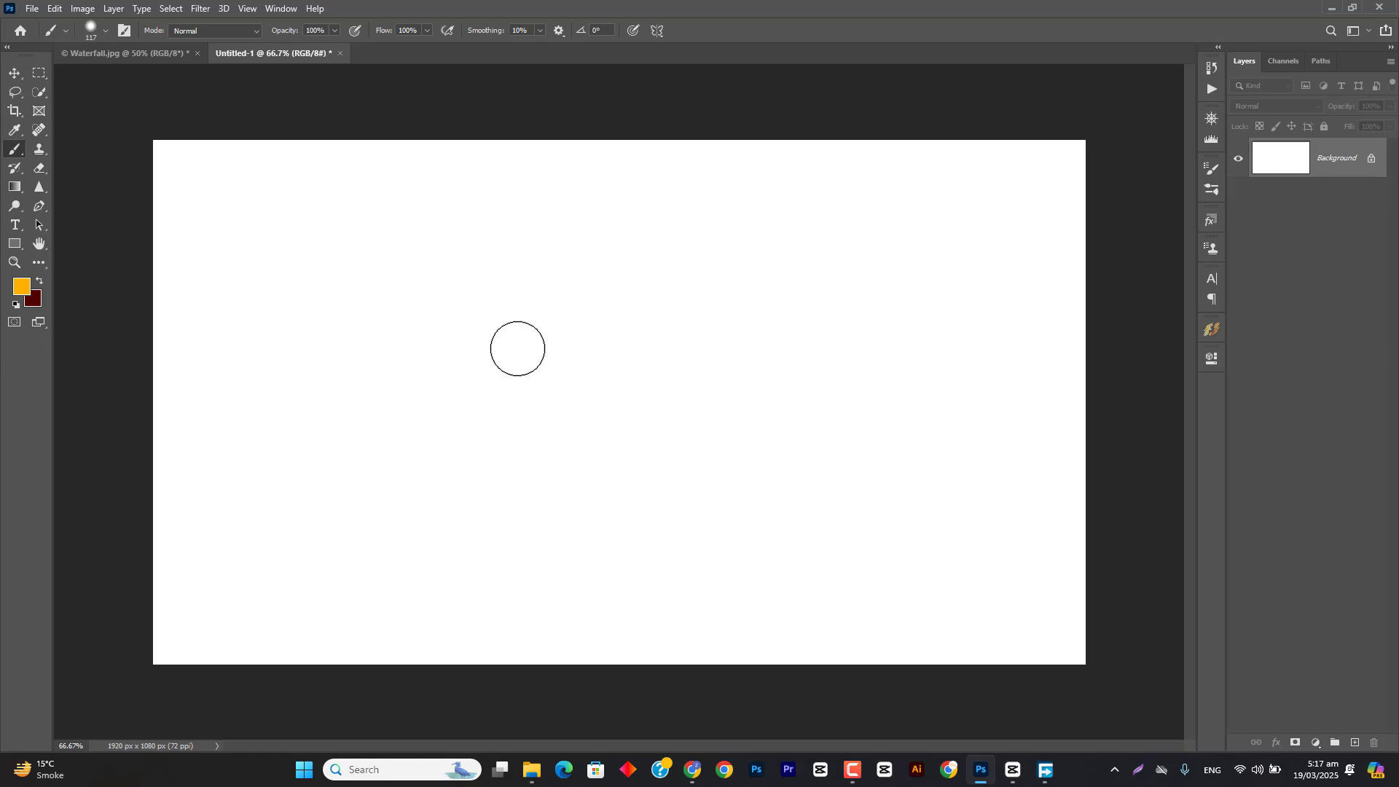
Step: Set the foreground color to blue, 0012ff
left_click(21, 290)
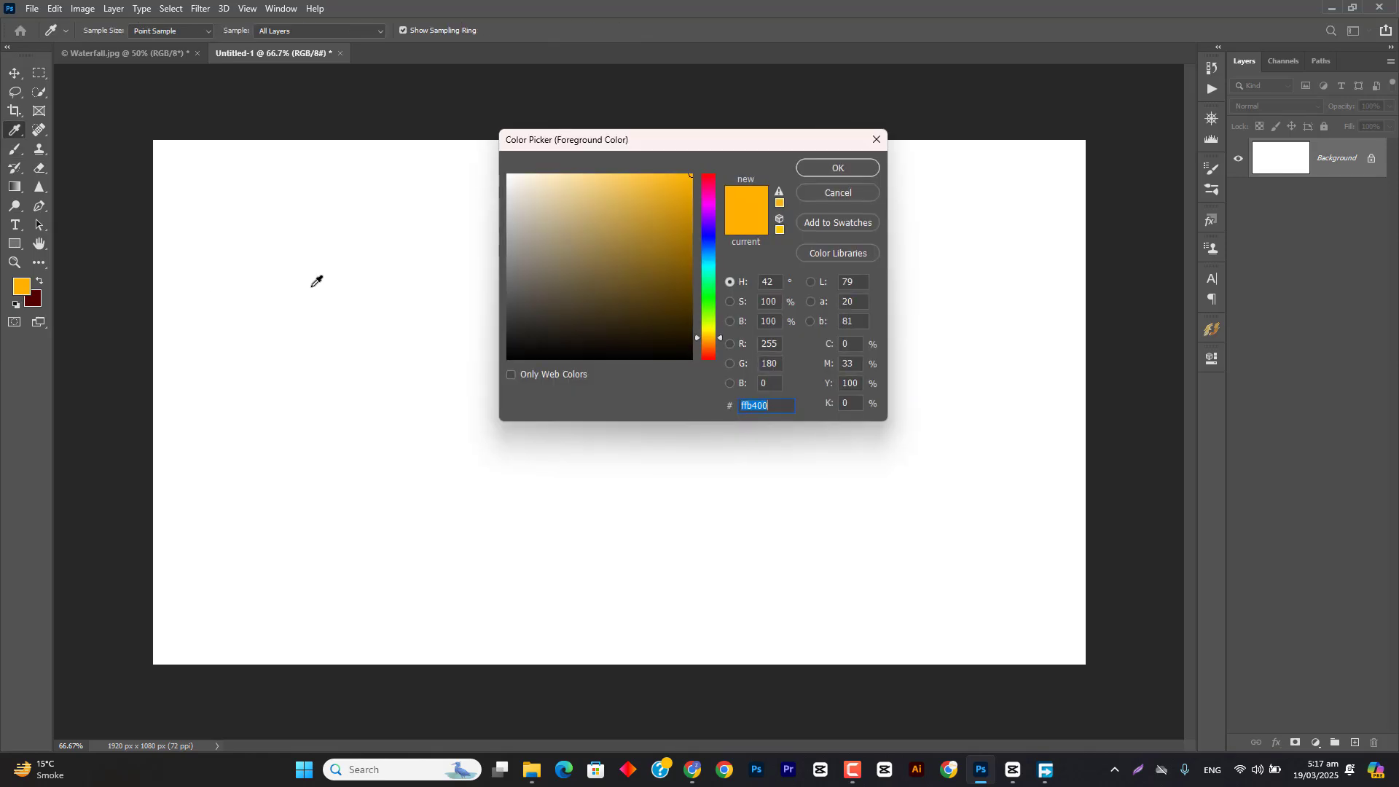
left_click(715, 236)
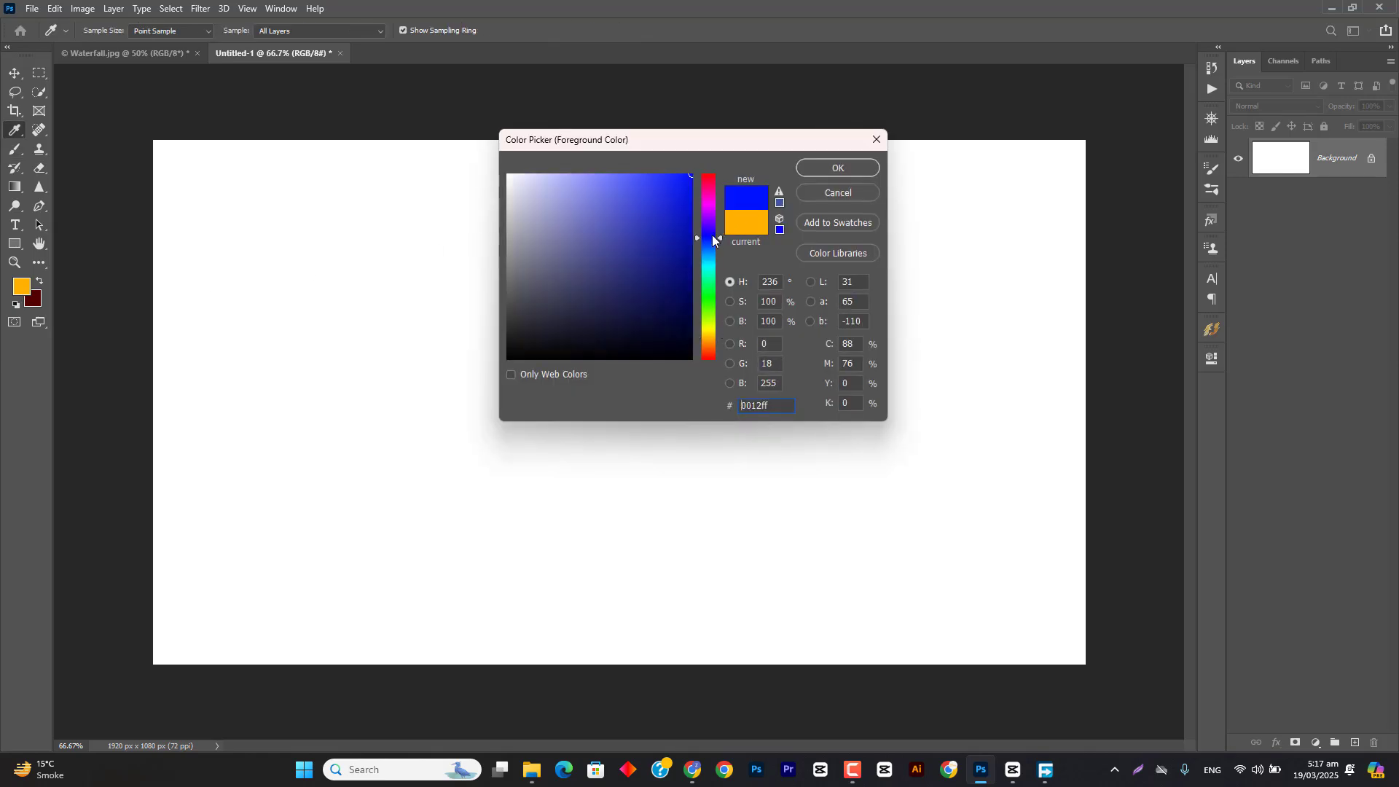
left_click(853, 173)
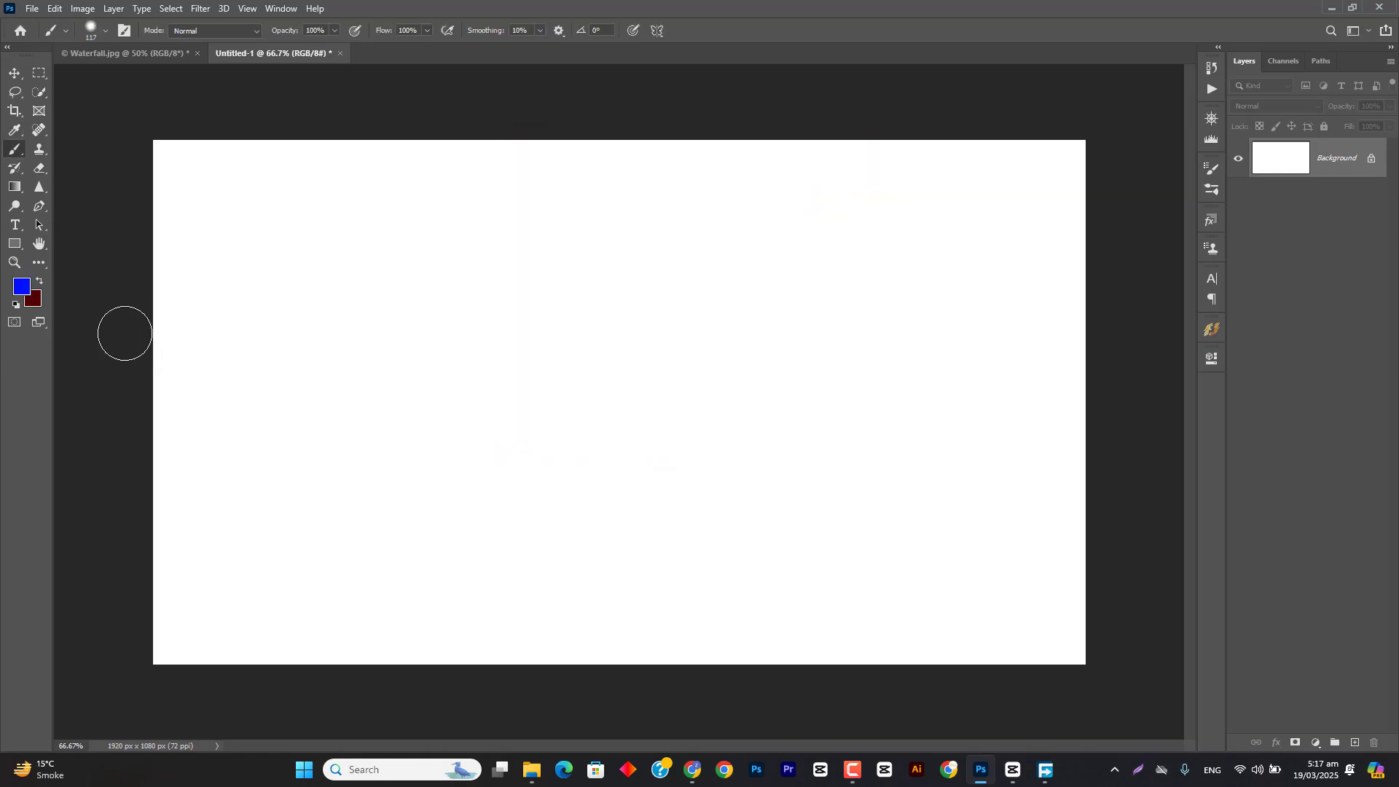
Step: Set the background color to a bright green
left_click(38, 304)
left_click(710, 289)
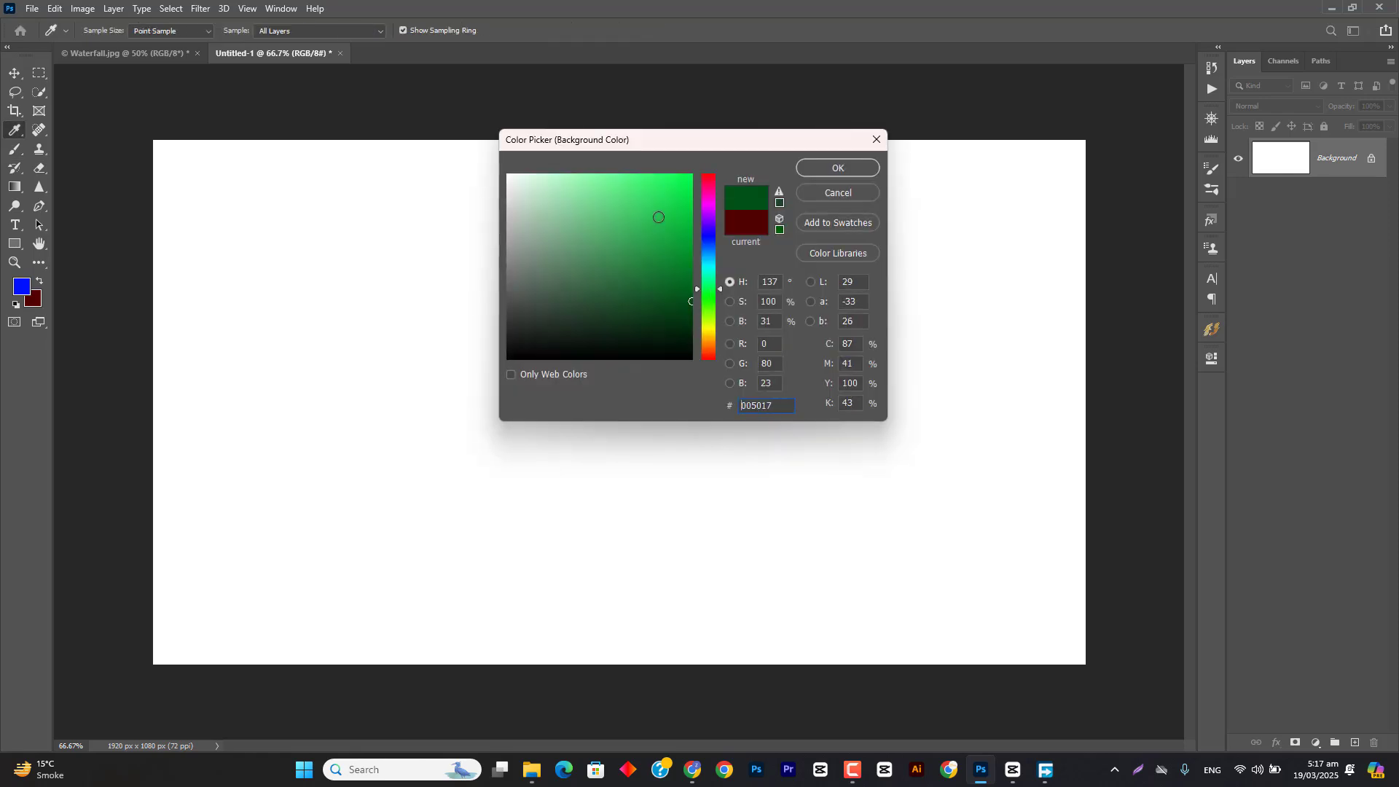
left_click(658, 217)
left_click(837, 168)
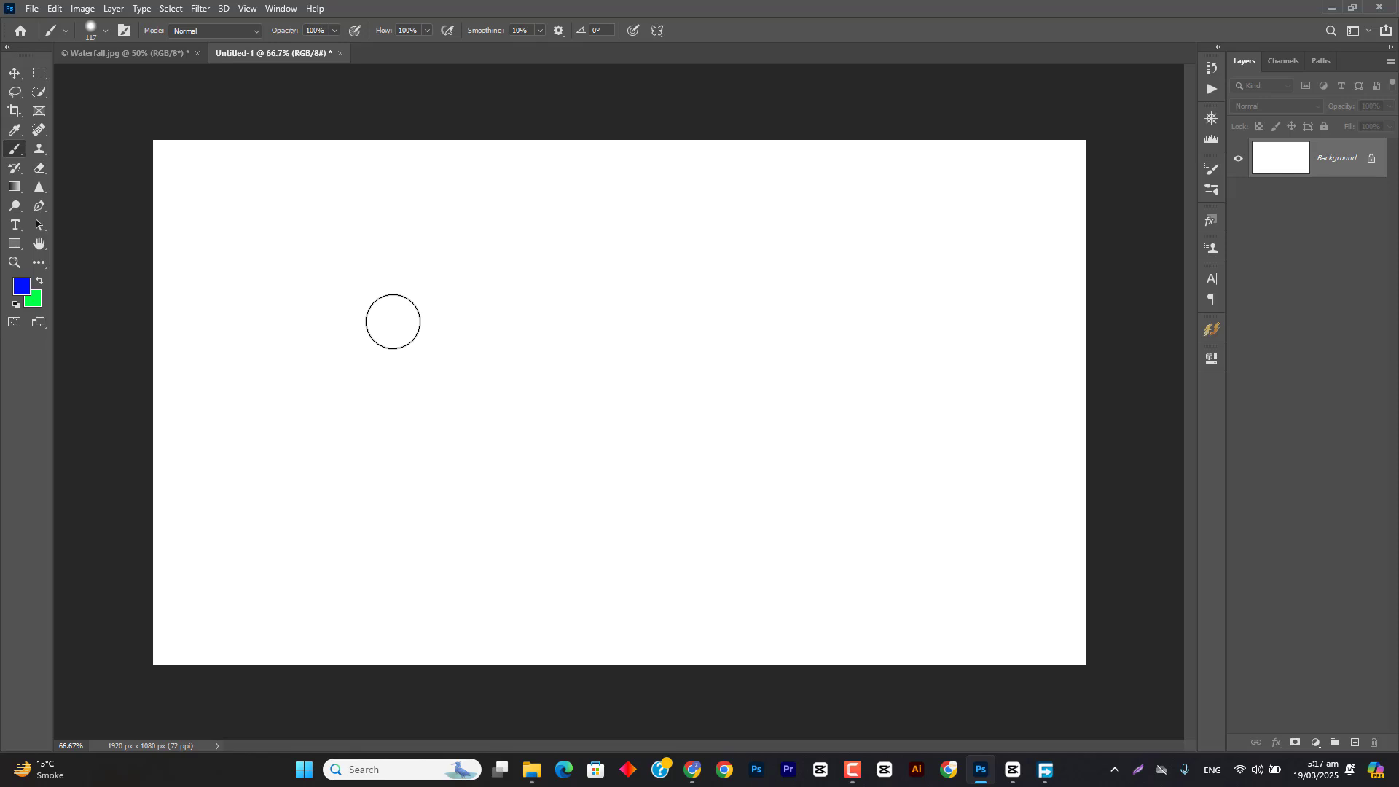
Step: Fill the Background layer with the foreground blue, refill it with the background green, and reset the colors to black and white
key("alt+BackSpace")
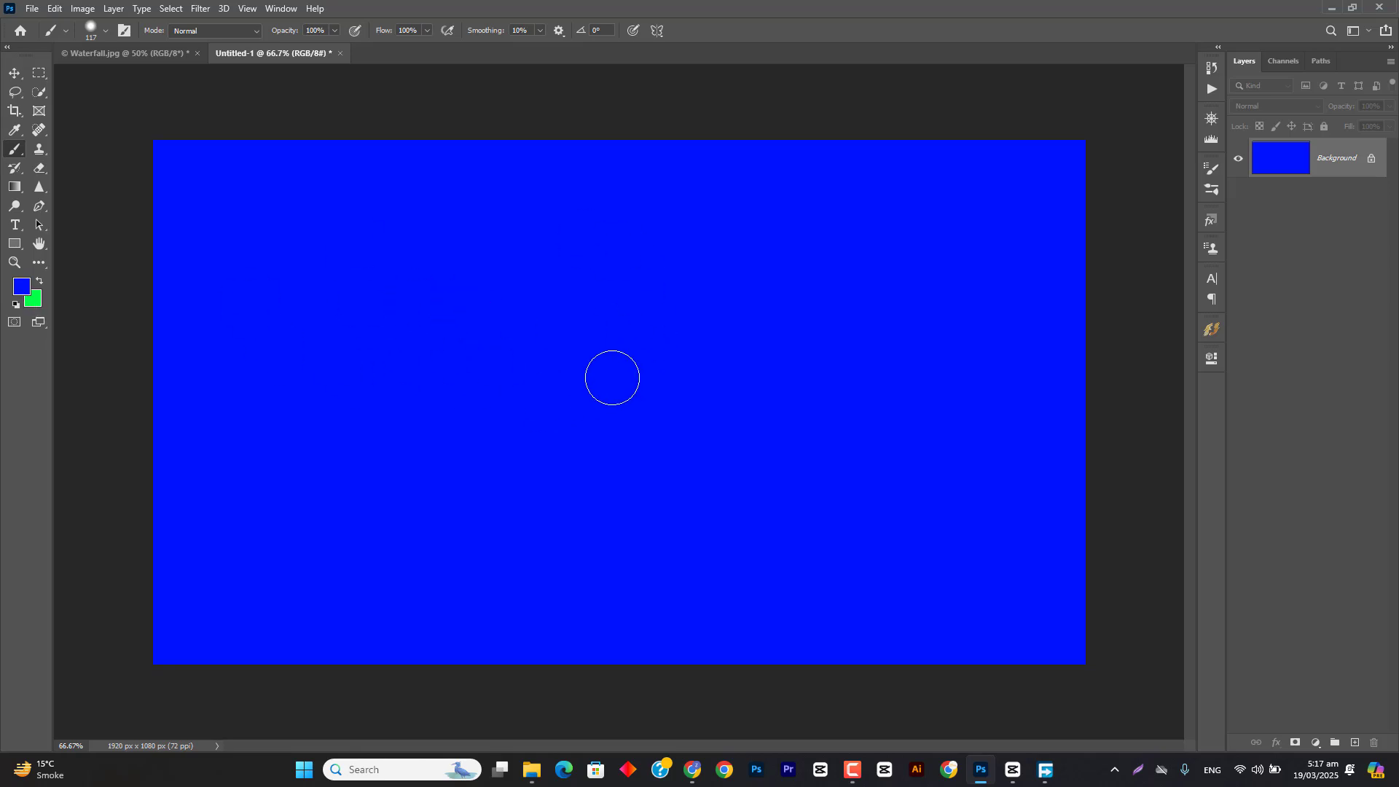
key("ctrl+BackSpace")
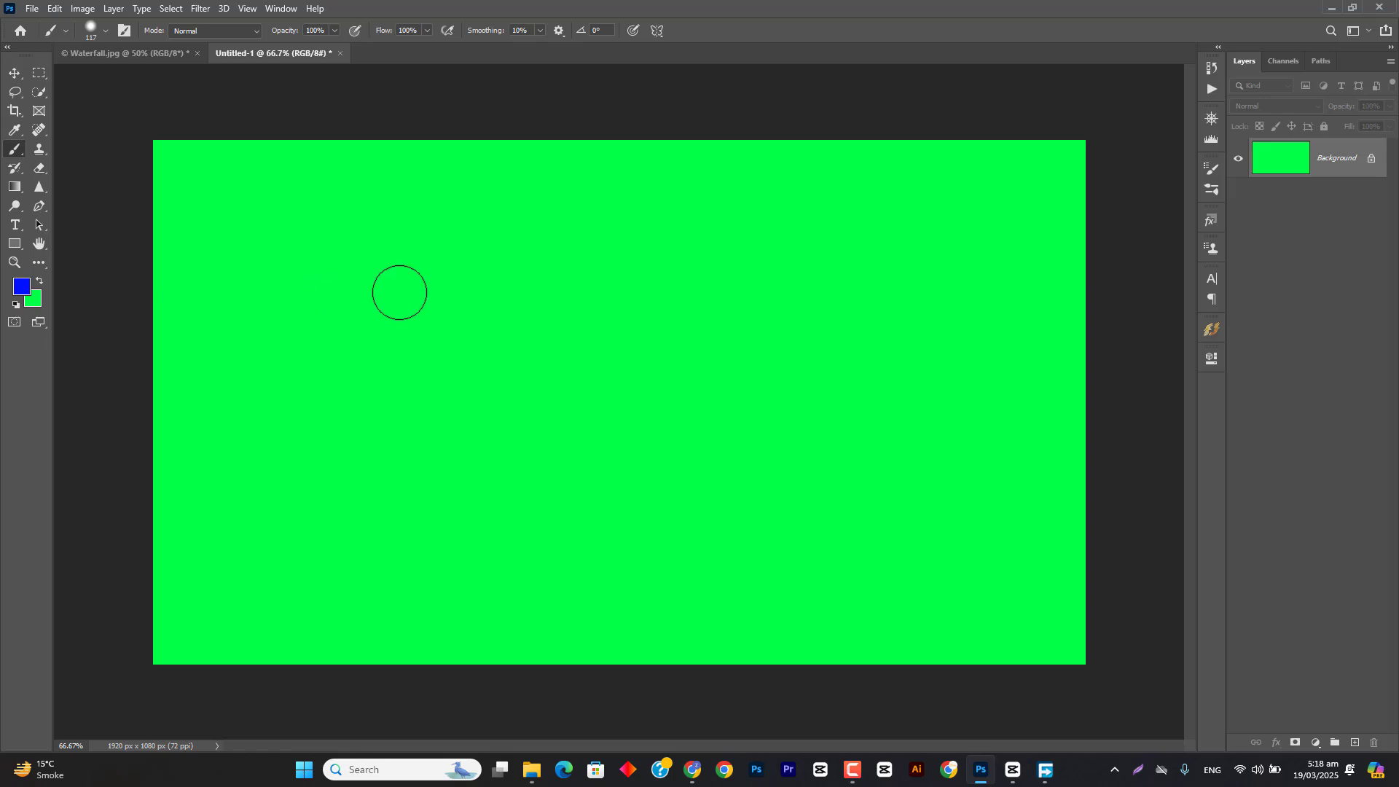
key("d")
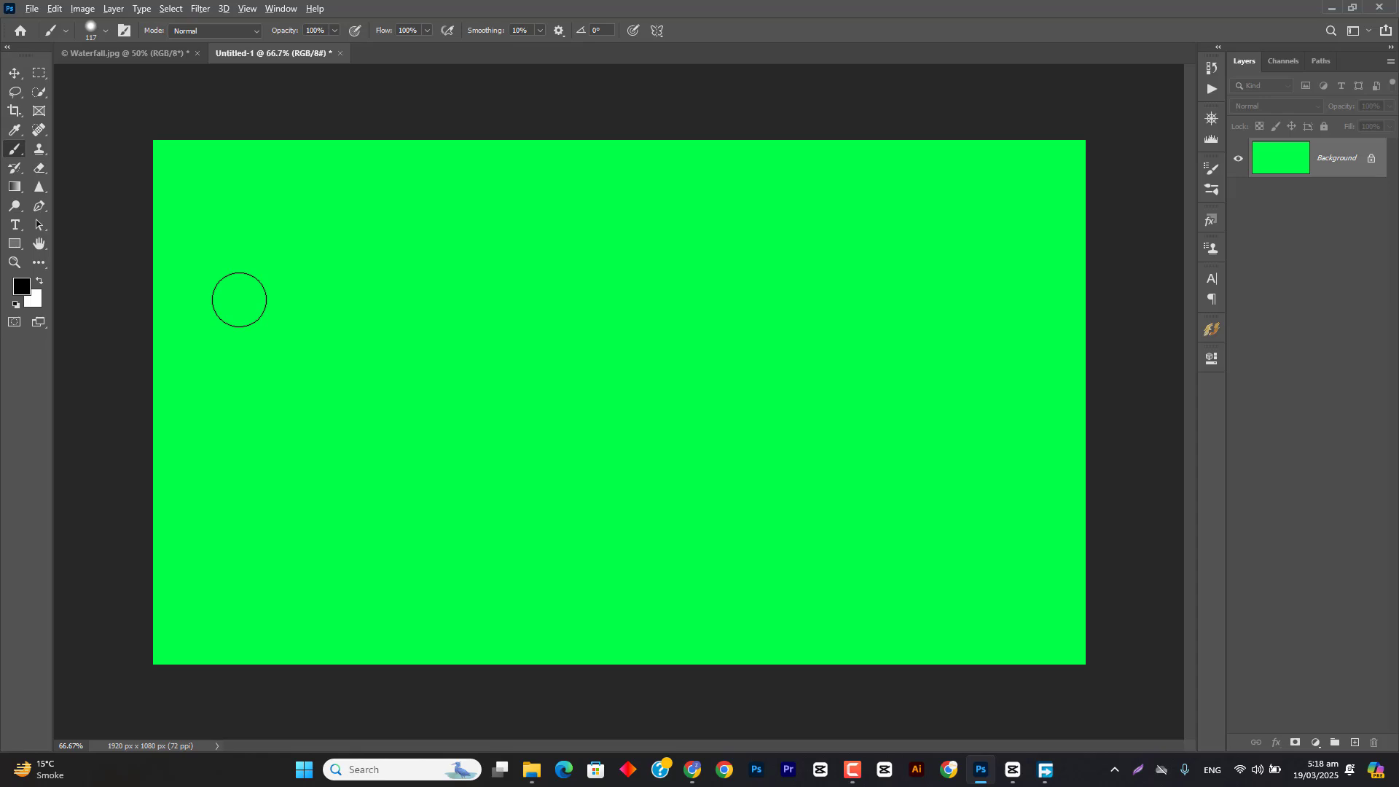
Step: Fill the Background layer with the foreground black, and refill it with the background white
key("alt+BackSpace")
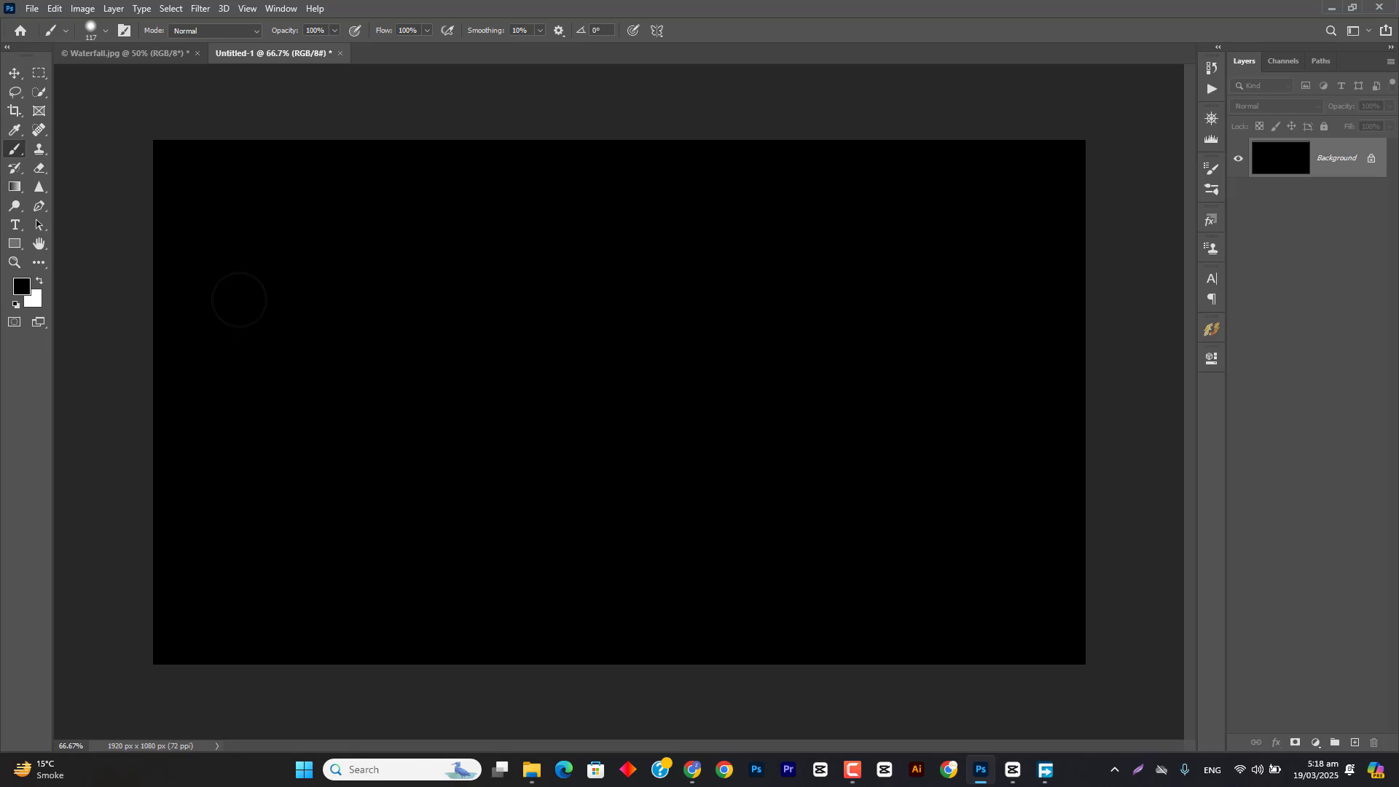
key("ctrl+BackSpace")
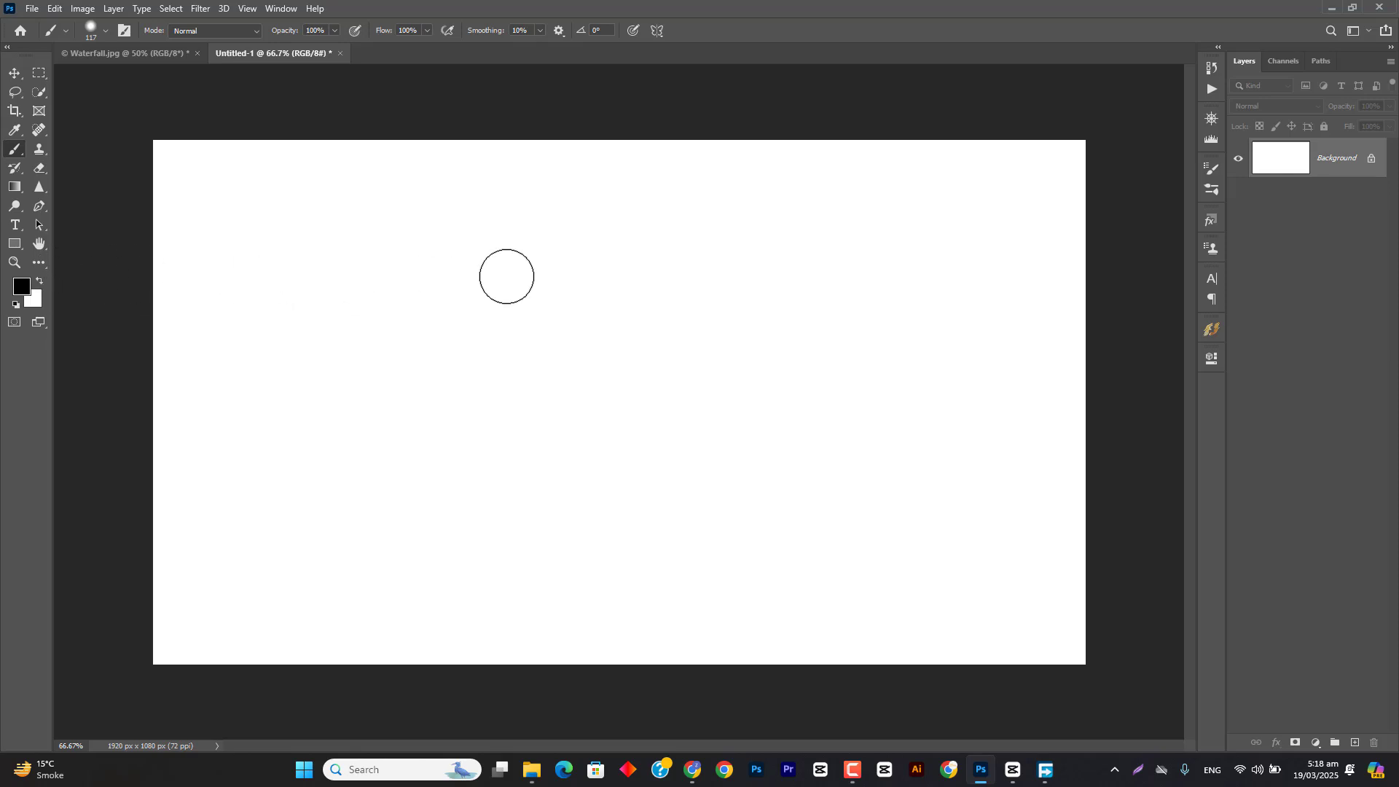
Step: Swap the foreground and background colors back and forth, leaving white as the foreground color
left_click(39, 280)
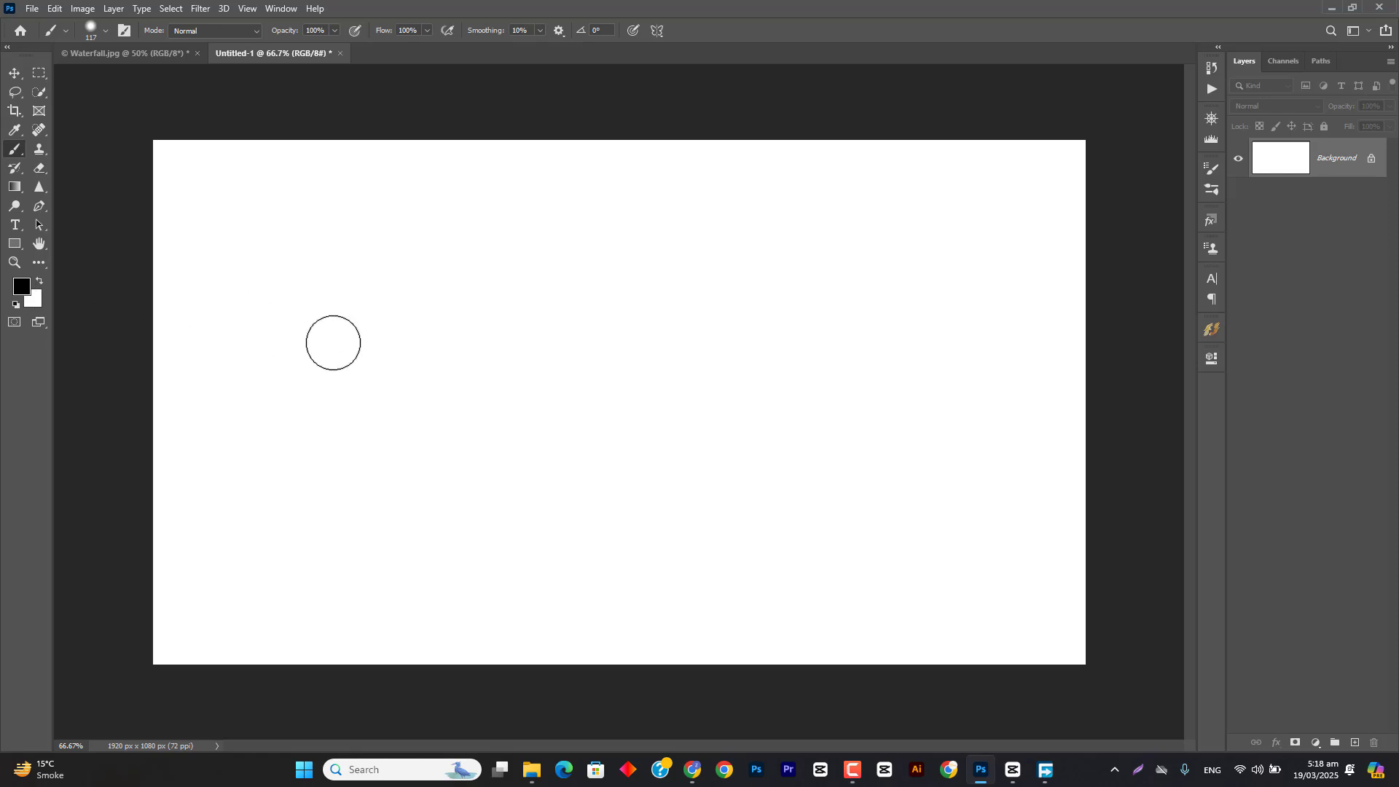
key("x")
key("x")
key("x")
key("x")
key("x")
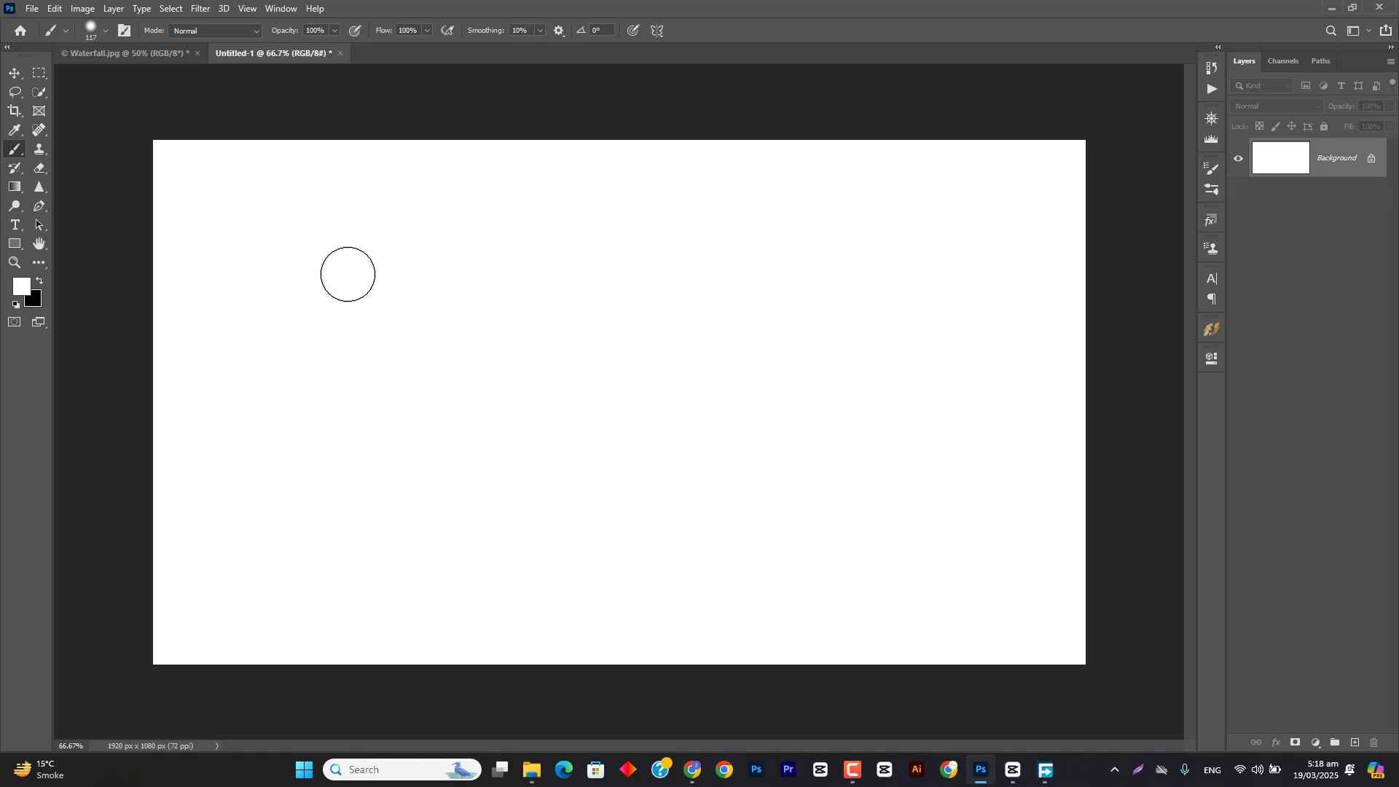
left_click_drag(40, 169, 59, 172)
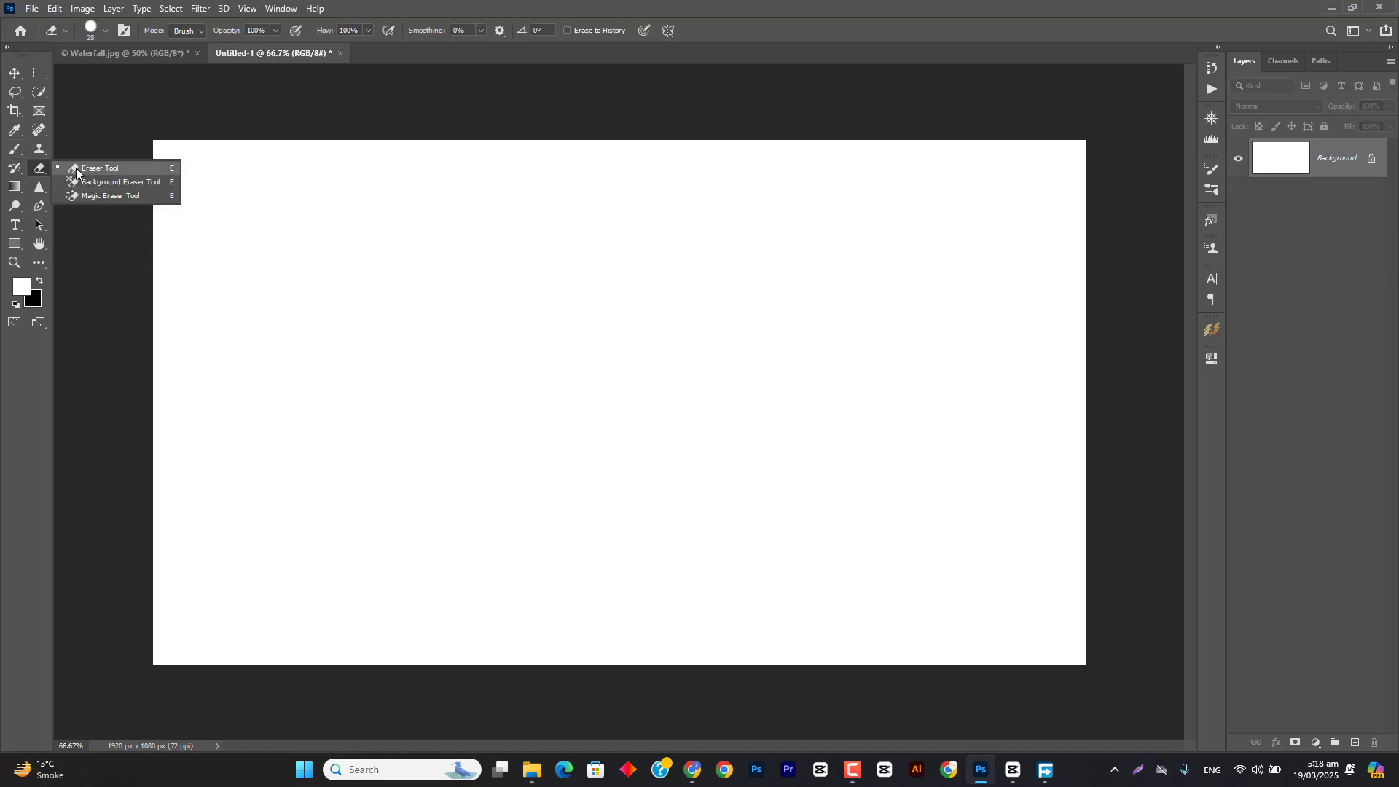
left_click(75, 168)
key("b")
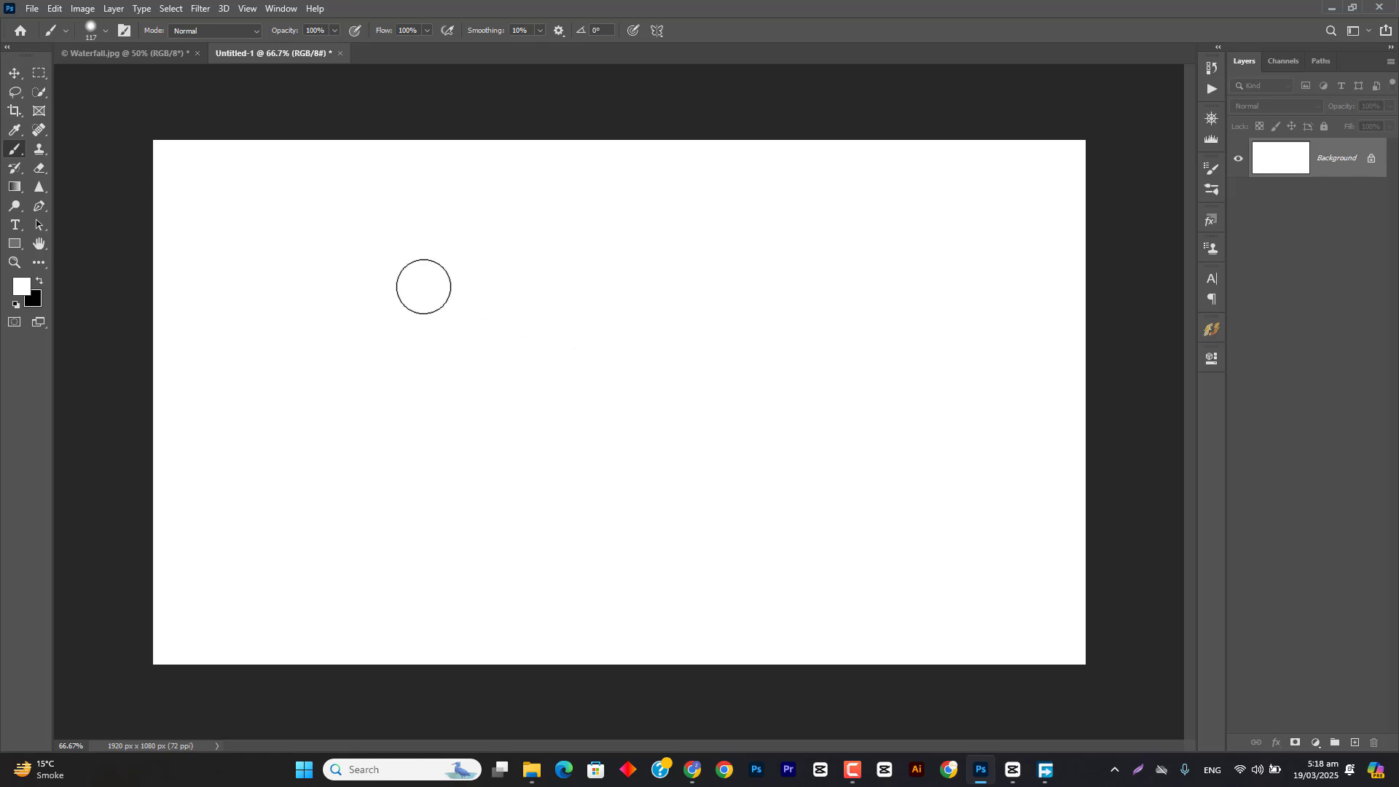
Step: Add a new layer and paint a white stroke and a wavy black stroke on it with the Brush tool
left_click(1351, 741)
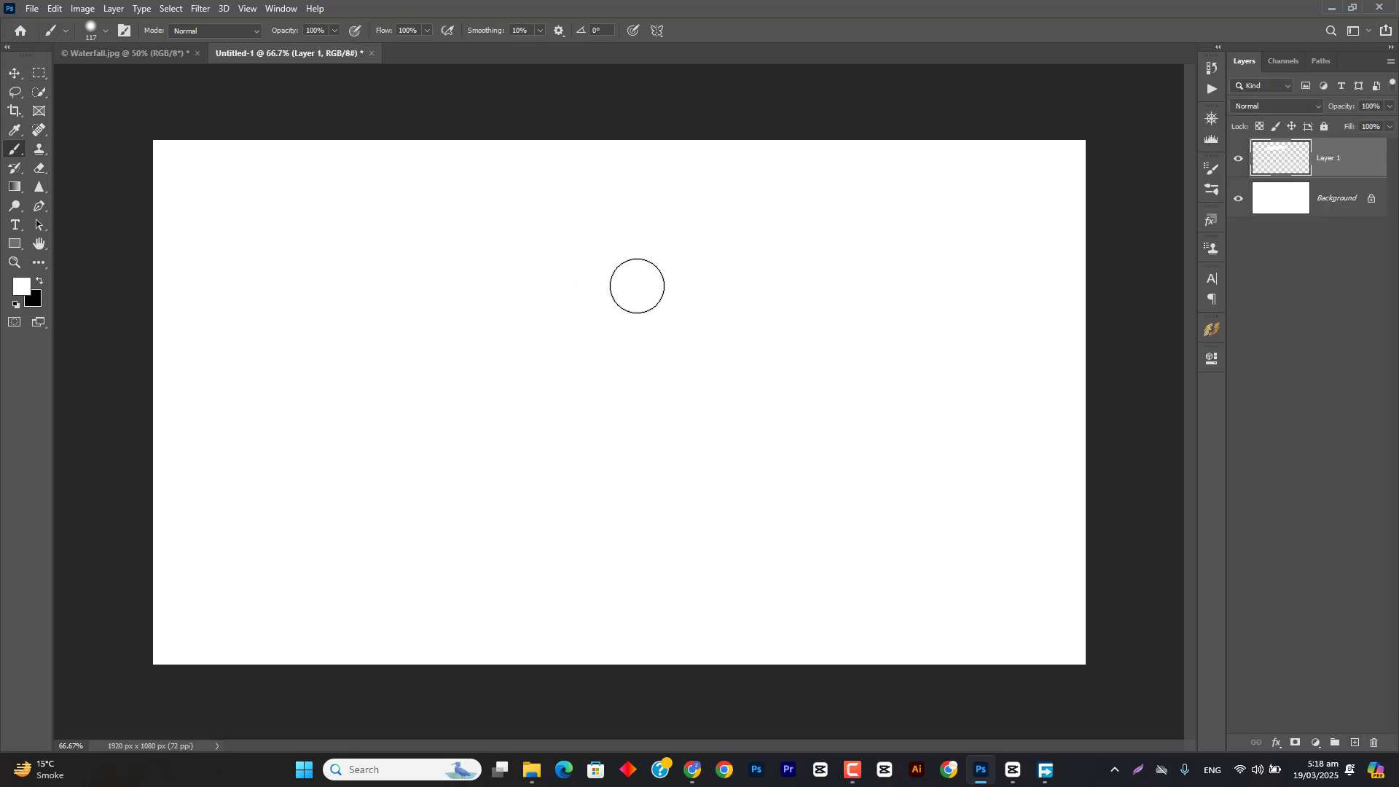
key("x")
mouse_move(425, 314)
left_mouse_down()
mouse_move(544, 265)
mouse_move(604, 392)
left_mouse_up()
mouse_move(747, 313)
left_mouse_down()
mouse_move(853, 314)
mouse_move(947, 376)
left_mouse_up()
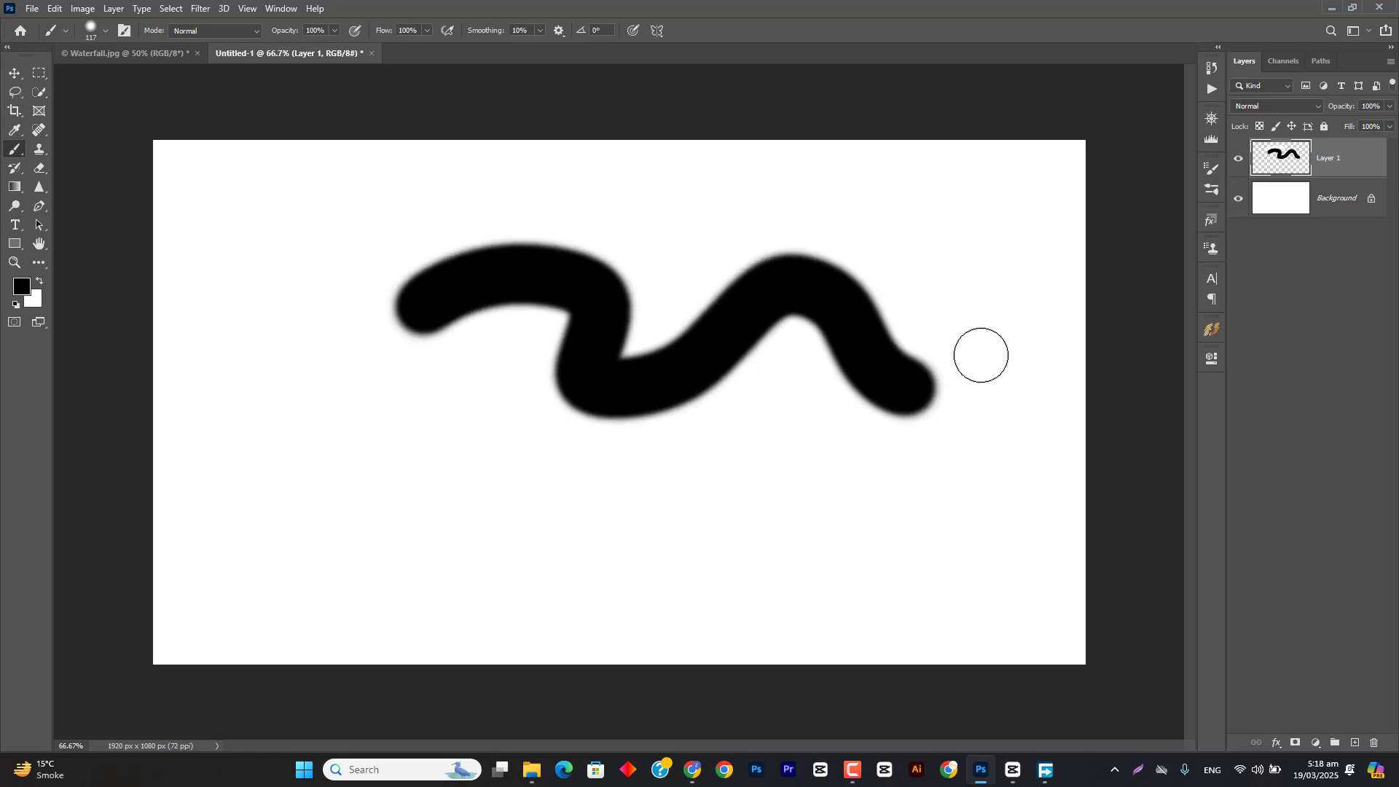
Step: Toggle the Background layer's visibility and leave it hidden
left_click(1238, 199)
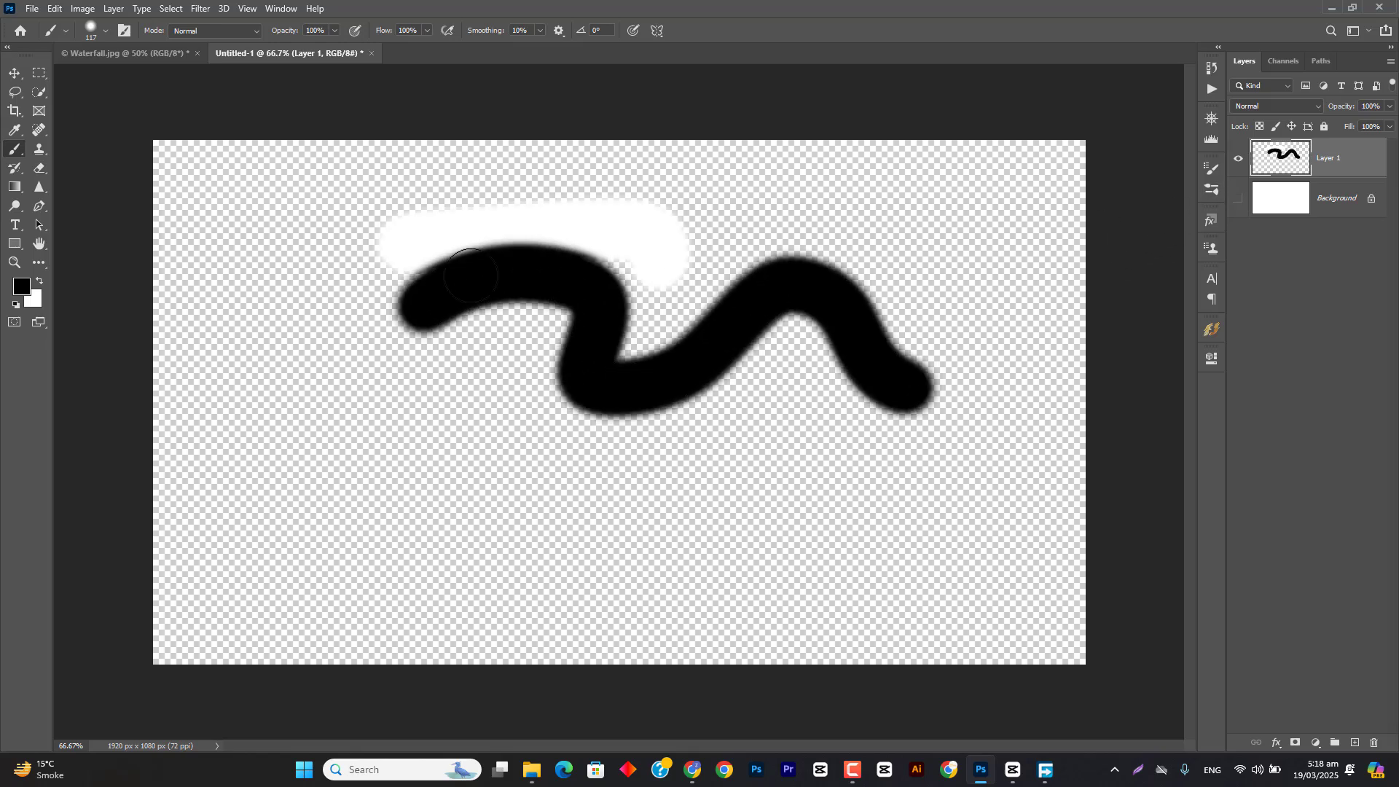
left_click(1238, 198)
left_click(1239, 199)
Step: Examine the size, hardness and preset options of the Brush tool
left_click(39, 169)
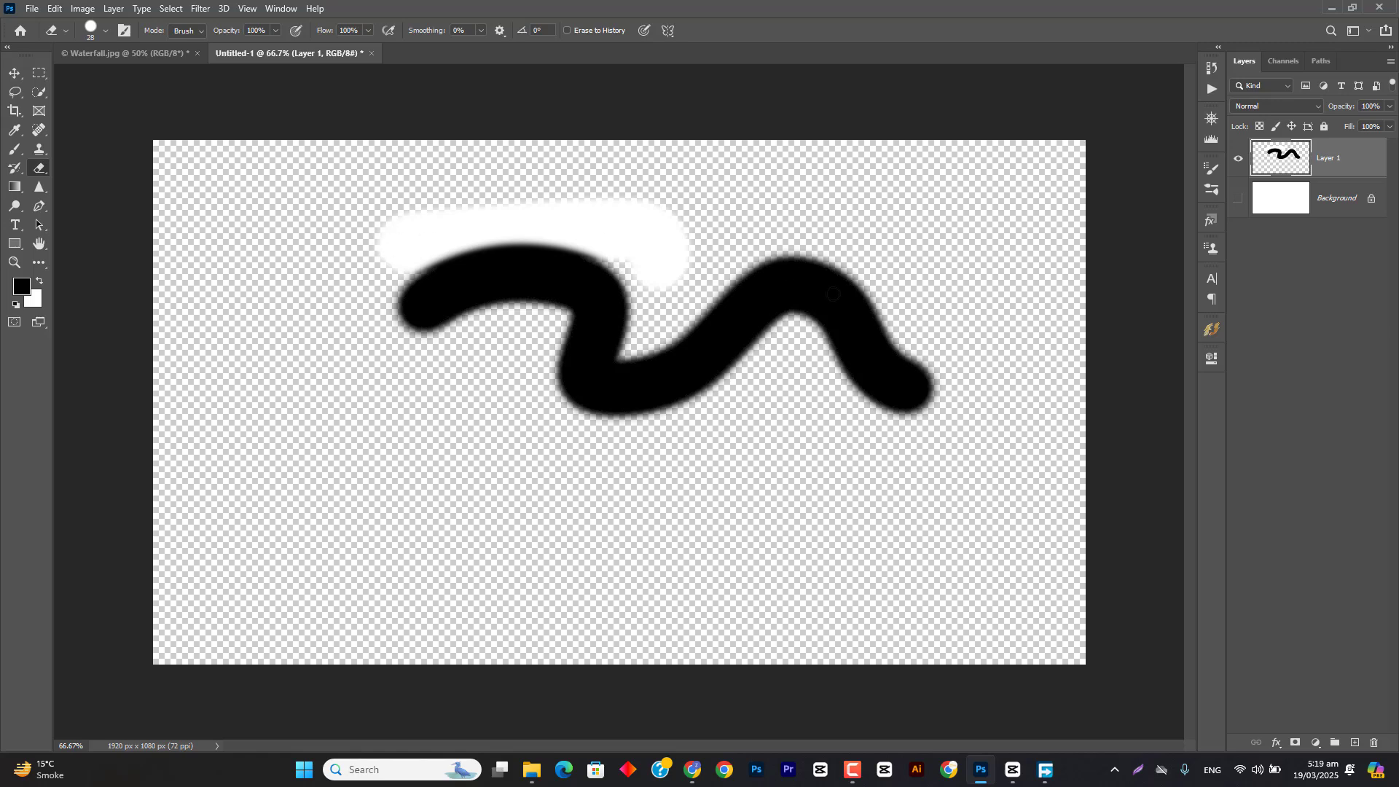
left_click(22, 149)
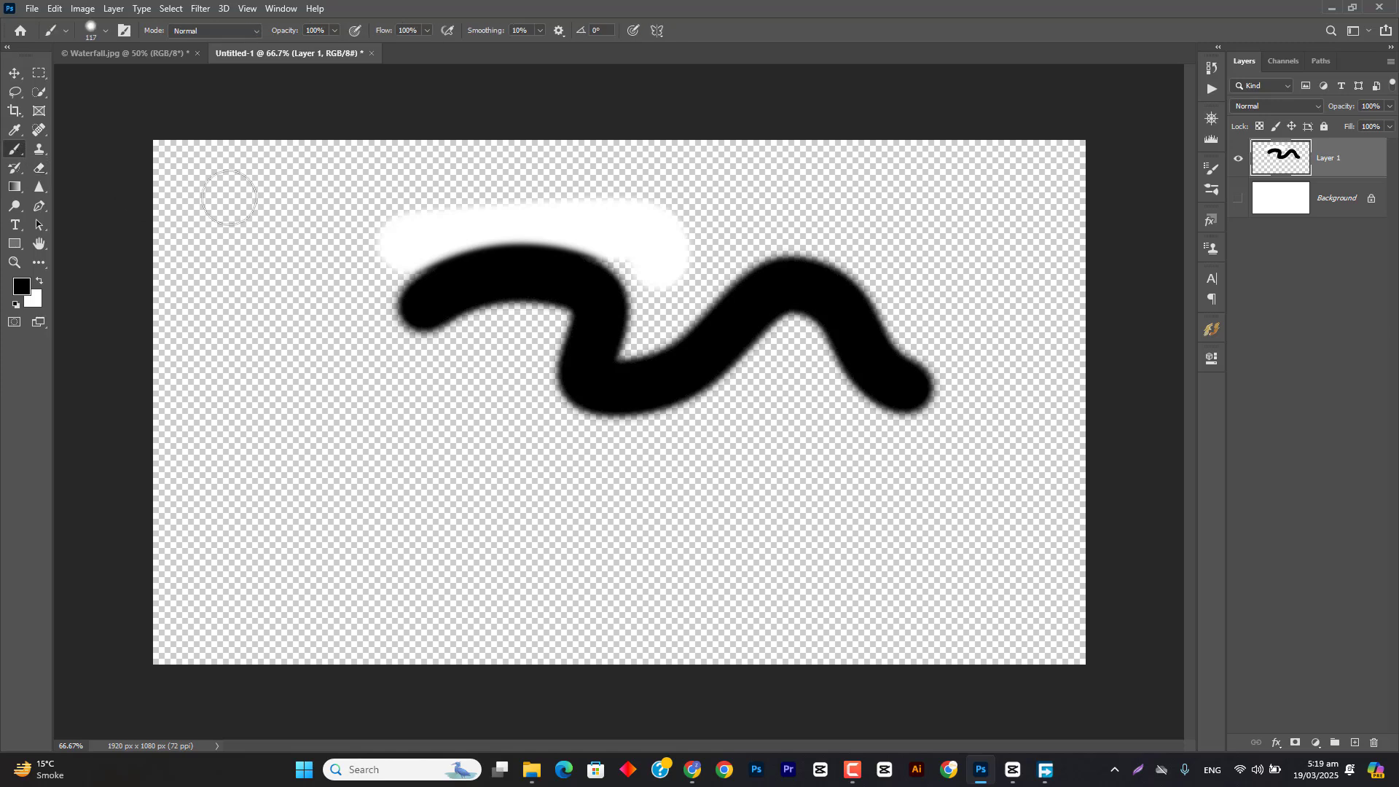
right_click(350, 201)
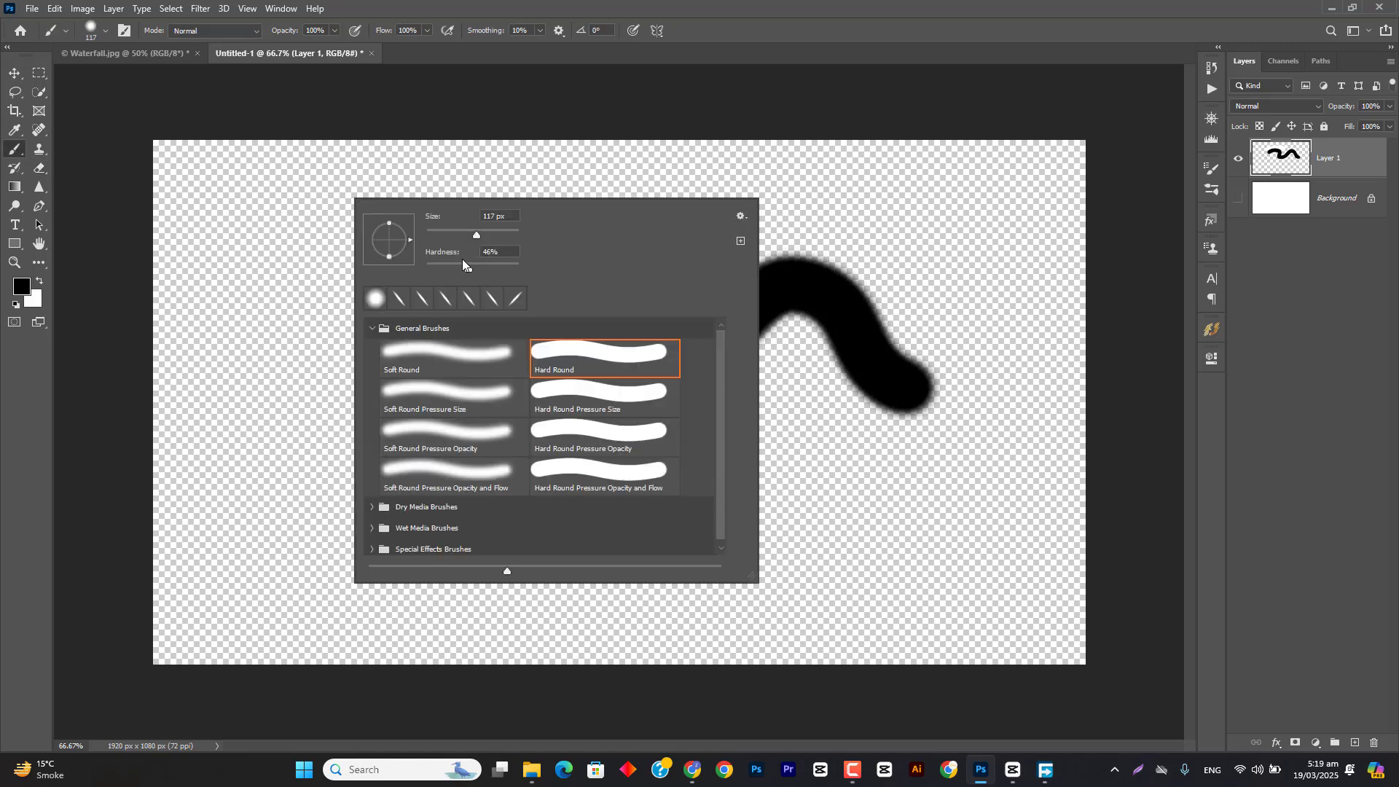
left_click(531, 6)
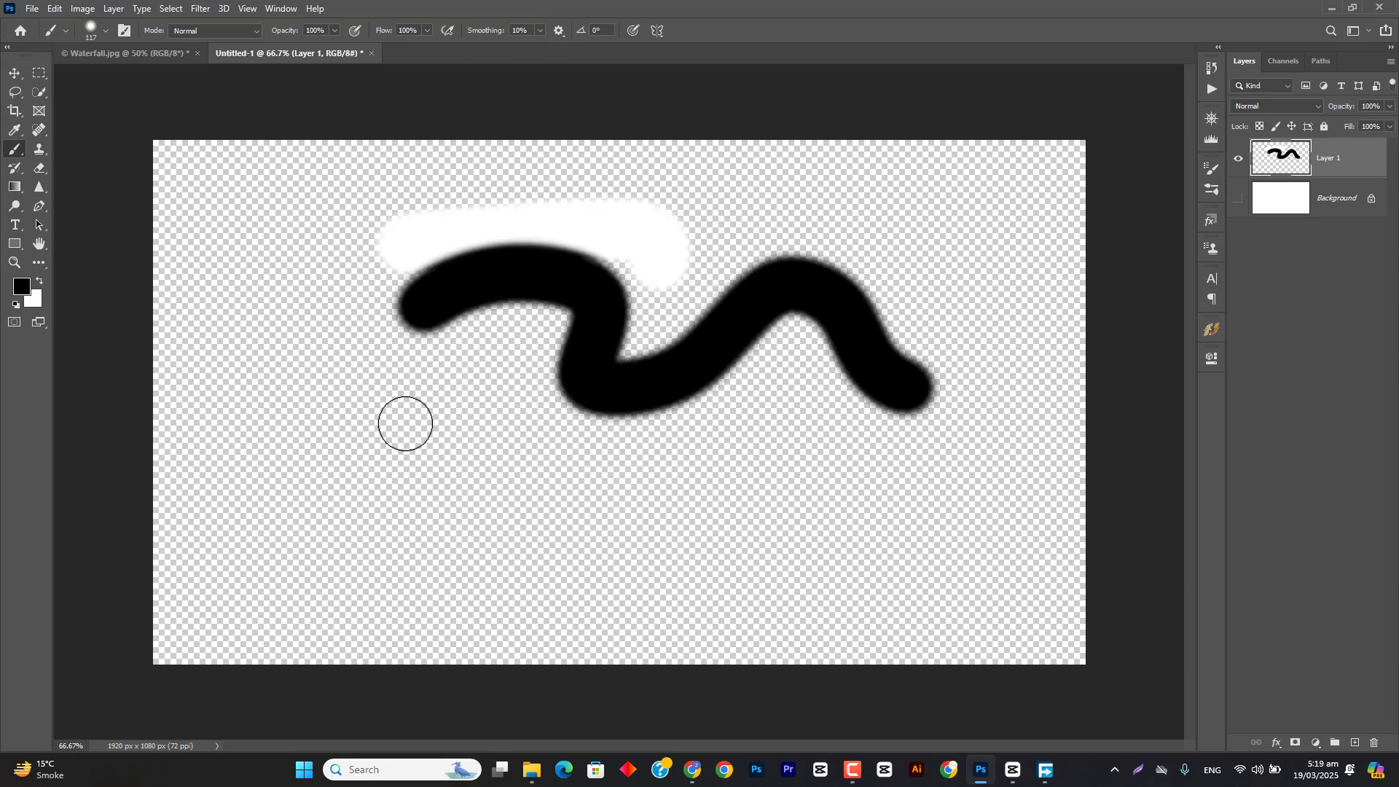
Step: Erase a narrow vertical strip through the white and black strokes with the 28 px Eraser at 100% hardness
left_click(40, 167)
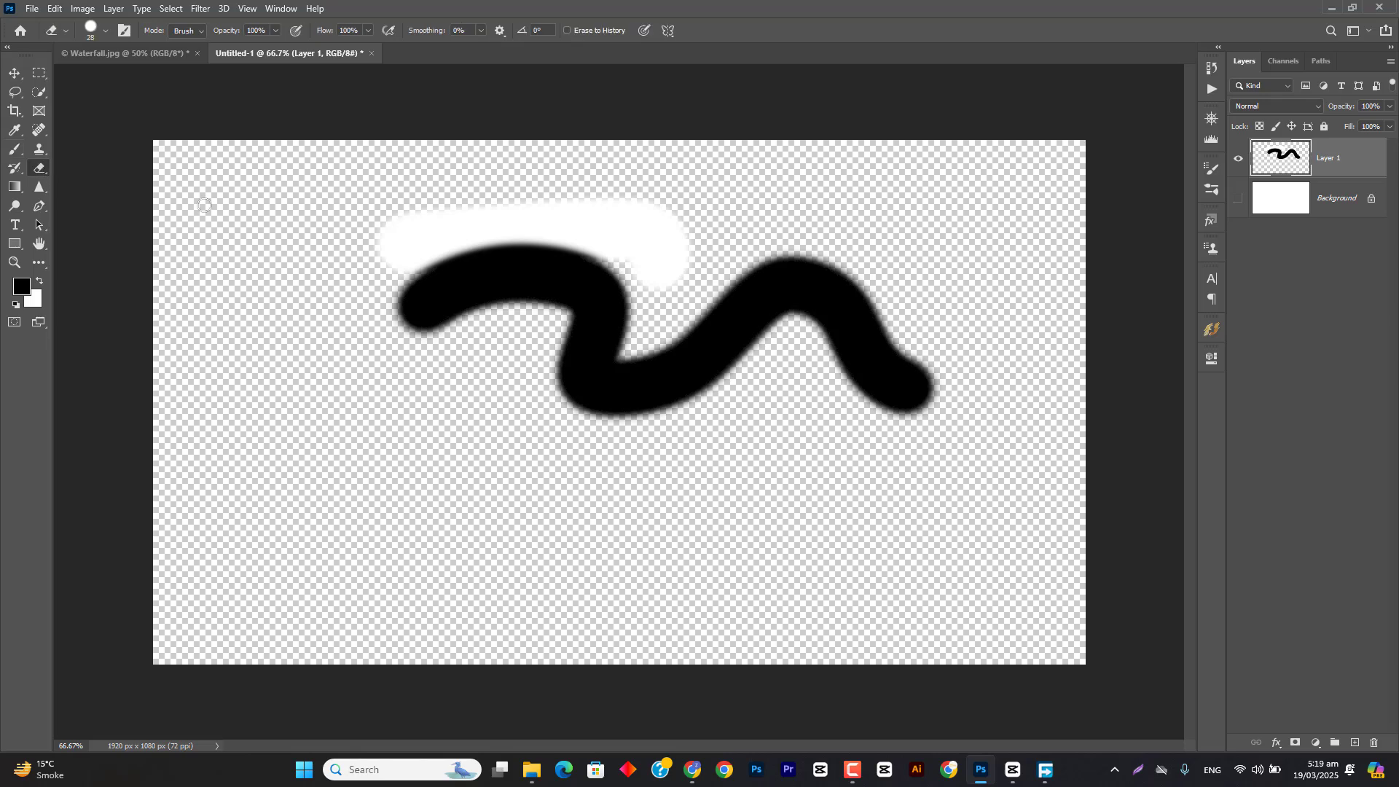
right_click(295, 244)
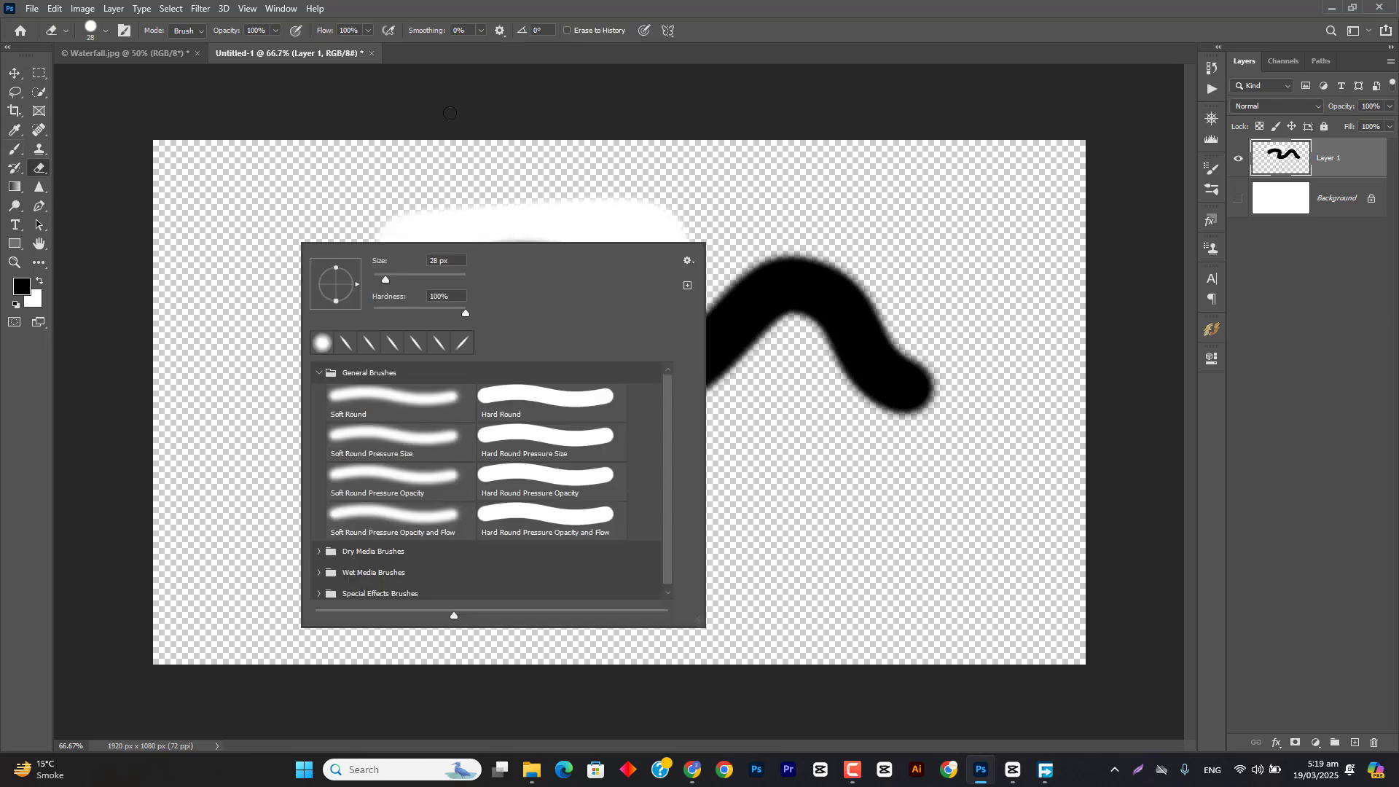
left_click(453, 11)
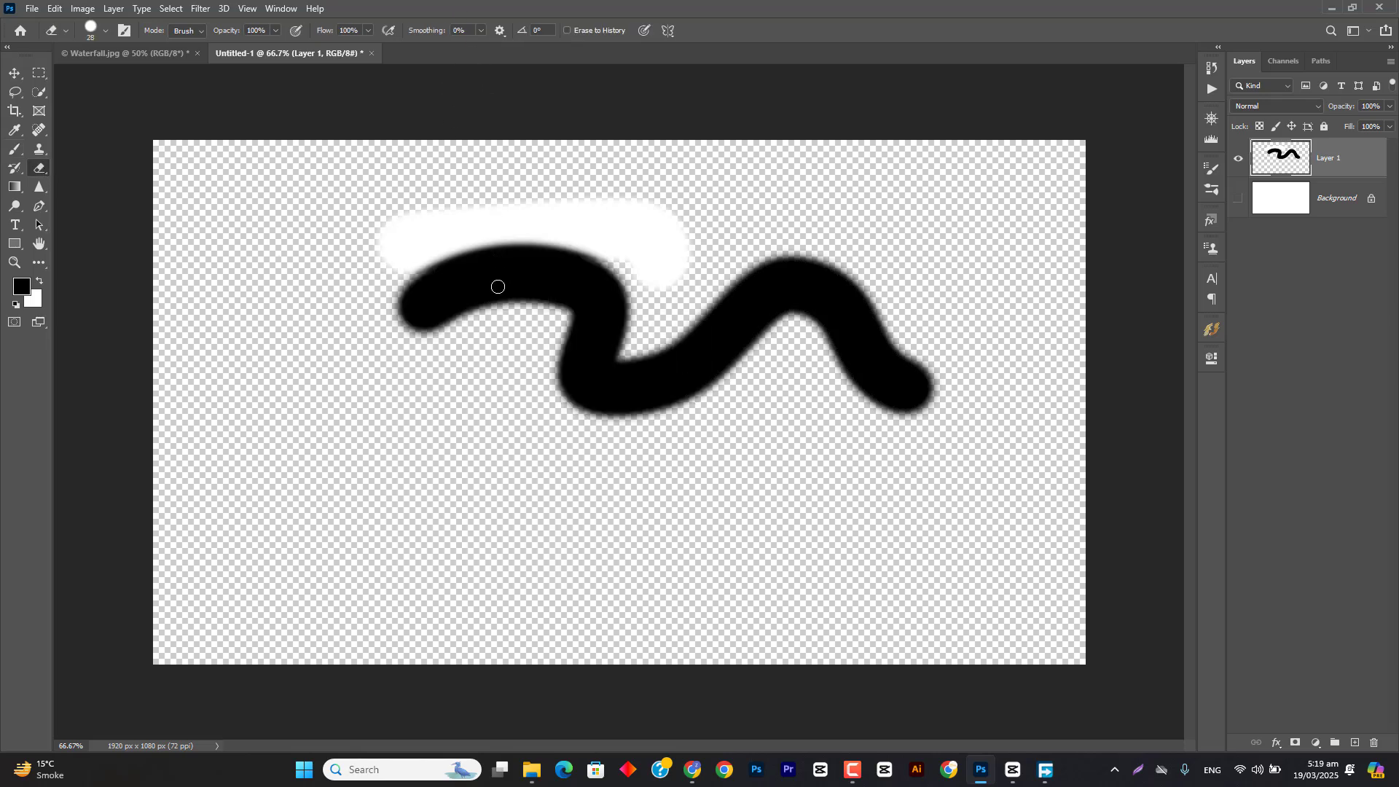
scroll(499, 284, "up", 3)
left_click_drag(478, 284, 494, 100)
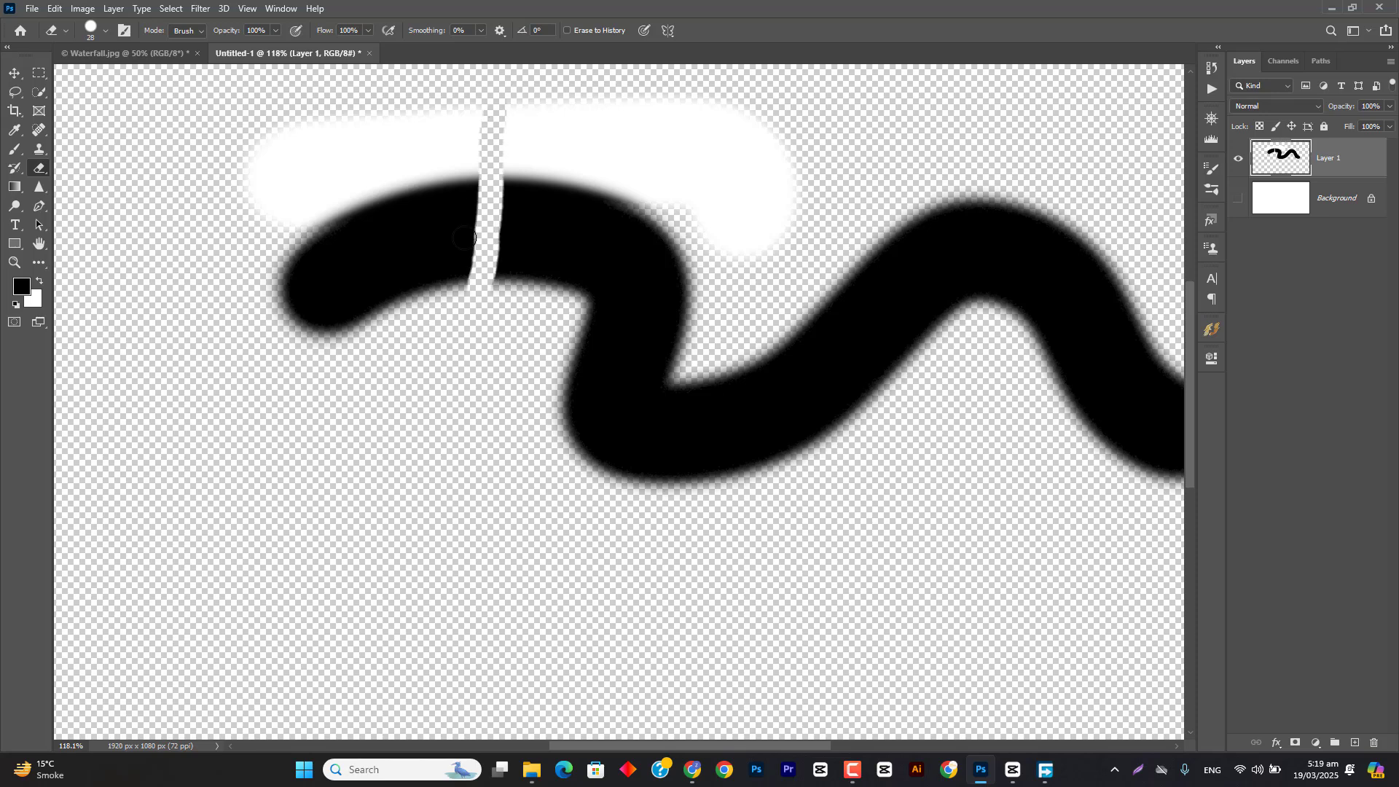
Step: Soften the eraser tip, erase a second narrow vertical strip, and erase a wide diagonal band through both strokes with the tip enlarged to 140 px
right_click(368, 233)
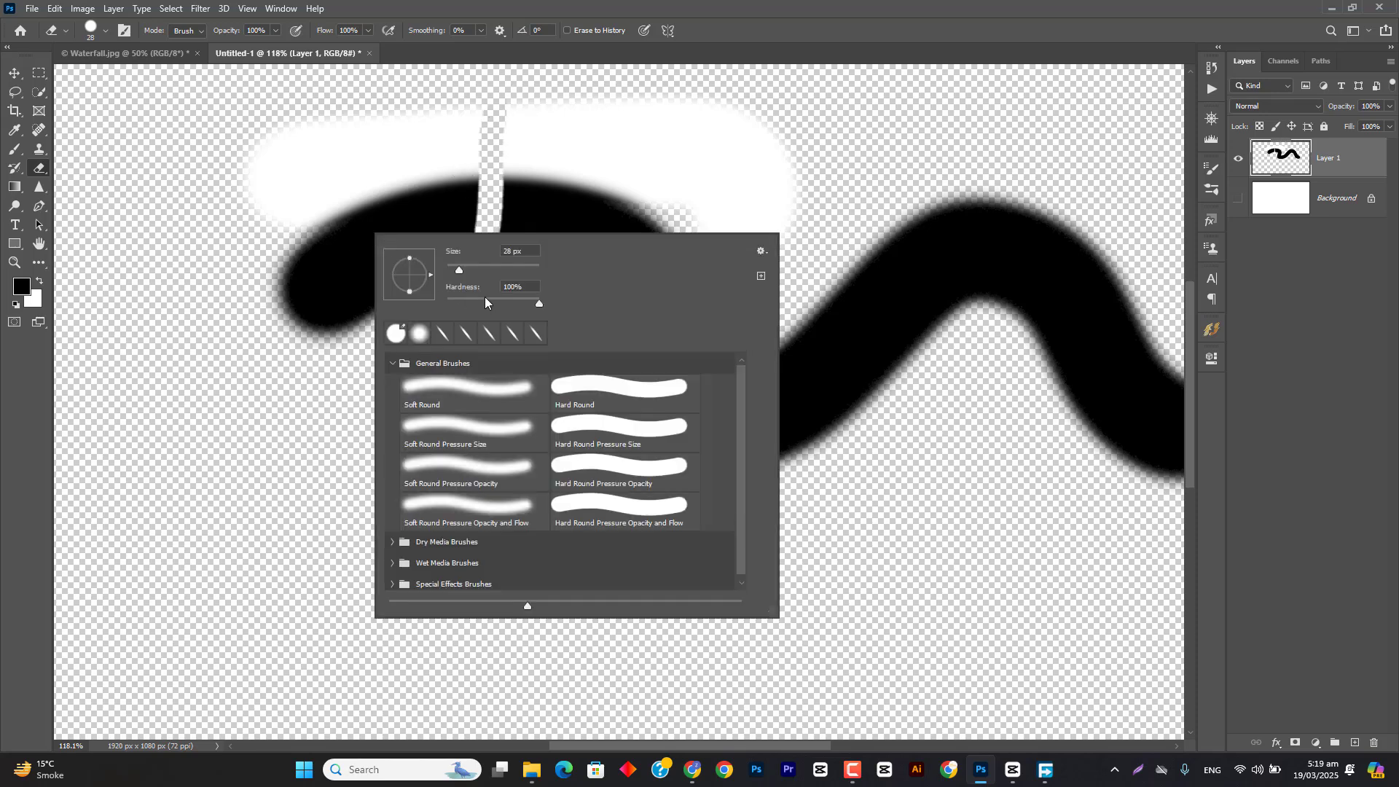
left_click(459, 305)
left_click(570, 49)
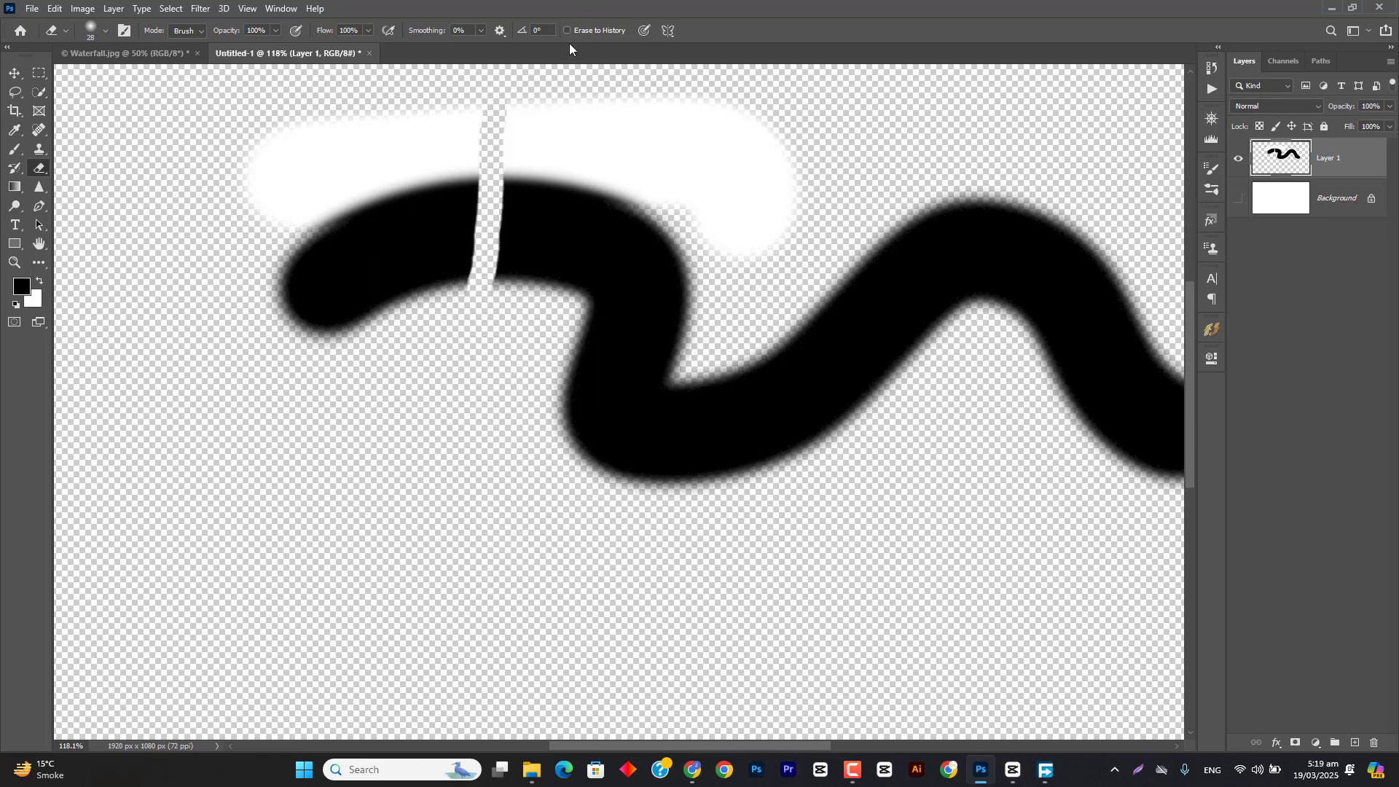
left_click_drag(408, 310, 432, 91)
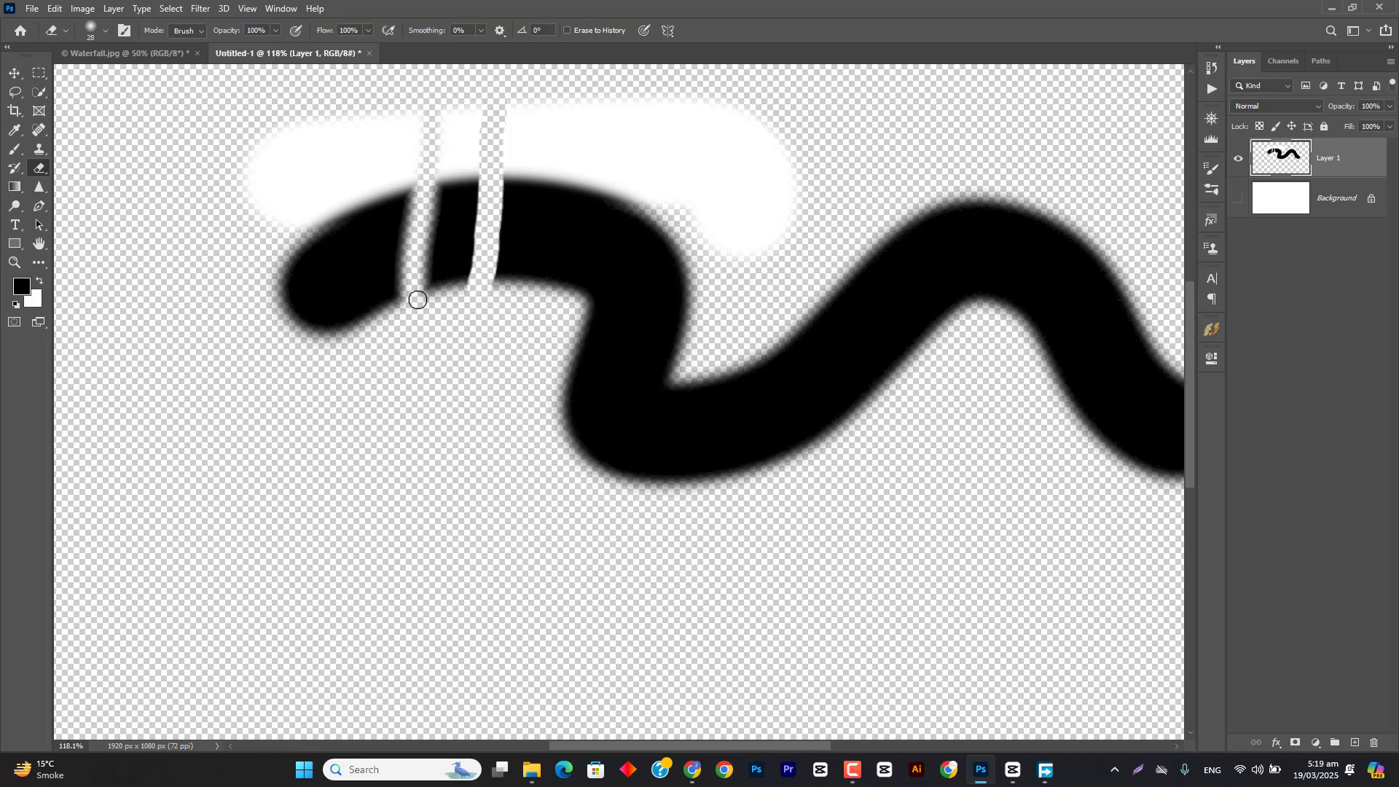
scroll(420, 291, "up", 2)
scroll(419, 292, "up", 3)
scroll(419, 291, "down", 5)
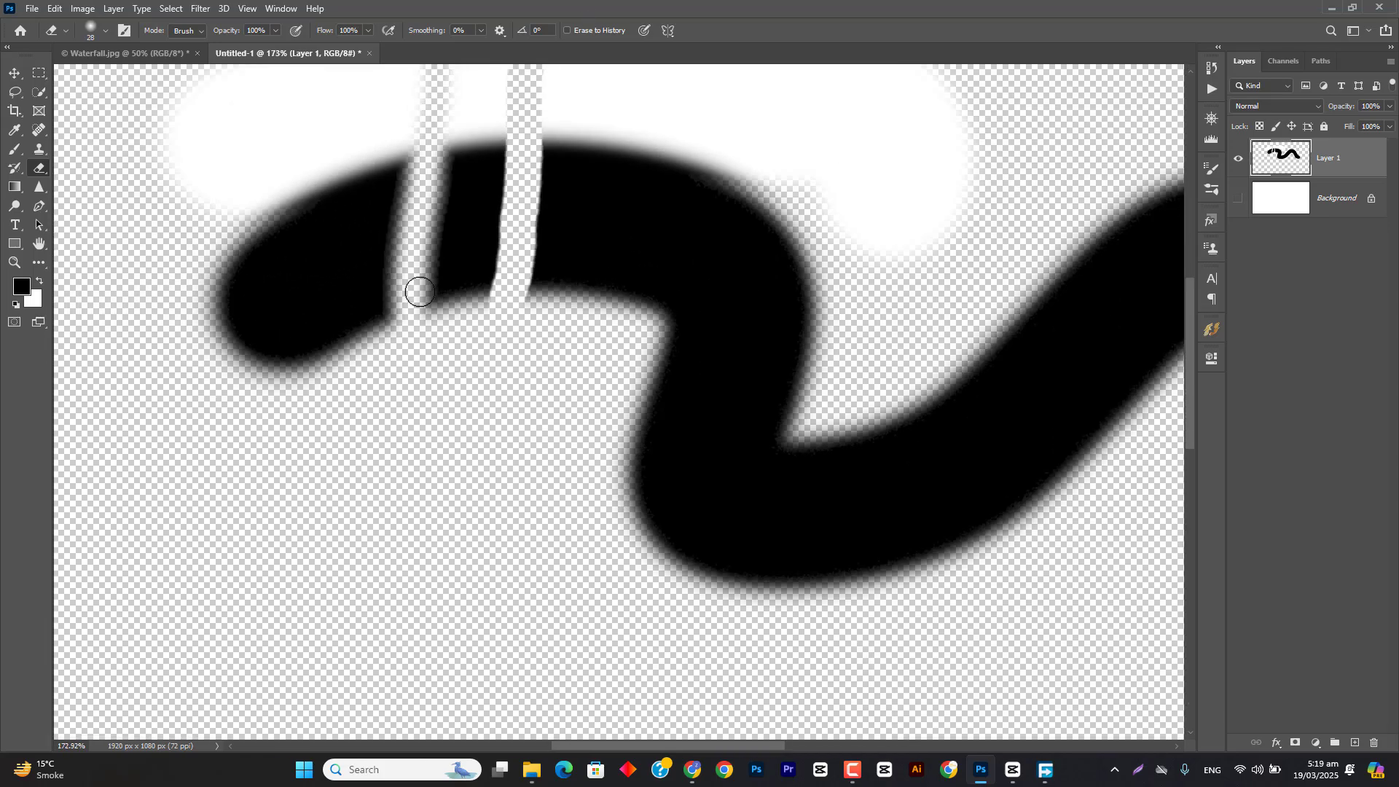
mouse_move(490, 369)
left_mouse_down()
mouse_move(579, 378)
mouse_move(593, 350)
mouse_move(818, 174)
left_mouse_up()
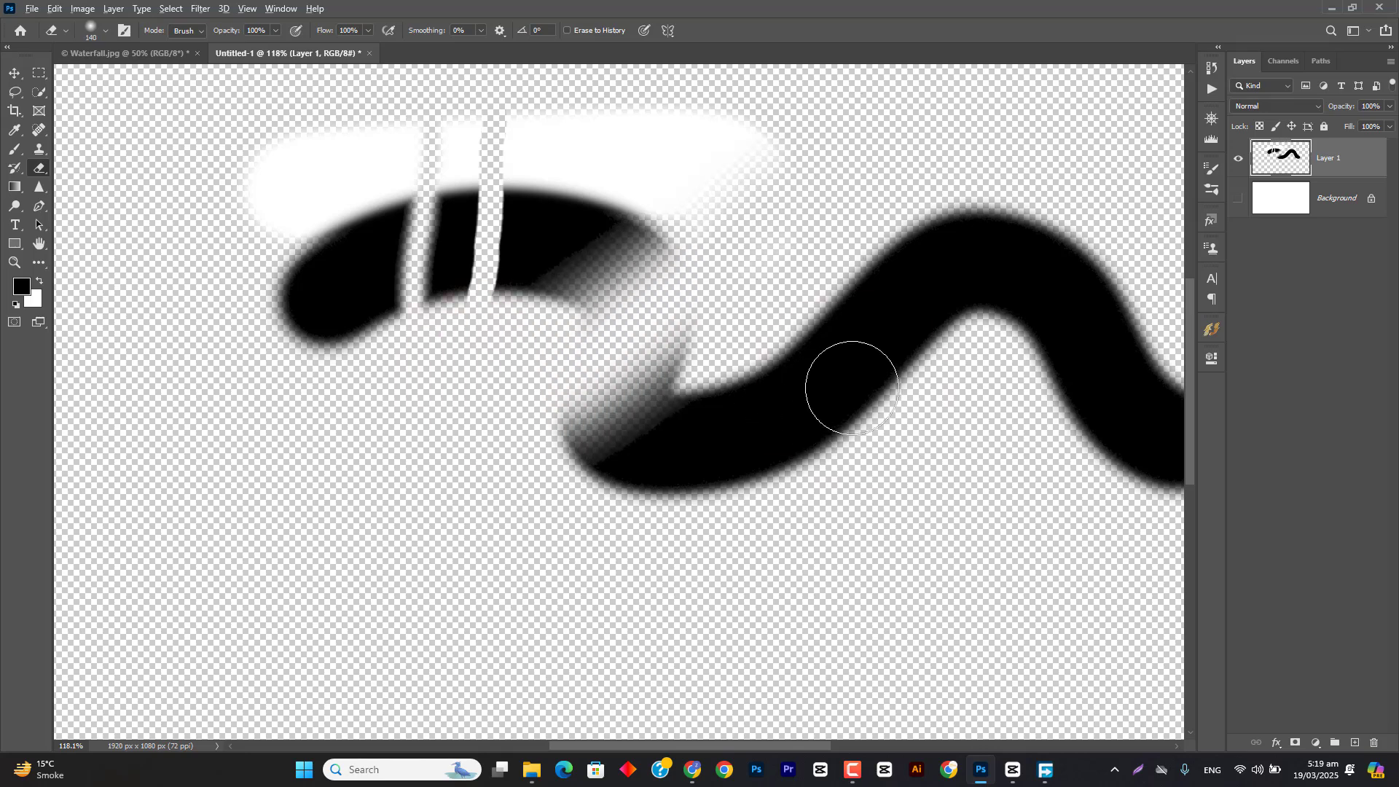
Step: Harden the eraser tip, cut wide gaps through the wavy black stroke, and erase all remaining paint from Layer 1
left_click_drag(850, 391, 849, 671)
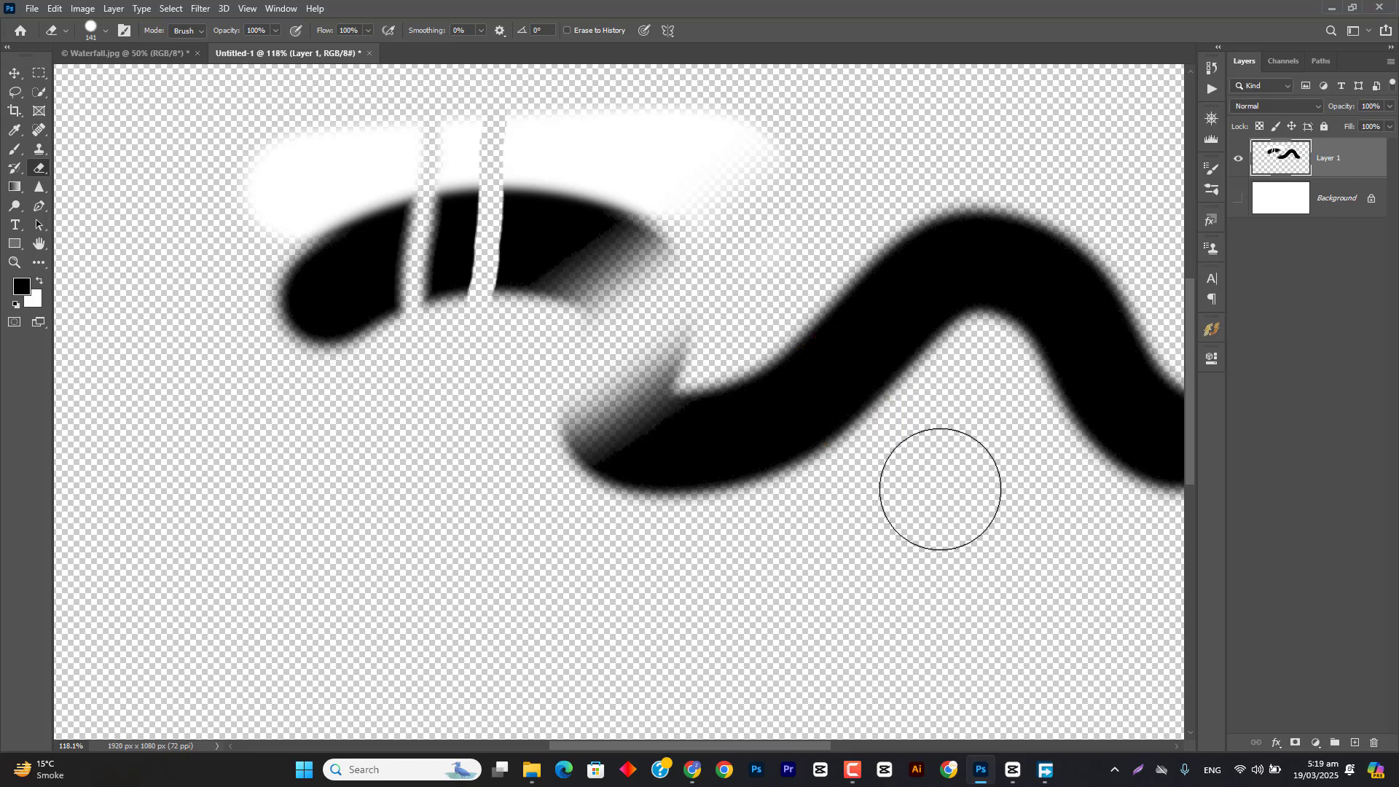
left_click_drag(931, 408, 924, 138)
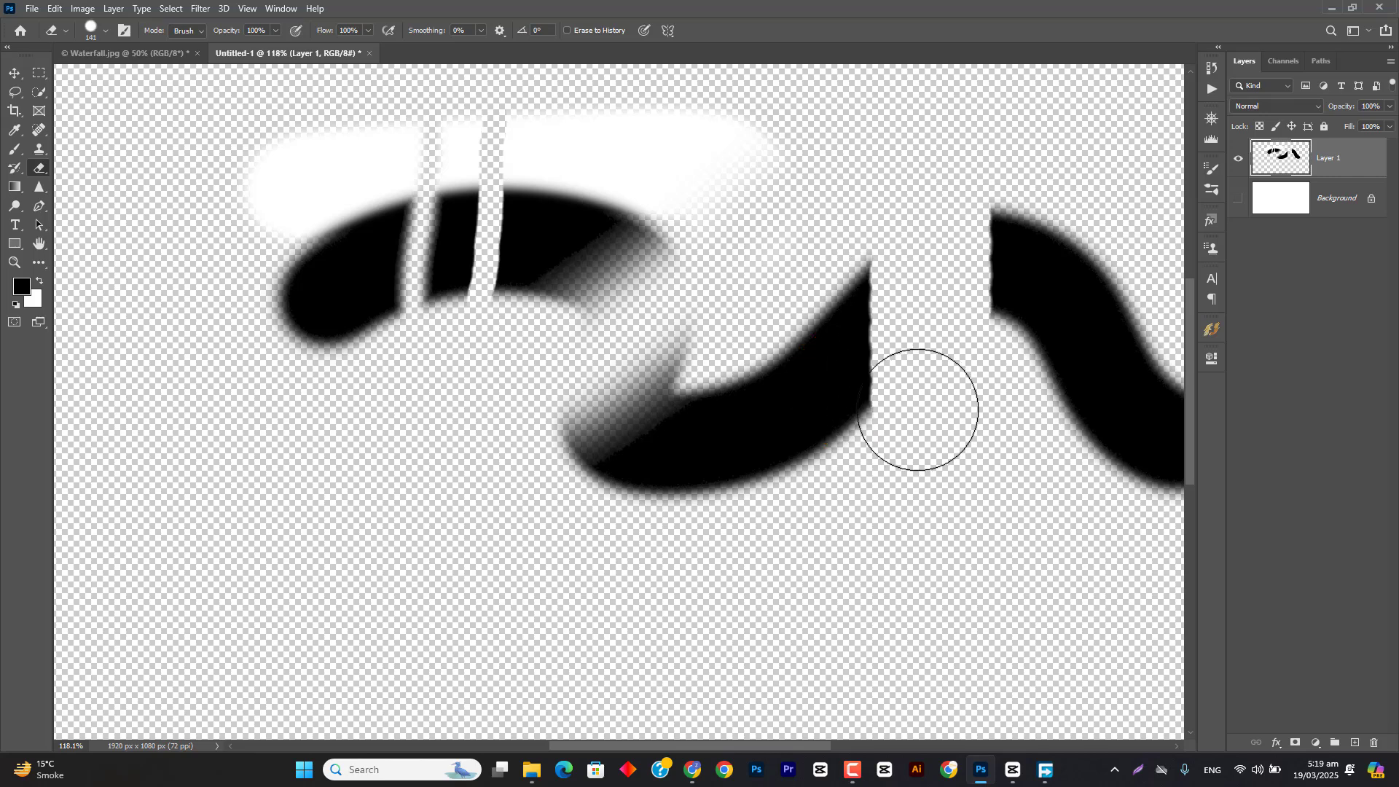
left_click_drag(917, 409, 920, 523)
left_click_drag(981, 399, 1128, 258)
key("ctrl+0")
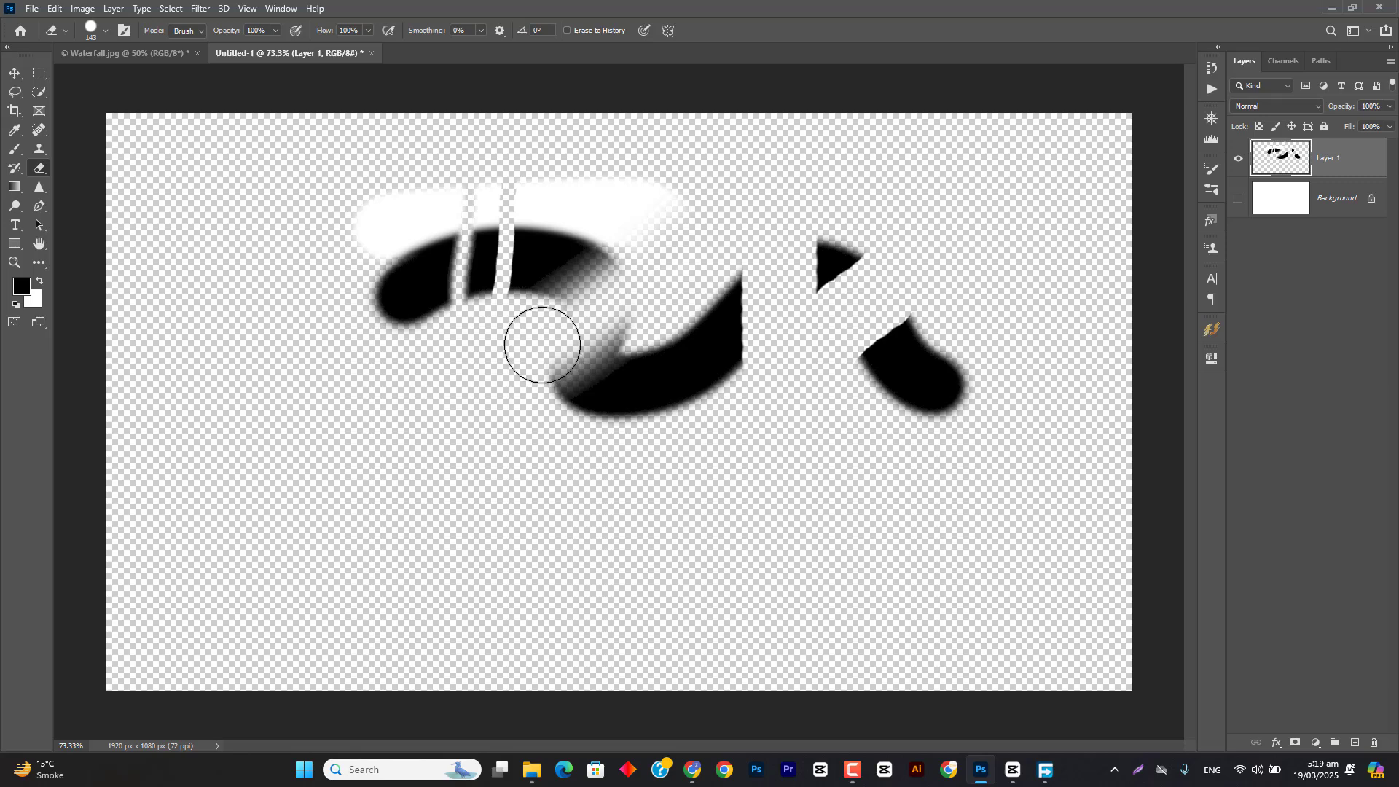
mouse_move(539, 340)
left_mouse_down()
mouse_move(462, 318)
mouse_move(408, 368)
mouse_move(346, 343)
mouse_move(345, 282)
mouse_move(482, 252)
mouse_move(647, 181)
mouse_move(658, 206)
mouse_move(537, 338)
mouse_move(464, 346)
mouse_move(561, 385)
mouse_move(561, 412)
mouse_move(717, 365)
mouse_move(847, 351)
mouse_move(785, 276)
mouse_move(913, 409)
mouse_move(851, 261)
mouse_move(886, 284)
left_mouse_up()
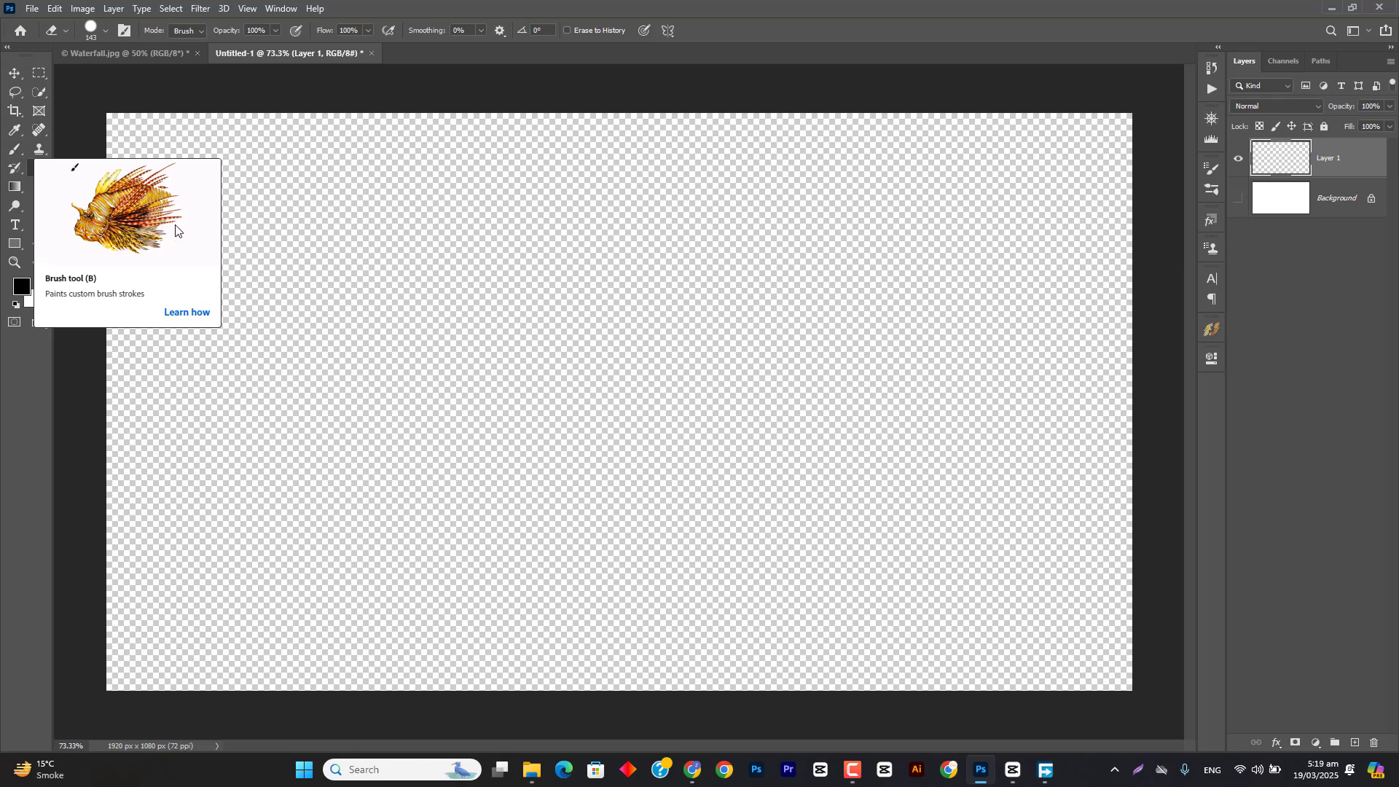
Step: Compare the tip options of the Eraser and Brush tools, enlarging the brush preset picker slightly
right_click(496, 178)
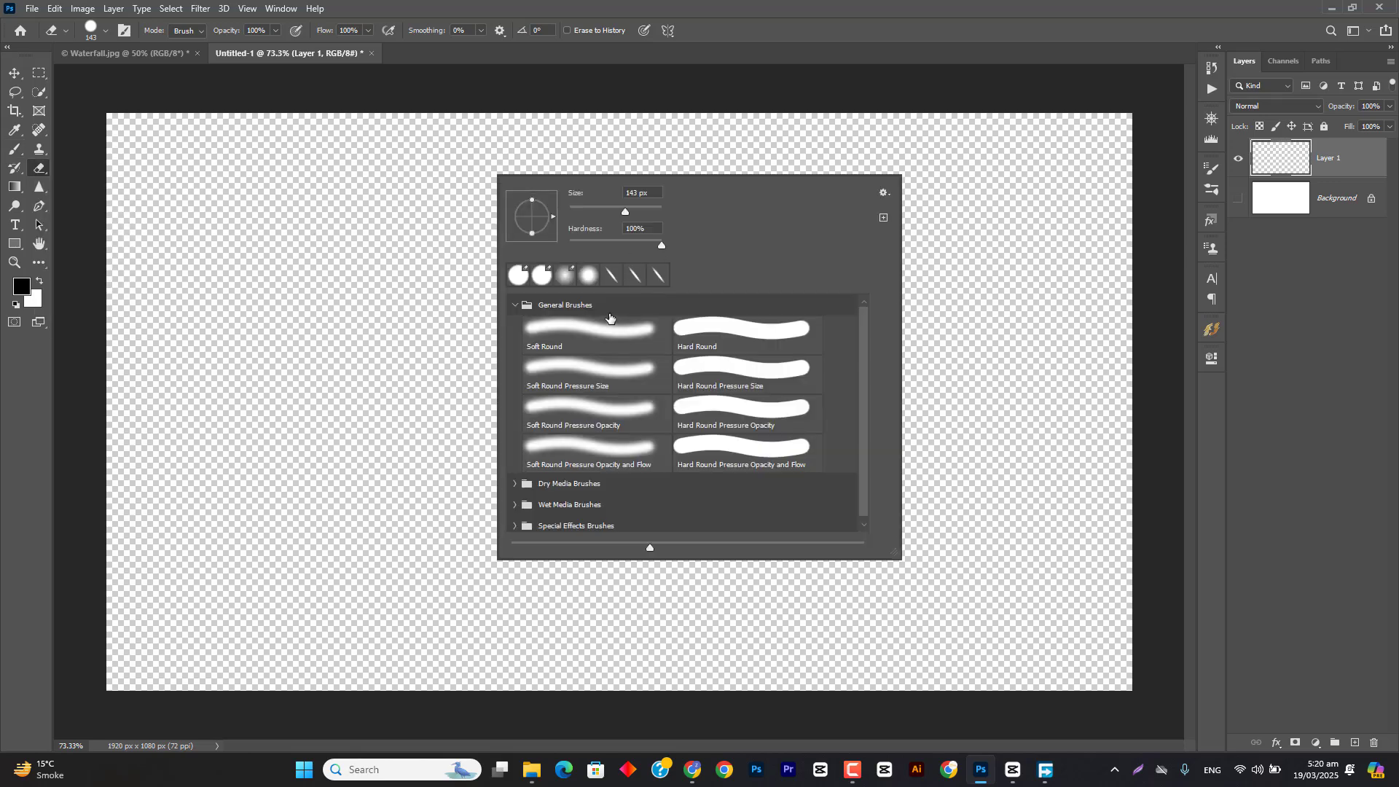
left_click(748, 4)
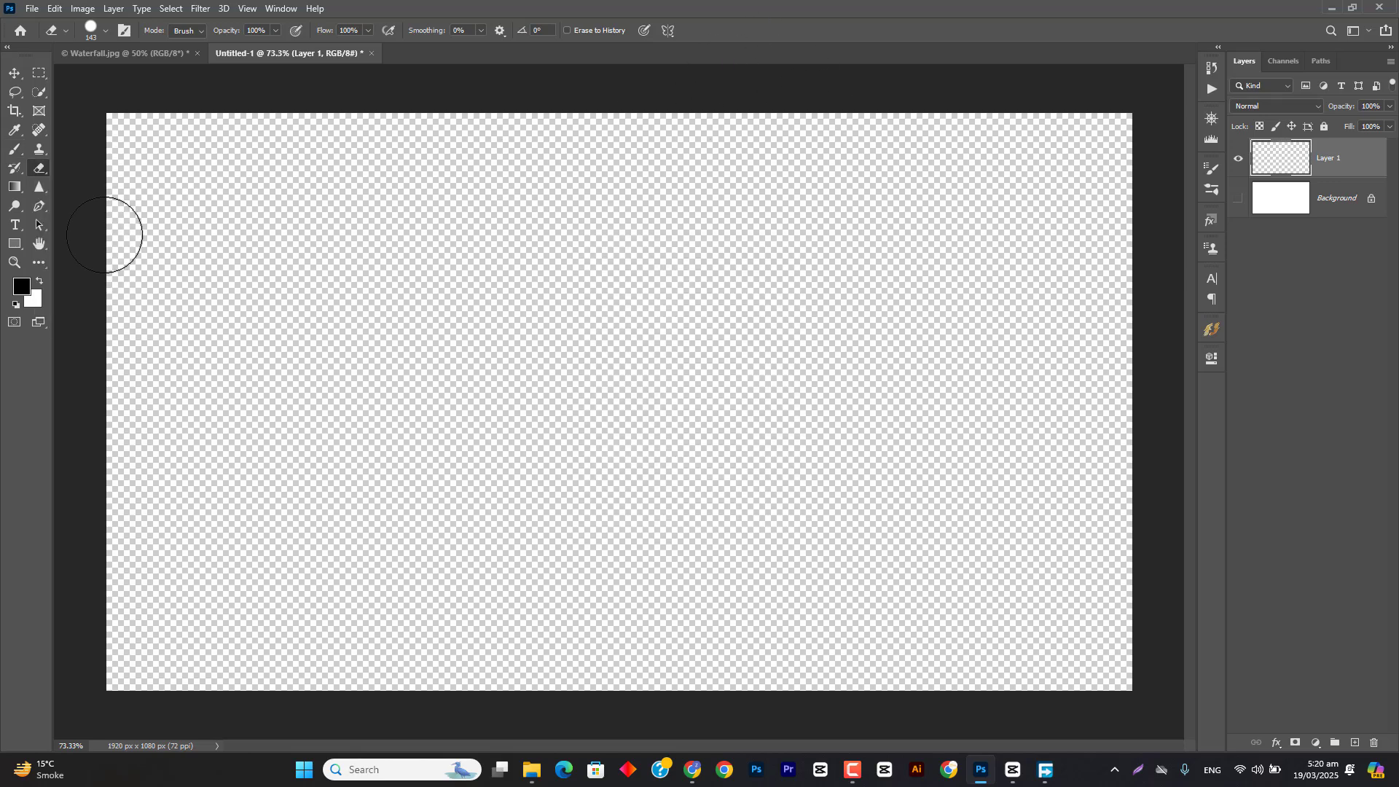
left_click(16, 149)
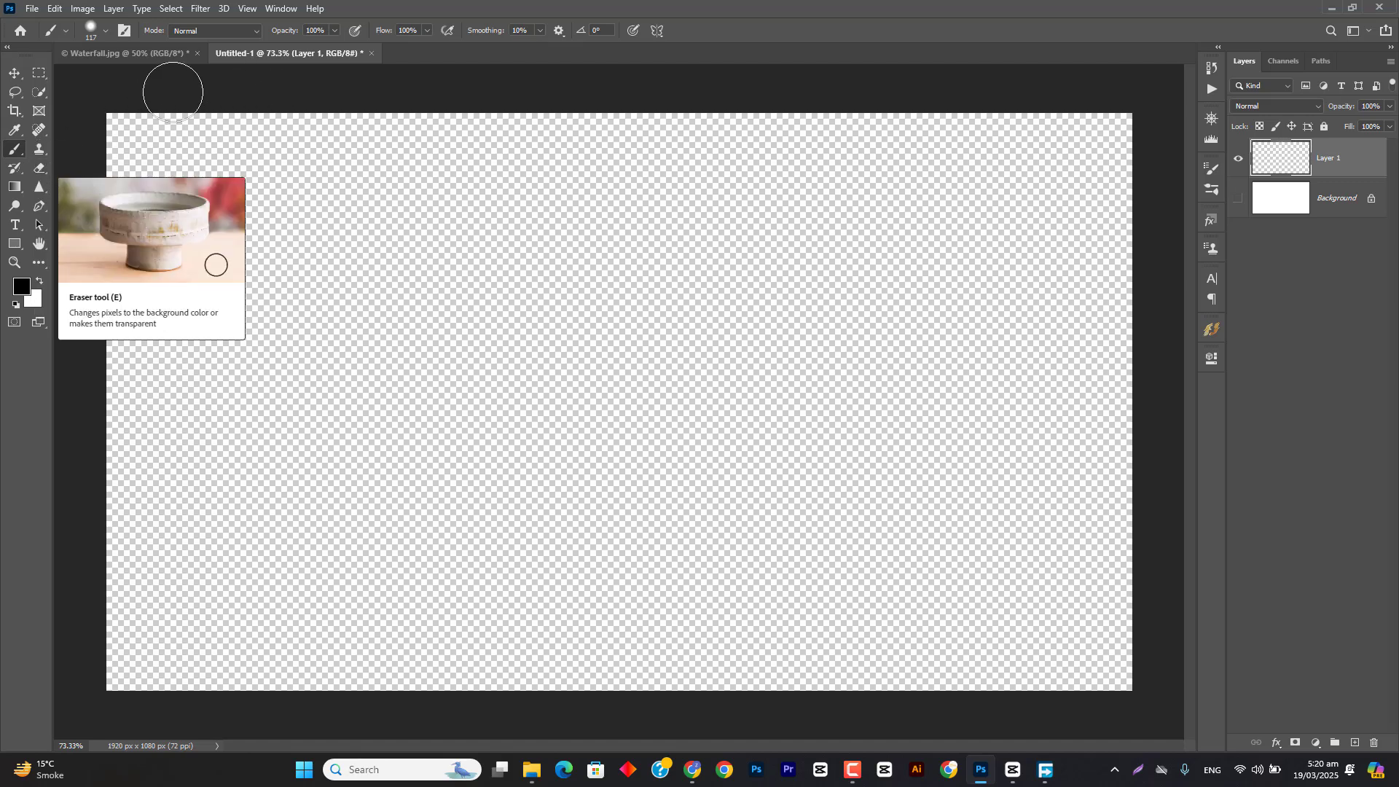
right_click(16, 151)
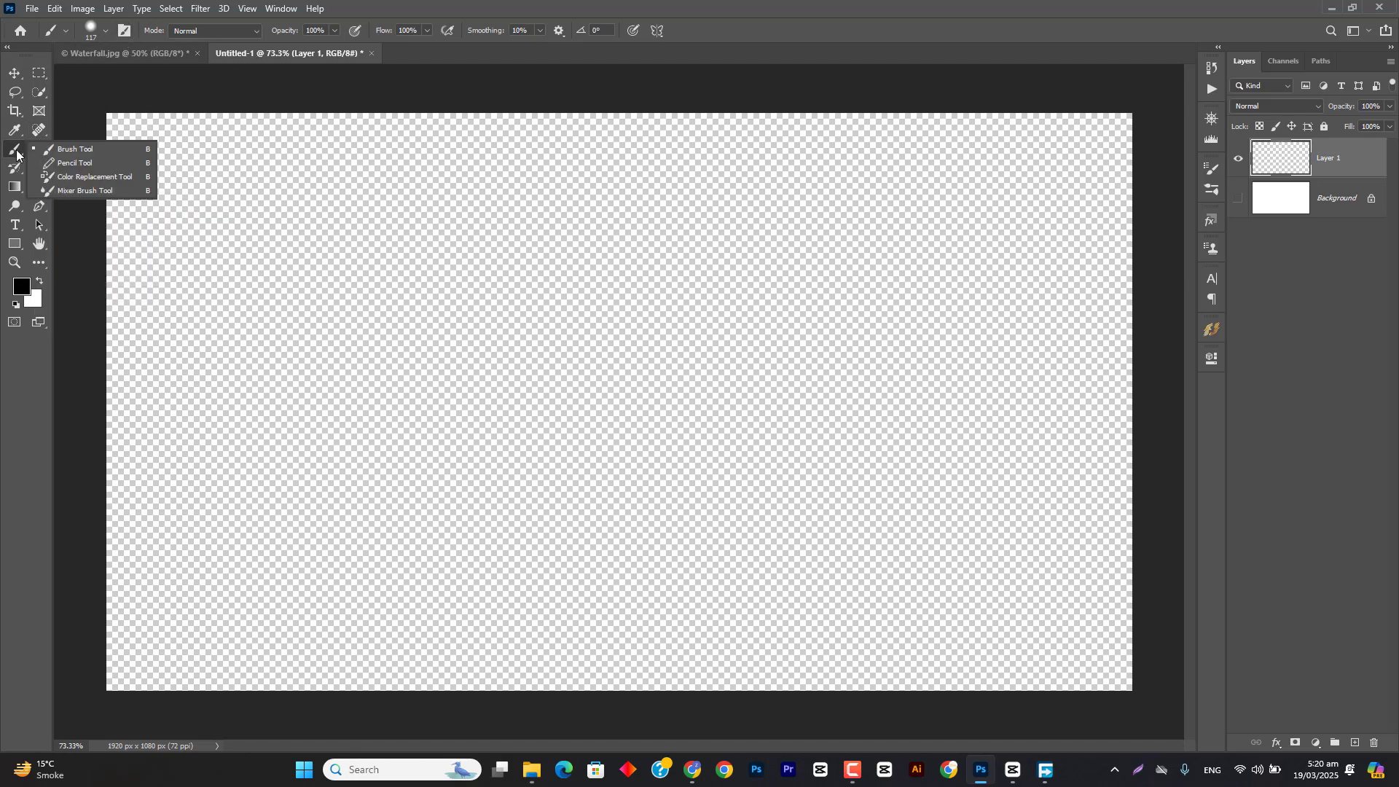
left_click(106, 29)
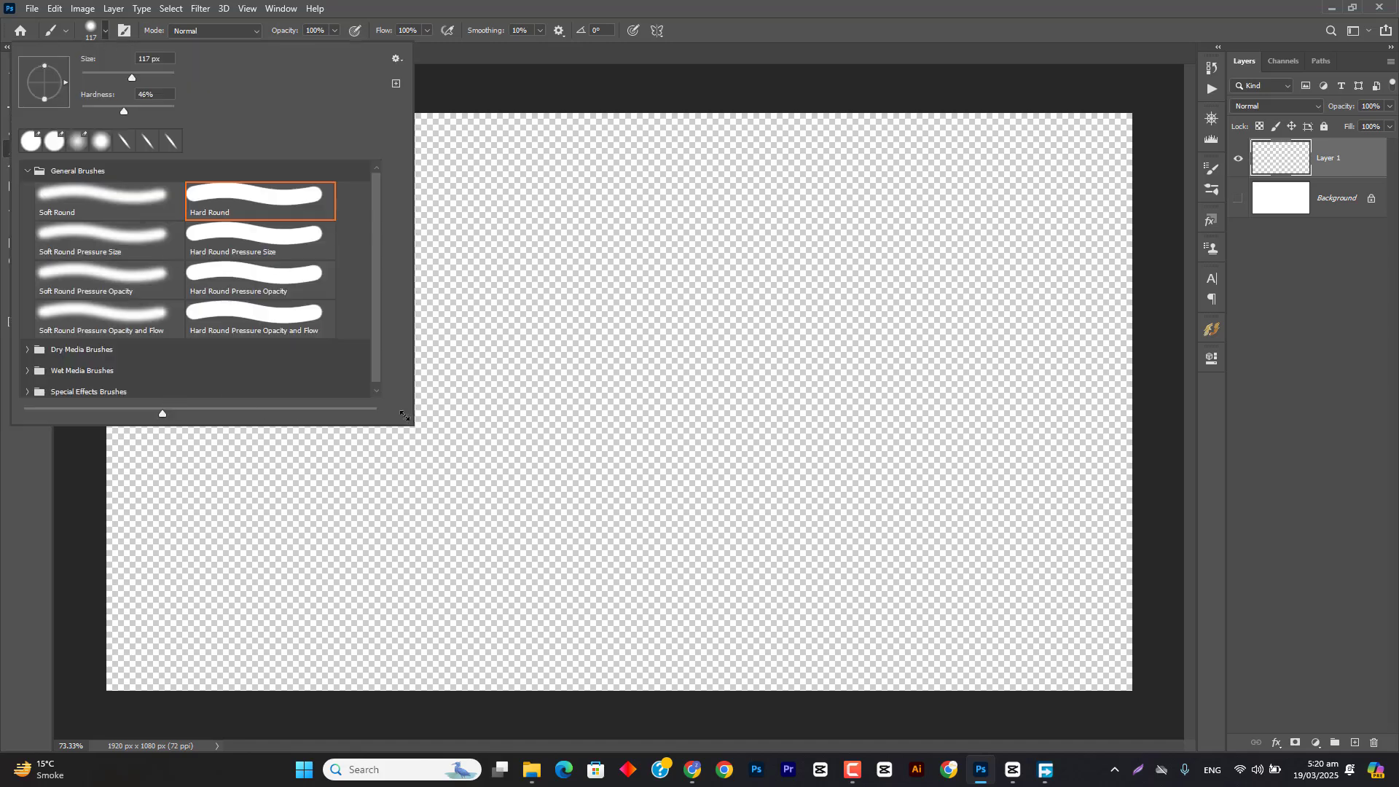
mouse_move(404, 415)
left_mouse_down()
mouse_move(416, 522)
mouse_move(414, 405)
mouse_move(428, 445)
left_mouse_up()
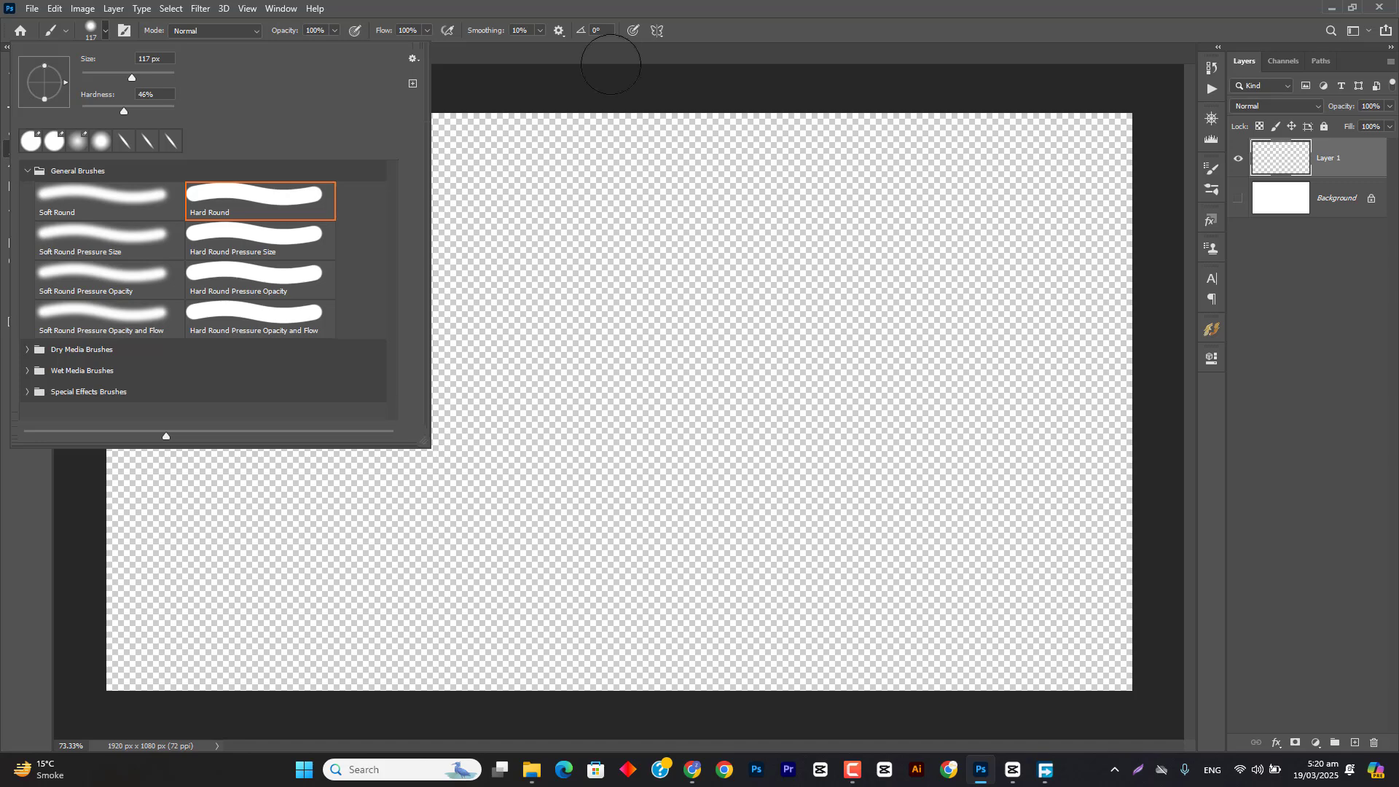
left_click(633, 4)
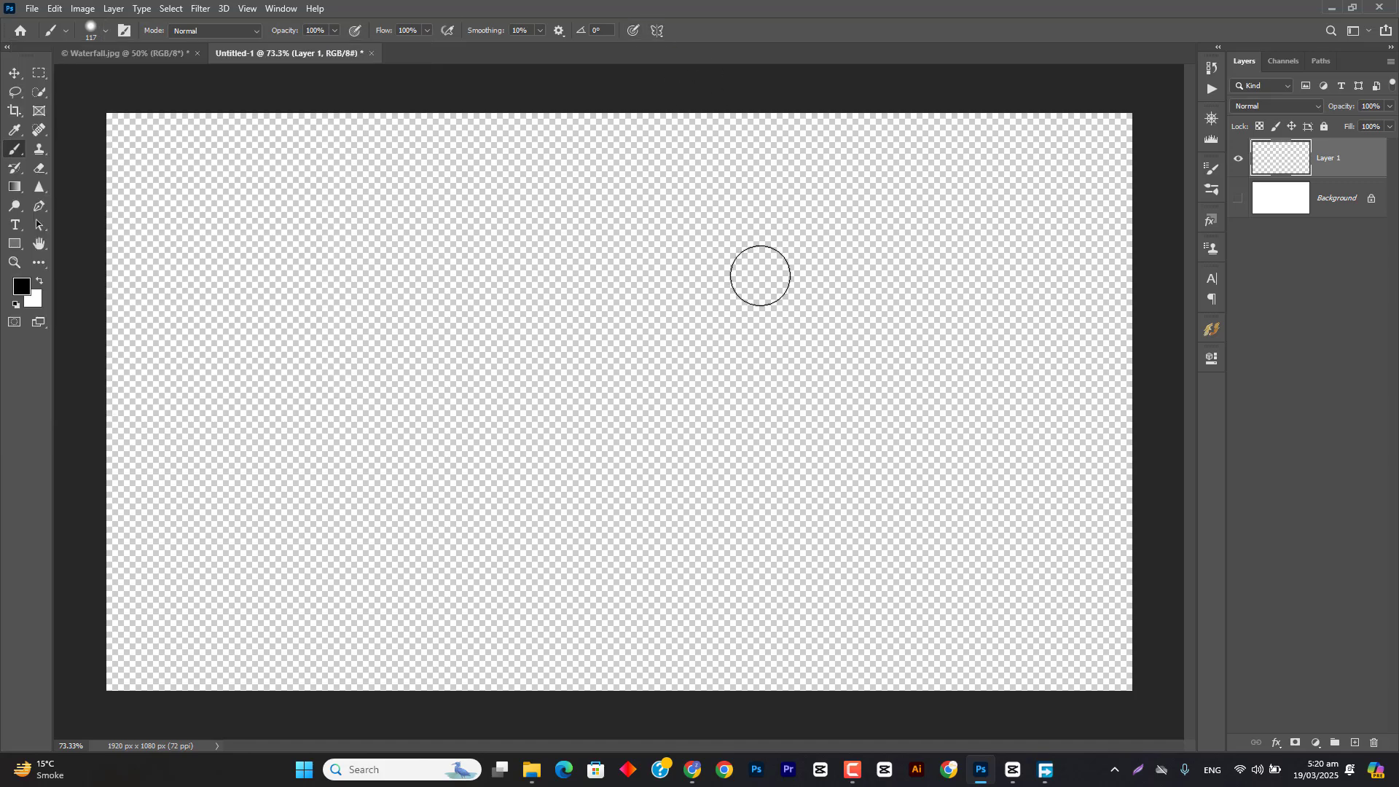
Step: Switch to the Waterfall.jpg document and select the Background Eraser Tool
left_click(143, 51)
left_click(38, 169)
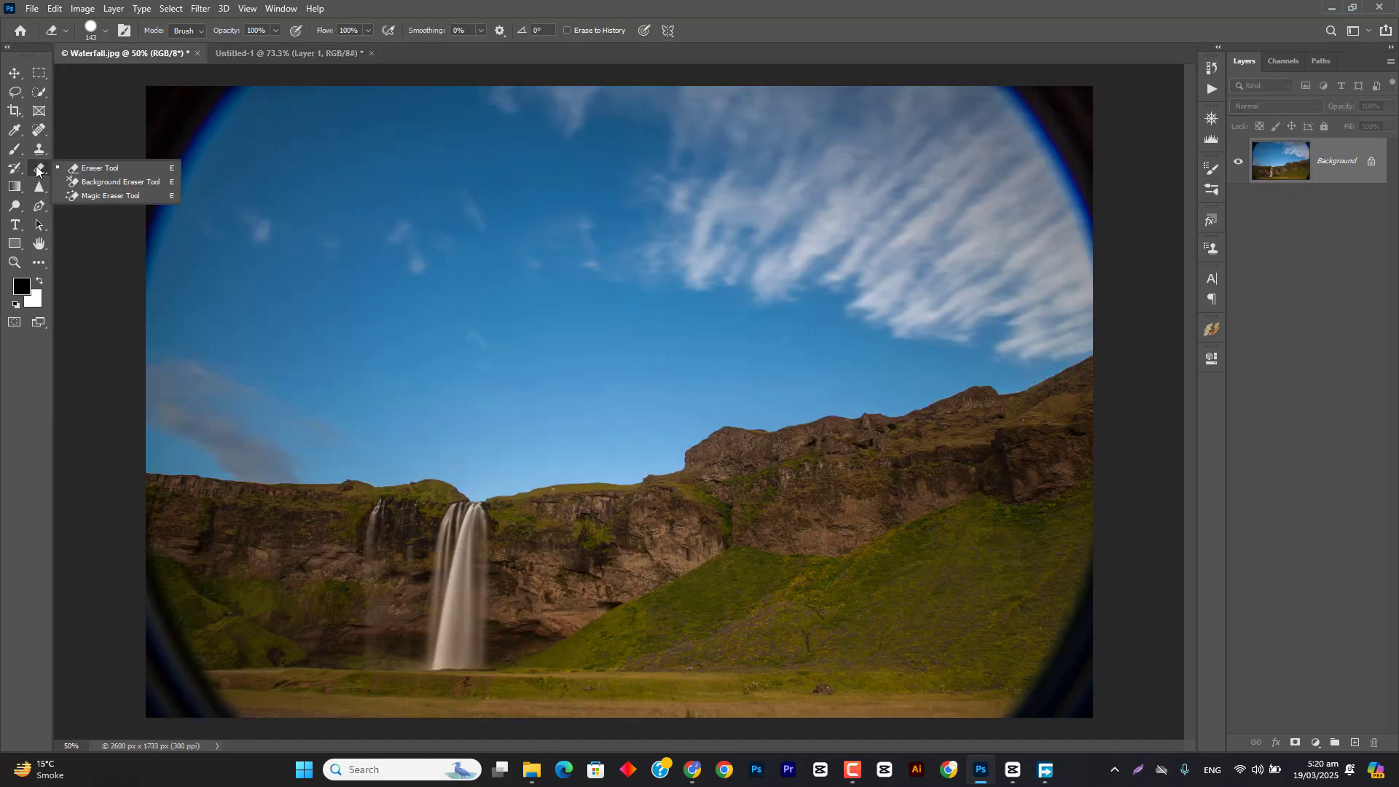
left_click(99, 186)
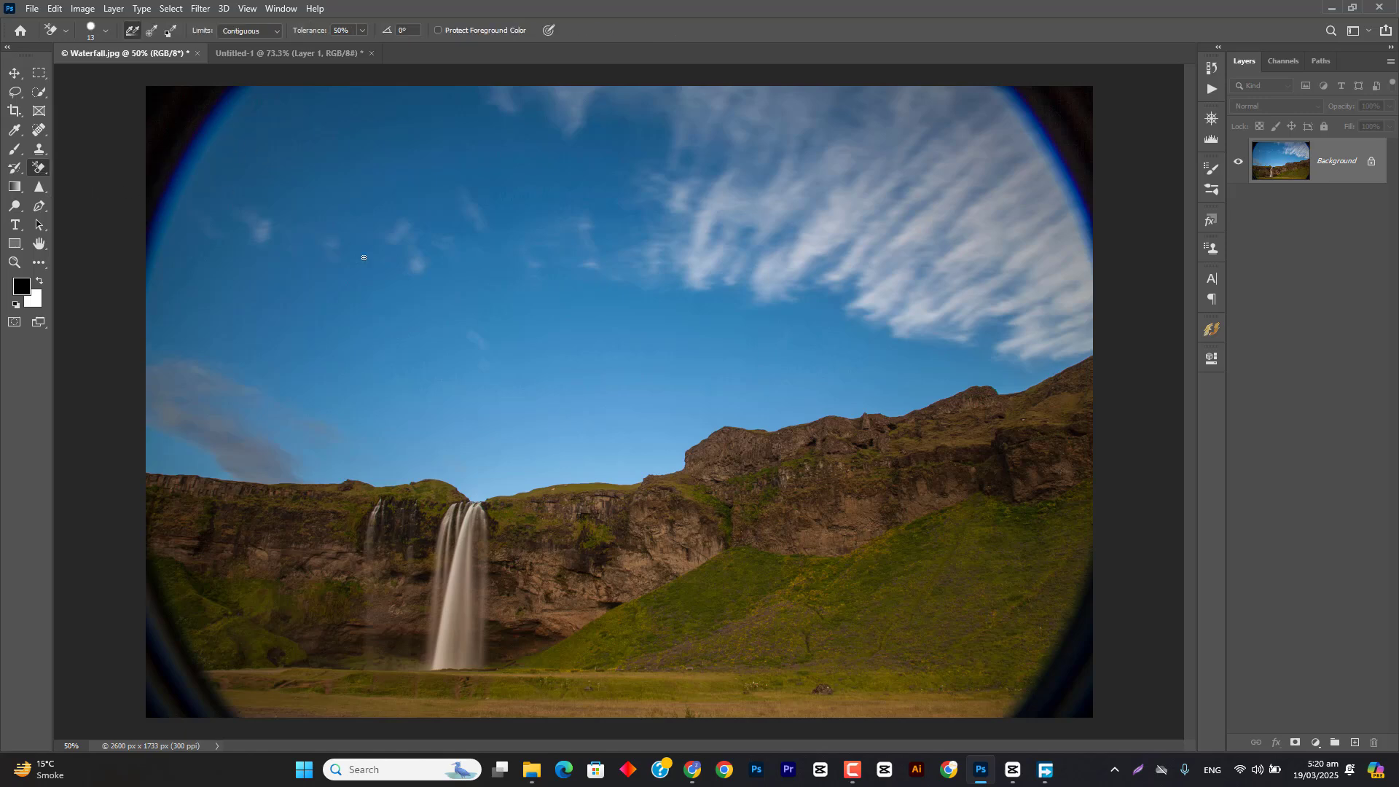
Step: Enlarge the Background Eraser tip to 205 px and take a rectangular screen snip of the sky area around it
left_click_drag(556, 371, 598, 374)
key("super+shift+s")
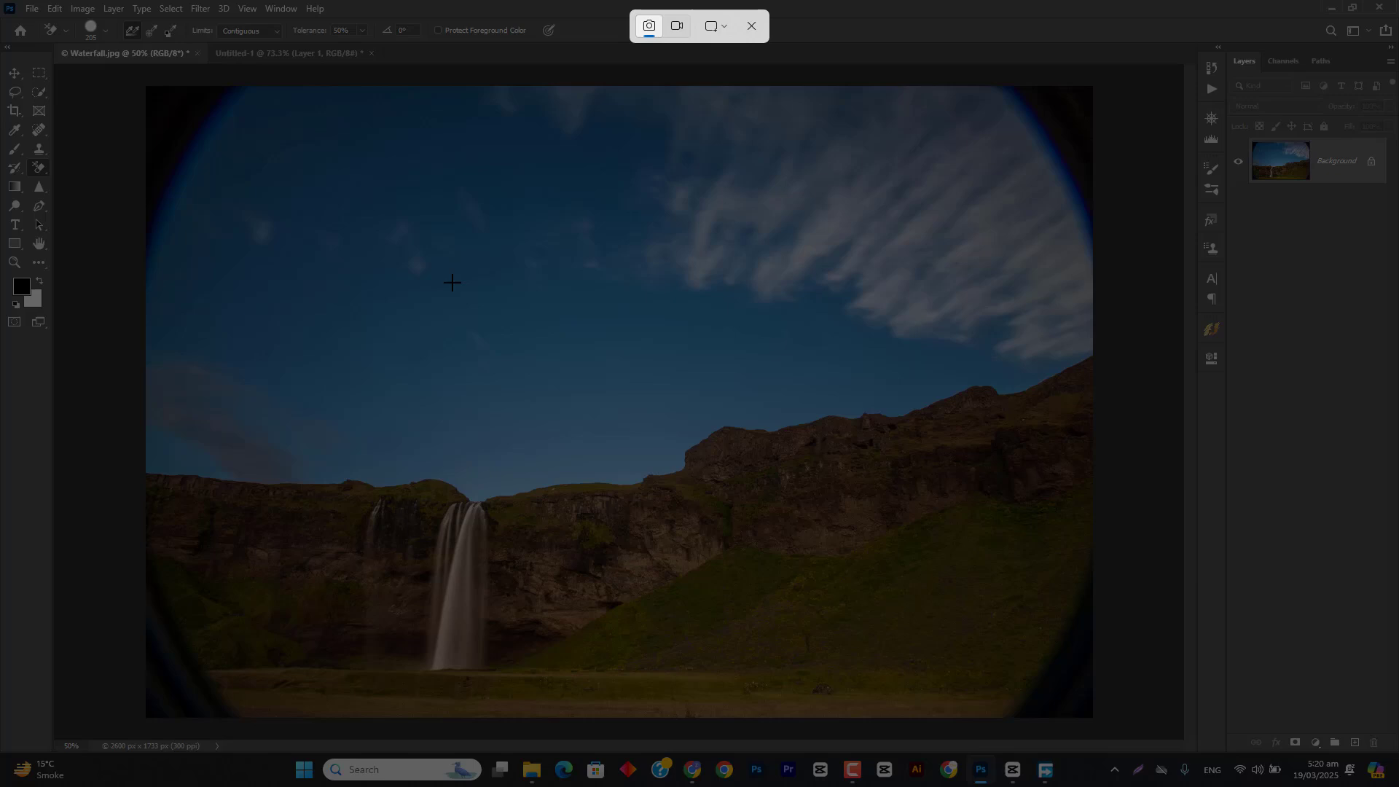
left_click_drag(410, 258, 623, 477)
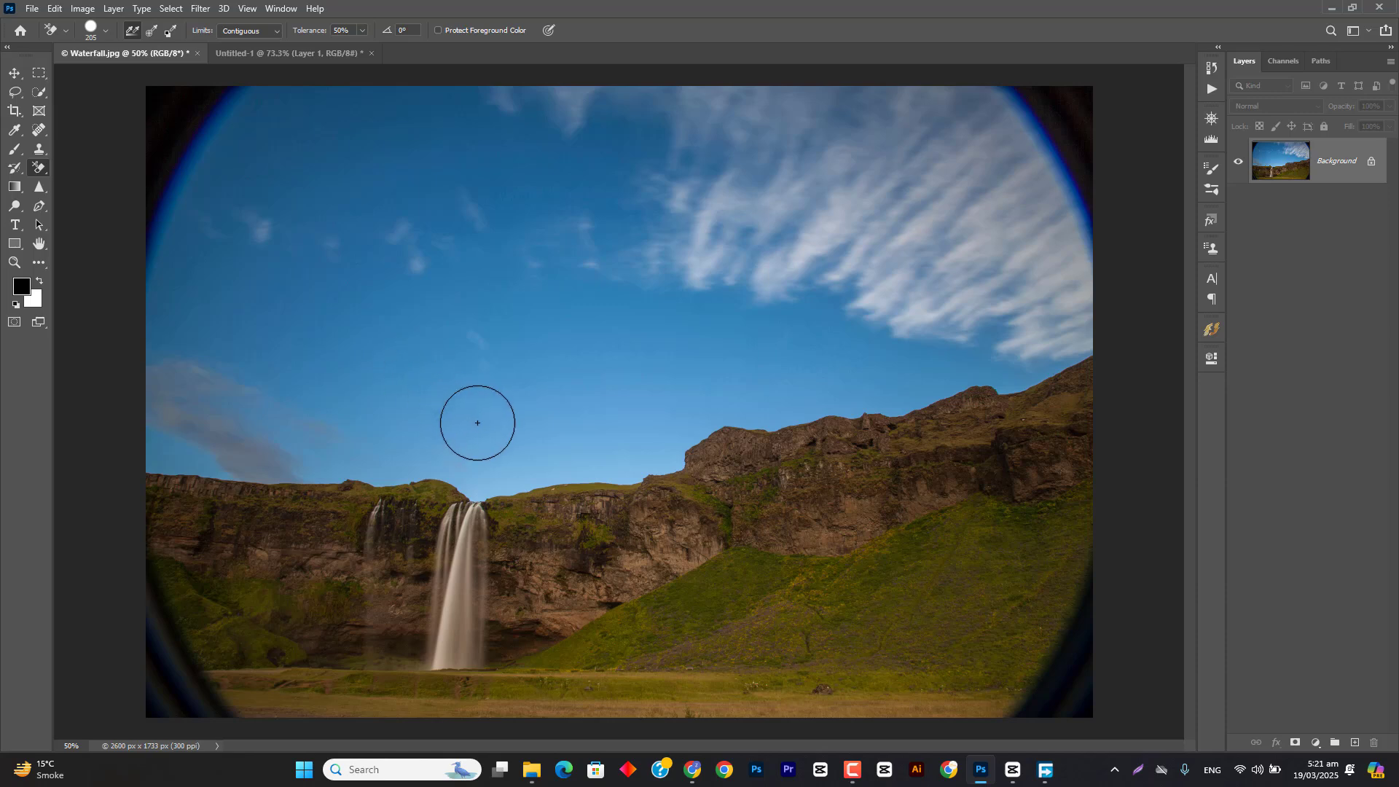
Step: Erase a circular patch of sky directly above the waterfall's crest with the Background Eraser
left_click(477, 484)
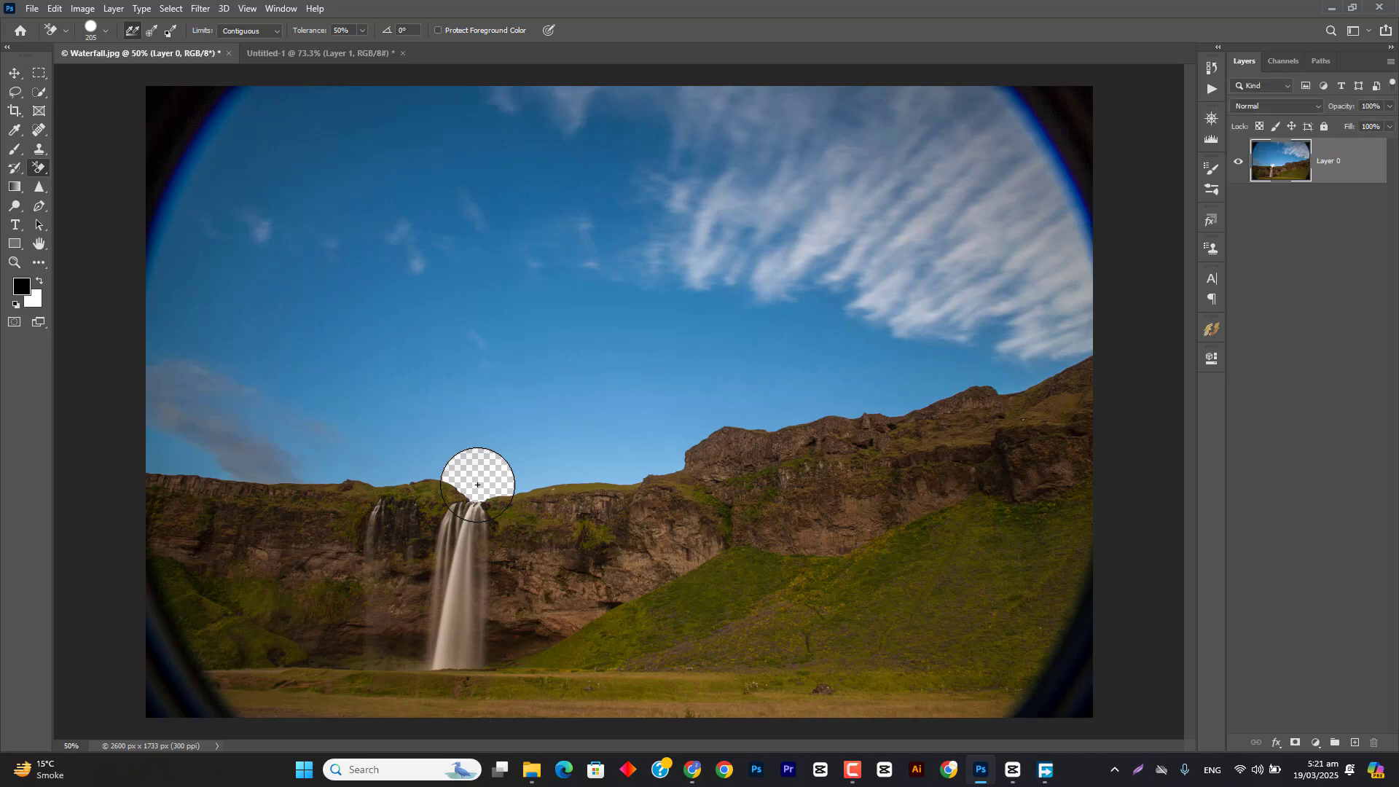
scroll(477, 485, "up", 5)
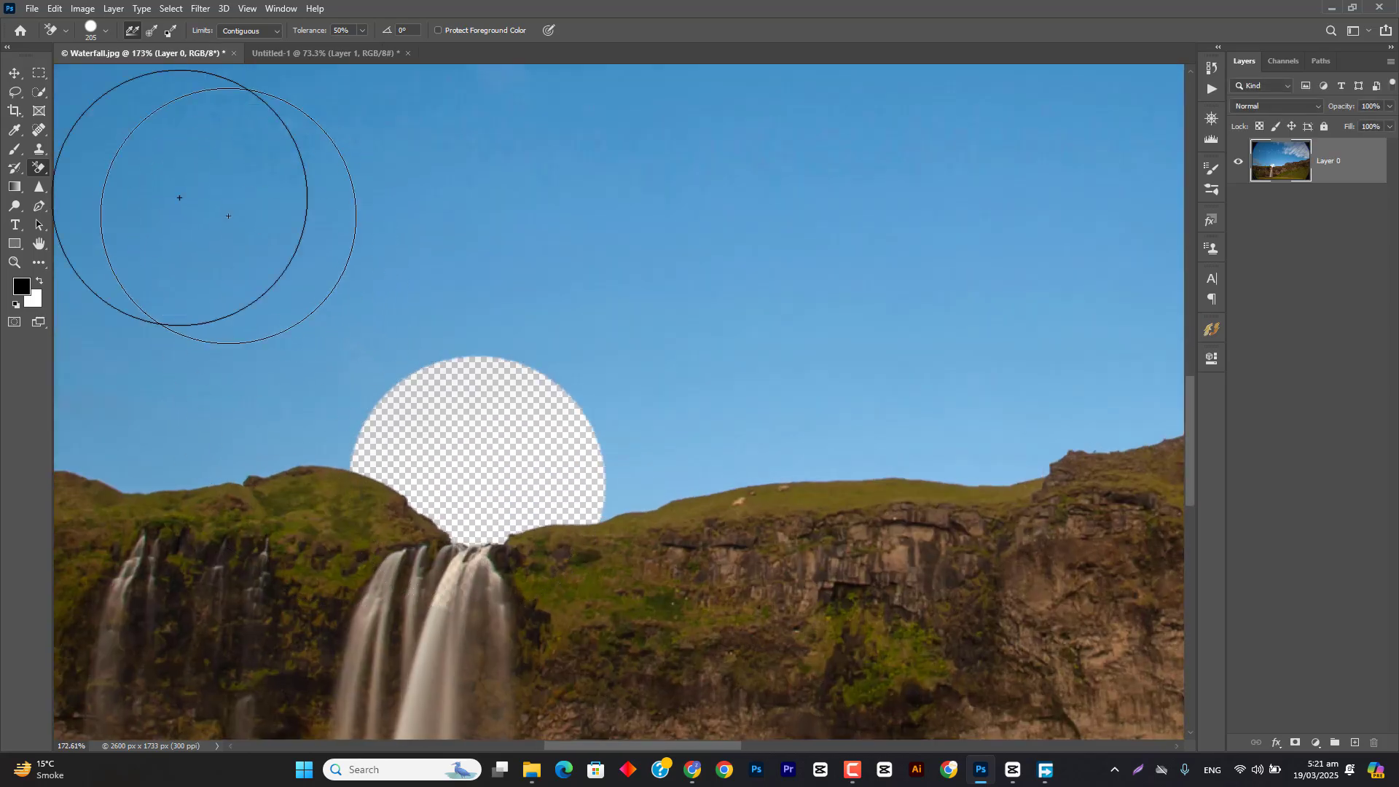
left_click(14, 73)
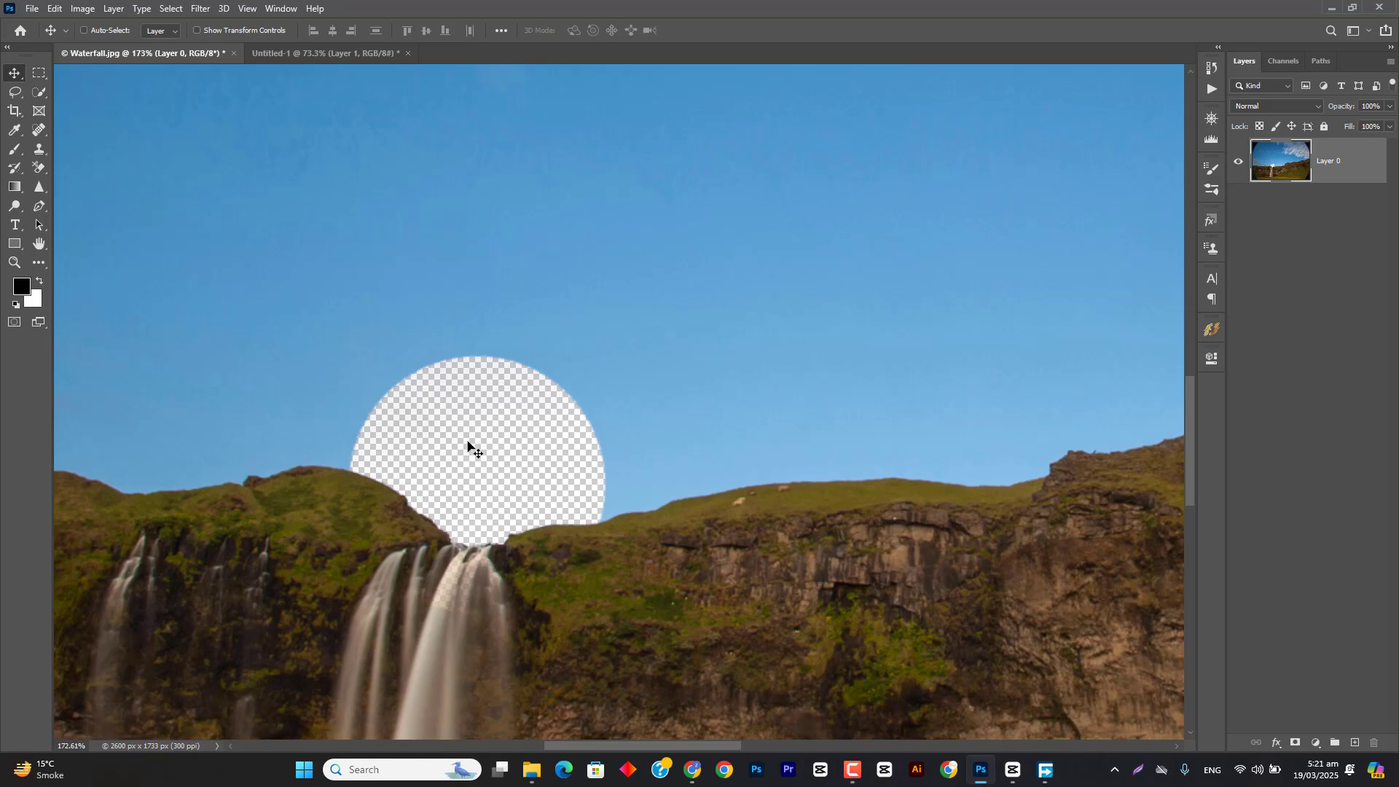
Step: Add a text layer containing a single plus sign in the sky above the erased patch
left_click(16, 226)
left_click(563, 192)
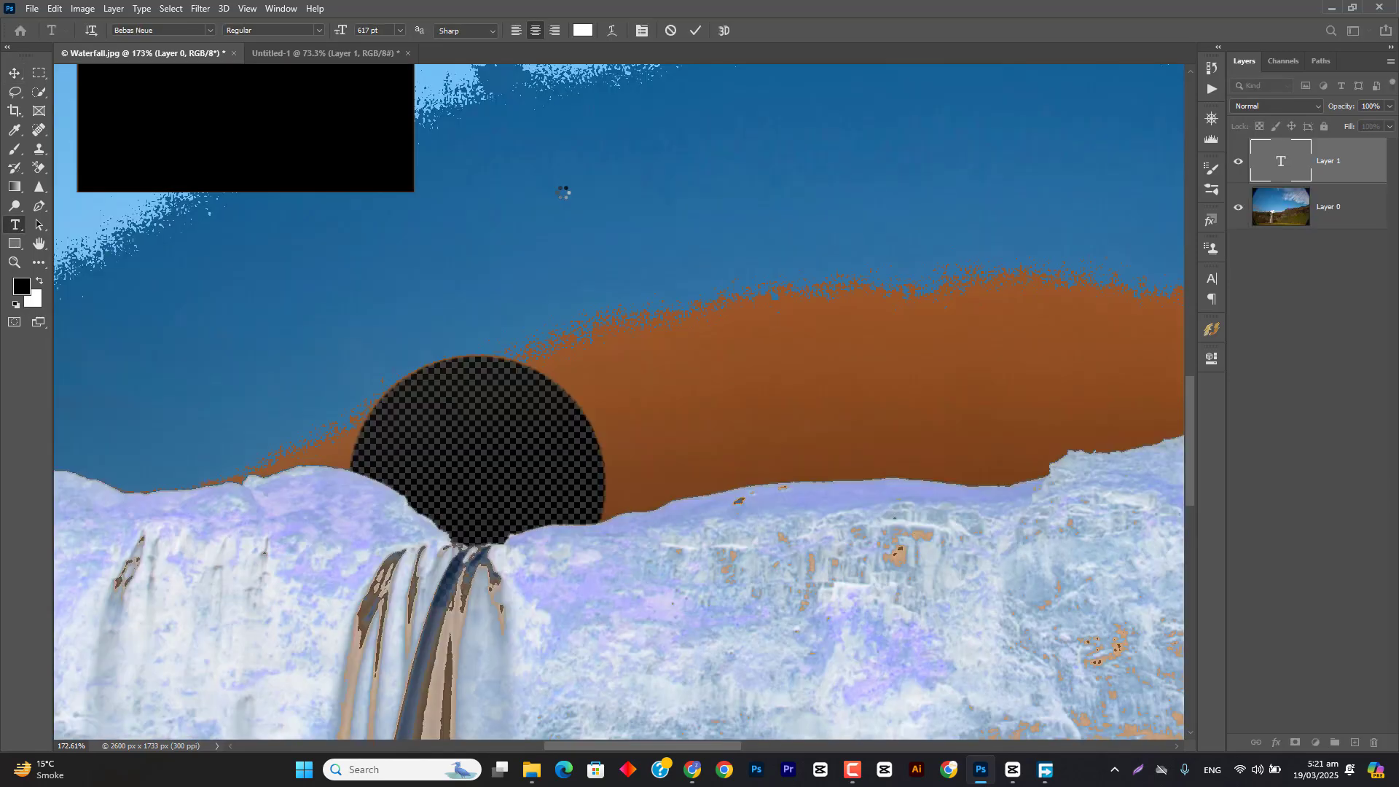
key("BackSpace")
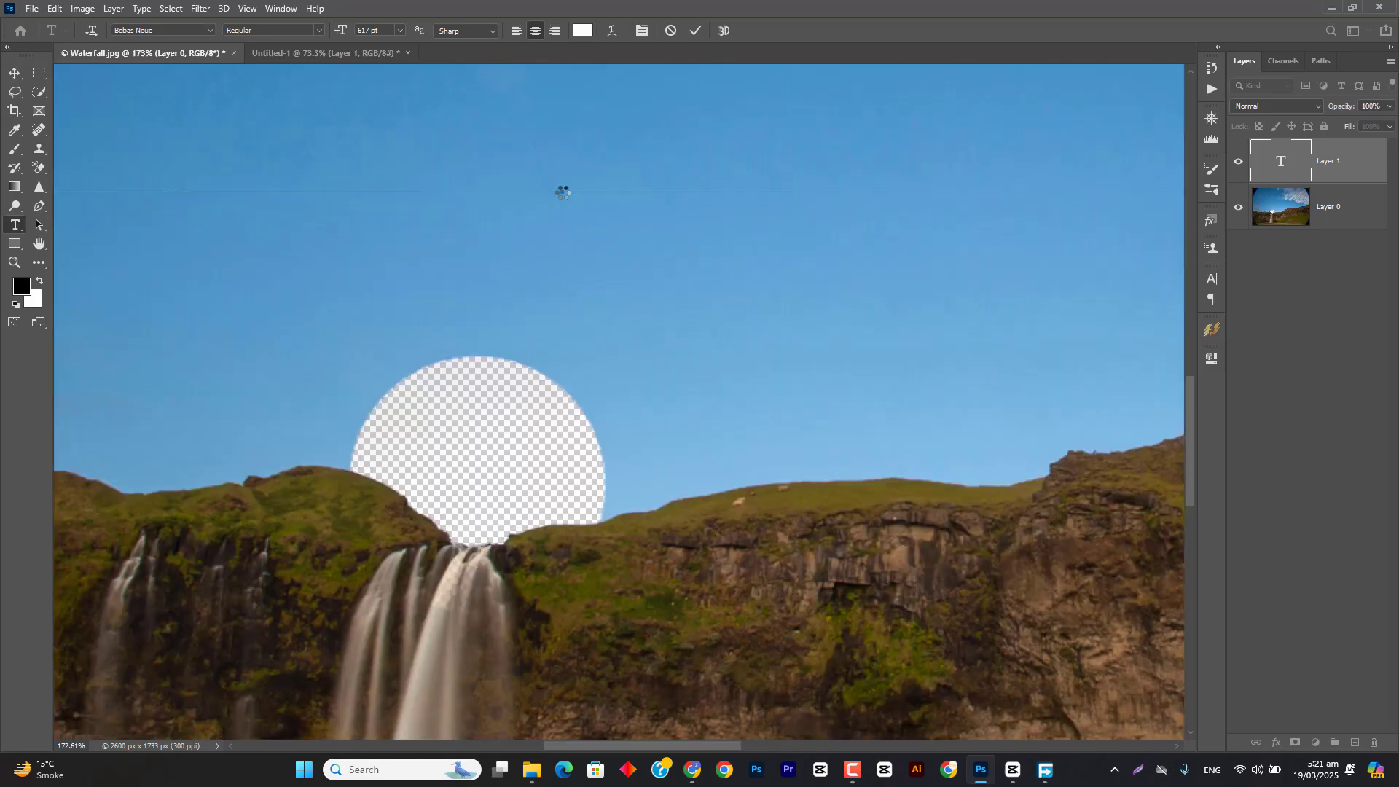
key("Escape")
key("v")
Step: Scale the plus sign down to a small marker and place it inside the erased patch above the waterfall
key("ctrl+minus")
key("ctrl+minus")
key("ctrl+minus")
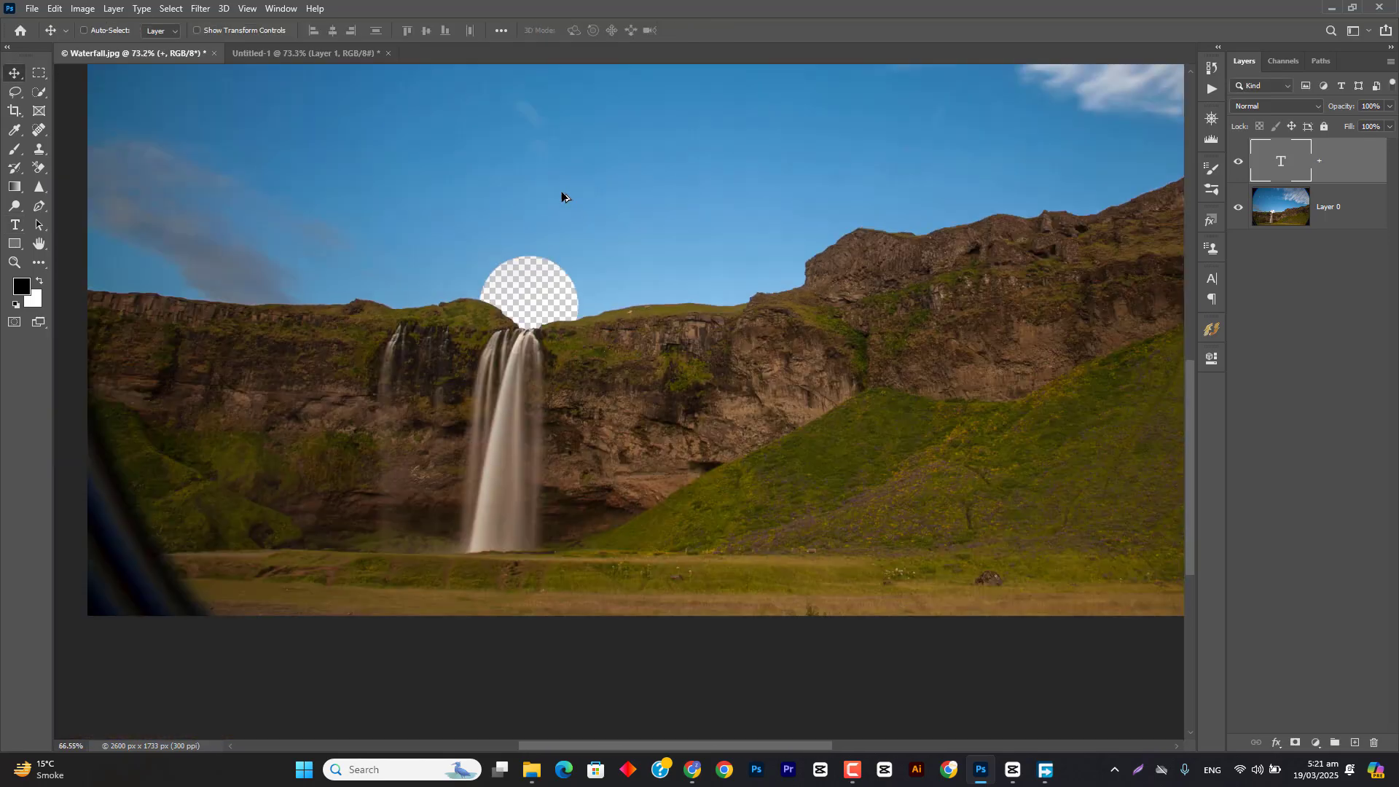
key("ctrl+t")
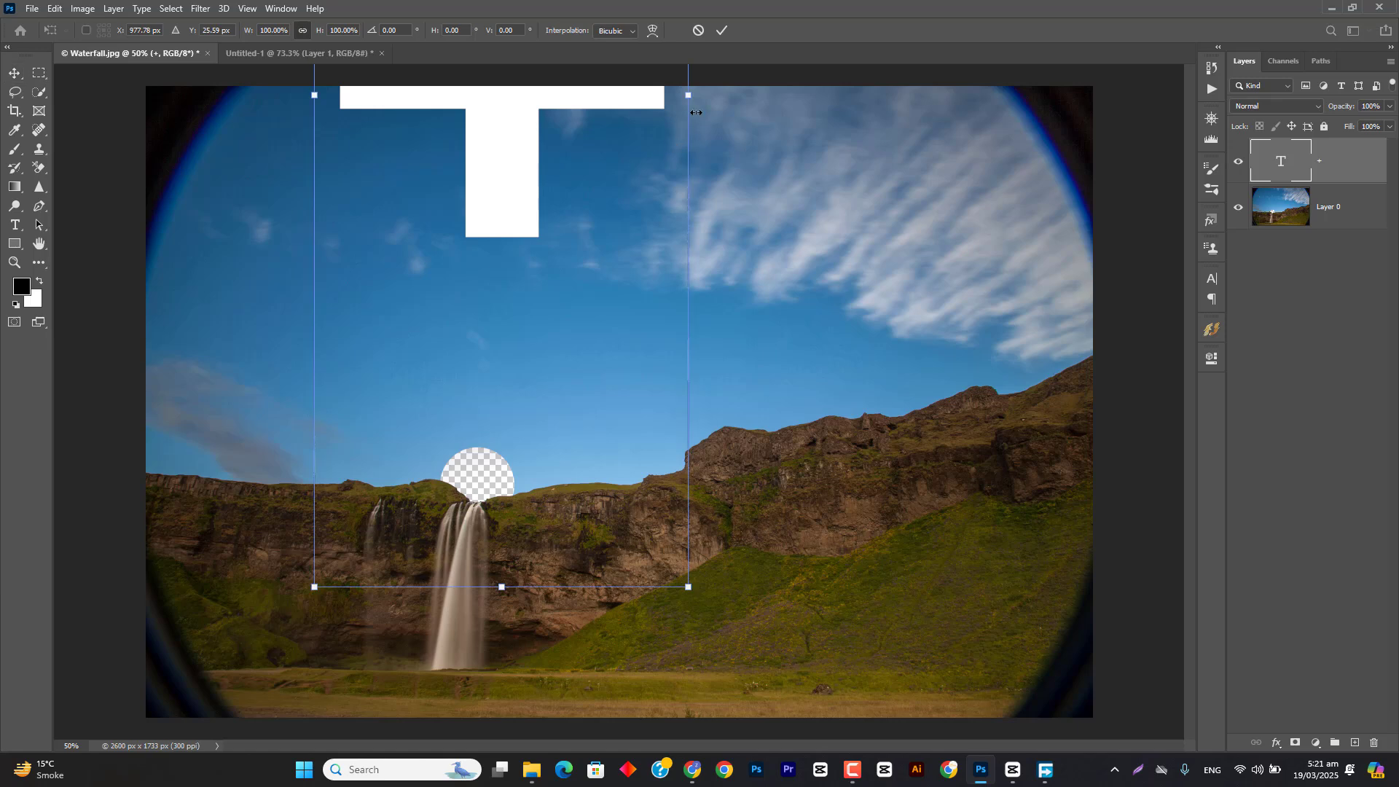
left_click_drag(687, 87, 479, 492)
left_click(721, 30)
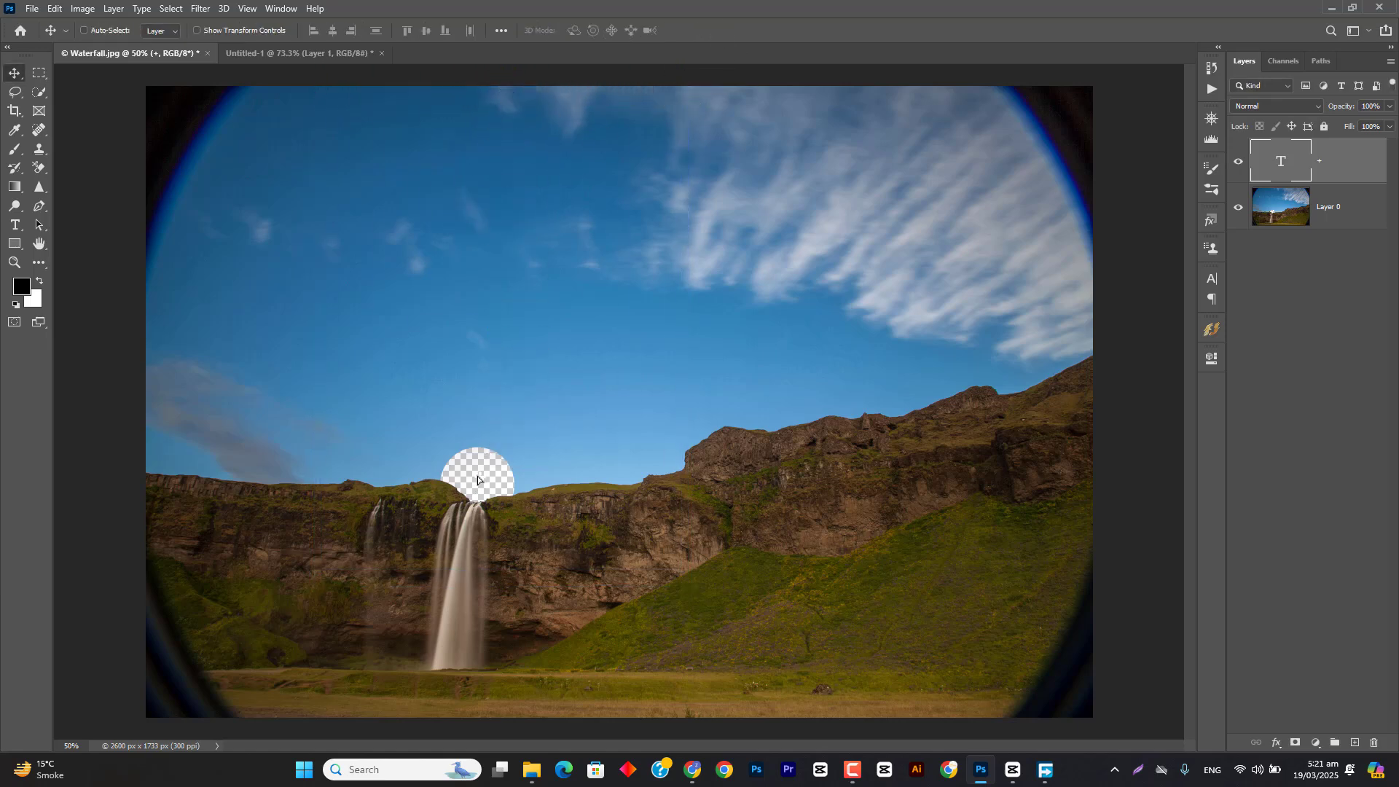
Step: Recolor the plus sign to black (000000) and shift it slightly down within the erased patch
key("t")
left_click(581, 29)
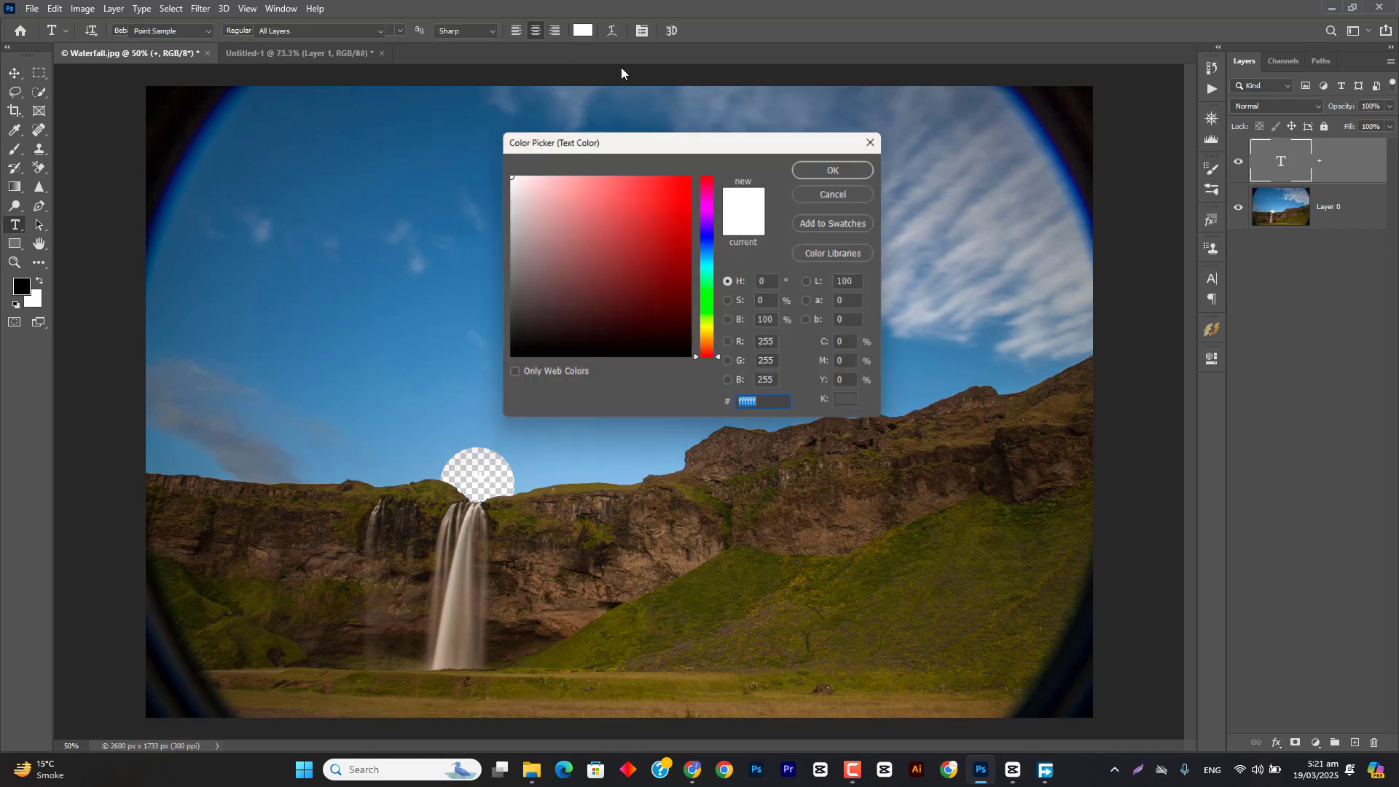
left_click_drag(519, 345, 483, 411)
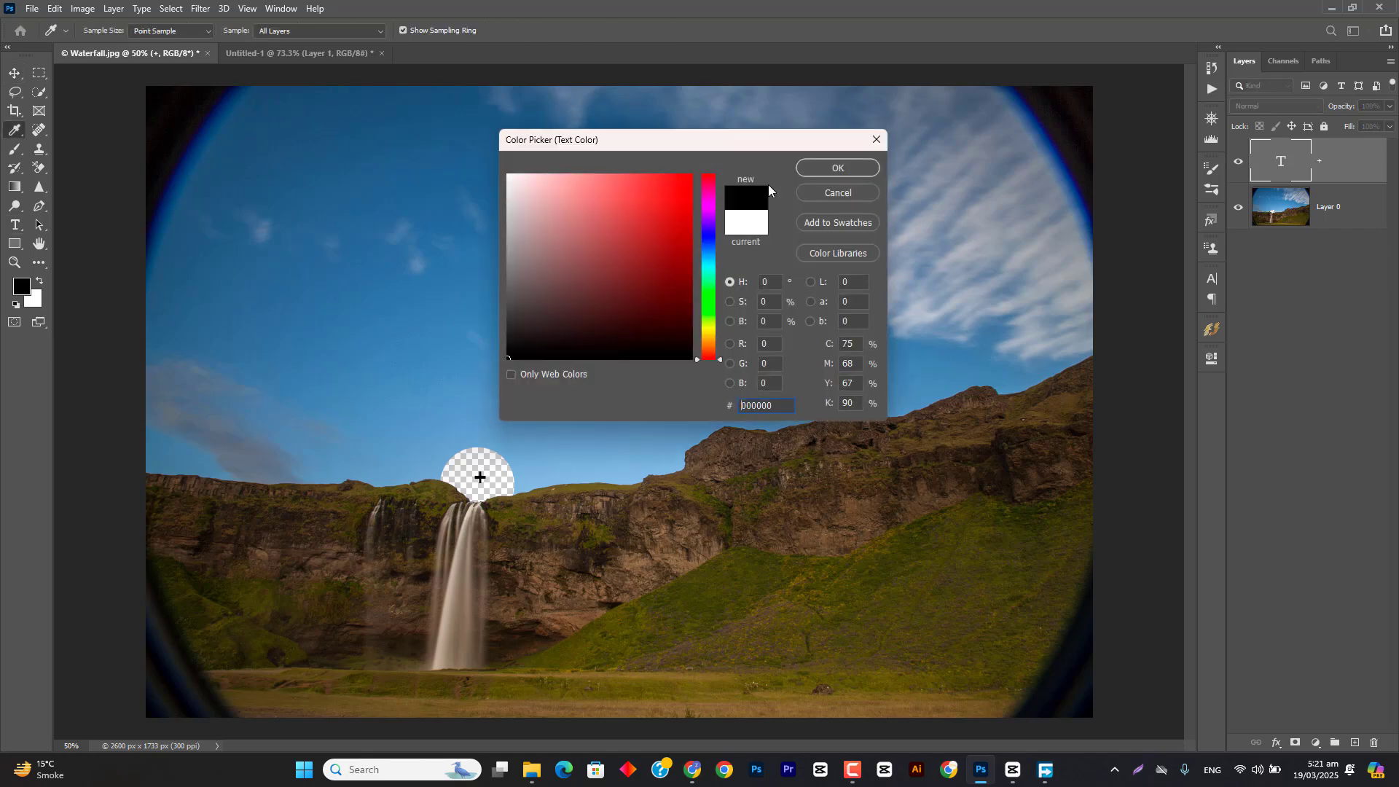
left_click(836, 168)
scroll(484, 474, "up", 3)
key("v")
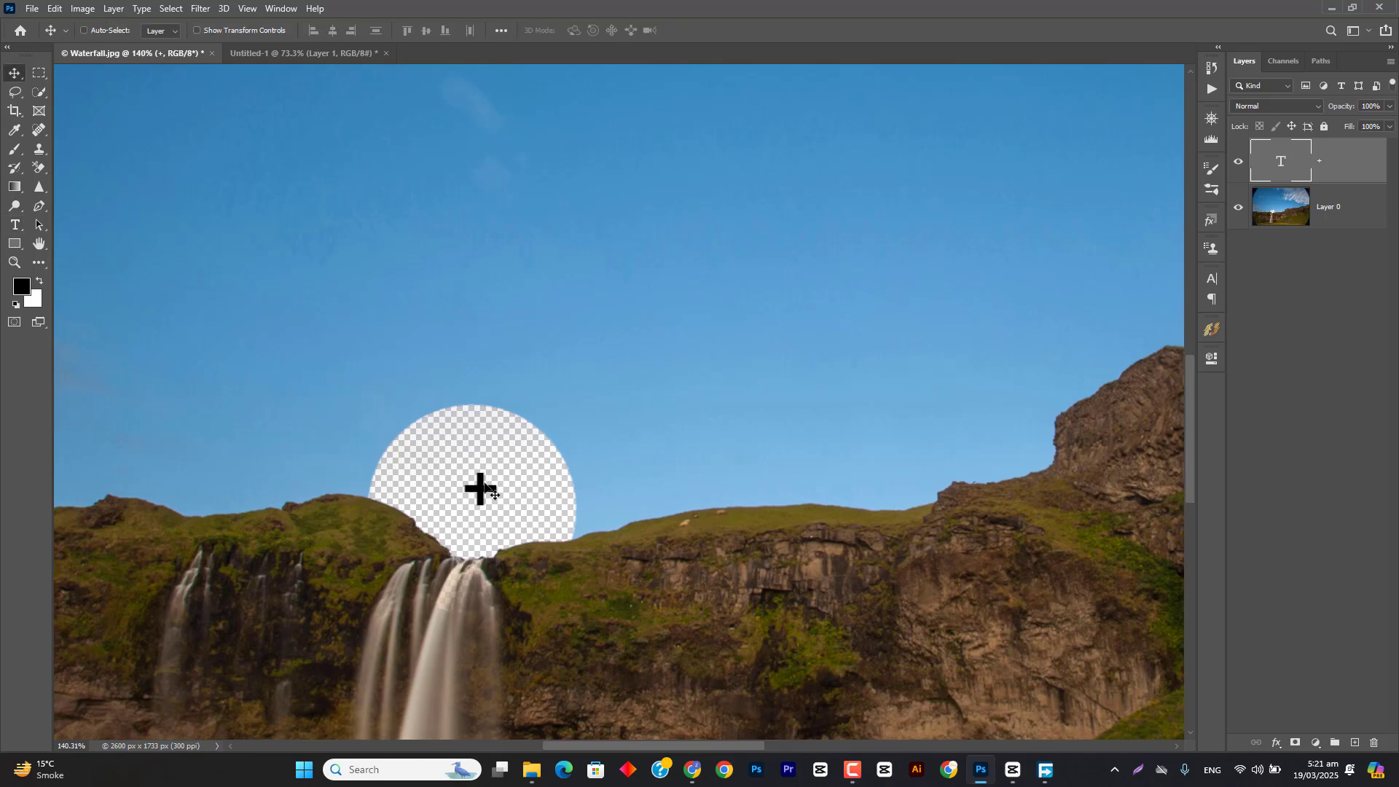
left_click_drag(485, 486, 479, 500)
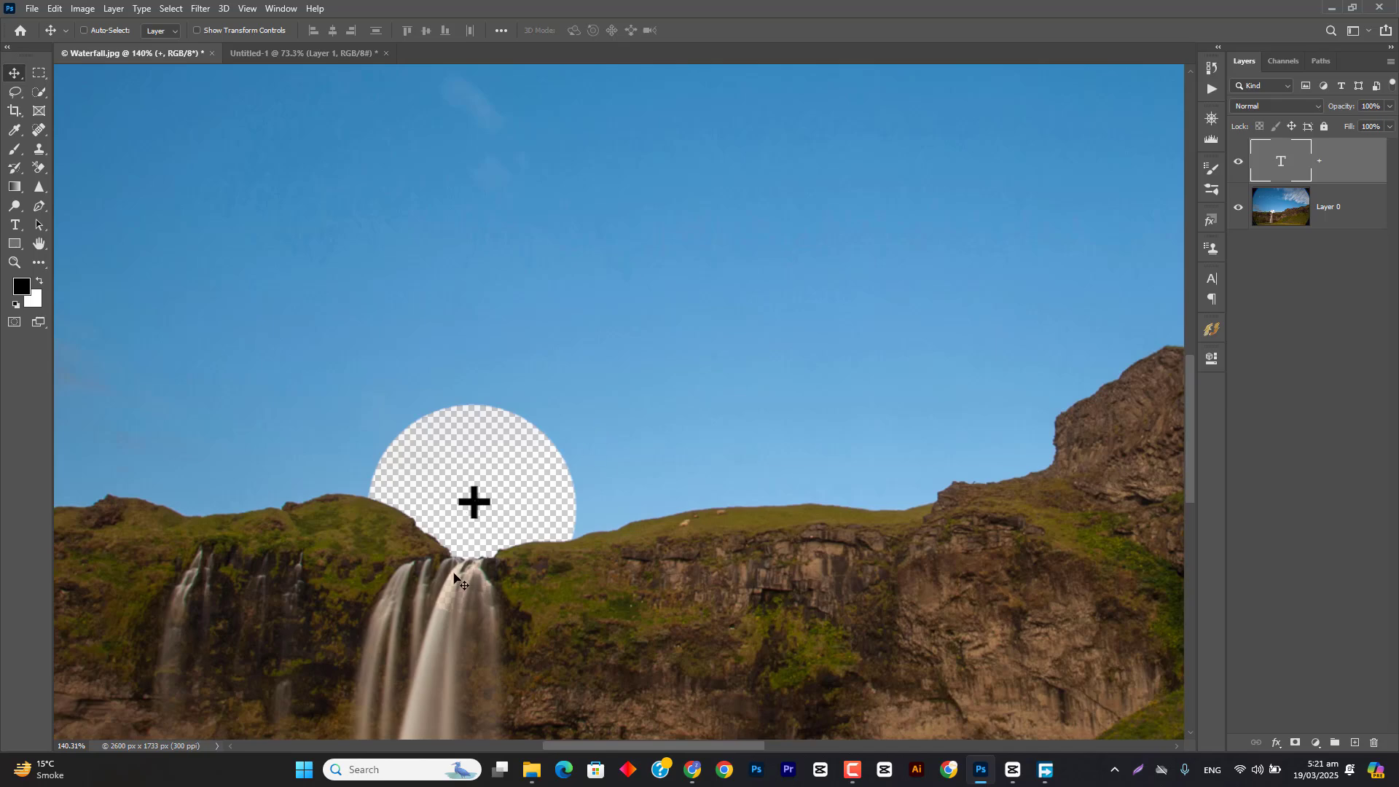
Step: Examine the edges of the erased patch around the plus sign and the partly erased pixels in the waterfall
scroll(448, 611, "up", 5)
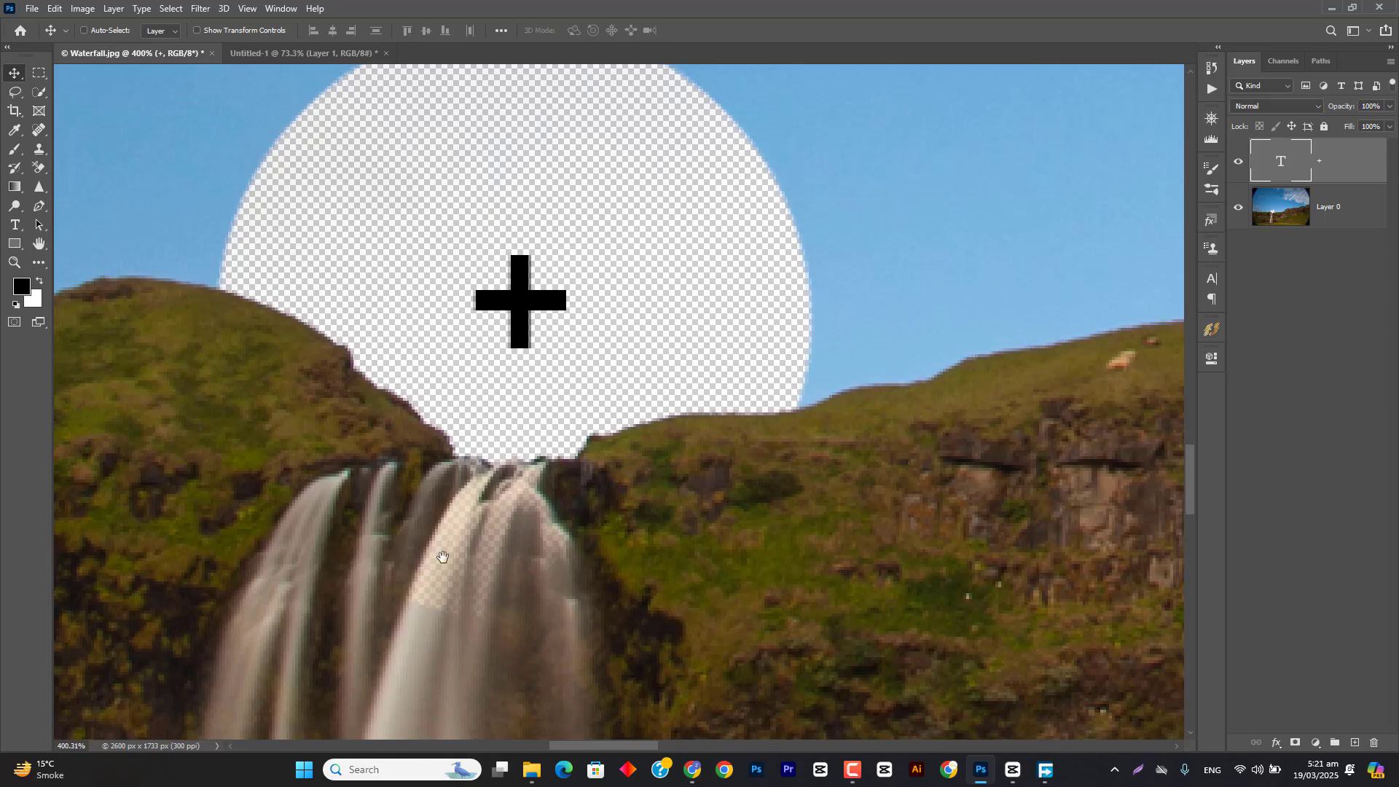
scroll(430, 554, "down", 1)
scroll(434, 523, "up", 6)
scroll(436, 523, "down", 4)
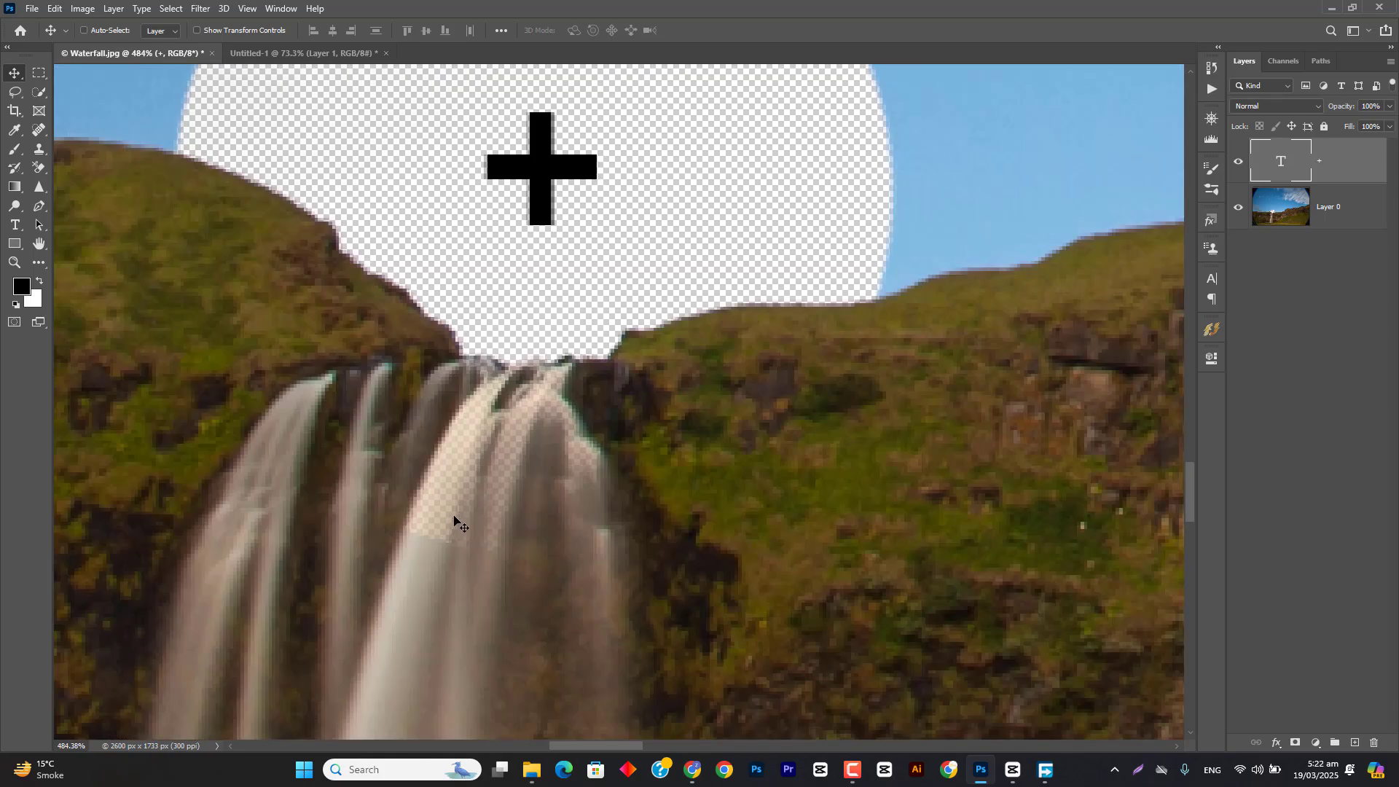
scroll(454, 520, "down", 3)
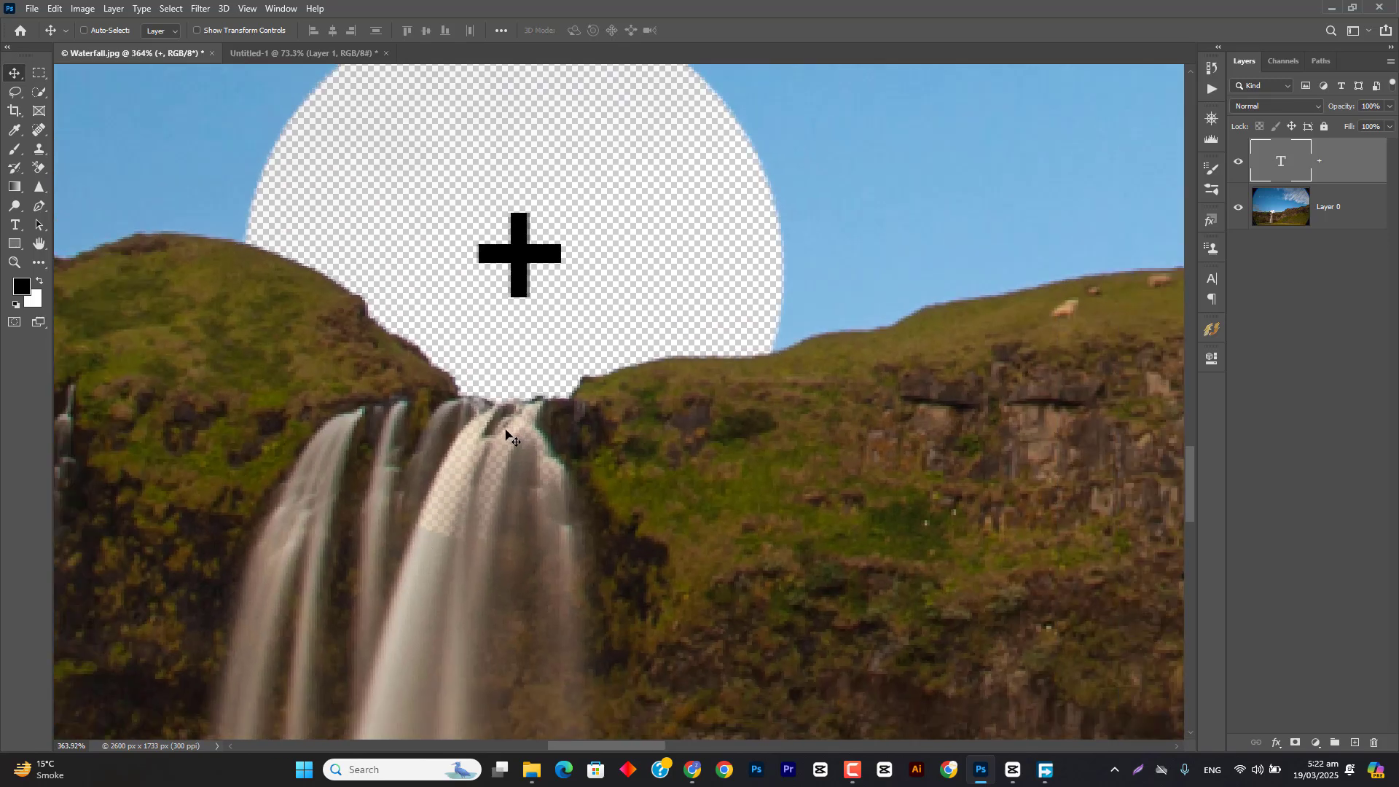
scroll(508, 434, "down", 3)
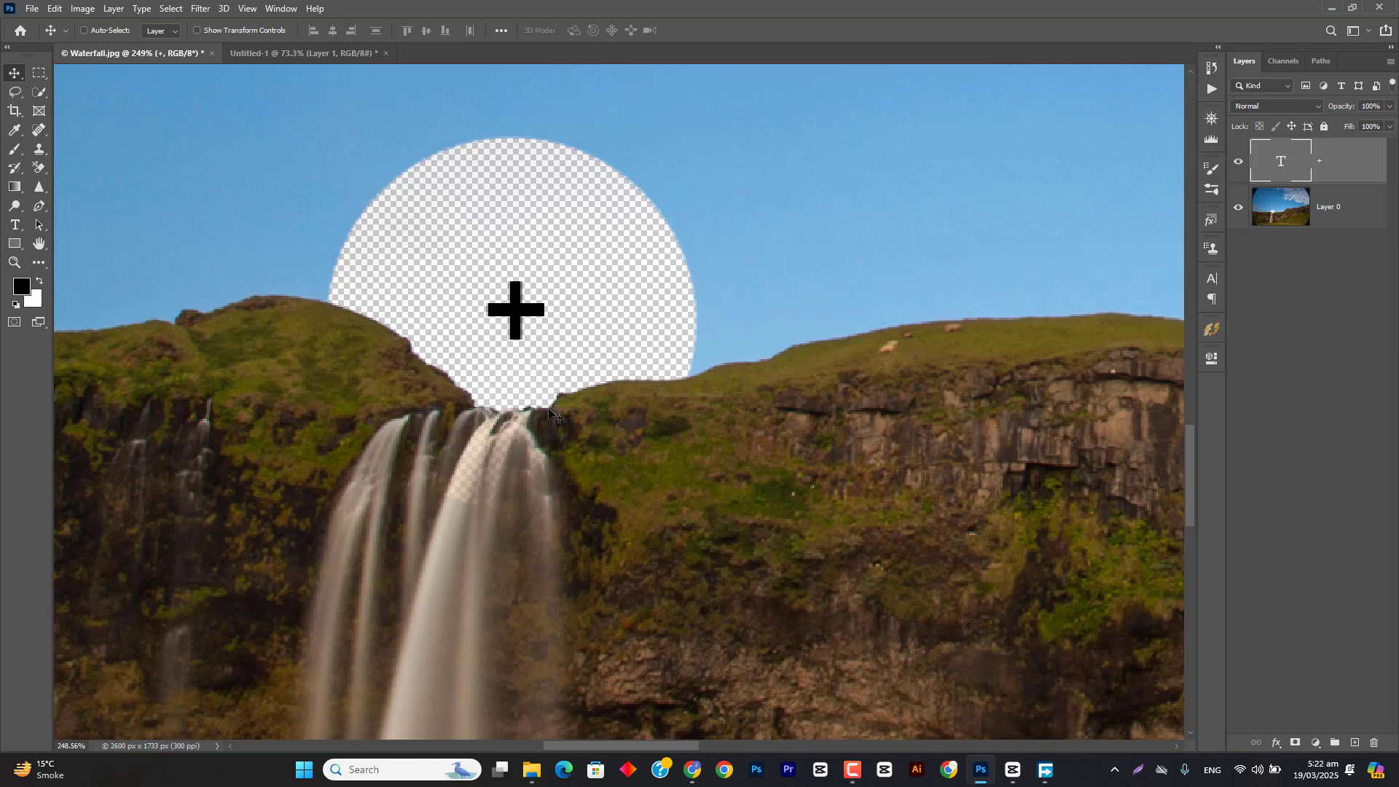
scroll(472, 491, "up", 3)
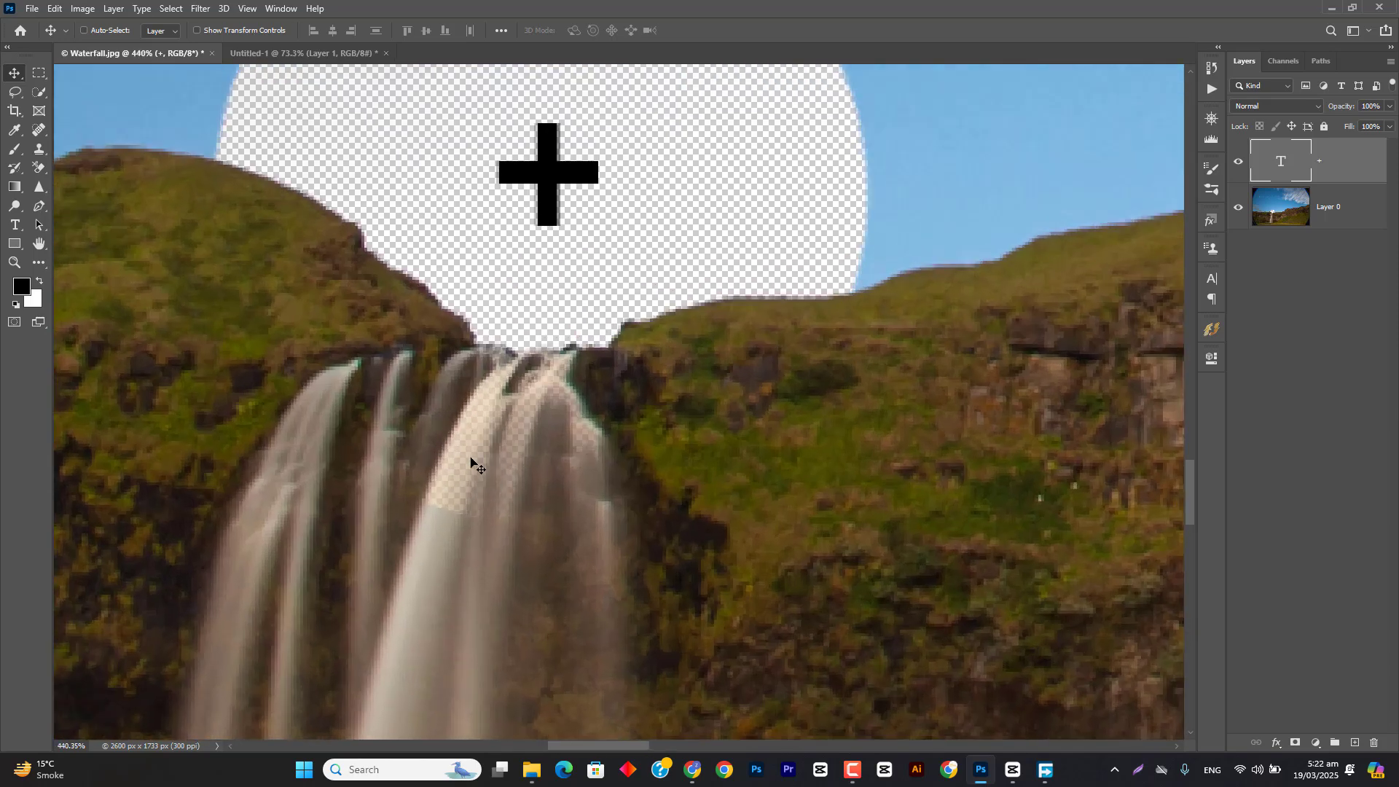
scroll(485, 480, "down", 2)
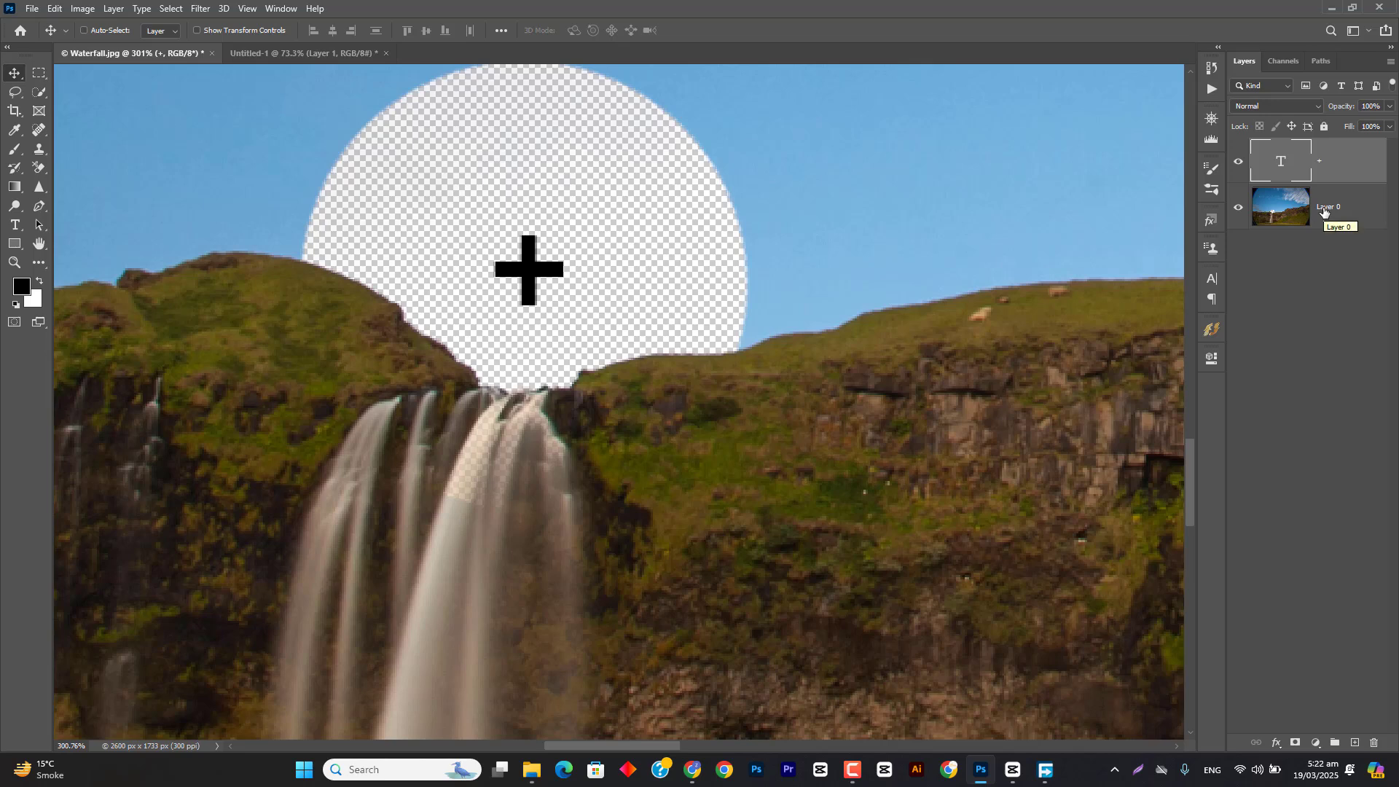
Step: Revert Waterfall.jpg to its saved state and check the waterfall's crest up close
key("F12")
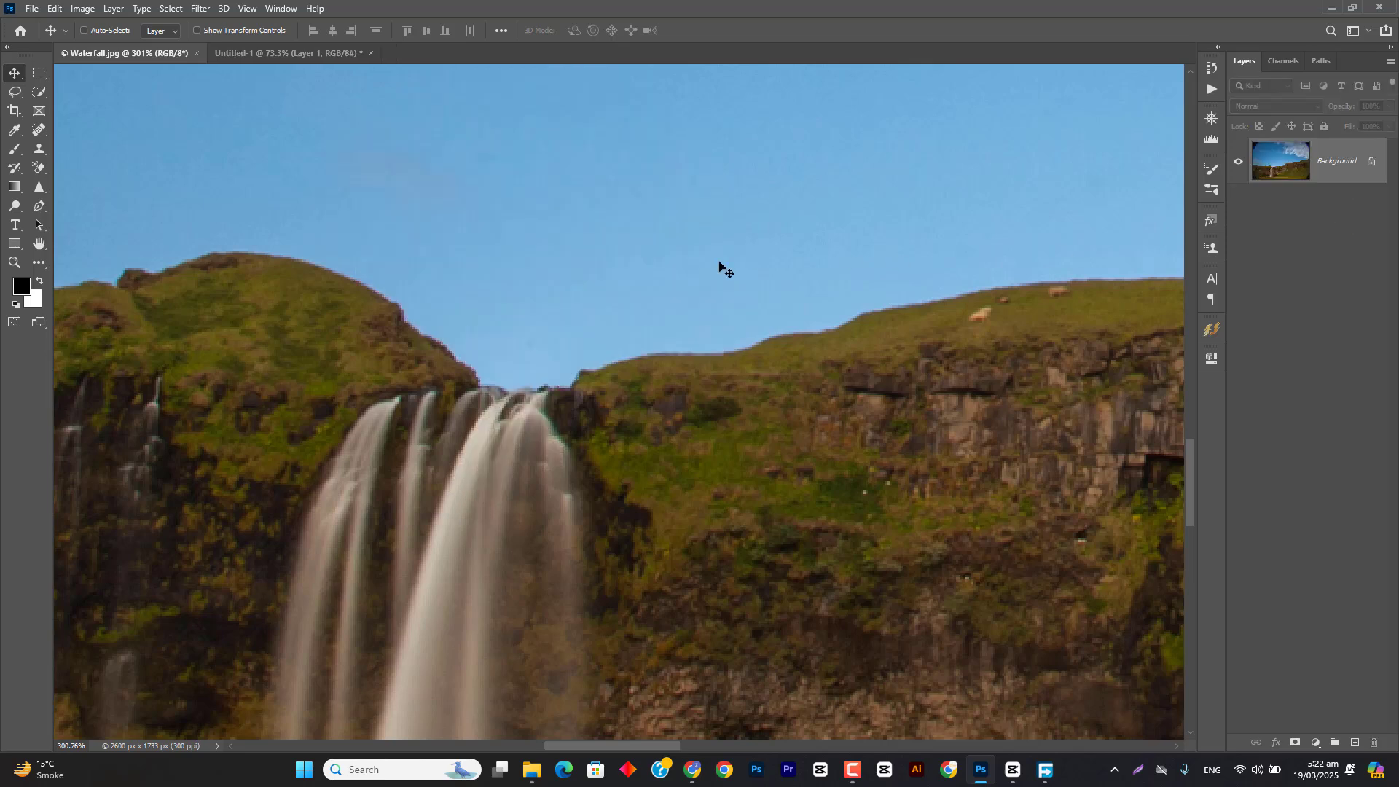
scroll(453, 469, "up", 3)
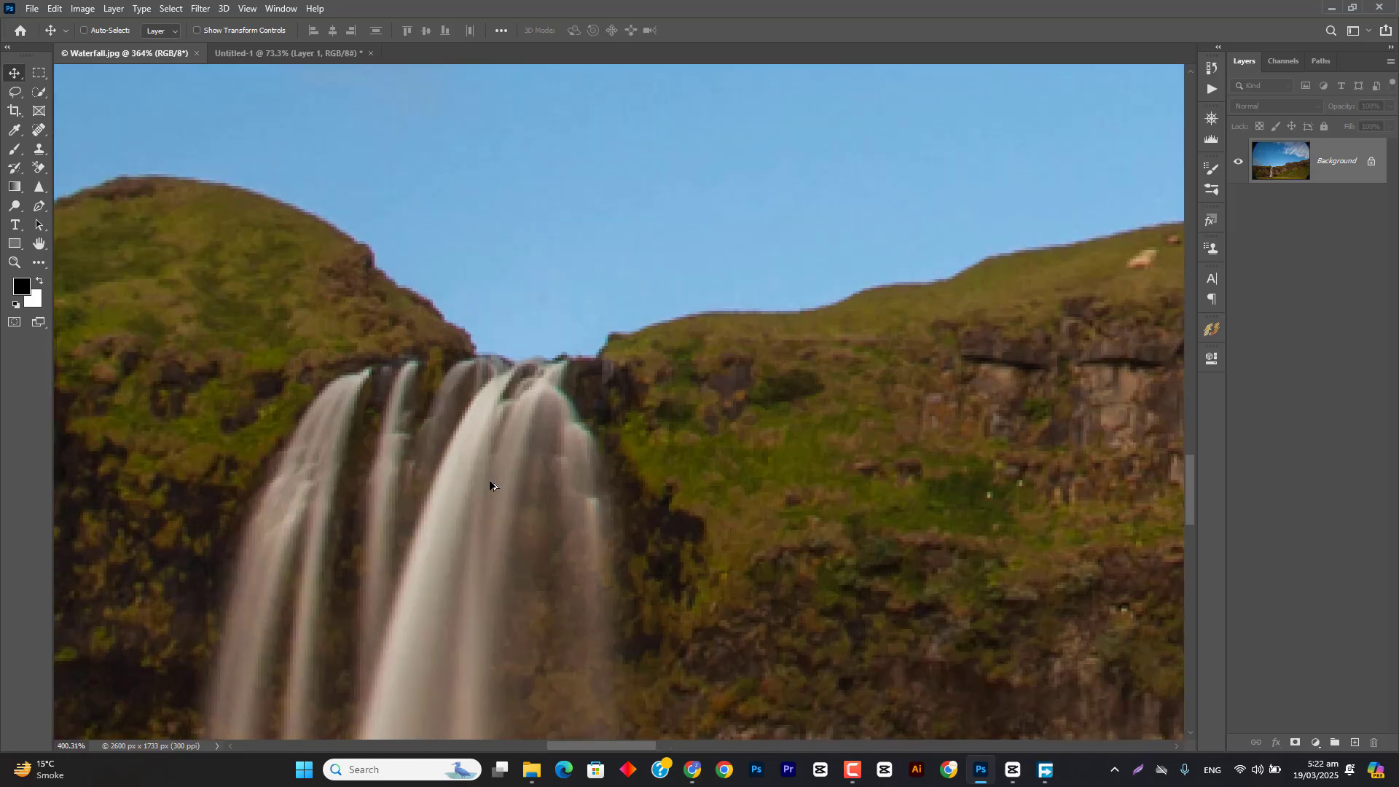
scroll(475, 459, "down", 2)
scroll(609, 415, "down", 2)
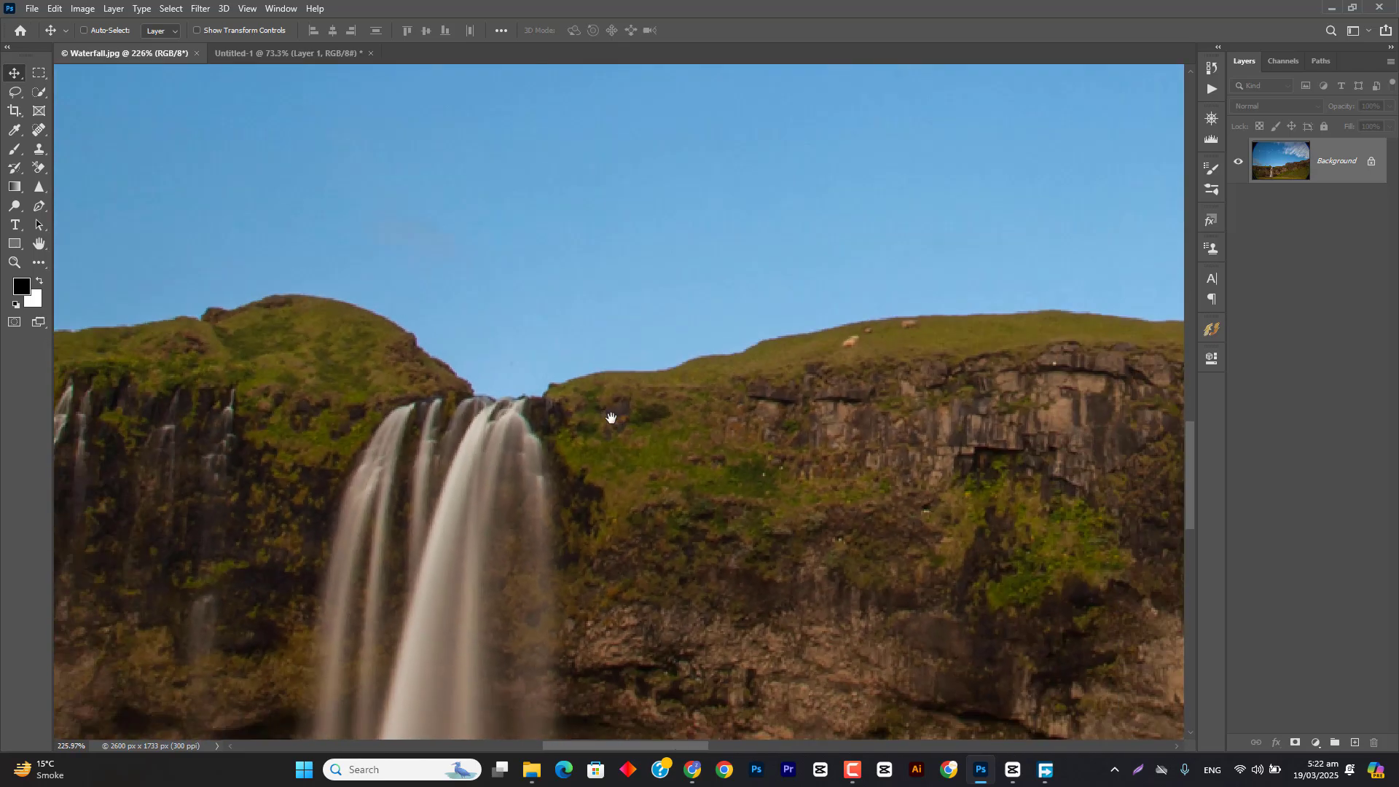
Step: Erase a circular patch of sky where it meets the steep rocky cliff, using the Background Eraser
left_click_drag(609, 416, 337, 437)
left_click_drag(701, 358, 306, 475)
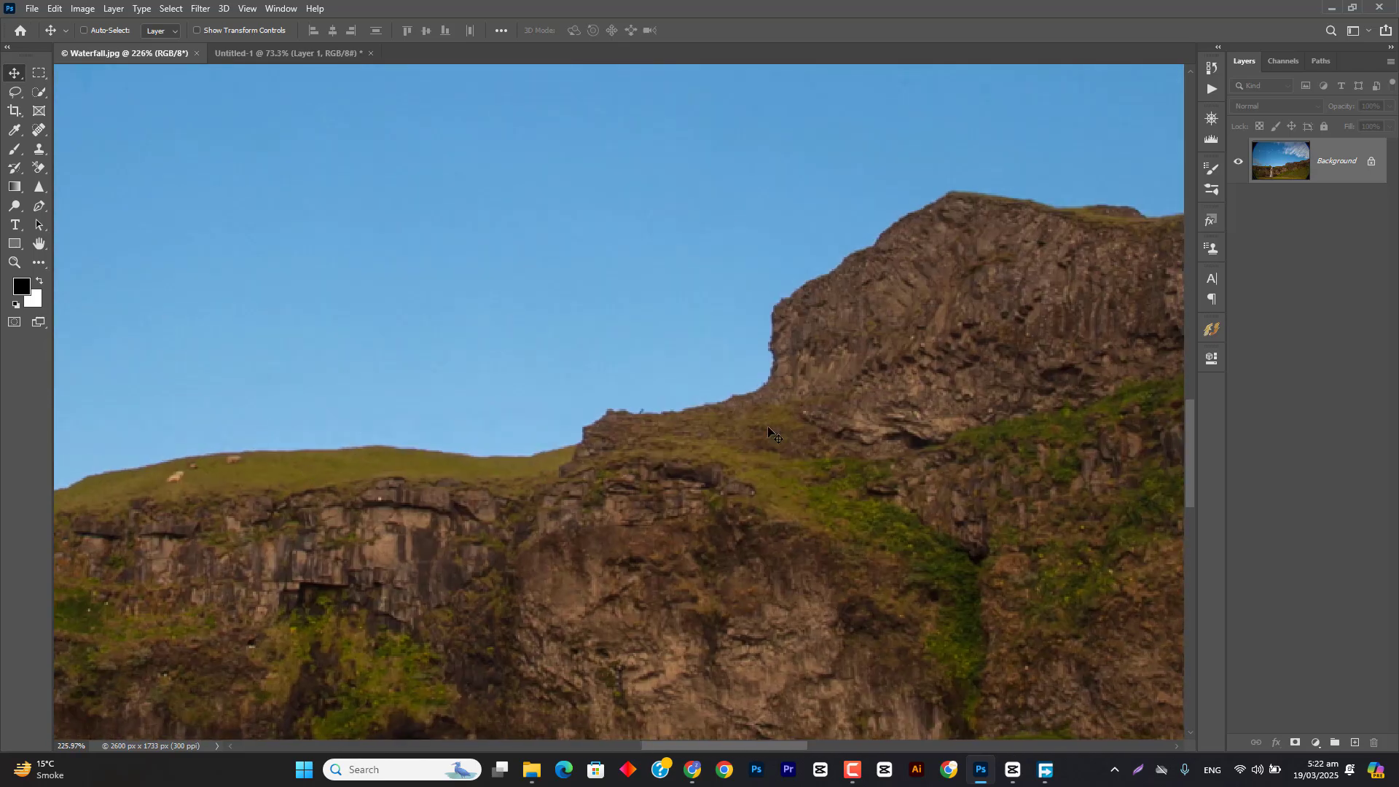
left_click(39, 166)
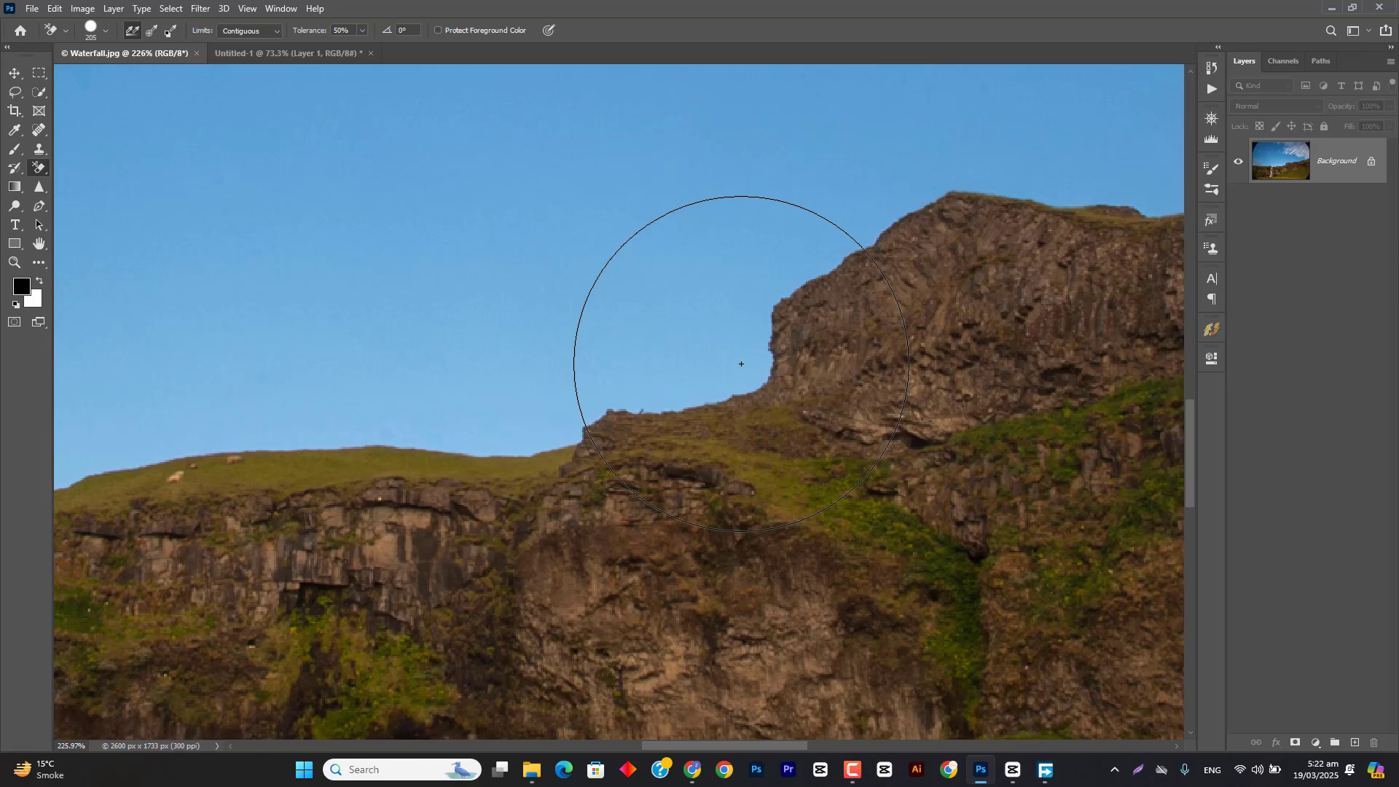
left_click(741, 363)
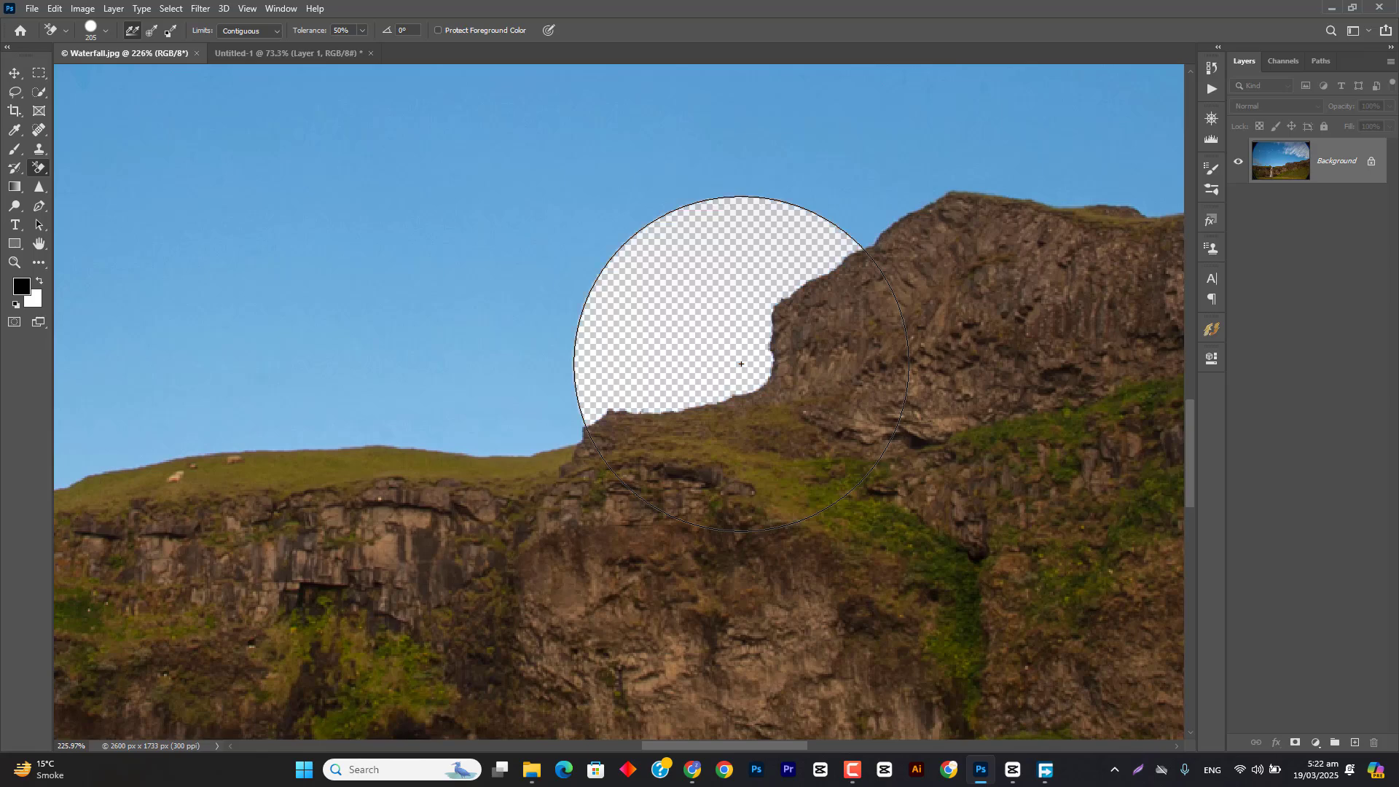
left_click(14, 73)
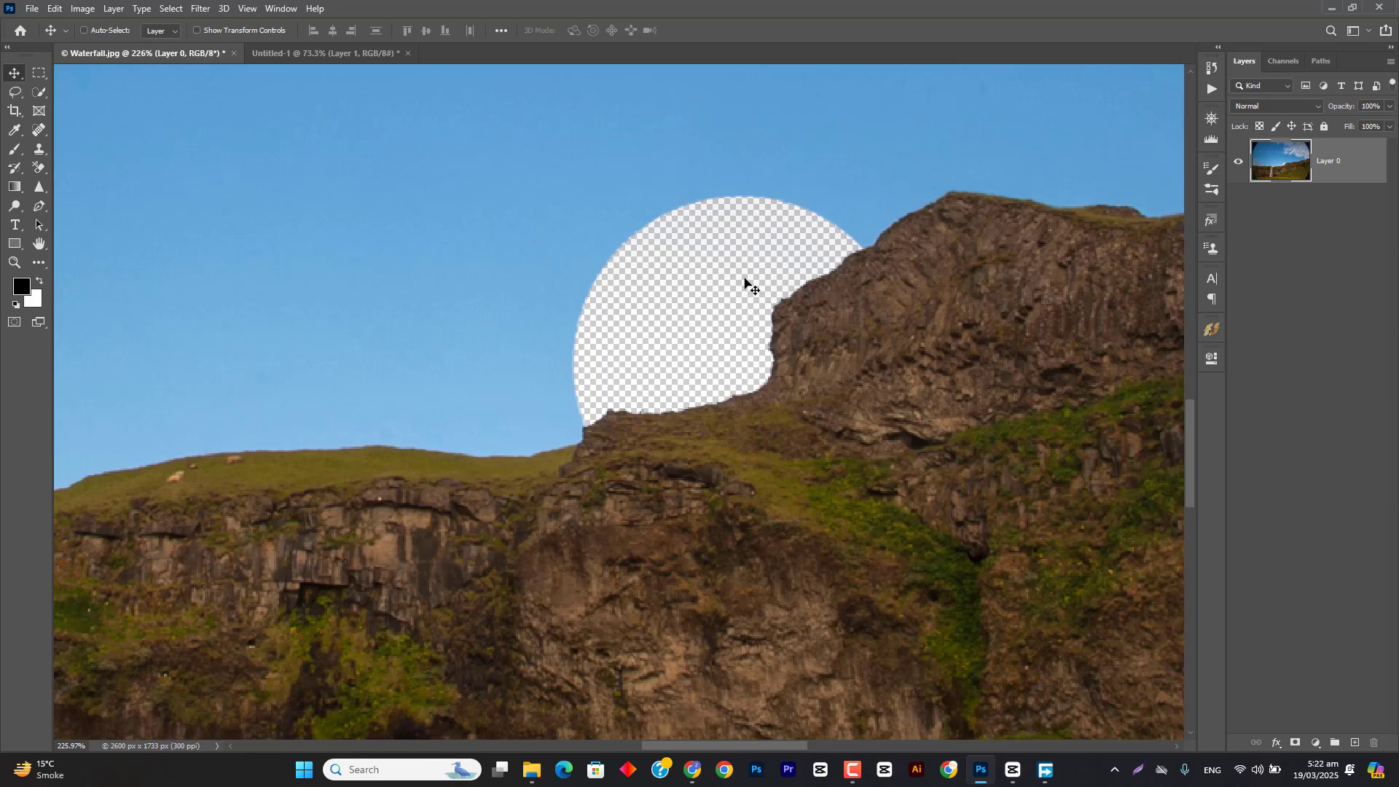
Step: Erase a strip of sky along the grassy ridge from the rocky cliff to the waterfall with the Background Eraser
left_click(40, 167)
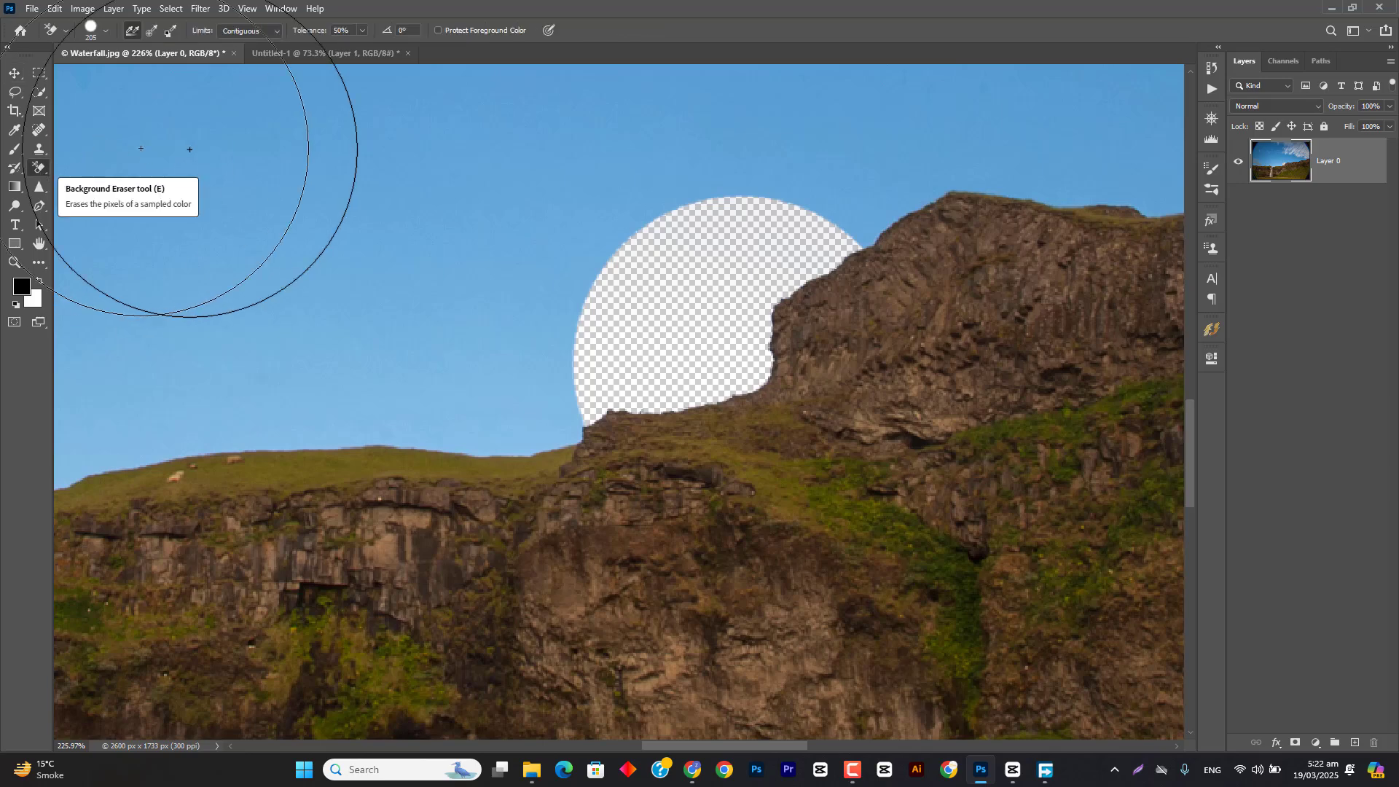
scroll(610, 368, "down", 3)
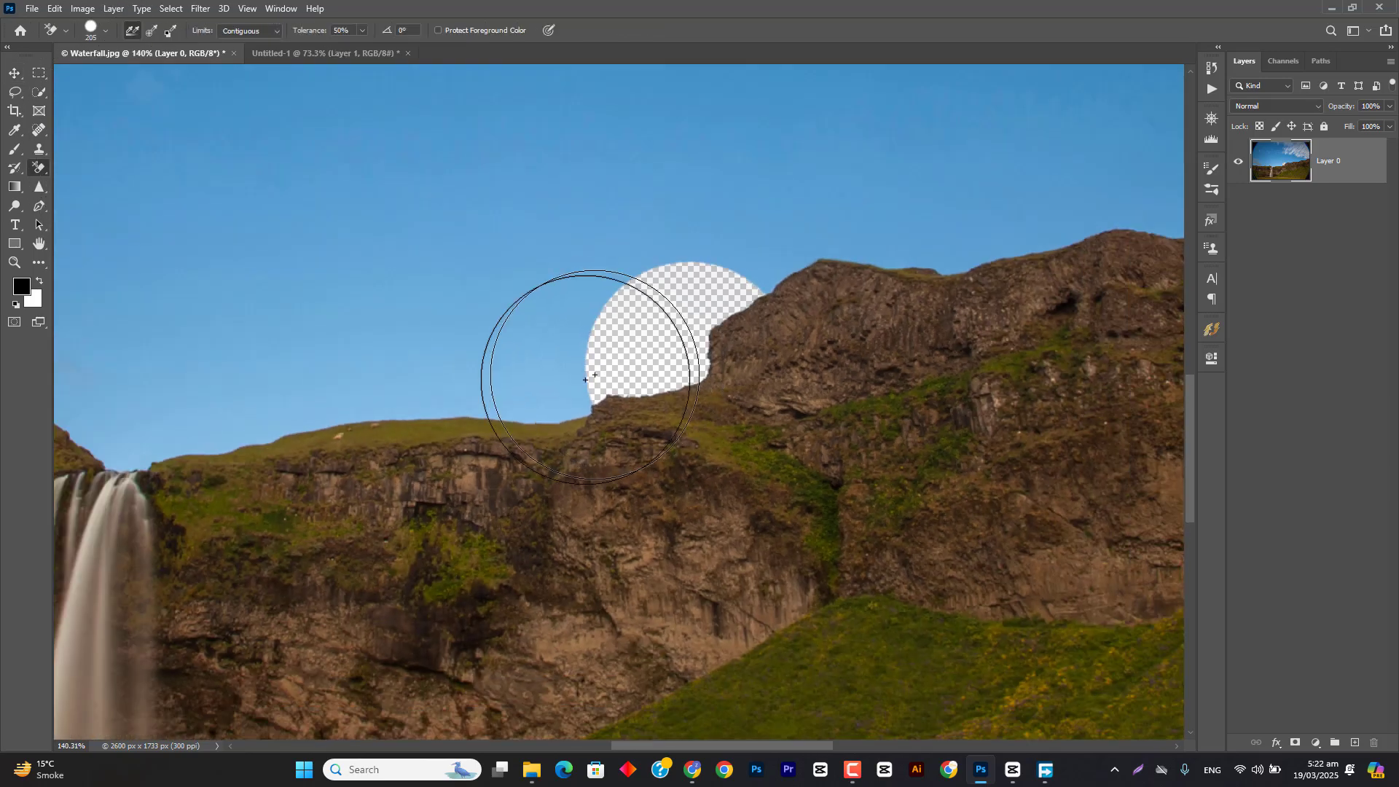
mouse_move(572, 372)
left_mouse_down()
mouse_move(290, 394)
mouse_move(172, 436)
mouse_move(163, 408)
mouse_move(152, 438)
left_mouse_up()
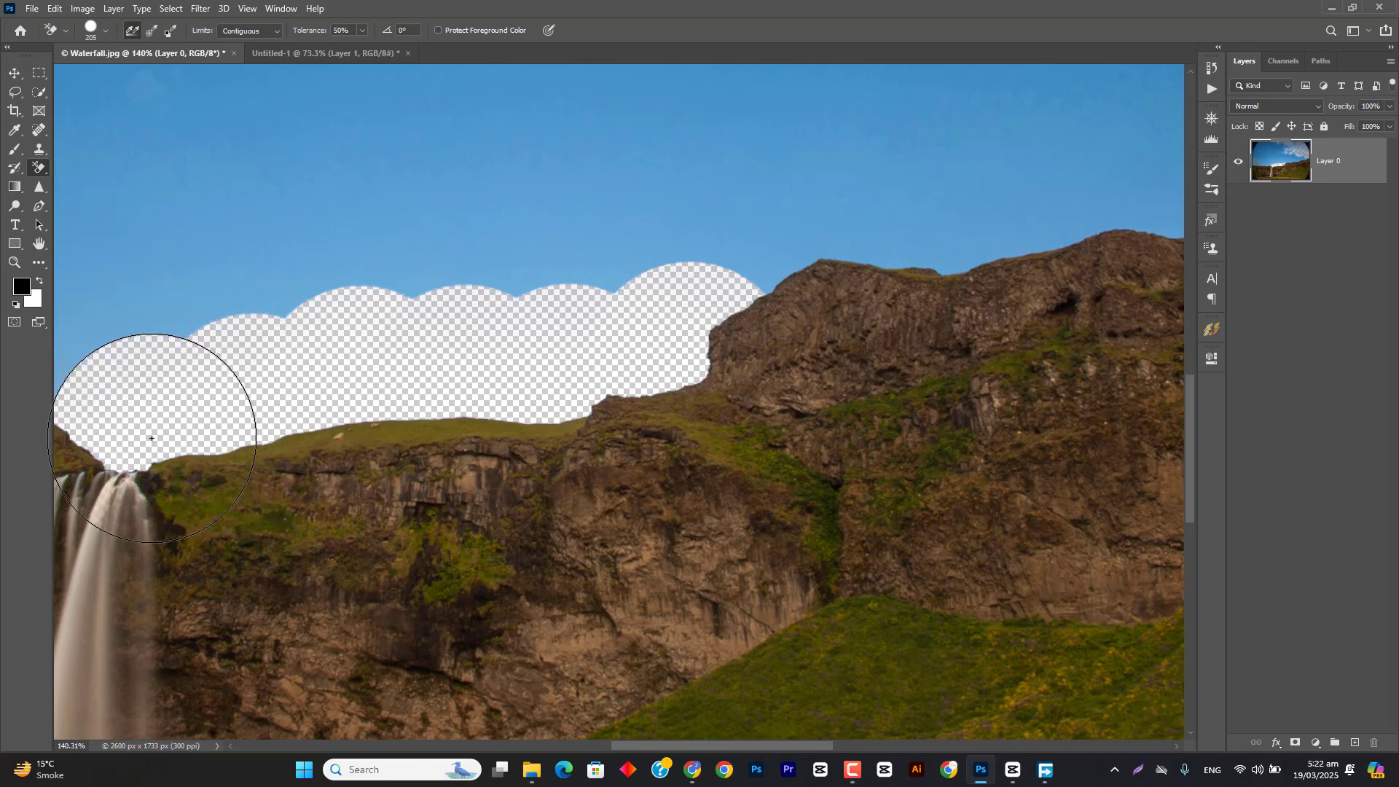
Step: Erase overlapping sky patches along and above the hills left of the waterfall, and switch the eraser's sampling to Once
left_click_drag(228, 369, 593, 330)
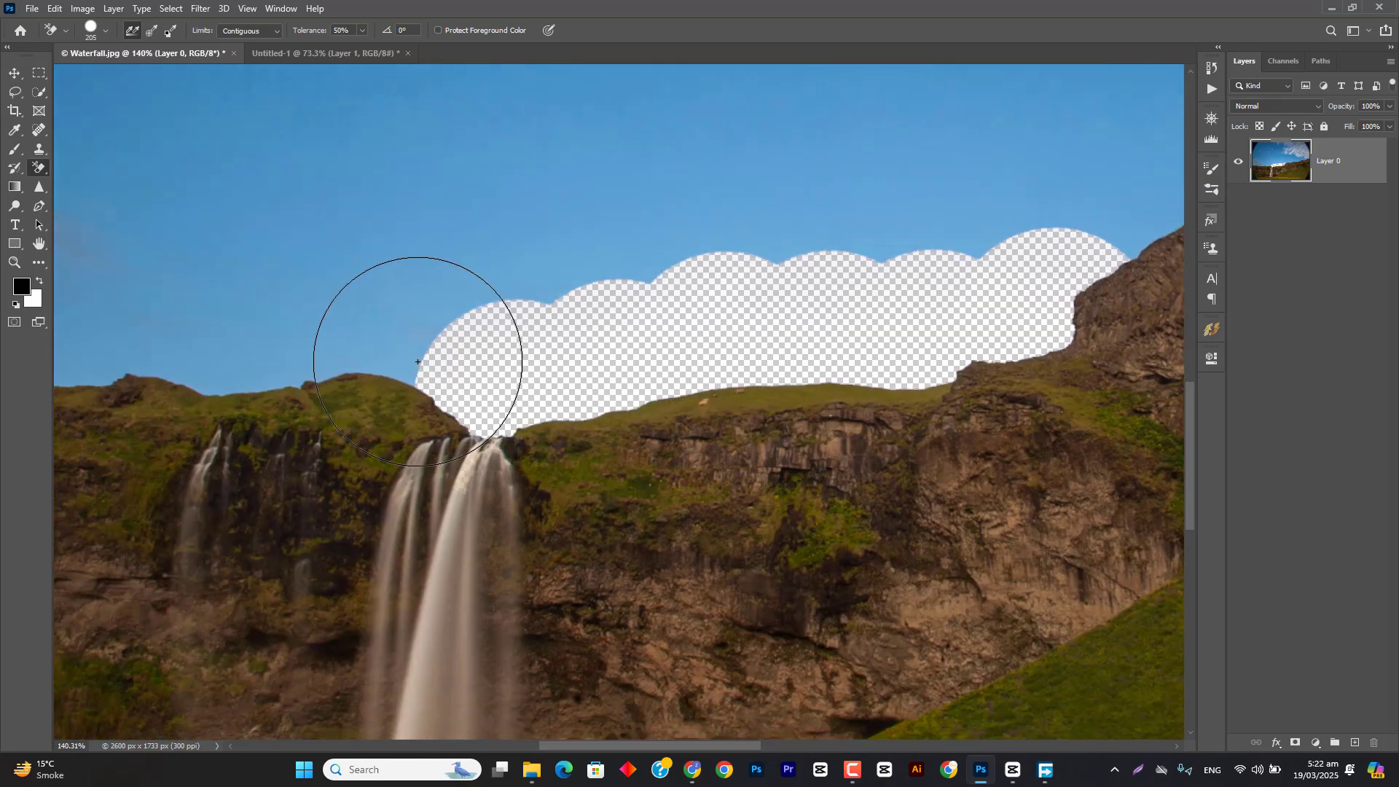
left_click(418, 362)
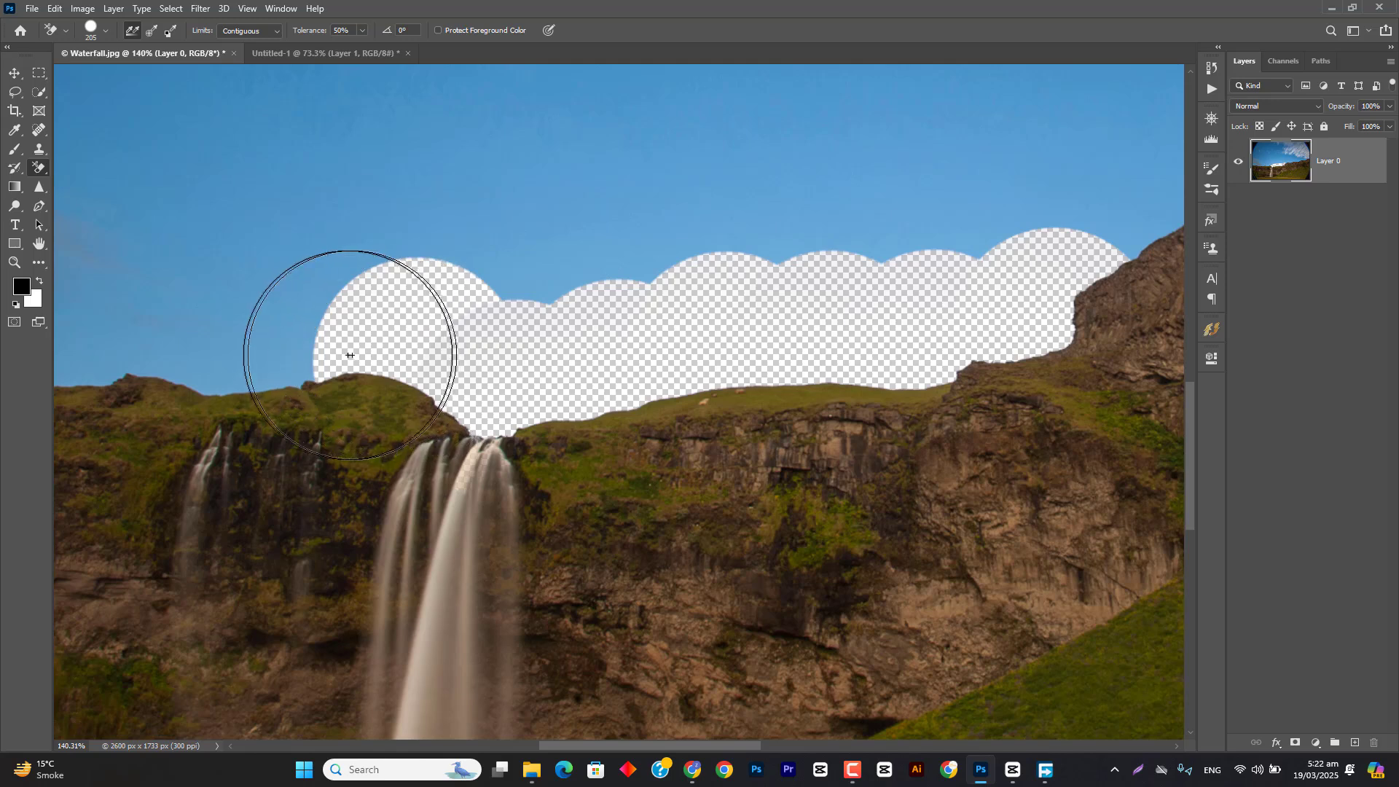
left_click(302, 363)
left_click(204, 344)
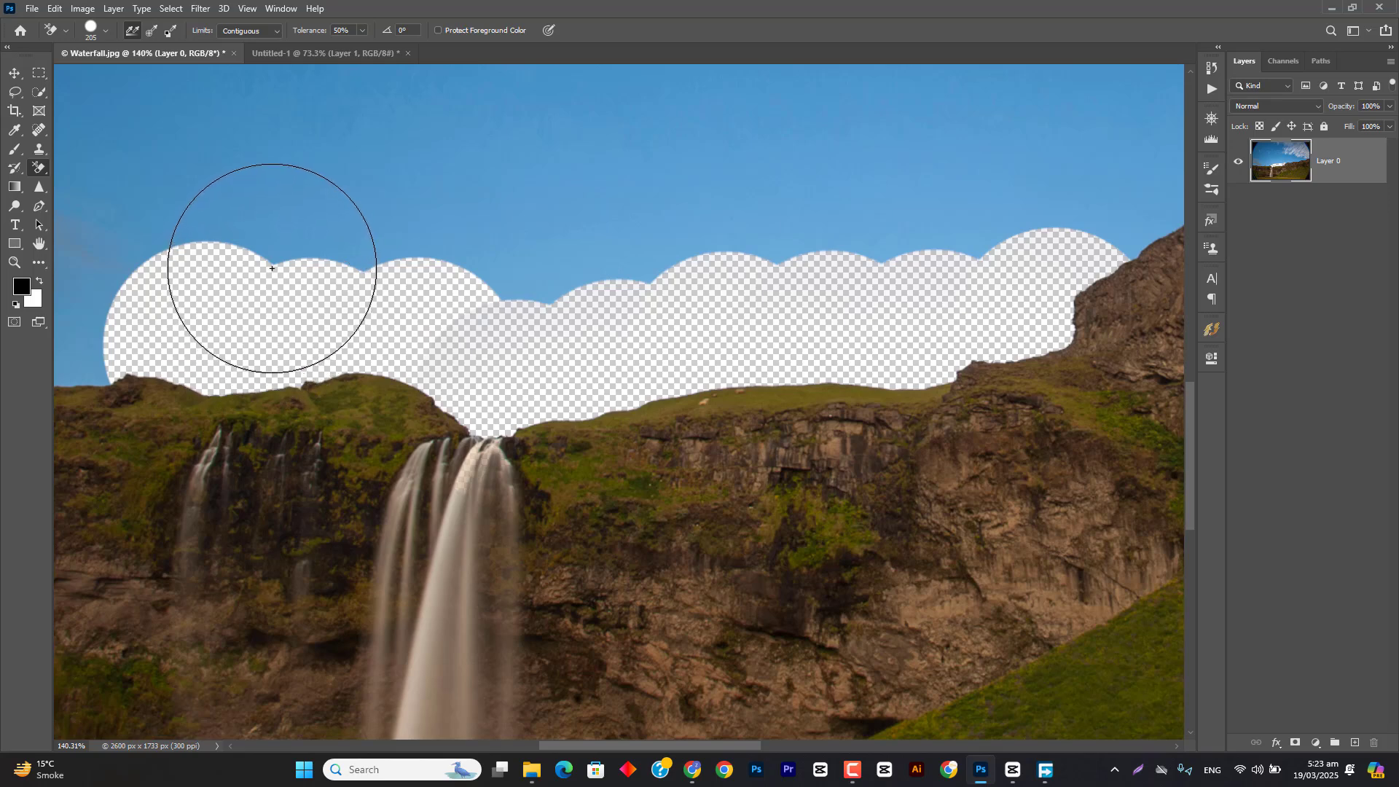
left_click_drag(272, 266, 274, 257)
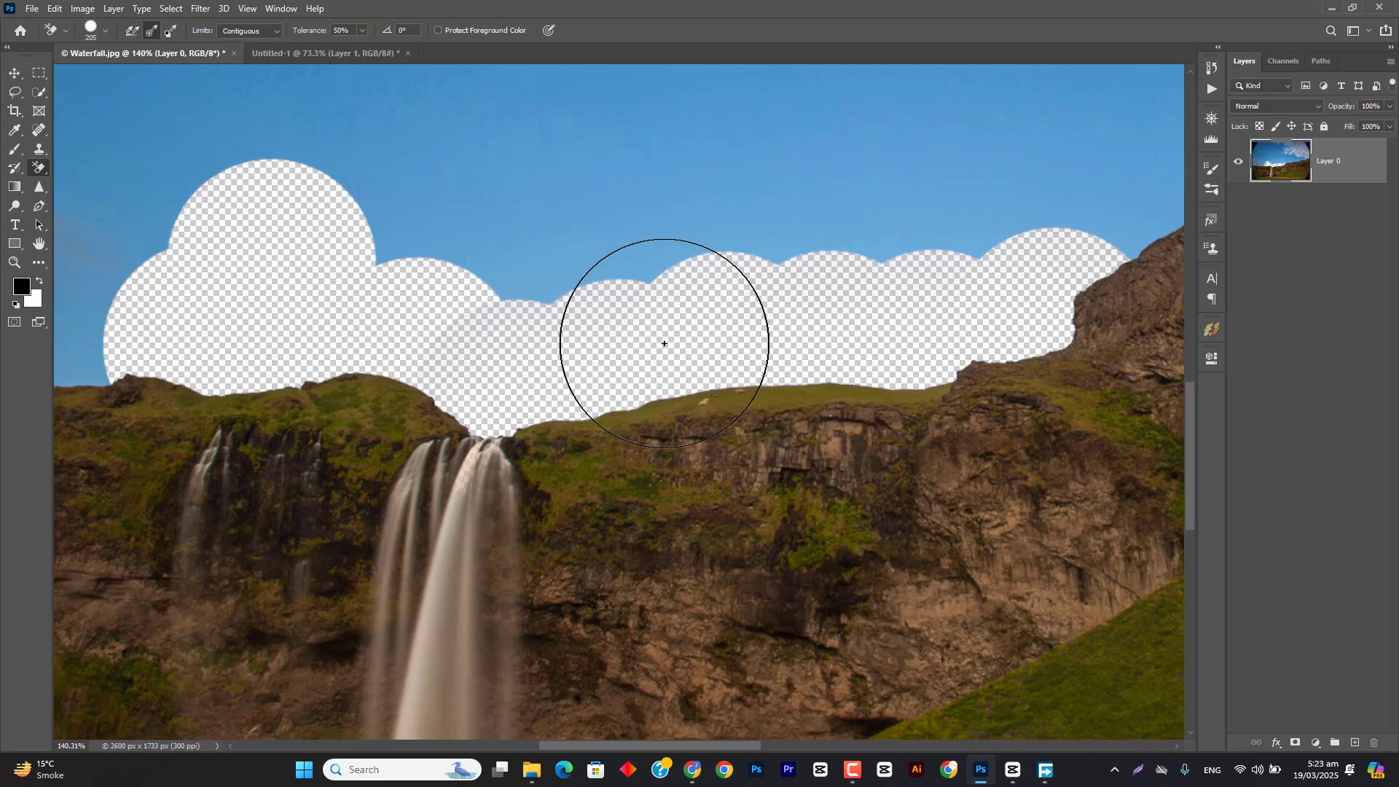
scroll(664, 344, "down", 3)
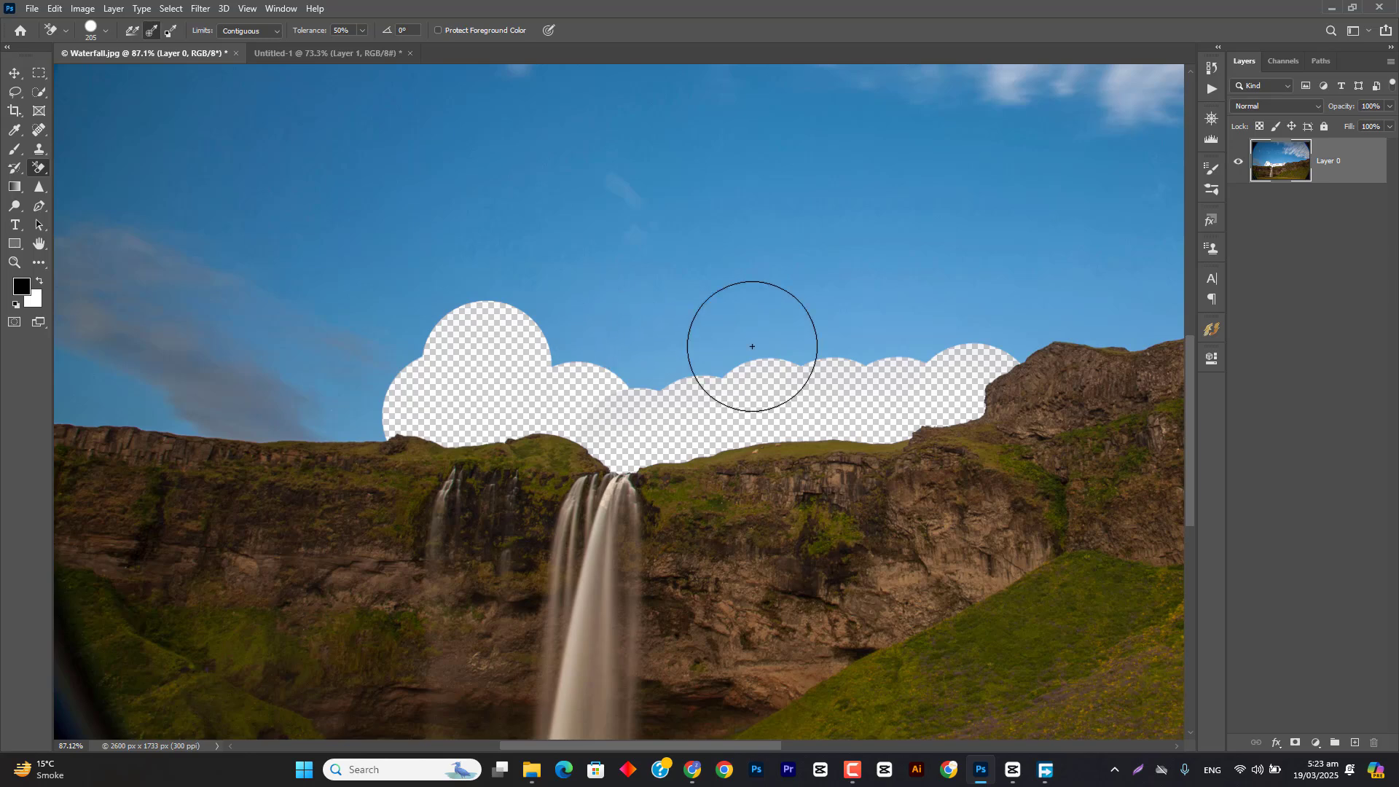
Step: Try erasing a circular patch of sky above the rocky cliff's ridge with Once sampling, and undo it
scroll(703, 366, "right", 5)
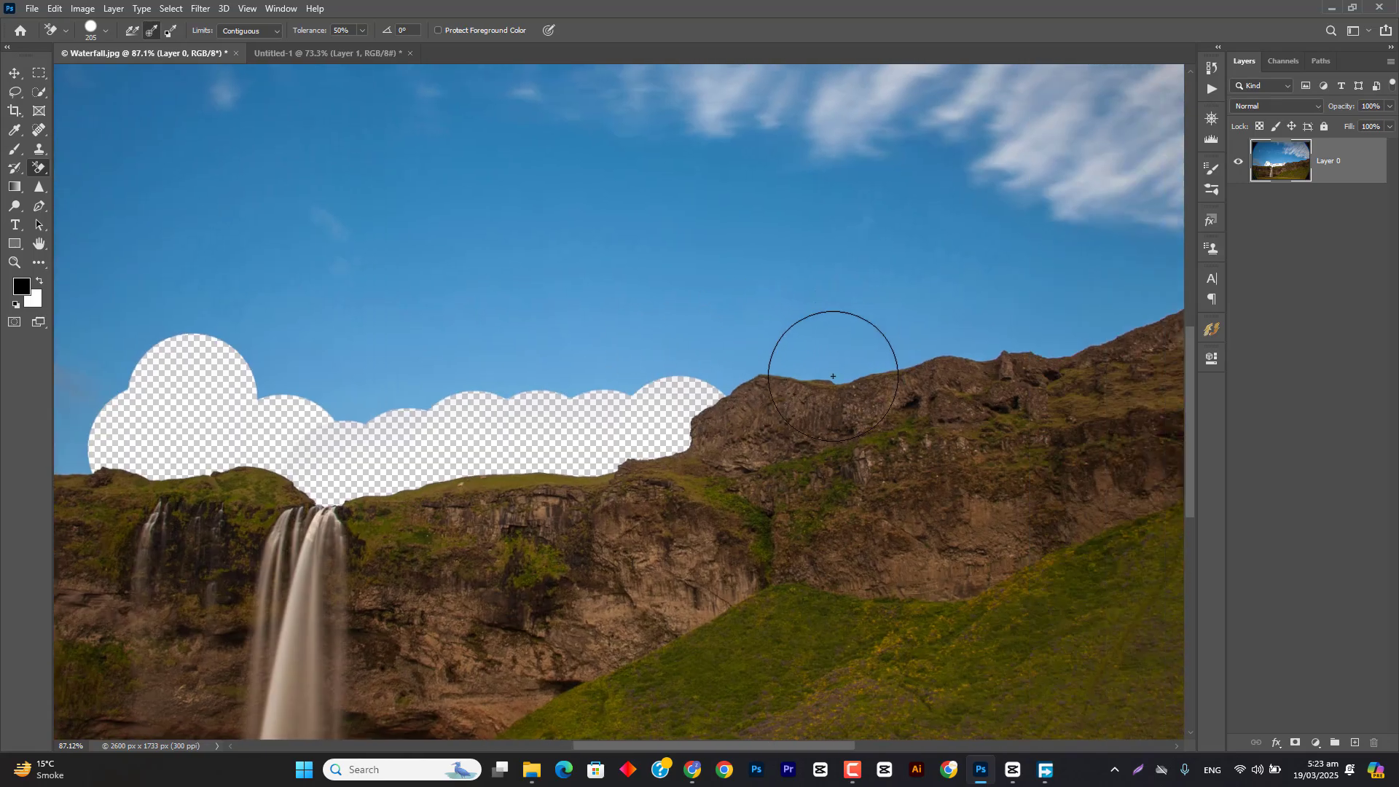
left_click_drag(835, 369, 839, 368)
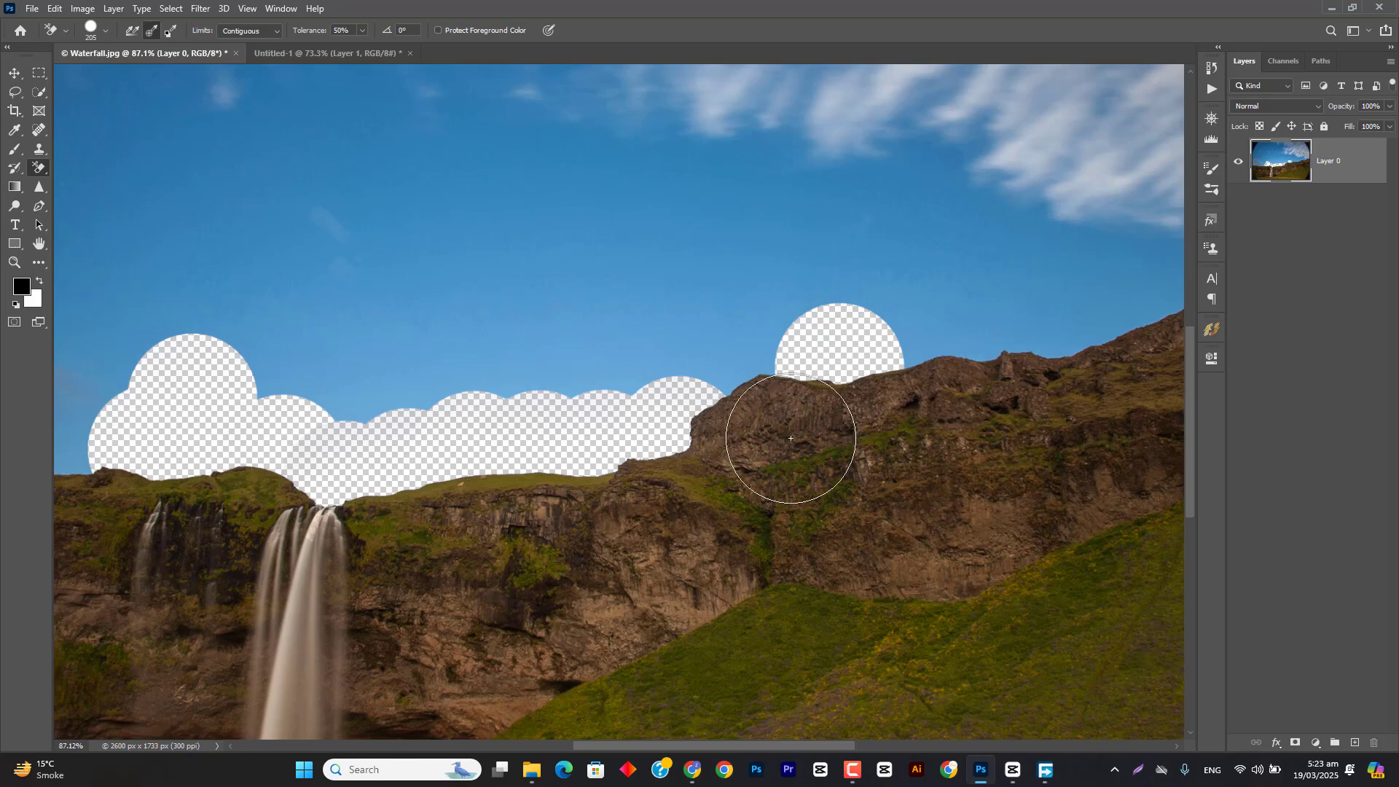
key("ctrl+z")
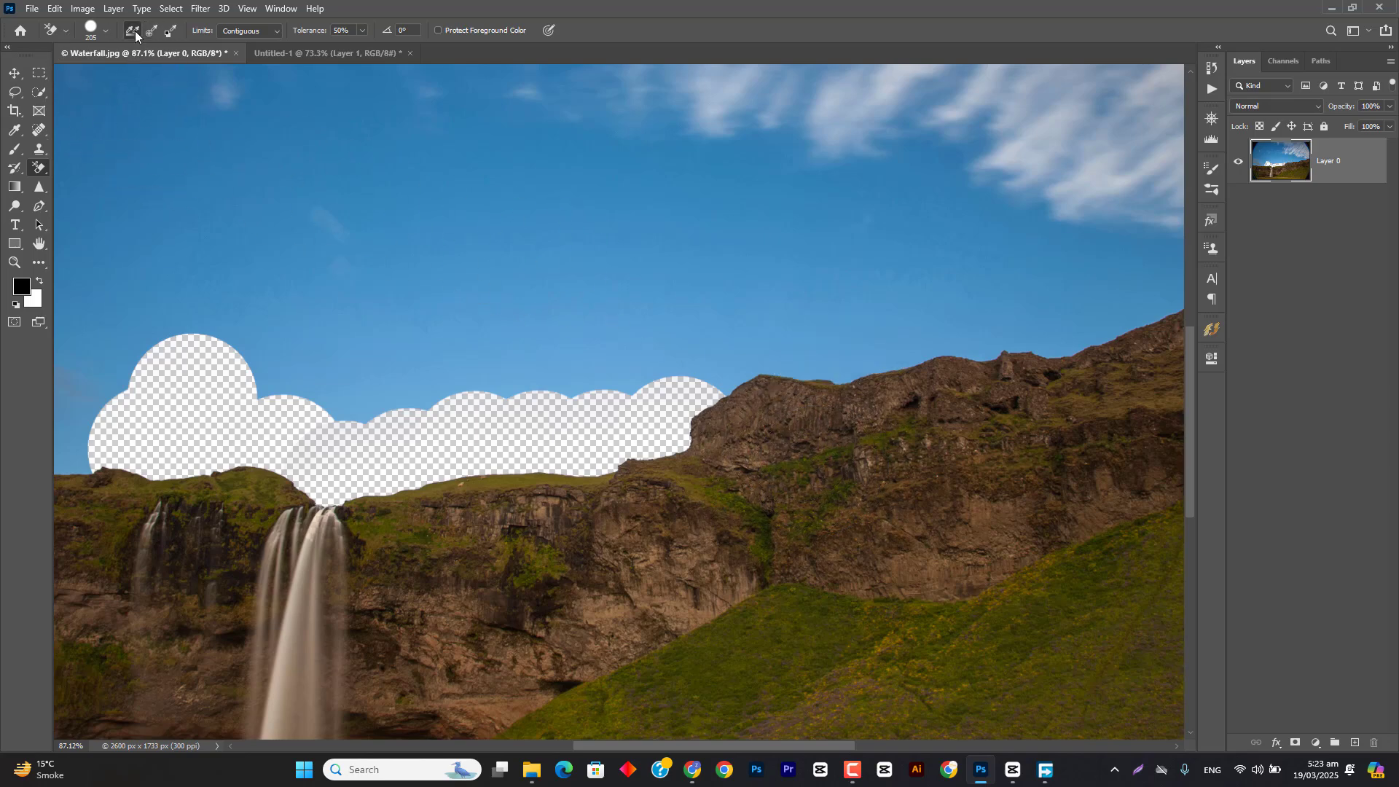
Step: Switch the Background Eraser's sampling to Continuous, try erasing across the sky and down over the cliff face, and undo both erasures
left_click(134, 31)
left_click(735, 339)
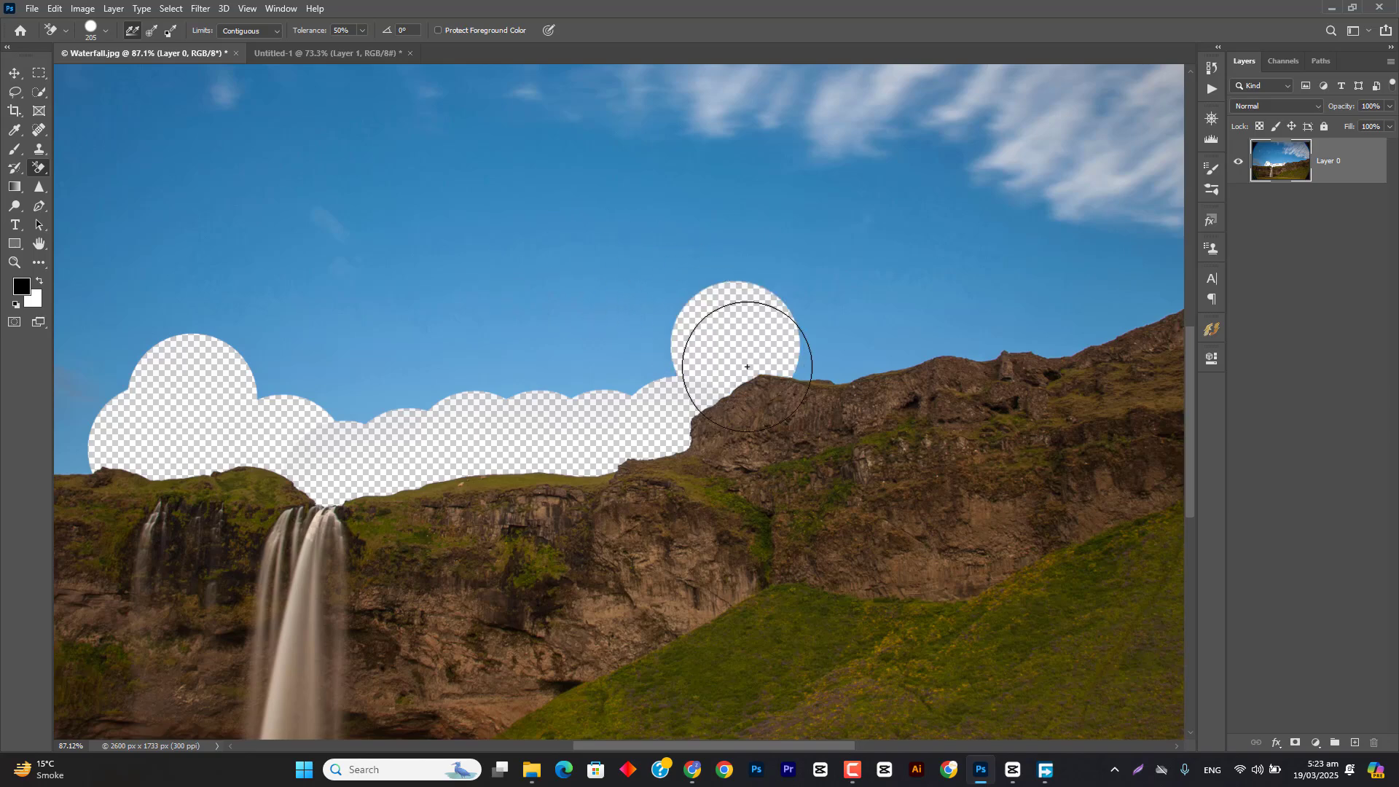
mouse_move(746, 366)
left_mouse_down()
mouse_move(774, 422)
mouse_move(890, 444)
mouse_move(624, 583)
mouse_move(816, 469)
left_mouse_up()
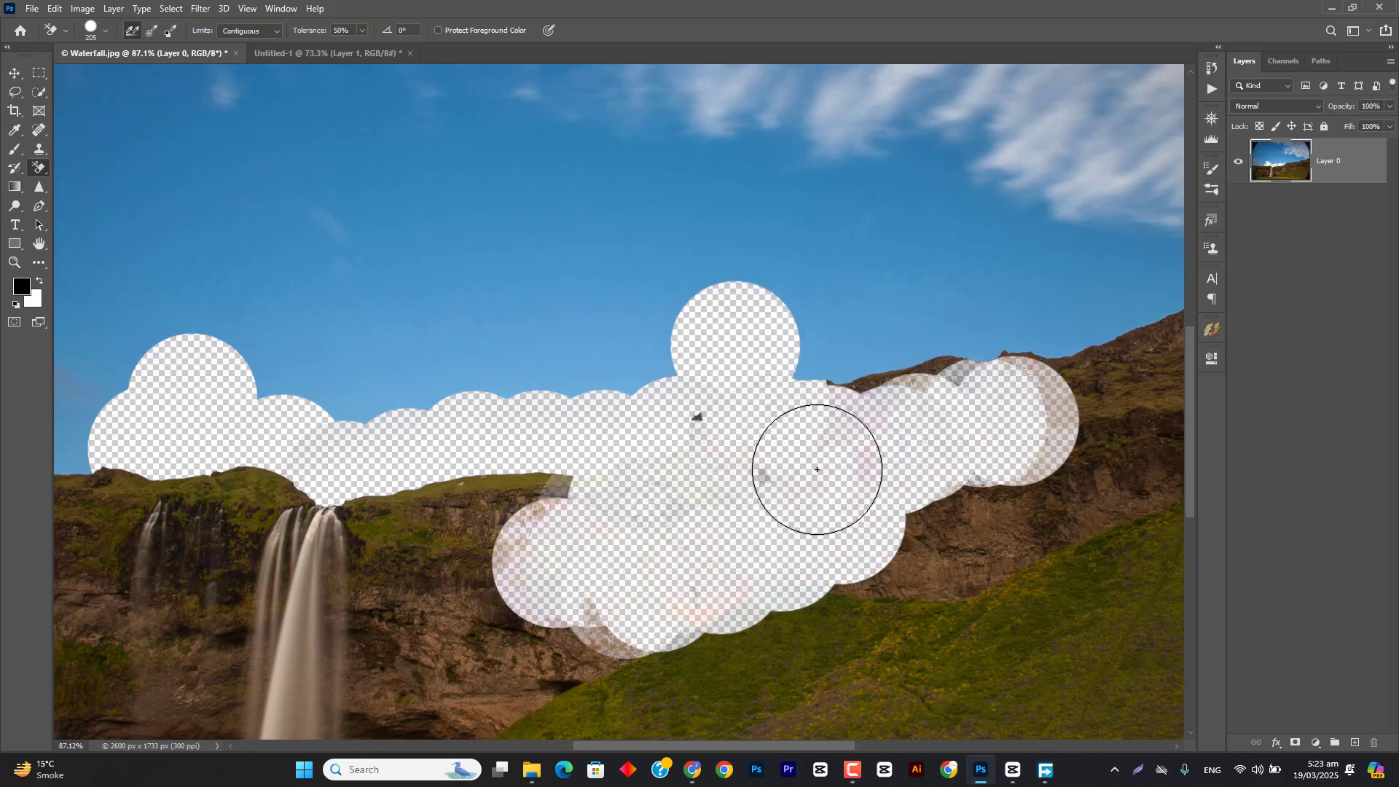
key("ctrl+z")
key("ctrl+z")
Step: Erase two overlapping circular patches of sky beside the rocky cliff's peak using Continuous sampling
scroll(707, 334, "up", 4)
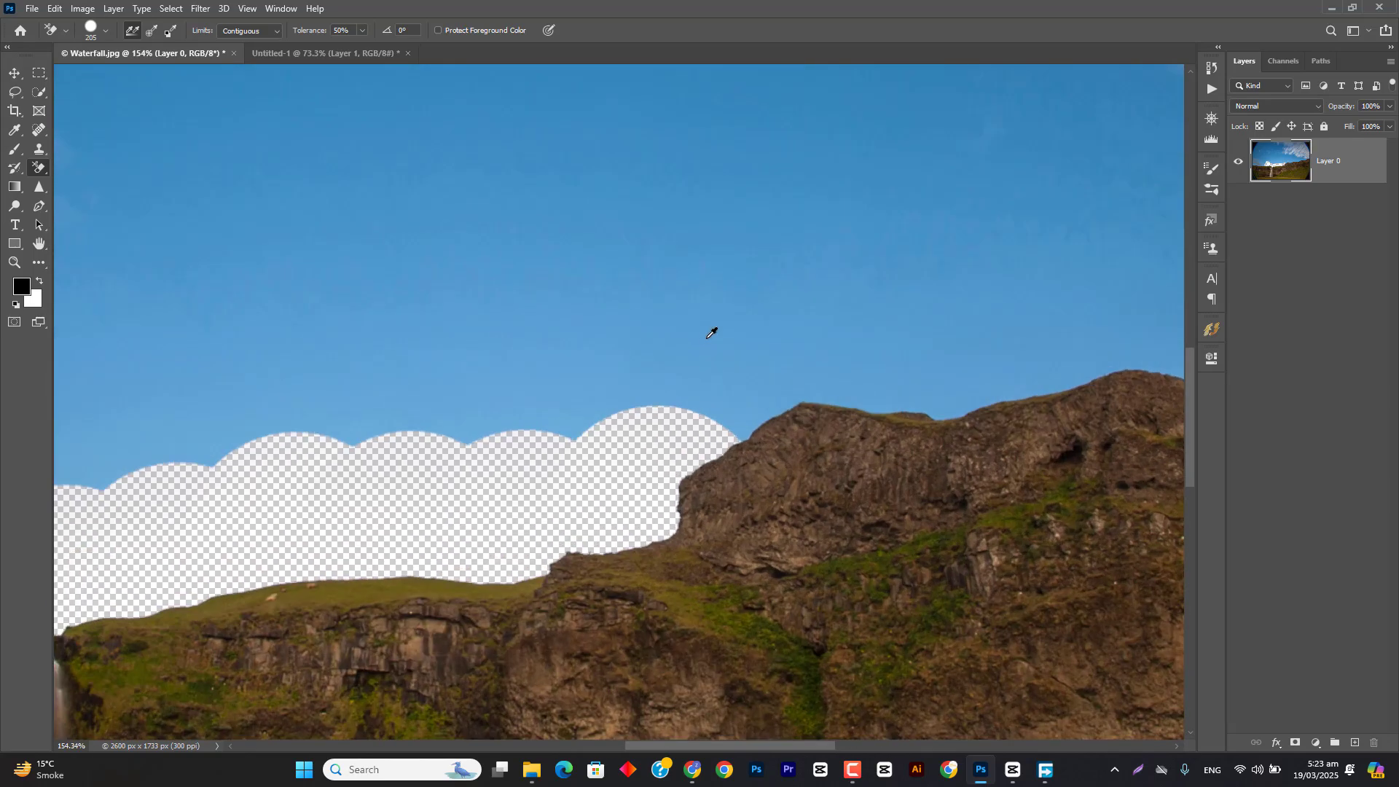
left_click(737, 376)
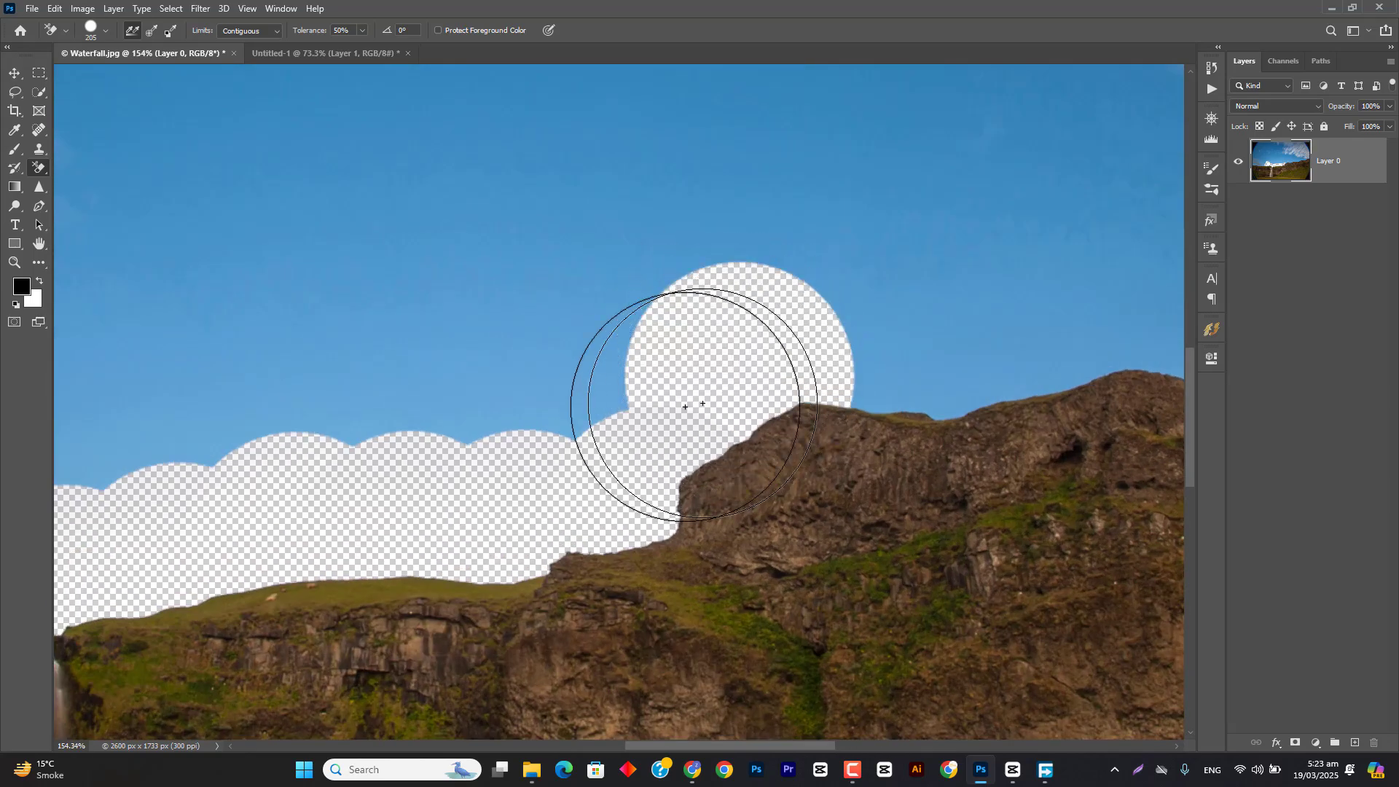
left_click(586, 407)
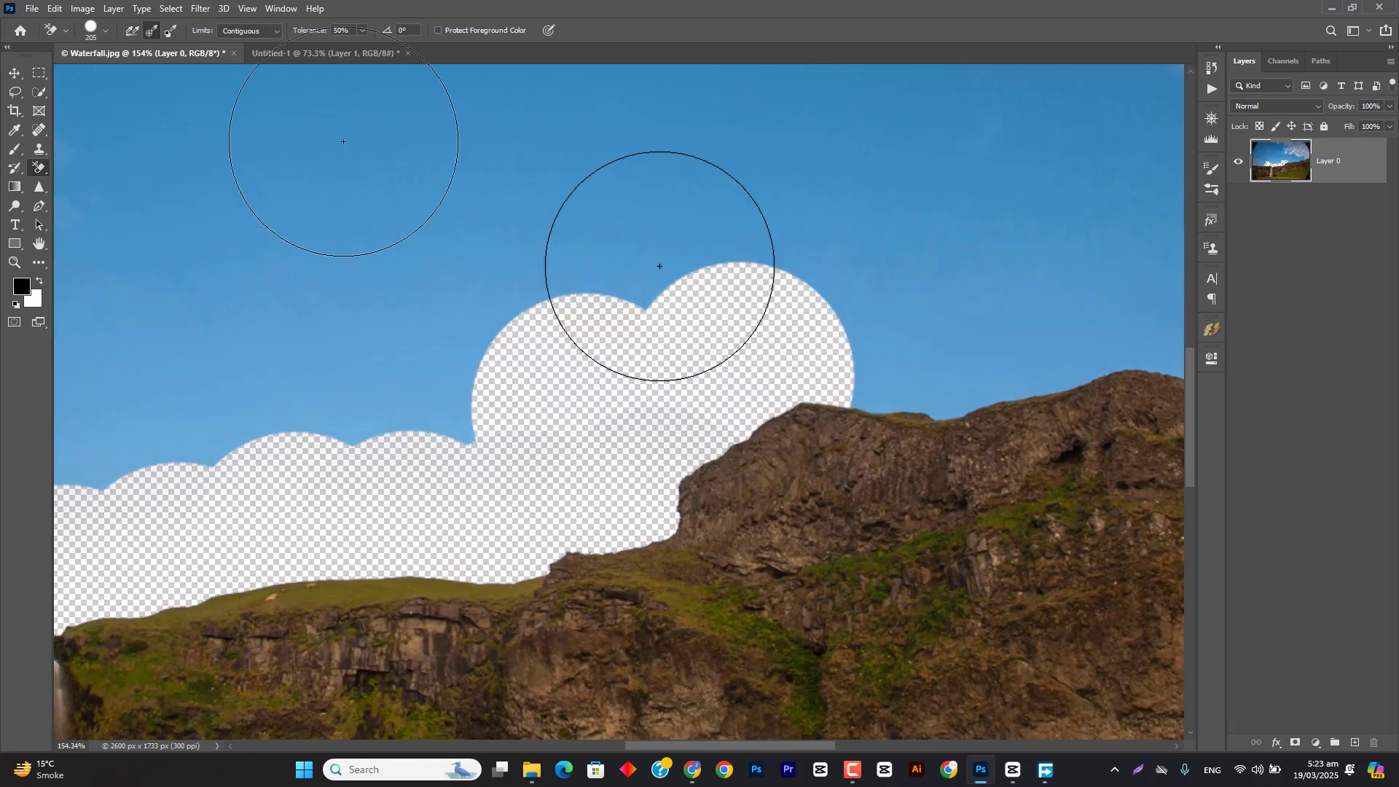
Step: With sampling set to Once, erase the sky along the cliff's ridge, back toward the waterfall, and up to the image's upper edge
scroll(659, 266, "down", 3)
left_click(856, 349)
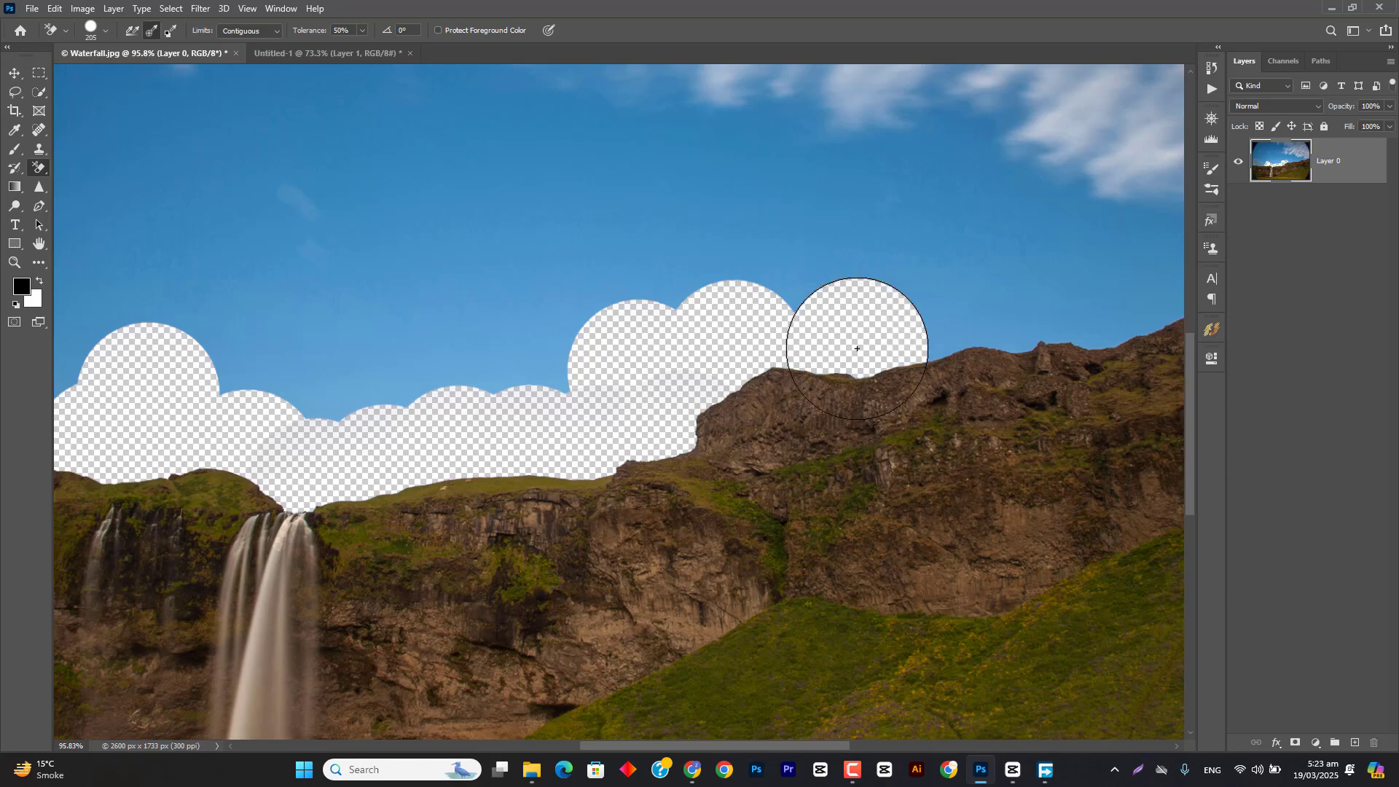
left_click(941, 347)
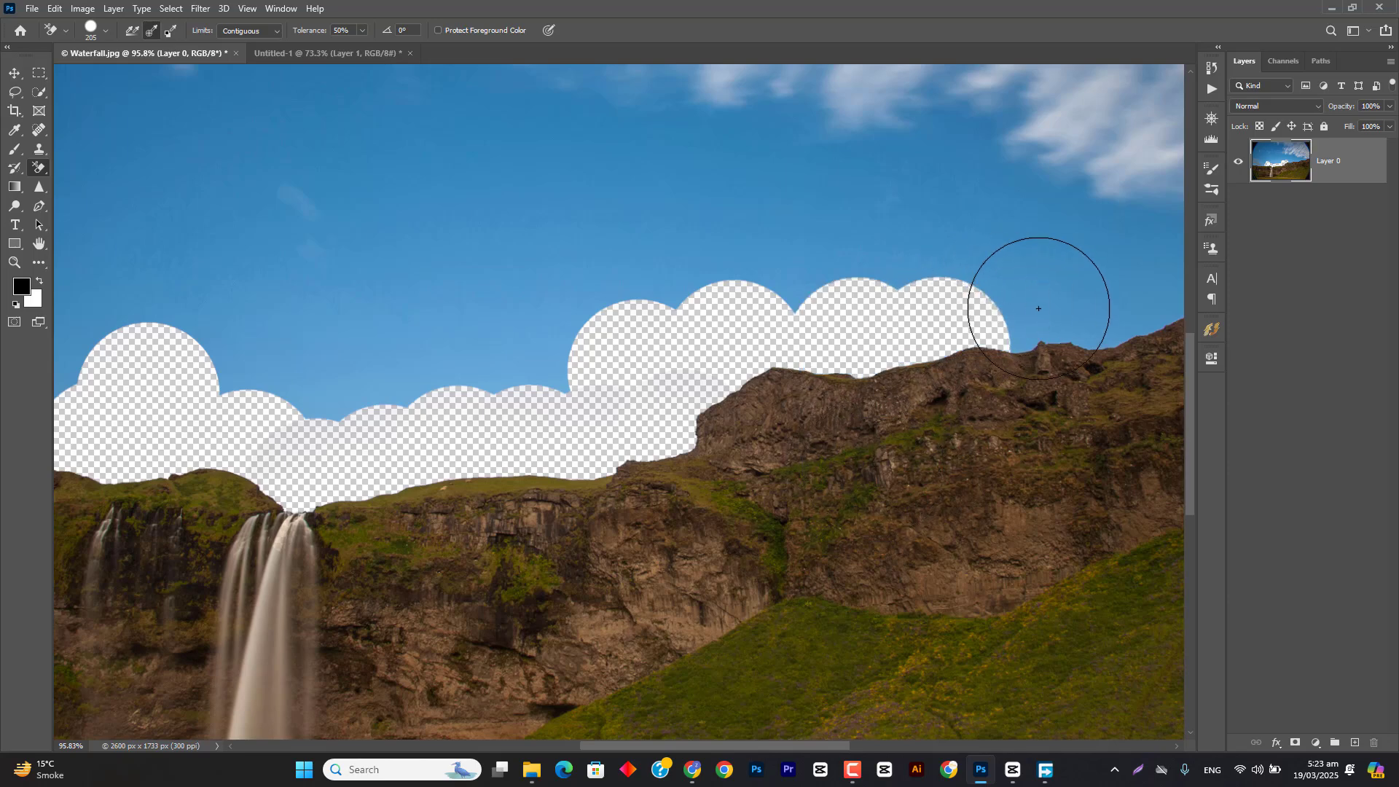
left_click_drag(1038, 308, 1112, 303)
mouse_move(937, 255)
left_mouse_down()
mouse_move(554, 333)
mouse_move(582, 328)
mouse_move(484, 333)
mouse_move(397, 313)
left_mouse_up()
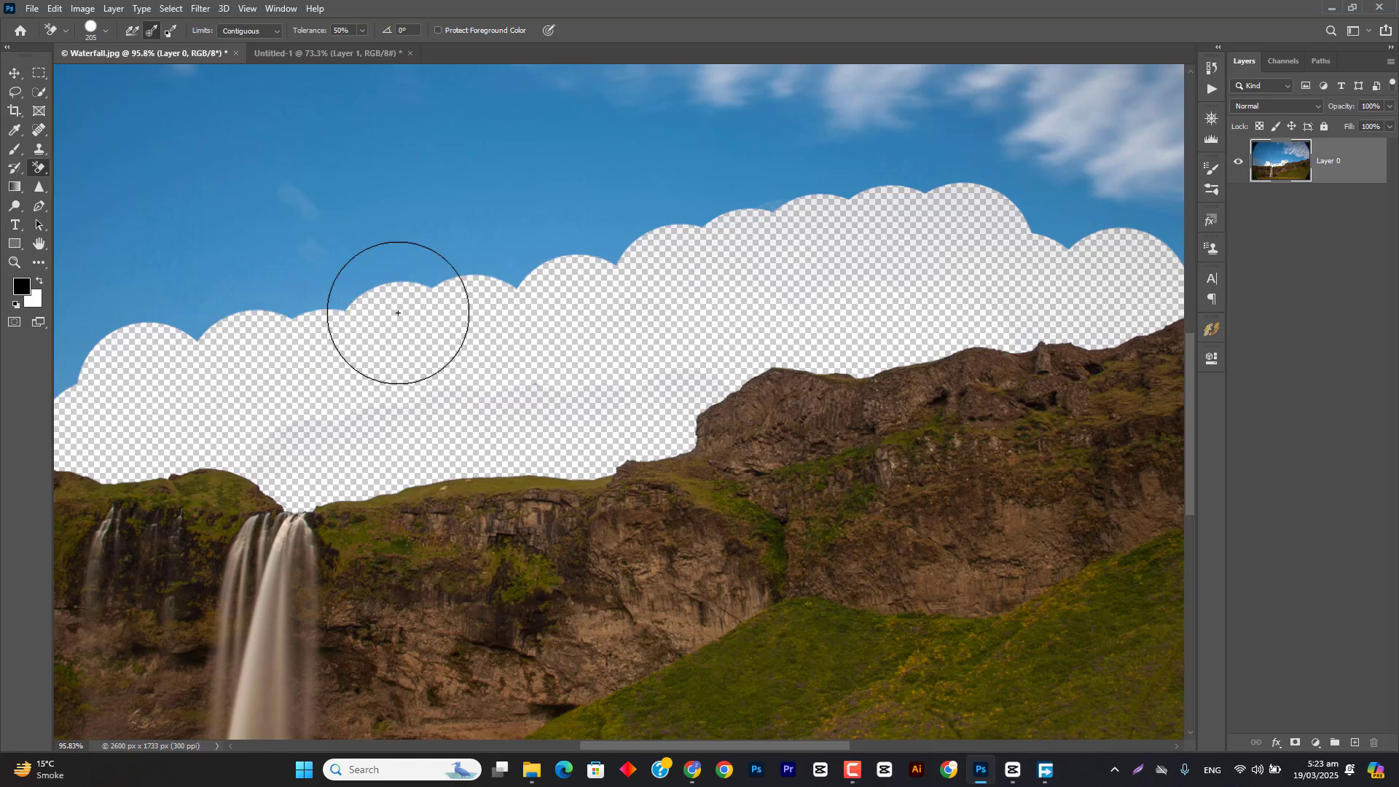
mouse_move(277, 309)
left_mouse_down()
mouse_move(633, 233)
mouse_move(705, 168)
mouse_move(681, 11)
left_mouse_up()
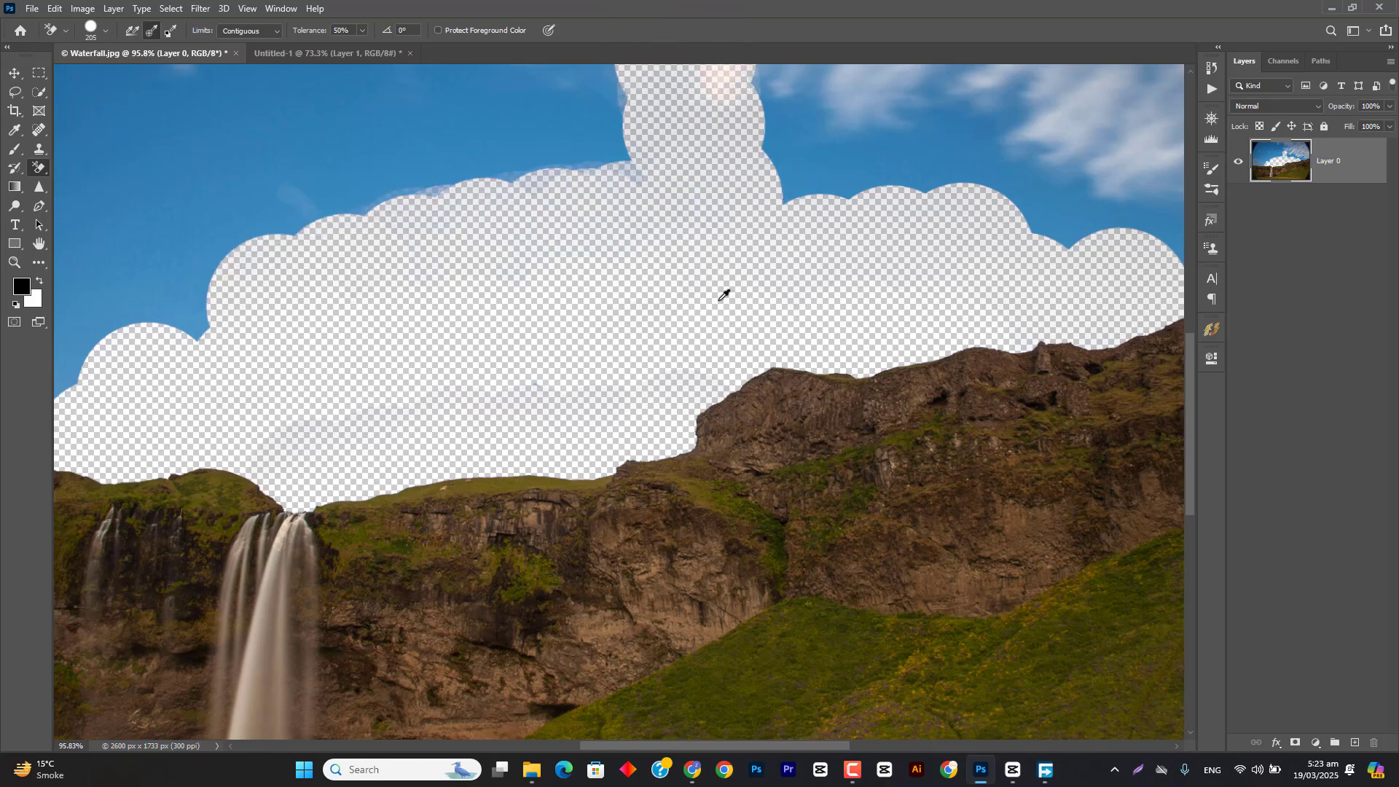
Step: Undo the sky erasures made along and above the cliff's ridge with Once sampling
scroll(723, 294, "down", 5)
key("ctrl+z")
key("ctrl+z")
key("ctrl+z")
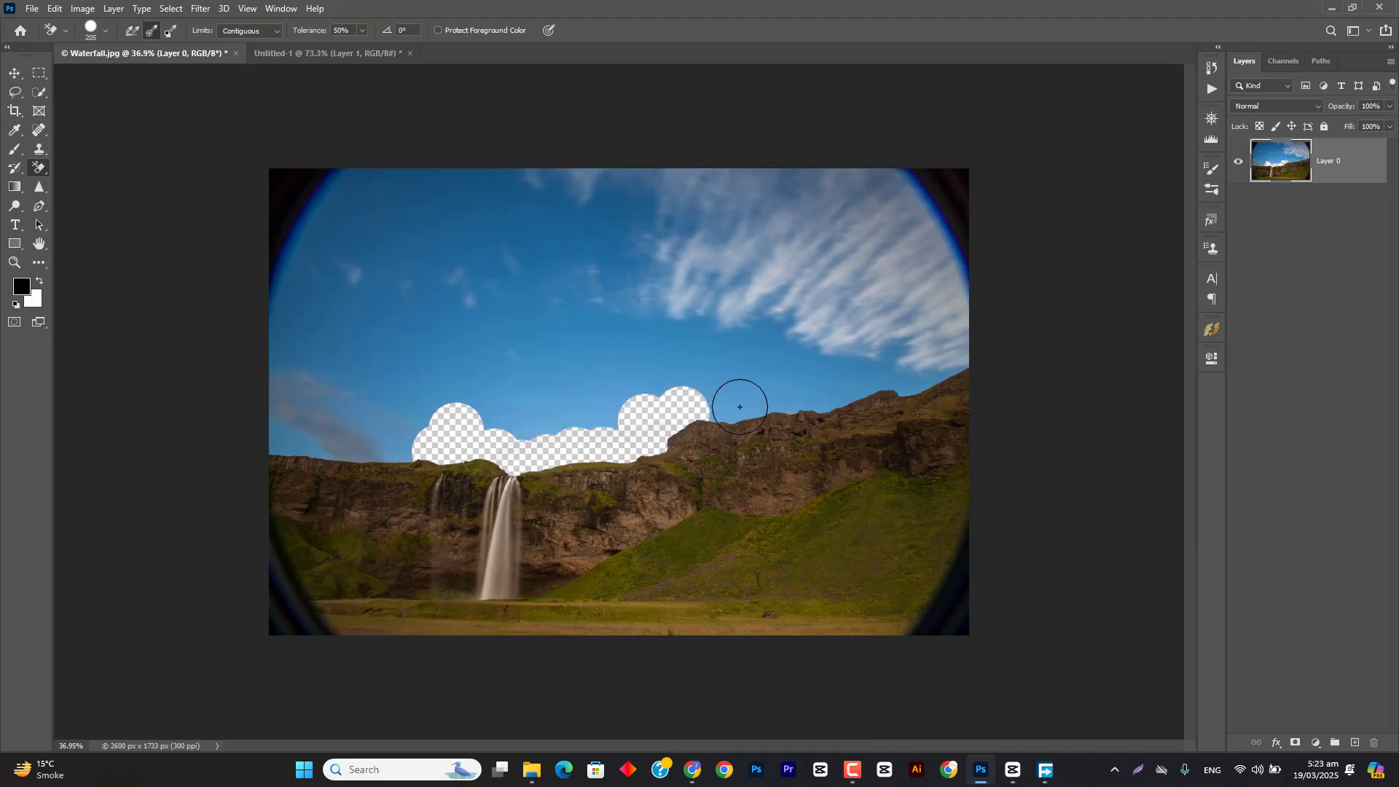
Step: Try erasing the sky above the ridge before and after lowering the eraser's tolerance, undoing each stroke
mouse_move(739, 407)
left_mouse_down()
mouse_move(389, 301)
mouse_move(364, 188)
mouse_move(861, 191)
mouse_move(821, 180)
mouse_move(924, 287)
left_mouse_up()
key("ctrl+z")
left_click_drag(313, 35, 305, 35)
mouse_move(752, 400)
left_mouse_down()
mouse_move(682, 367)
mouse_move(503, 339)
mouse_move(615, 381)
mouse_move(790, 362)
mouse_move(792, 417)
mouse_move(911, 374)
mouse_move(515, 420)
mouse_move(618, 415)
mouse_move(443, 335)
mouse_move(525, 368)
mouse_move(545, 422)
mouse_move(615, 380)
mouse_move(636, 391)
mouse_move(612, 421)
left_mouse_up()
key("ctrl+z")
Step: Restore the original Waterfall.jpg and select the sky above the waterfall with the Magic Wand at tolerance 83
left_click(40, 92)
left_click(88, 120)
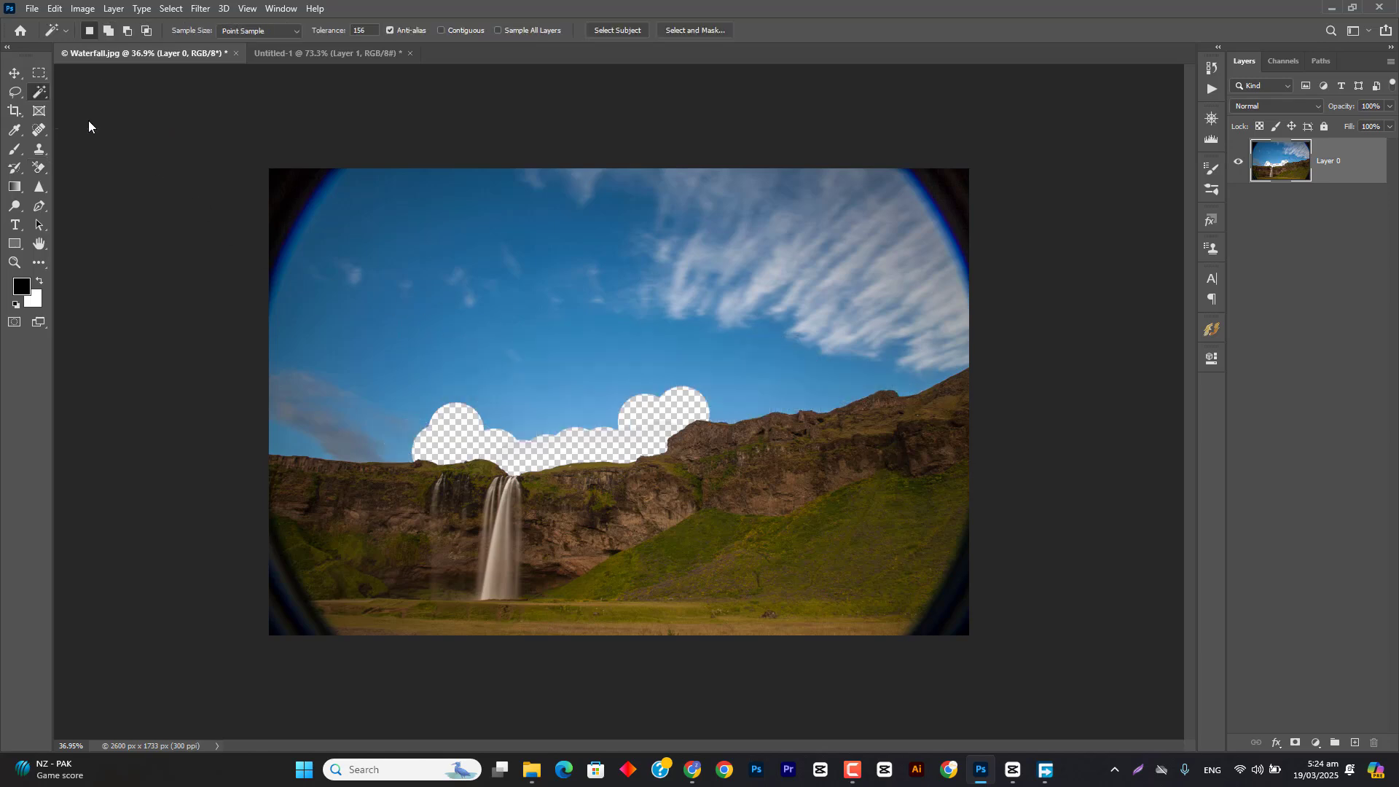
left_click_drag(335, 30, 304, 29)
key("ctrl+z")
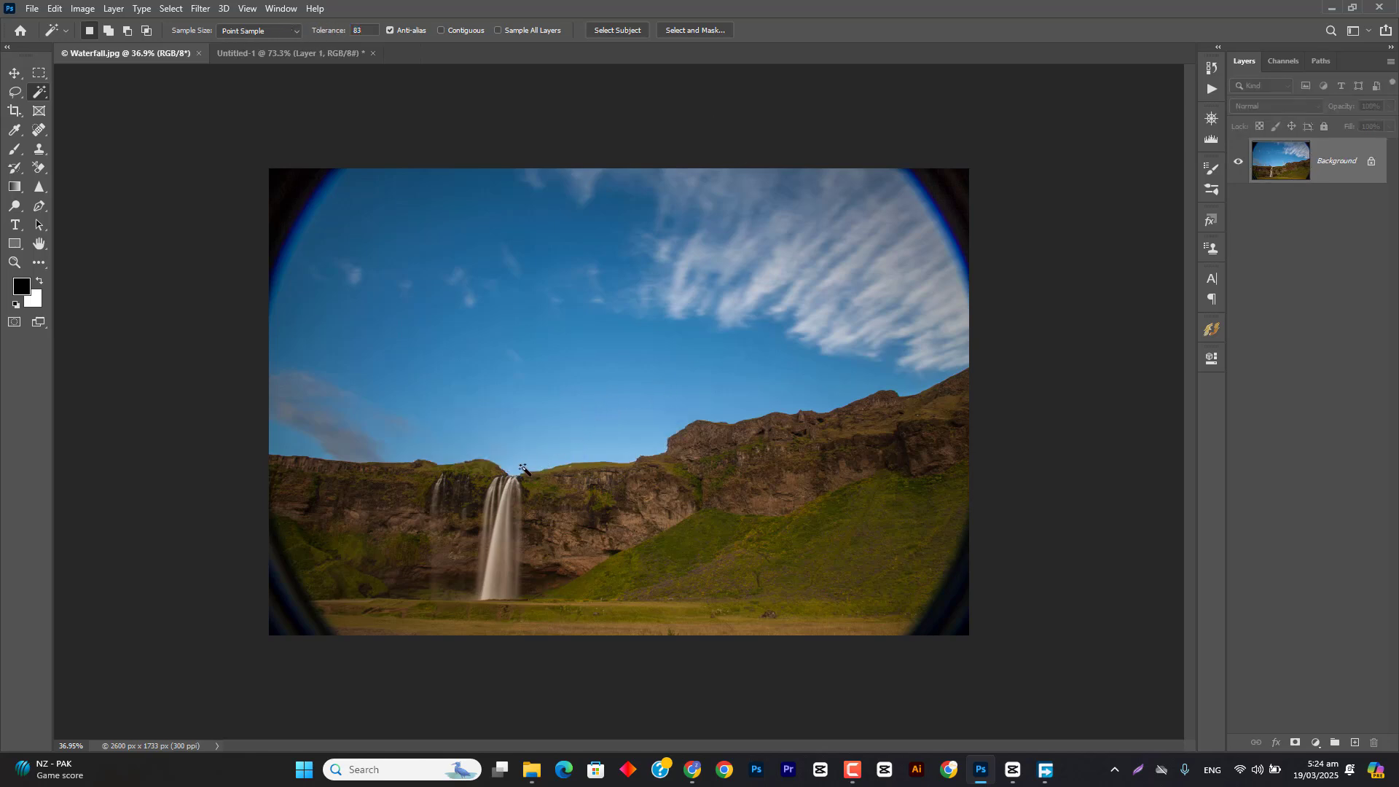
left_click(523, 468)
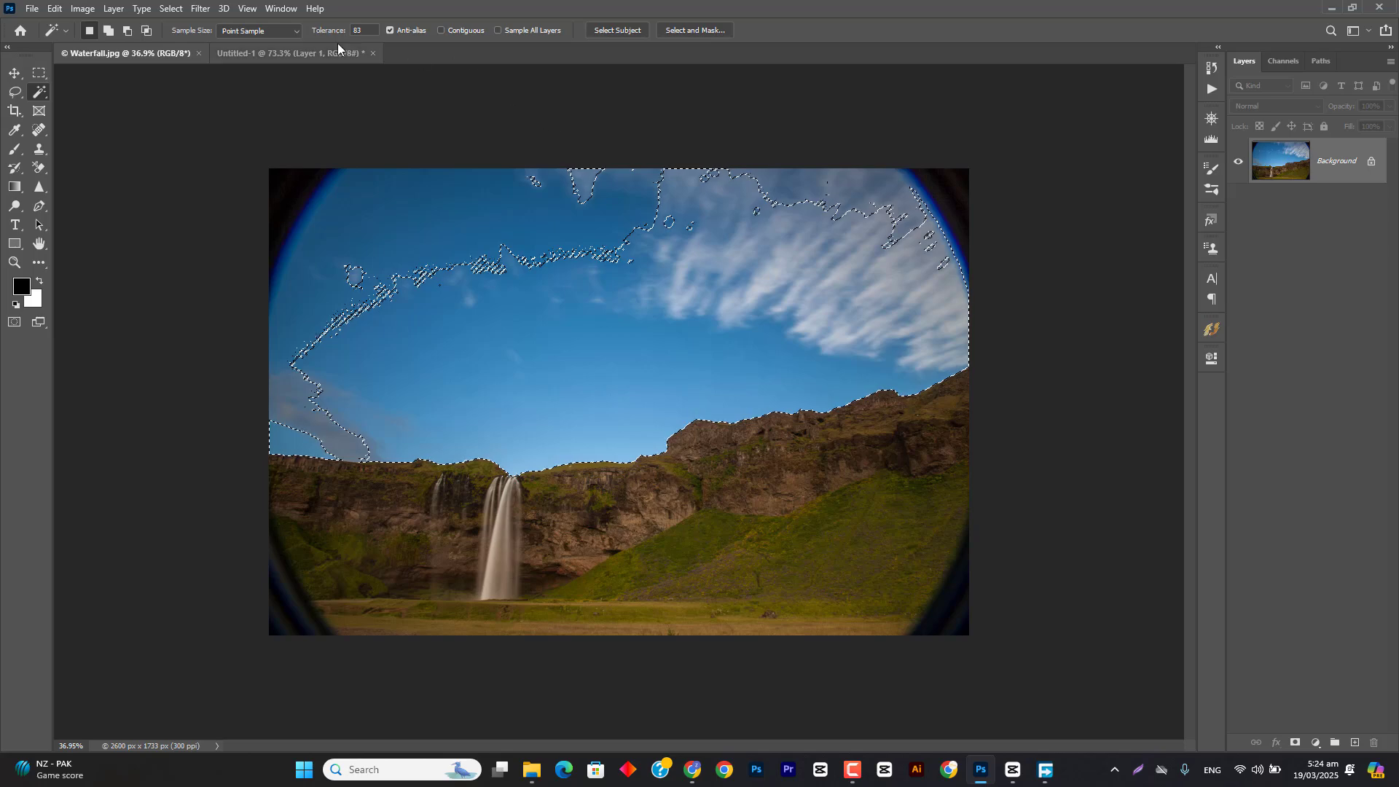
Step: Set the Magic Wand's tolerance to 9, select the sky just above the waterfall again, and clear the selection
left_click_drag(335, 31, 285, 38)
key("ctrl+d")
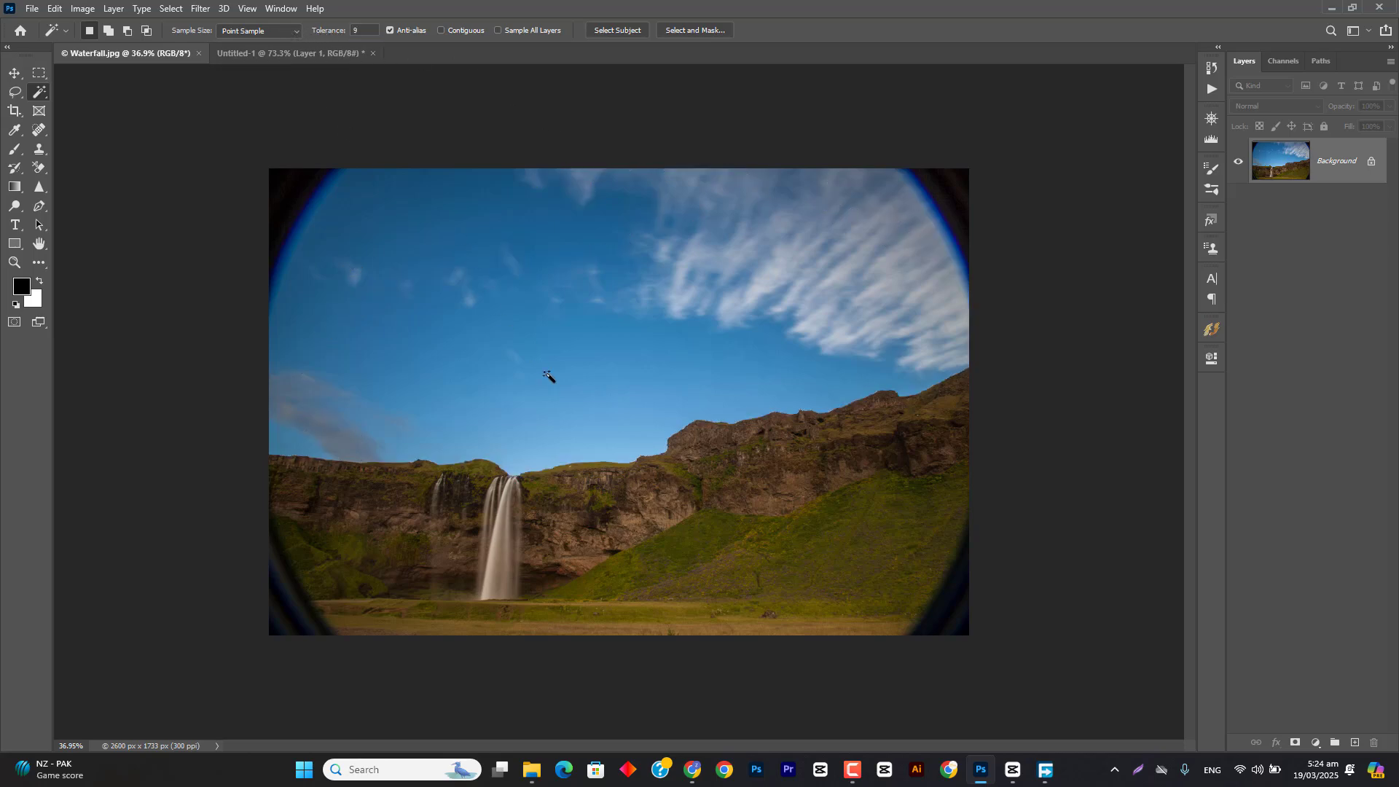
left_click(509, 454)
scroll(510, 457, "up", 5)
scroll(543, 463, "down", 2)
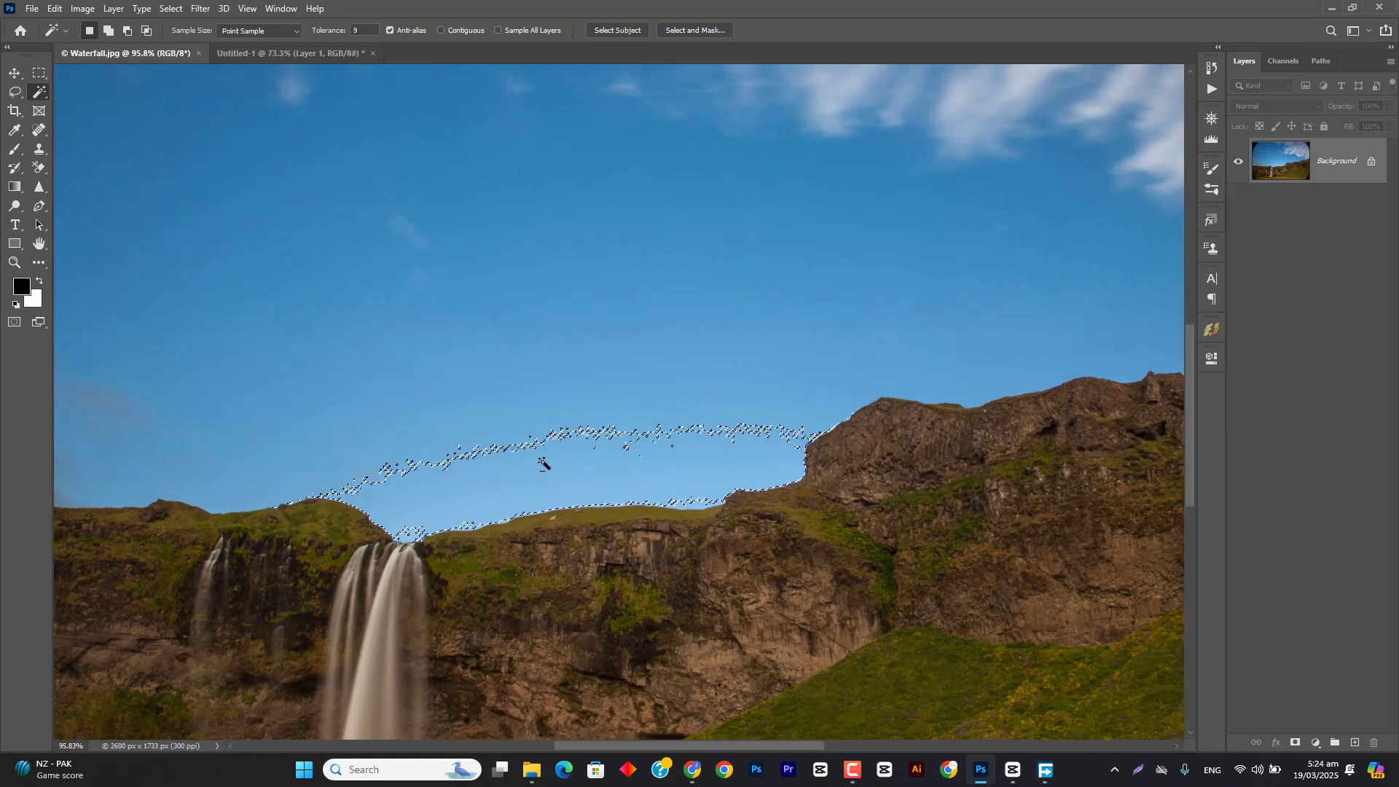
key("ctrl+d")
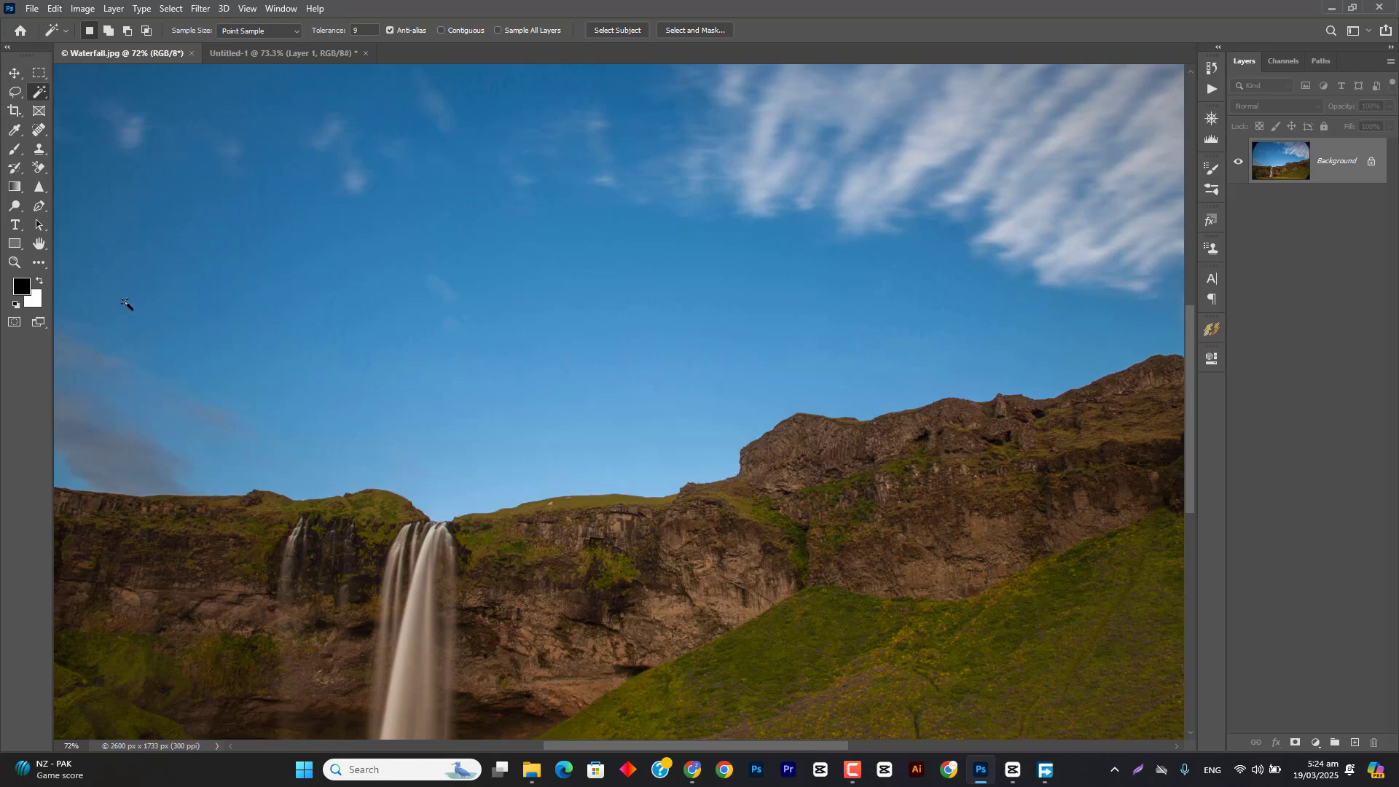
Step: Try the hue, saturation and brightness sliders for the foreground color in the Color Picker, and cancel the change
left_click(21, 288)
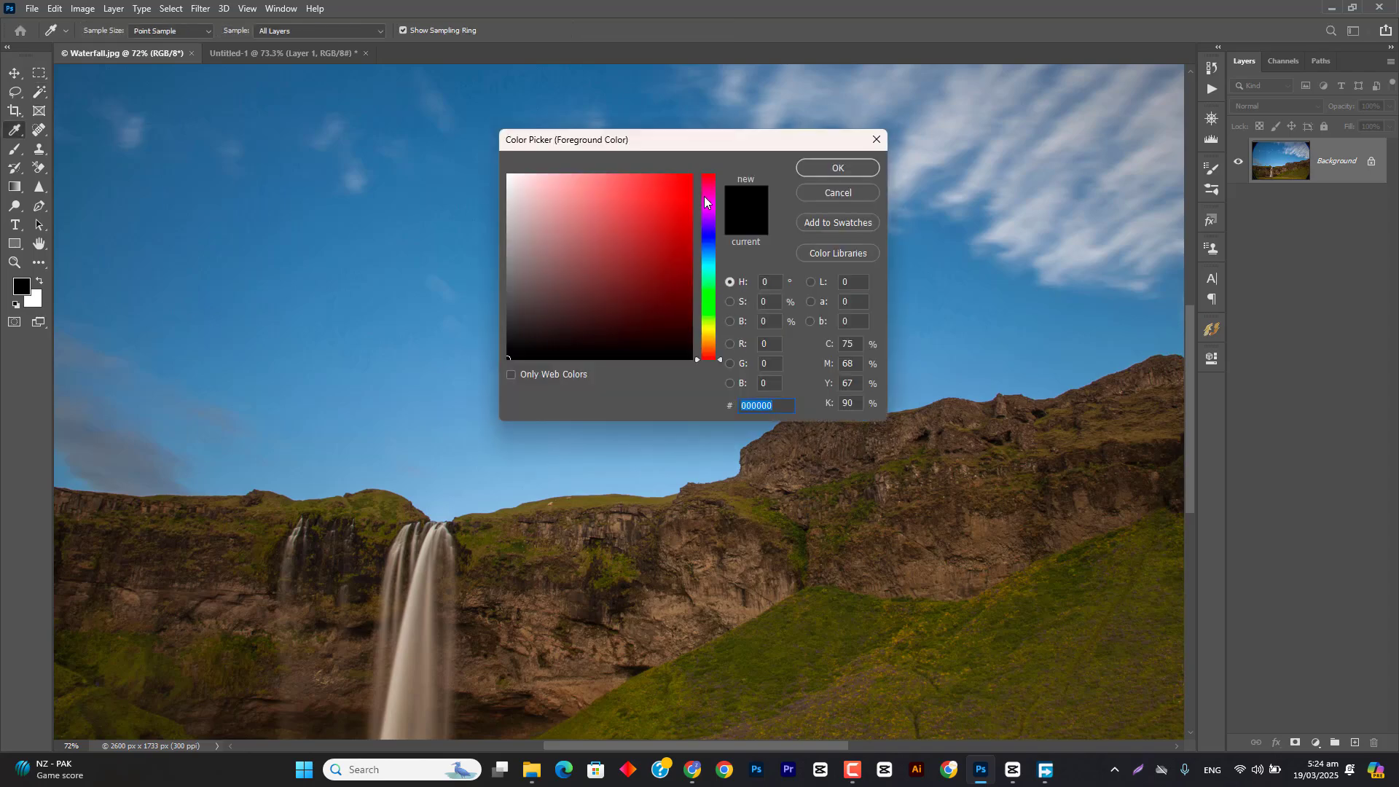
left_click_drag(704, 202, 723, 162)
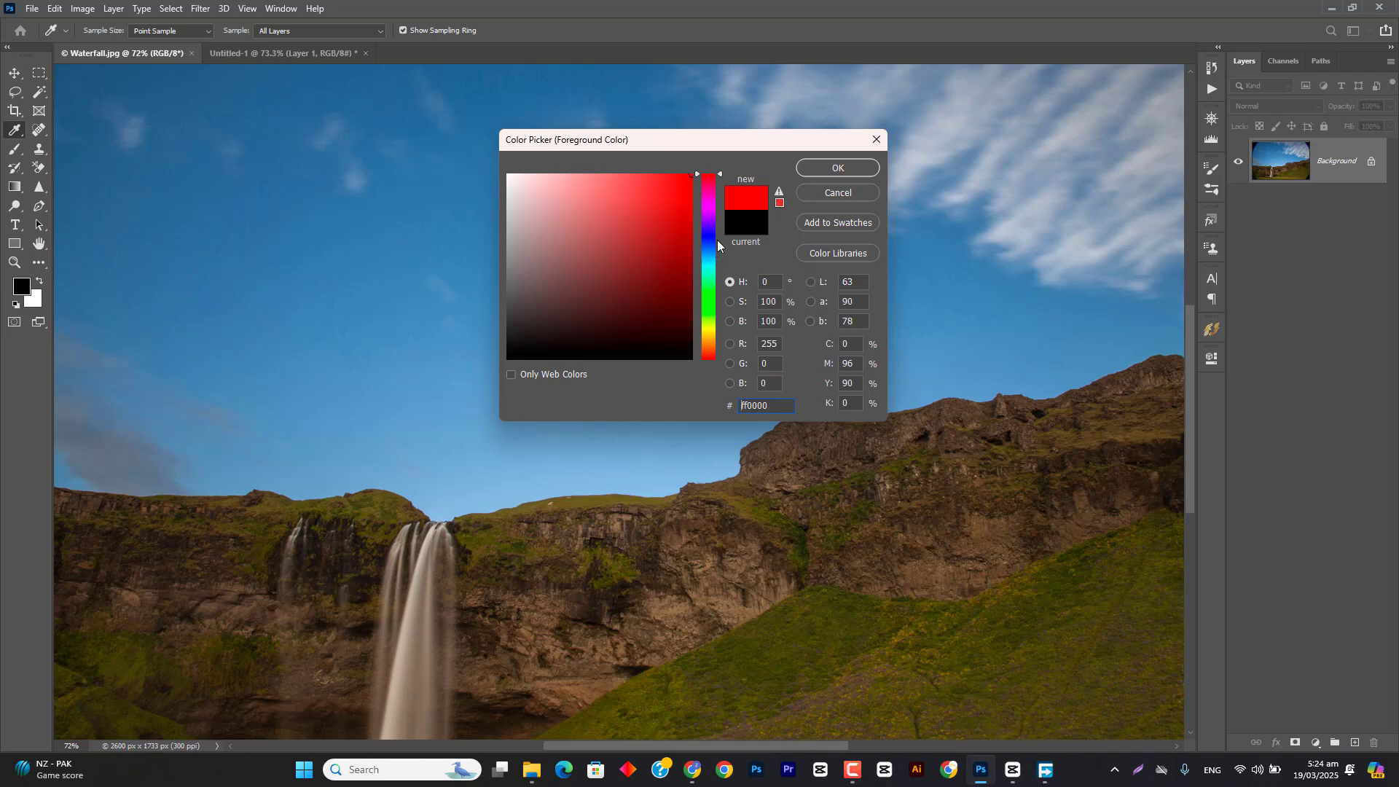
left_click(730, 302)
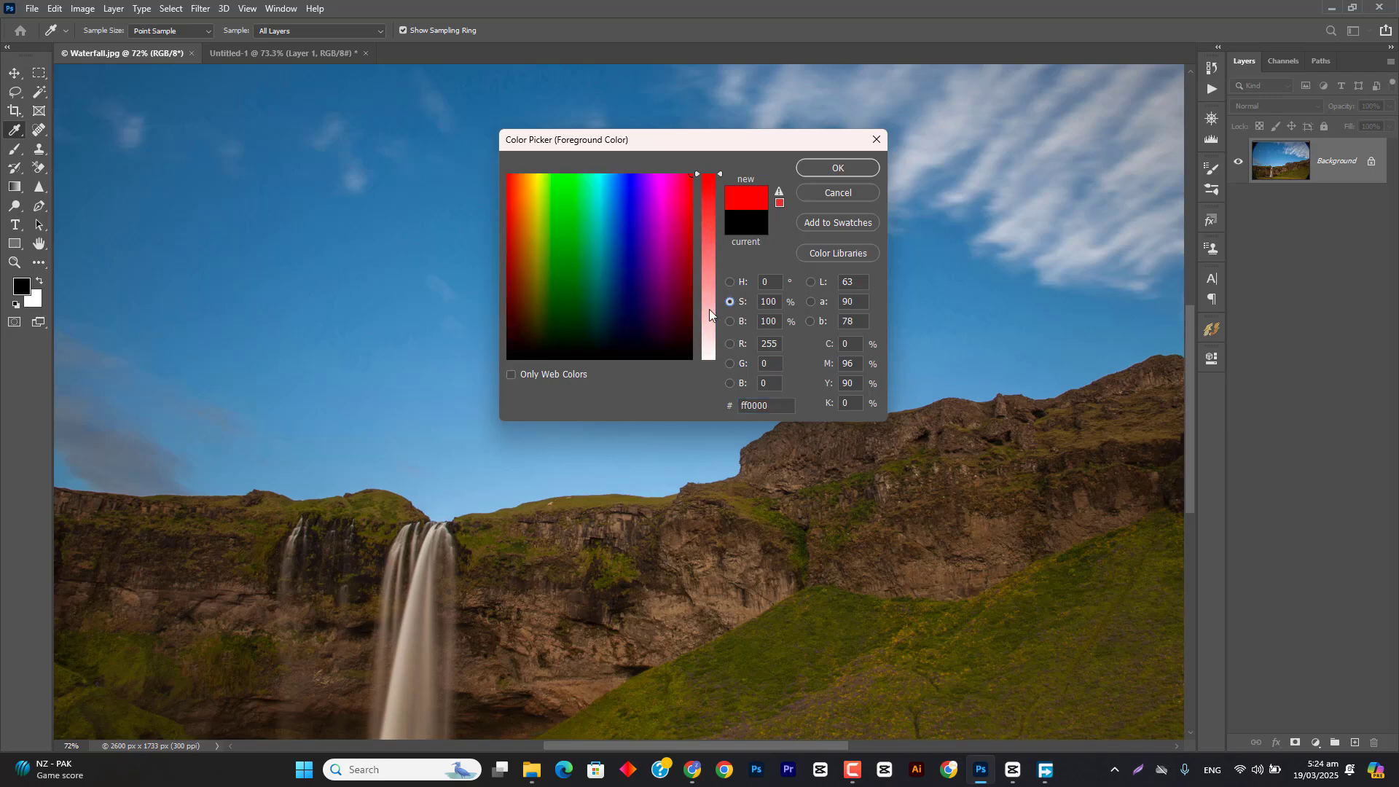
left_click(731, 322)
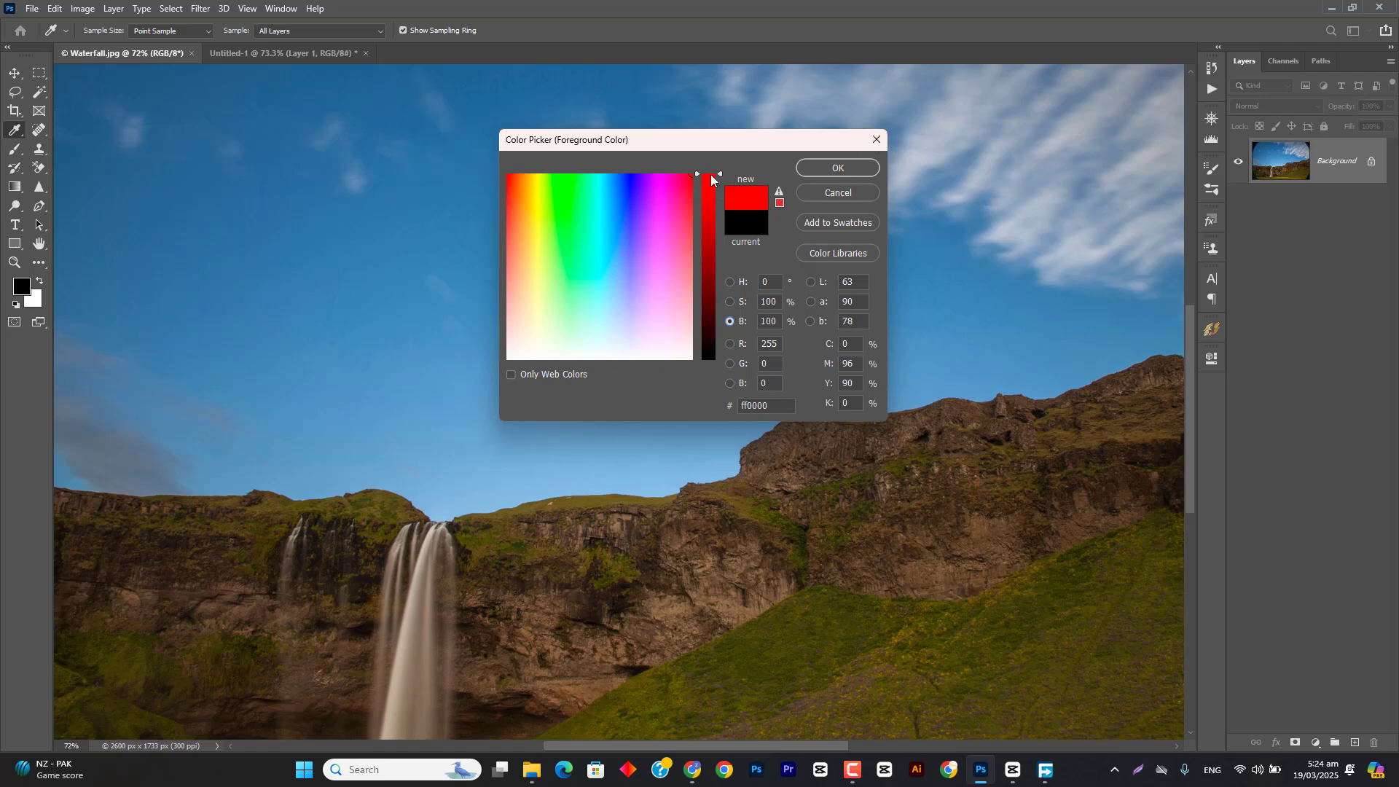
left_click(876, 139)
key("w")
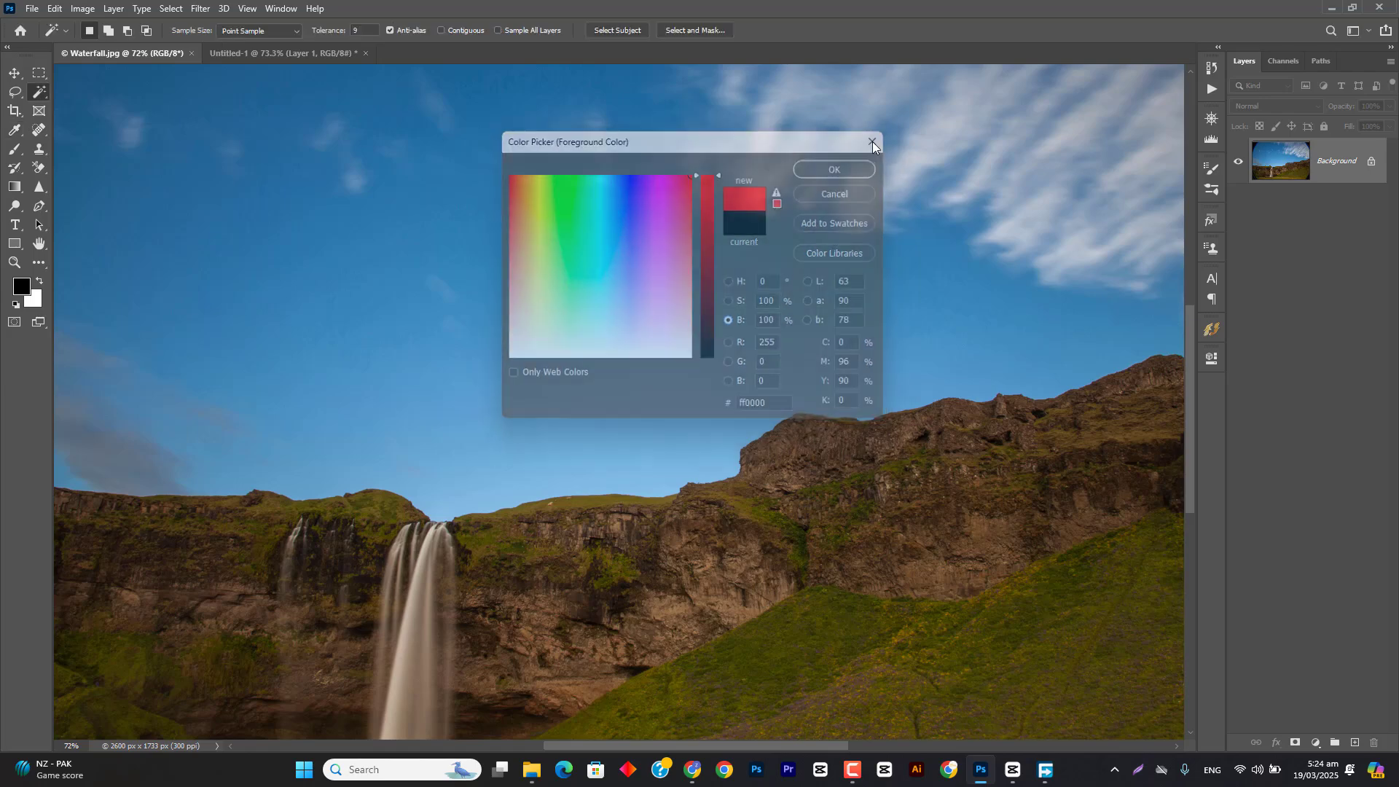
Step: Activate the Brush tool and set the foreground color to red, ff0000
left_click(14, 148)
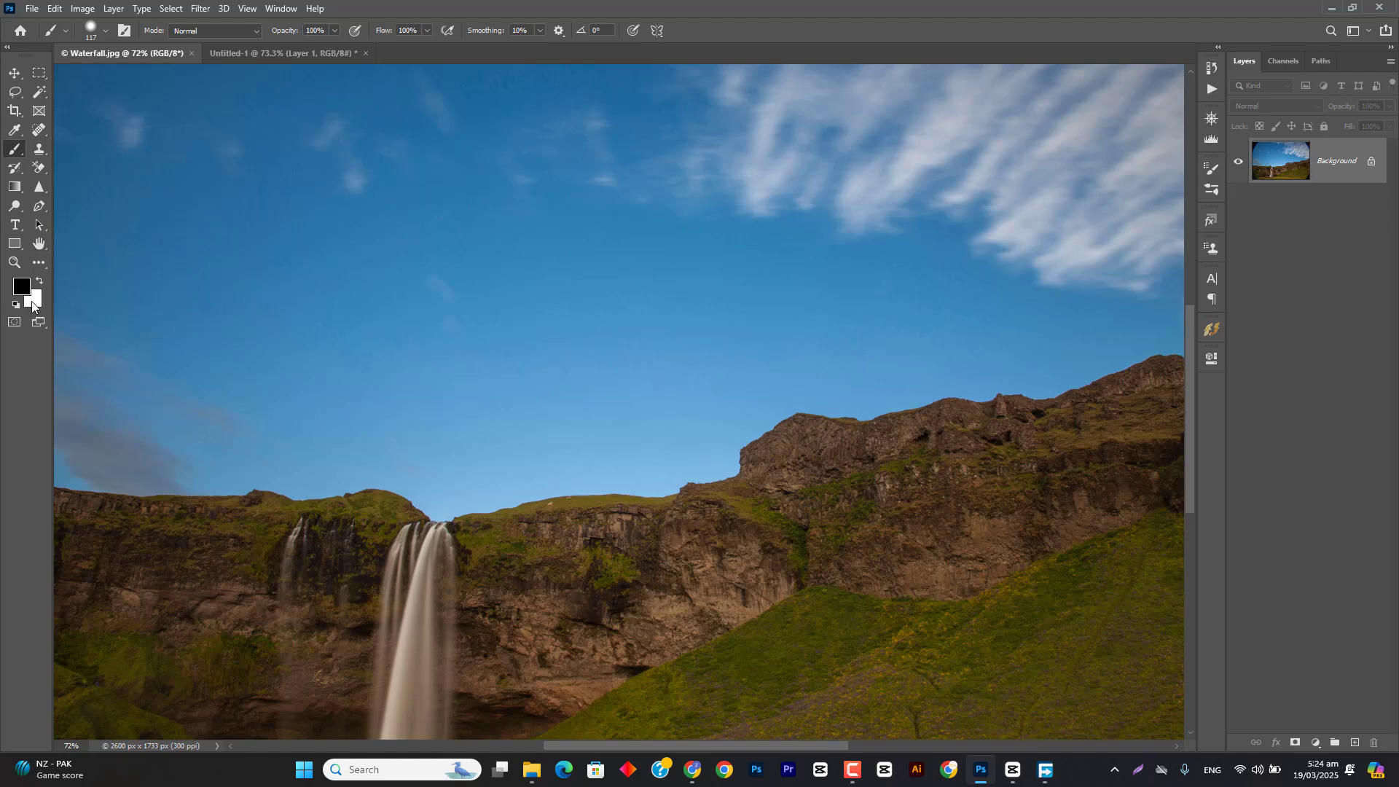
left_click(25, 294)
type("ff0000")
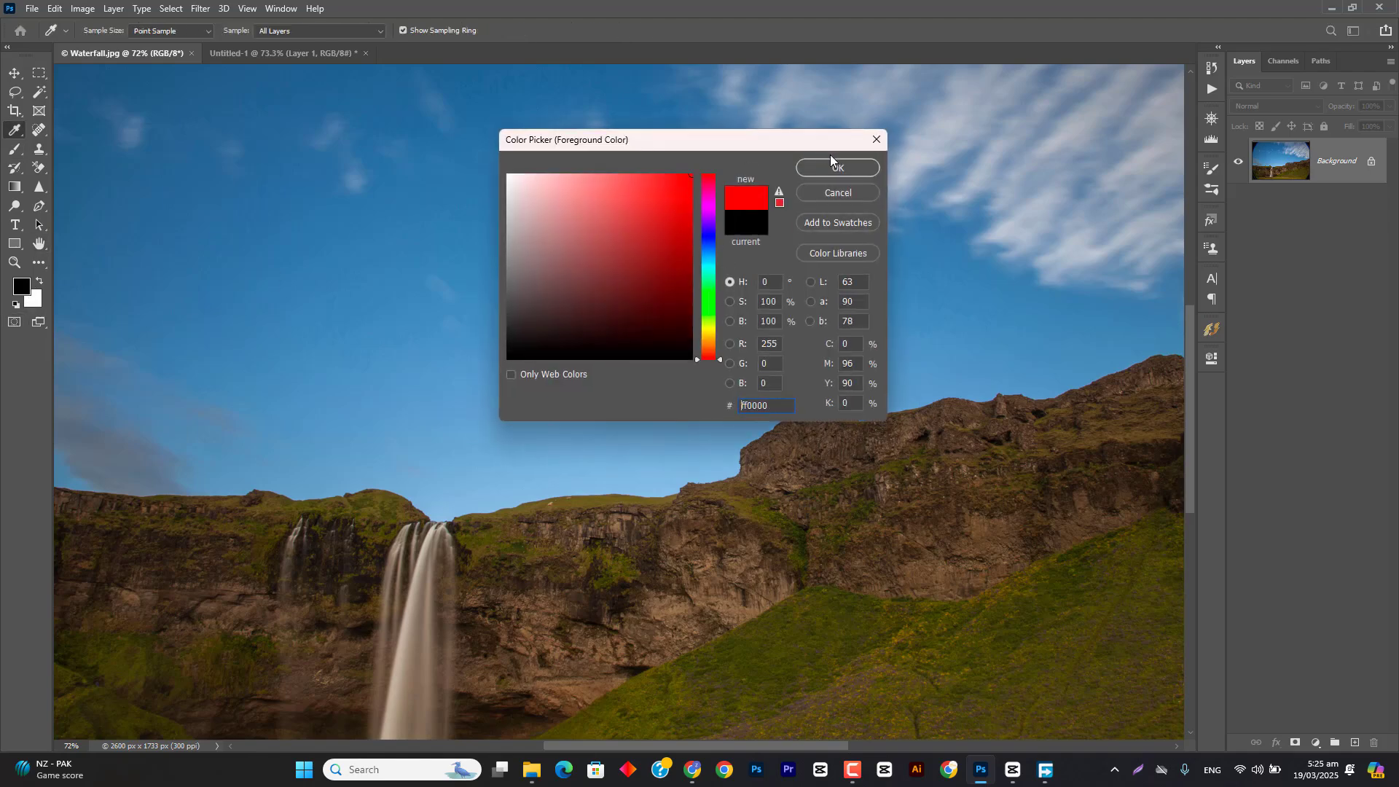
key("Return")
Step: Undo a test dab on the background, add a new layer, and paint a horizontal red stroke across the sky
left_click(418, 297)
key("ctrl+z")
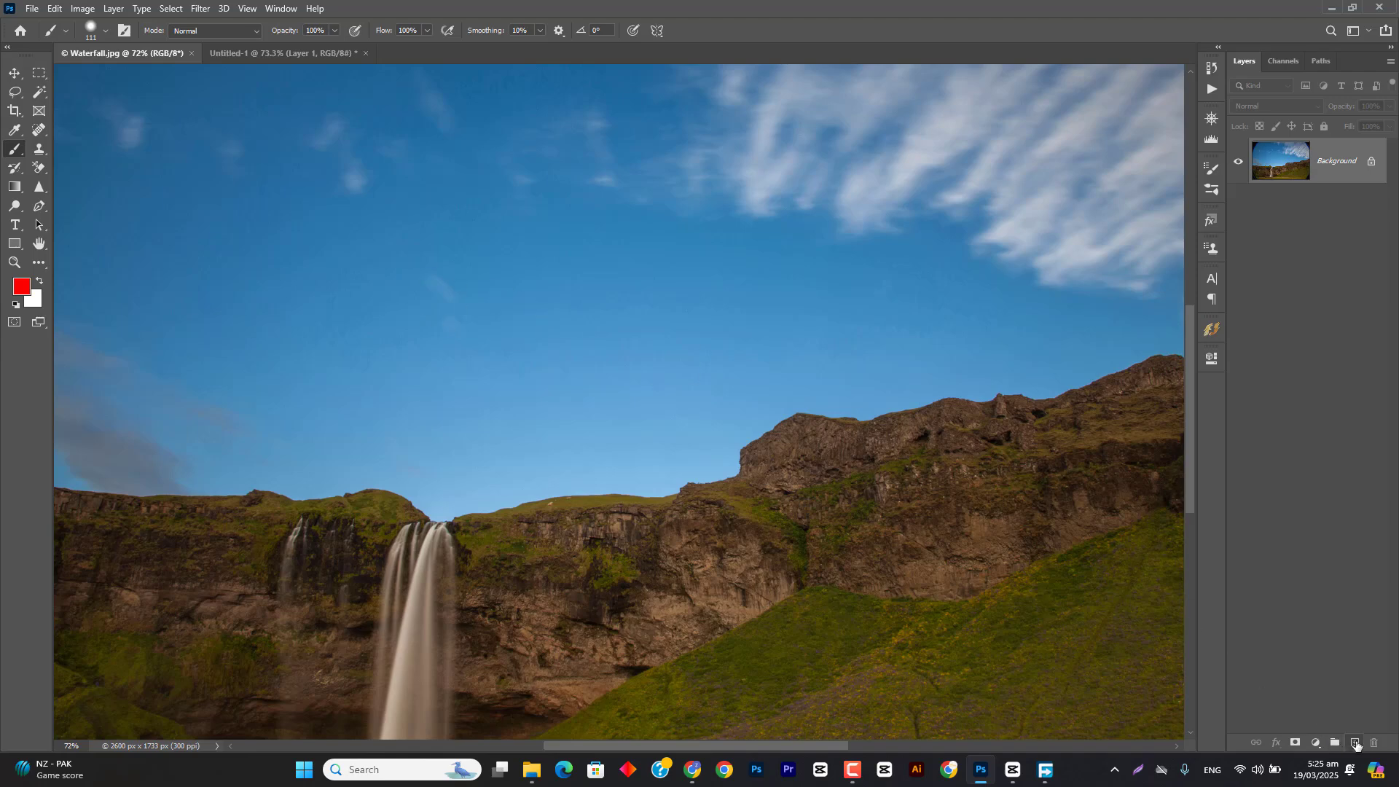
key("ctrl+shift+alt+n")
left_click_drag(386, 290, 623, 292)
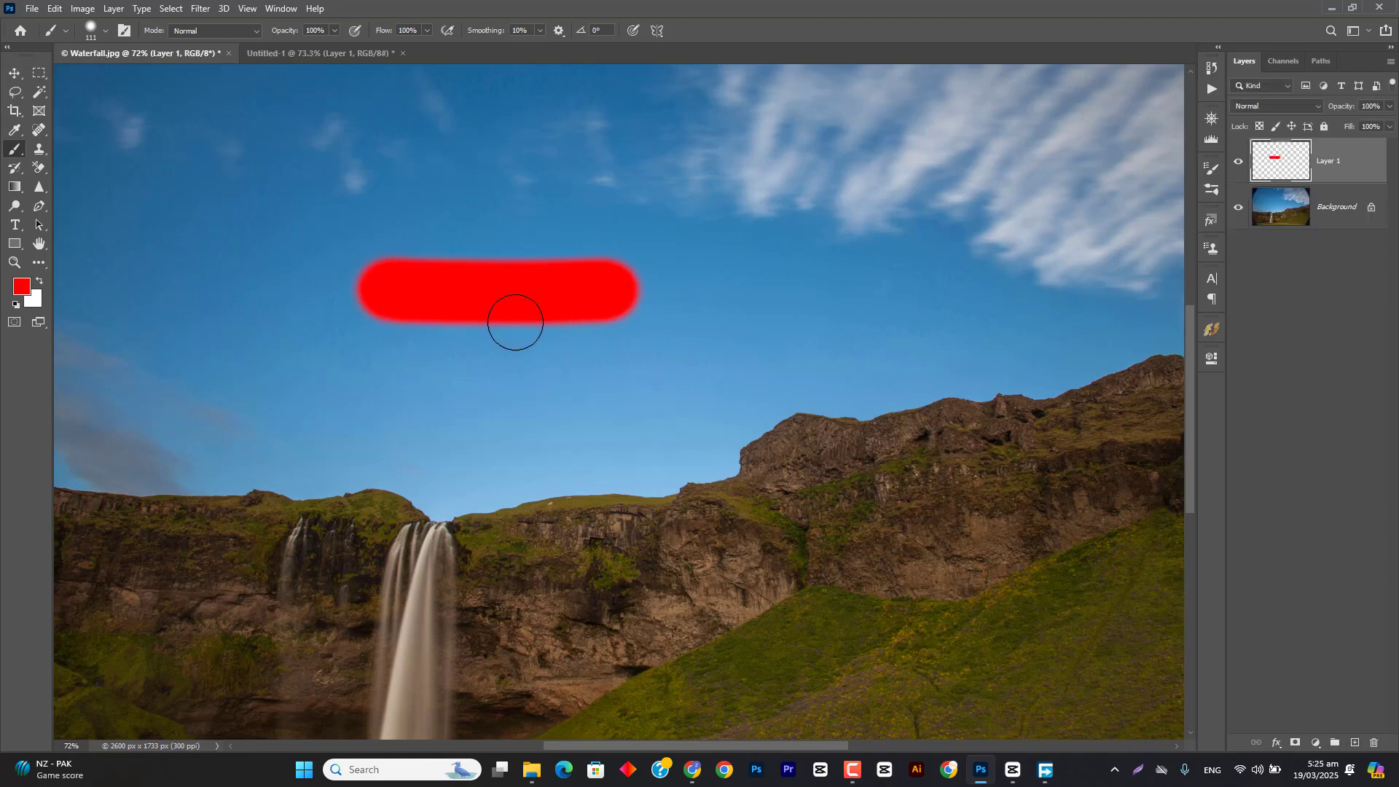
Step: Reduce the foreground red's saturation to 64% (ff5d5d) and paint a horizontal stroke above the red one
left_click(28, 290)
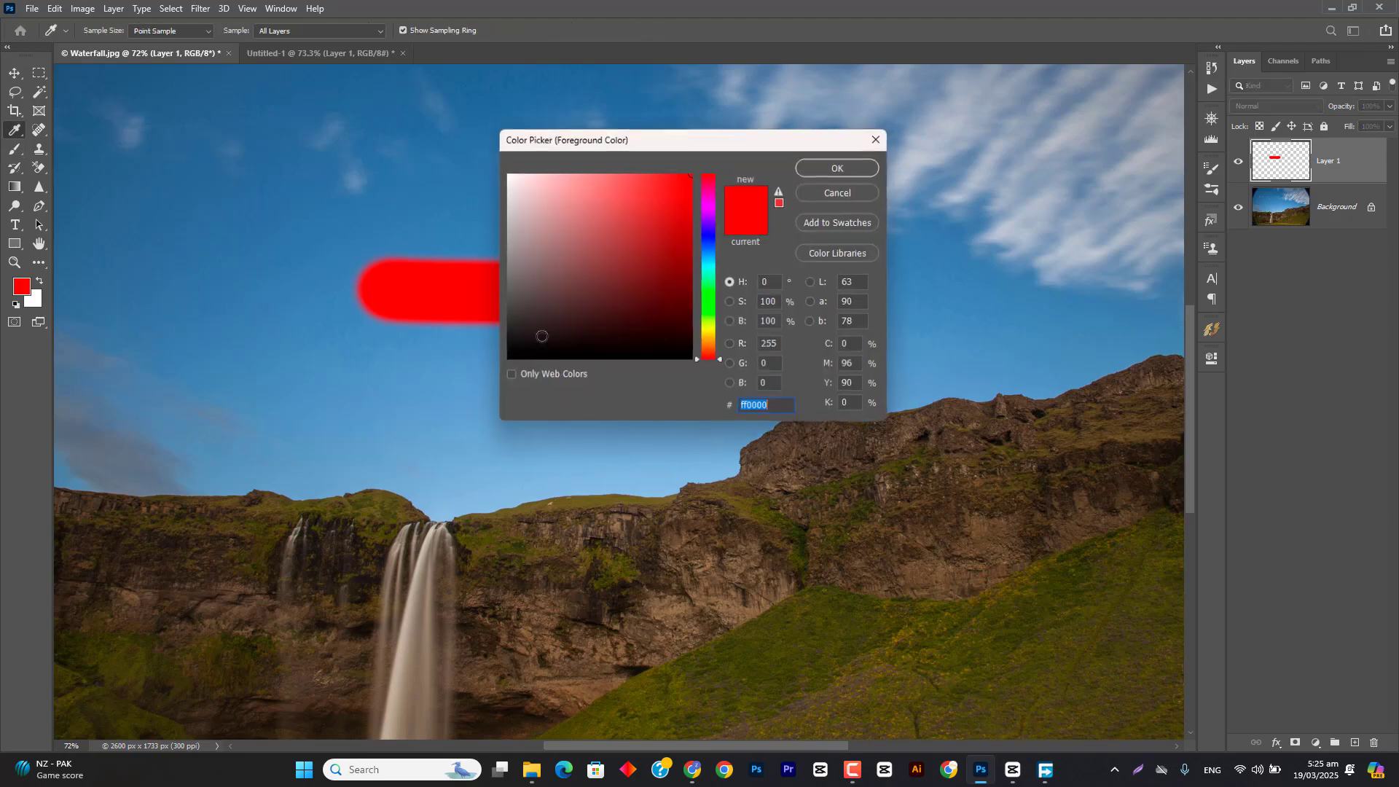
left_click(729, 303)
left_click_drag(706, 234, 705, 246)
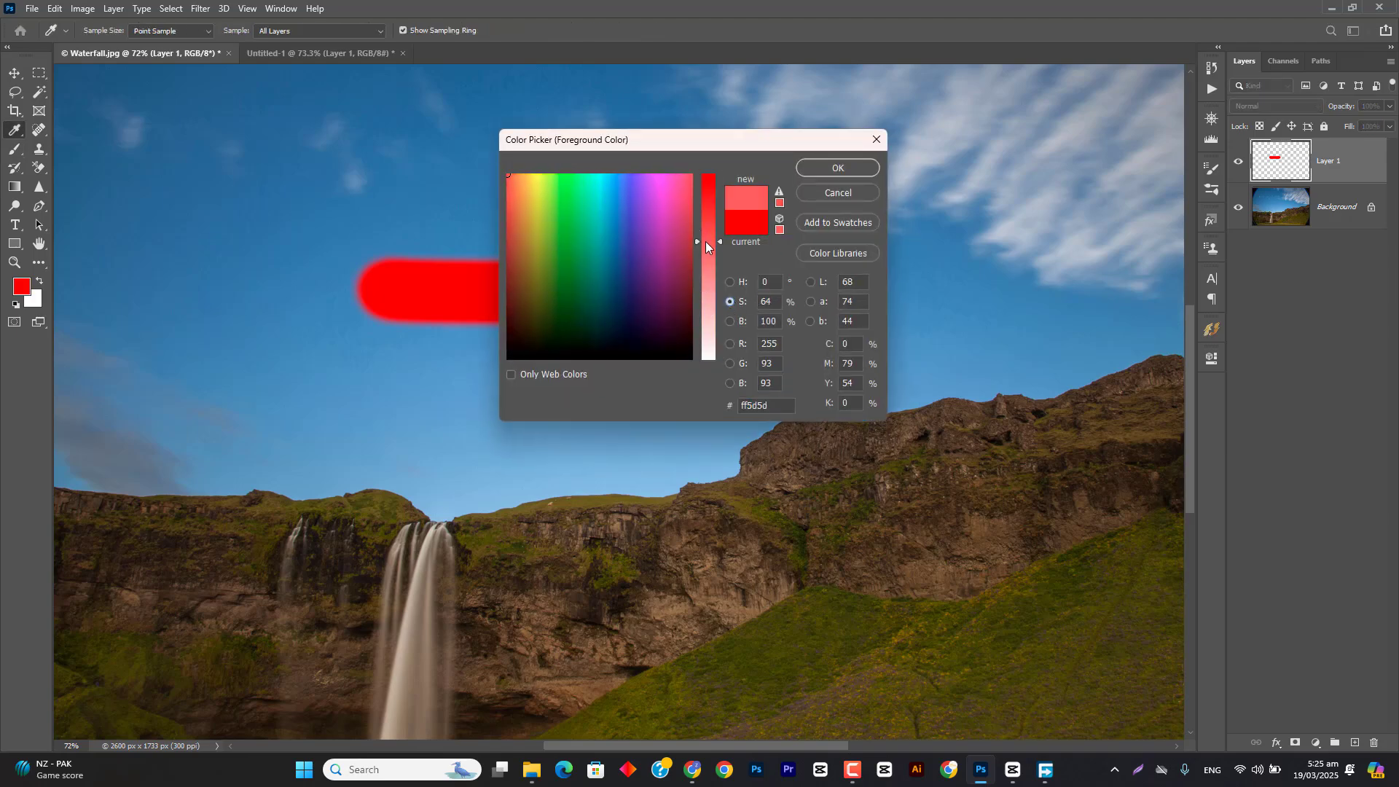
left_click(838, 167)
key("b")
left_click_drag(388, 204, 561, 207)
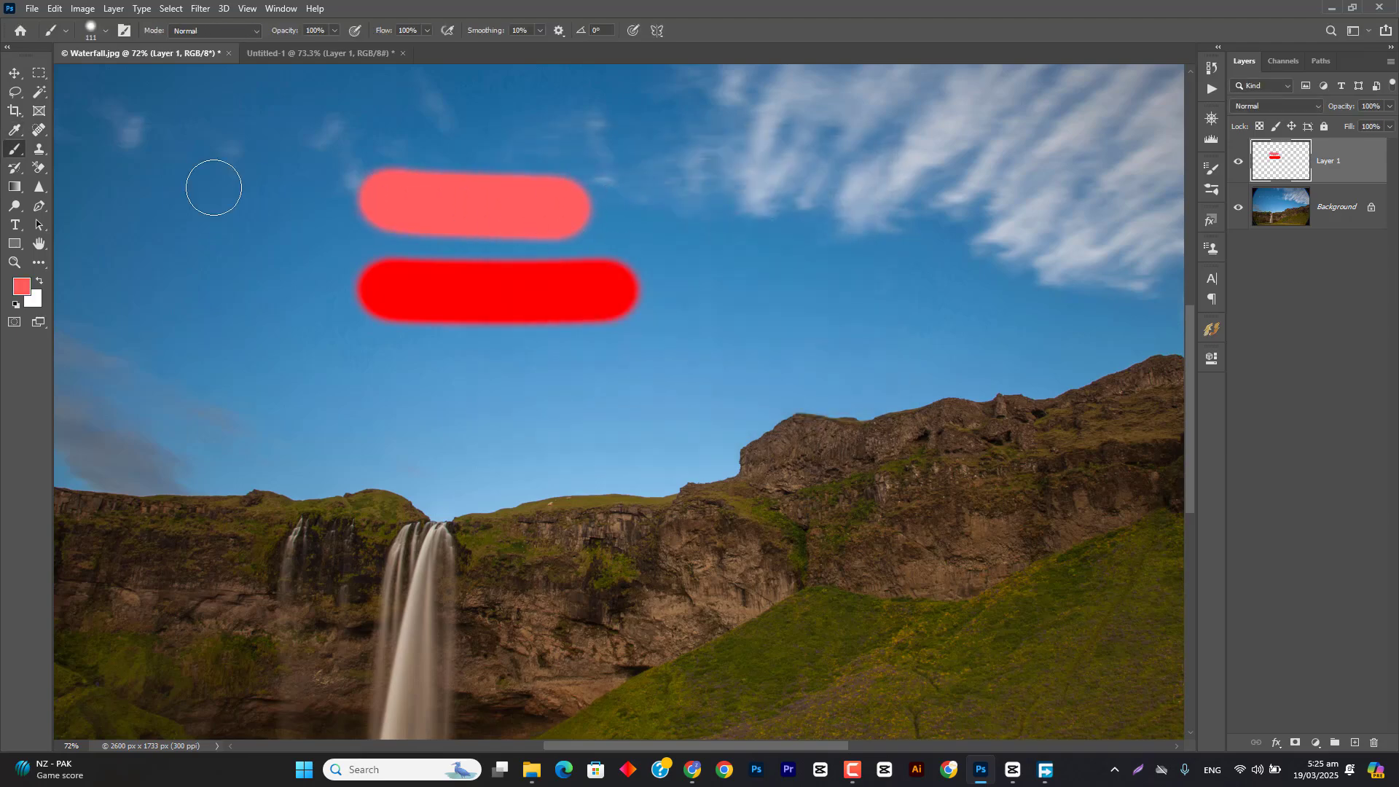
Step: Restore the red's saturation to 100%, lower its brightness, and paint a darker horizontal stroke below the first red one
left_click(26, 290)
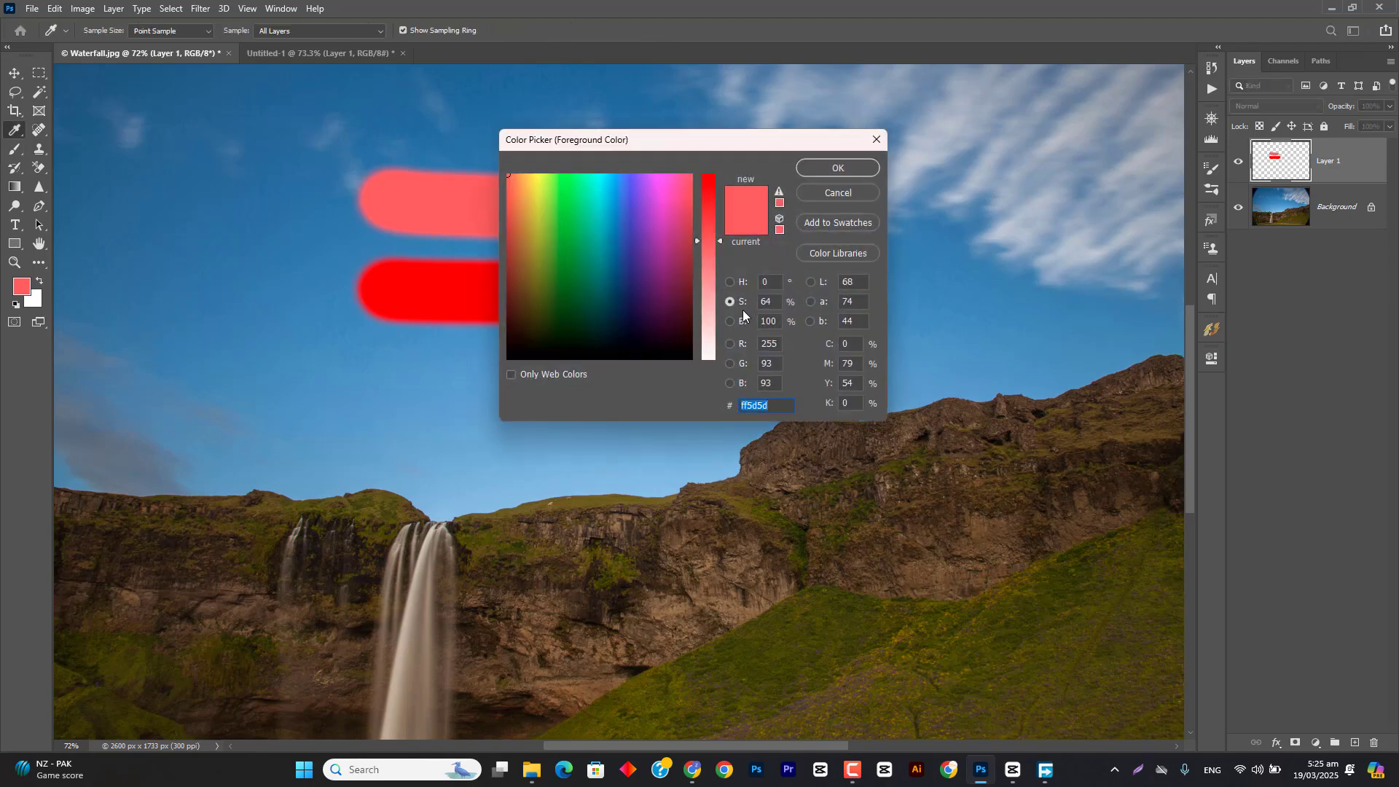
left_click_drag(708, 238, 711, 172)
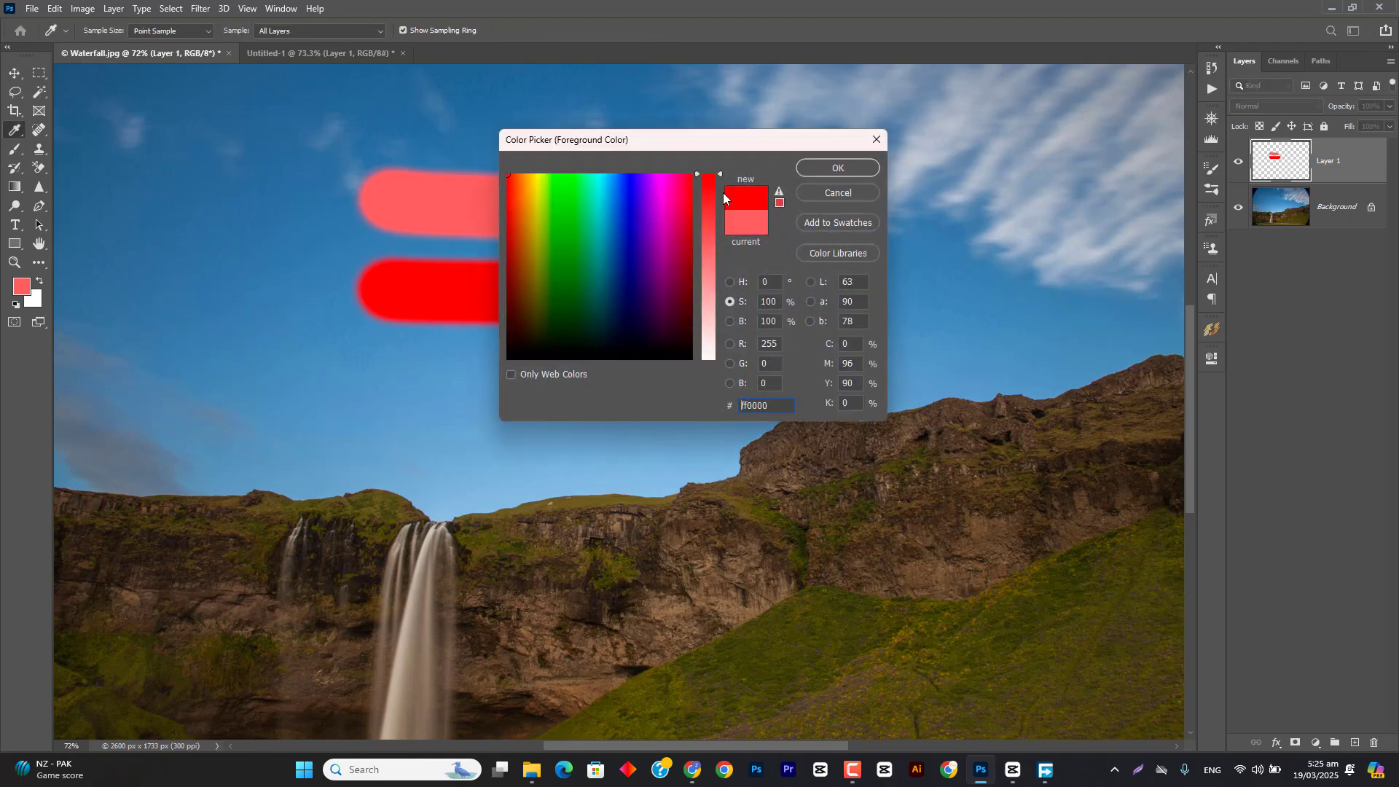
left_click(729, 321)
left_click(706, 239)
left_click(836, 168)
key("b")
left_click_drag(389, 378, 609, 376)
key("v")
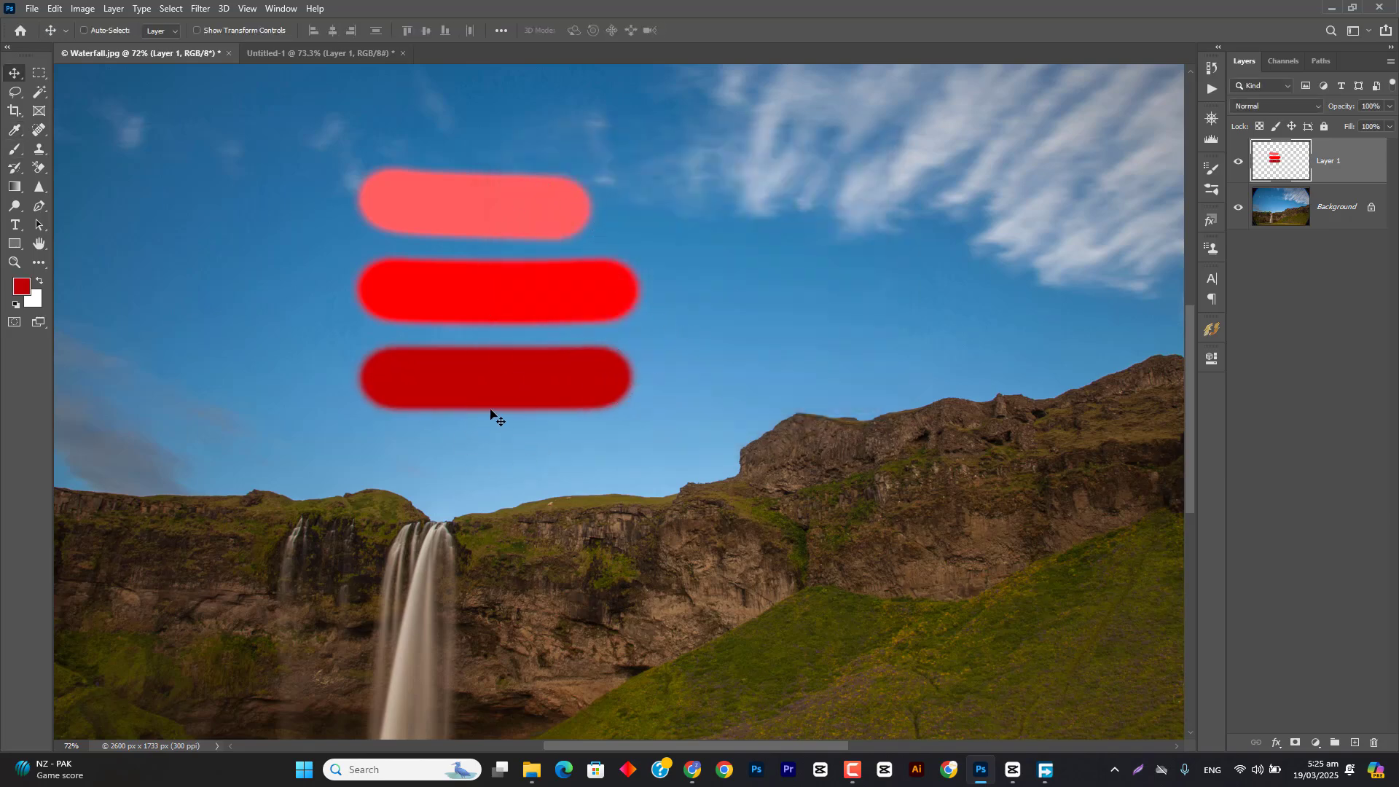
scroll(503, 408, "up", 2)
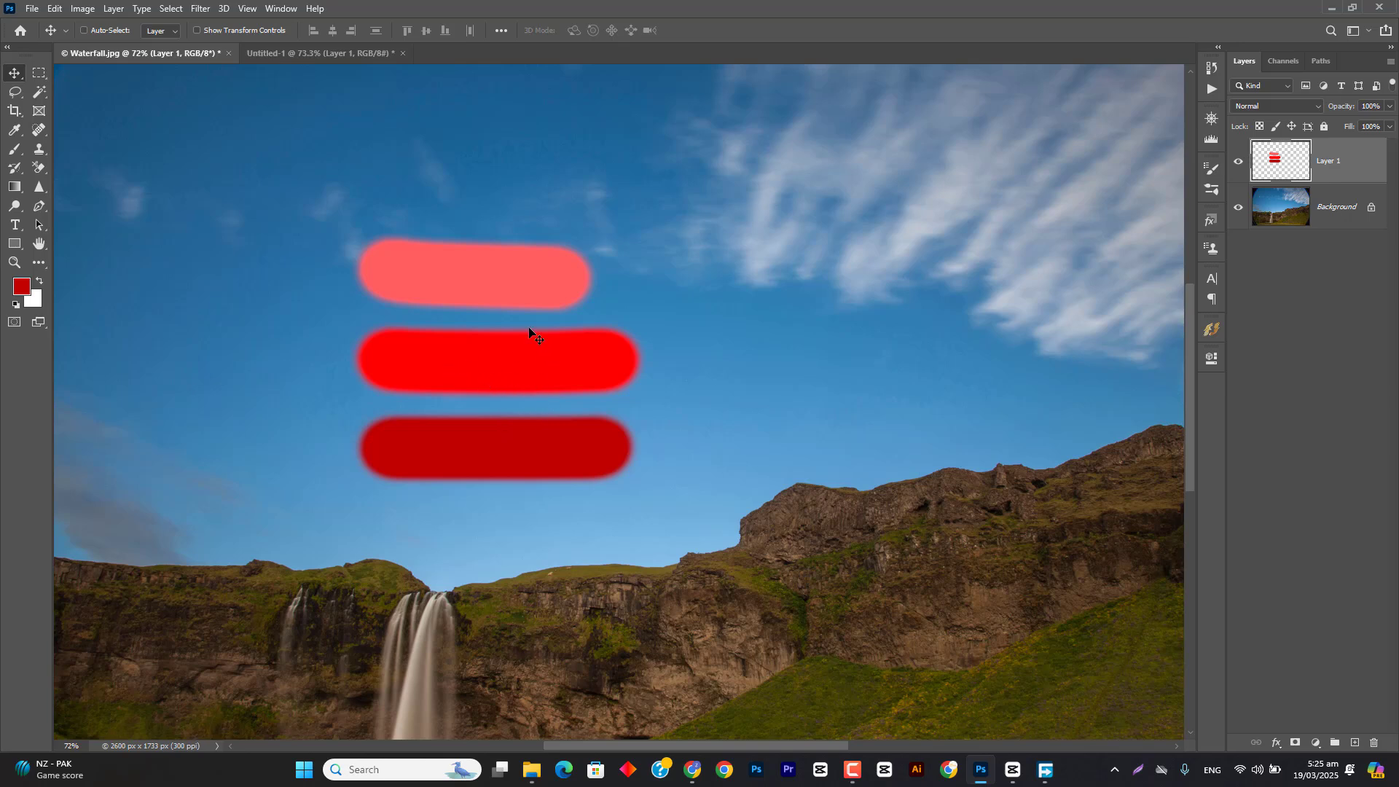
Step: Activate the Magic Wand tool and return to Layer 1 as the visible, active layer after briefly switching to the Background
left_click(1239, 161)
left_click(1286, 206)
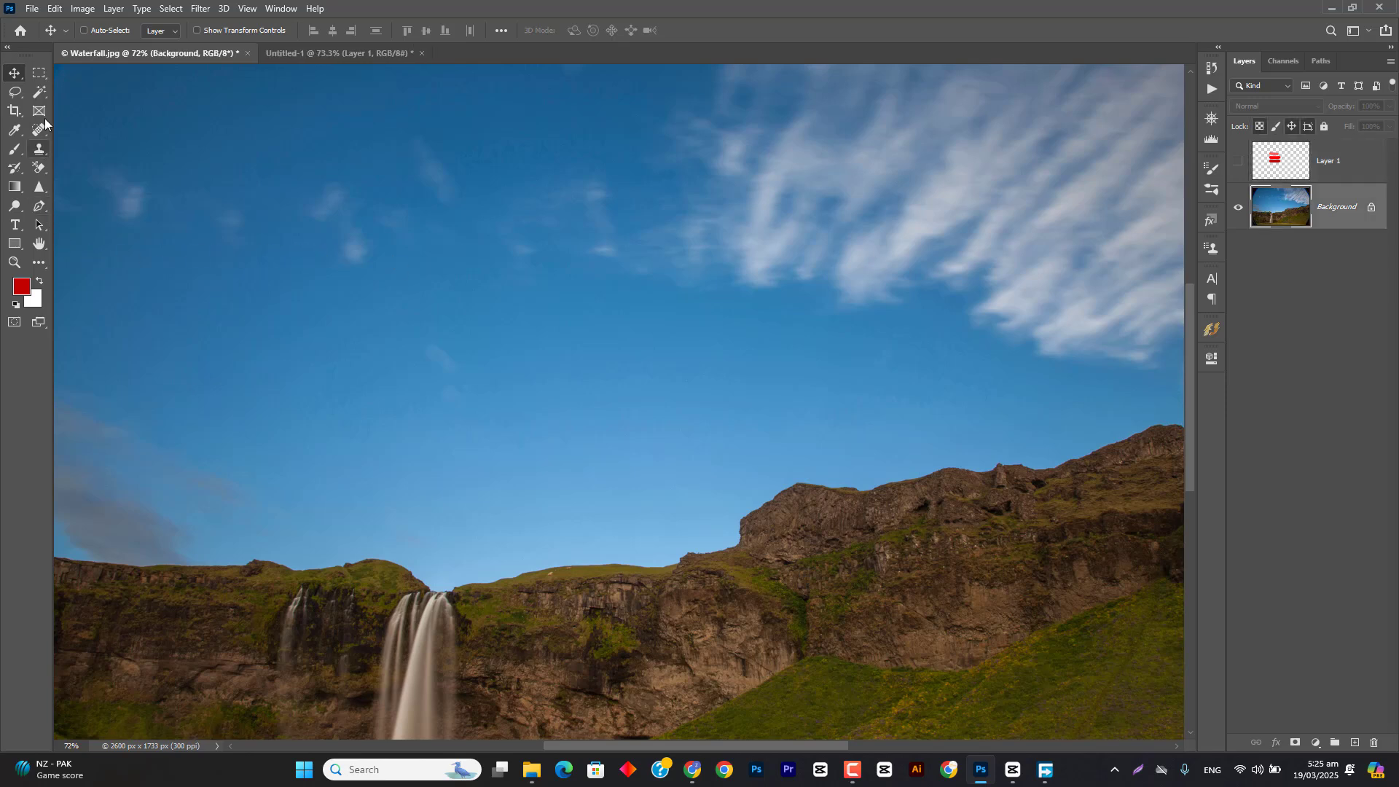
left_click(43, 96)
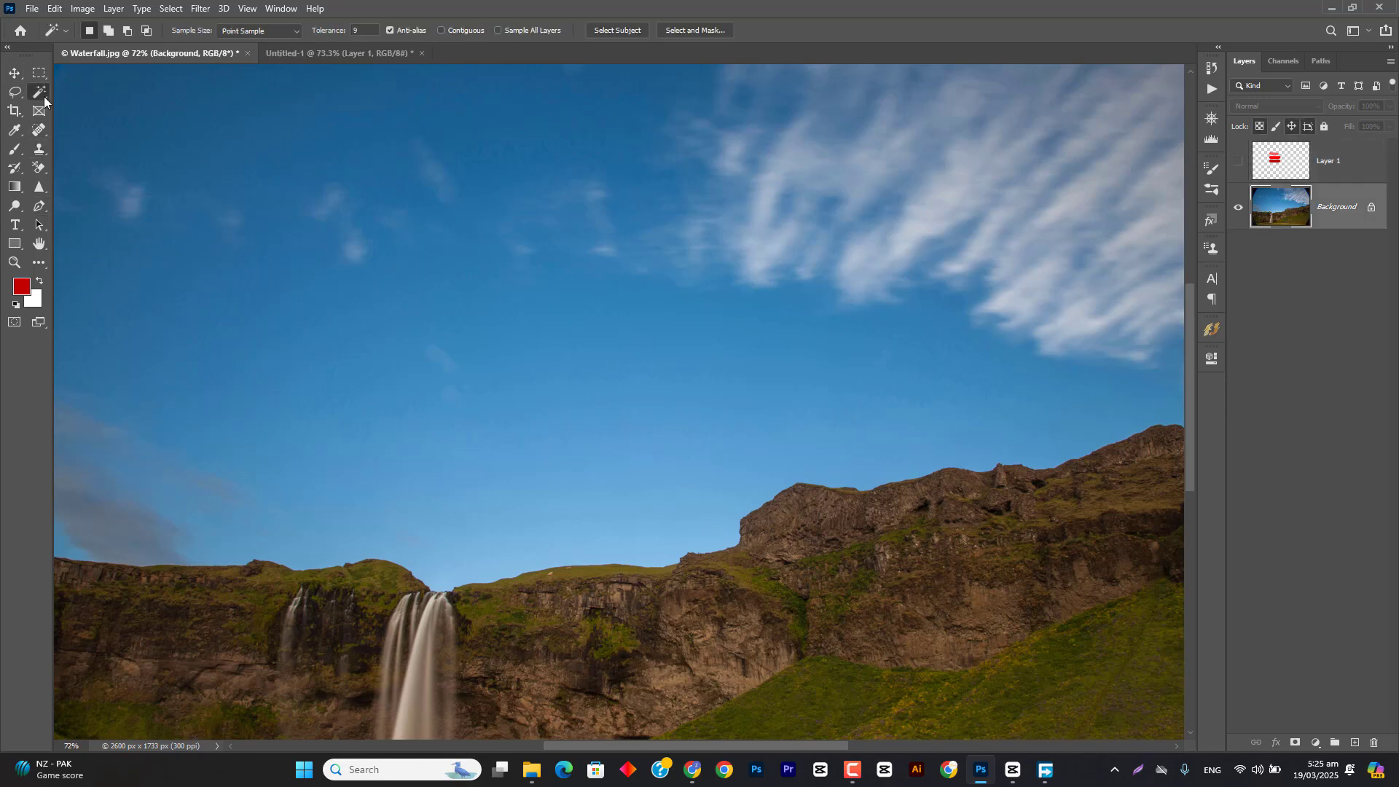
left_click(1239, 161)
left_click(1282, 162)
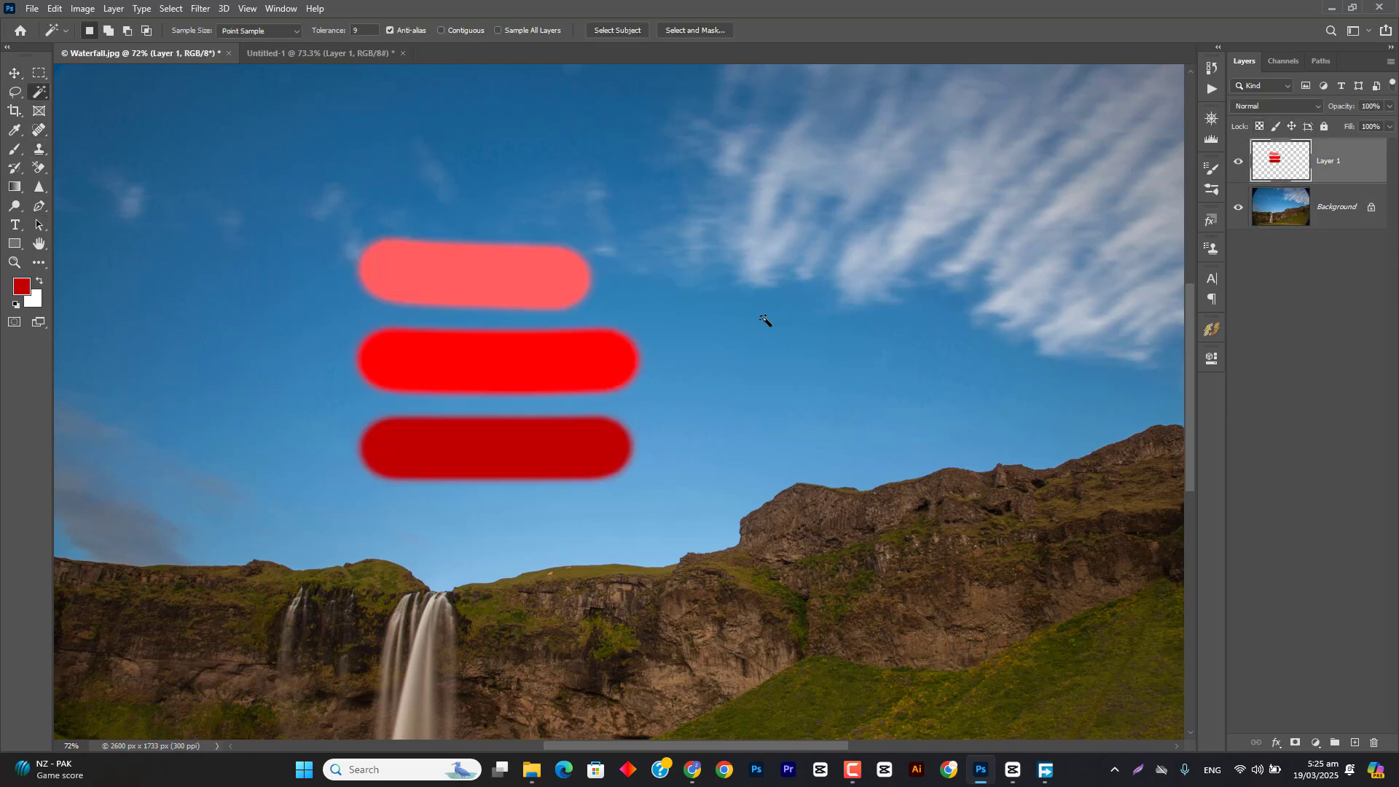
Step: Set the Magic Wand tolerance to 8 with Contiguous on, select the middle bright red stroke, and clear the selection
left_click(488, 370)
left_click_drag(324, 31, 355, 31)
key("ctrl+d")
left_click_drag(333, 34, 301, 38)
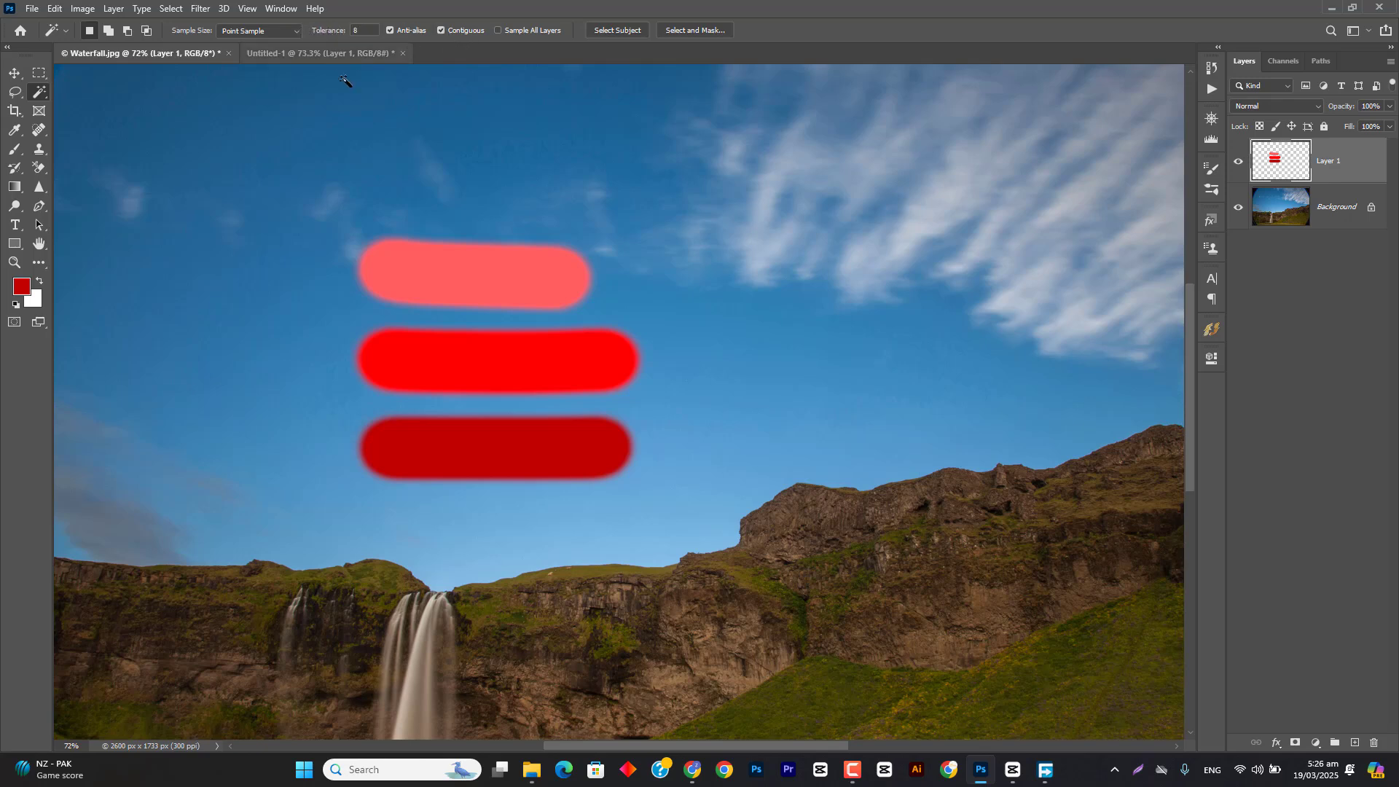
left_click(487, 374)
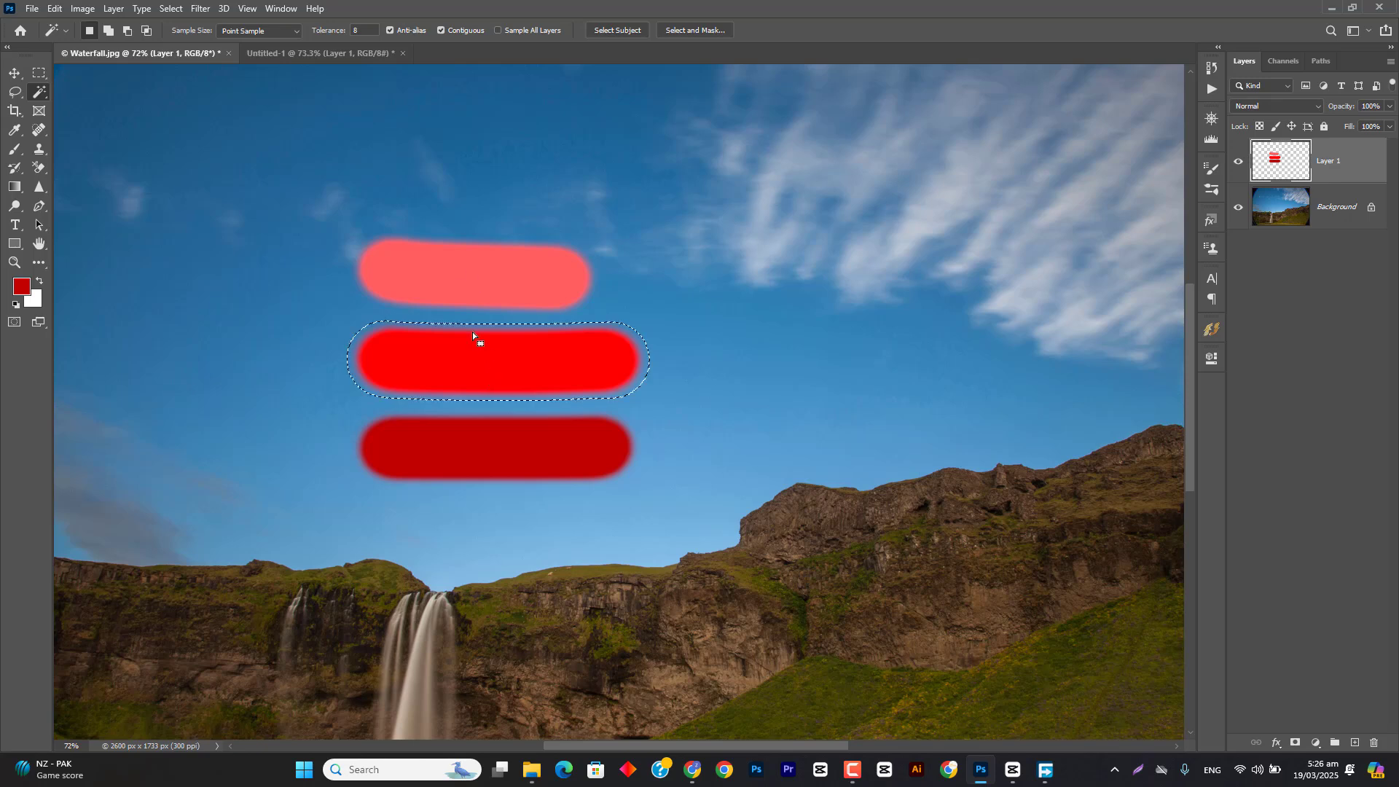
key("ctrl+d")
Step: Raise the Magic Wand tolerance and test the selection on the middle bright red stroke, clearing each result
left_click_drag(330, 35, 360, 40)
left_click(452, 357)
key("ctrl+d")
left_click(352, 30)
left_click(485, 370)
key("ctrl+d")
Step: With tolerance 96 and Contiguous off, select all three red strokes from the middle one, delete them, and undo the deletion
left_click_drag(330, 37, 348, 35)
left_click(484, 374)
key("ctrl+d")
left_click(489, 373)
key("Delete")
key("ctrl+d")
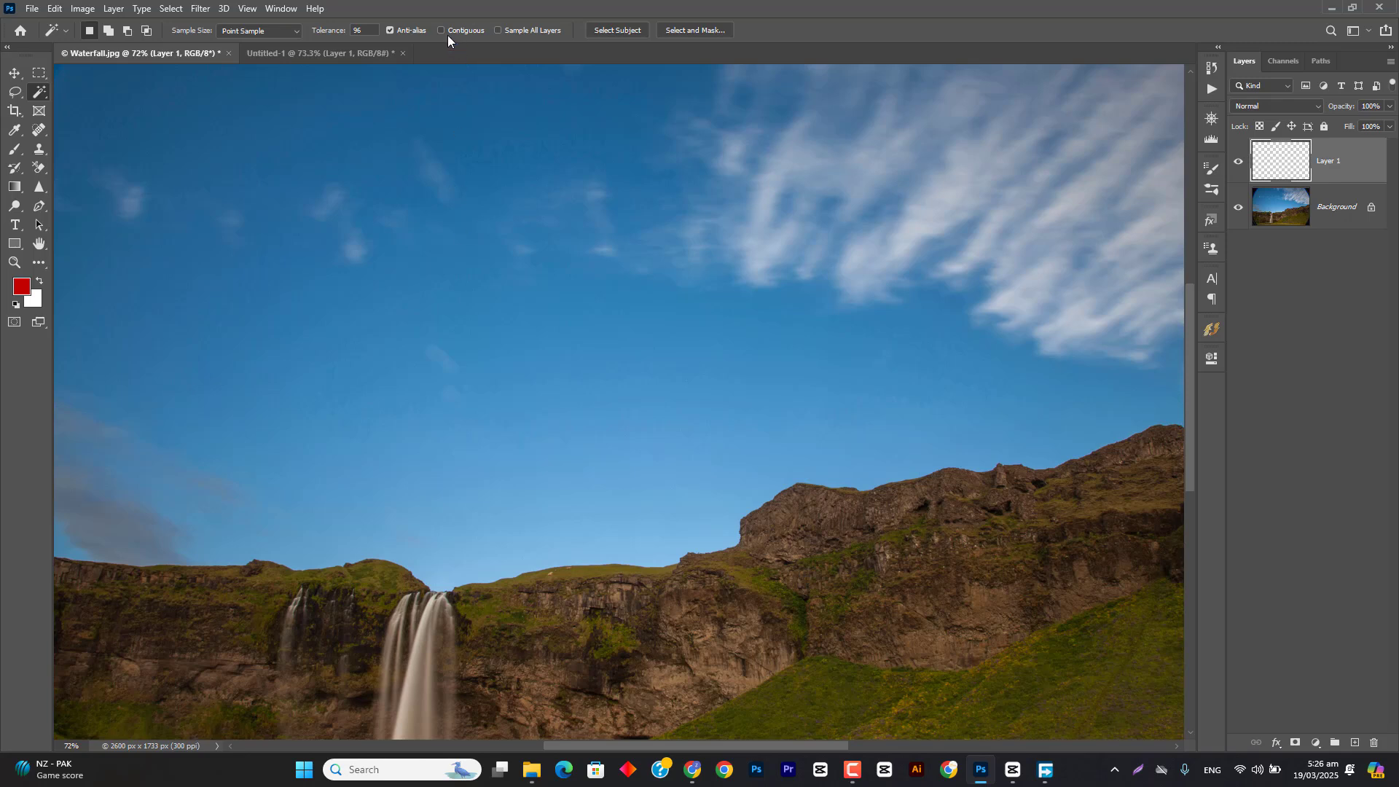
key("ctrl+z")
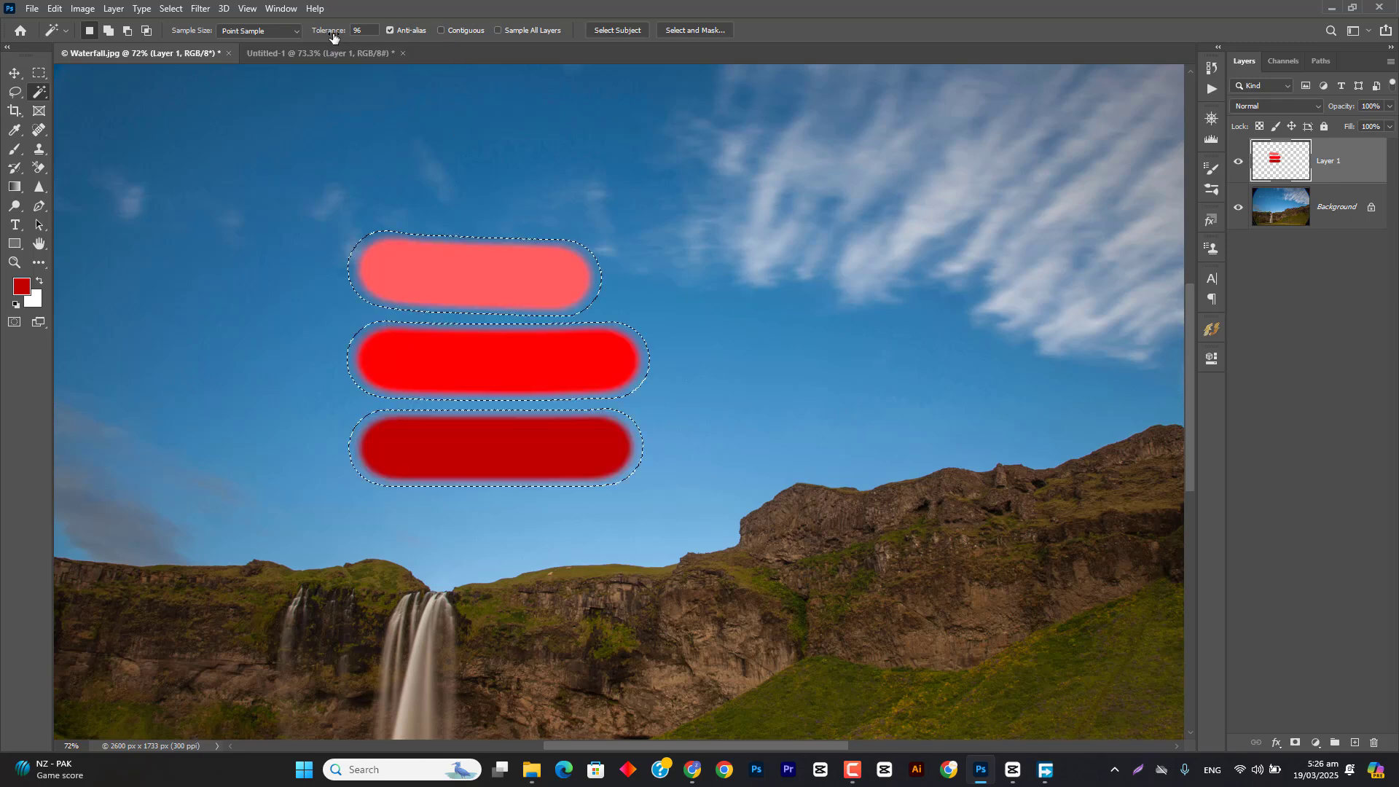
Step: Lower the Magic Wand tolerance to 21, select only the middle bright red stroke, and clear the selection
left_click_drag(333, 38, 277, 56)
left_click(450, 380)
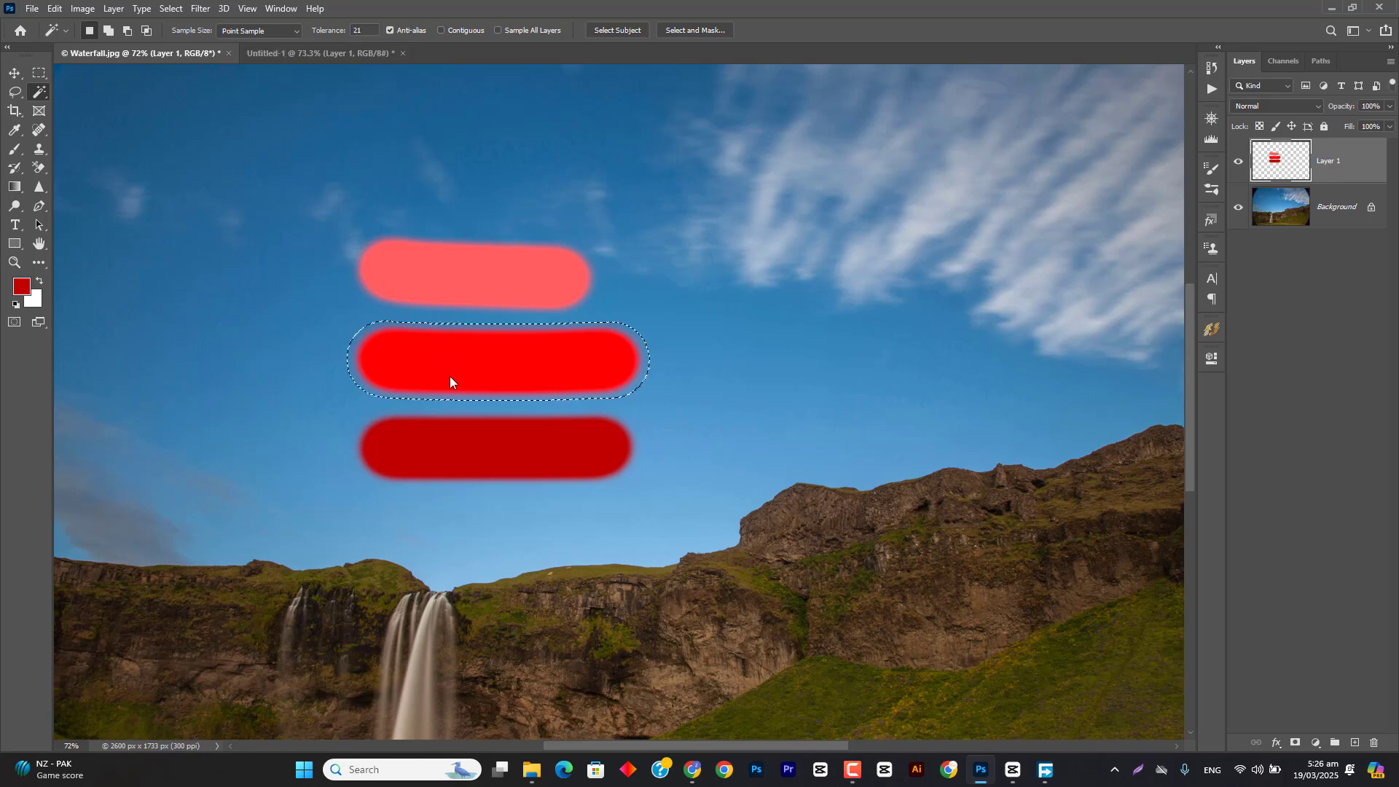
key("ctrl+d")
Step: Cut the middle red stroke selected at tolerance 38, undo the cut, and raise the tolerance to 58
left_click_drag(333, 33, 354, 33)
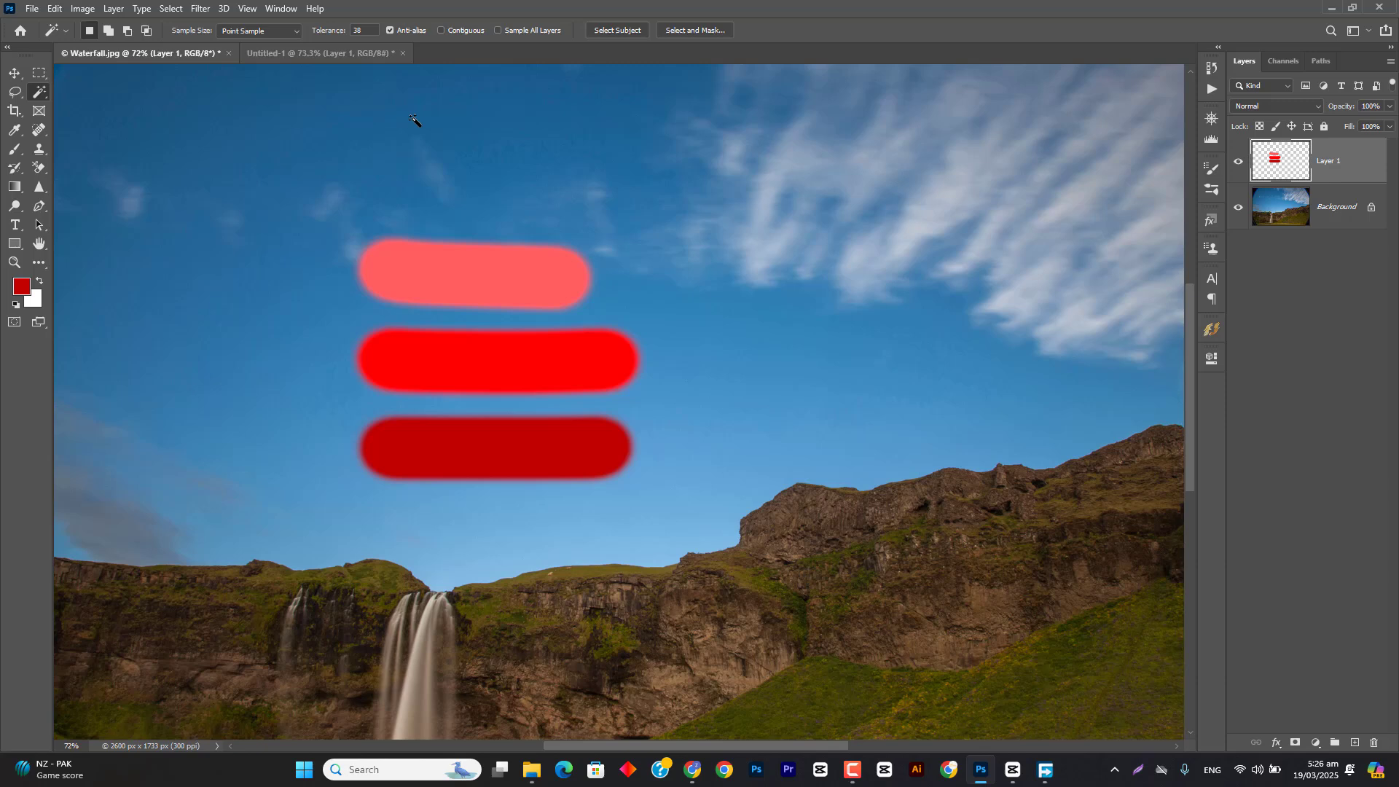
left_click(504, 355)
key("ctrl+x")
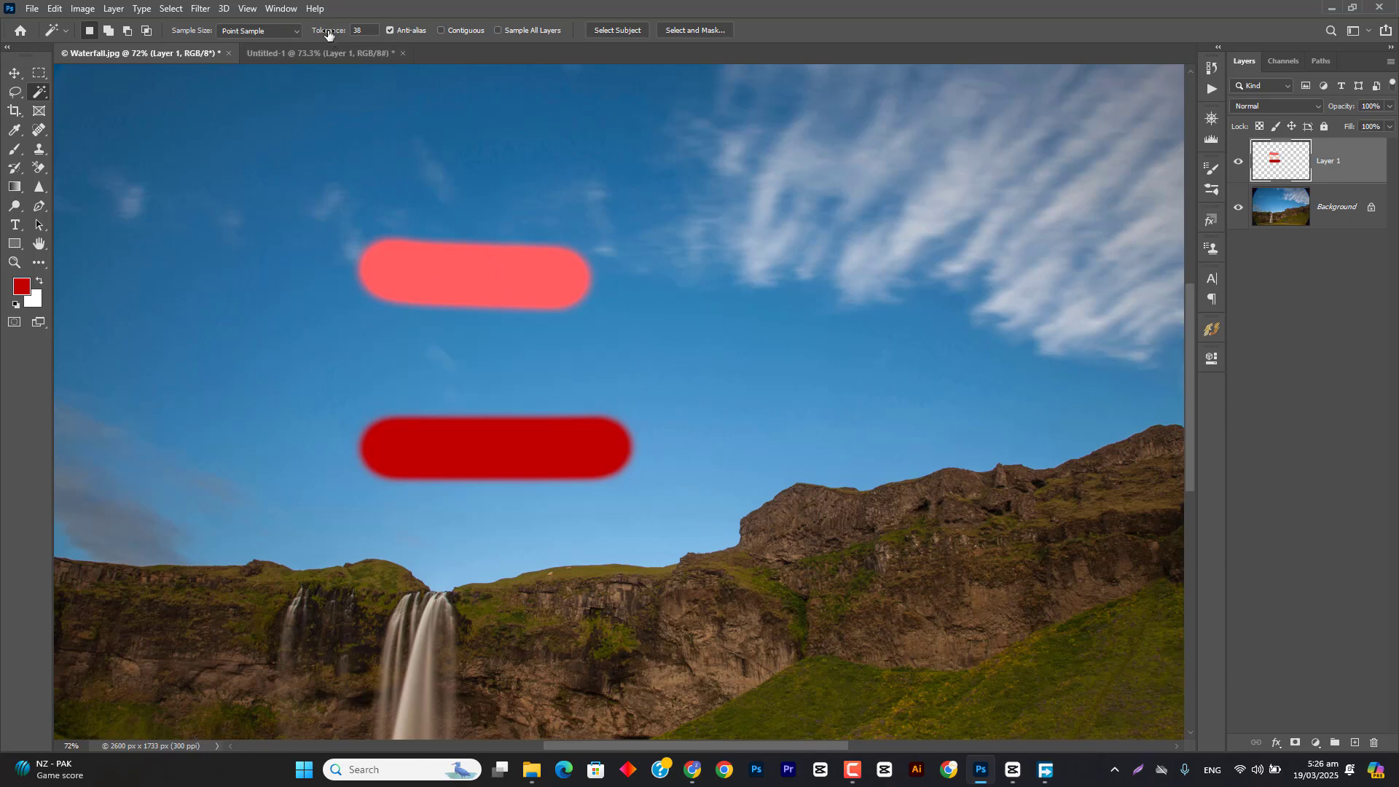
left_click_drag(328, 33, 341, 34)
key("ctrl+z")
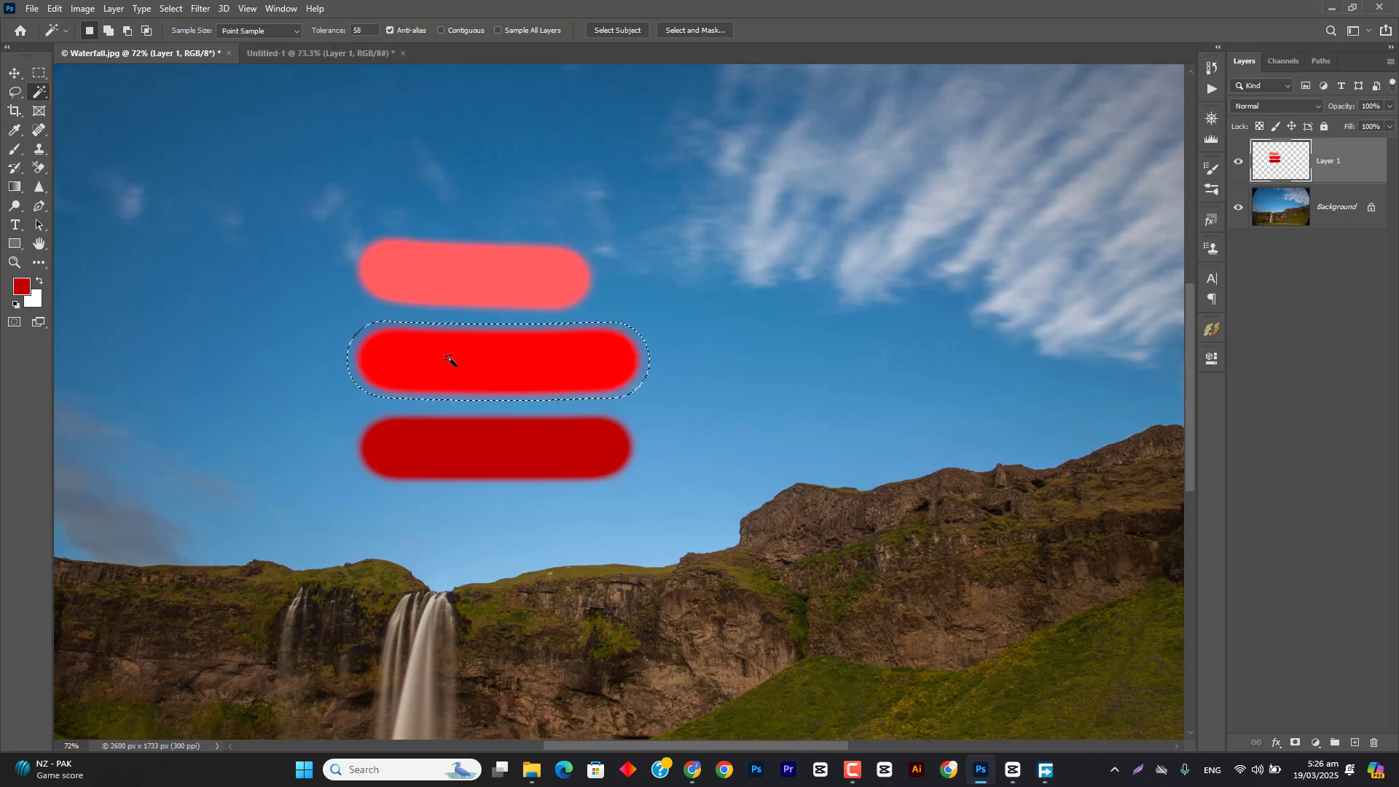
Step: Raise the tolerance to 92, select the bright and dark red strokes by sampling the middle one, and clear the selection
left_click(456, 362)
left_click_drag(335, 33, 339, 32)
left_click(470, 357)
key("ctrl+d")
left_click(466, 359)
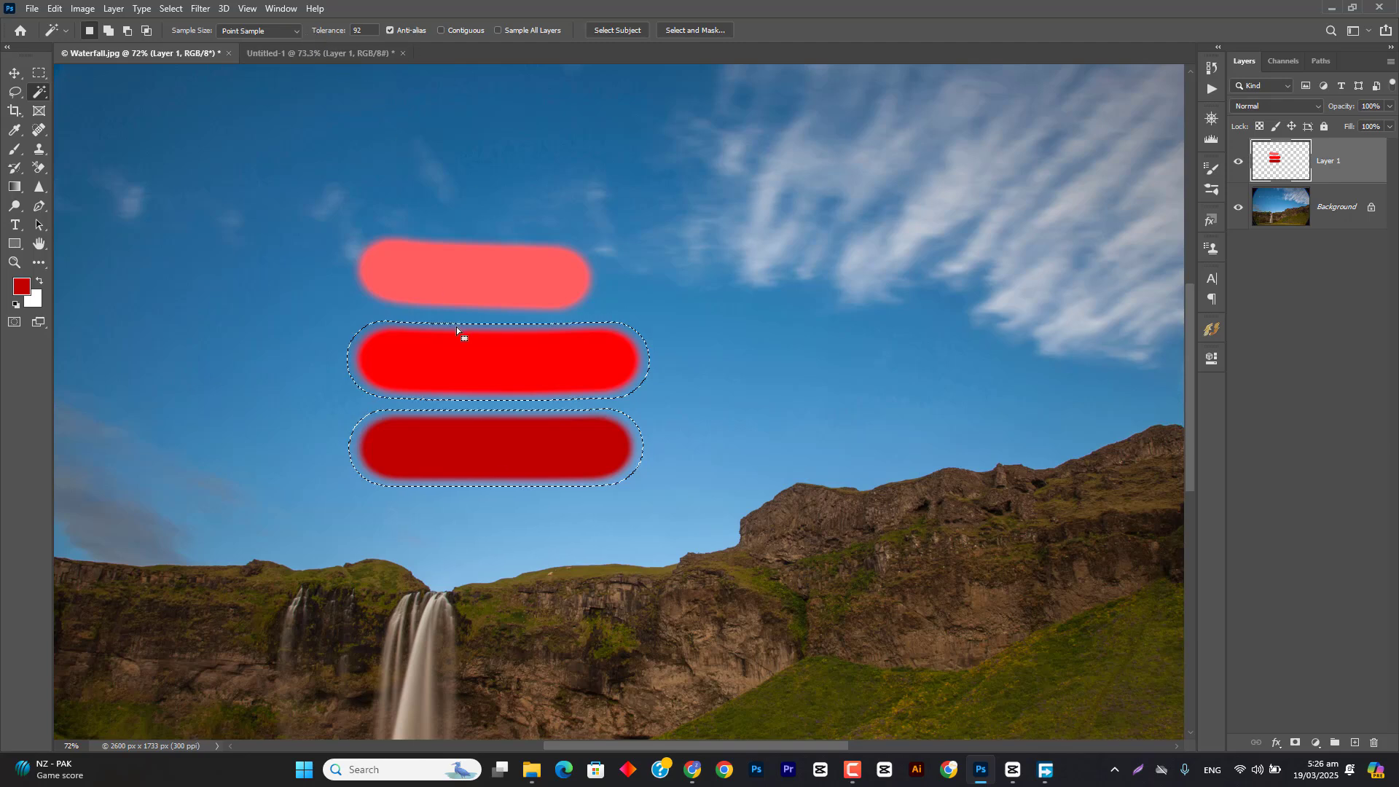
key("ctrl+d")
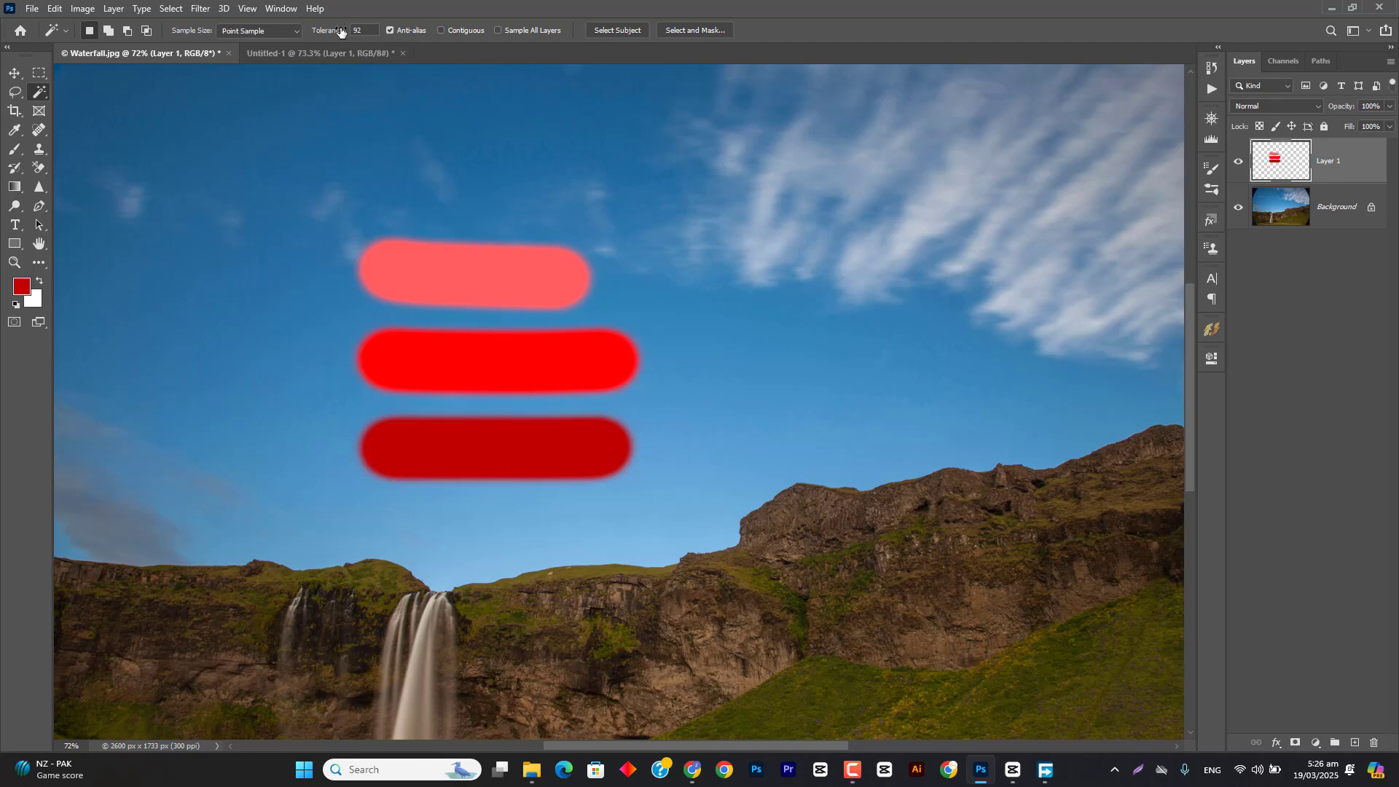
Step: Set the Magic Wand tolerance to 104 and select all three red strokes by sampling the middle one
left_click_drag(336, 31, 345, 31)
left_click(469, 373)
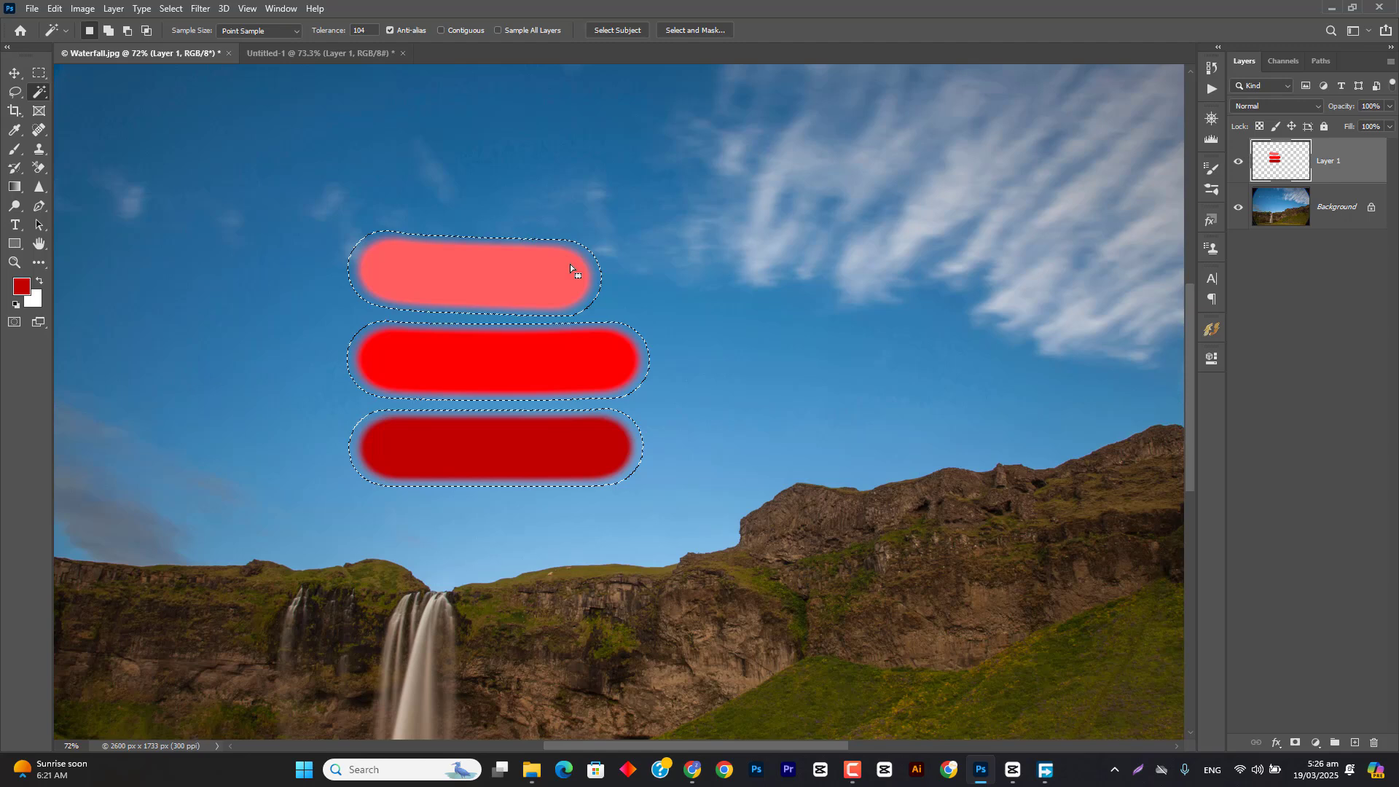
Step: Clear the selection, reselect all three red strokes by sampling the middle one, and deselect them again
key("ctrl+d")
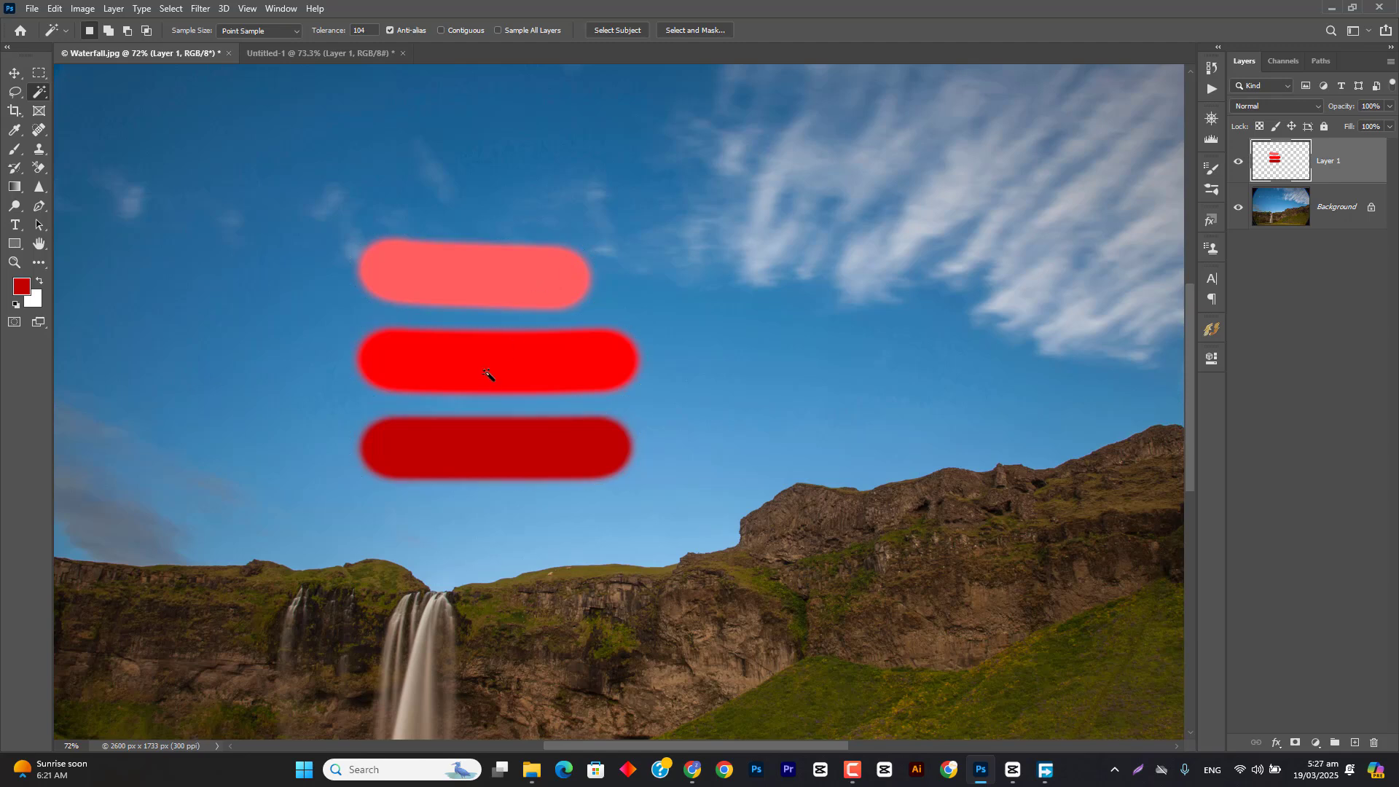
left_click(527, 369)
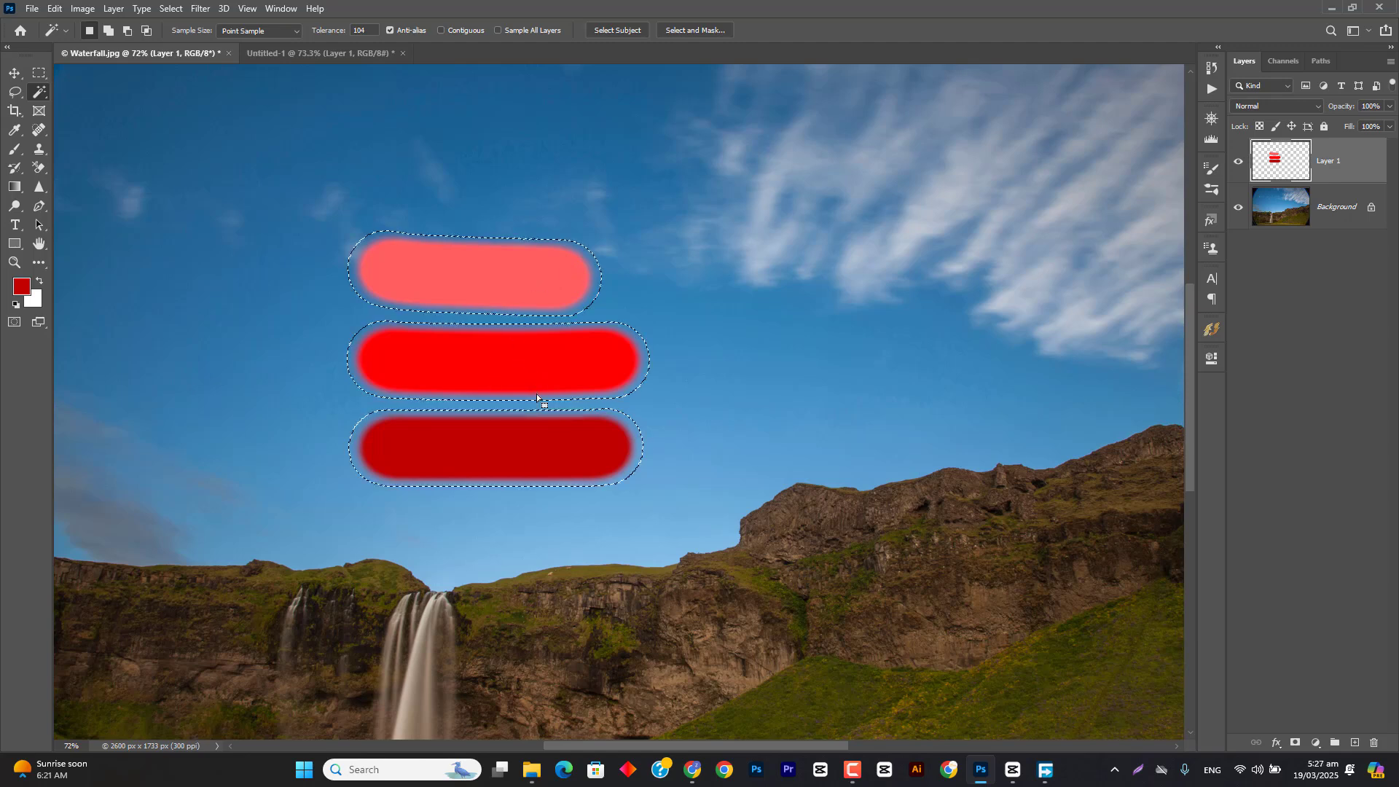
key("ctrl+d")
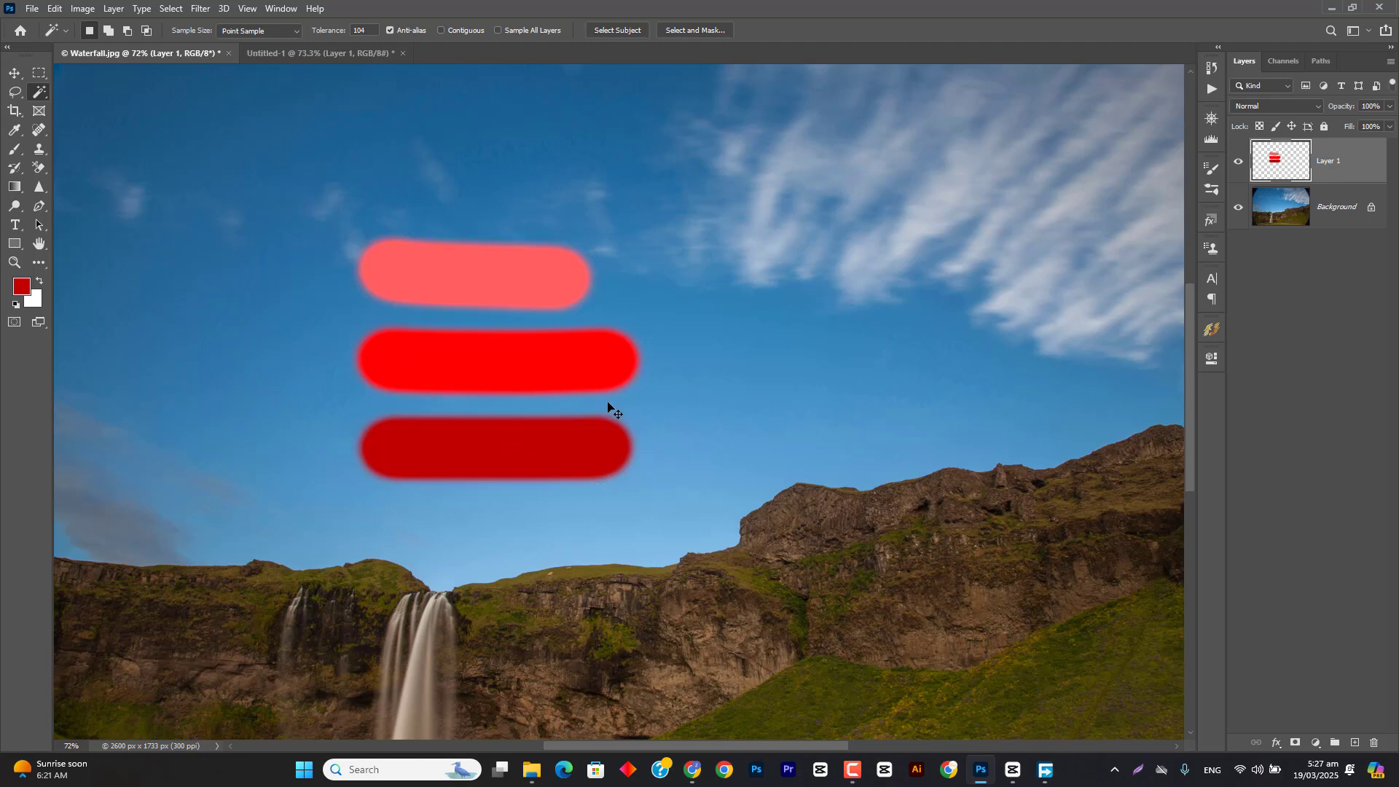
Step: Hide Layer 1, select part of the Background's sky with the Magic Wand at tolerance 17, and clear the selection
left_click(1237, 161)
left_click(1266, 208)
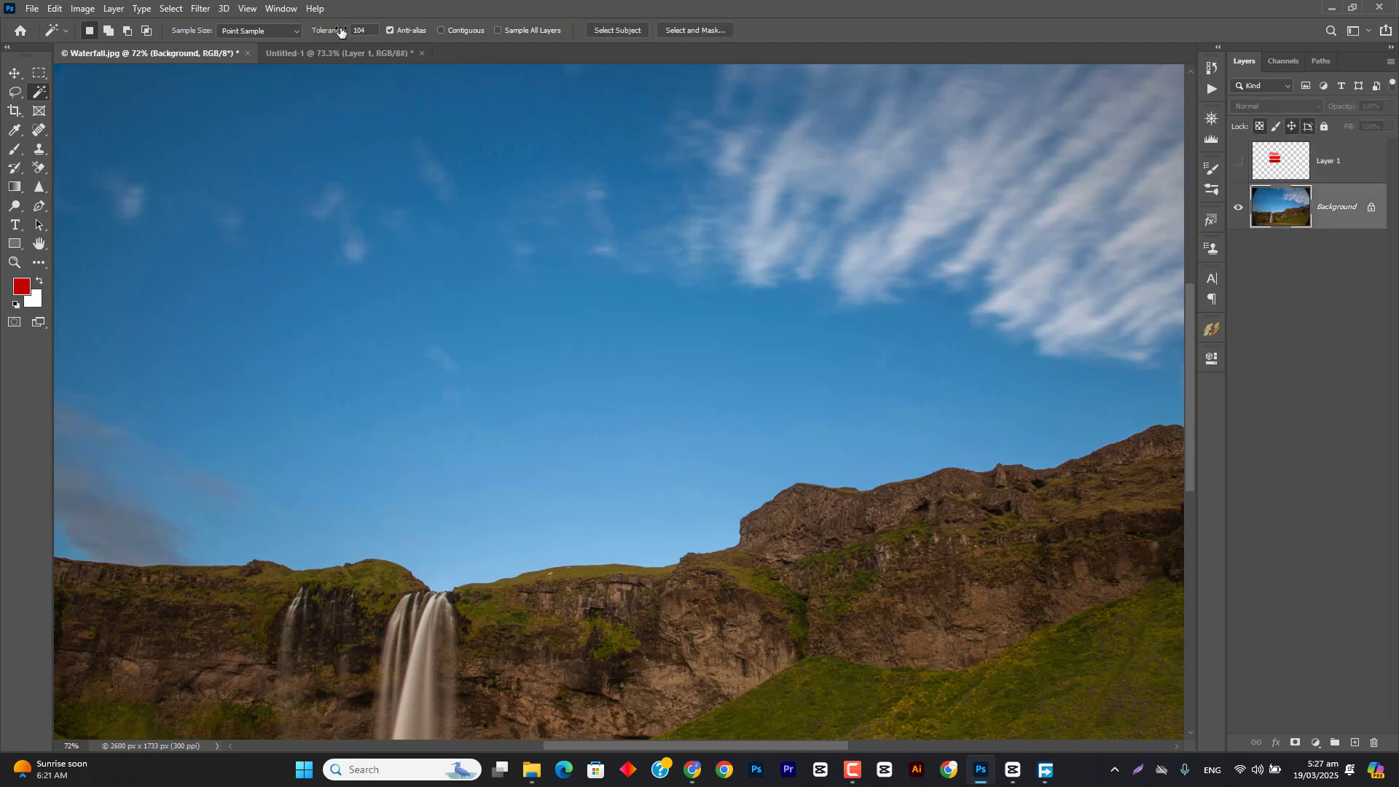
left_click_drag(340, 30, 271, 32)
left_click(410, 304)
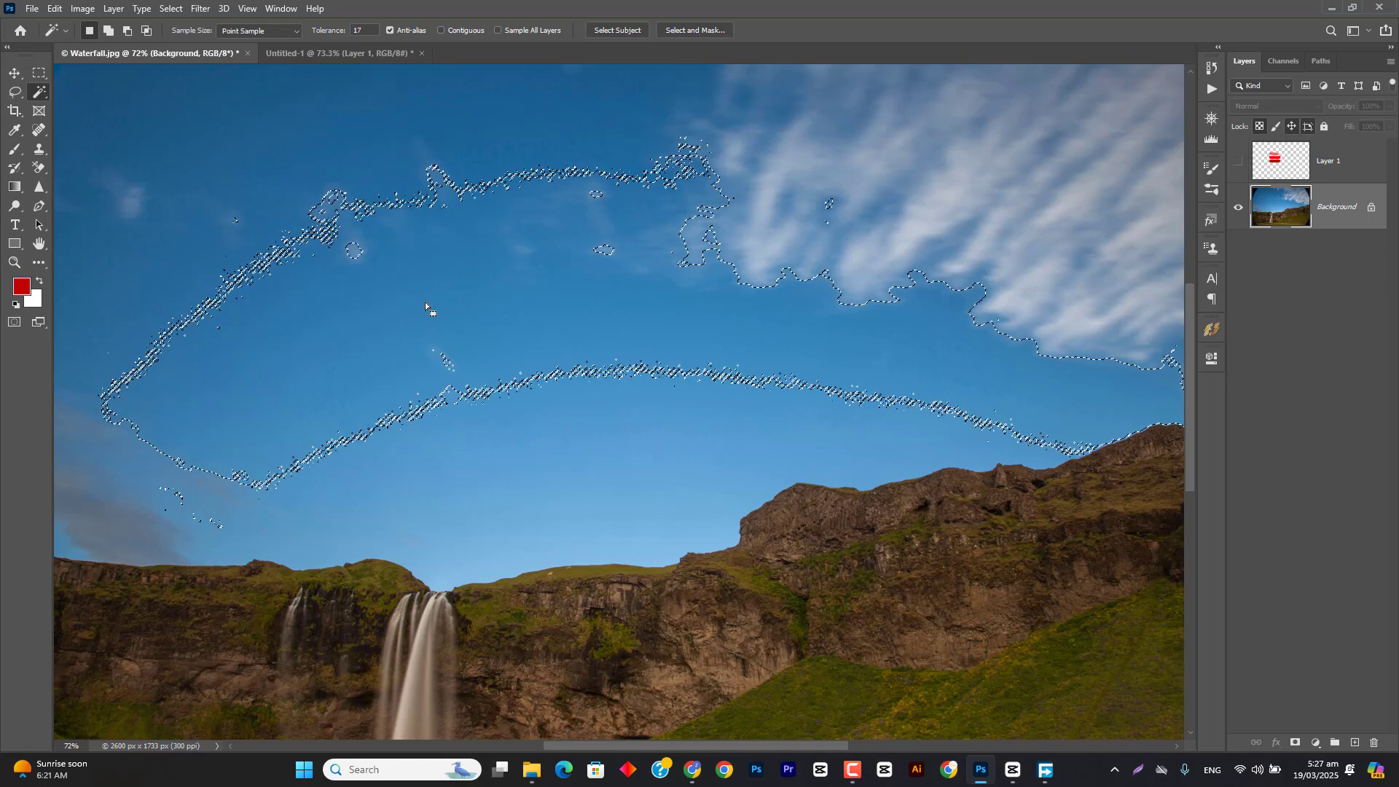
key("ctrl+d")
Step: Sample the same area of sky at tolerance 7 and again at tolerance 19, clearing each selection
left_click_drag(318, 32, 314, 34)
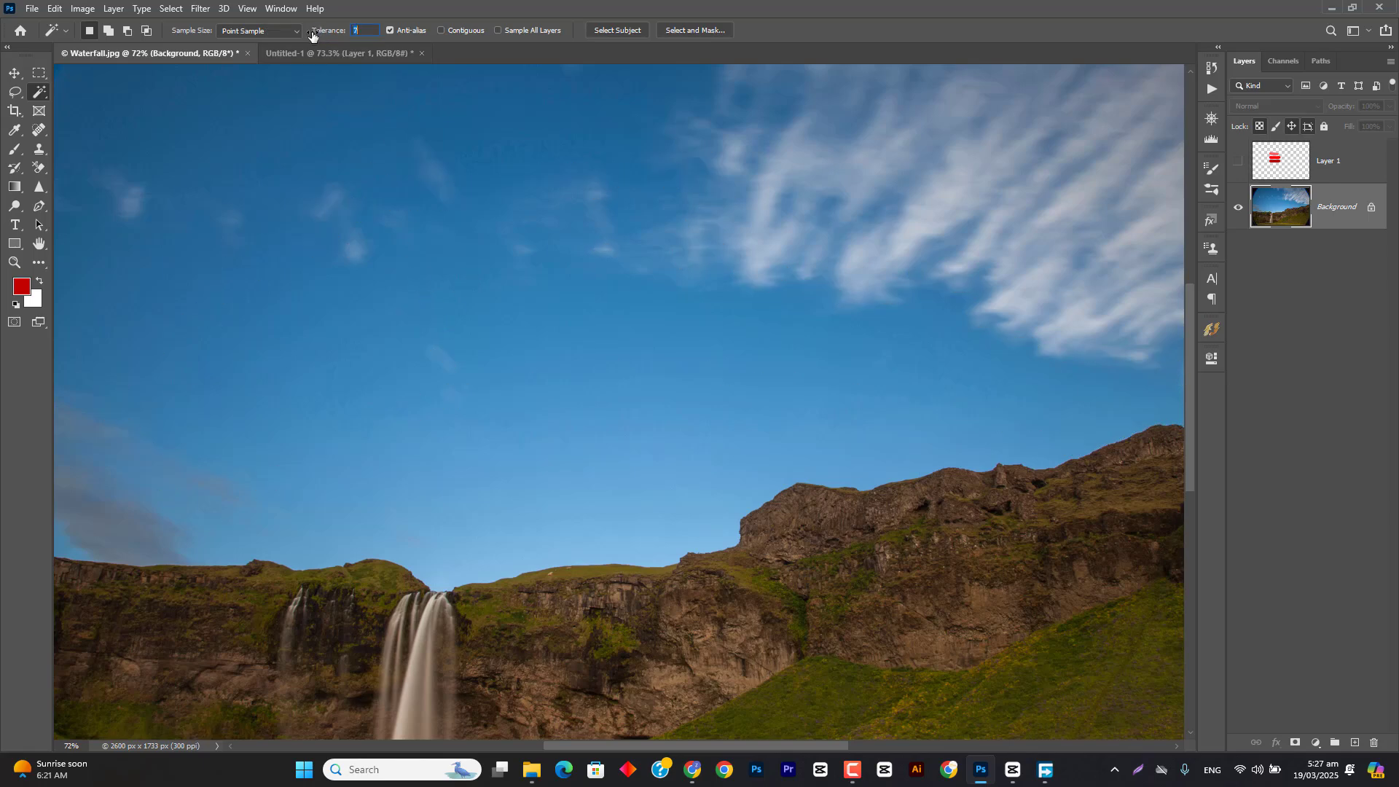
left_click(410, 289)
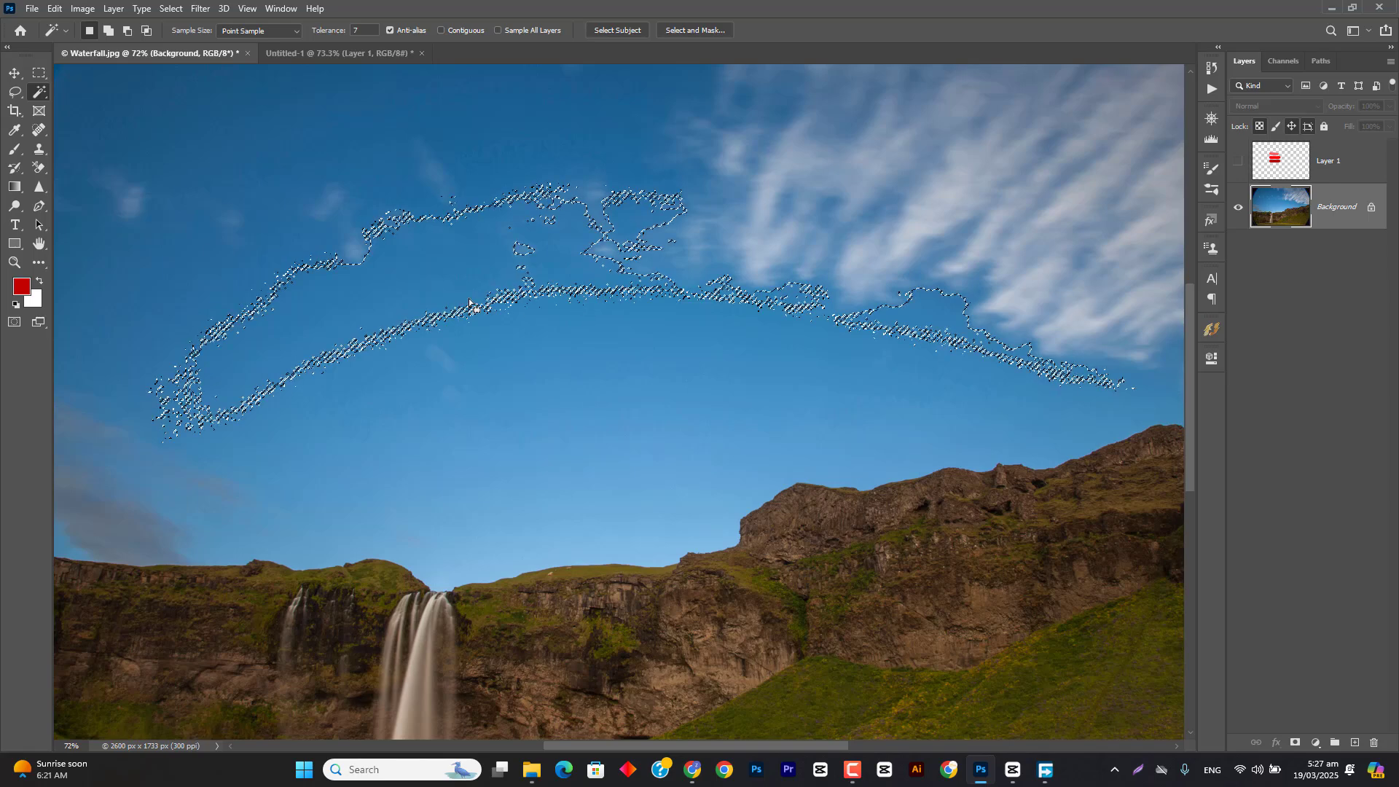
key("ctrl+d")
left_click_drag(325, 34, 332, 35)
left_click(407, 278)
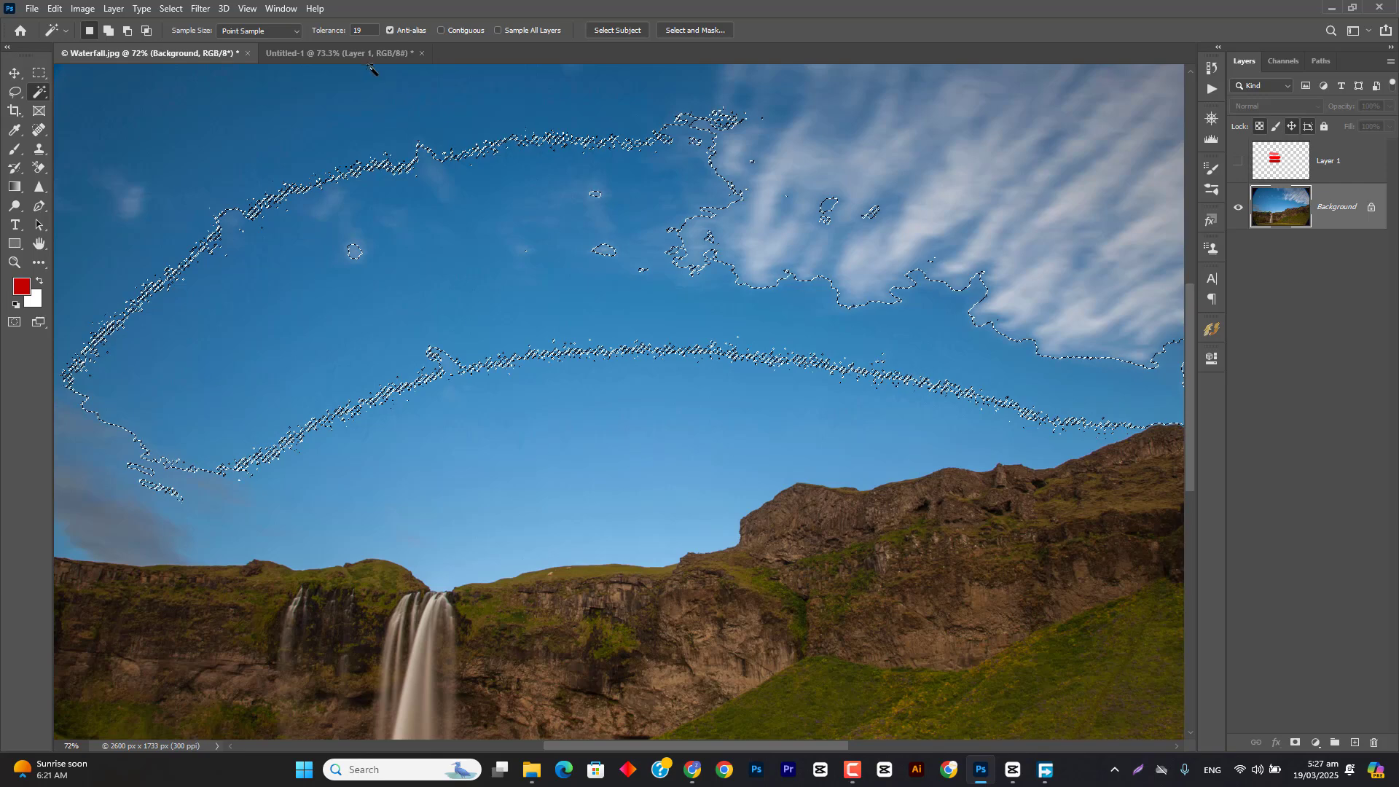
key("ctrl+d")
Step: Sample the sky at tolerance 40 and again at tolerance 55, clearing each selection
left_click_drag(326, 34, 331, 35)
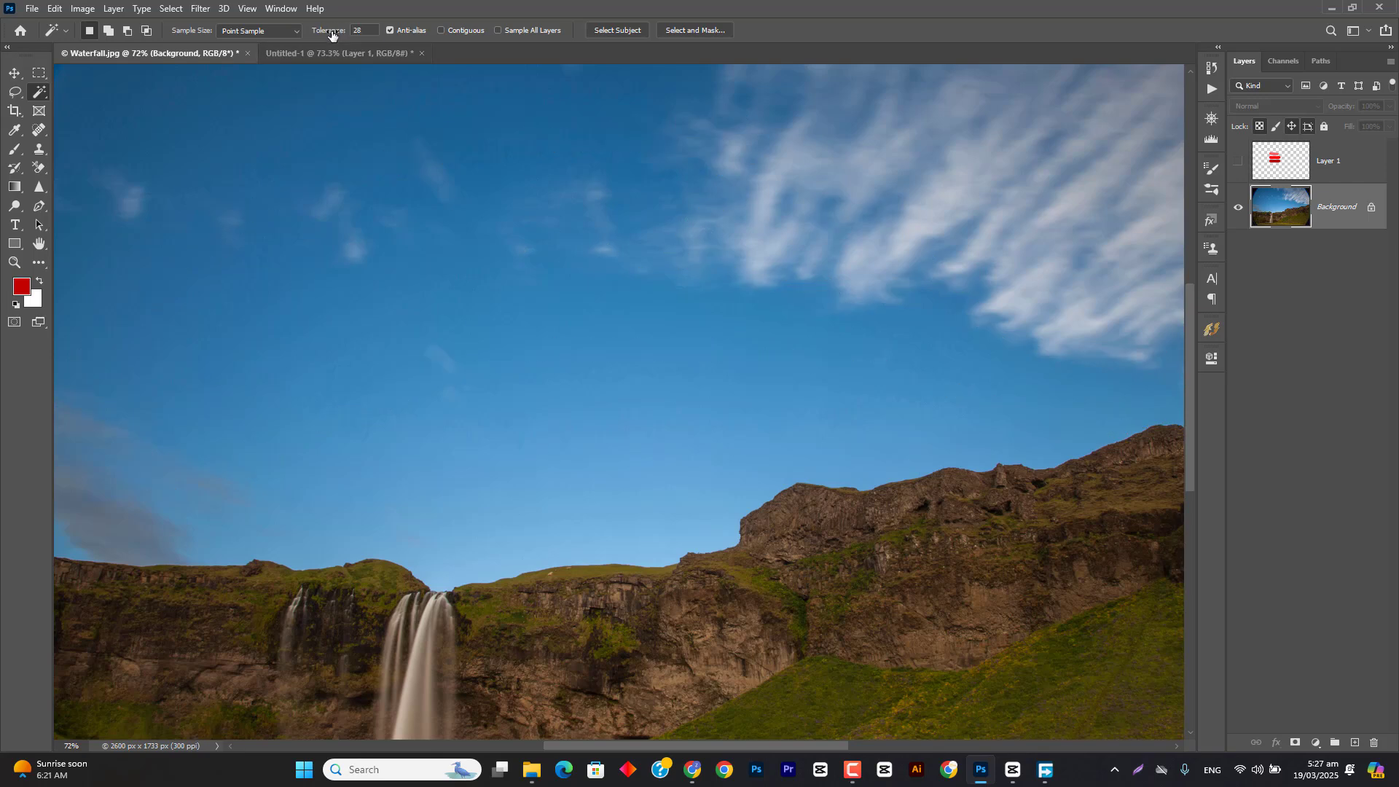
left_click(406, 278)
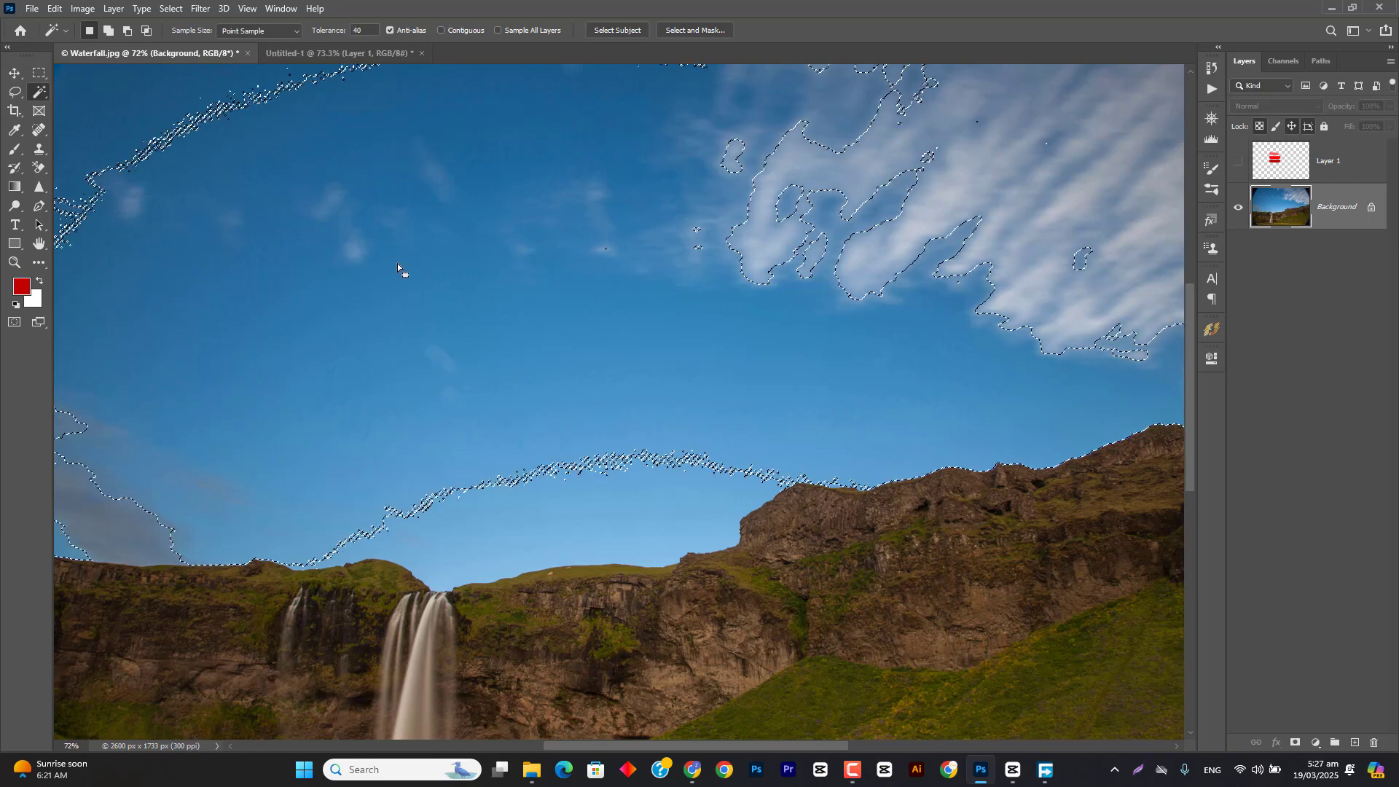
scroll(400, 267, "down", 5)
key("ctrl+d")
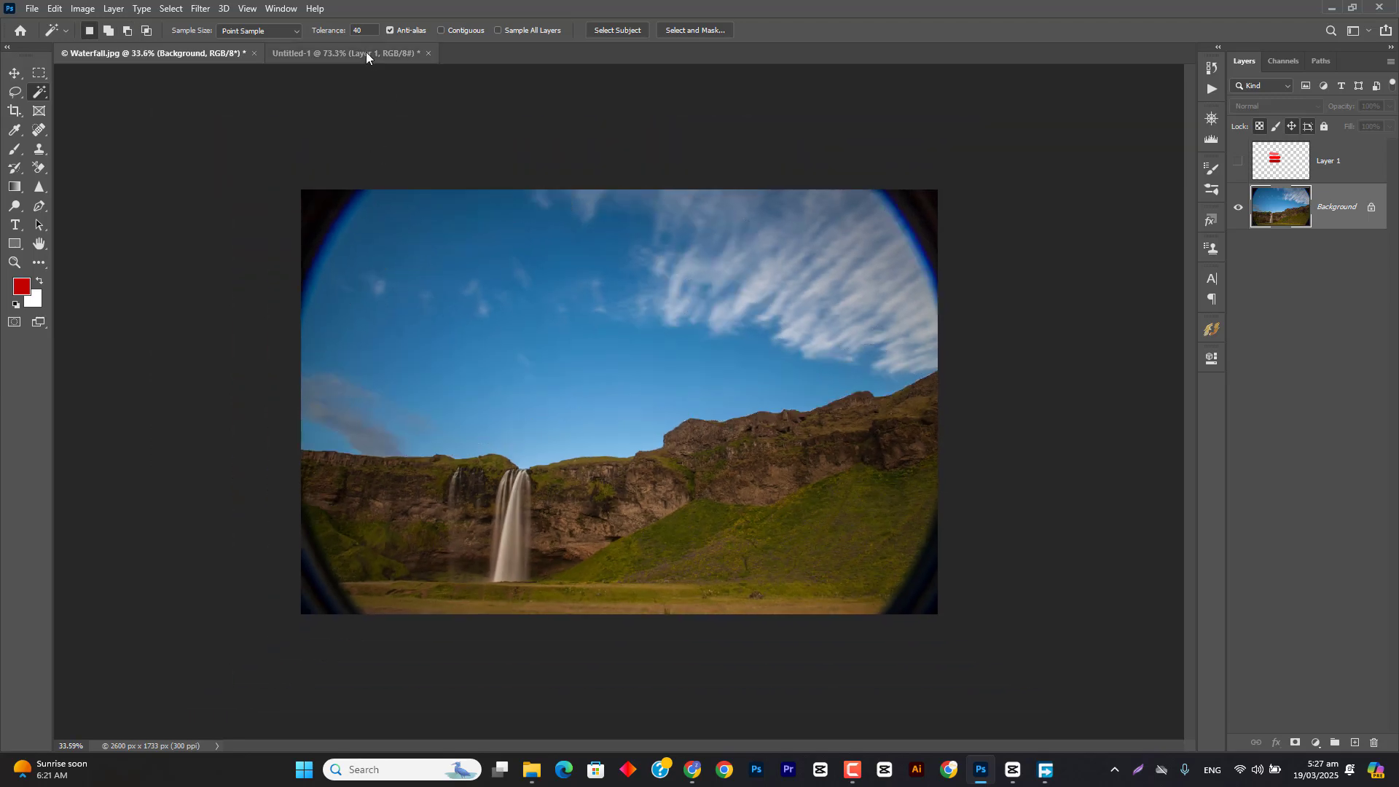
left_click_drag(355, 32, 350, 33)
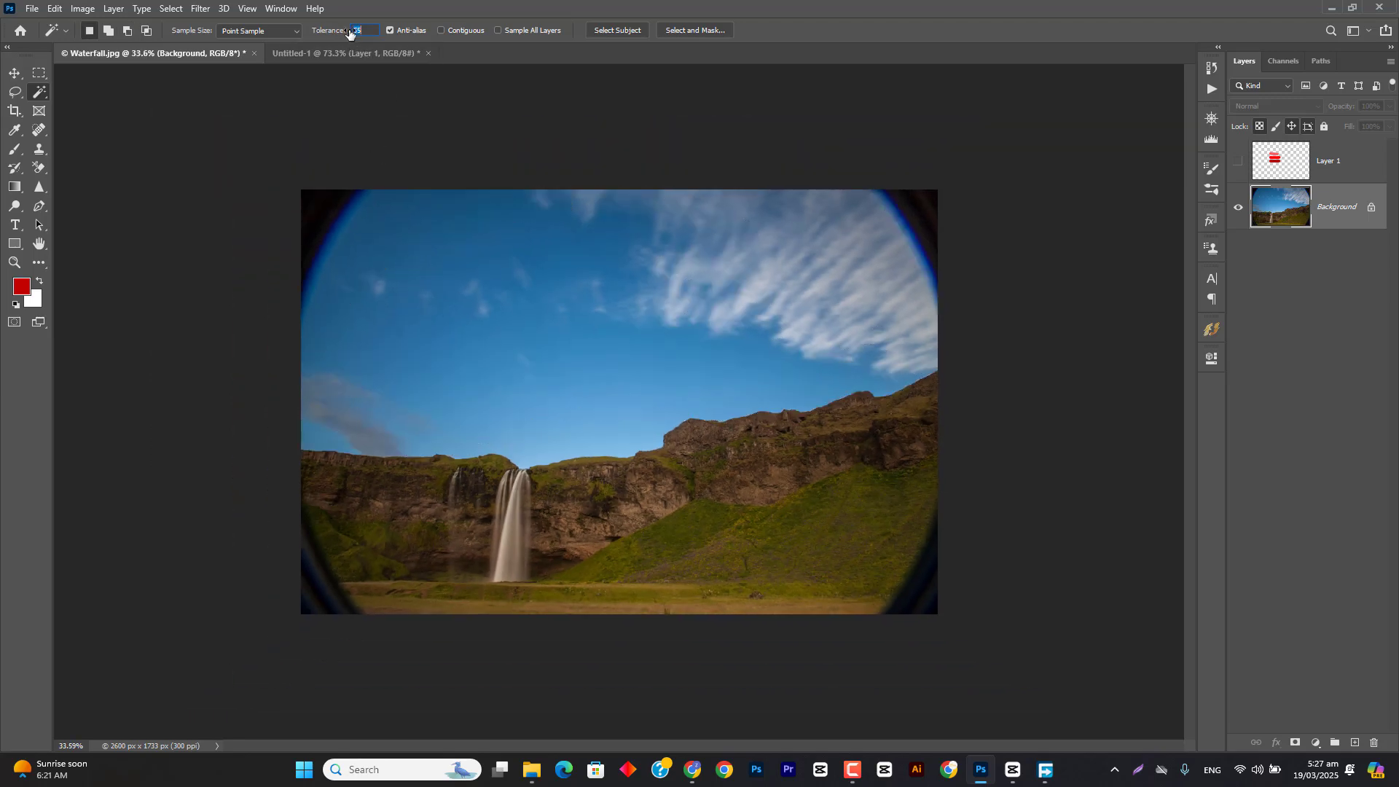
left_click(472, 333)
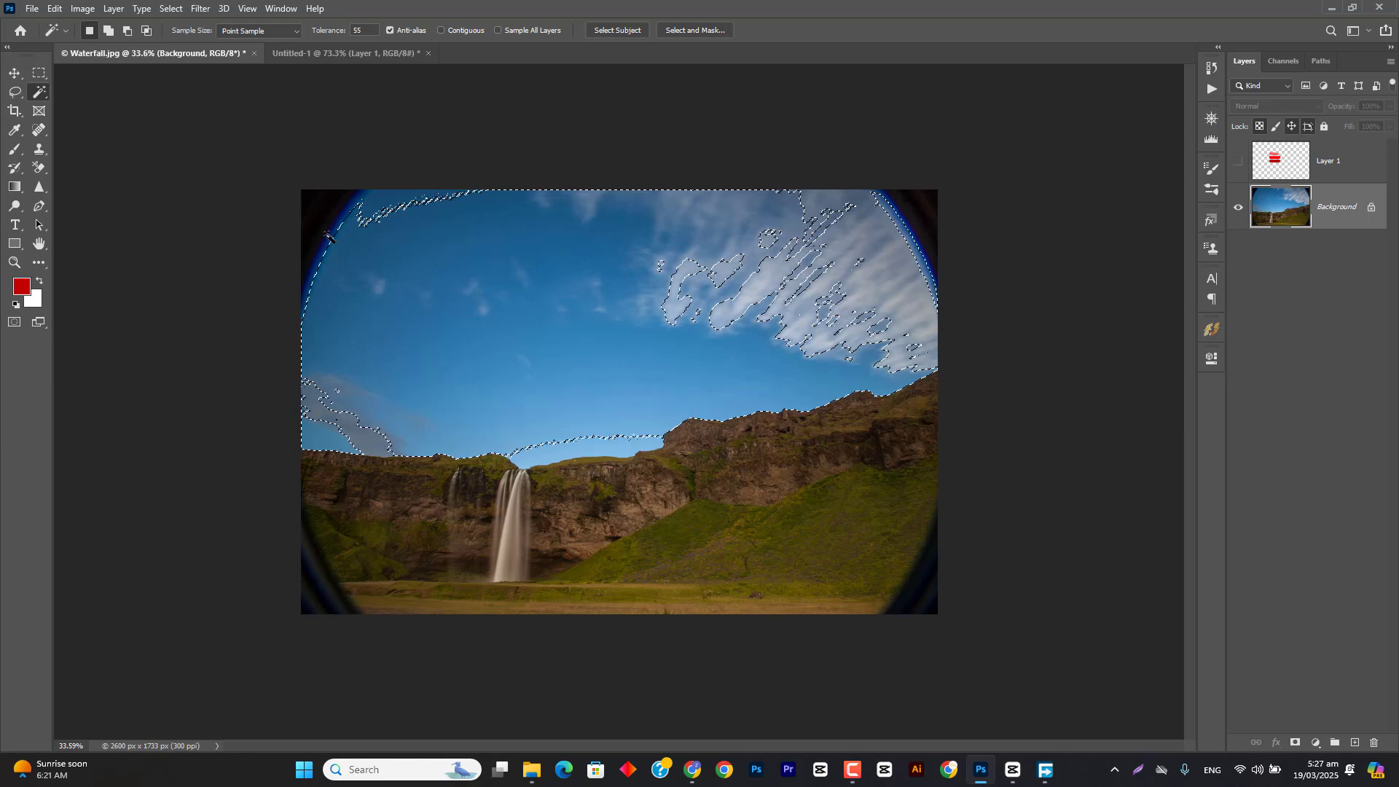
key("ctrl+d")
Step: Raise the Magic Wand tolerance to 110, select the whole sky, inspect the selection's edges, and clear it
left_click_drag(330, 34, 366, 34)
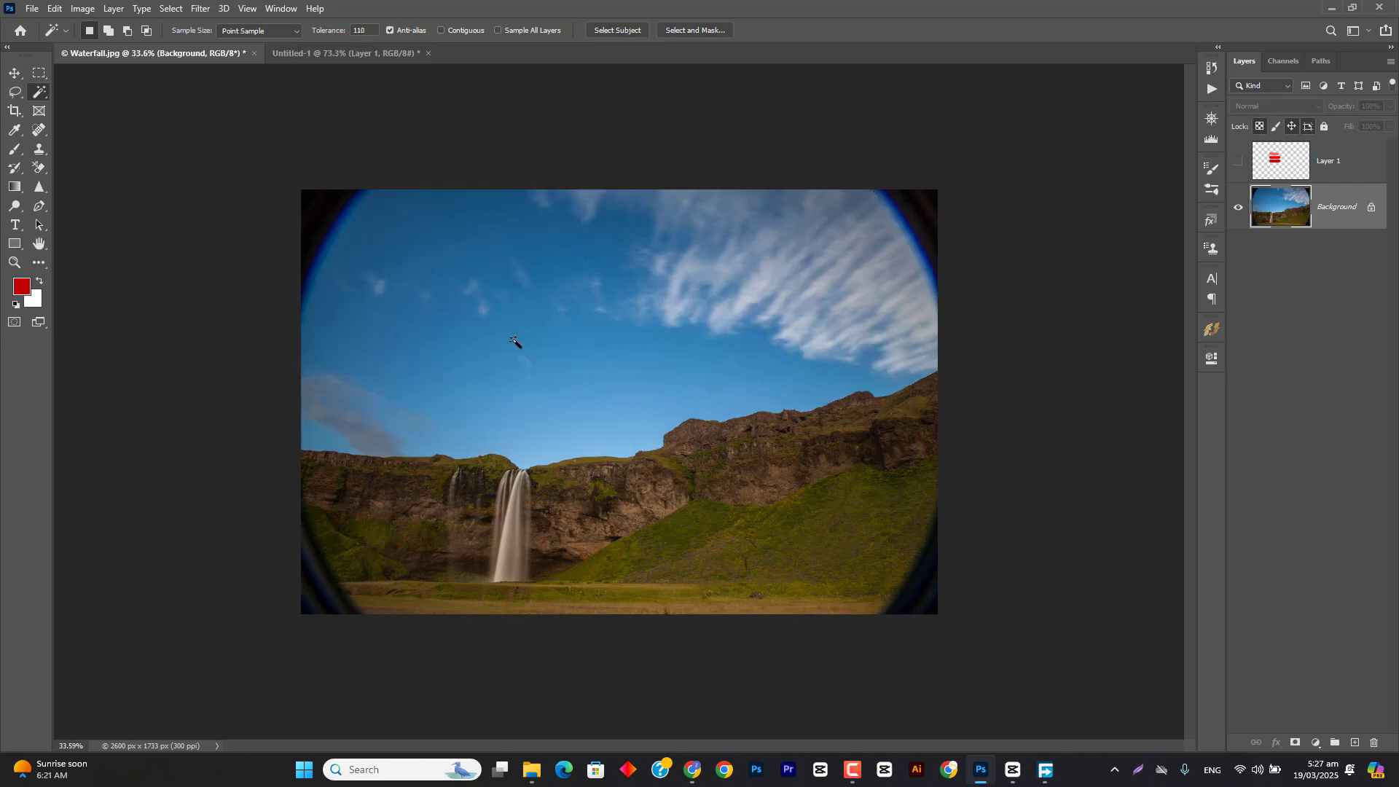
left_click(512, 339)
scroll(346, 252, "up", 10)
left_click_drag(276, 239, 353, 341)
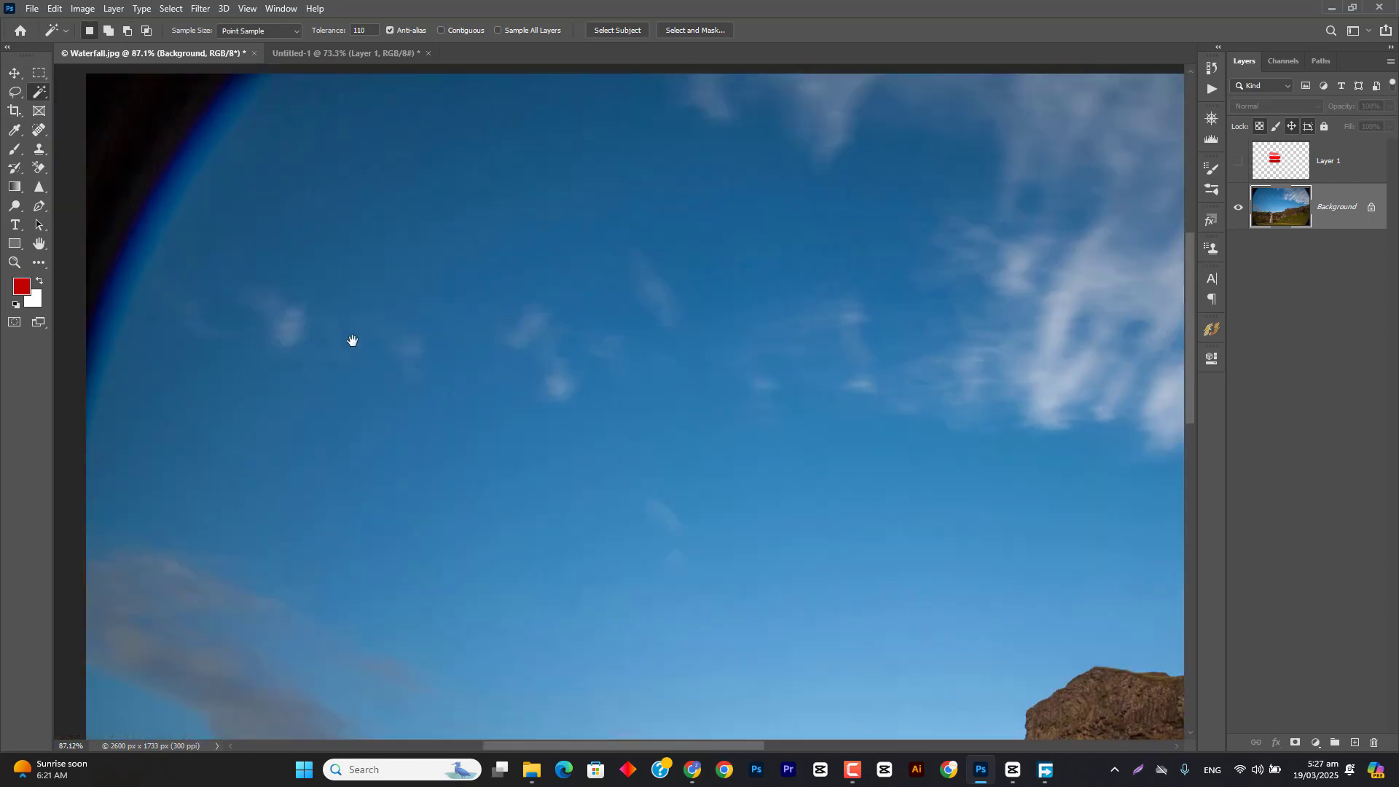
scroll(282, 291, "down", 10)
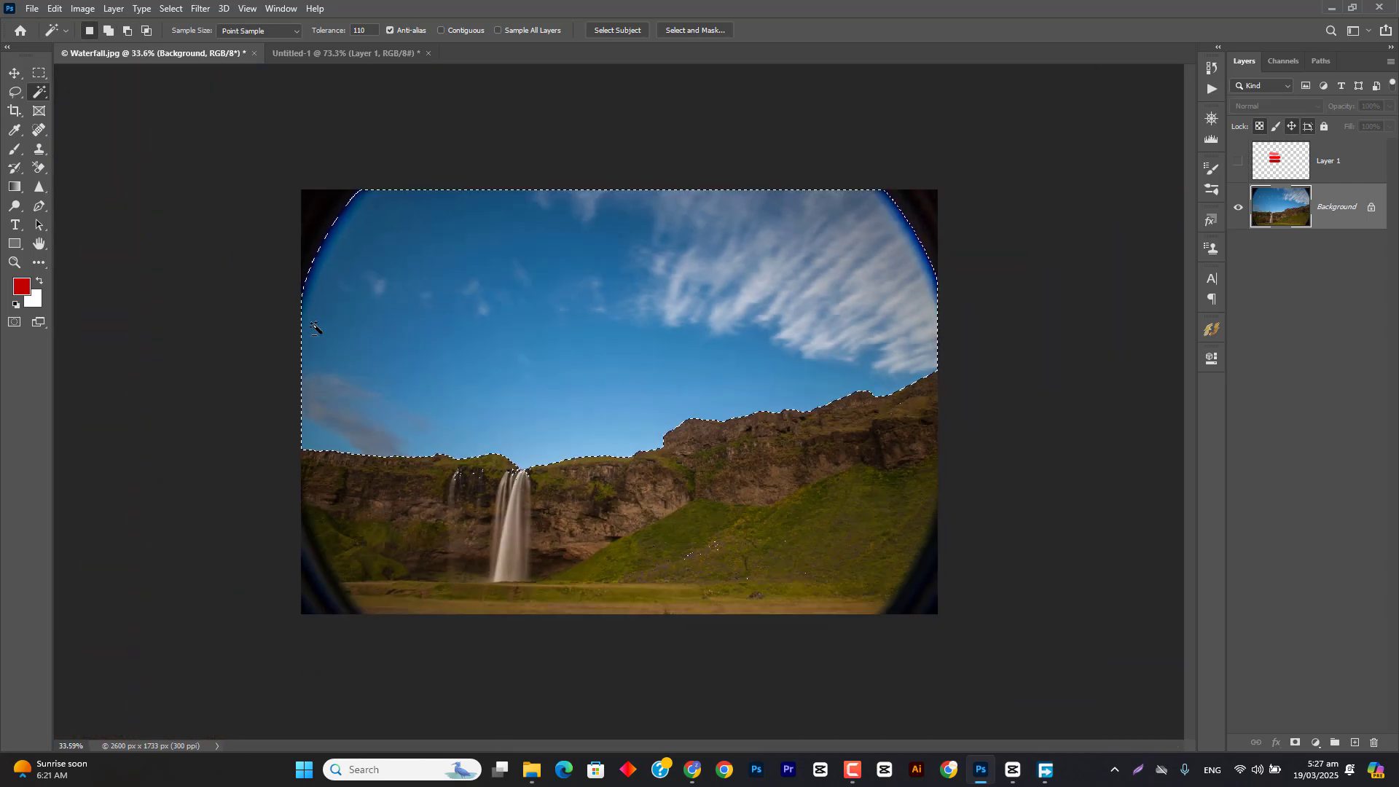
scroll(497, 492, "up", 10)
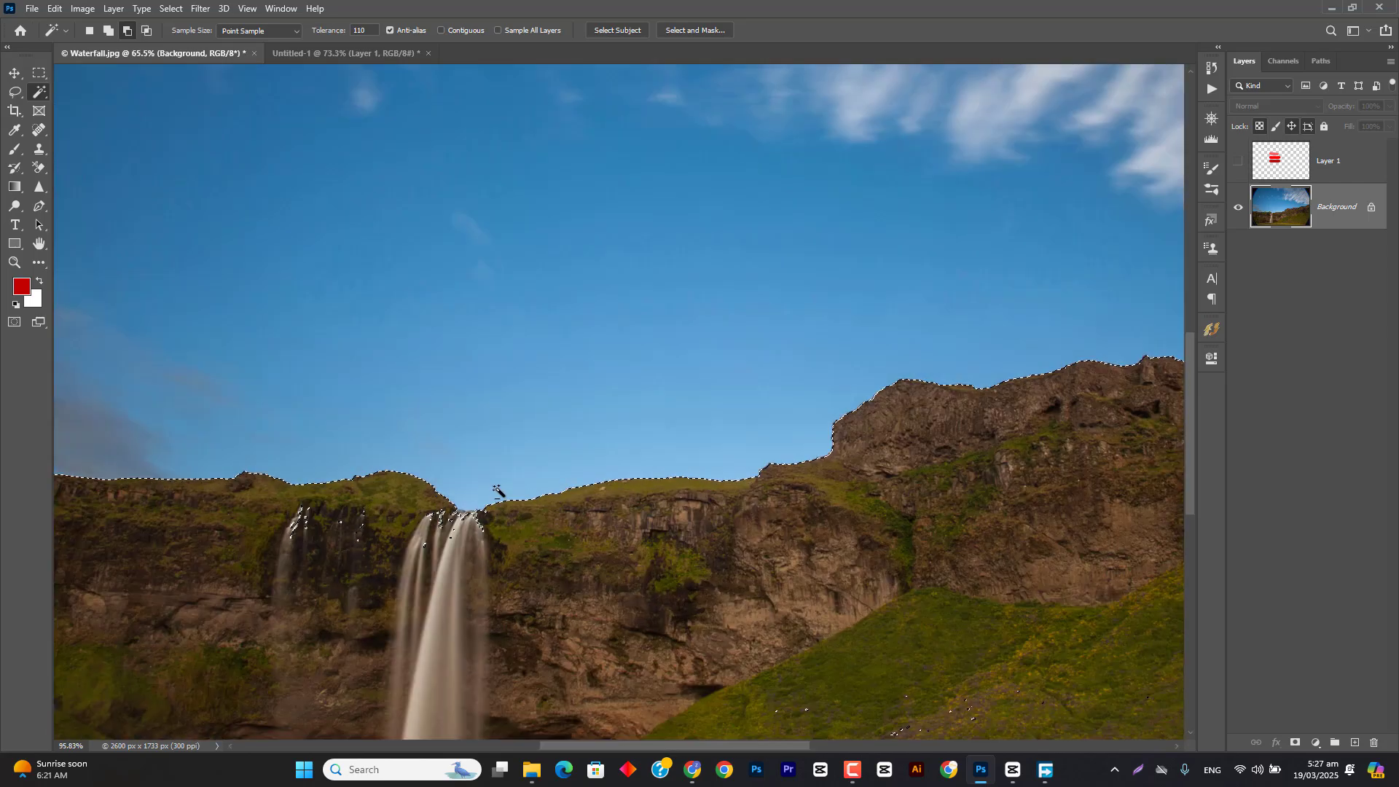
scroll(497, 492, "up", 5)
key("ctrl+d")
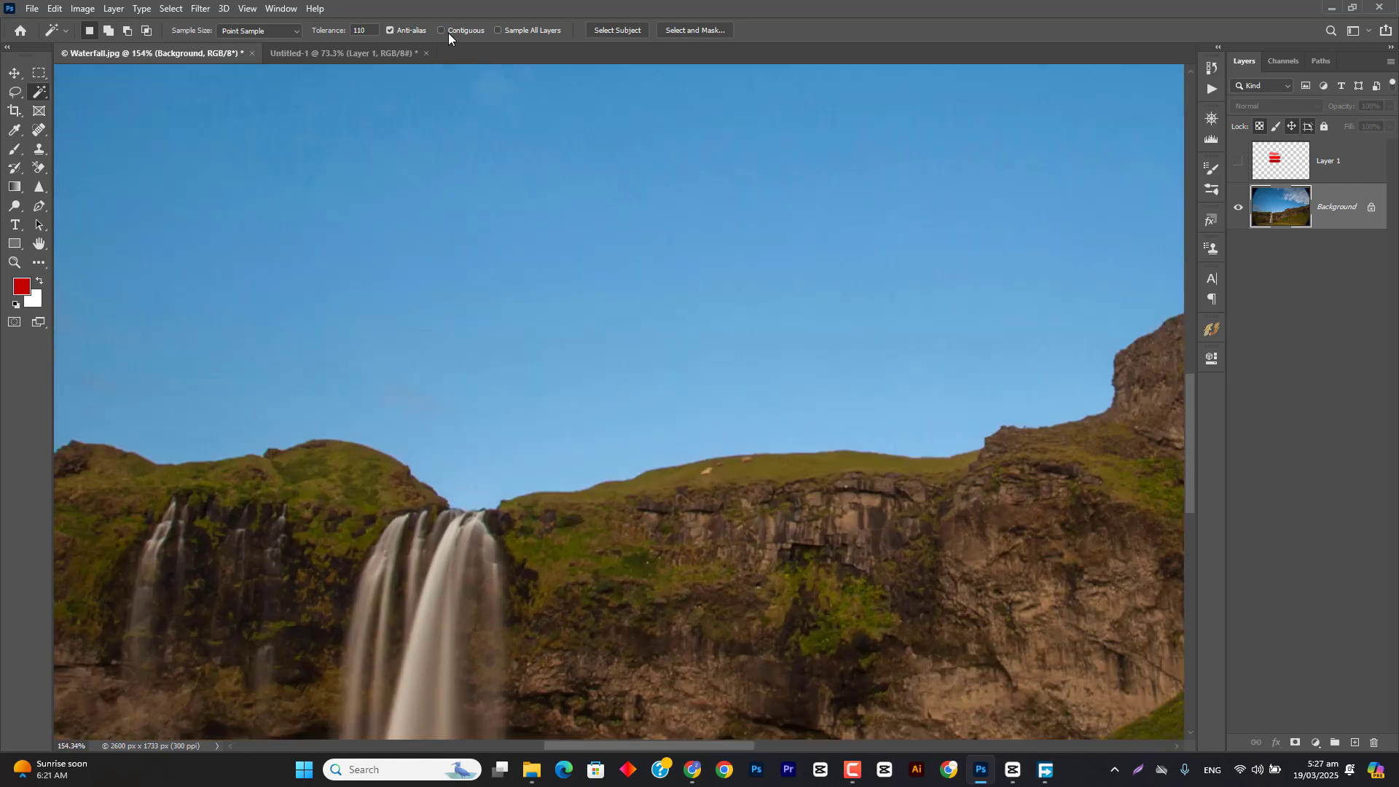
Step: Turn on Contiguous for the Magic Wand, select the sky, check its edge around the waterfall, and deselect
left_click(448, 33)
scroll(437, 269, "down", 10)
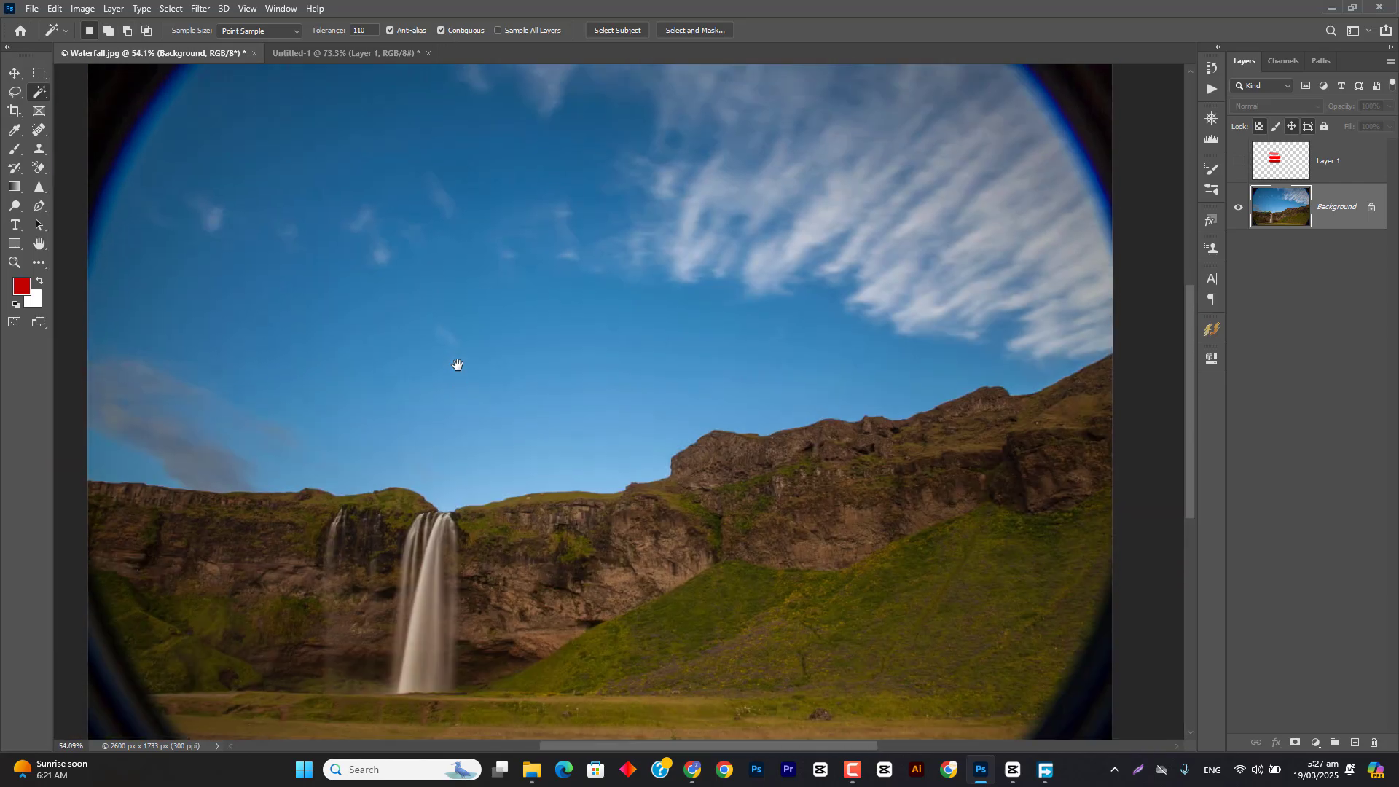
left_click(506, 318)
scroll(484, 510, "up", 6)
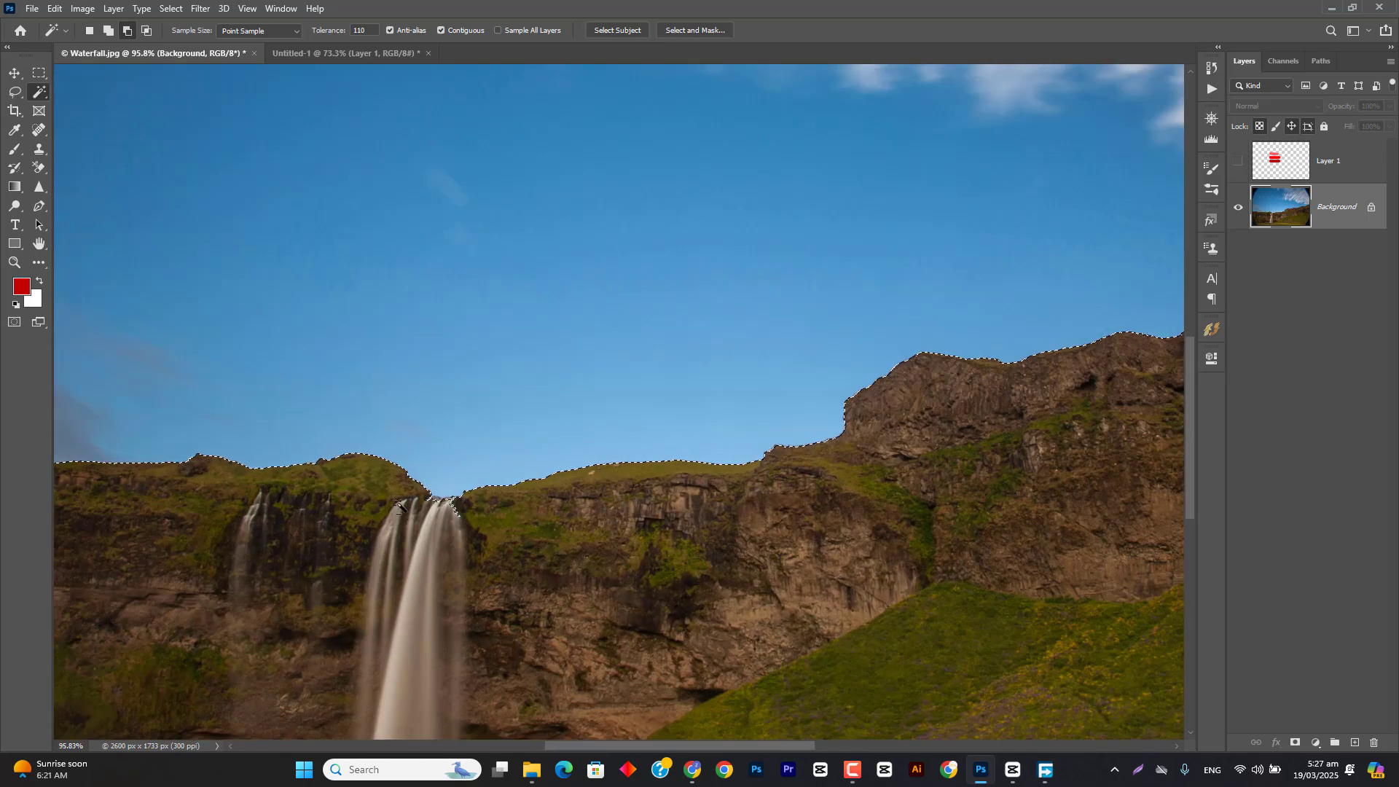
key("ctrl+d")
scroll(487, 509, "down", 15)
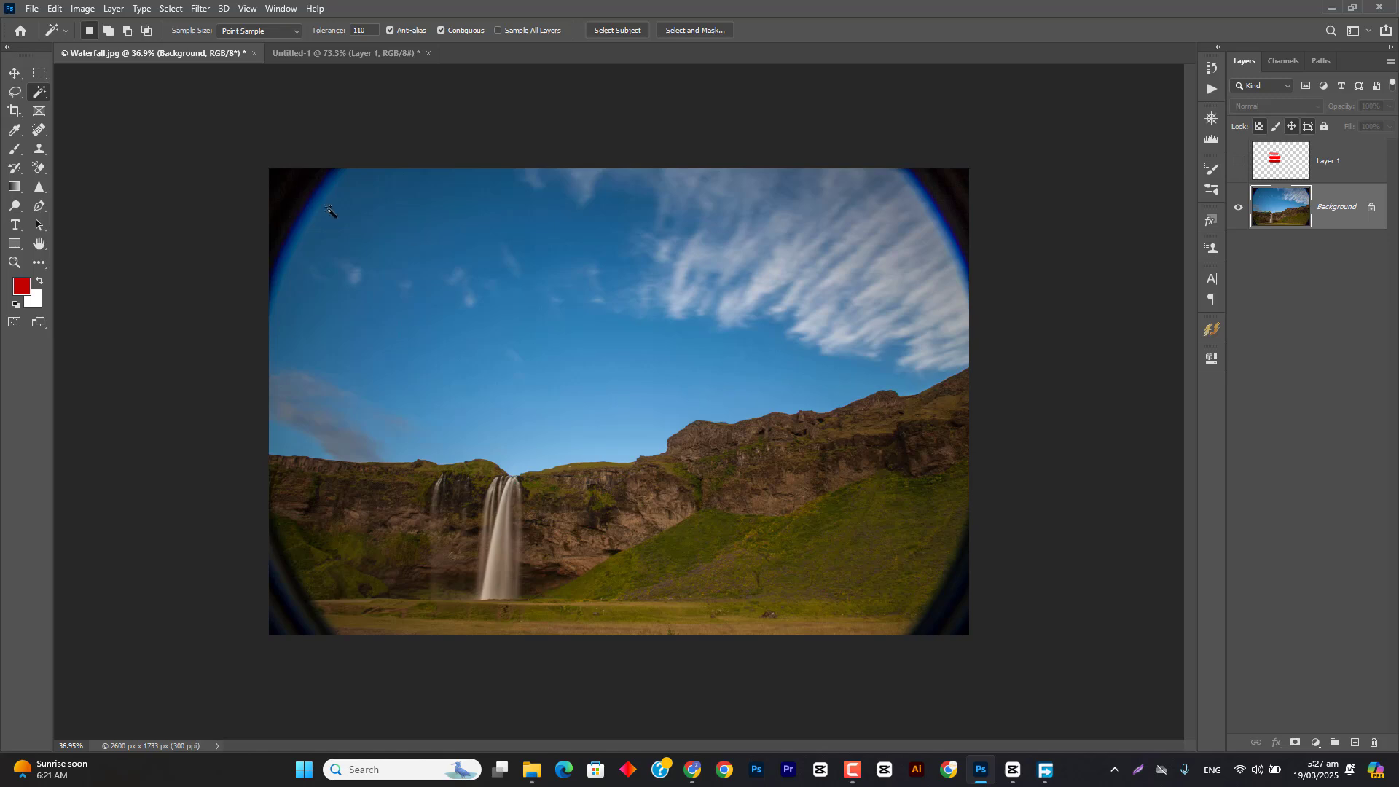
Step: Switch to the Background Eraser tool and set its tolerance to 24%
left_click(41, 172)
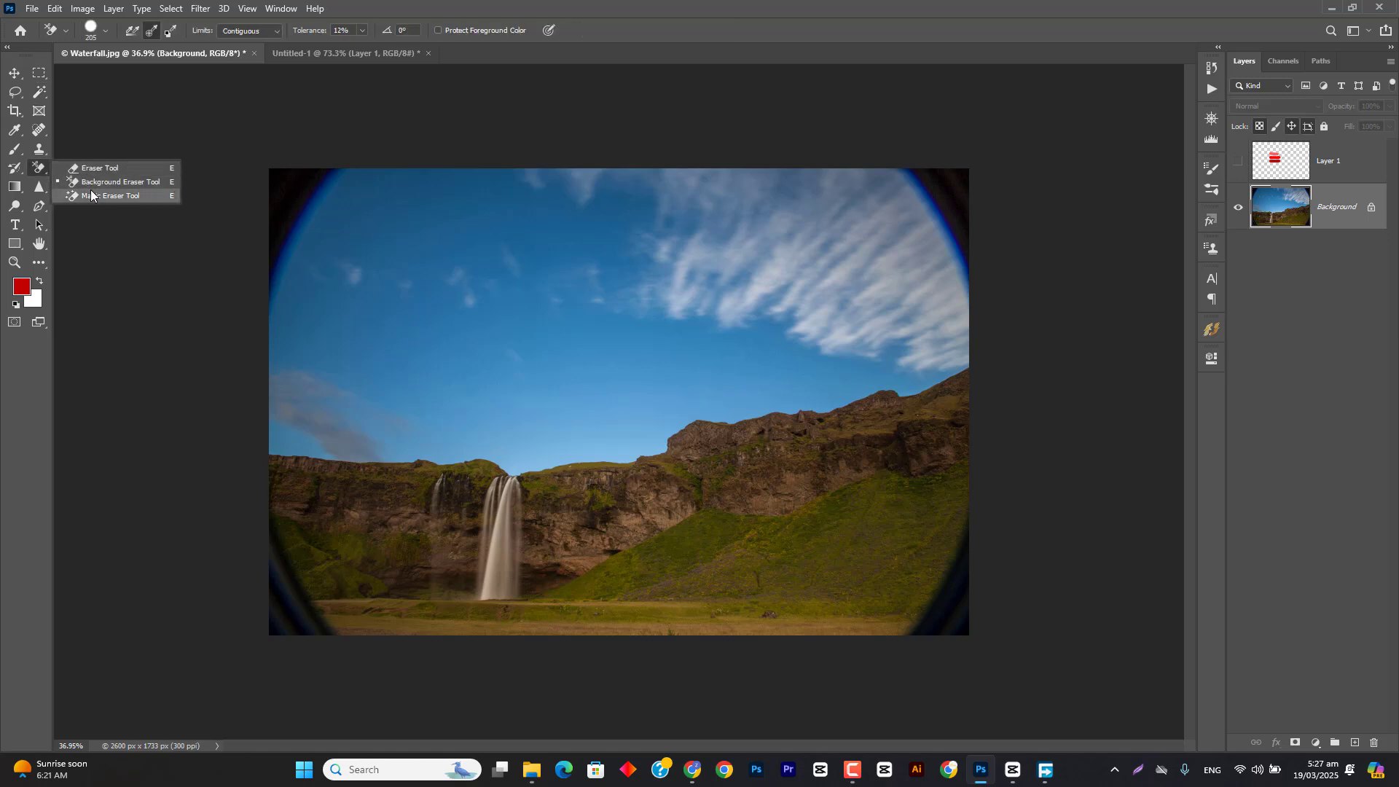
left_click(105, 182)
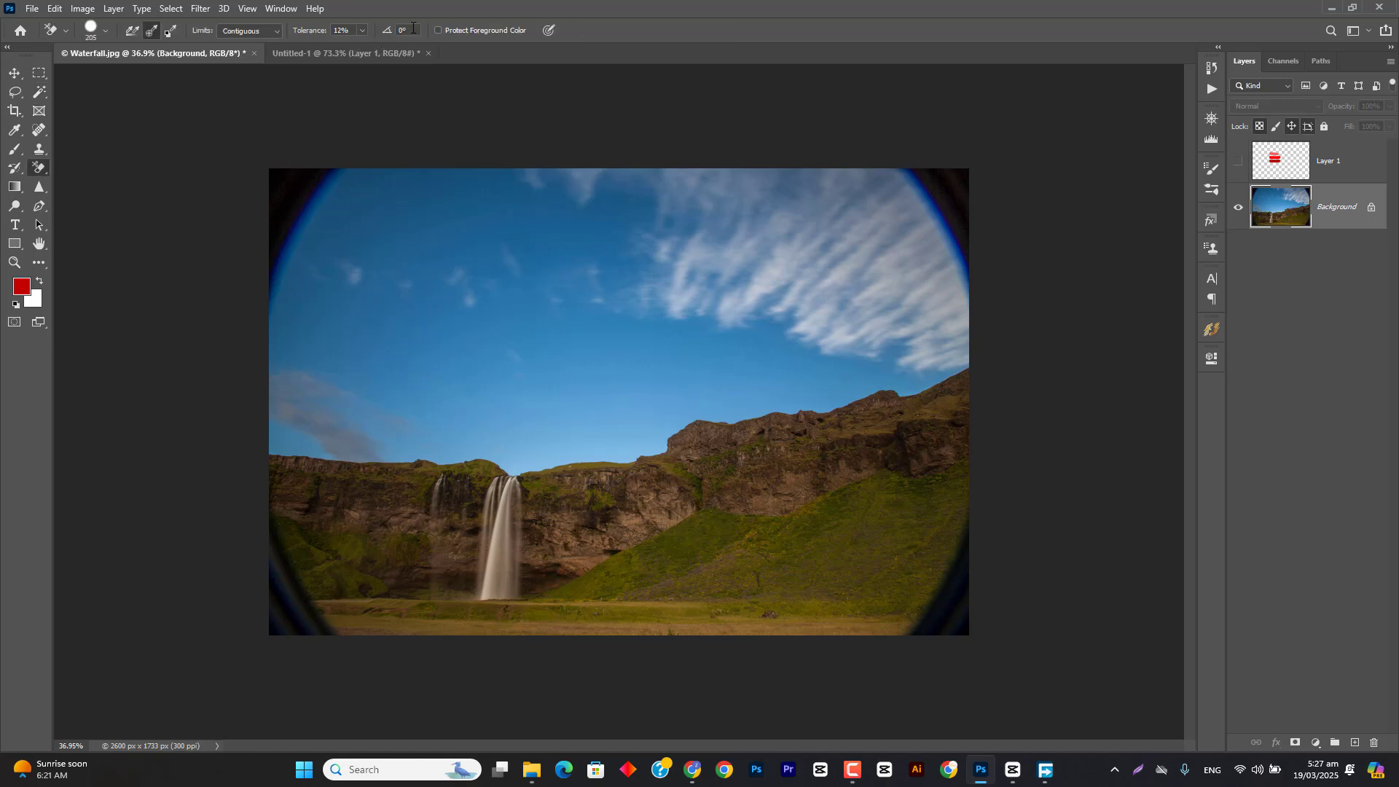
left_click_drag(290, 31, 312, 31)
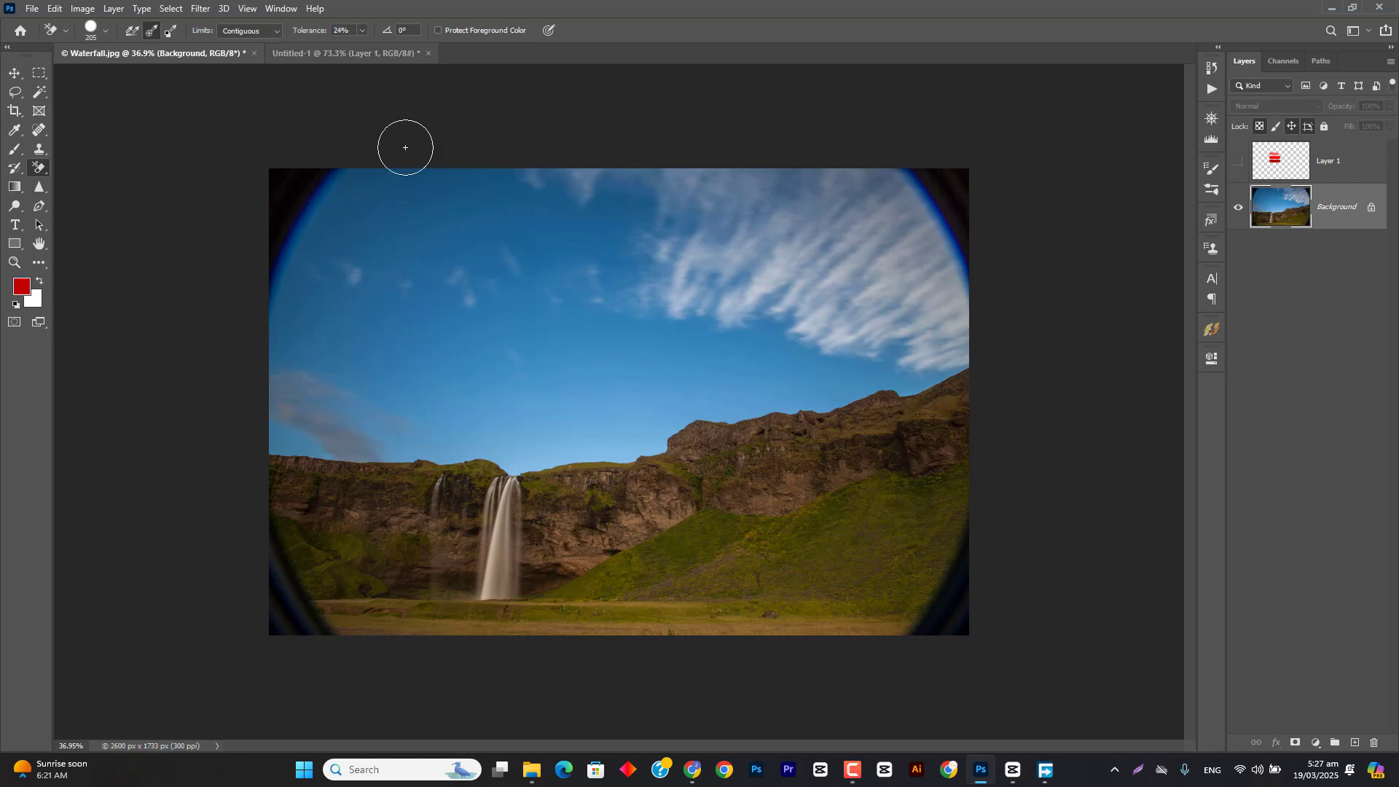
Step: Erase the sky above the waterfall and along the mountain ridge with the Background Eraser
left_click(42, 173)
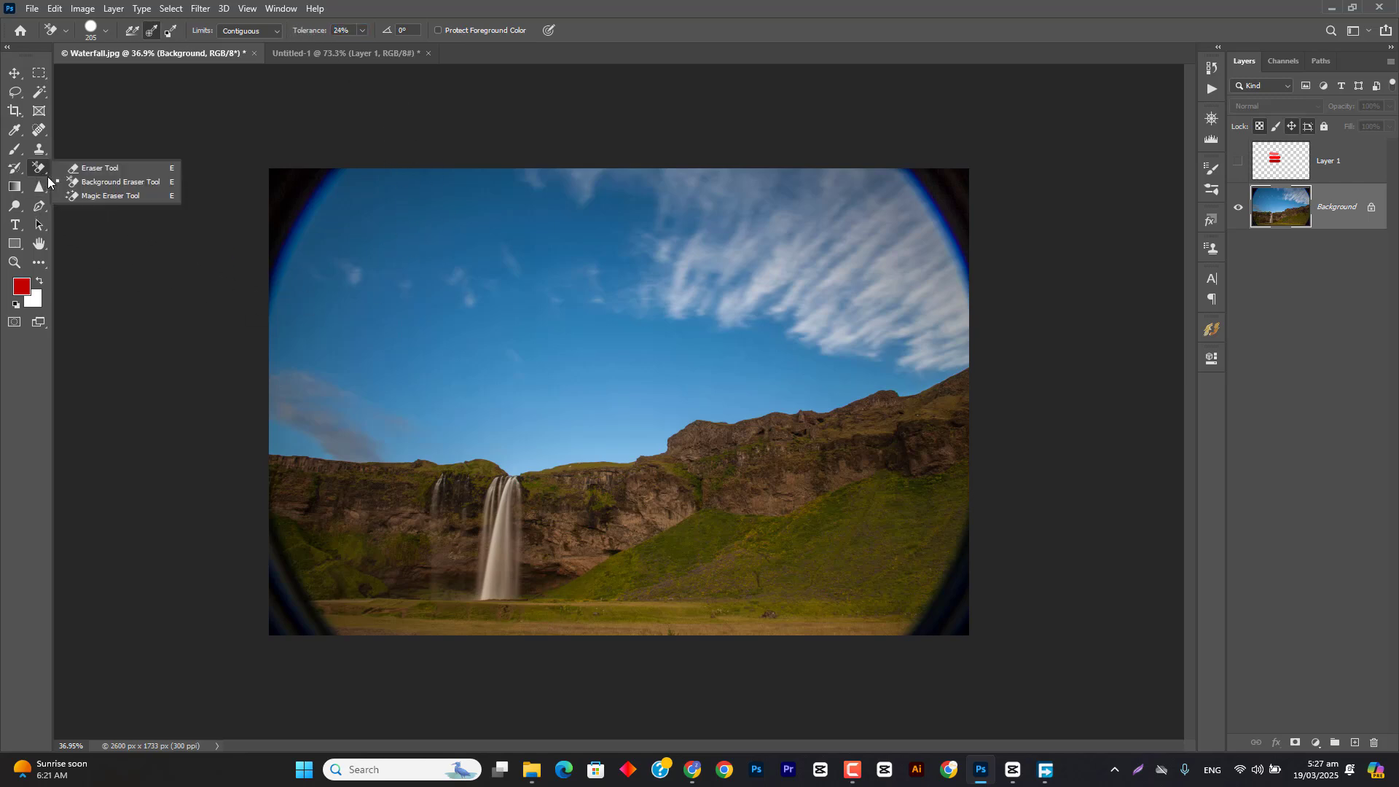
left_click(109, 181)
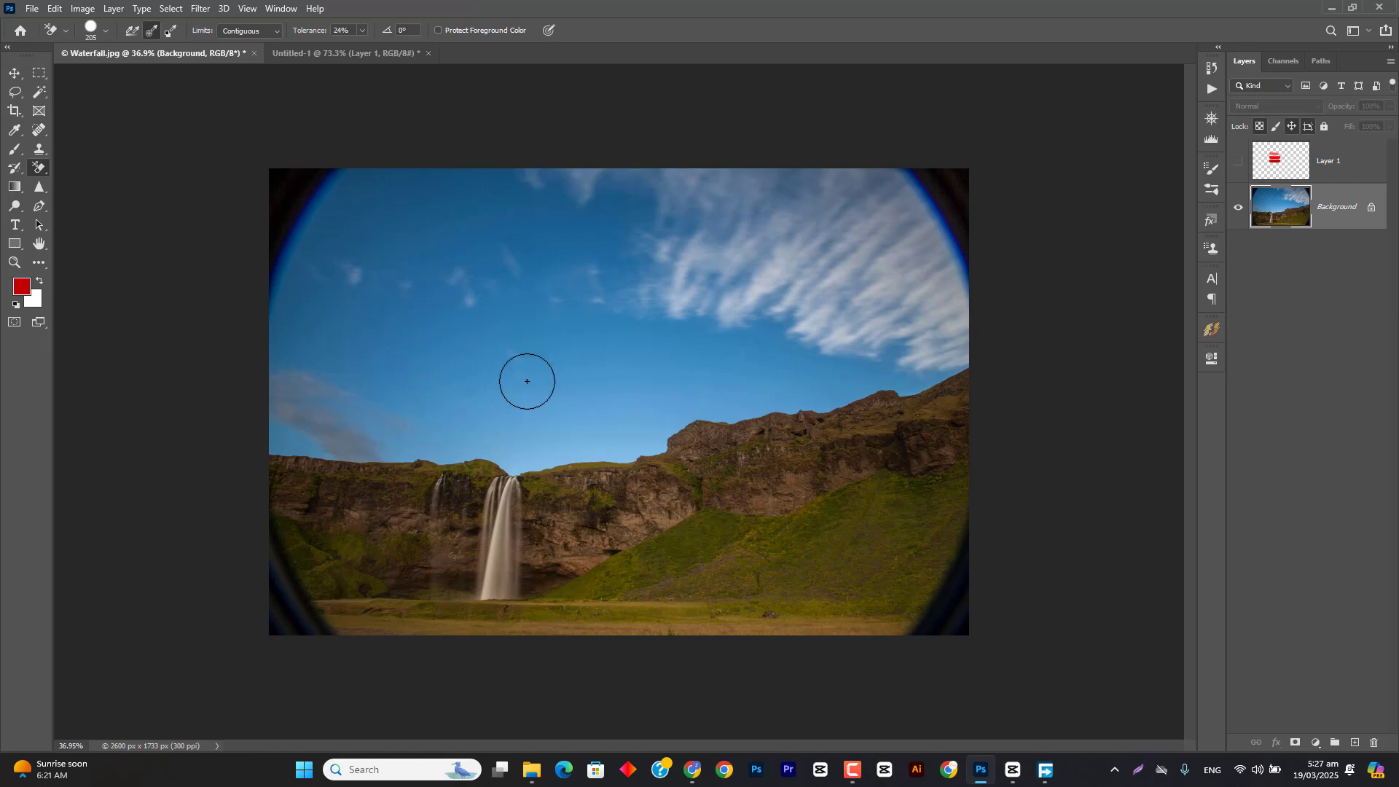
mouse_move(529, 391)
left_mouse_down()
mouse_move(622, 398)
mouse_move(556, 360)
mouse_move(643, 392)
mouse_move(573, 446)
mouse_move(581, 478)
mouse_move(652, 440)
mouse_move(526, 454)
mouse_move(331, 438)
left_mouse_up()
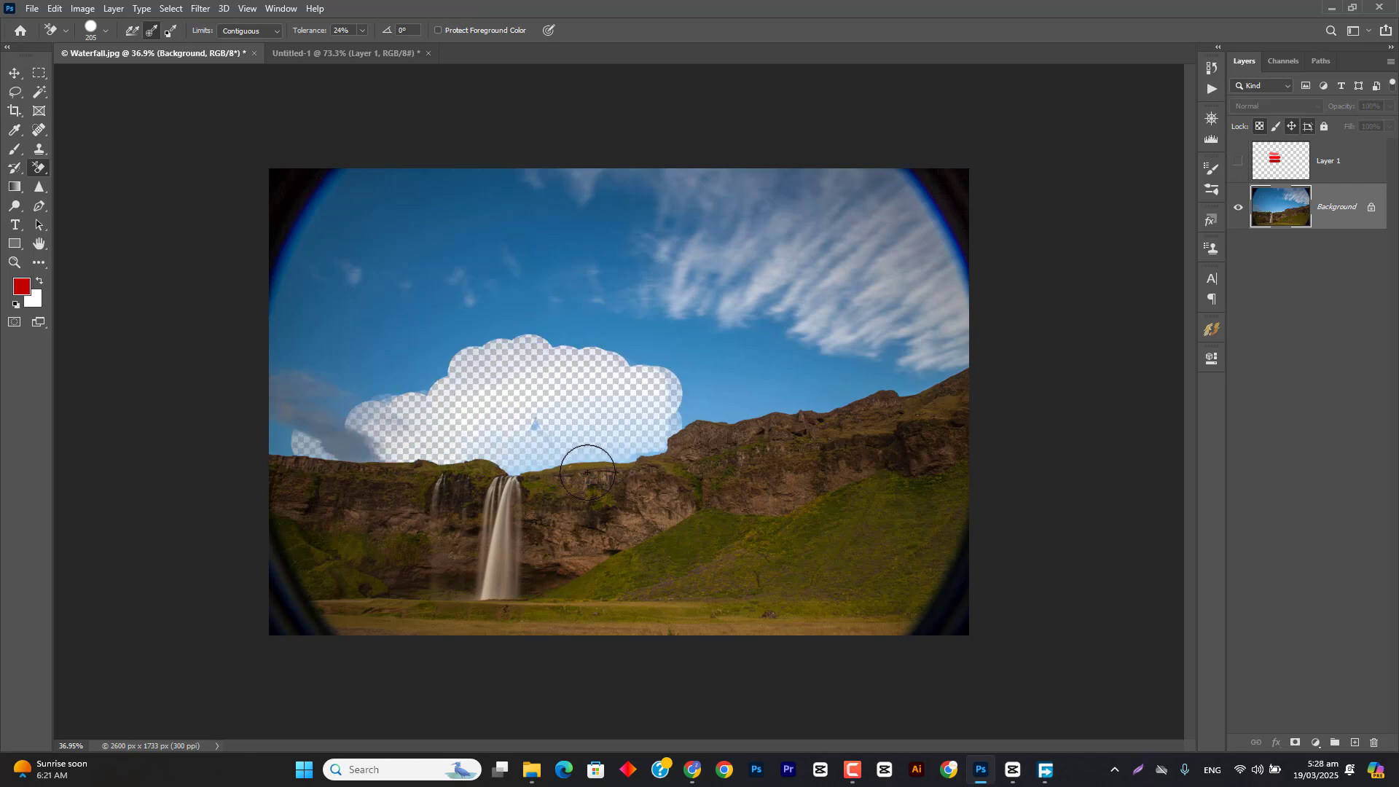
mouse_move(625, 453)
left_mouse_down()
mouse_move(584, 406)
mouse_move(440, 379)
mouse_move(340, 382)
mouse_move(511, 353)
mouse_move(677, 379)
mouse_move(604, 314)
mouse_move(390, 314)
mouse_move(658, 356)
mouse_move(252, 350)
mouse_move(651, 386)
mouse_move(657, 443)
mouse_move(783, 396)
mouse_move(881, 386)
left_mouse_up()
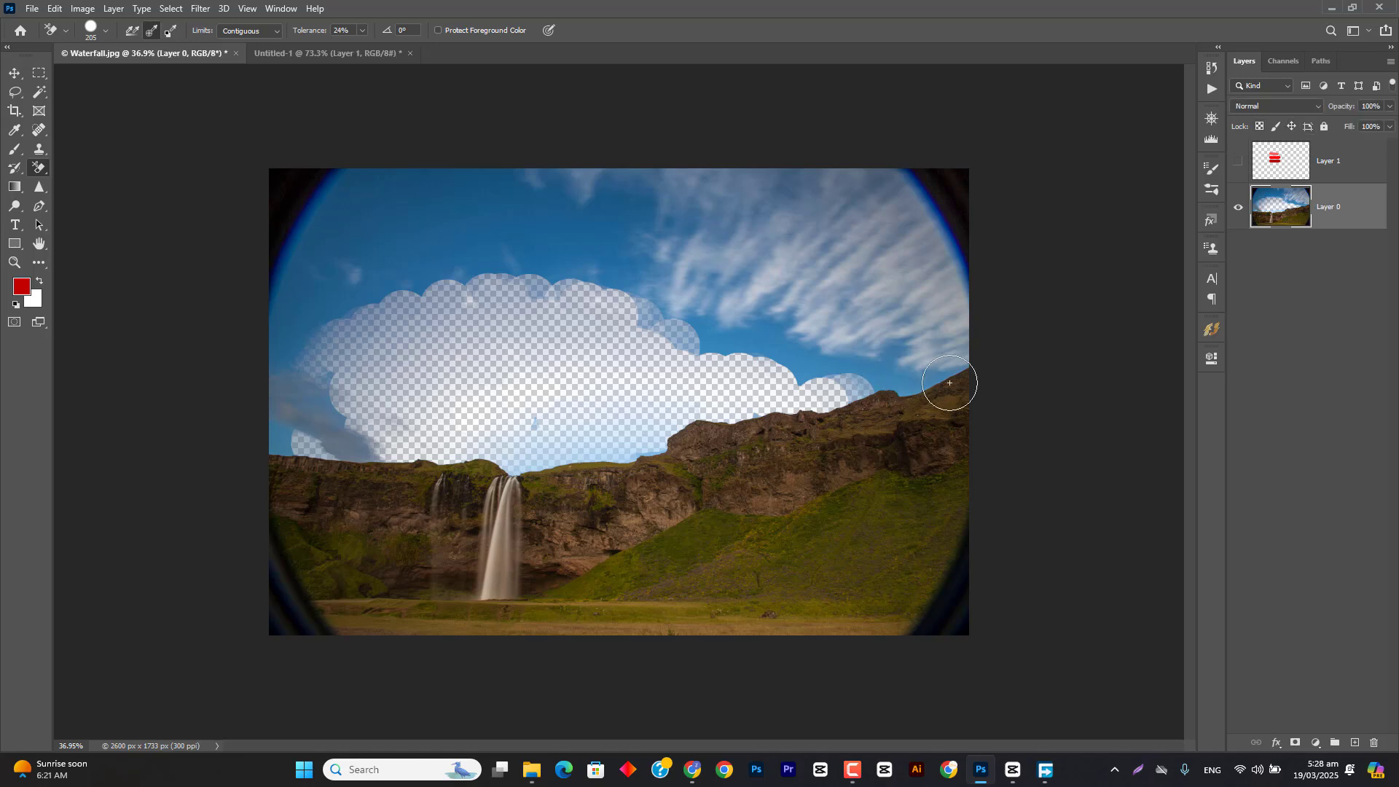
Step: Create a layer beneath Layer 0 and make it a solid color fill of black (000000)
left_click(1354, 742, "ctrl")
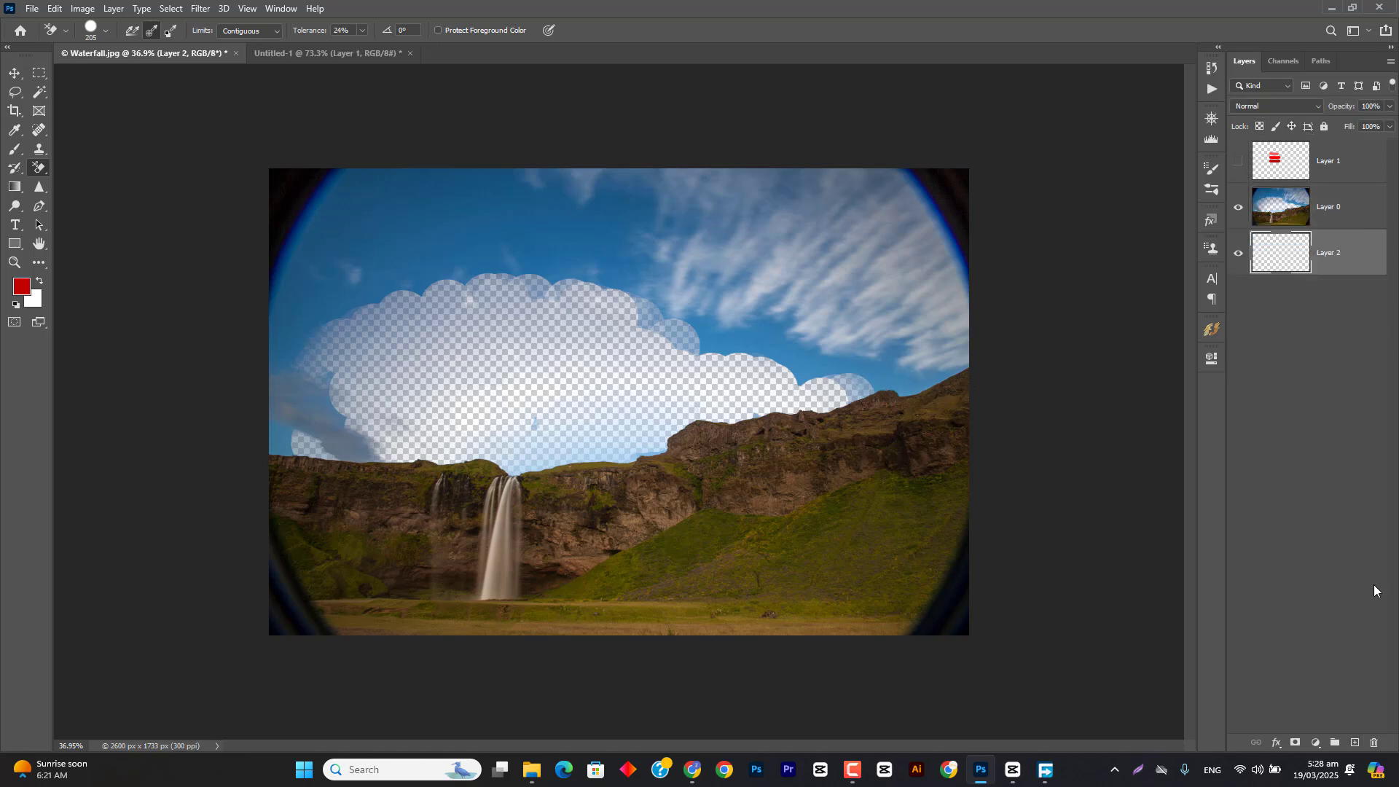
left_click(1331, 742)
left_click(1304, 485)
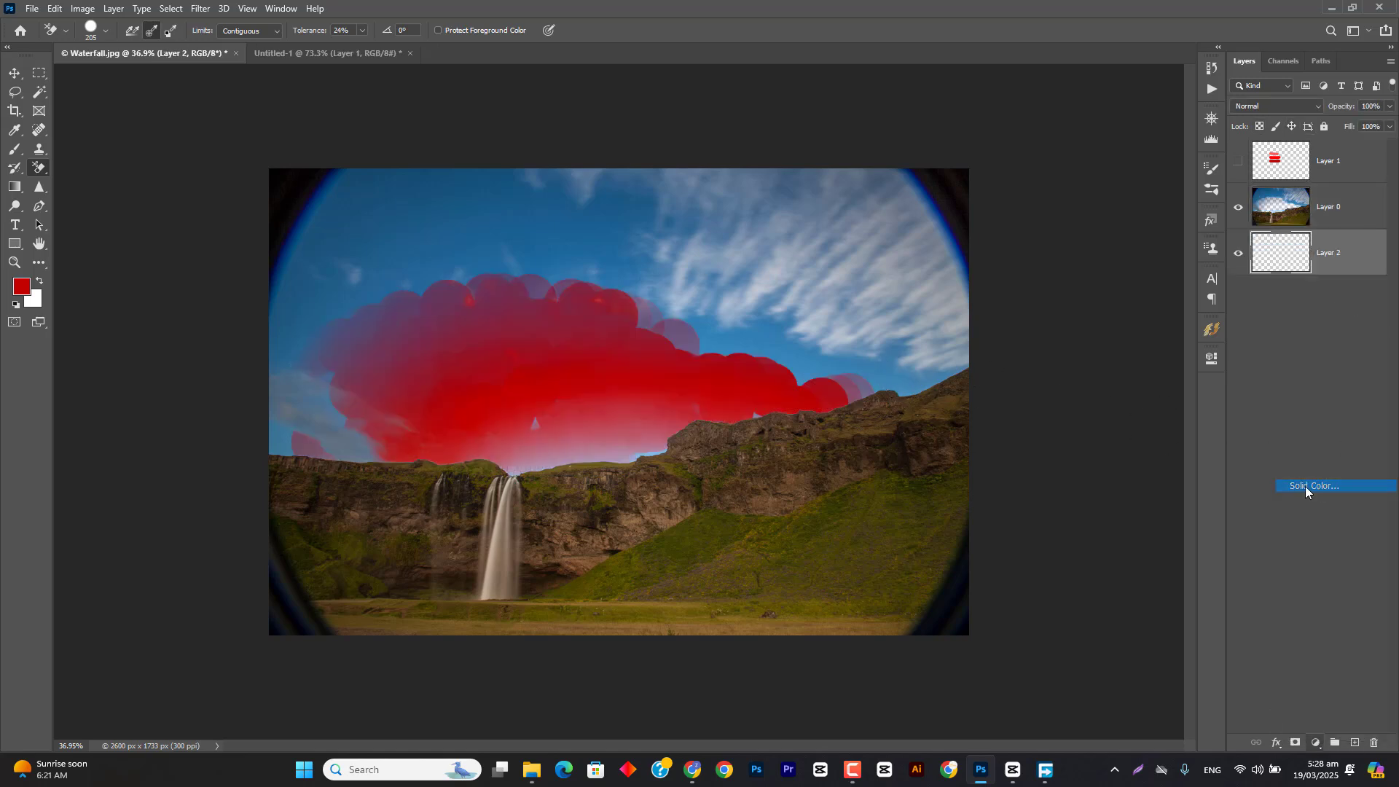
left_click_drag(712, 220, 719, 160)
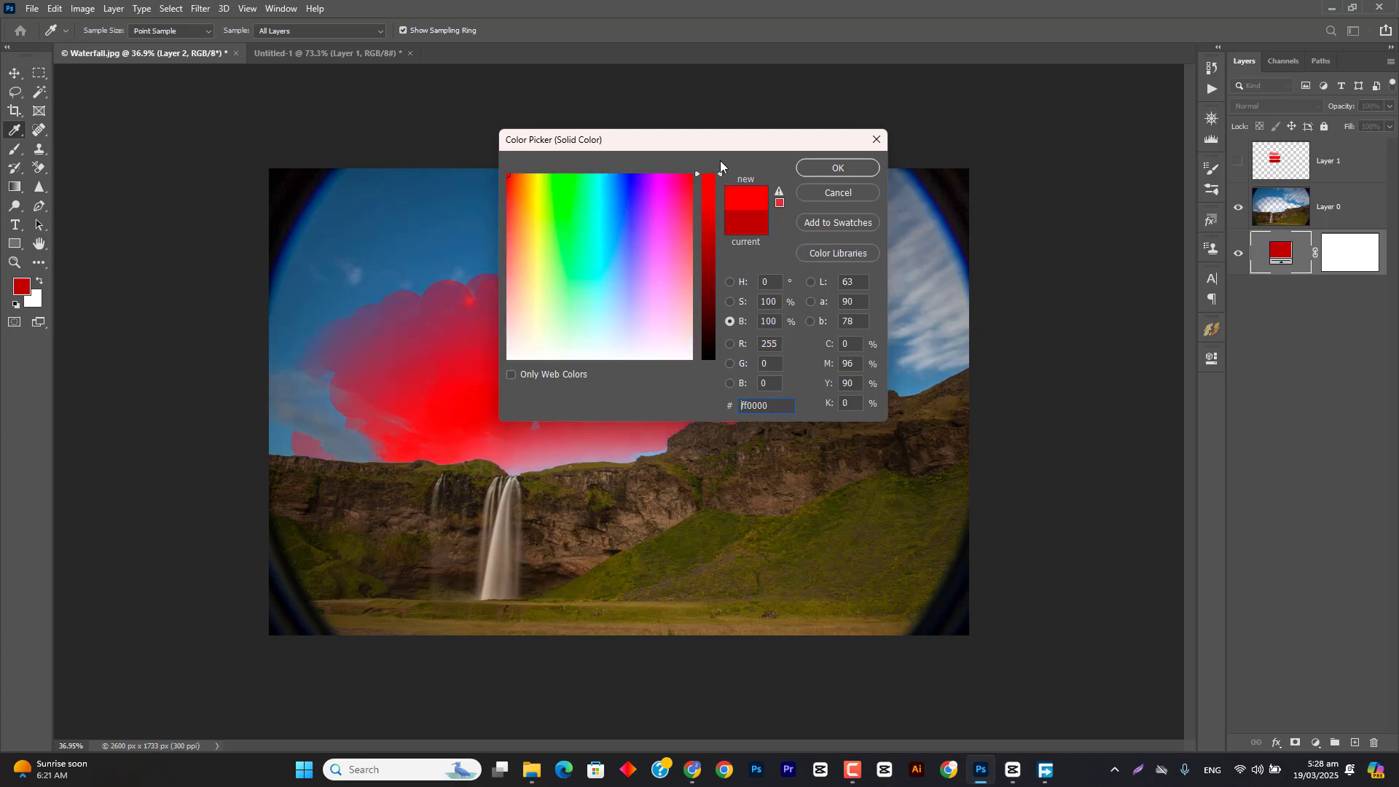
left_click(729, 281)
left_click_drag(630, 311, 478, 394)
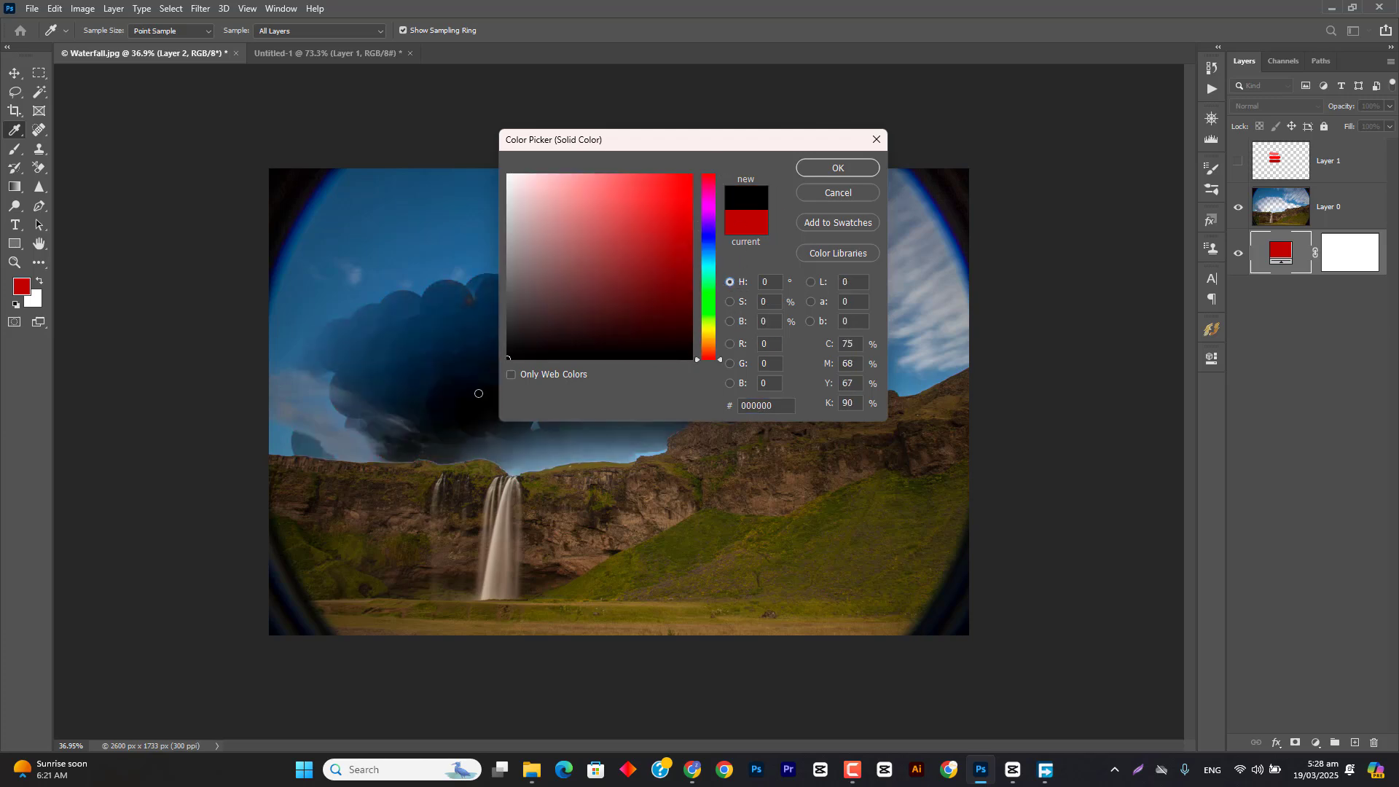
left_click(813, 168)
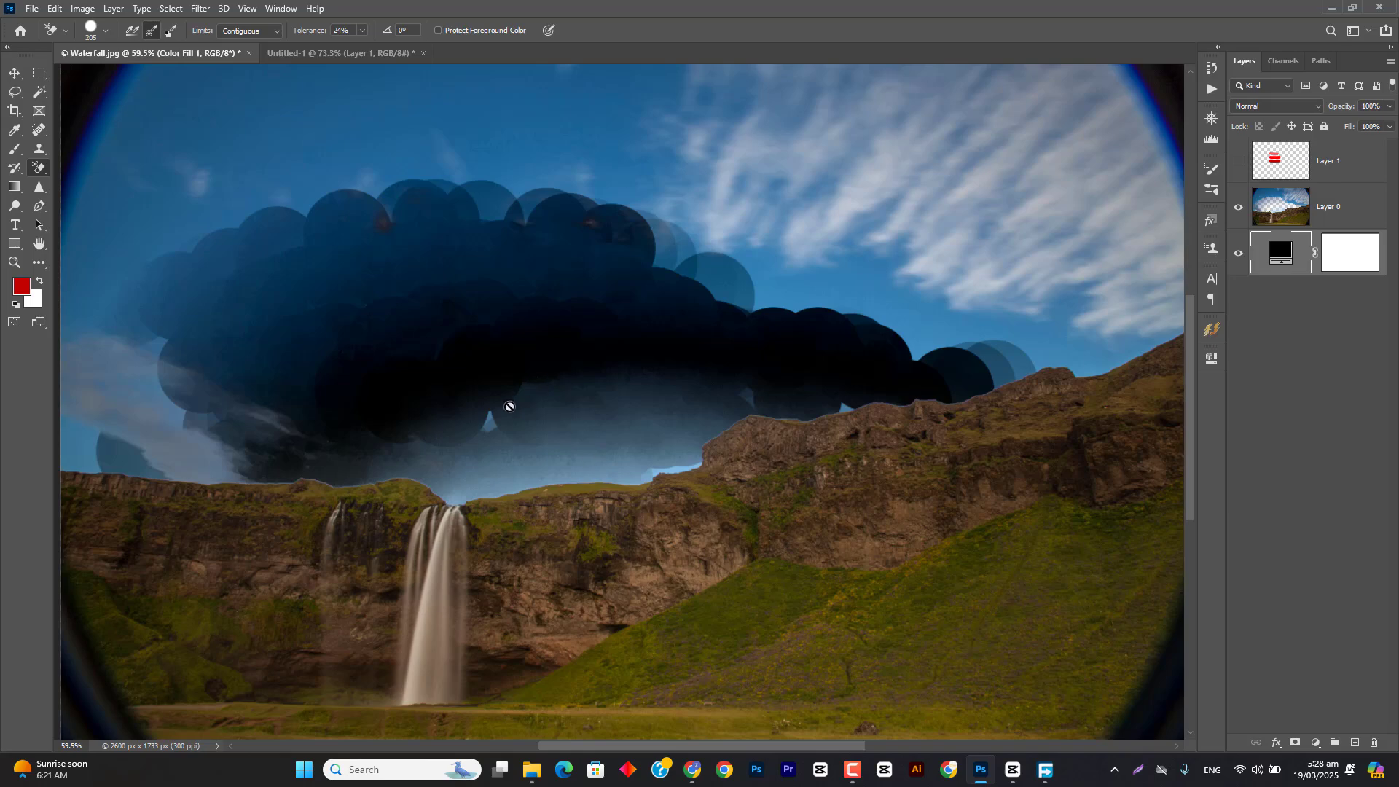
Step: Examine the erased sky against the black fill and make Layer 0 the active layer
scroll(414, 384, "up", 3)
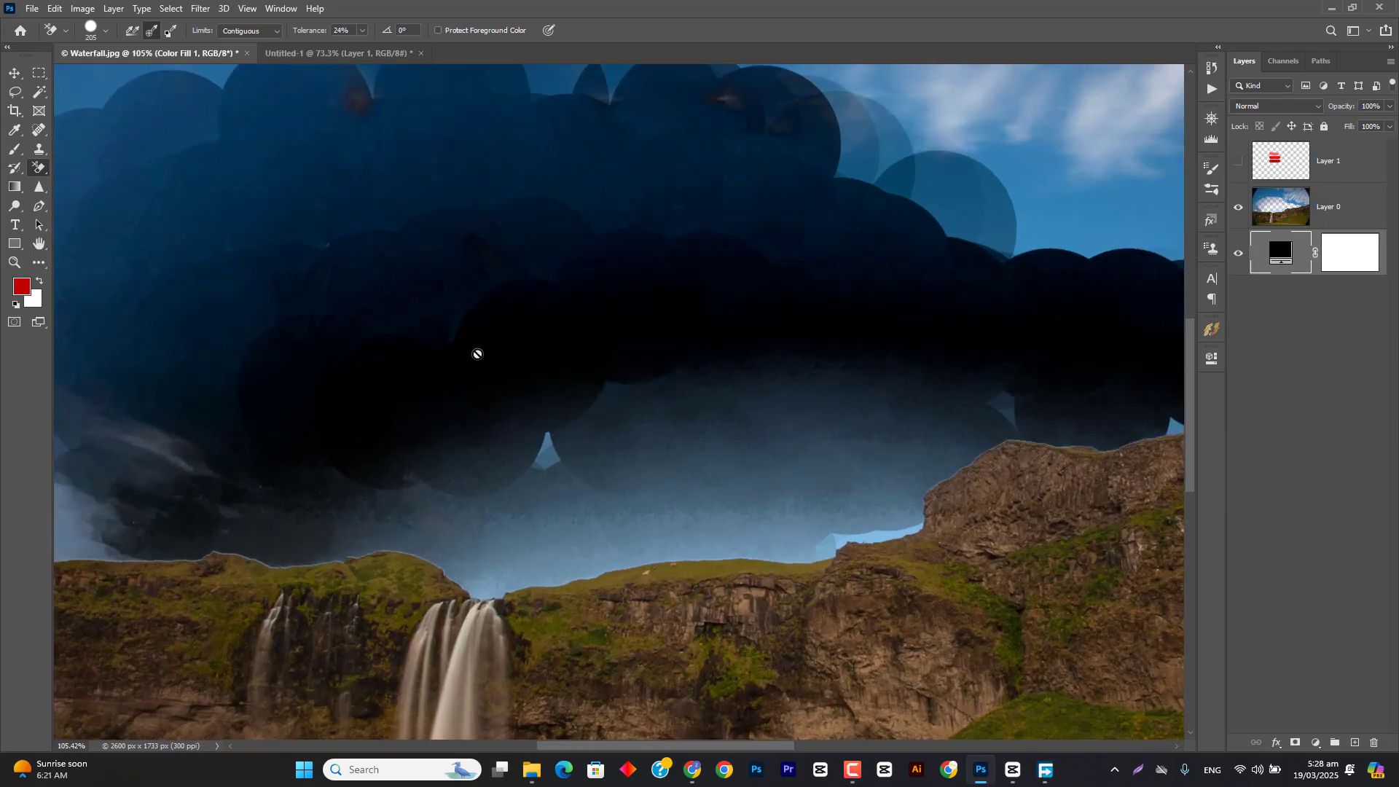
left_click(1352, 204)
scroll(817, 321, "down", 3)
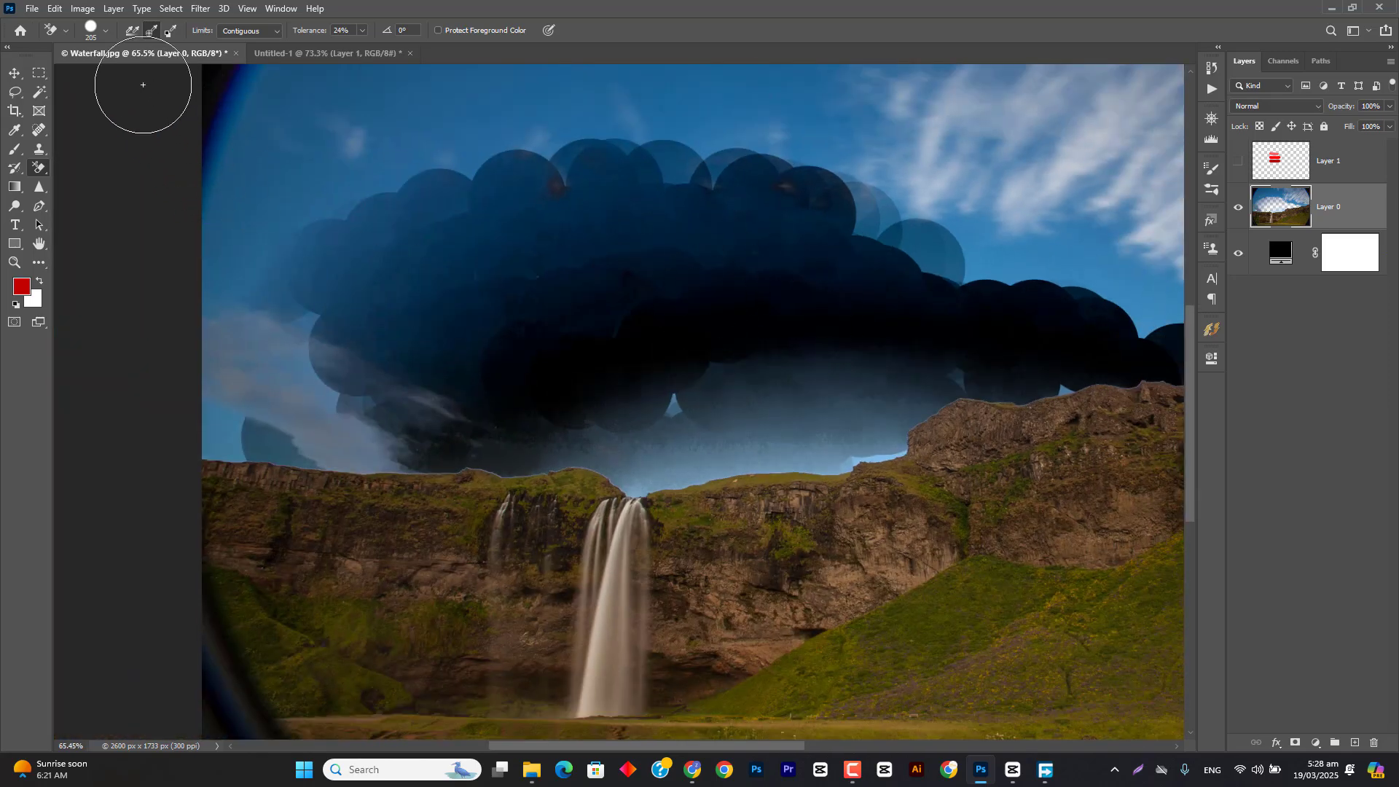
Step: Erase the remaining sky patches above the waterfall and beside the rocky ridge on Layer 0 with the Background Eraser
mouse_move(704, 457)
left_mouse_down()
mouse_move(642, 479)
mouse_move(877, 453)
mouse_move(897, 438)
mouse_move(746, 422)
left_mouse_up()
left_click_drag(568, 416, 631, 400)
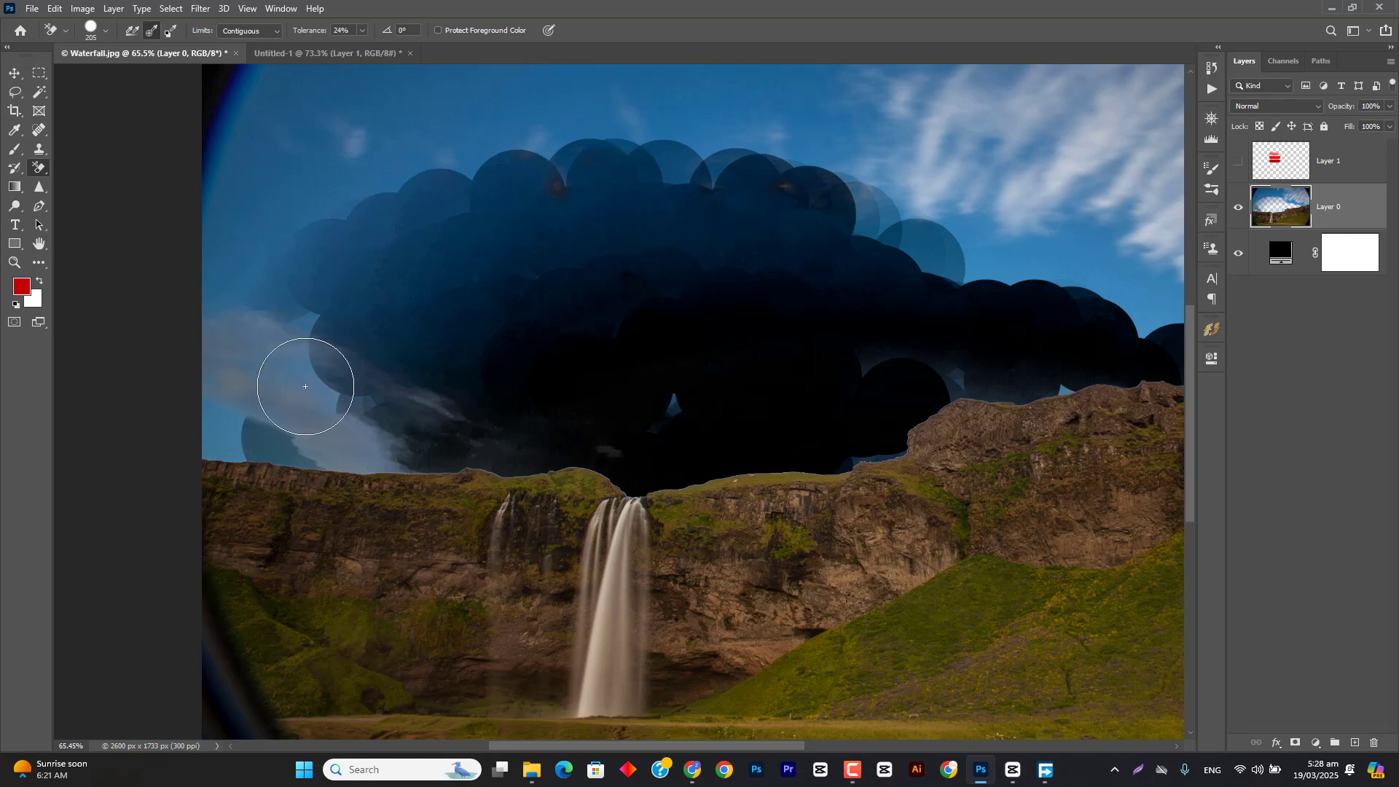
mouse_move(775, 386)
left_mouse_down()
mouse_move(674, 419)
mouse_move(665, 415)
left_mouse_up()
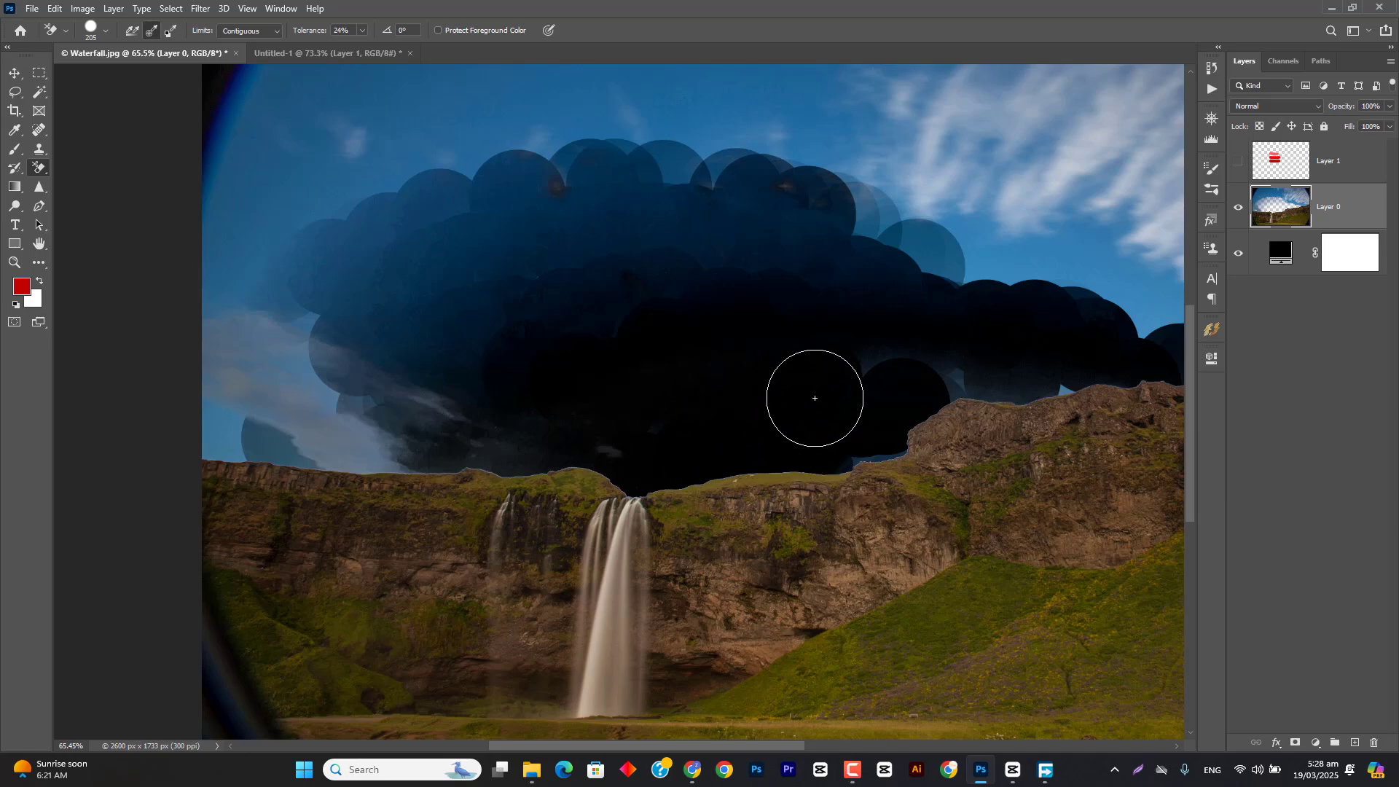
Step: Hide the black color fill layer beneath Layer 0 and delete it
left_click(1279, 256)
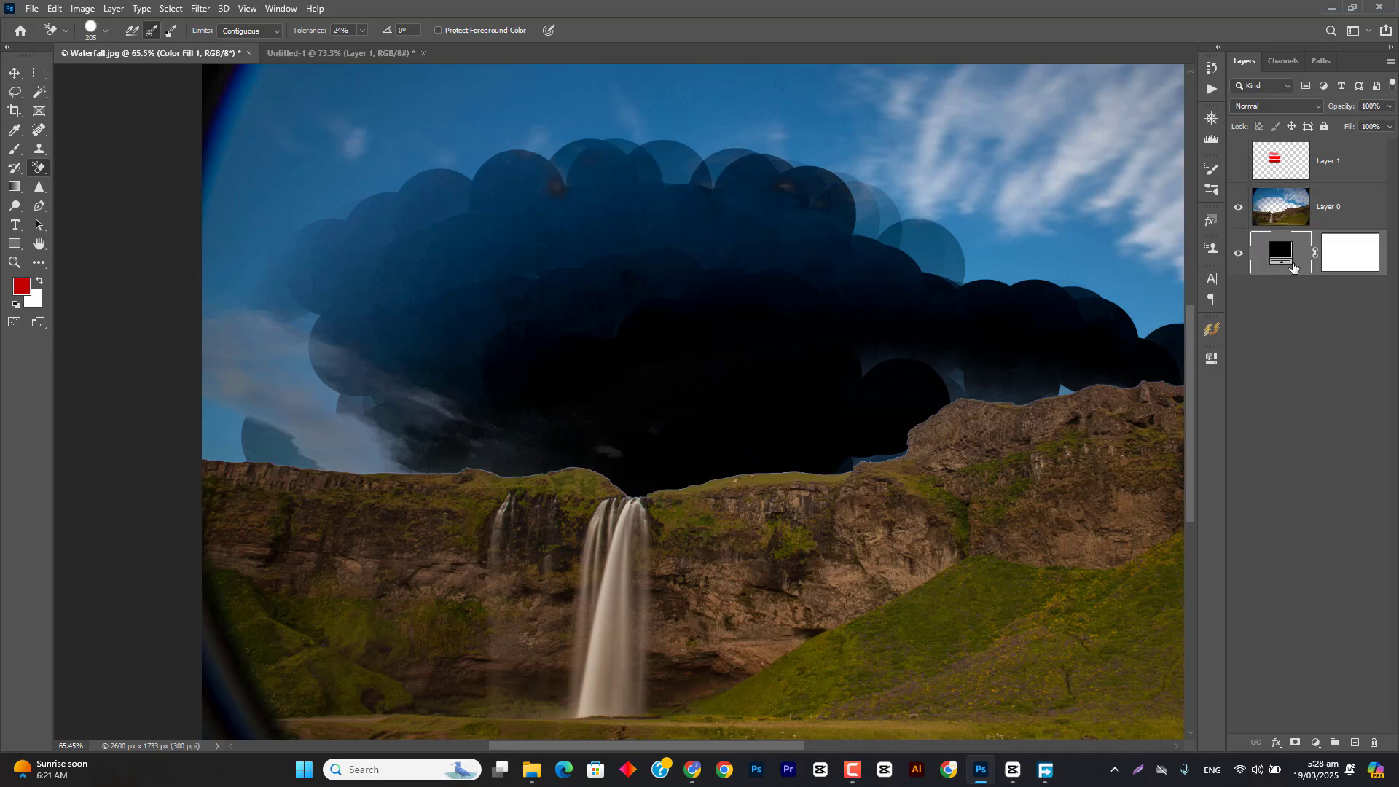
left_click(1236, 253)
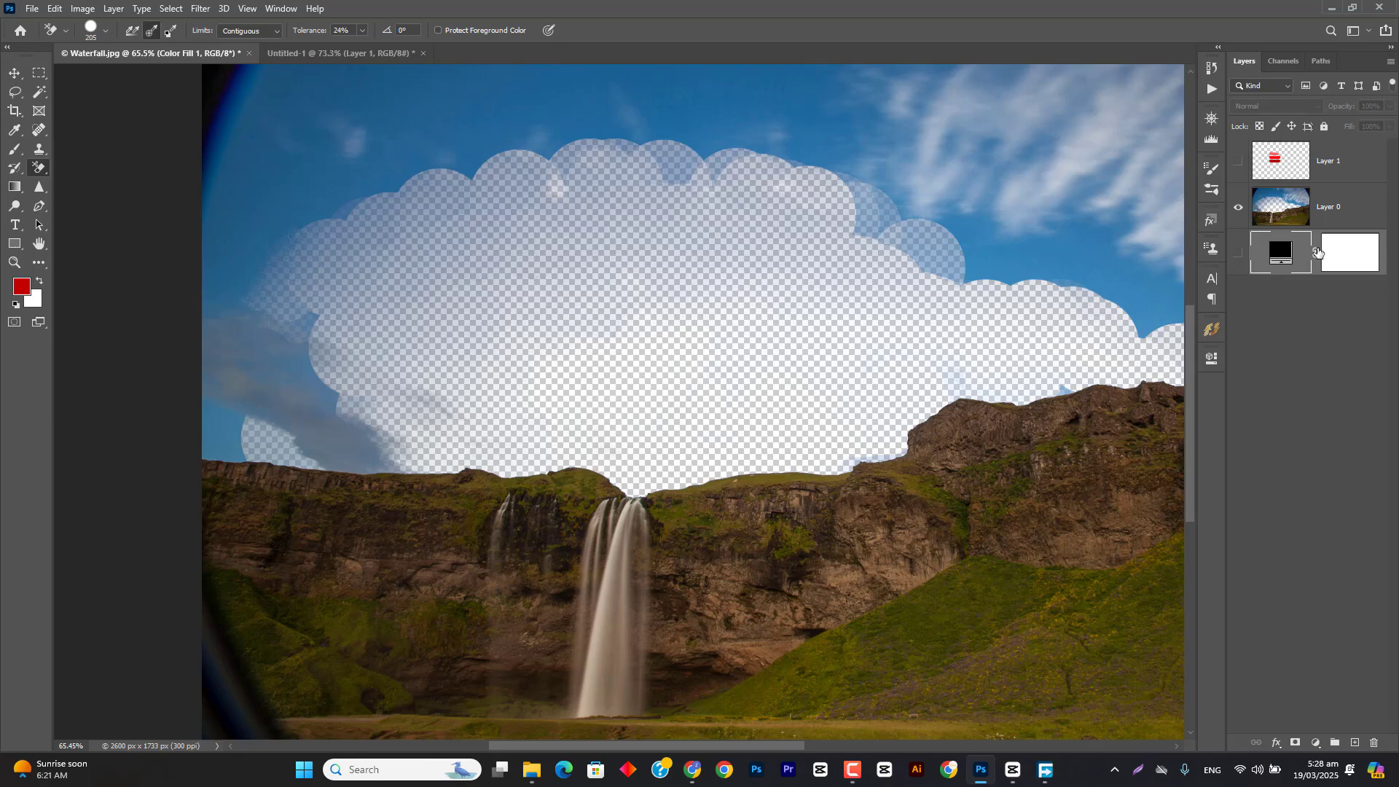
key("Delete")
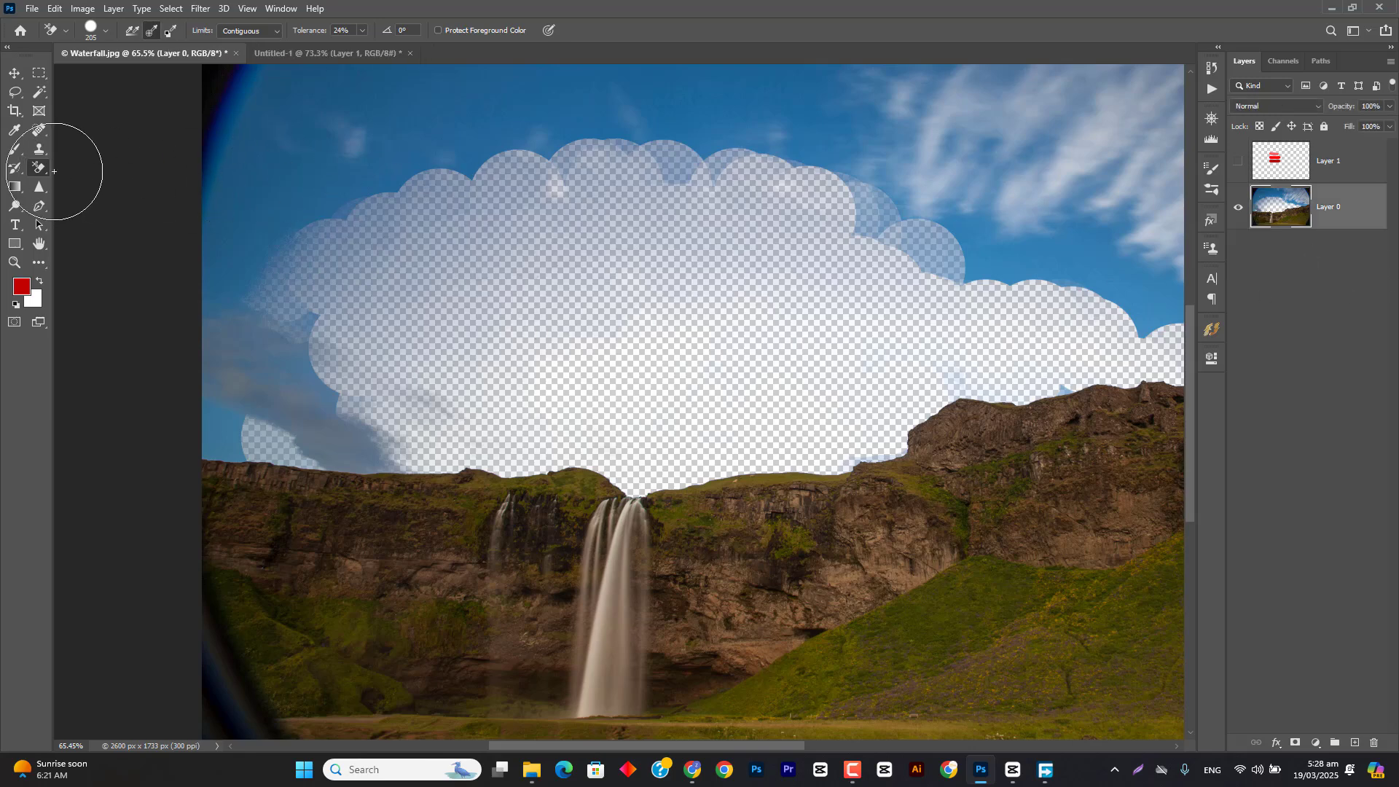
Step: Switch to the Magic Eraser tool and revert Waterfall.jpg to its saved state
right_click(40, 168)
left_click(97, 196)
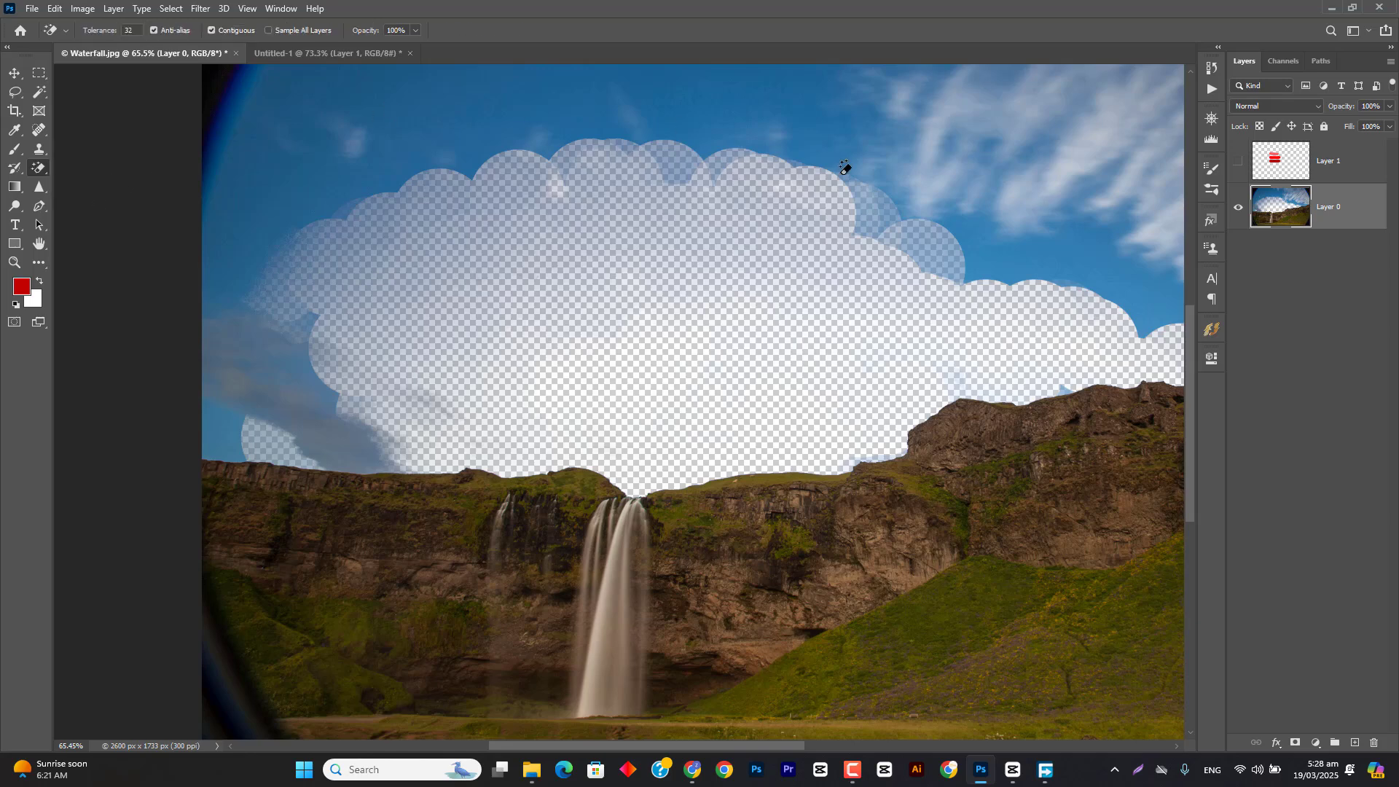
key("F12")
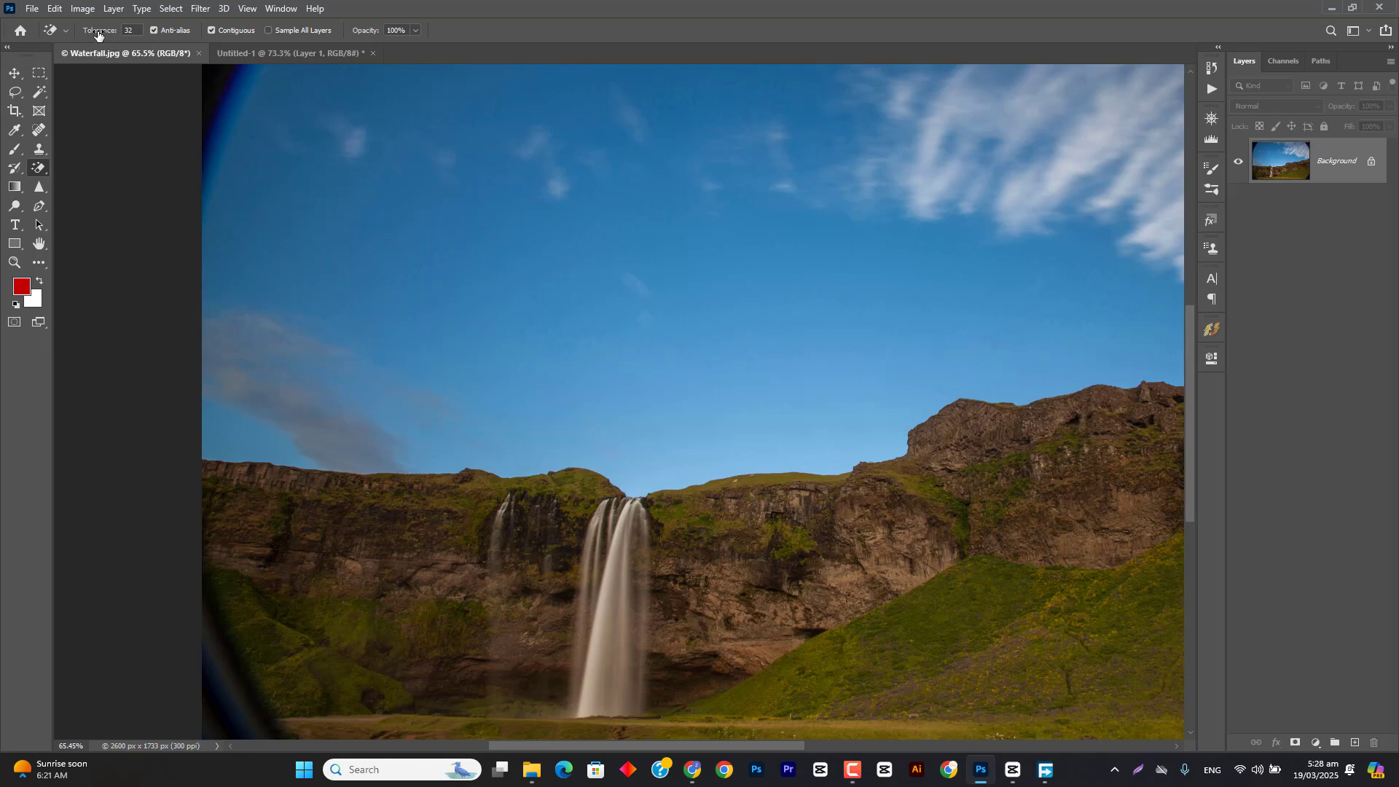
Step: Select the whole sky with the Magic Wand, return to the Magic Eraser tool and clear the selection
left_click(37, 94)
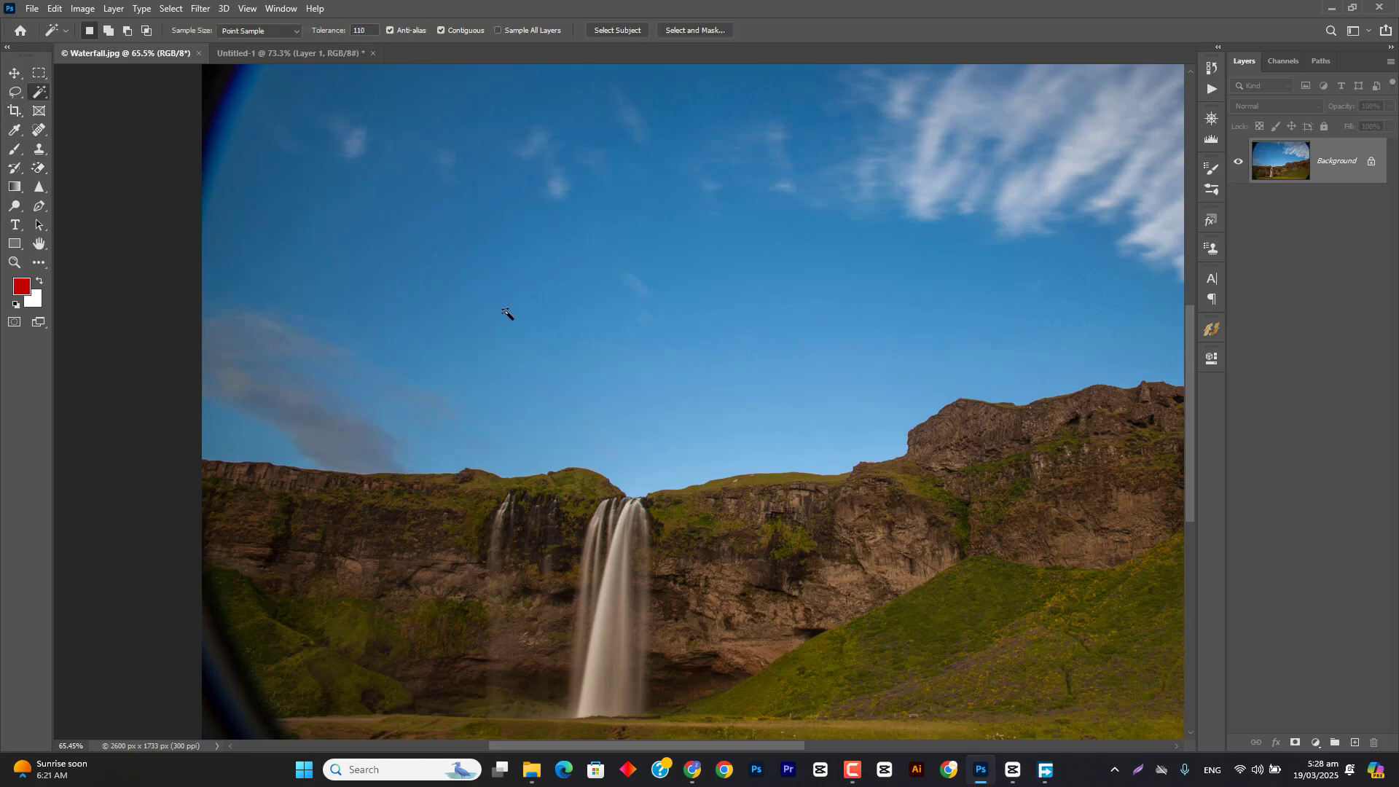
left_click(641, 235)
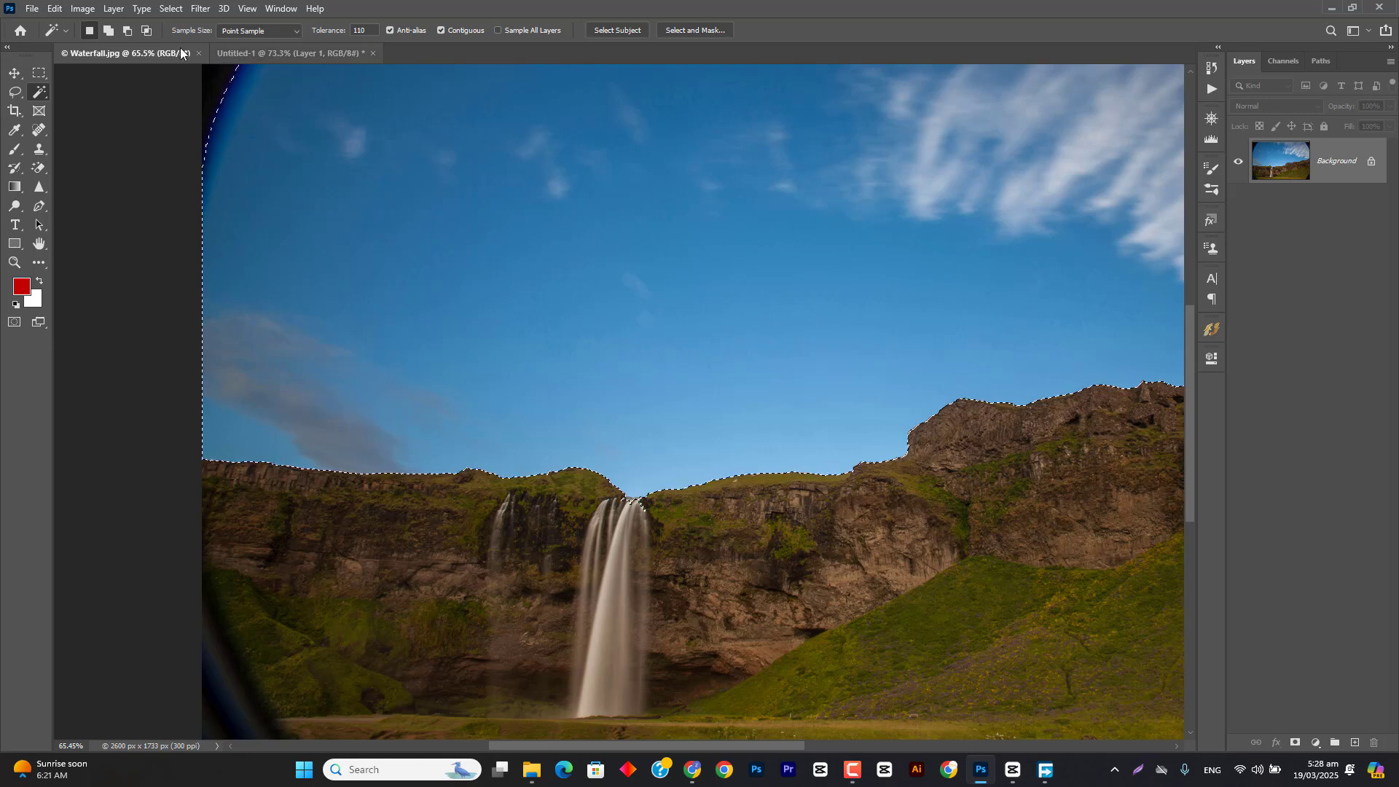
left_click(39, 168)
key("ctrl+d")
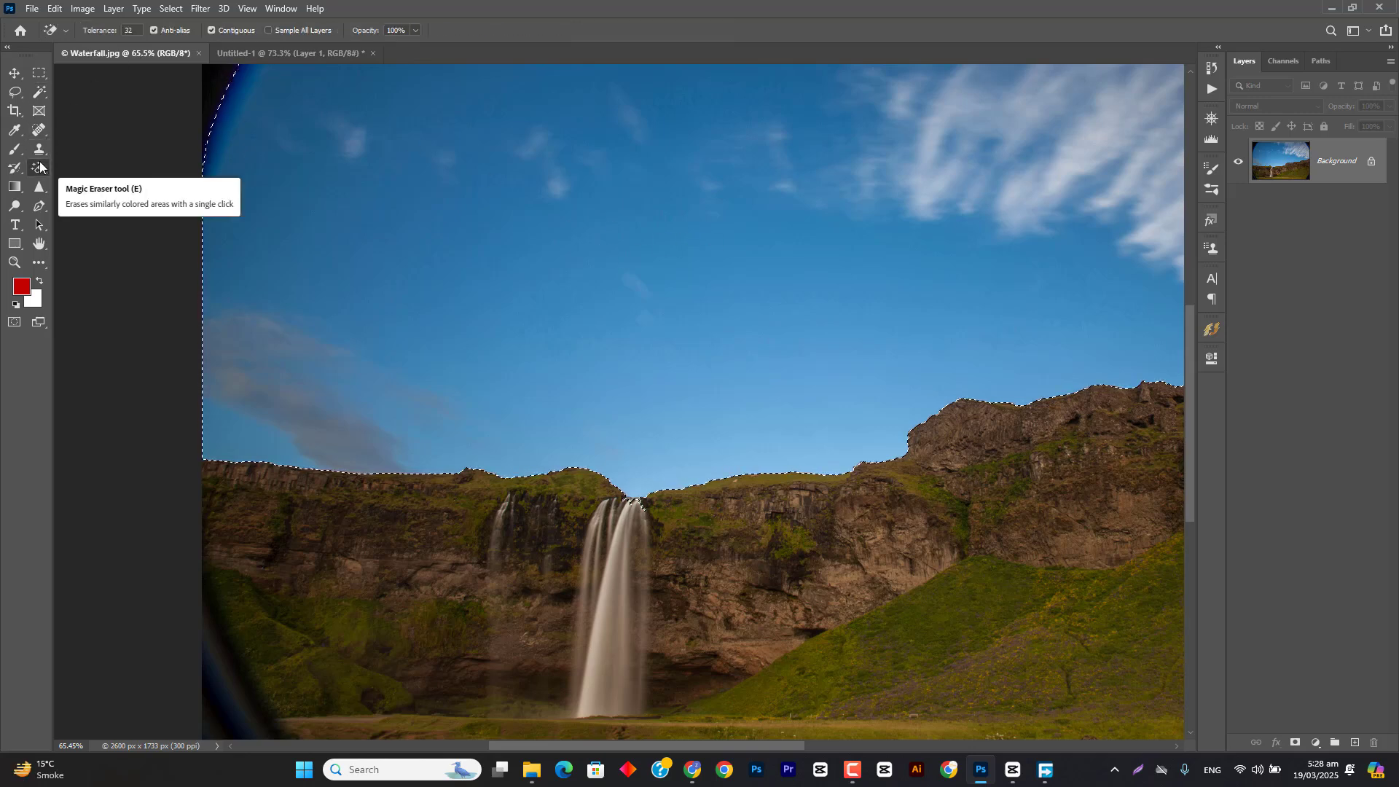
Step: Try erasing the sky with the Magic Eraser at tolerance 32 and again at 6, undoing each erase
left_click(611, 248)
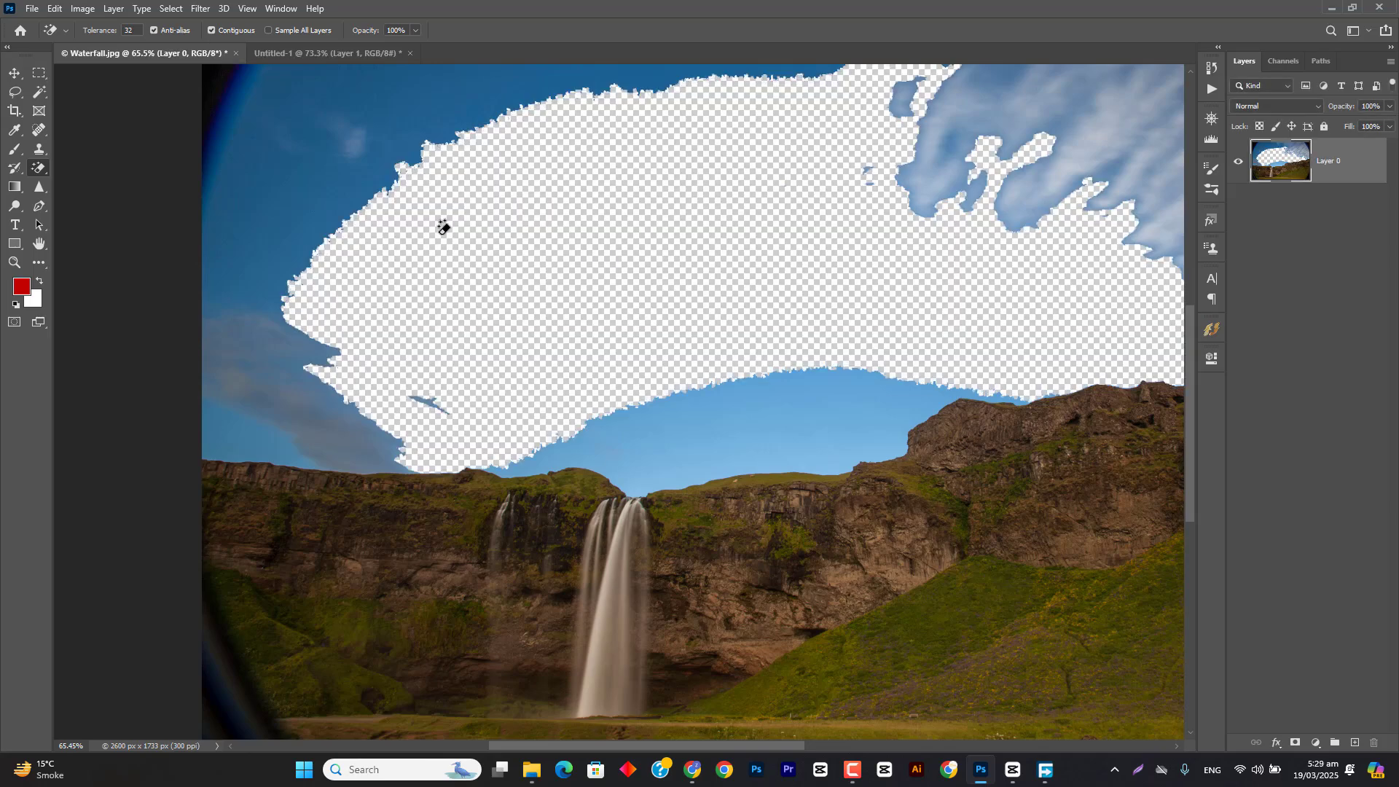
key("ctrl+z")
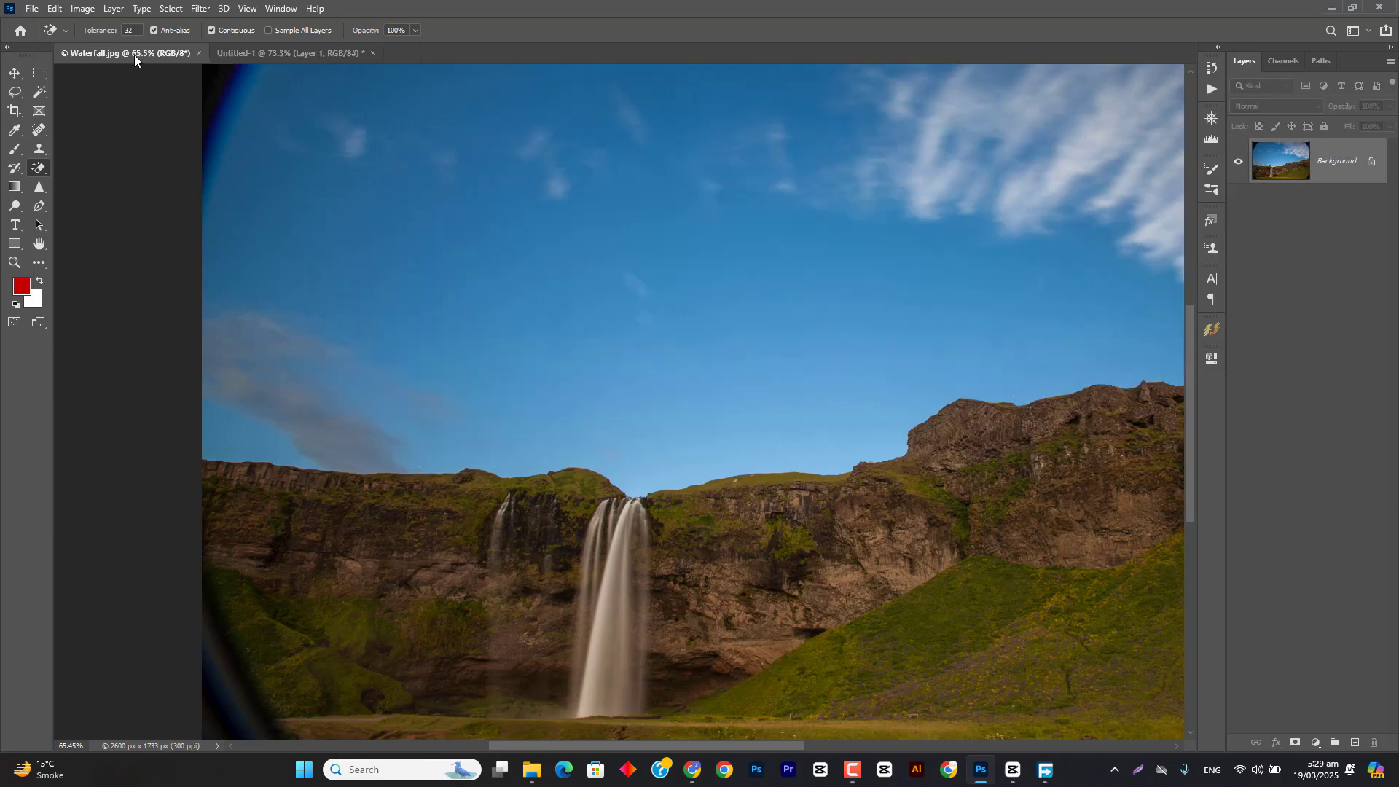
left_click_drag(101, 34, 82, 37)
left_click(643, 221)
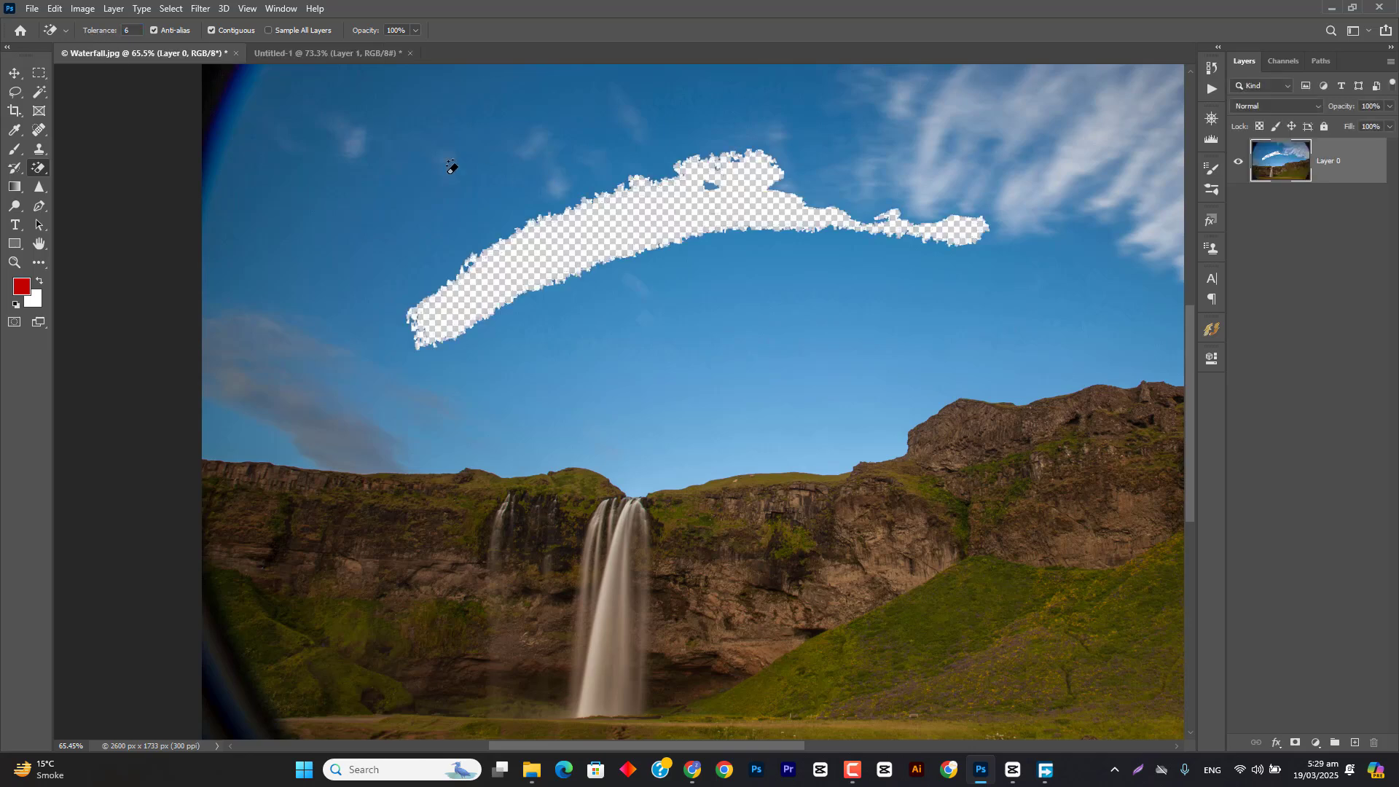
key("ctrl+z")
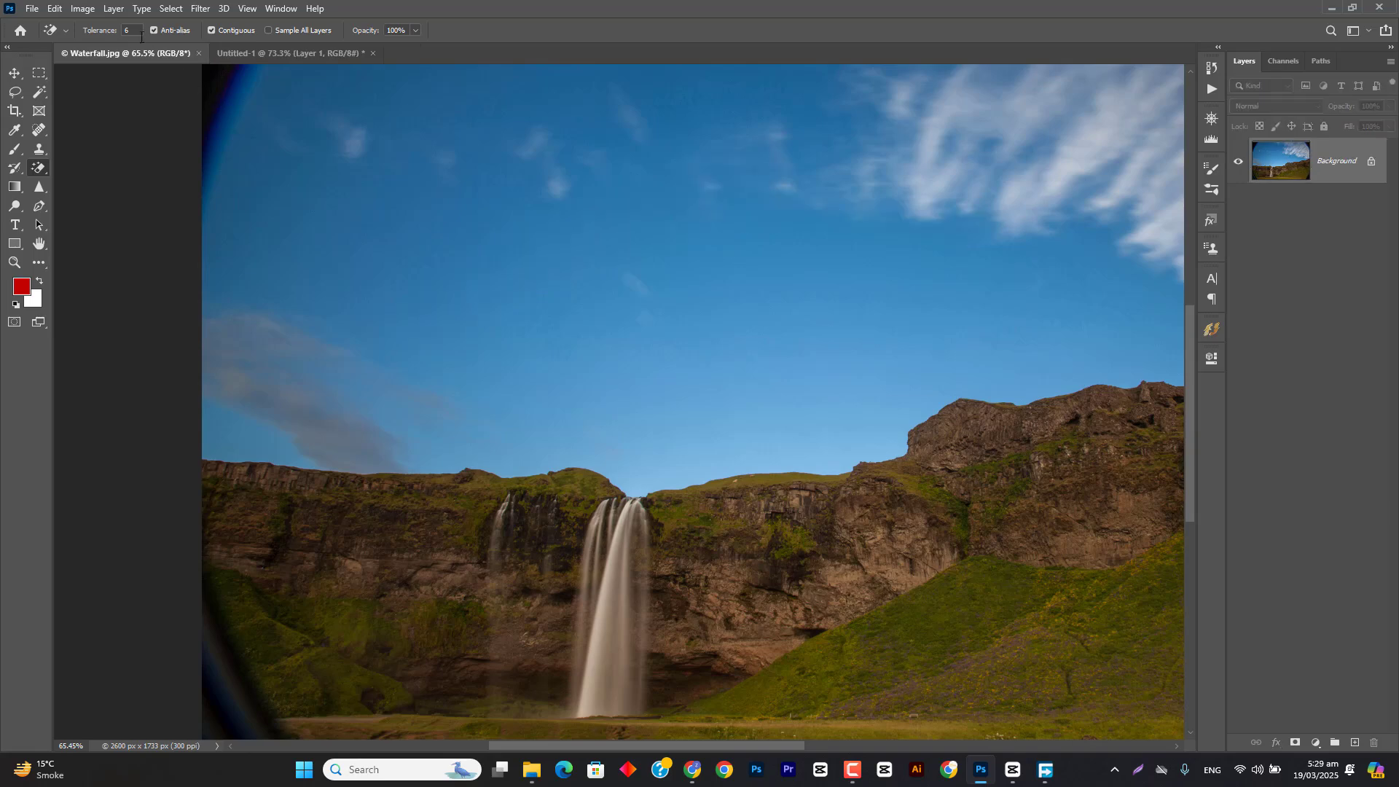
Step: Try erasing the sky with the Magic Eraser at tolerances 16 and 25, undoing each erase
left_click_drag(105, 34, 117, 35)
left_click(579, 217)
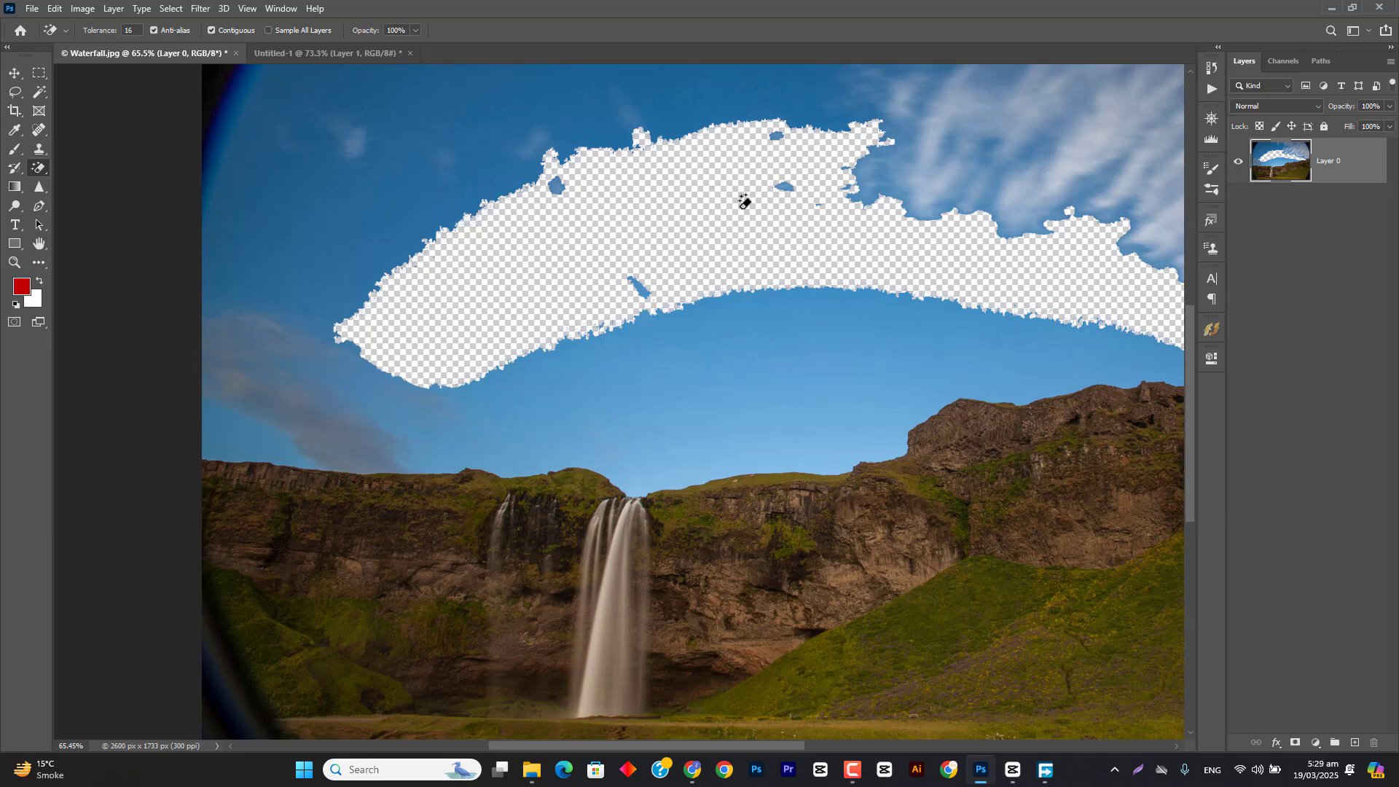
key("ctrl+z")
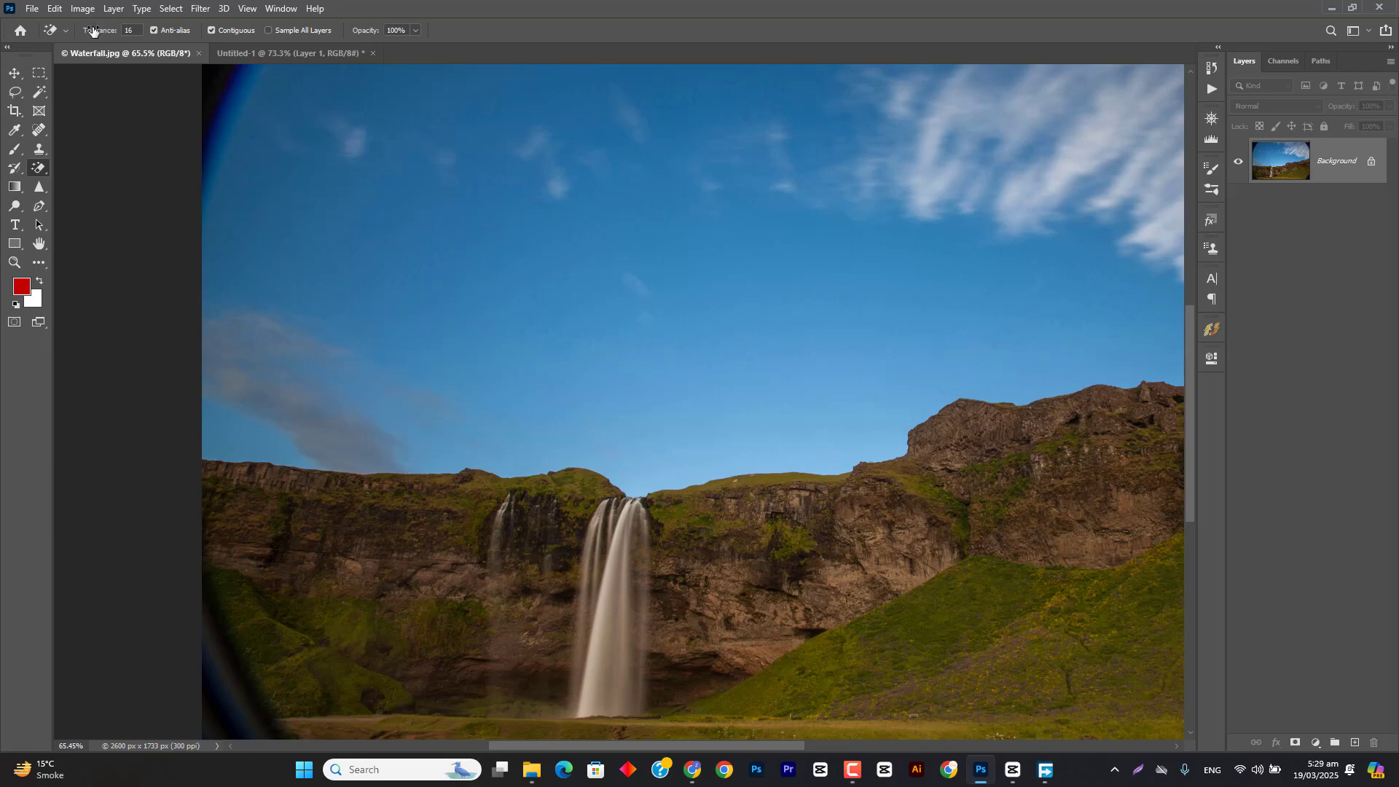
left_click_drag(93, 30, 106, 30)
left_click(570, 248)
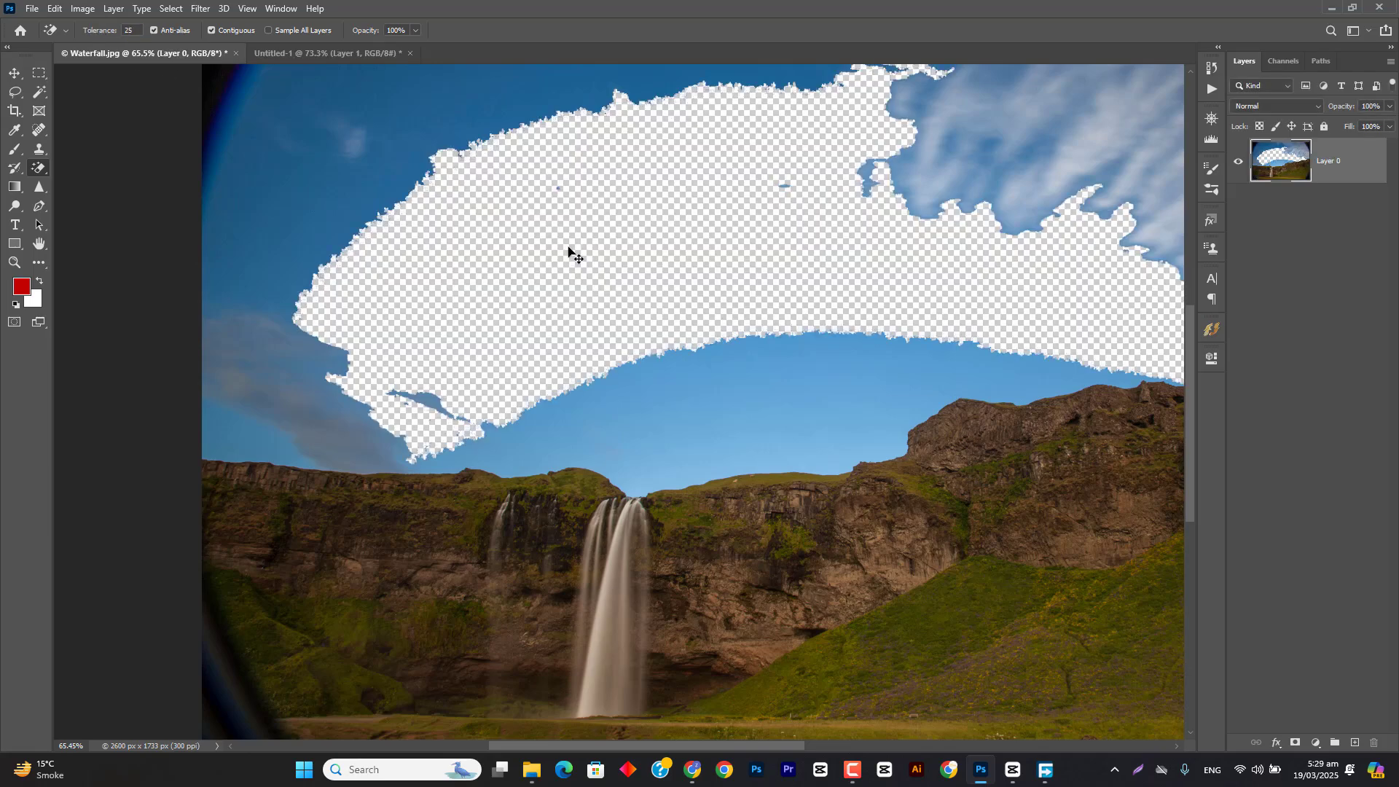
key("ctrl+z")
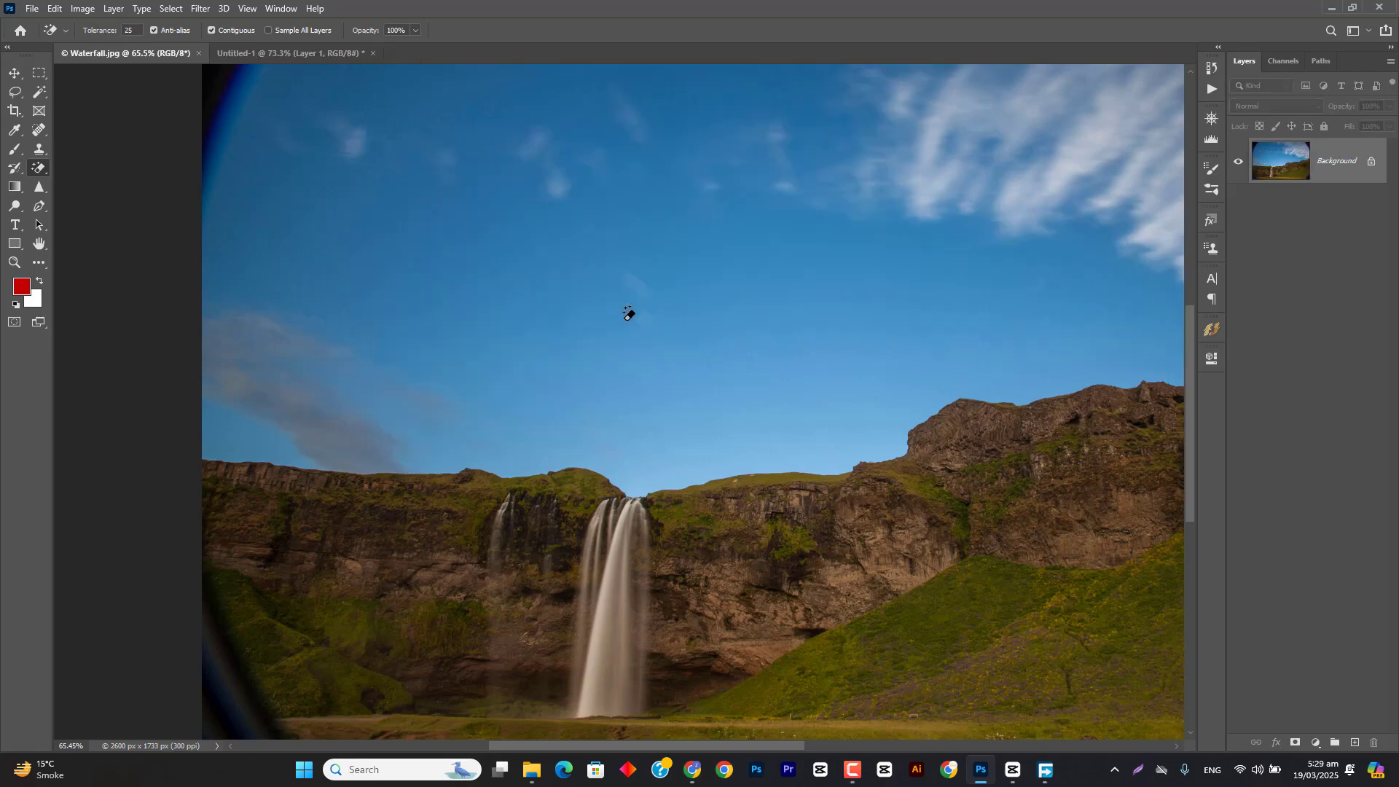
Step: Return to the Magic Eraser, set its tolerance to 43, try it on the sky and undo the erase
key("v")
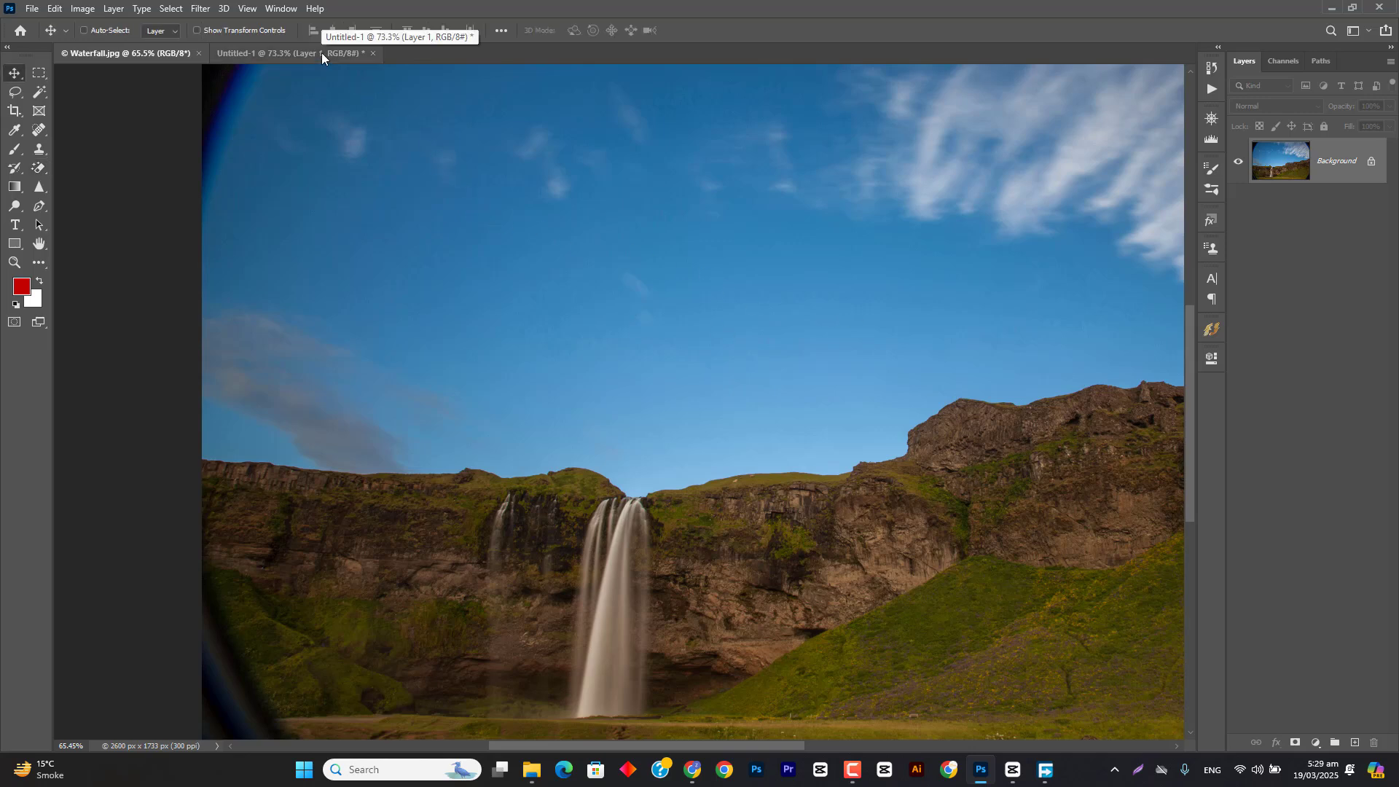
left_click(41, 168)
left_click(105, 198)
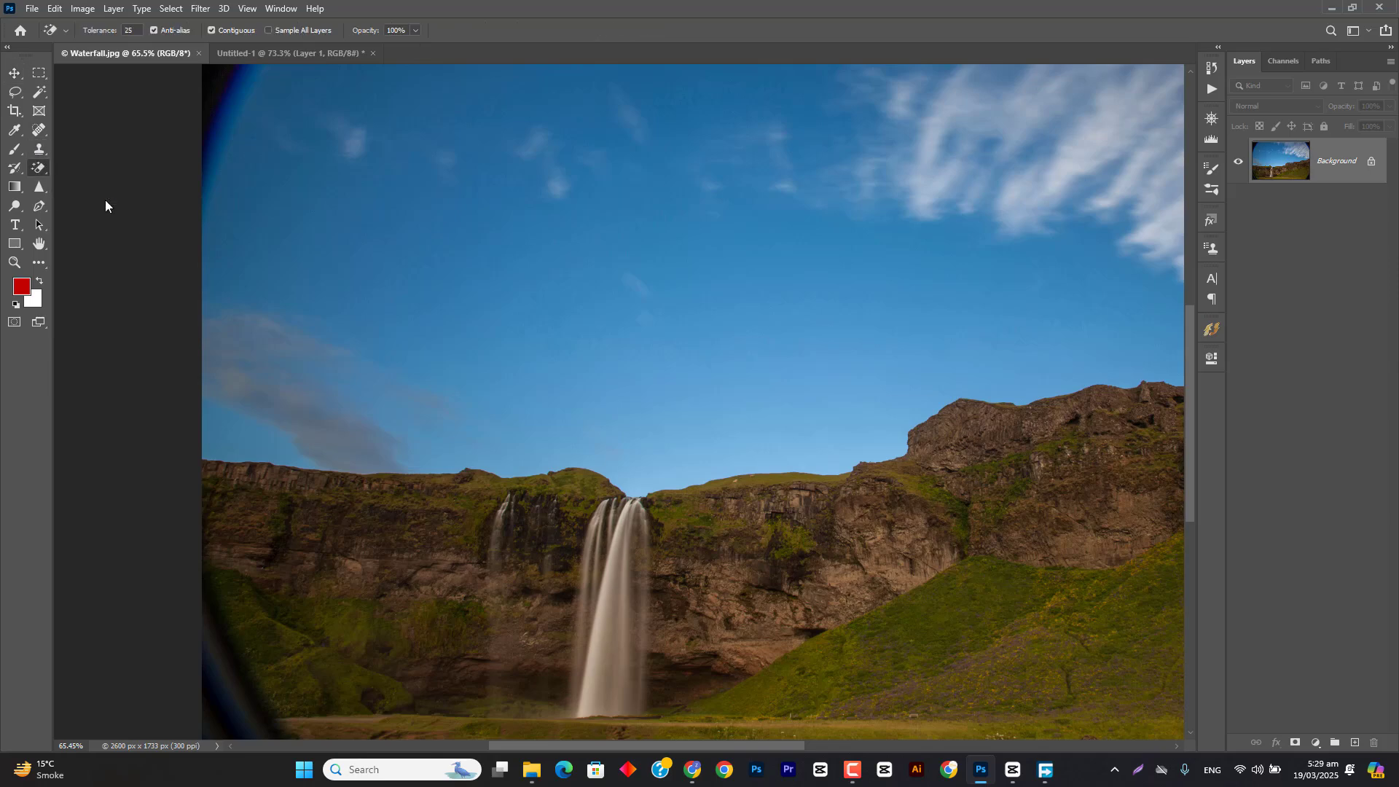
scroll(571, 302, "down", 2)
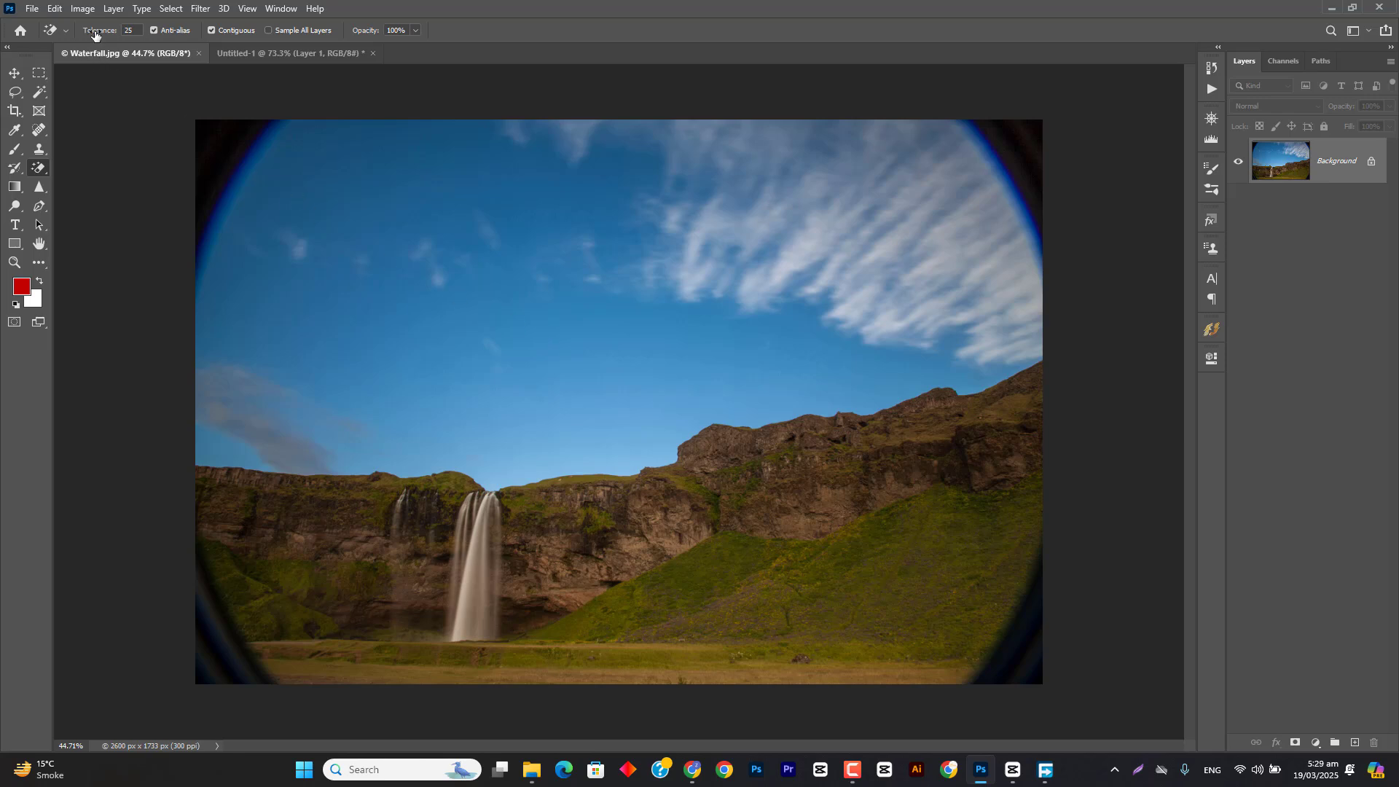
left_click_drag(96, 34, 109, 35)
left_click(533, 310)
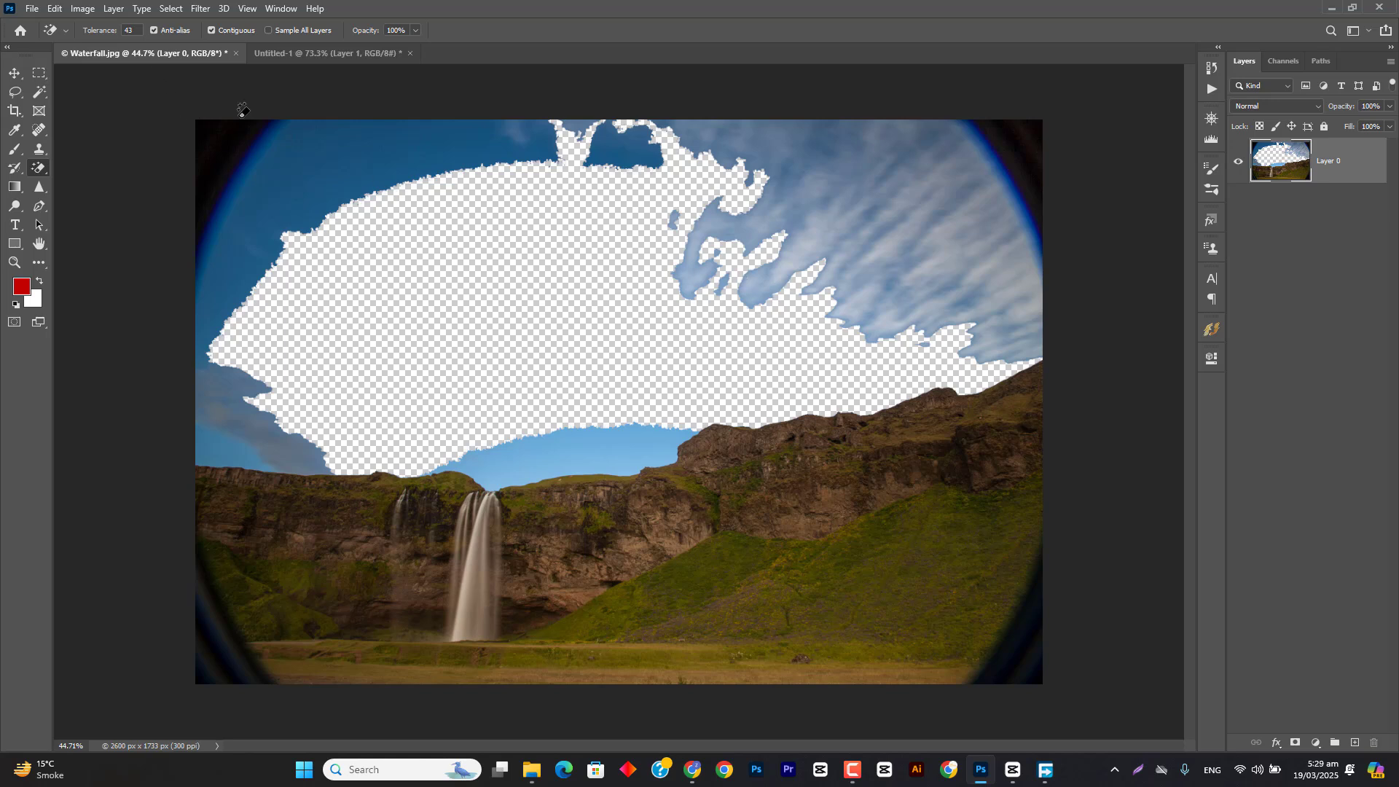
key("ctrl+z")
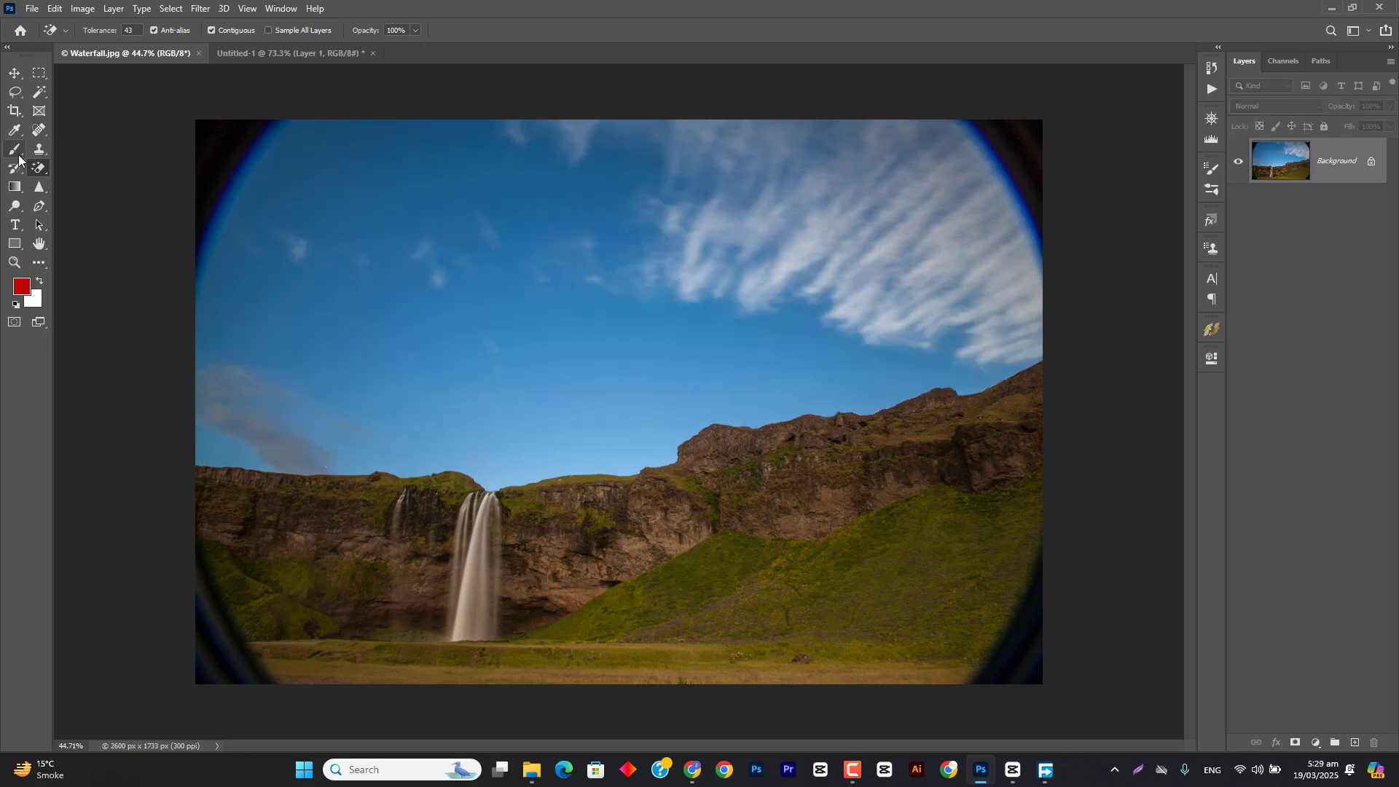
Step: Choose the Brush tool, switch to the Untitled-1 document and make its Background layer visible
key("v")
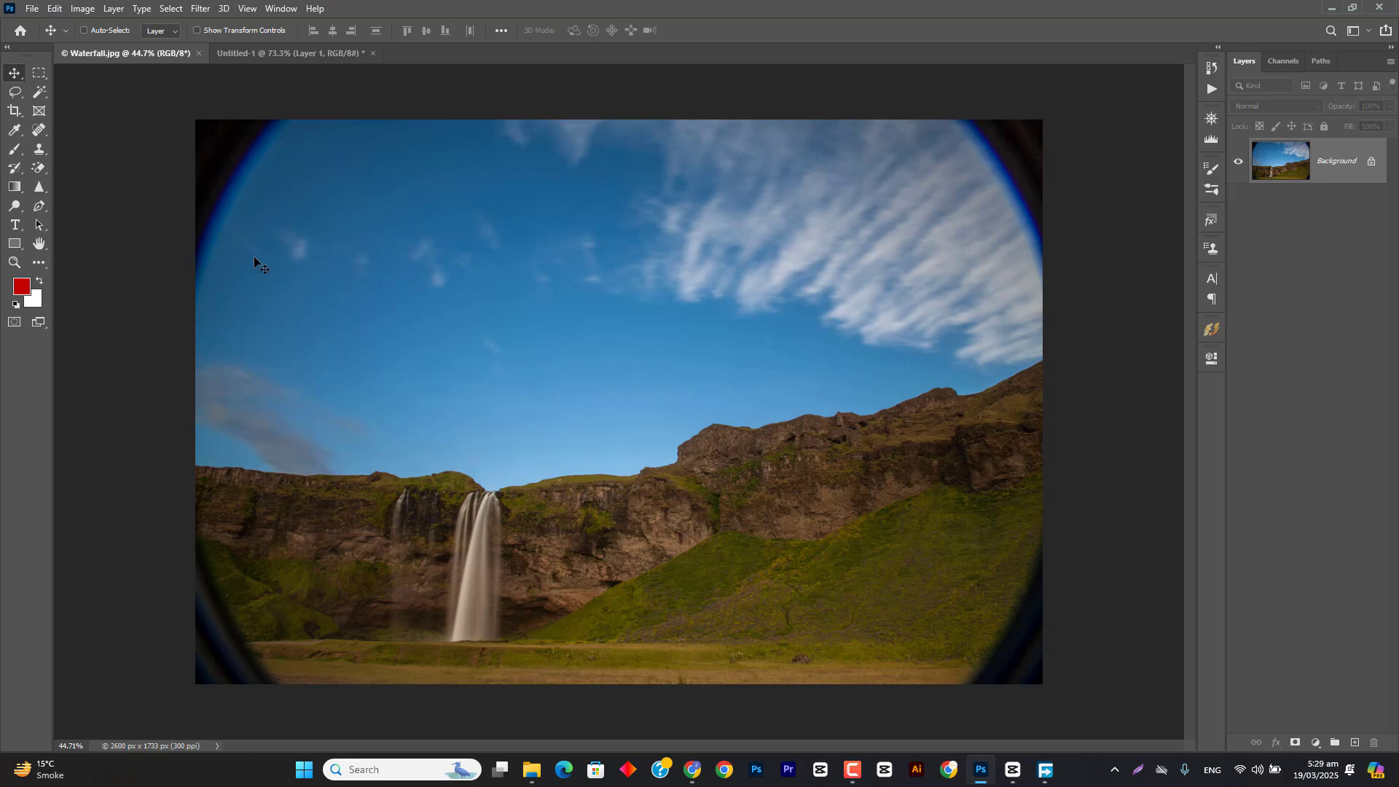
left_click(40, 169)
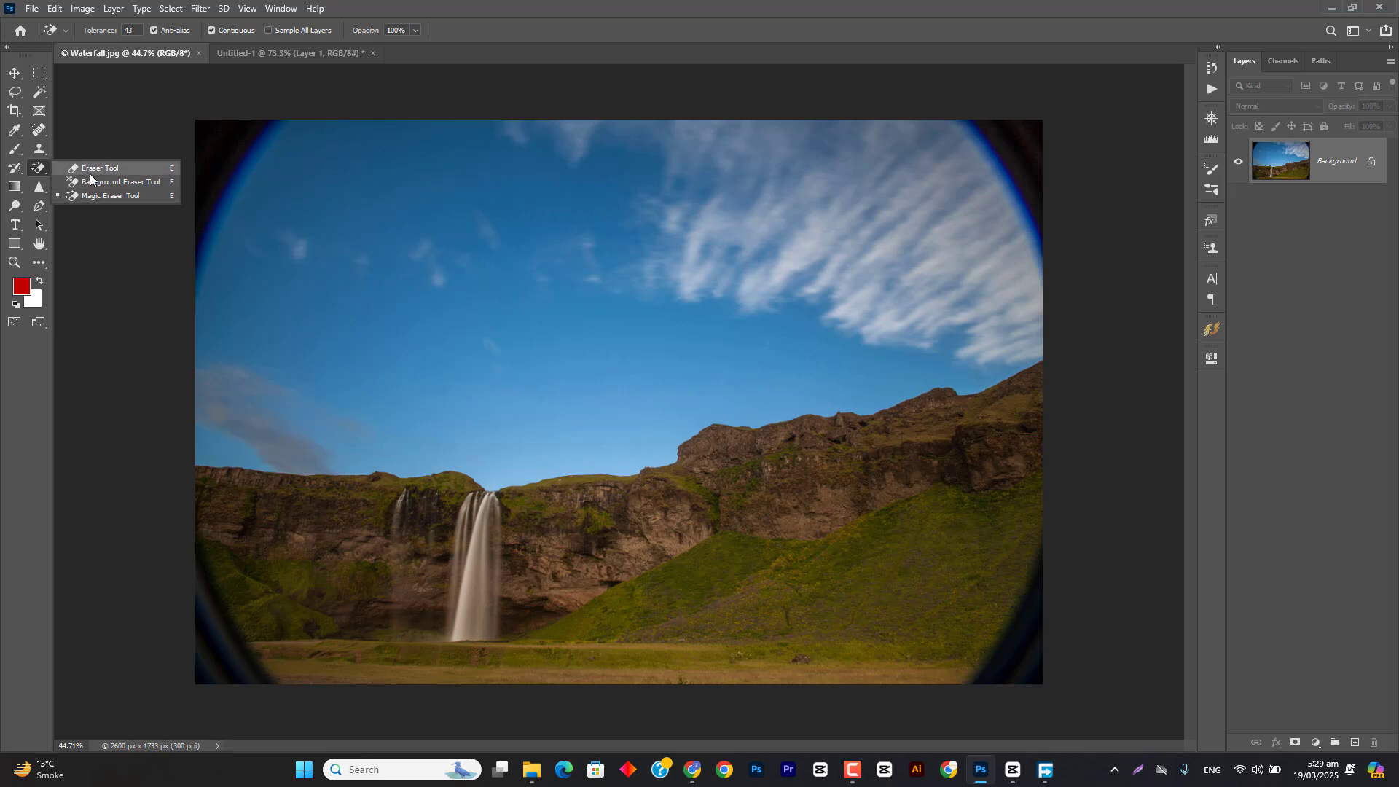
left_click(15, 150)
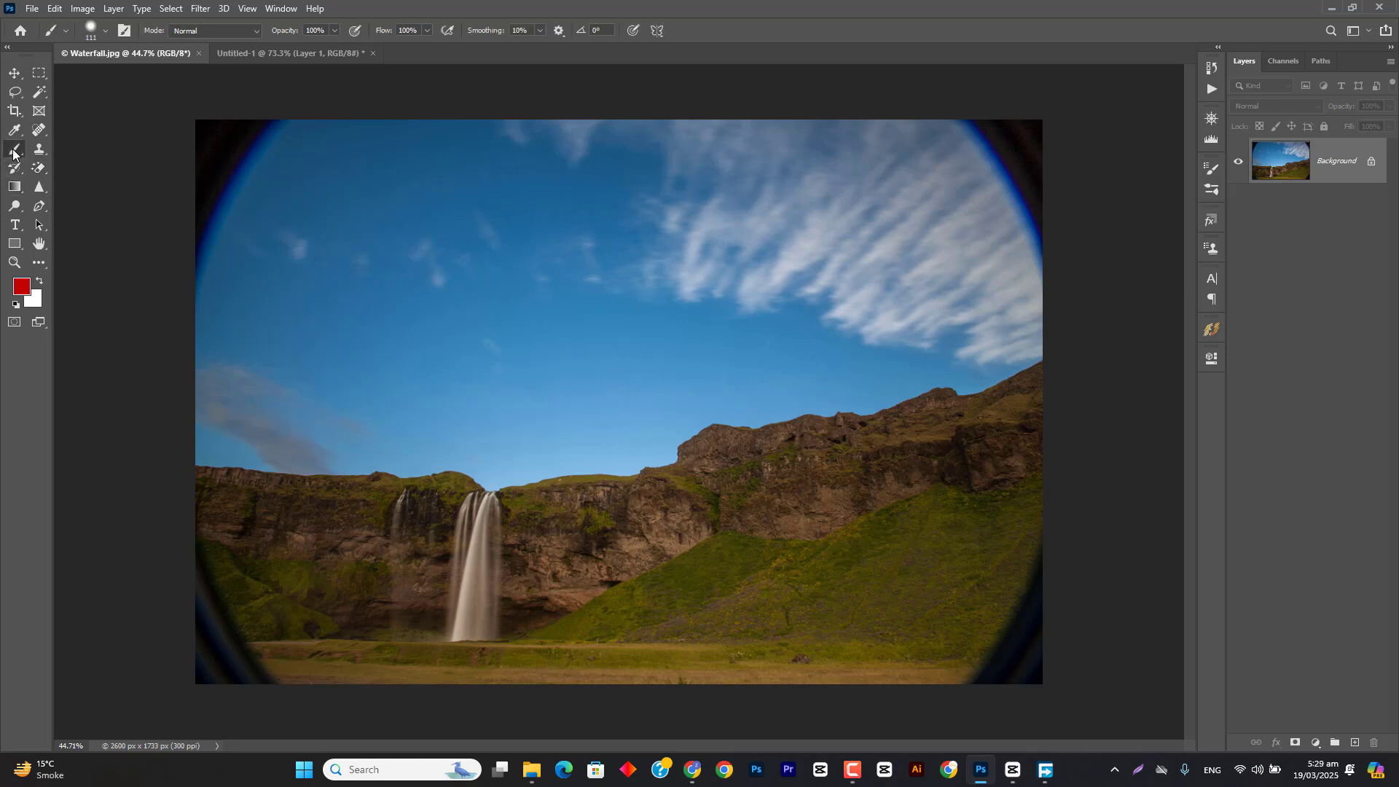
left_click(255, 55)
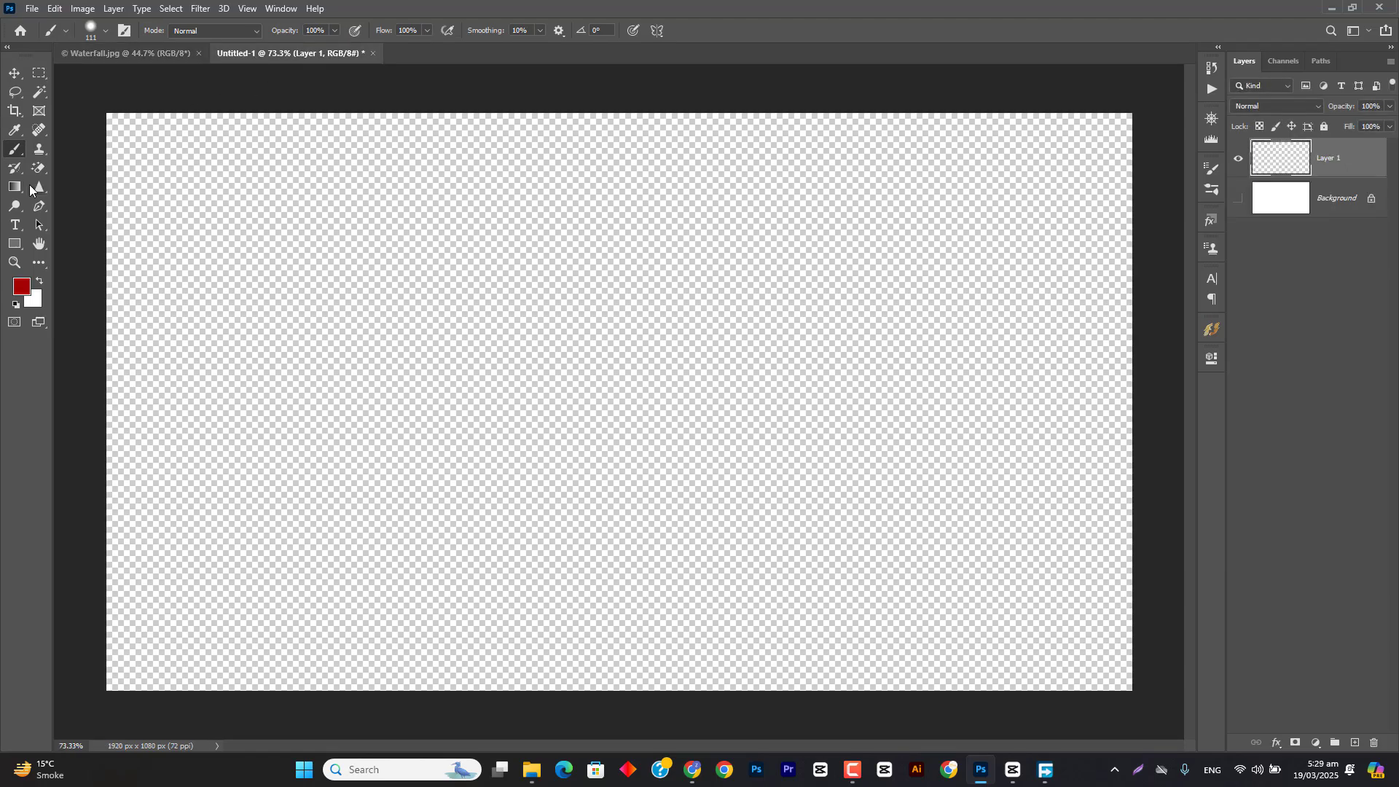
left_click(1237, 198)
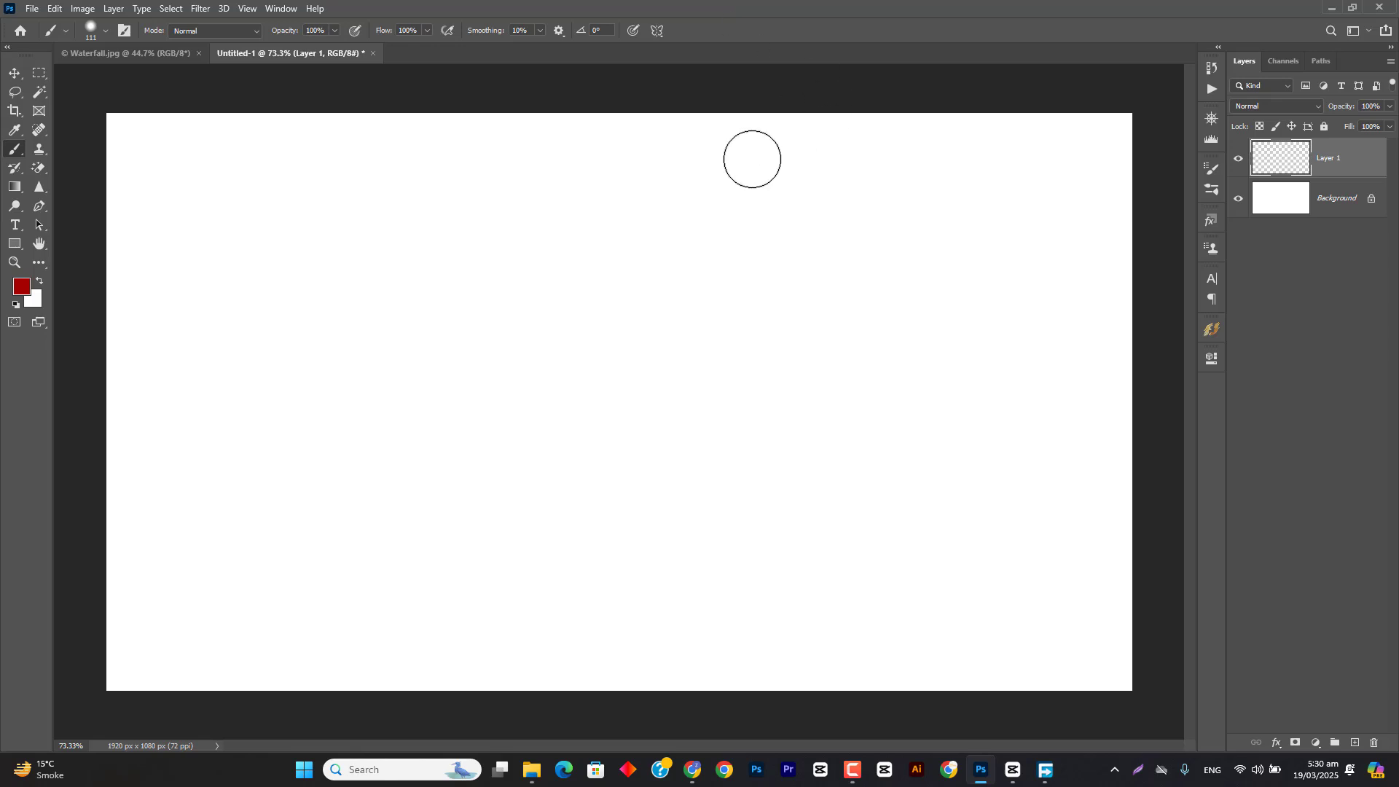
Step: Set the foreground color to red (ff0000) and the background color to bright green
left_click(13, 292)
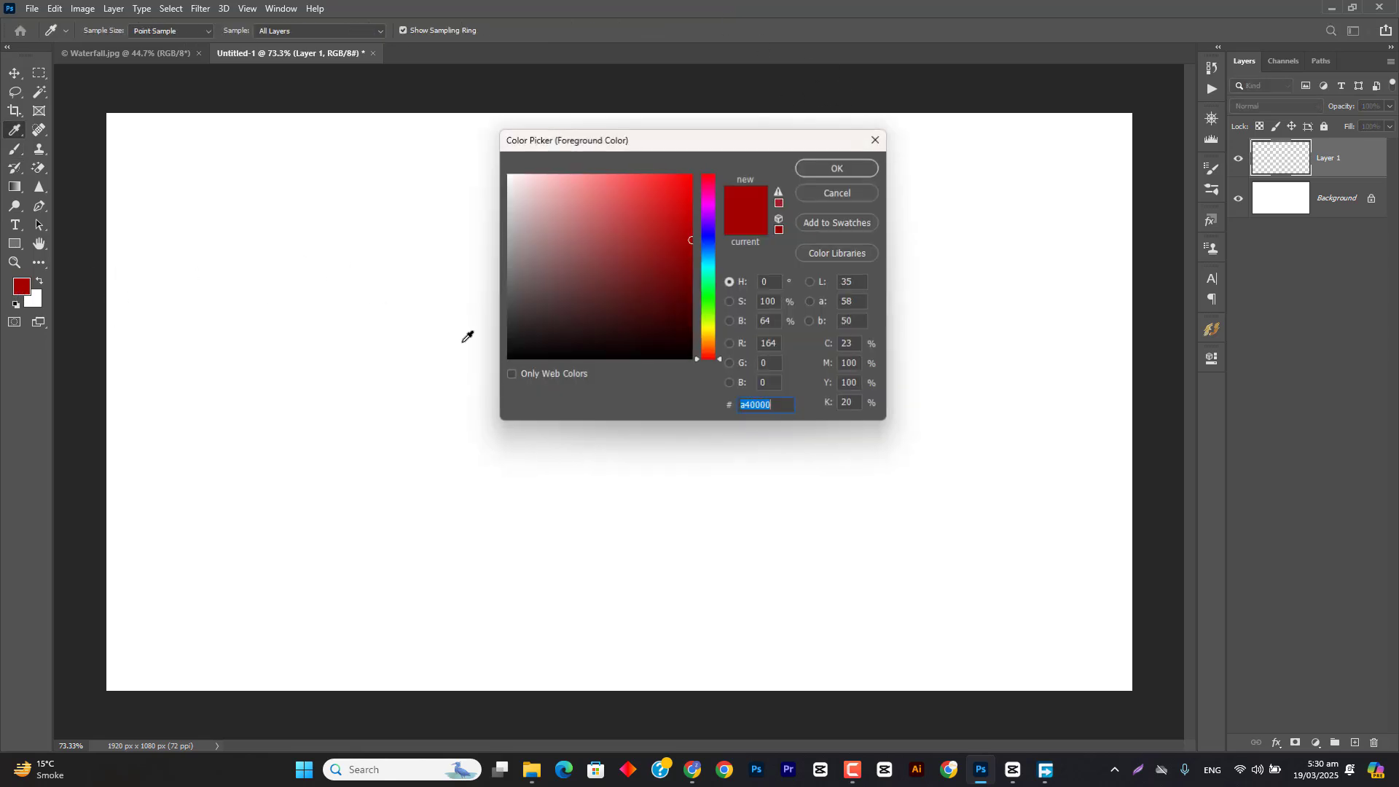
type("ff0000")
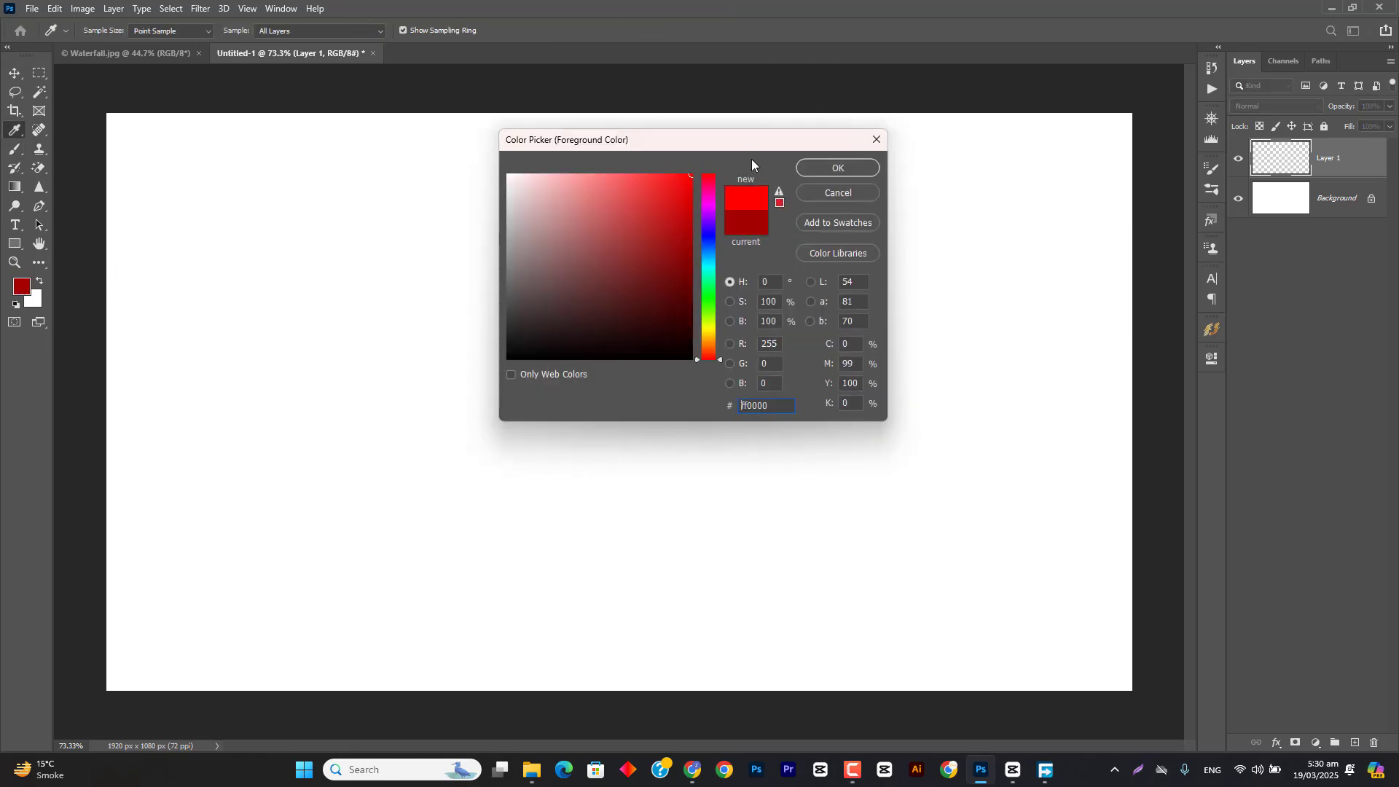
left_click(838, 169)
left_click(38, 300)
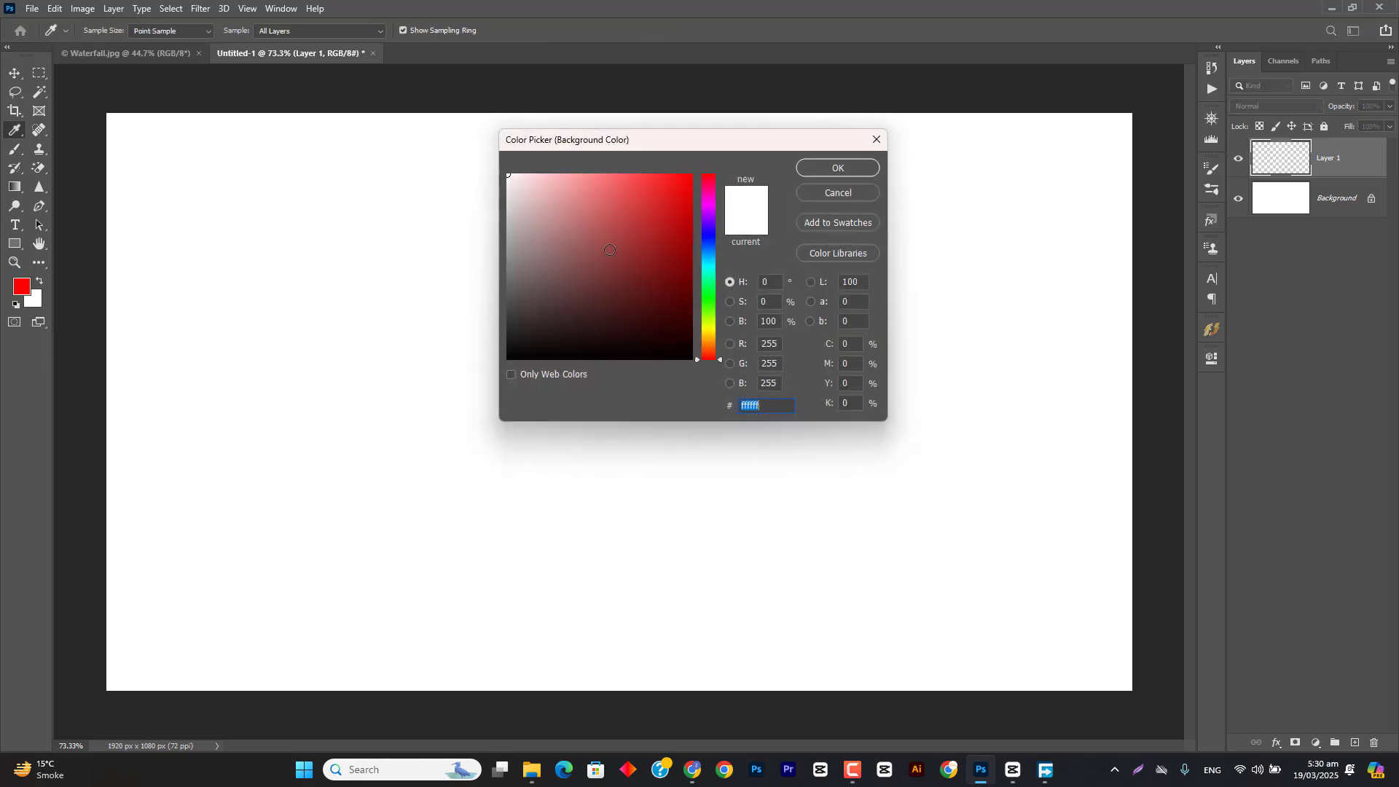
left_click(706, 299)
left_click(812, 167)
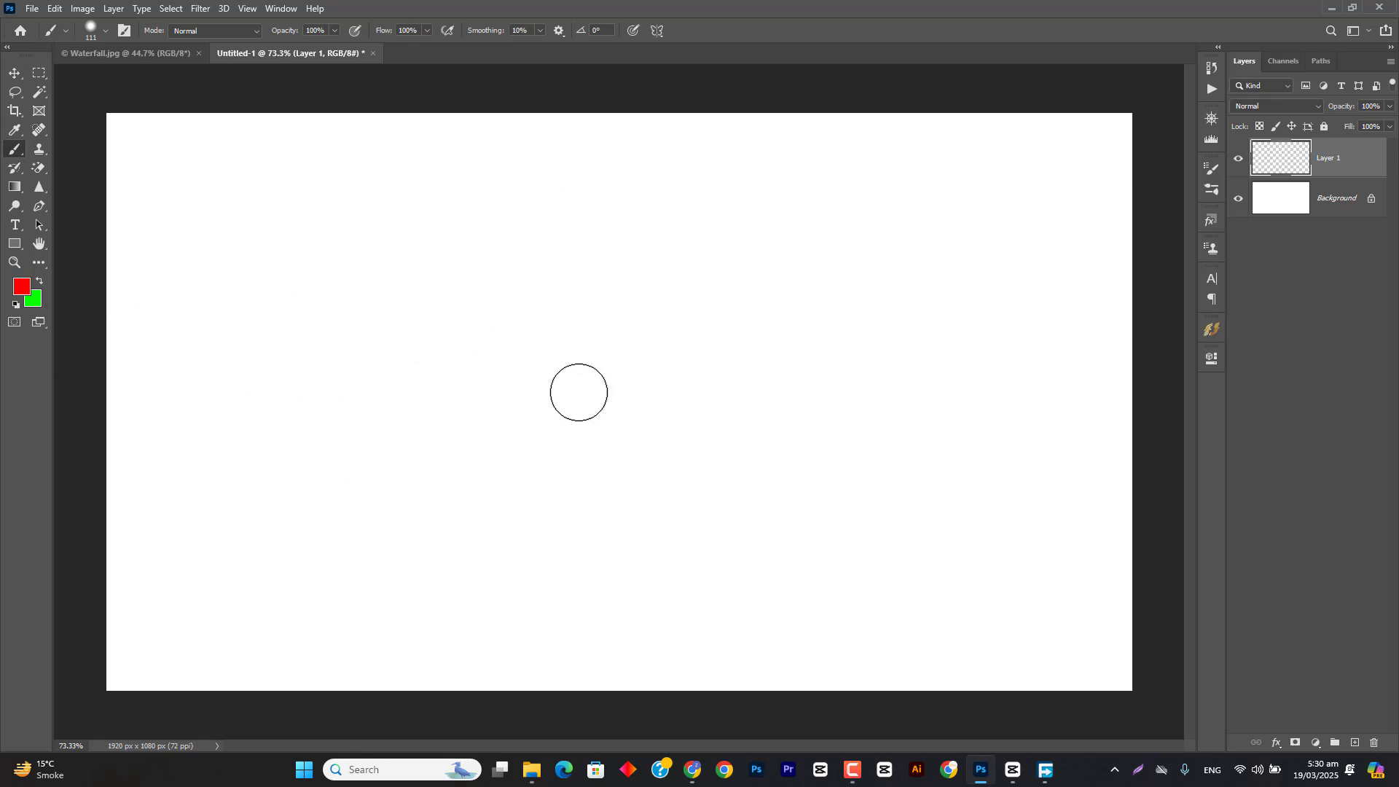
Step: Enlarge the soft brush to about 1200 px and paint a broad red diagonal stroke across the canvas's upper-left area on Layer 1
scroll(579, 391, "down", 2)
scroll(578, 392, "down", 2)
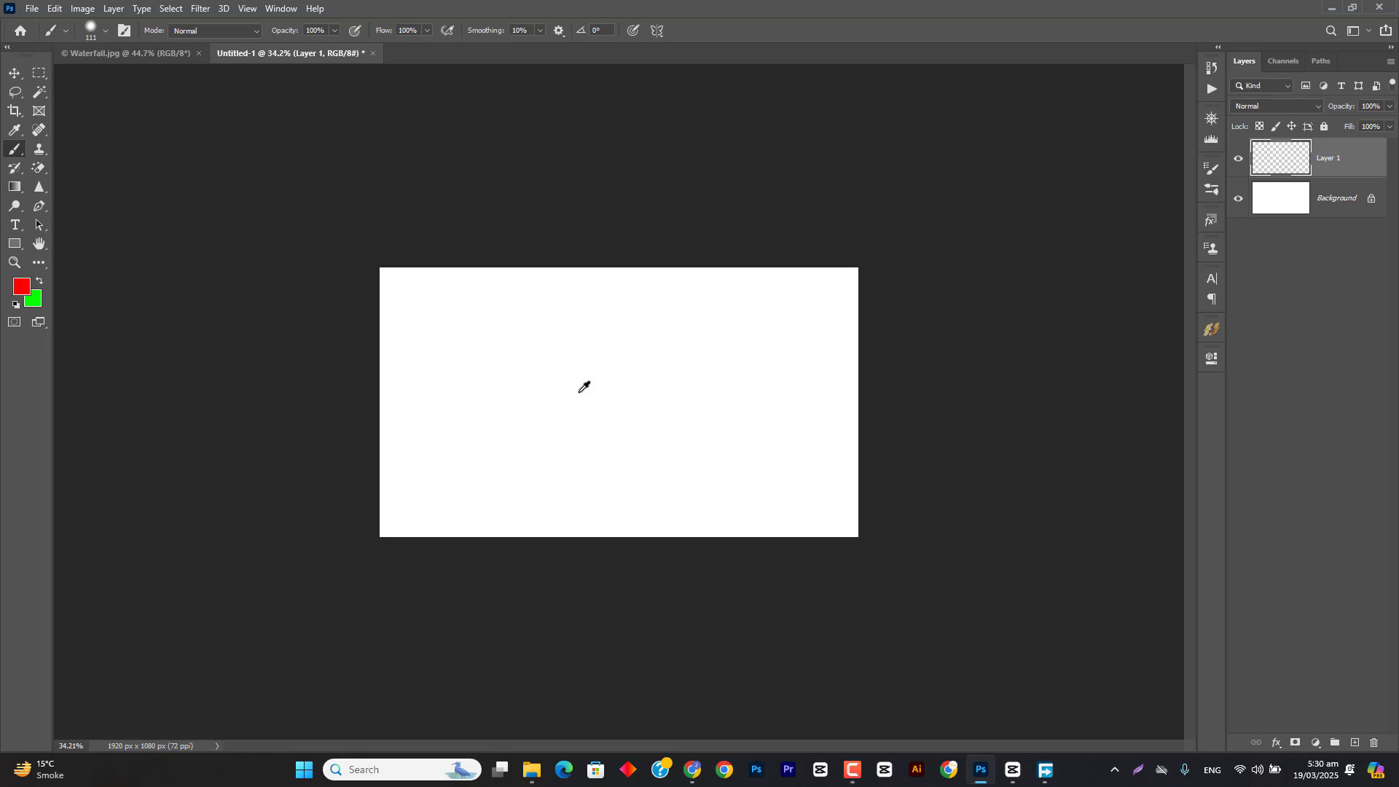
left_click_drag(516, 329, 628, 336)
mouse_move(530, 422)
left_mouse_down()
mouse_move(573, 119)
mouse_move(581, 338)
left_mouse_up()
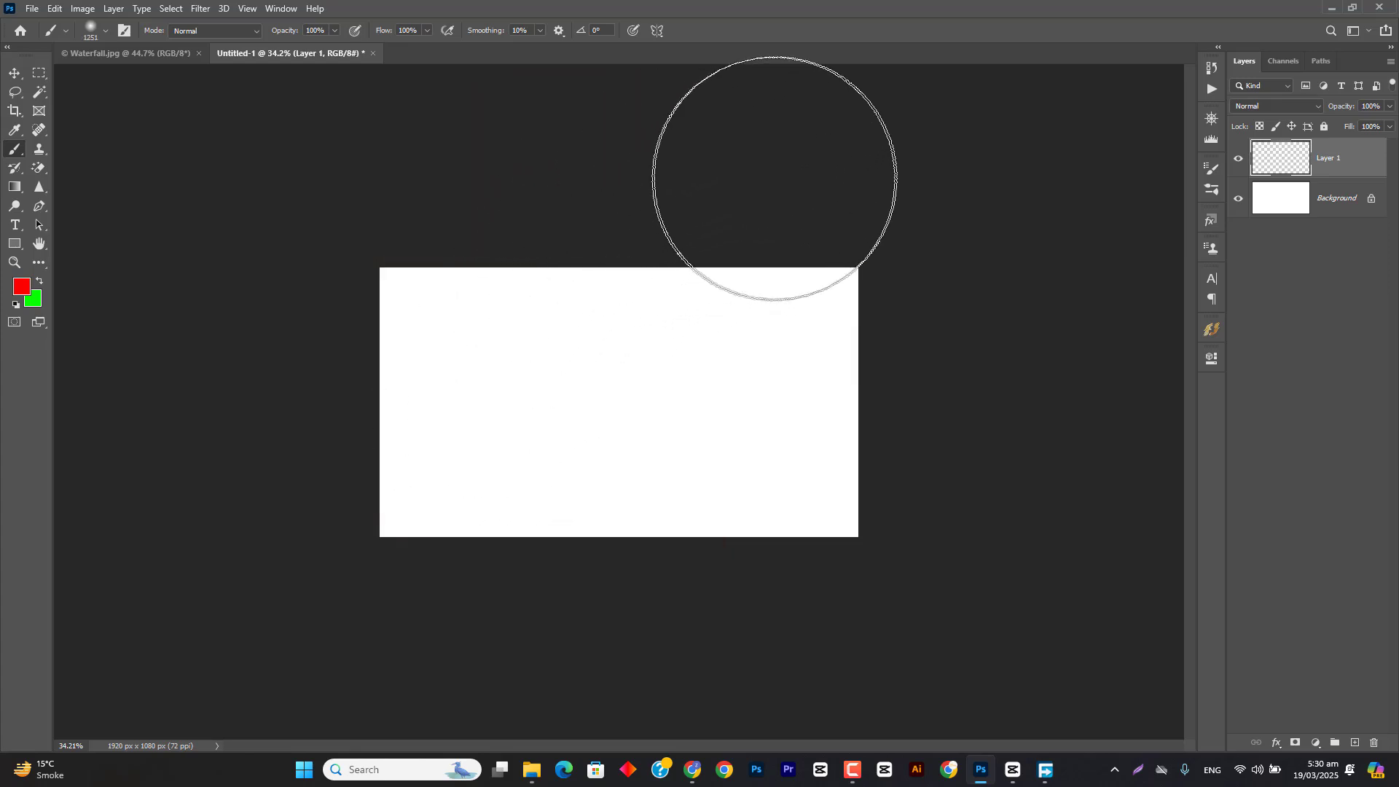
mouse_move(774, 178)
left_mouse_down()
mouse_move(522, 350)
mouse_move(339, 453)
left_mouse_up()
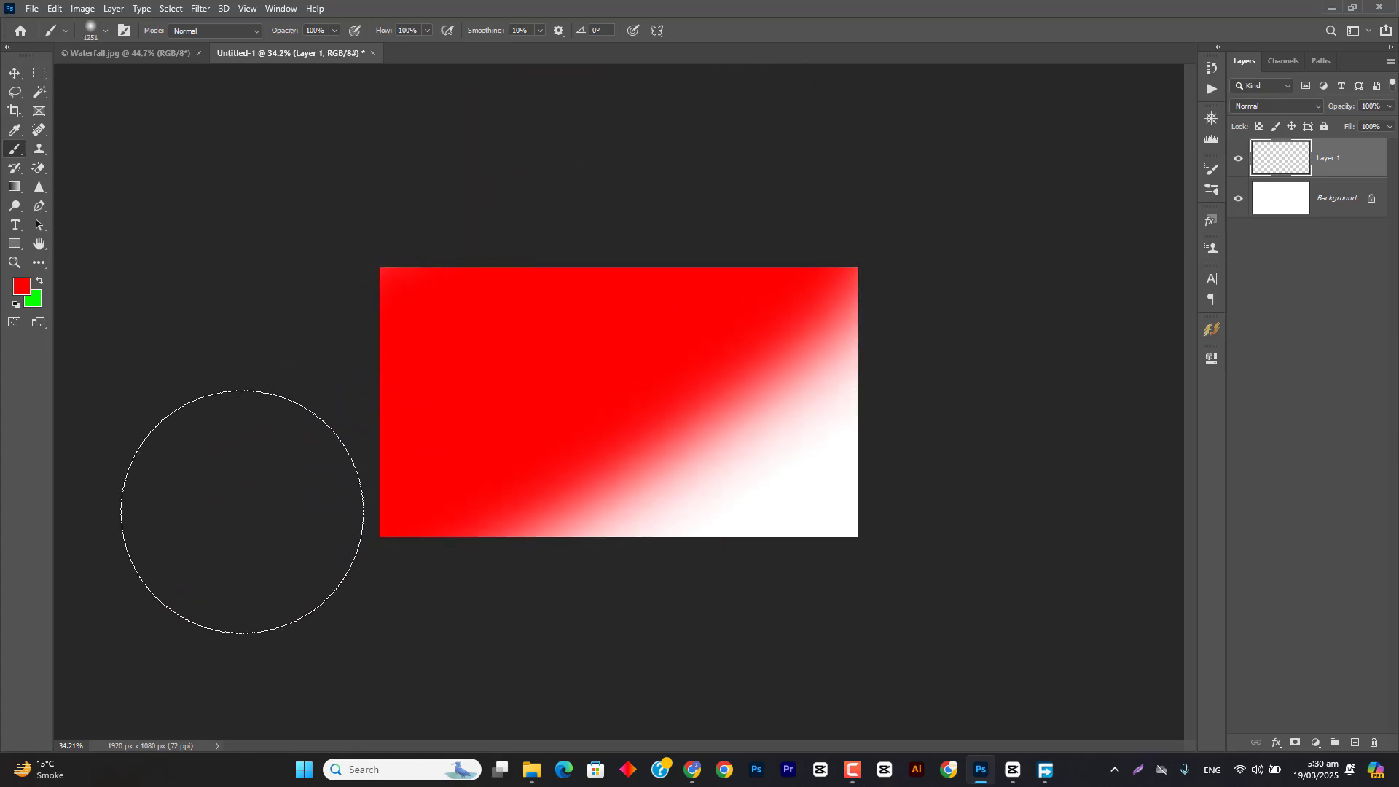
Step: Swap the foreground and background colors and paint a broad green diagonal stroke across the canvas's lower-right area, then choose the Move tool
left_click(38, 282)
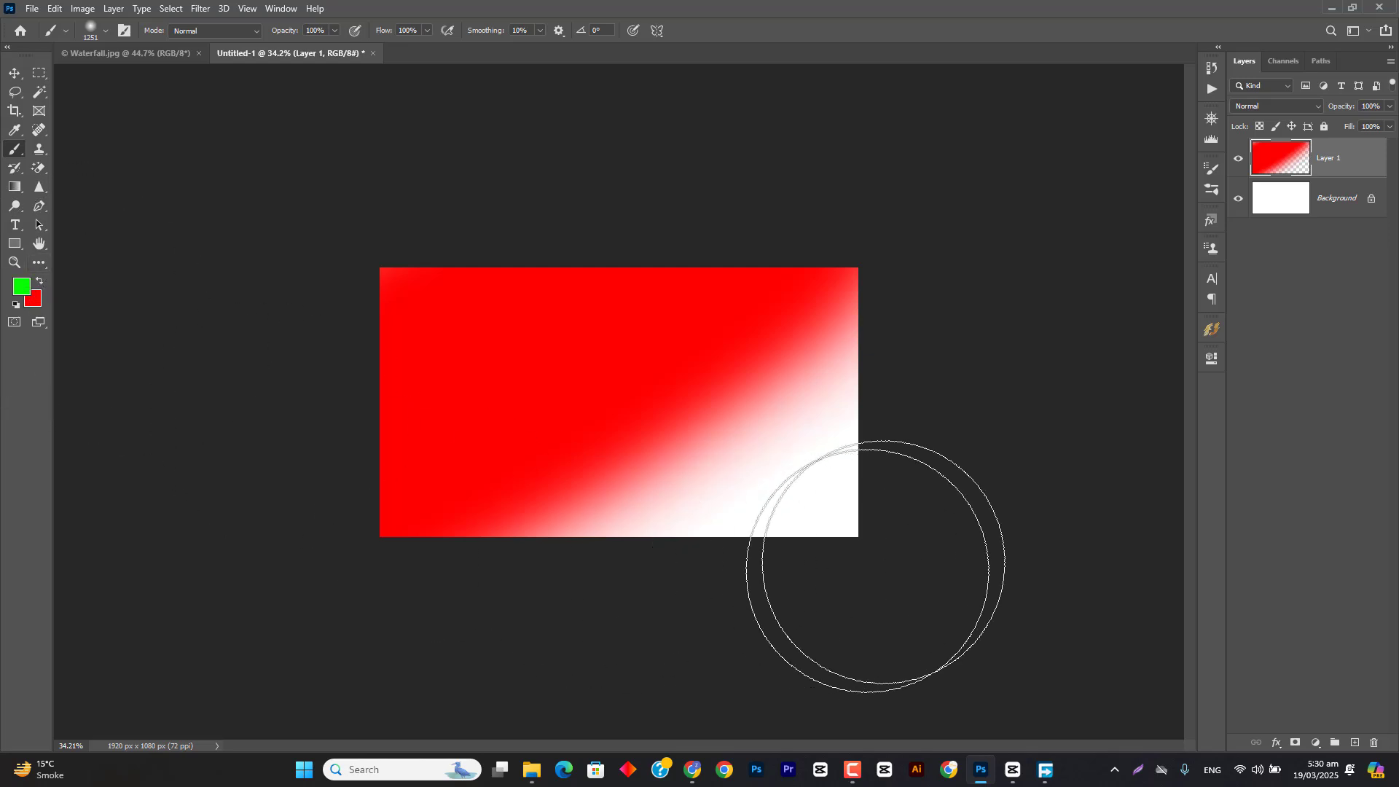
mouse_move(987, 422)
left_mouse_down()
mouse_move(498, 766)
mouse_move(437, 784)
left_mouse_up()
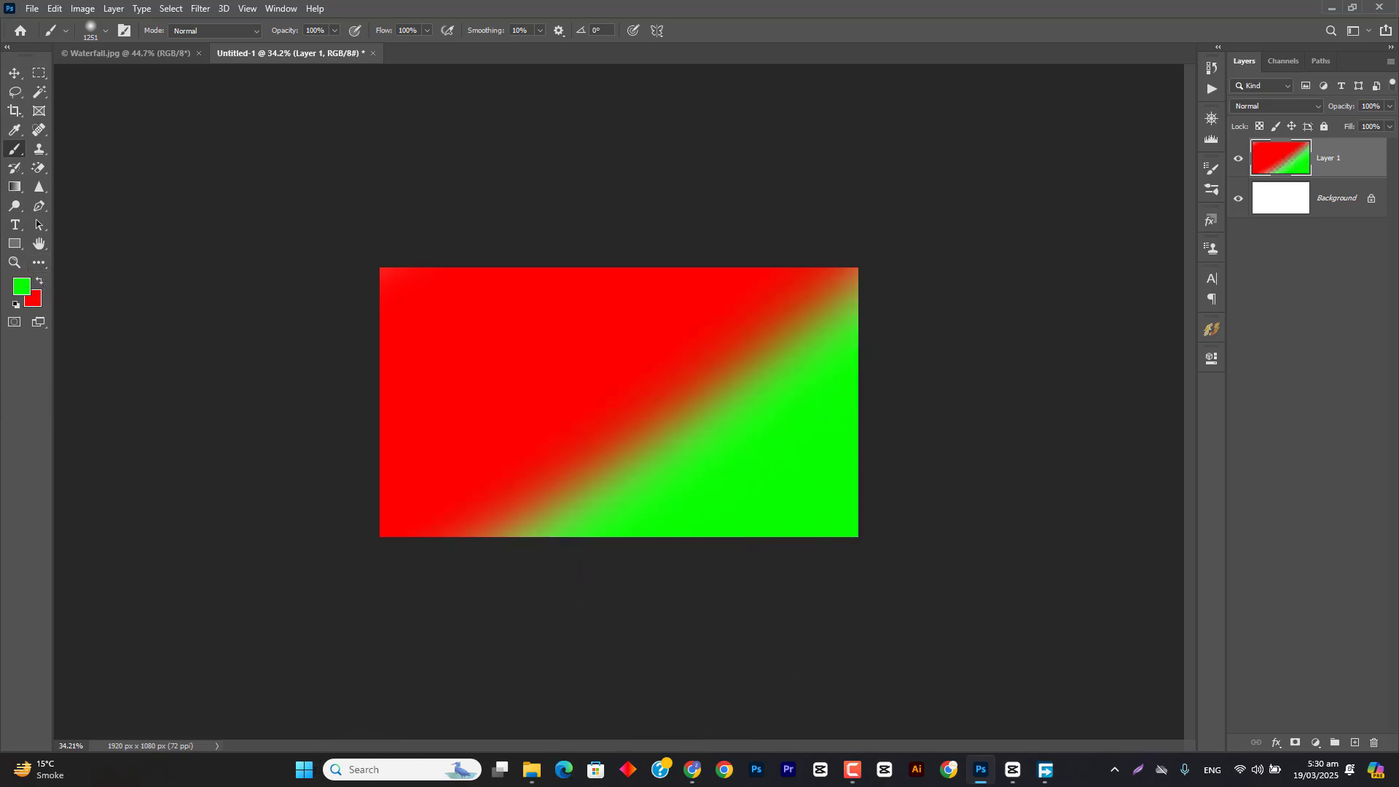
key("v")
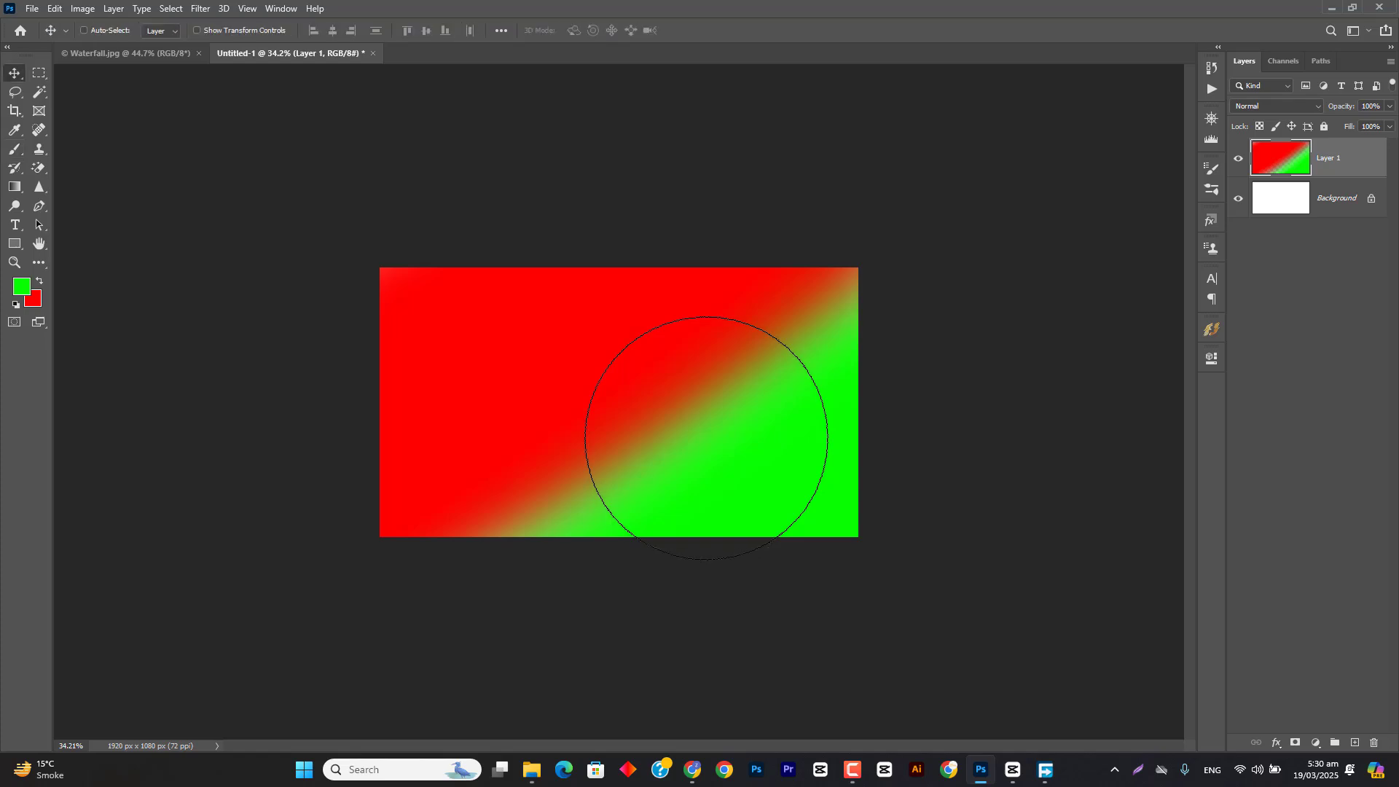
scroll(676, 449, "up", 3)
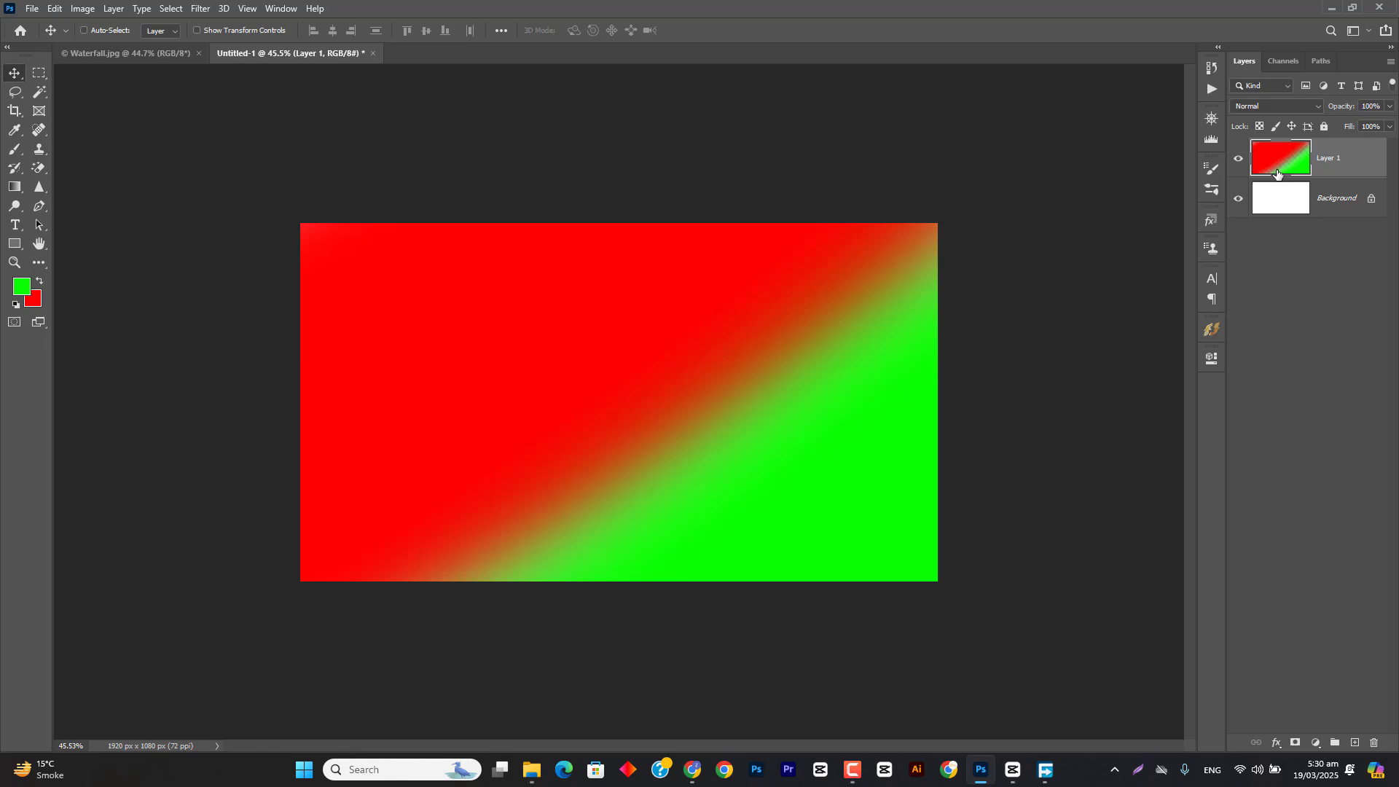
Step: Check the painted blend with the Background layer hidden, show the Background again, and delete Layer 1
left_click(1238, 198)
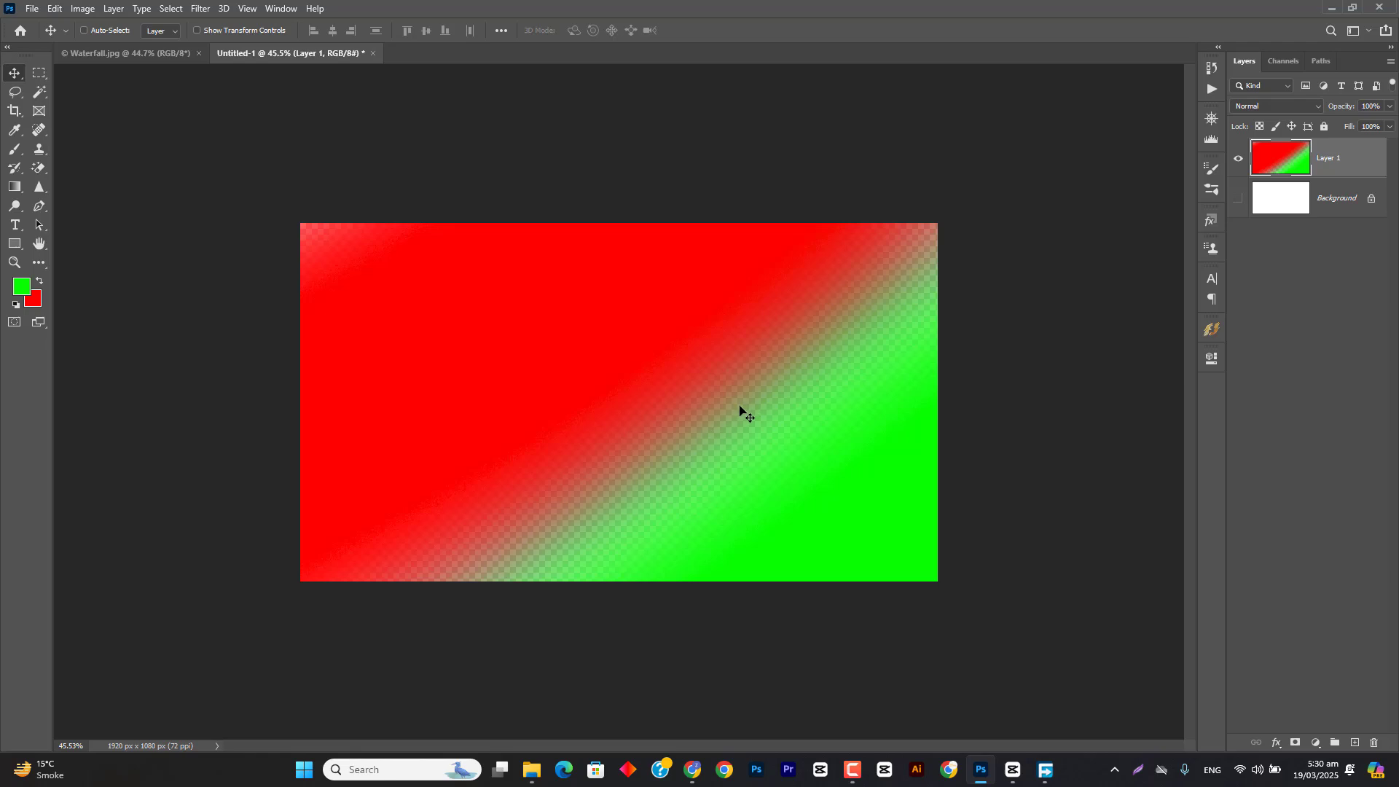
left_click(1240, 197)
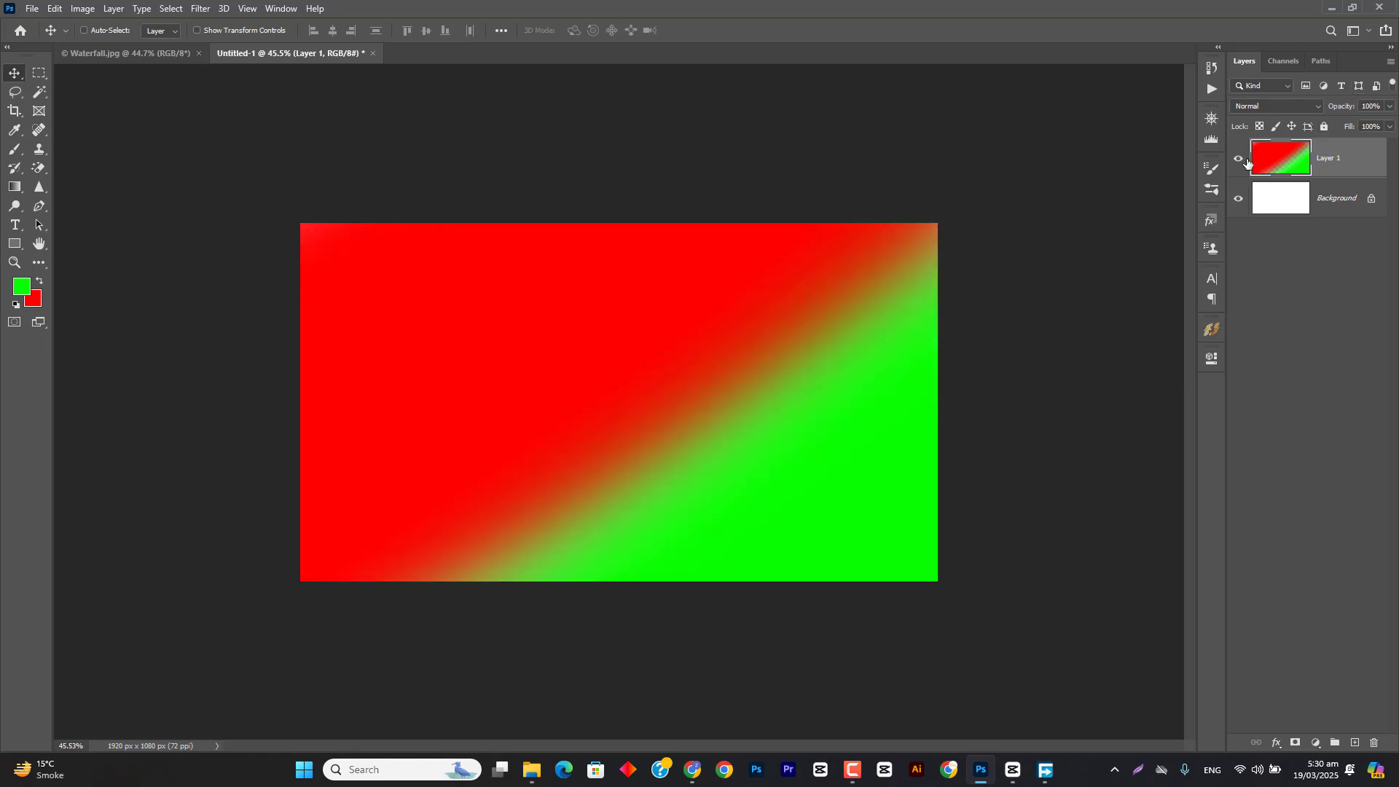
left_click(1240, 159)
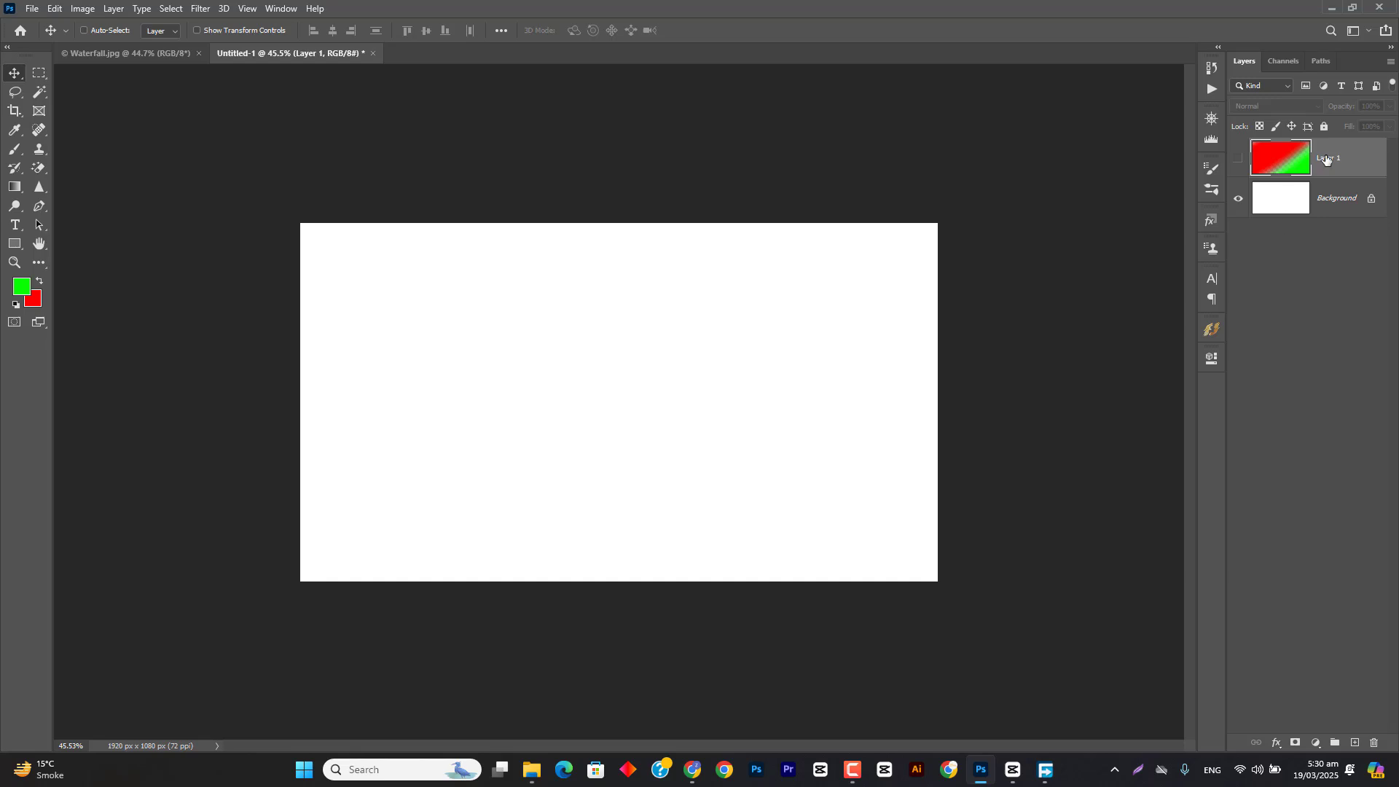
left_click_drag(1325, 159, 1374, 743)
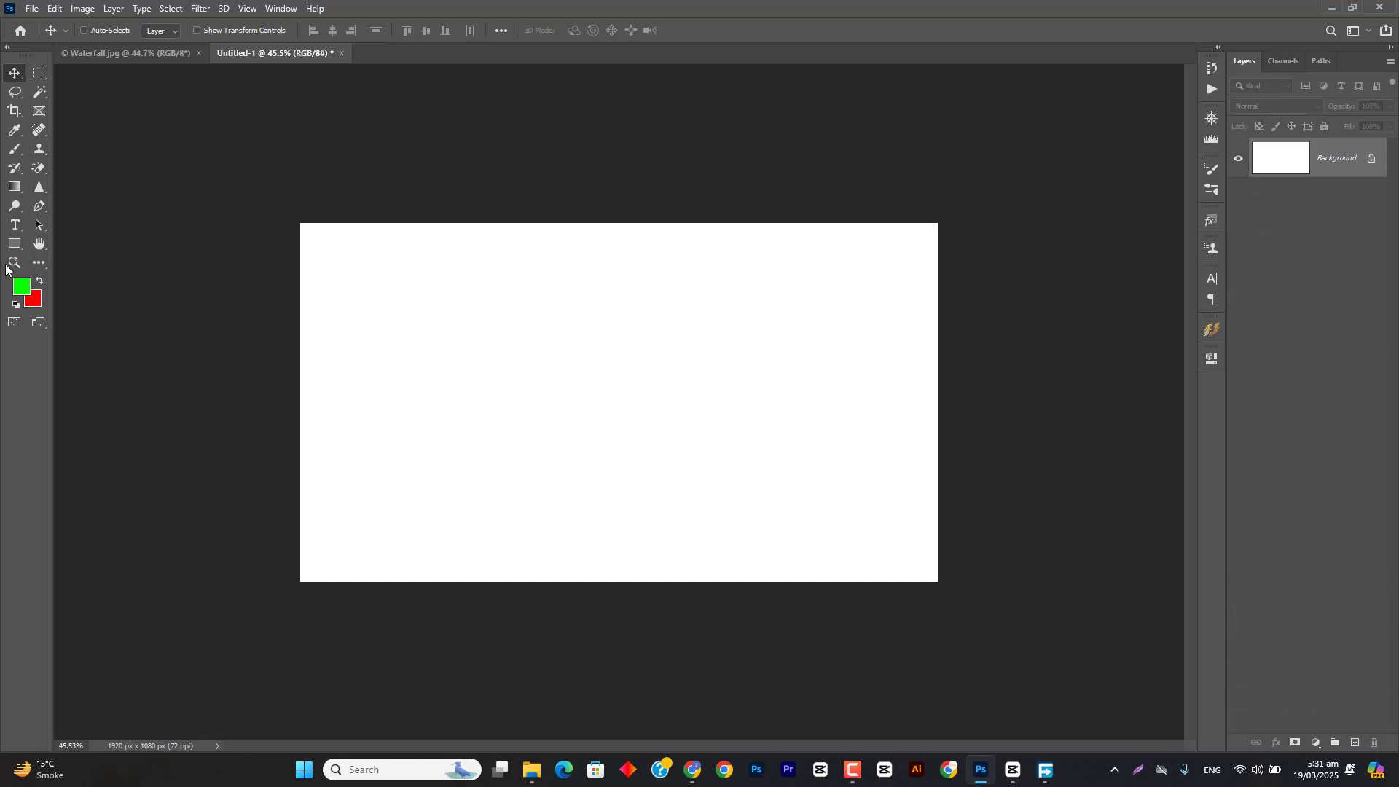
Step: Try a green and a red soft Brush stroke directly on the Background layer, undoing each one
left_click(15, 149)
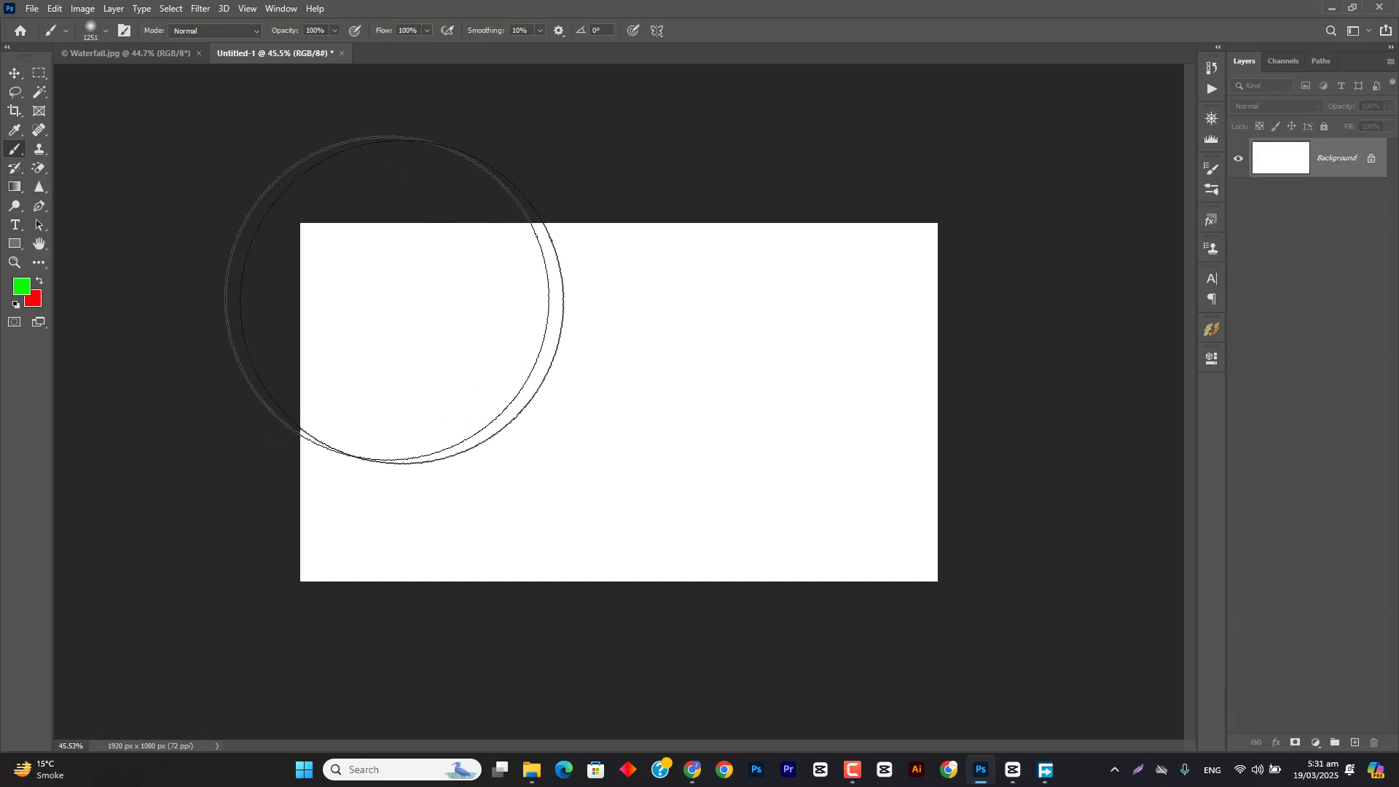
mouse_move(527, 296)
left_mouse_down()
mouse_move(393, 299)
mouse_move(491, 443)
left_mouse_up()
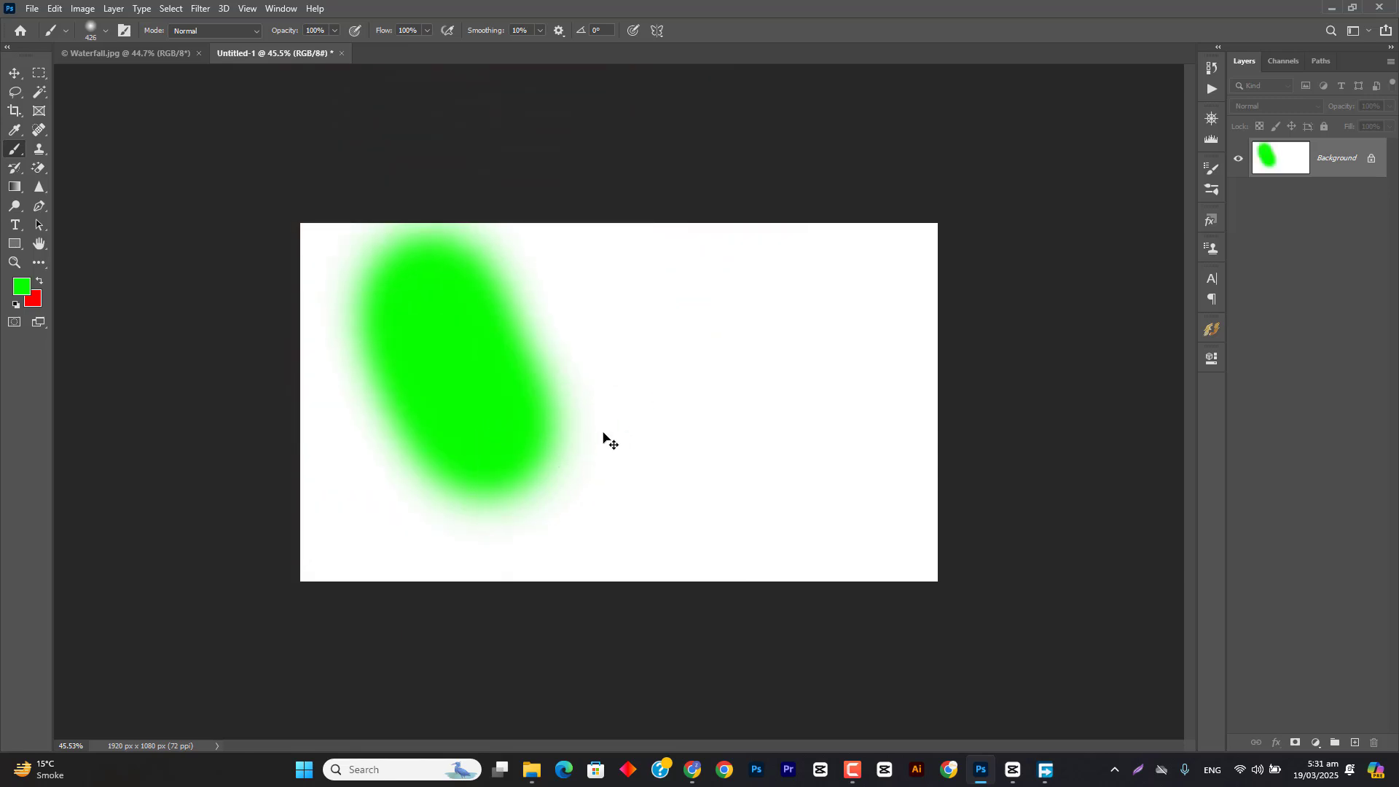
key("ctrl+z")
key("x")
left_click_drag(699, 284, 537, 476)
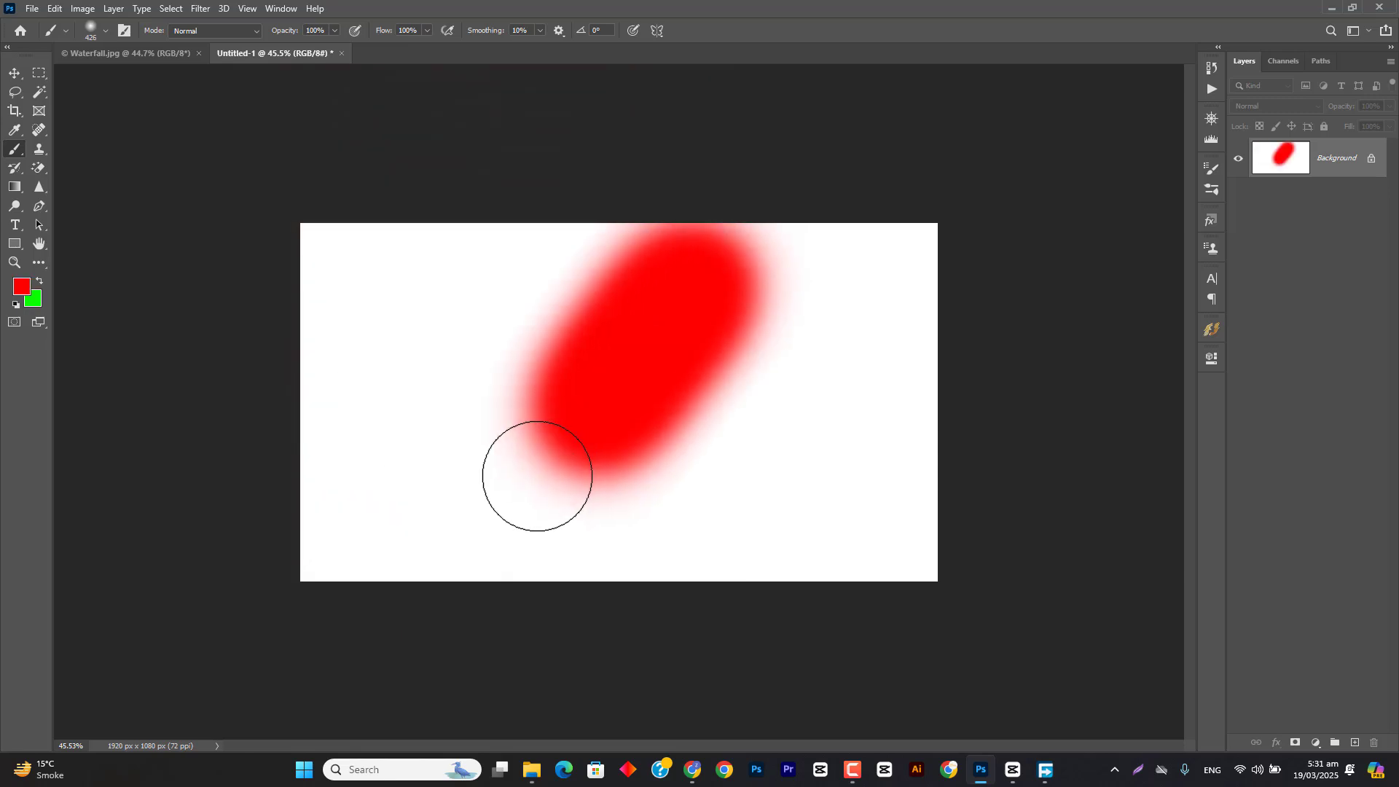
key("ctrl+z")
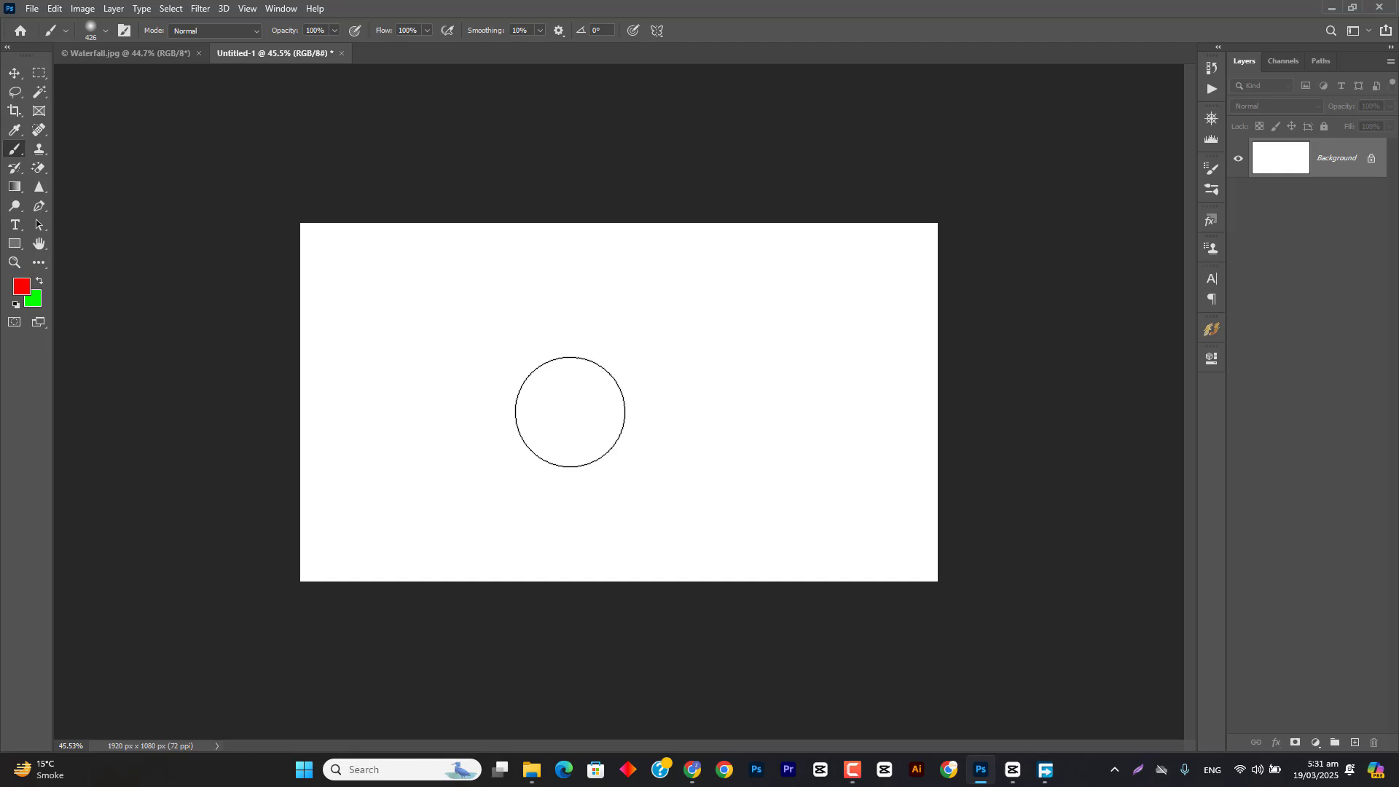
Step: Create a new empty layer above the Background and choose the Gradient tool
left_click(1354, 741)
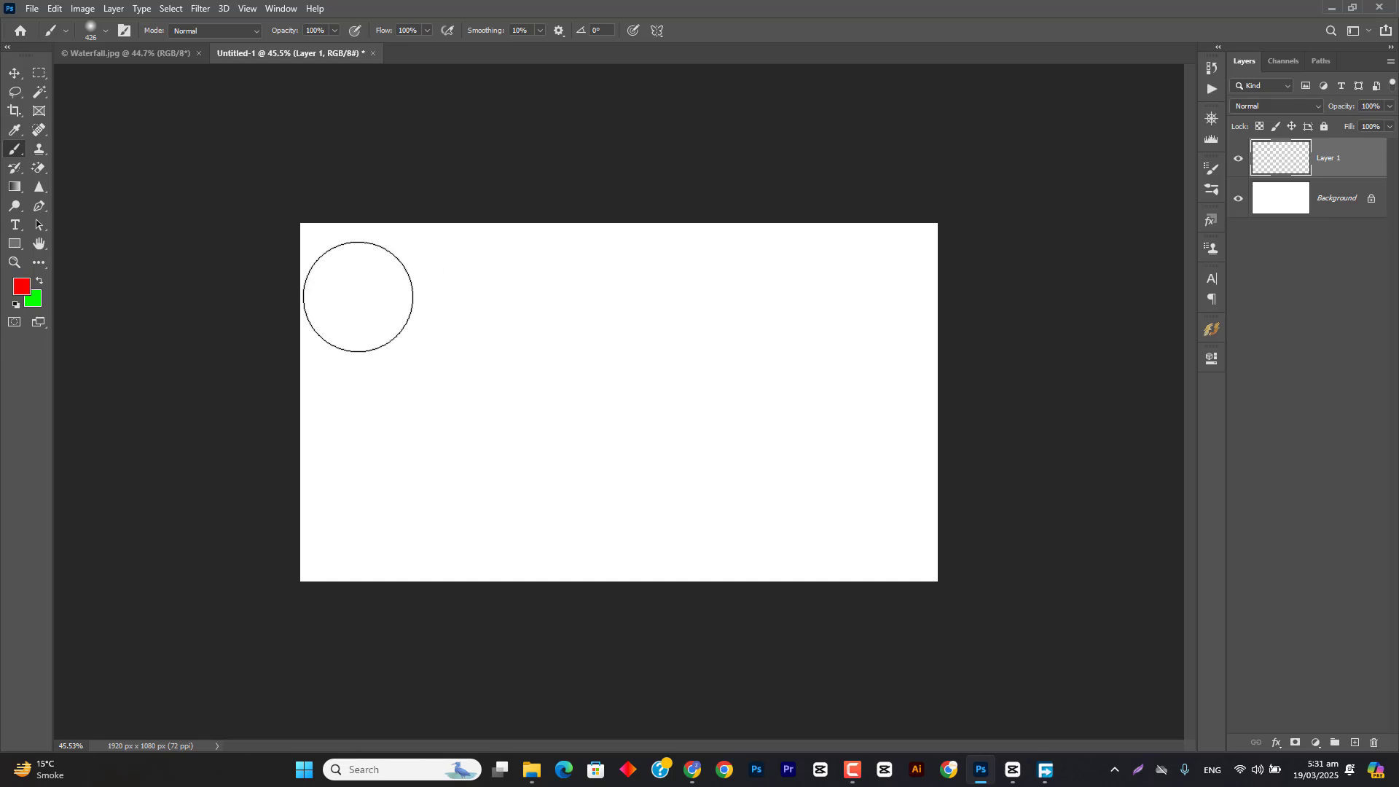
left_click_drag(15, 187, 55, 188)
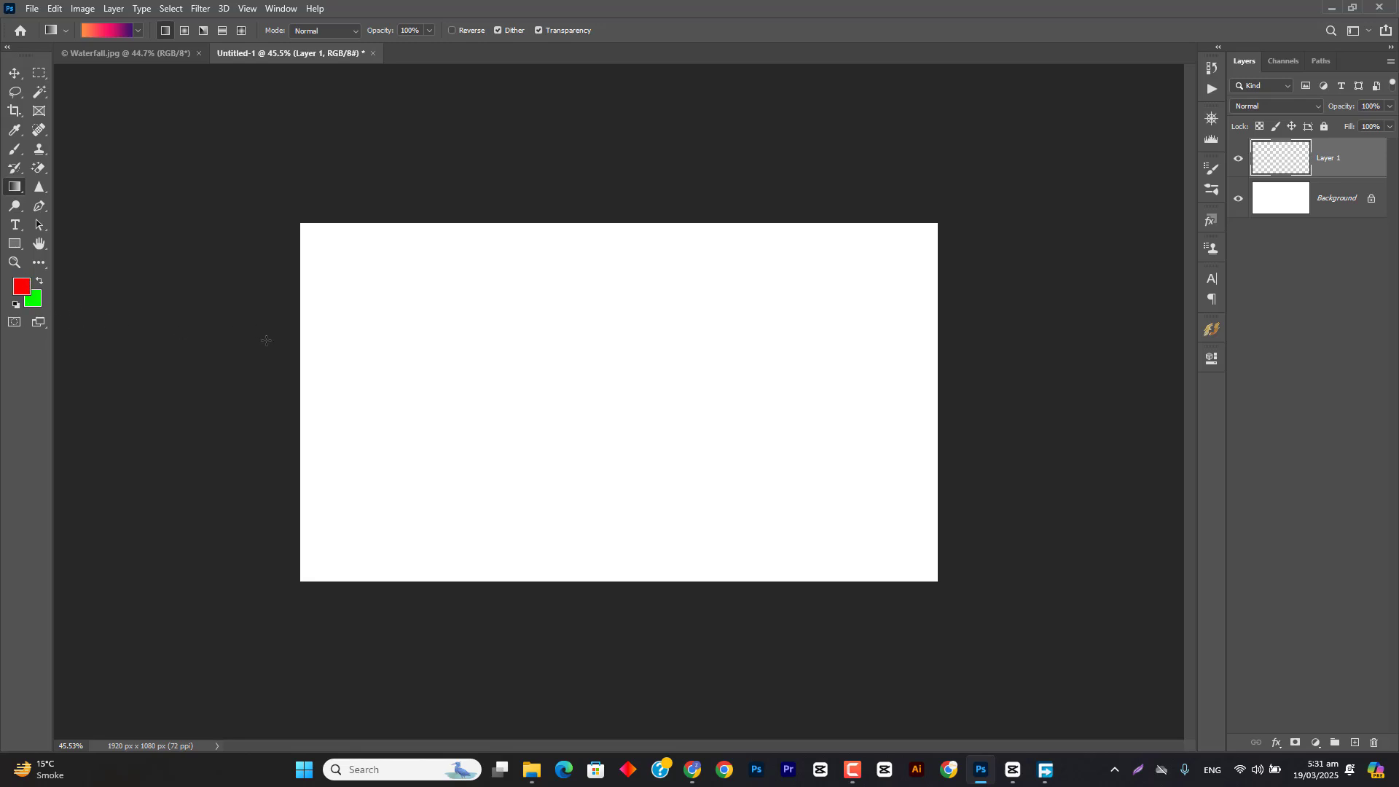
Step: Try red soft Brush marks on the empty Layer 1 with a brush reduced to 250 px, and undo them
key("b")
left_click_drag(543, 369, 519, 364)
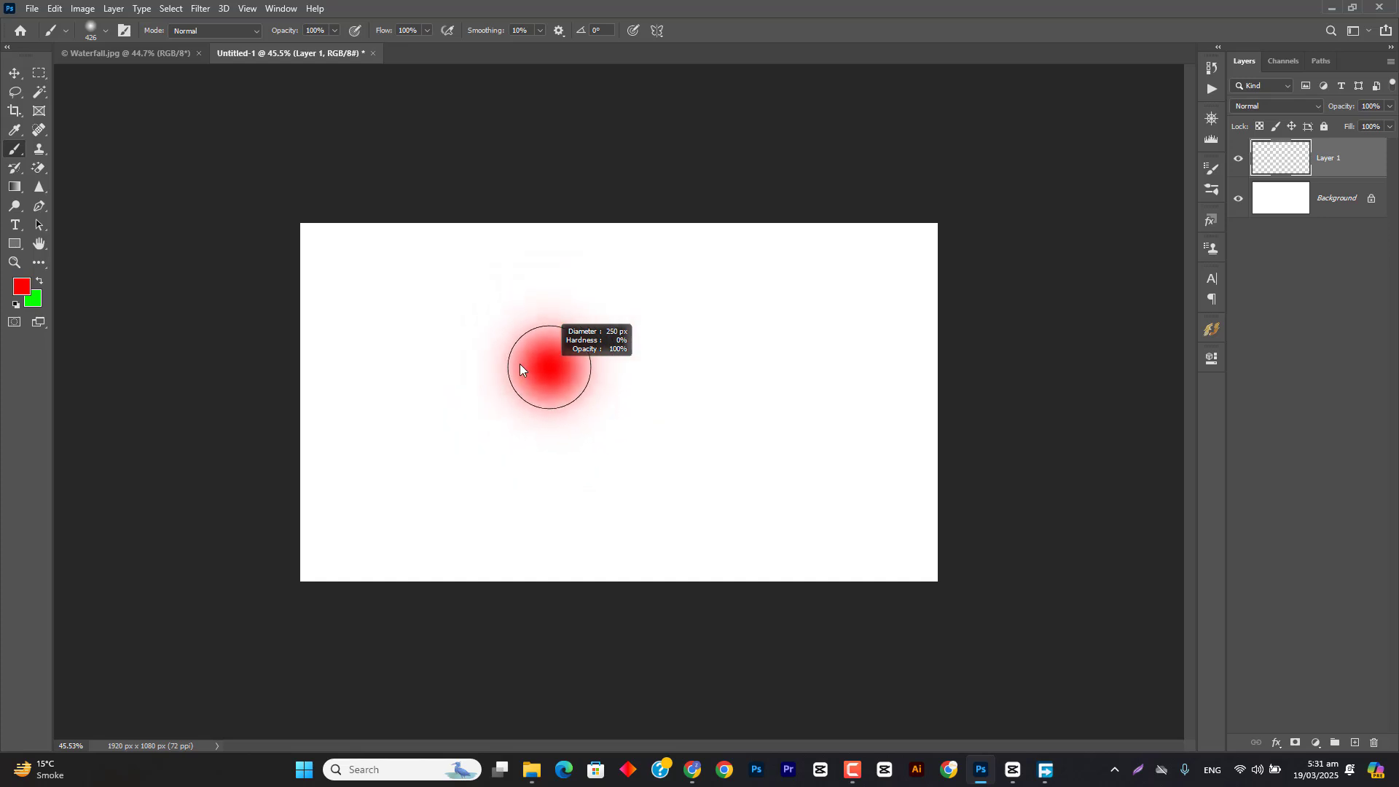
left_click_drag(534, 272, 510, 543)
left_click_drag(628, 295, 589, 483)
key("ctrl+z")
key("ctrl+z")
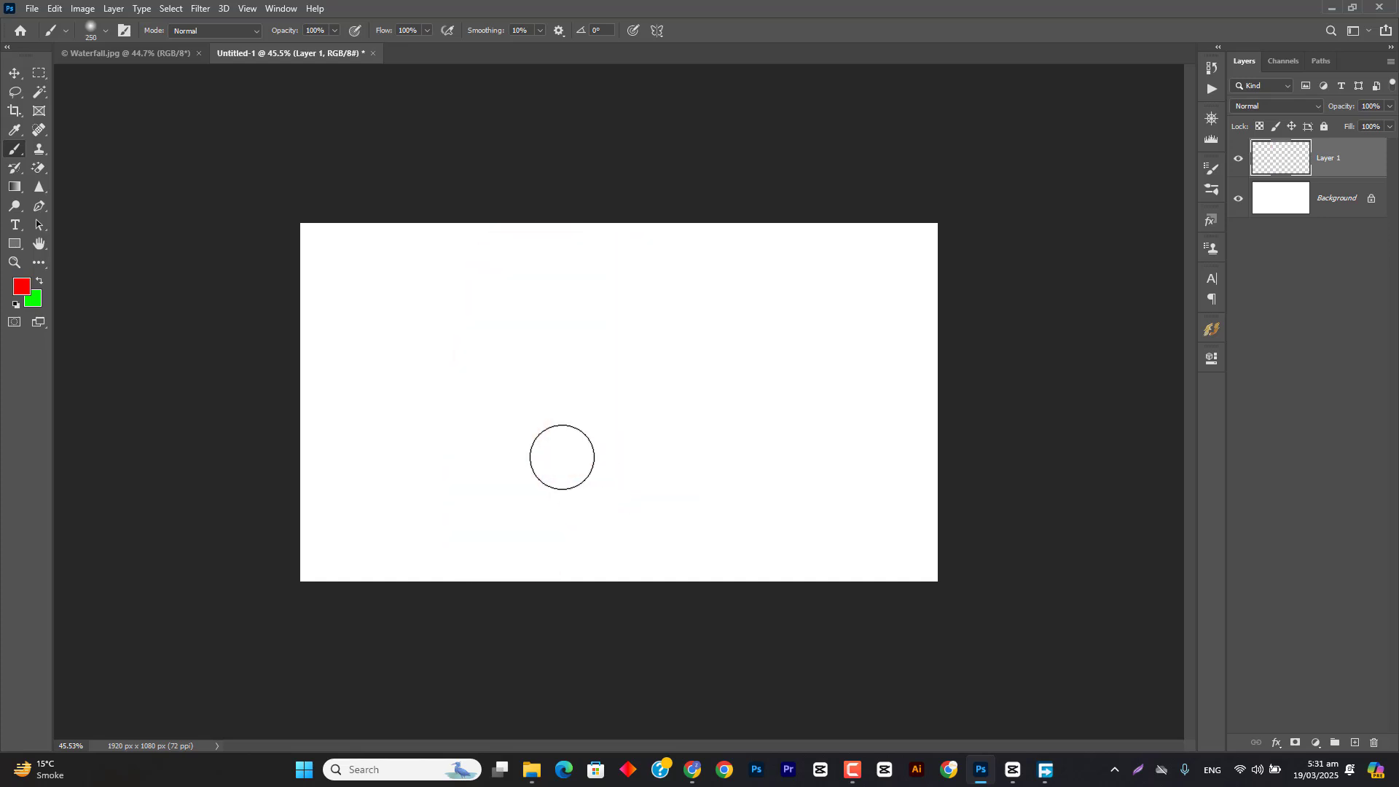
Step: Fill Layer 1 with the orange-pink-purple linear gradient, running diagonally from the canvas's upper-left corner to its lower-right corner
left_click(20, 188)
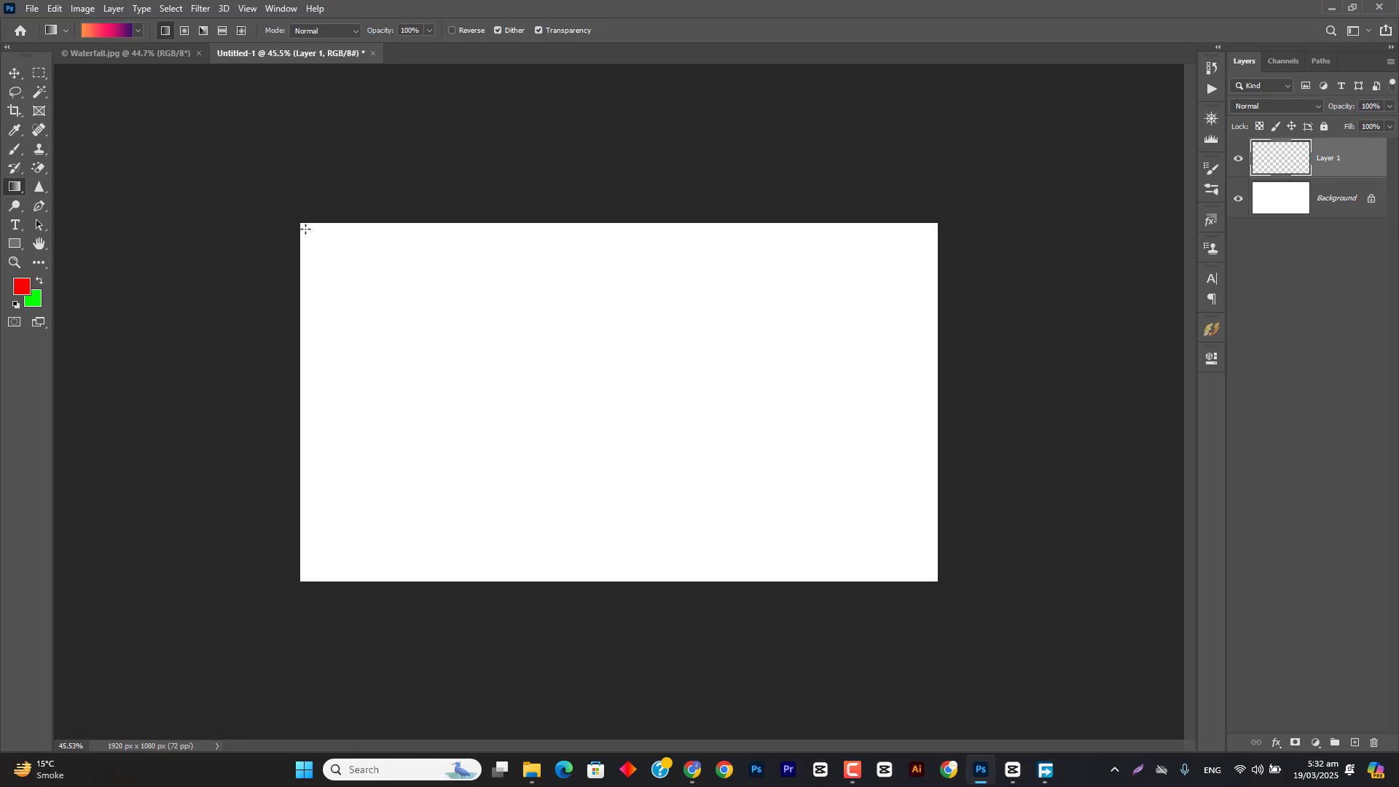
left_click_drag(305, 228, 936, 580)
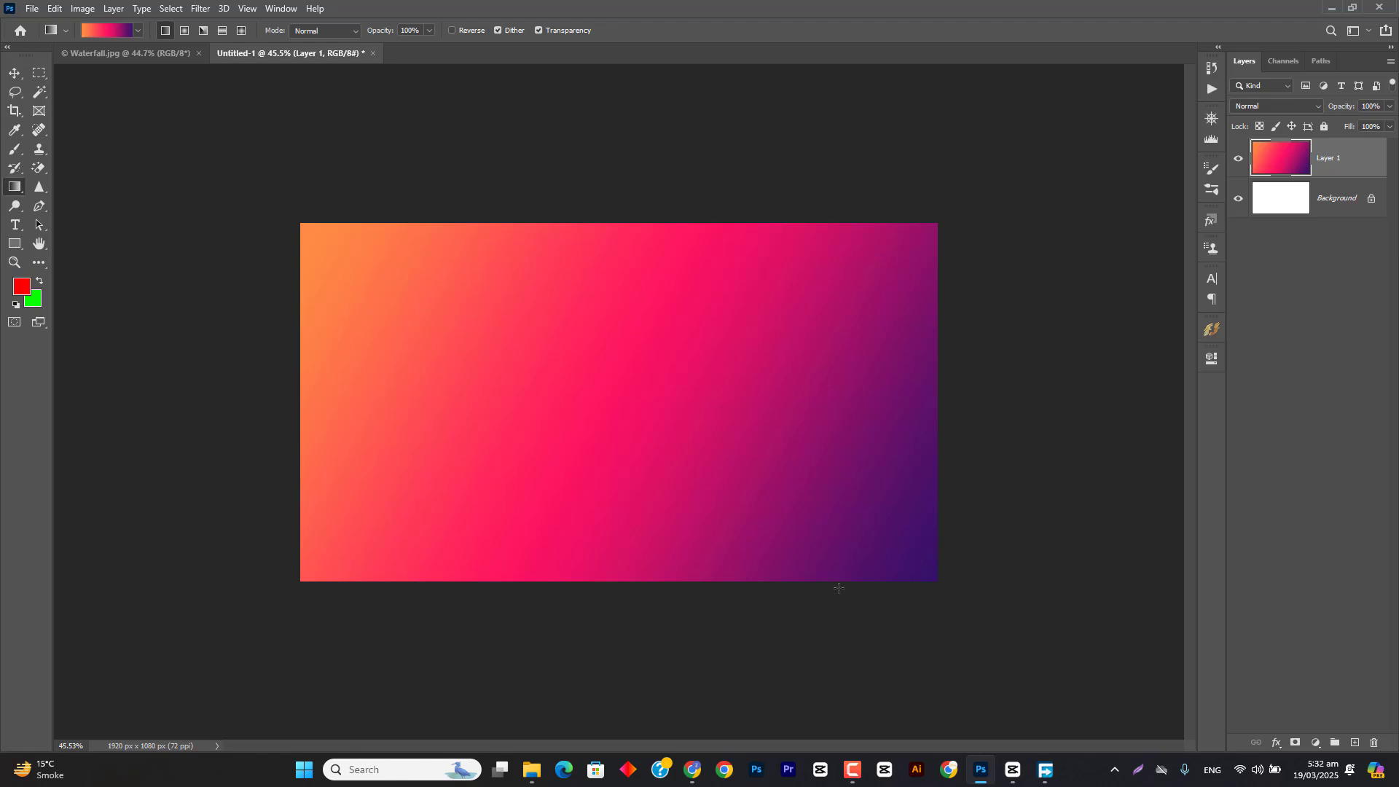
Step: Open Task Manager to examine the running processes, and minimize it
right_click(1089, 770)
left_click(1111, 715)
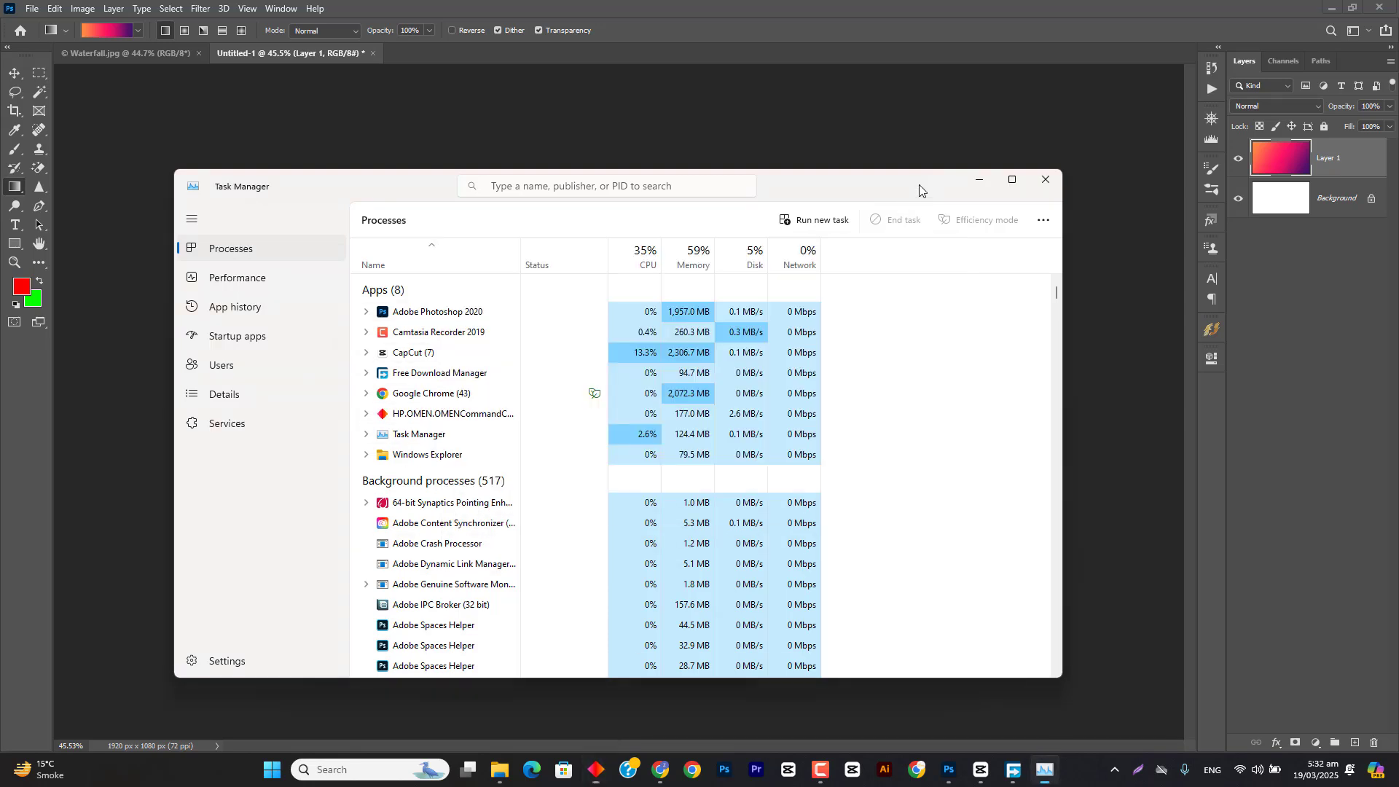
left_click(979, 179)
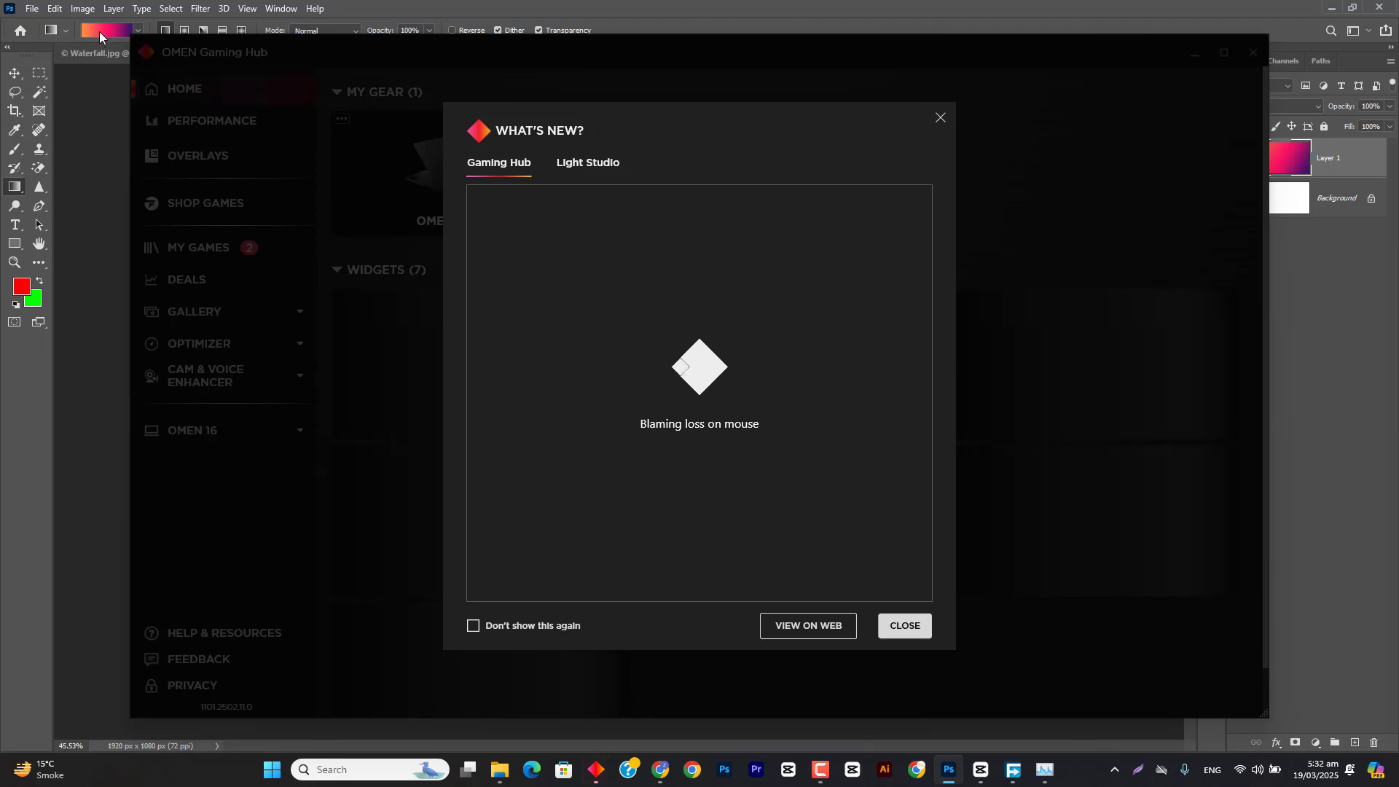
Step: Open the Gradient Editor and browse the Basics, Blues and Purples preset groups
left_click(99, 31)
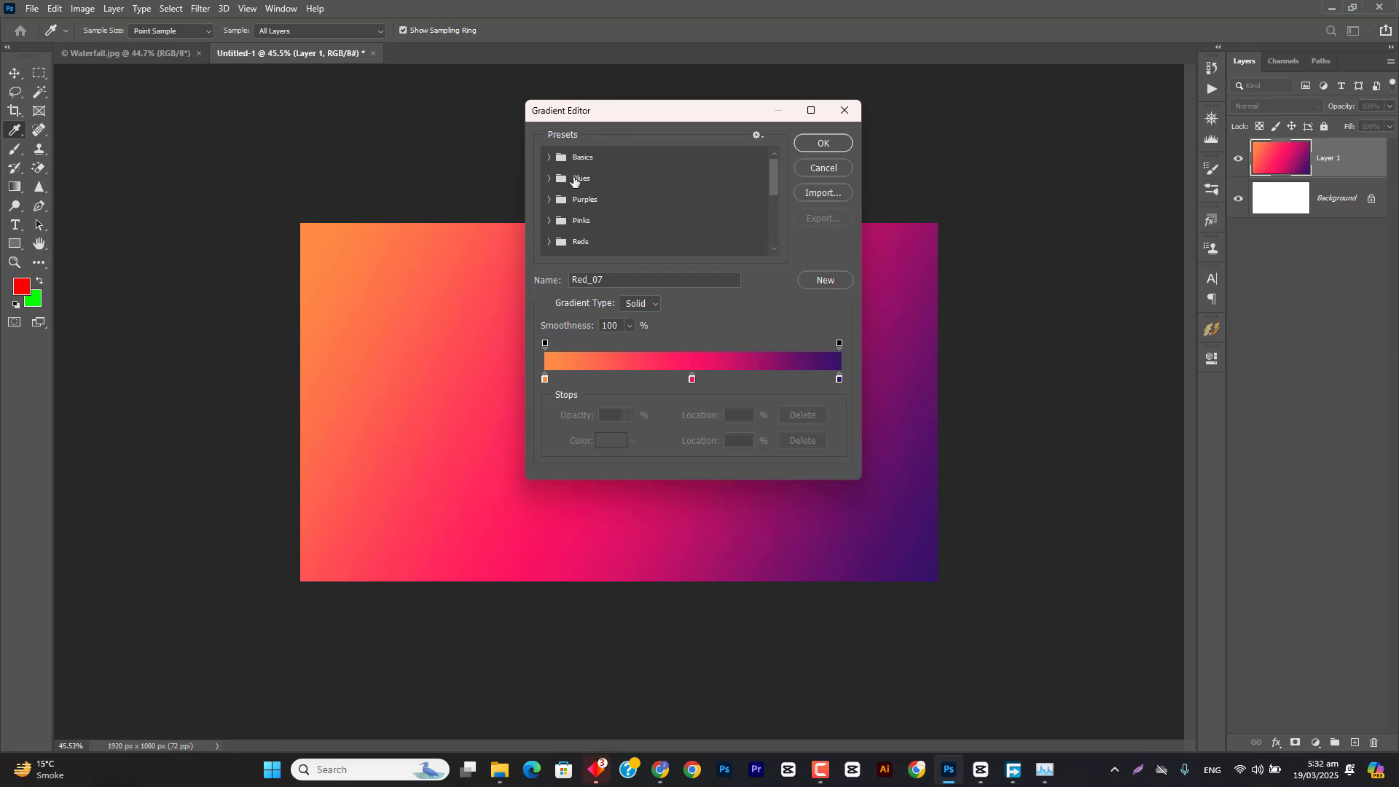
scroll(575, 185, "down", 2)
scroll(575, 182, "up", 2)
left_click(550, 158)
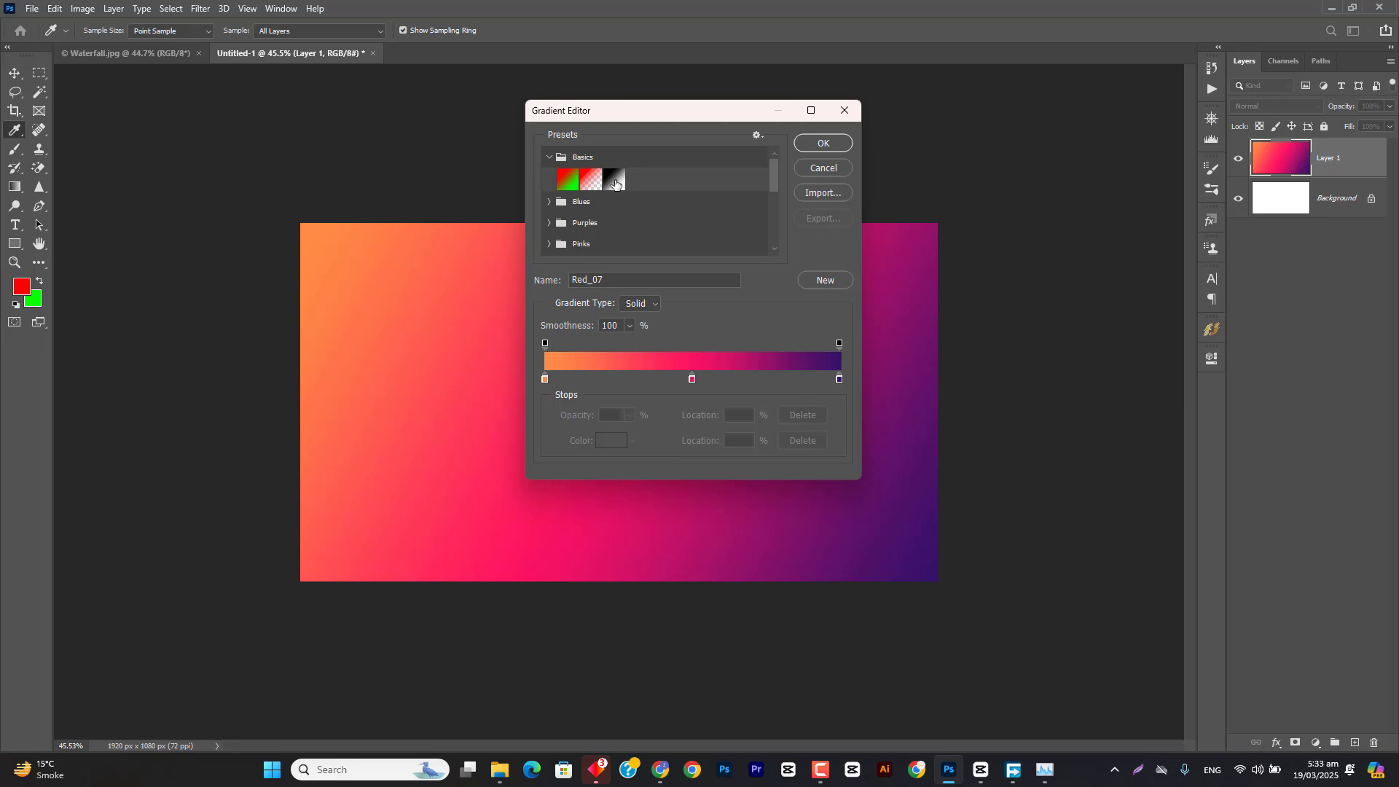
left_click(558, 202)
scroll(579, 221, "down", 5)
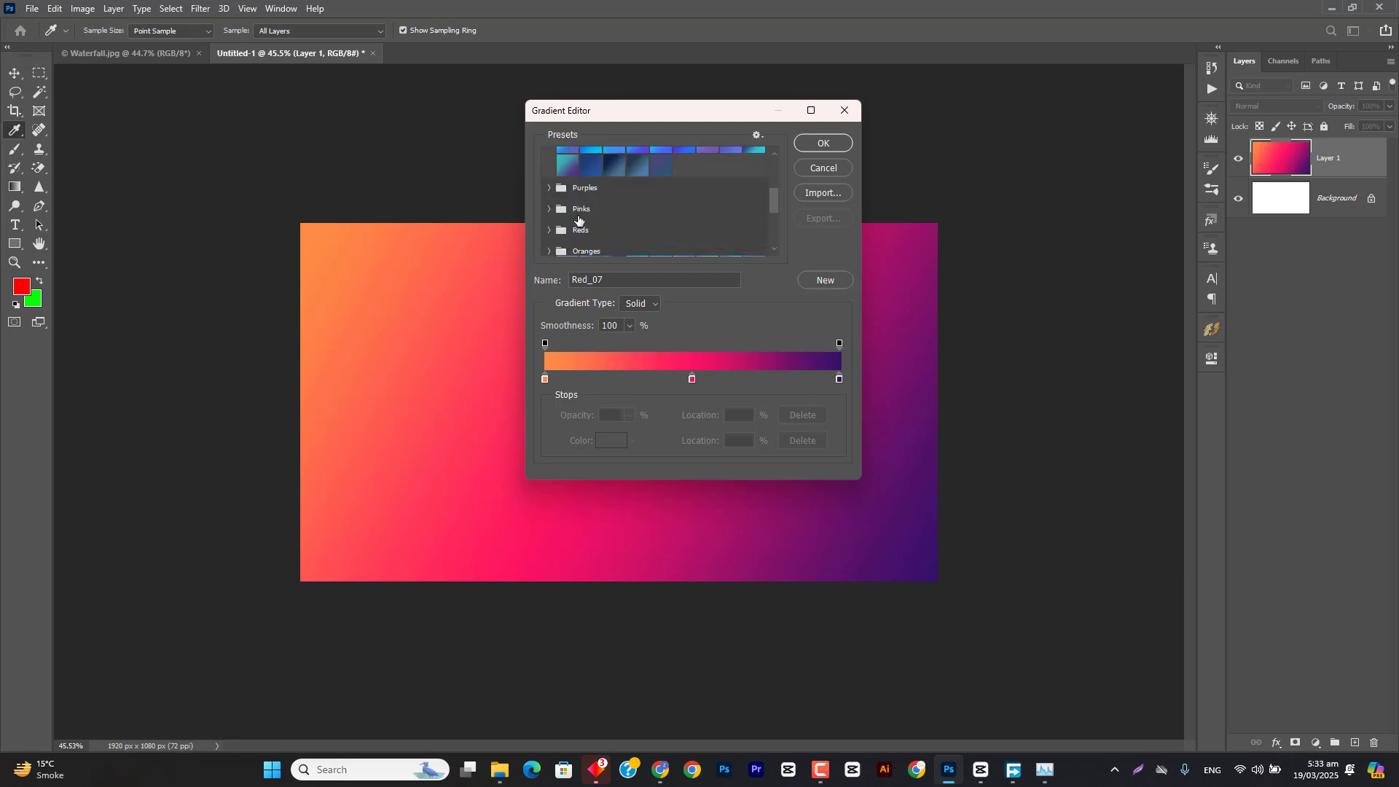
left_click(550, 164)
scroll(564, 187, "down", 2)
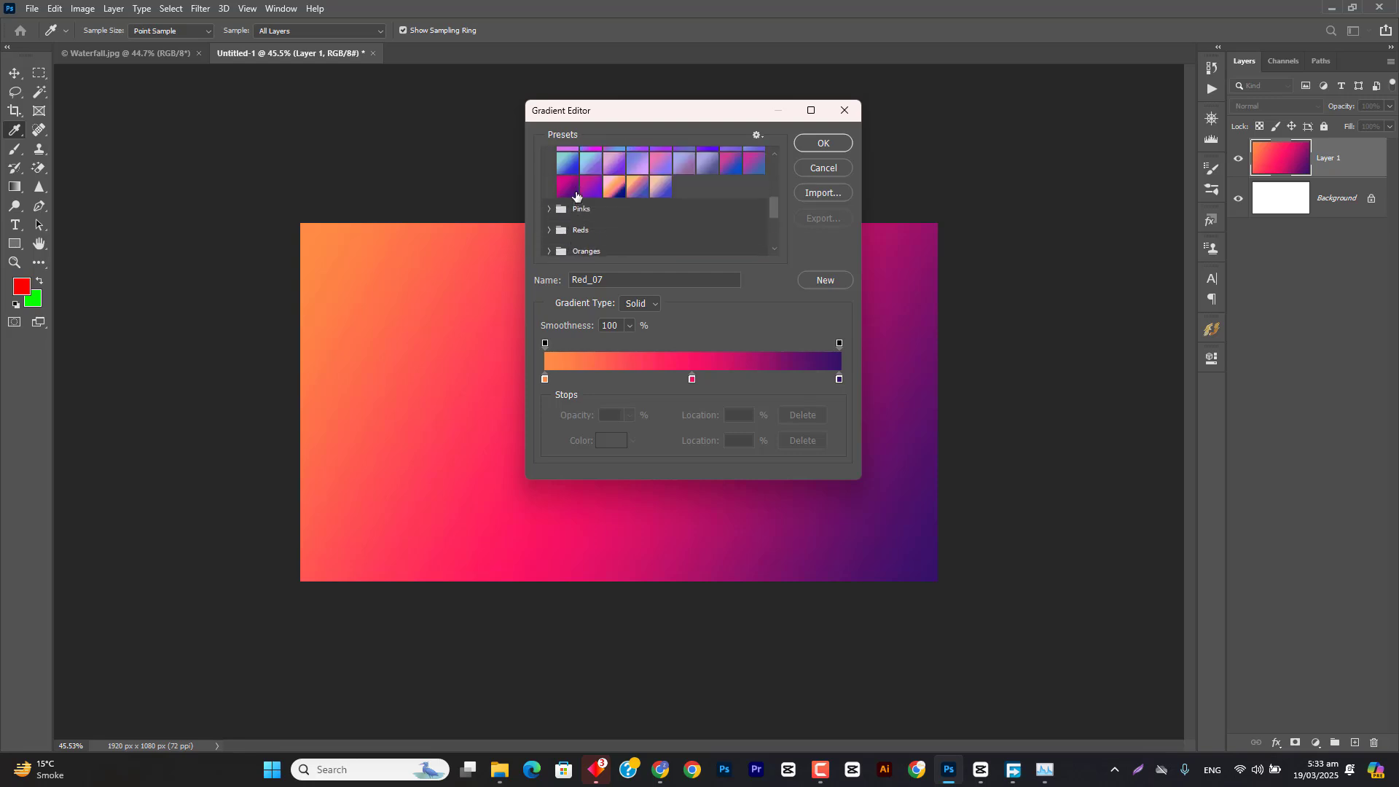
scroll(575, 197, "up", 4)
scroll(584, 203, "down", 3)
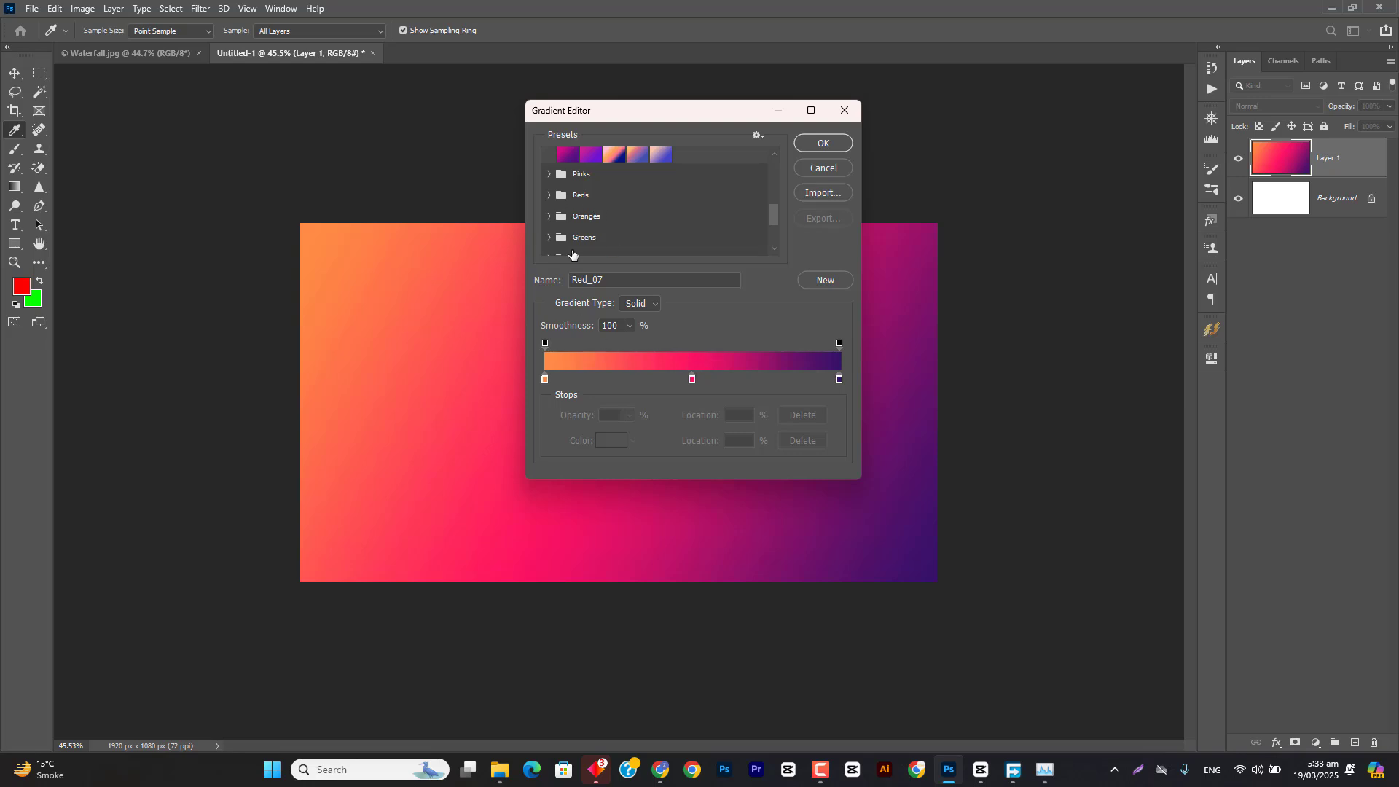
Step: Select the orange-pink-purple Red_07 preset from the Reds group and apply it as the current gradient
left_click(549, 194)
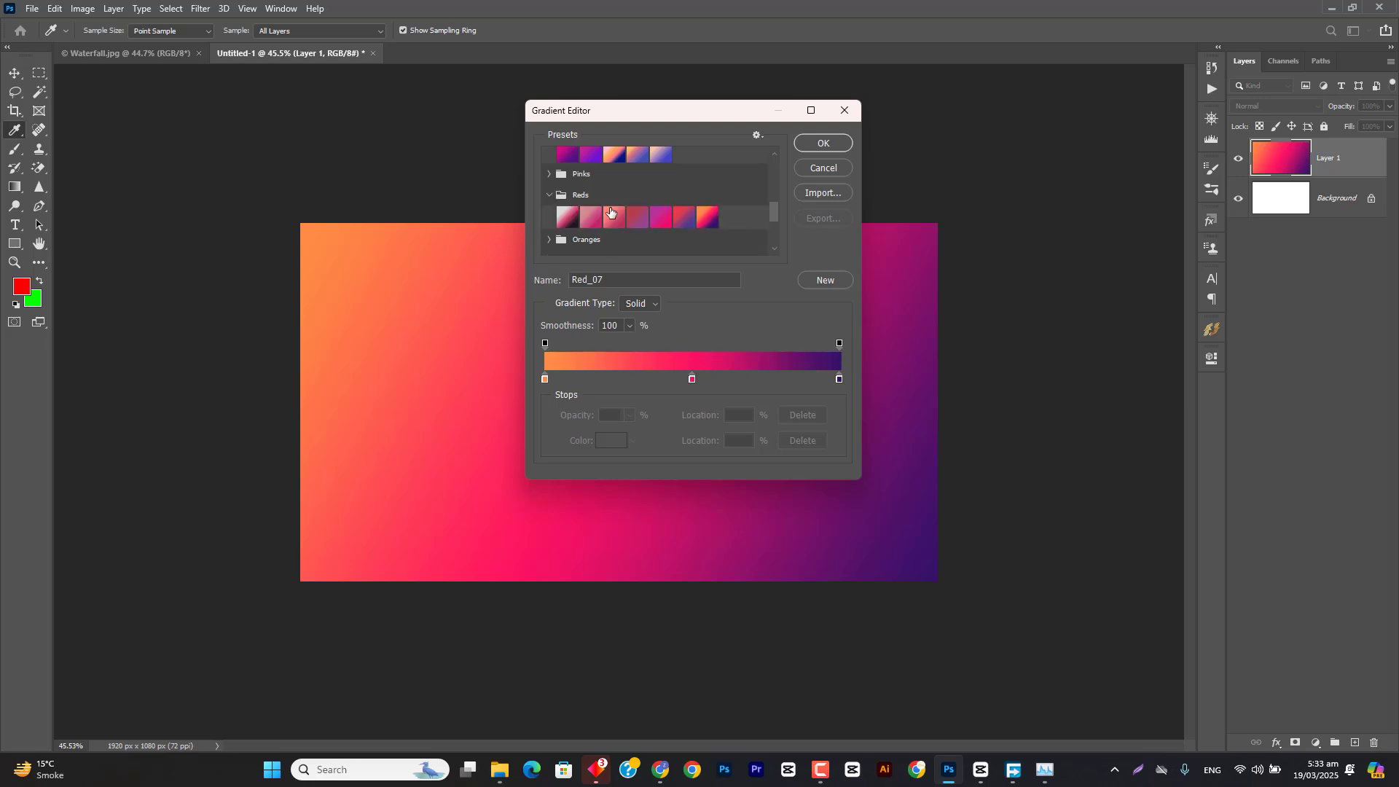
left_click(707, 219)
left_click(814, 144)
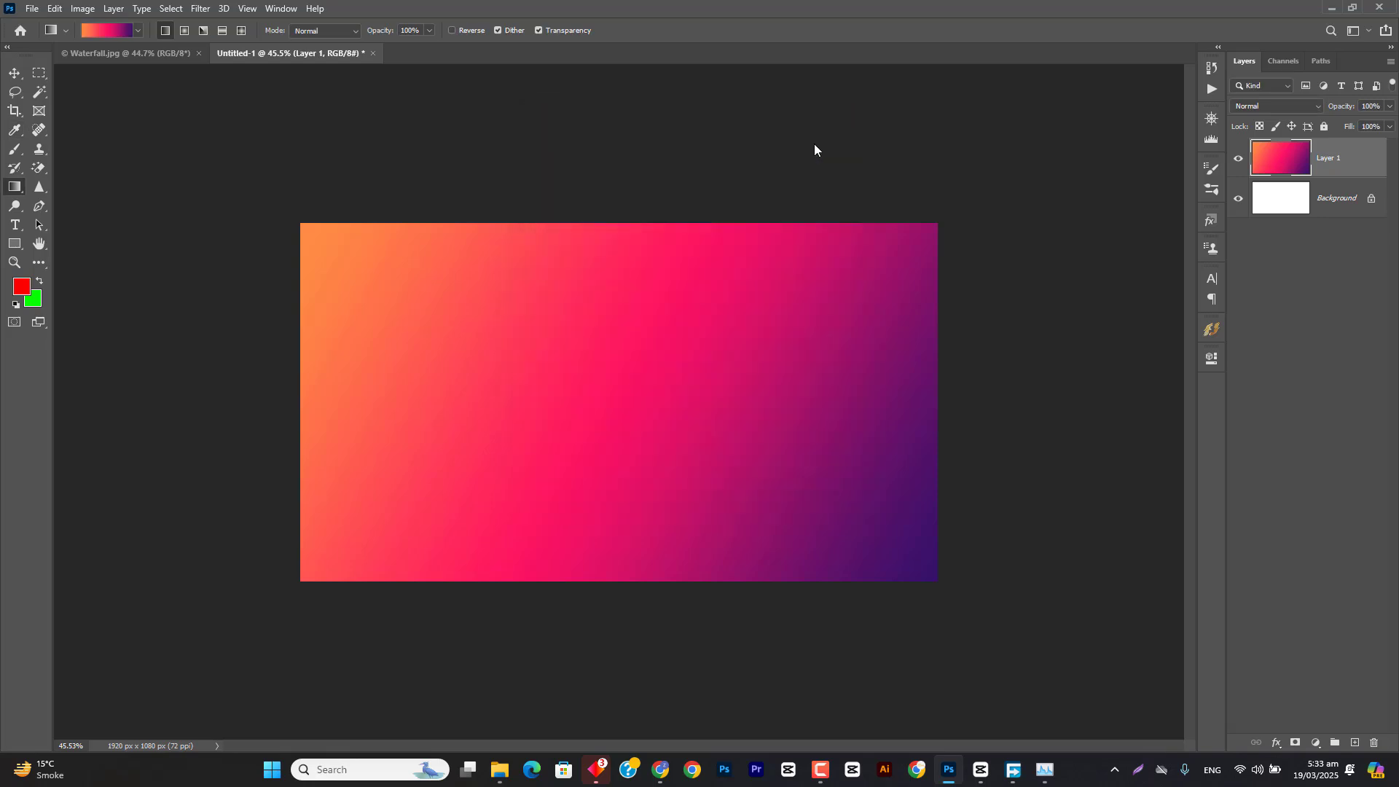
Step: Reopen the Gradient Editor and briefly check the screen recorder's controls
left_click(106, 29)
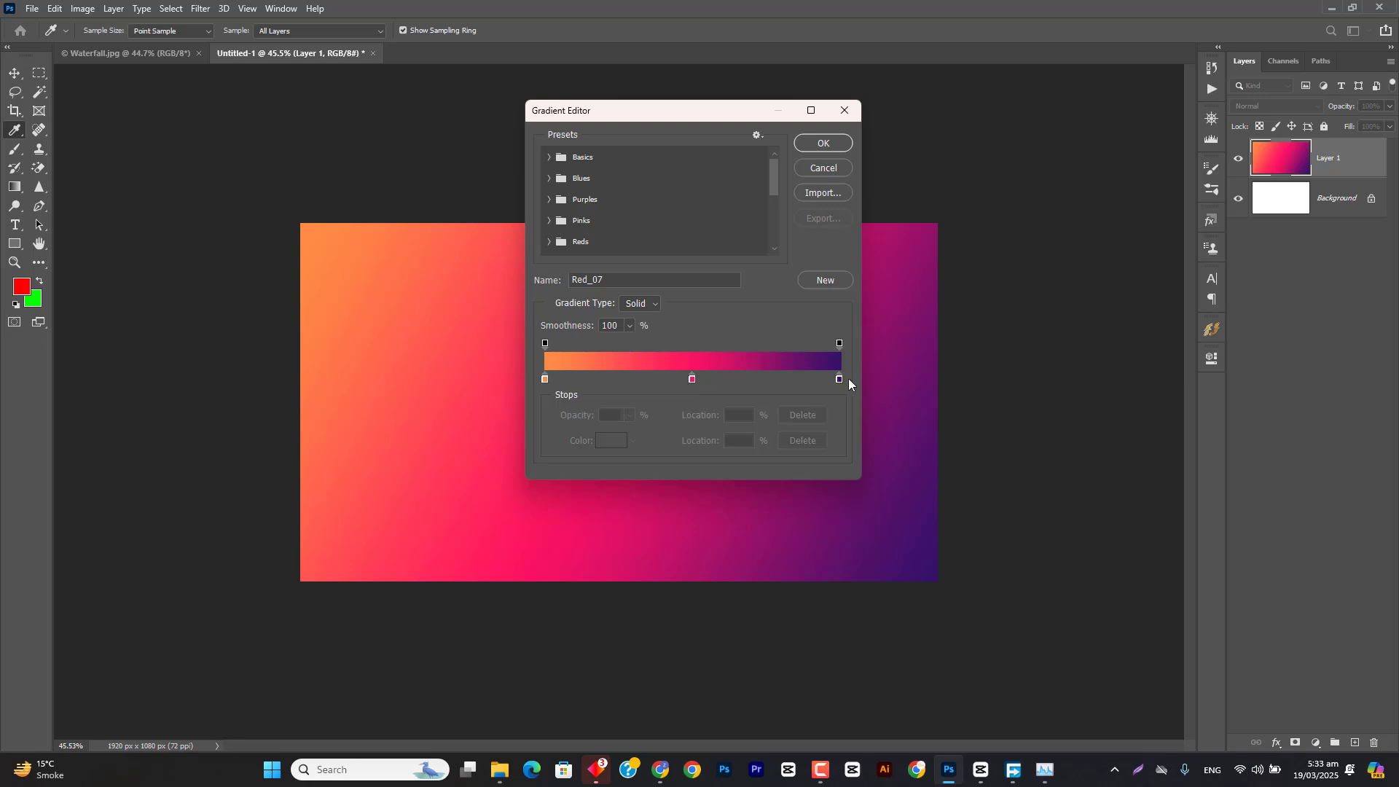
left_click(823, 772)
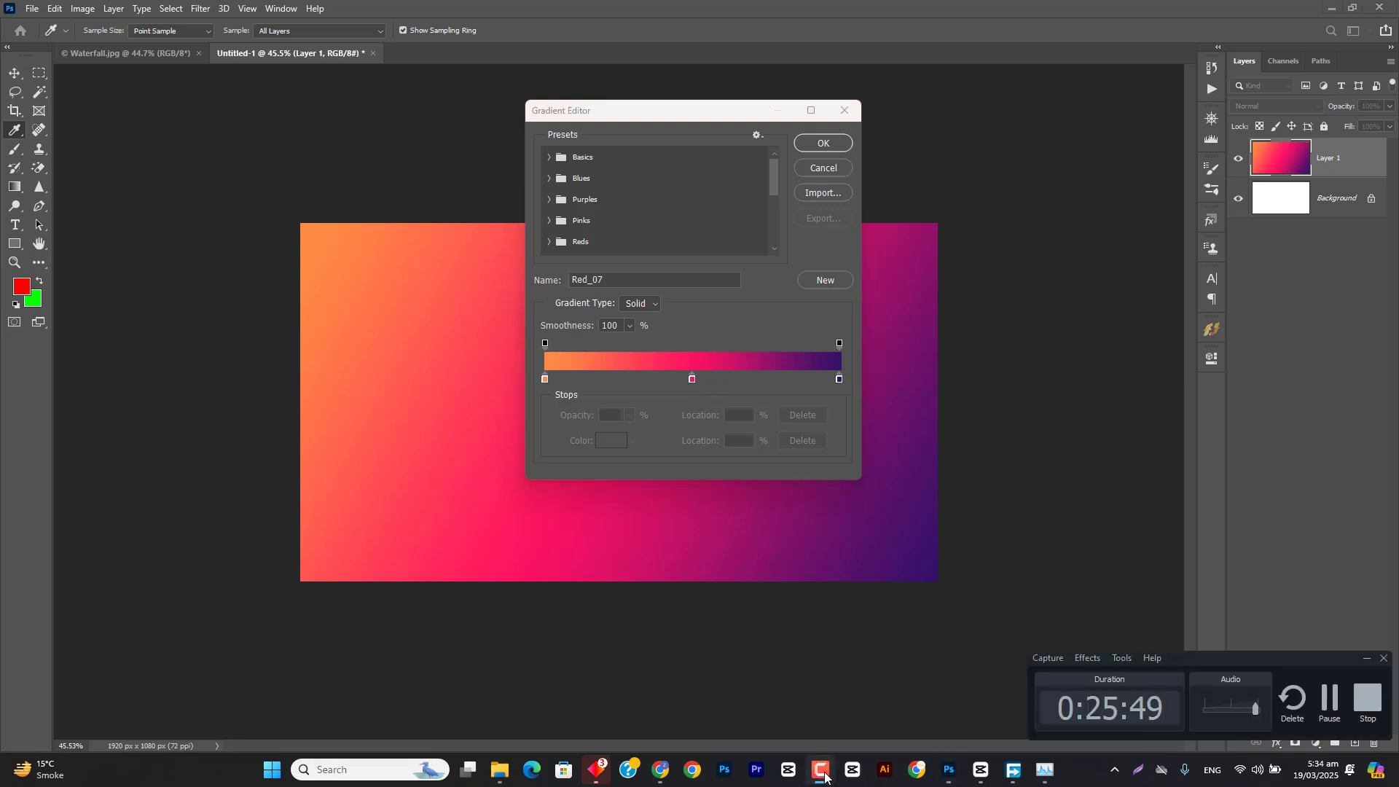
left_click(823, 772)
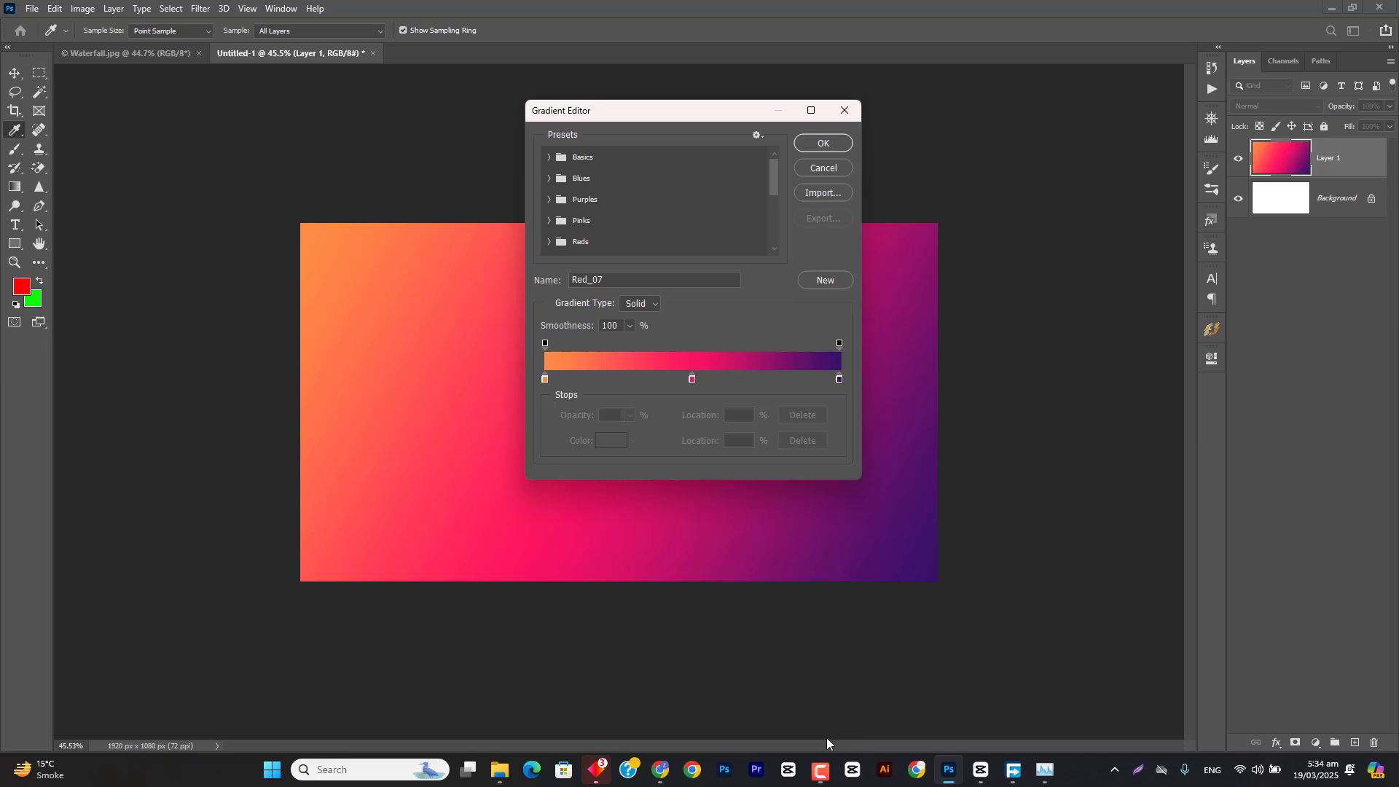
Step: Switch to OMEN Gaming Hub, dismiss the What's New notice, and view OMEN 16's System Vitals and Graphics Switcher pages
left_click(597, 769)
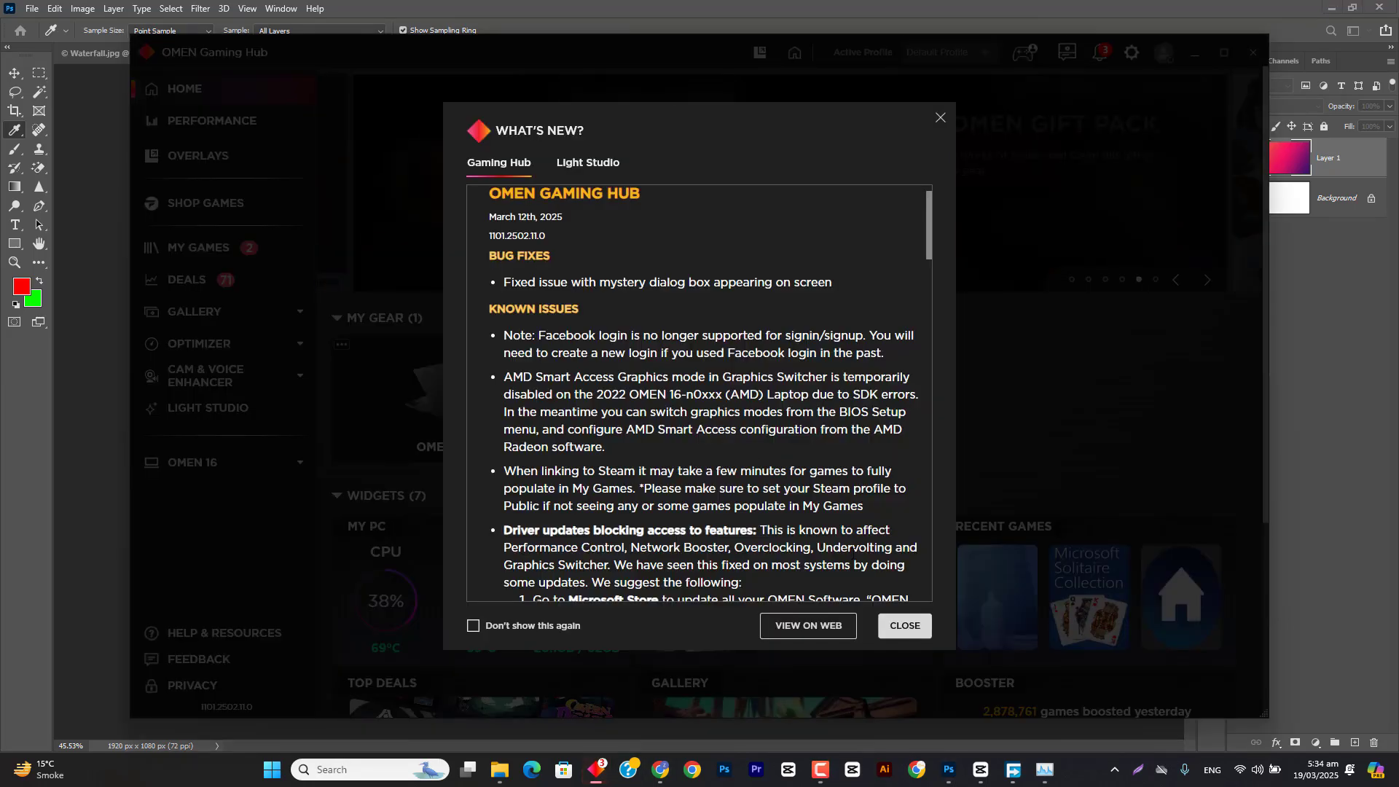
left_click(941, 119)
left_click(196, 463)
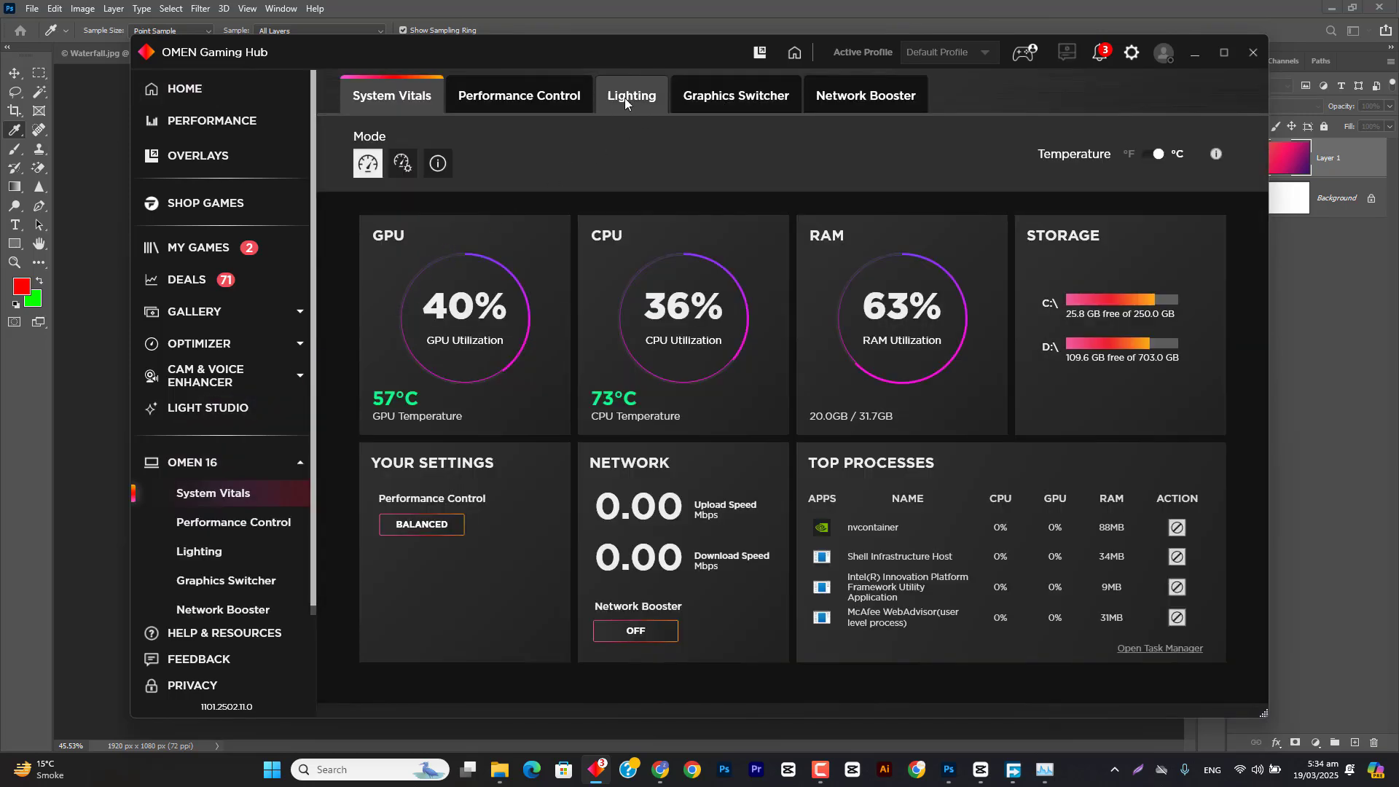
left_click(724, 99)
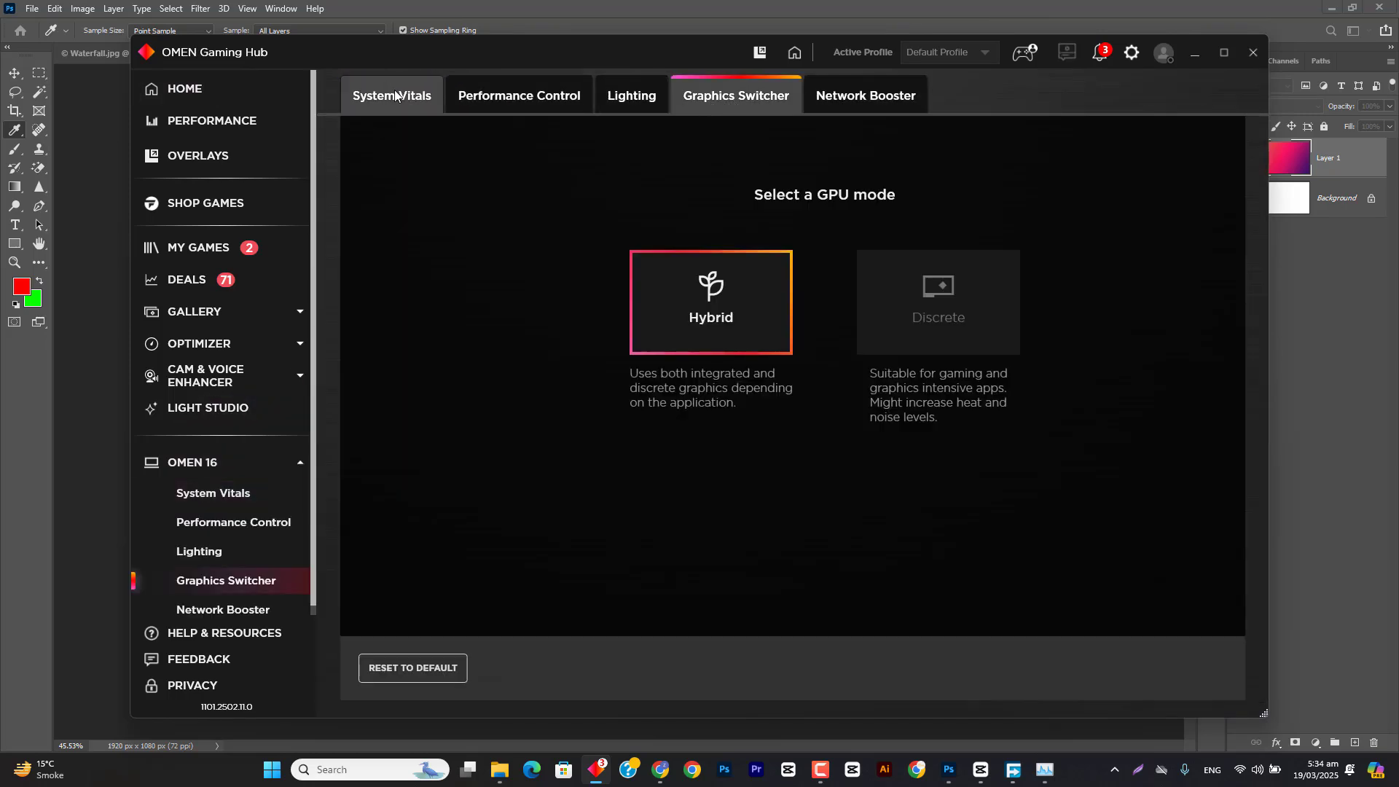
Step: Set the laptop's Thermal Control to Manual in OMEN 16's Performance Control settings
left_click(510, 102)
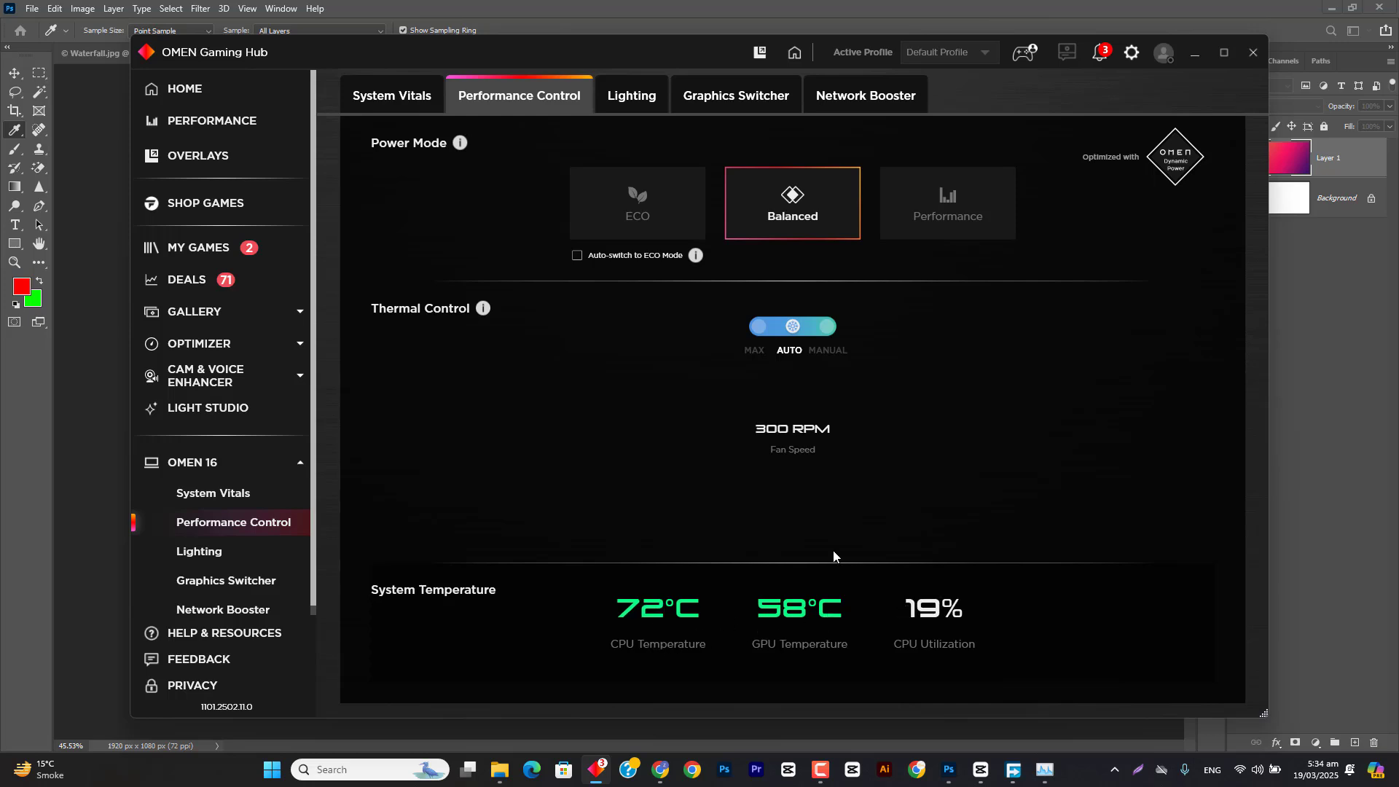
left_click(826, 327)
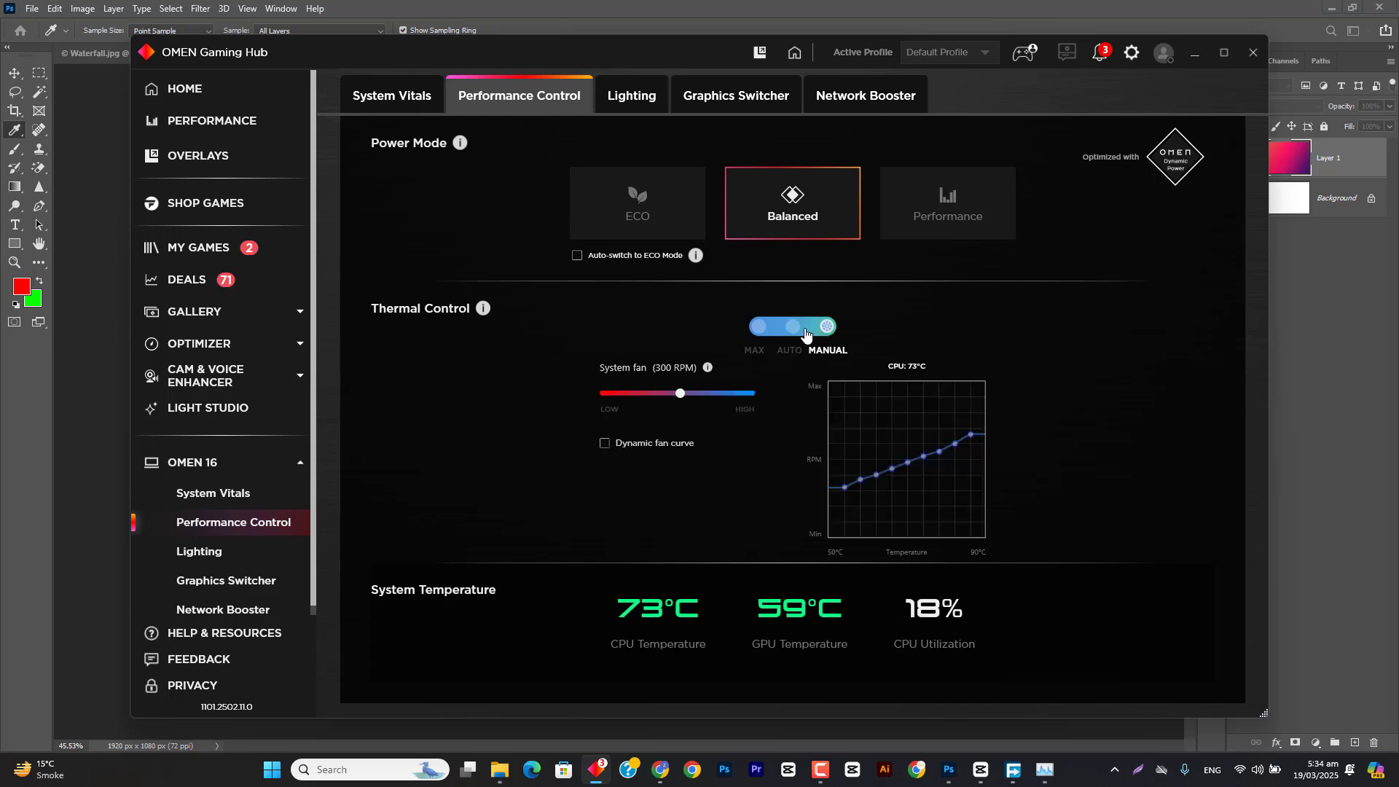
Step: Set the laptop's Thermal Control to Max, then return to Photoshop's Gradient Editor
left_click(758, 326)
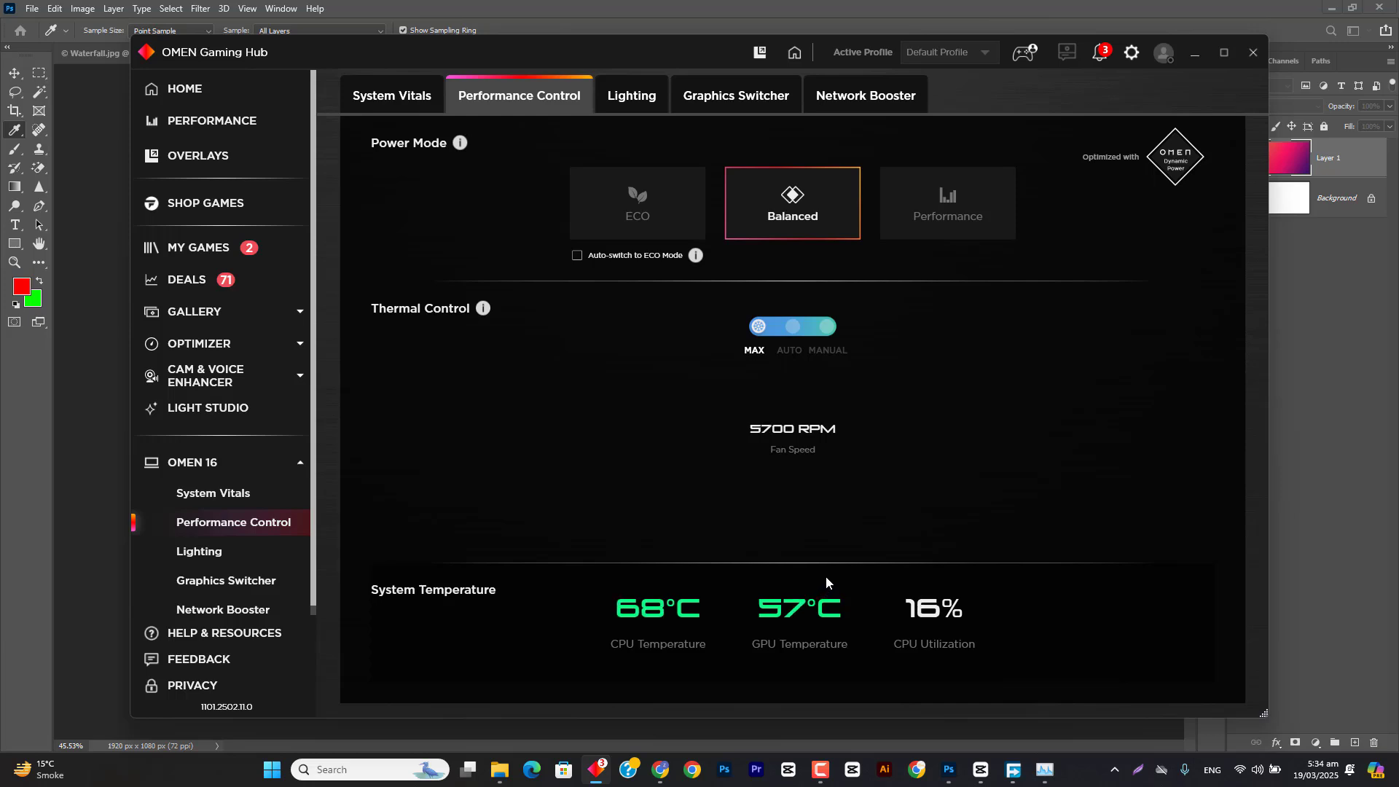
left_click(1198, 56)
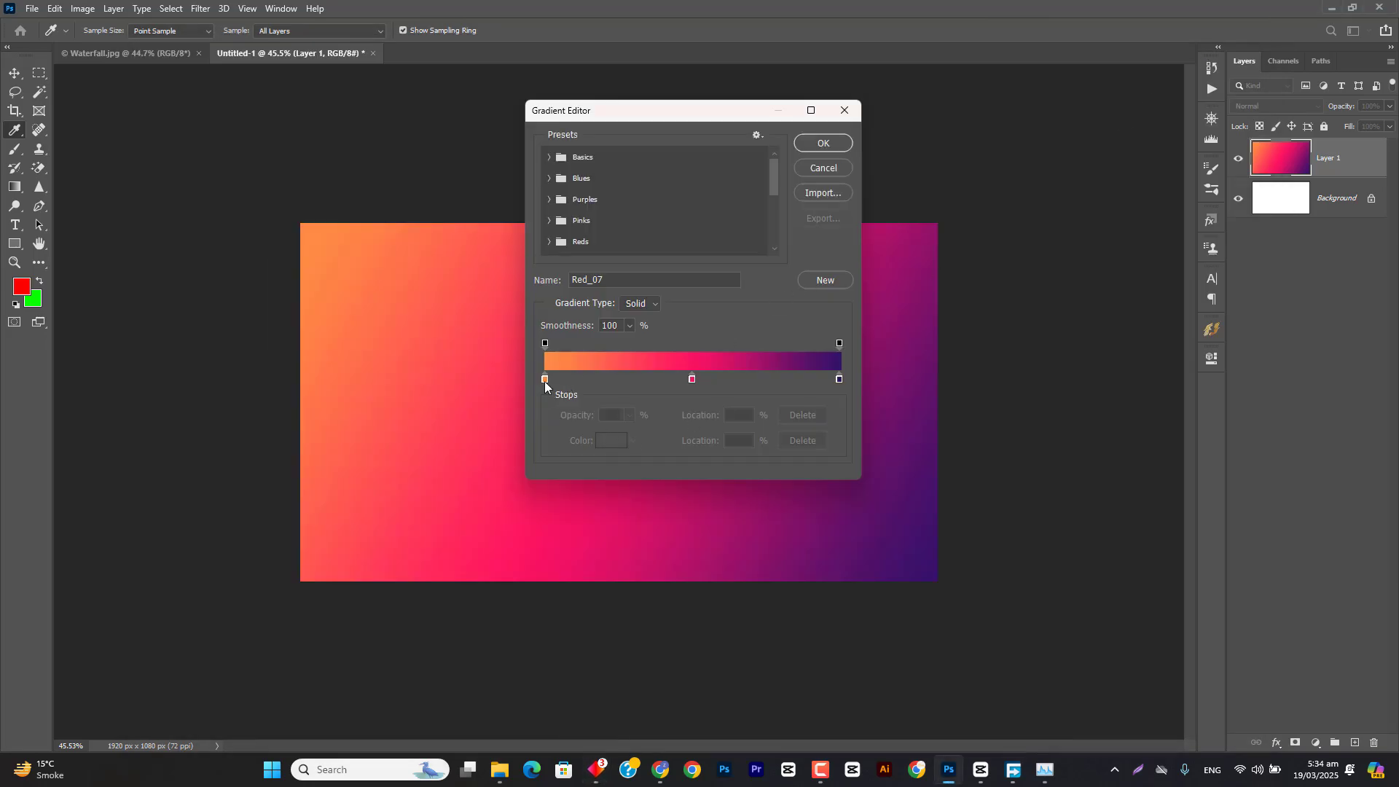
Step: Add a red color stop at 27% to the Red_07 gradient and recolor its purple end stop white
left_click(624, 379)
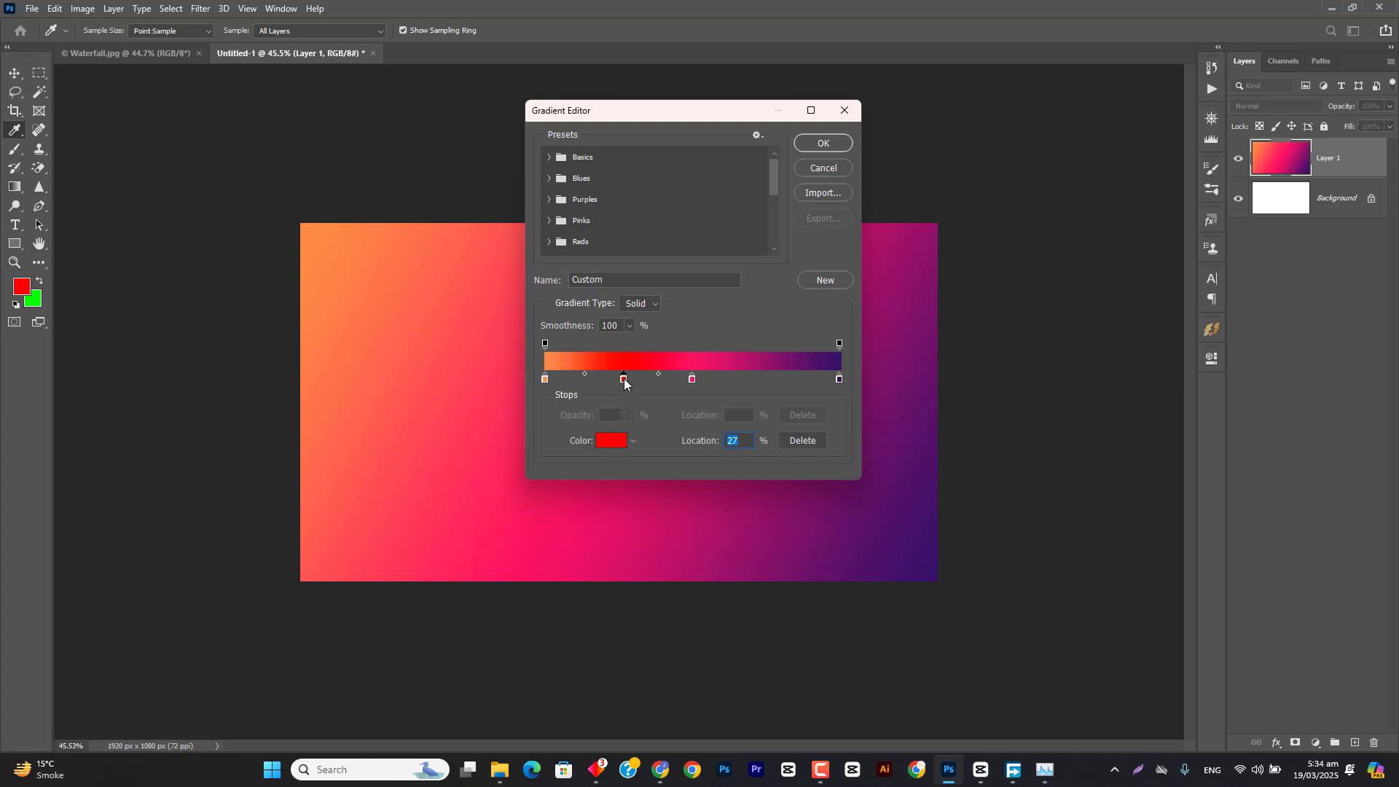
left_click(692, 380)
left_click(839, 378)
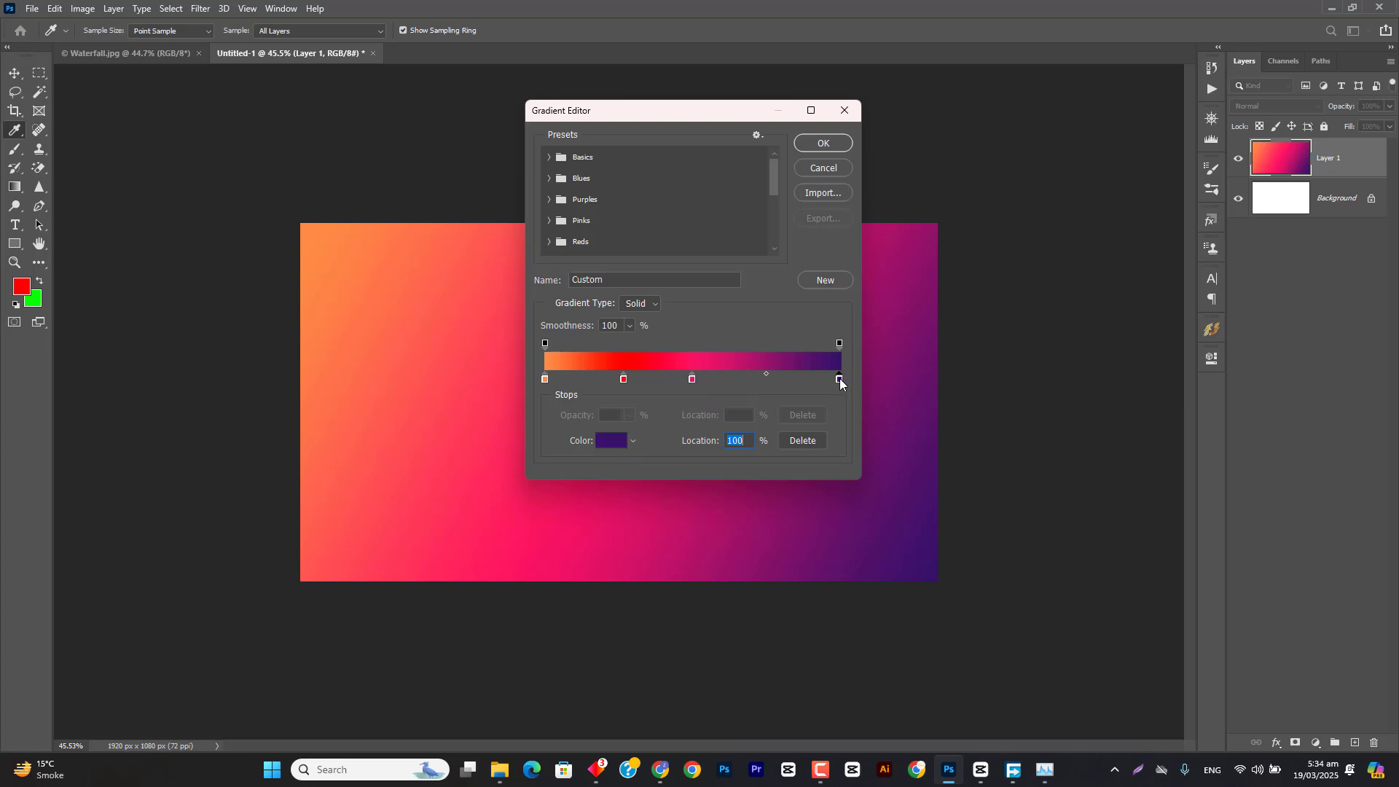
left_click(613, 448)
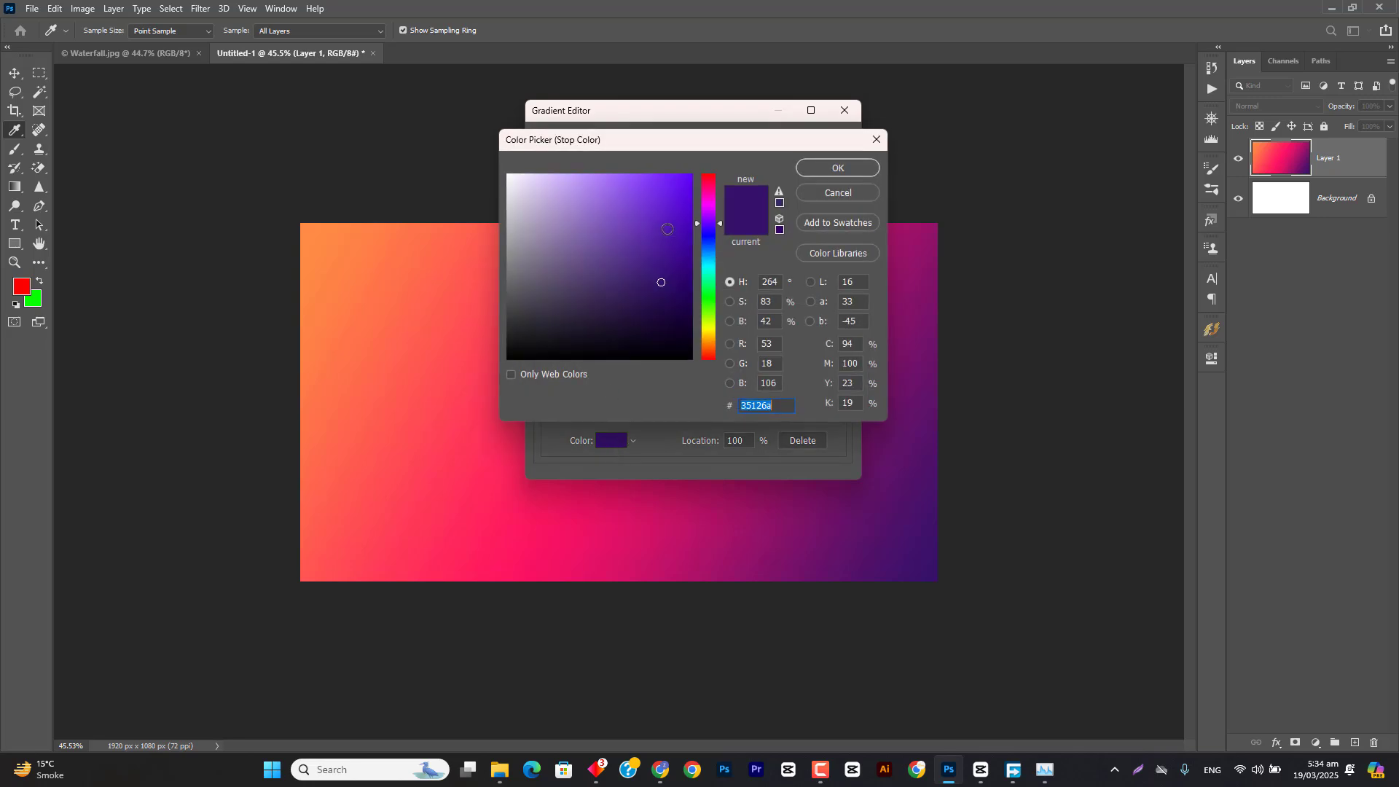
type("a893c8")
left_click(509, 179)
left_click(837, 167)
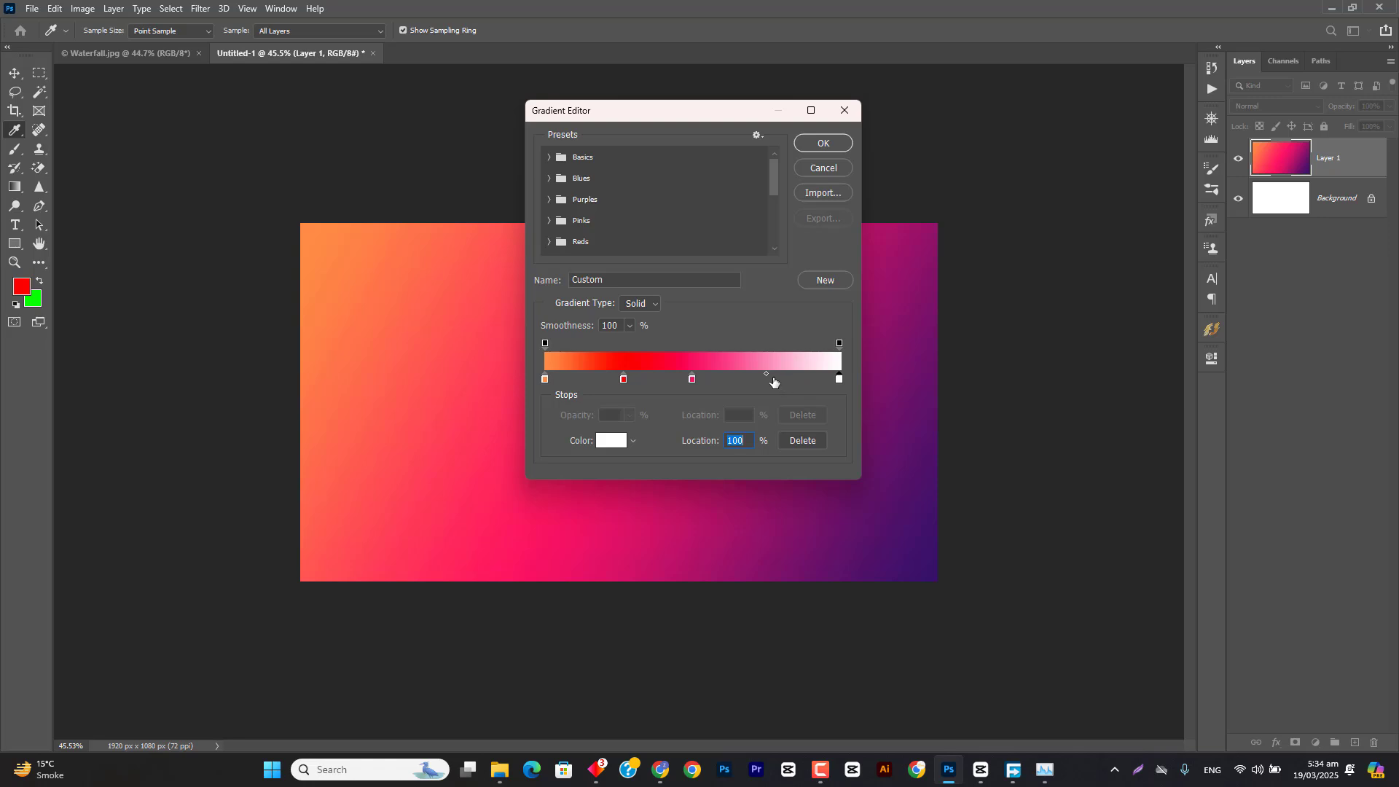
Step: Add a bright green color stop at 76%, accept the gradient, and fill Layer 1 diagonally from the upper-left to the lower-right corner
left_click(770, 380)
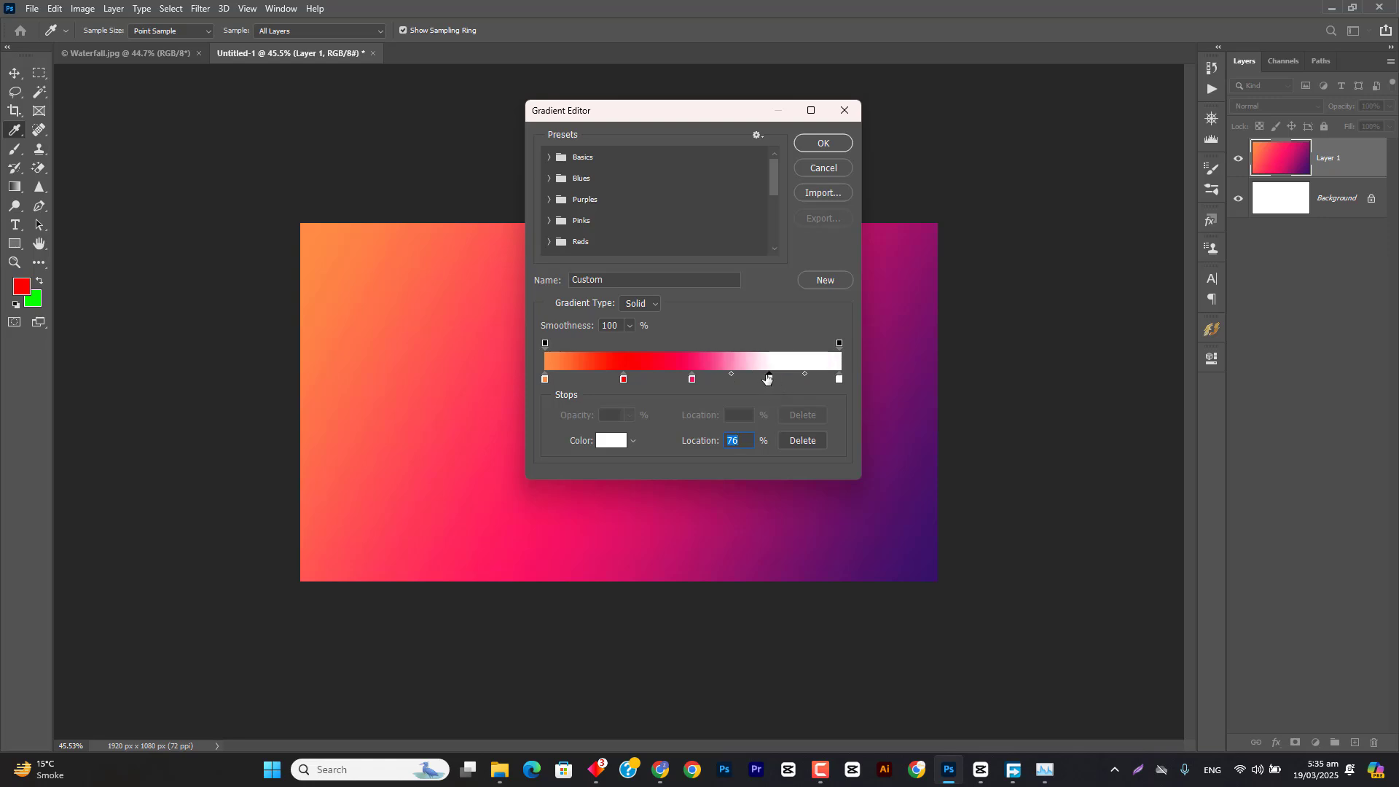
double_click(770, 380)
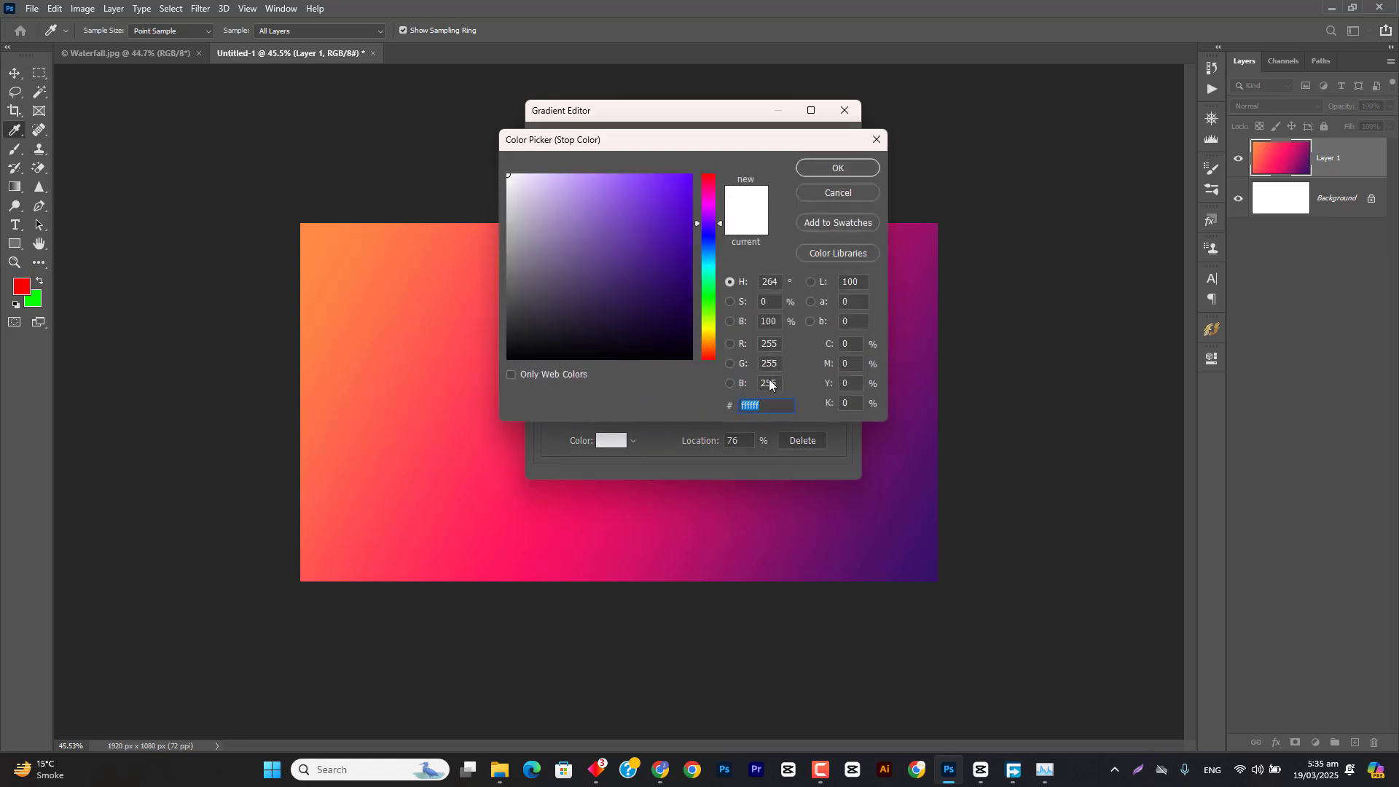
left_click_drag(712, 211, 714, 165)
left_click_drag(708, 264, 704, 298)
left_click_drag(684, 200, 705, 183)
left_click(827, 168)
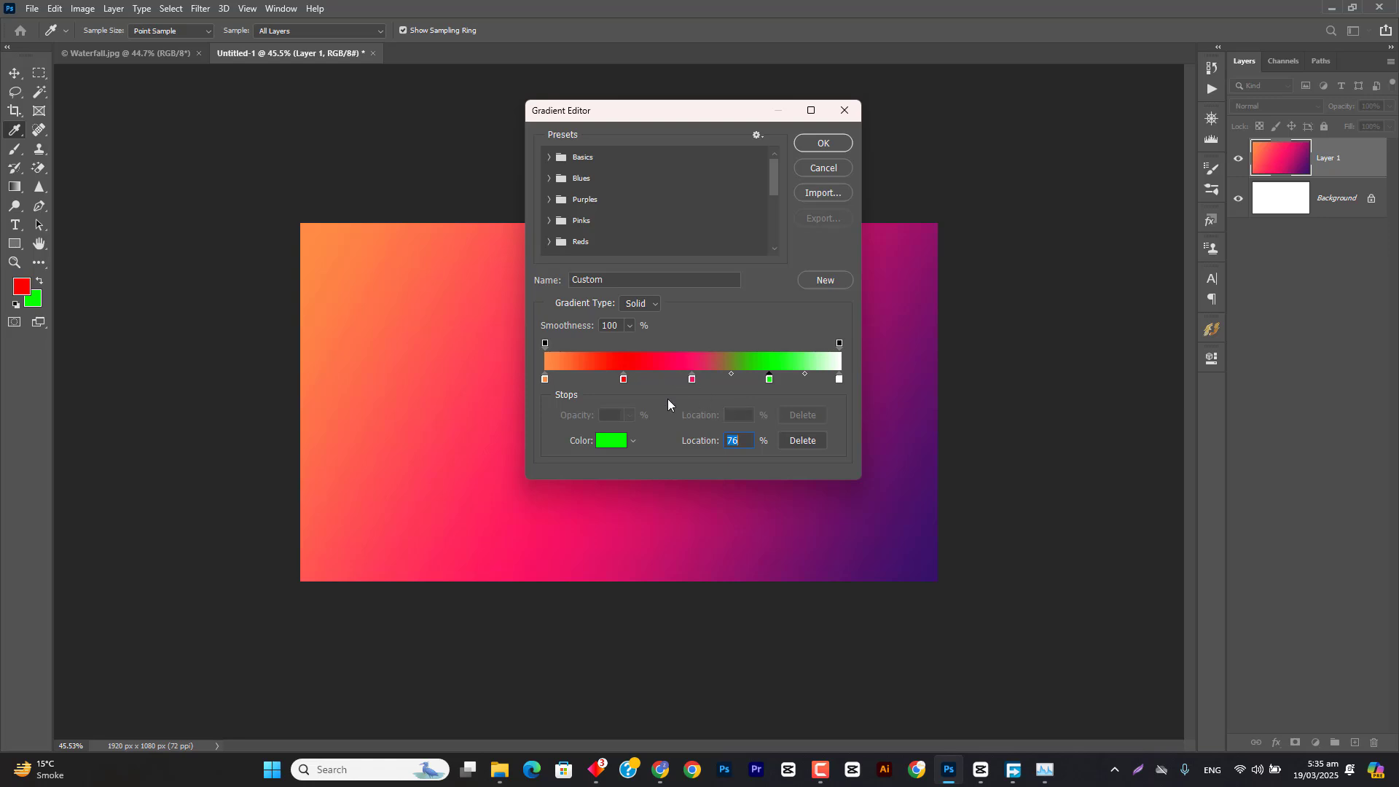
left_click(824, 143)
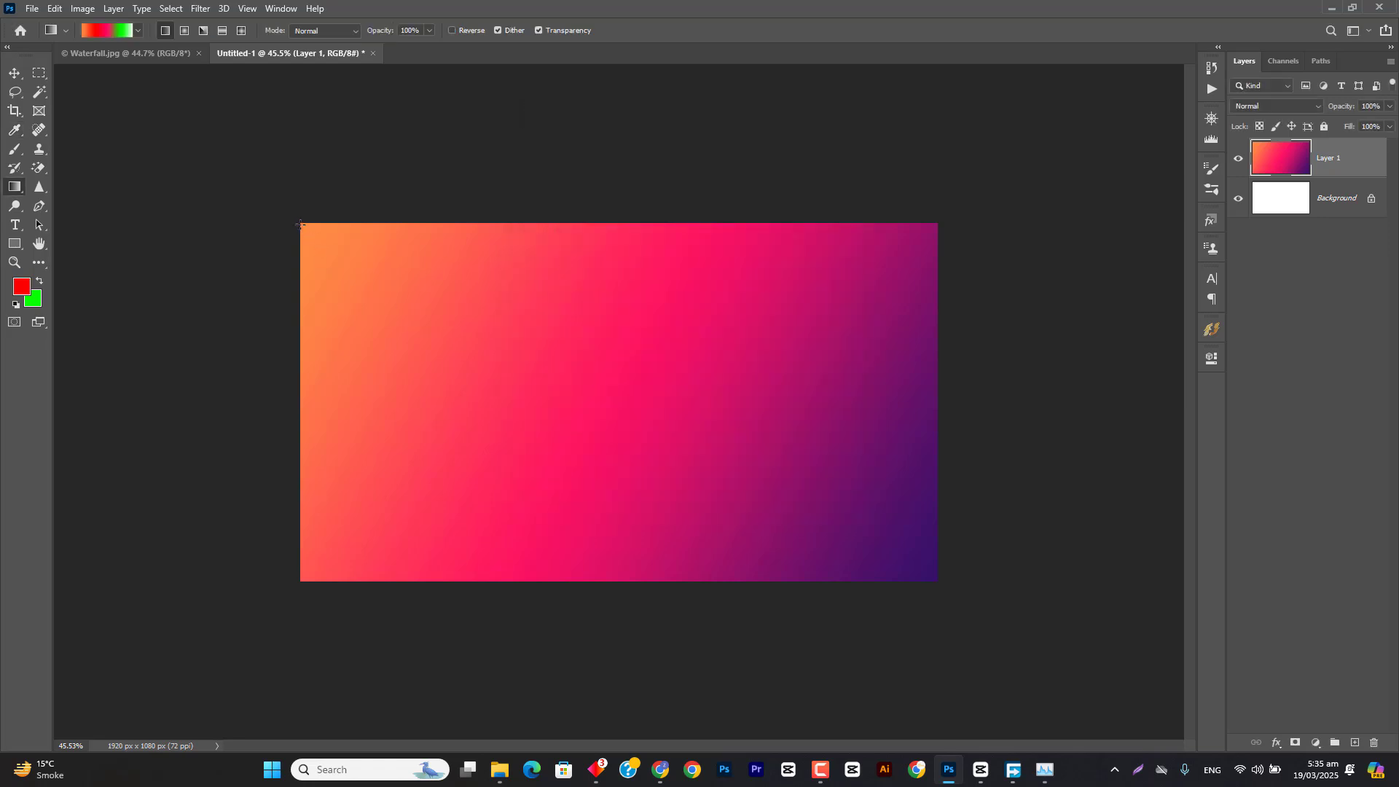
mouse_move(301, 224)
left_mouse_down()
mouse_move(790, 537)
mouse_move(936, 577)
left_mouse_up()
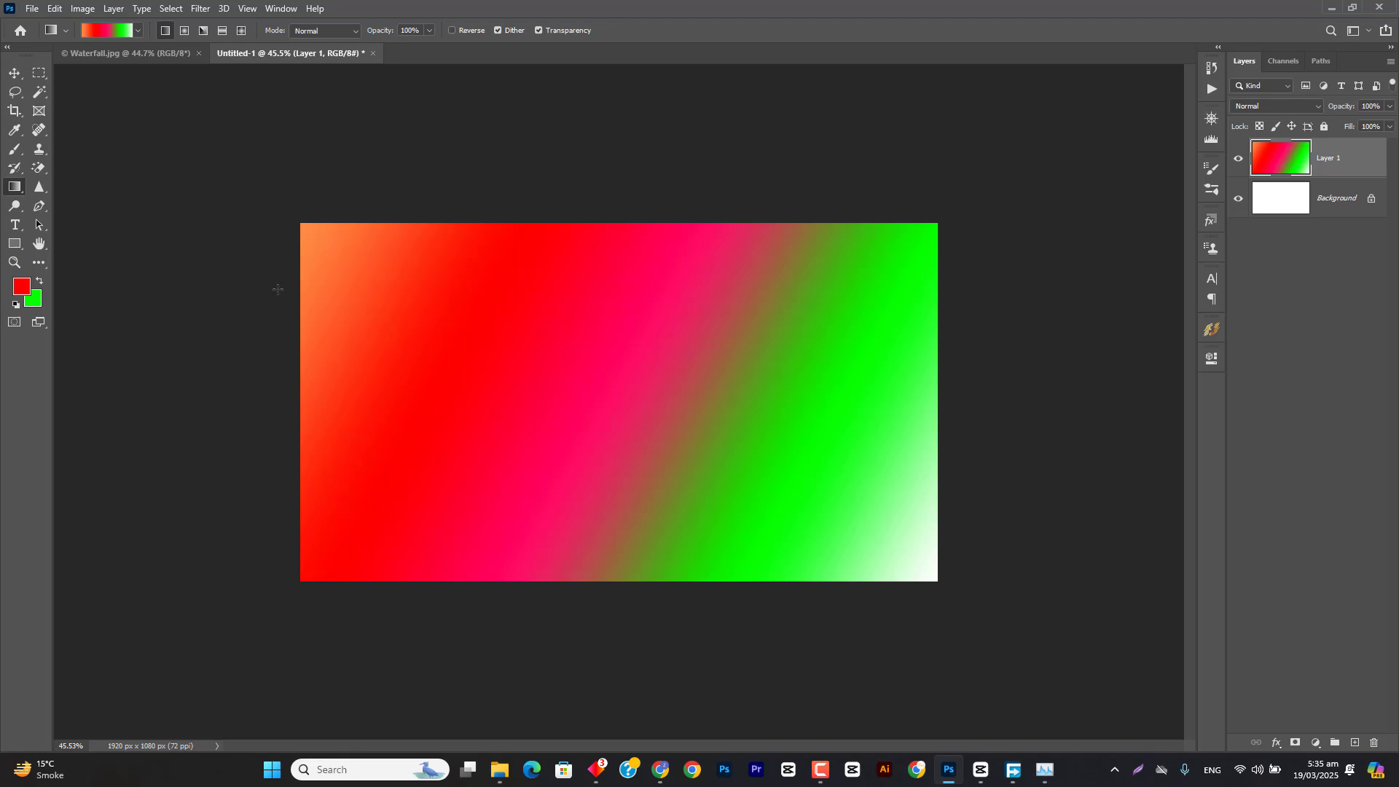
Step: Remove the gradient's orange stop, move the red stop to the start, and shift the pink and green stops toward it
left_click(115, 33)
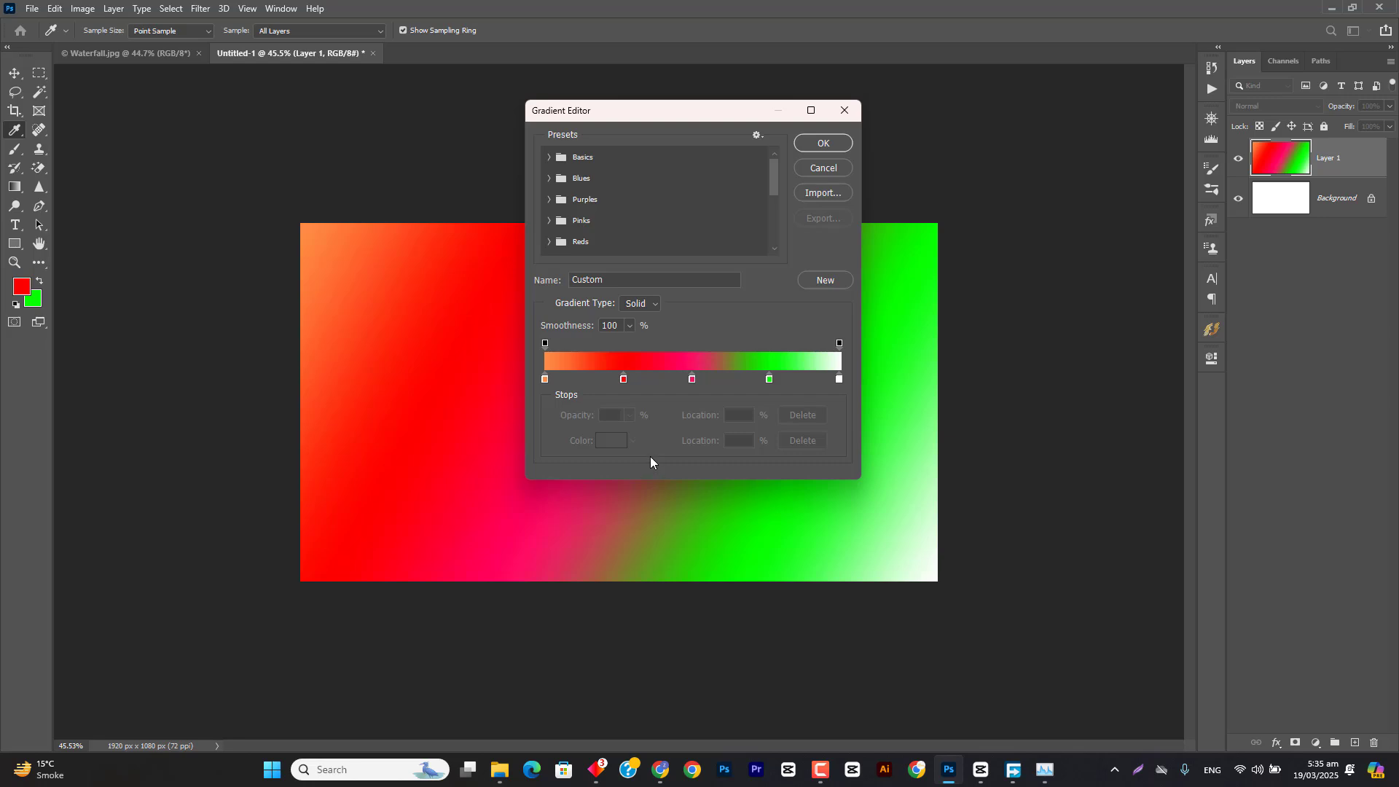
left_click_drag(545, 378, 547, 405)
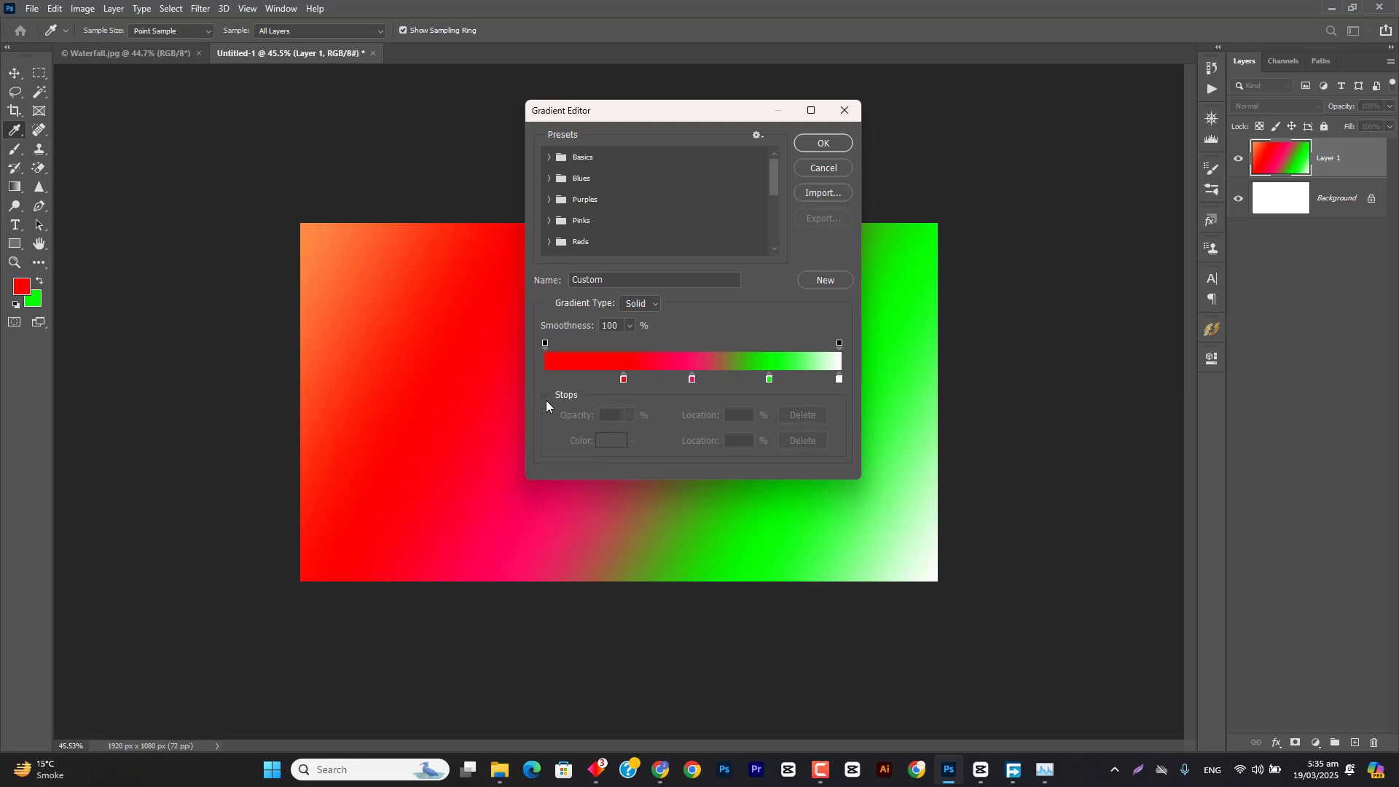
left_click_drag(622, 379, 544, 382)
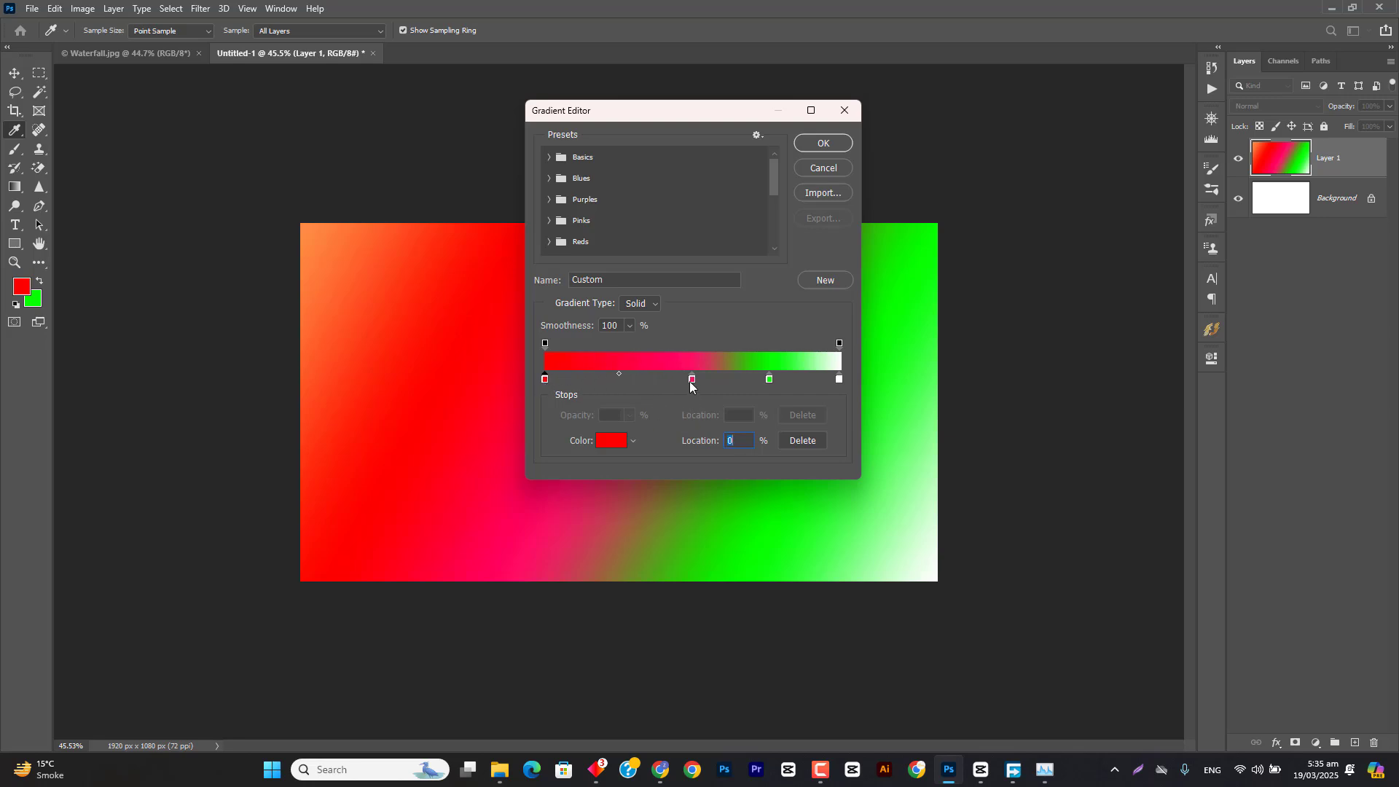
left_click_drag(689, 386, 654, 383)
left_click_drag(767, 385, 756, 384)
left_click(807, 149)
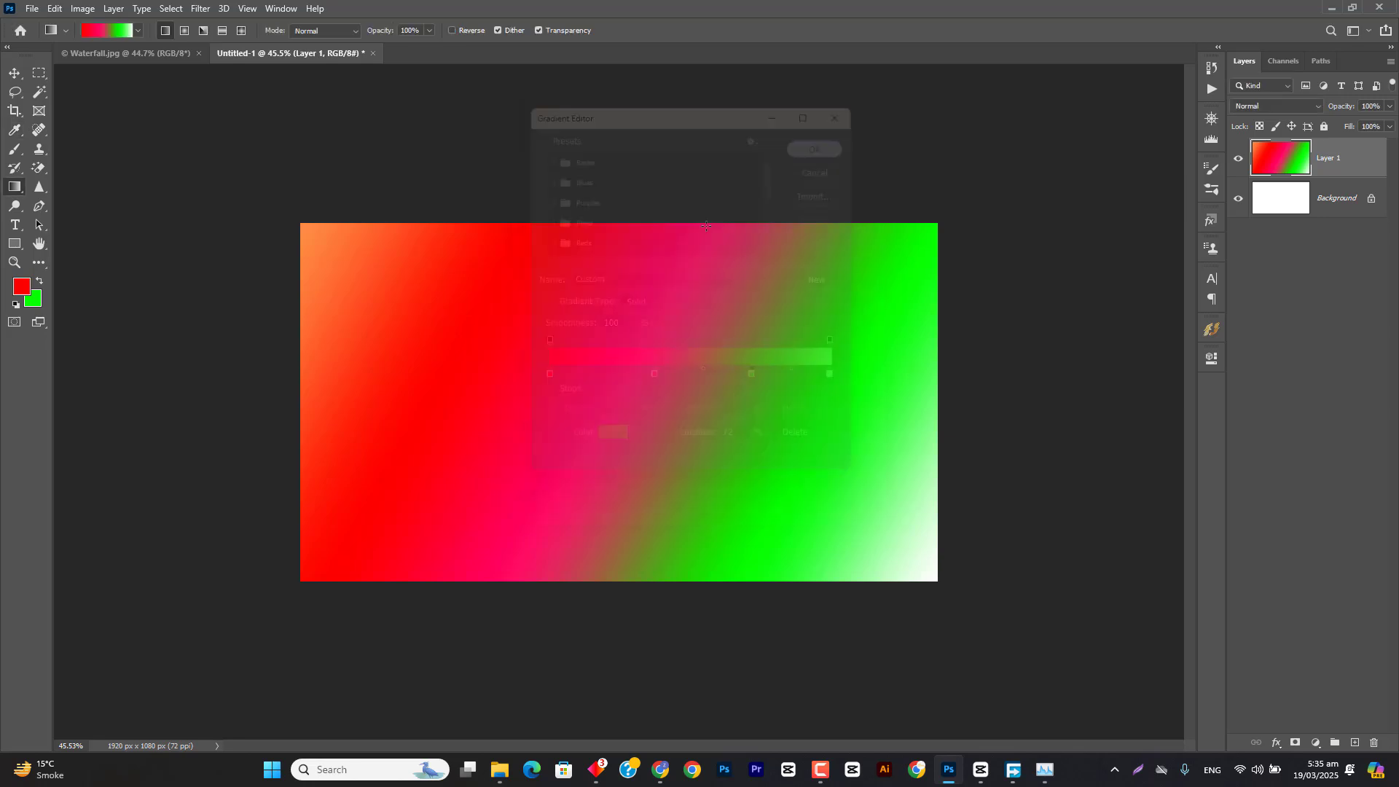
Step: Redraw the edited gradient on Layer 1 in several directions: diagonally from both upper corners, bottom to top, and finally top to bottom
left_click_drag(304, 226, 936, 583)
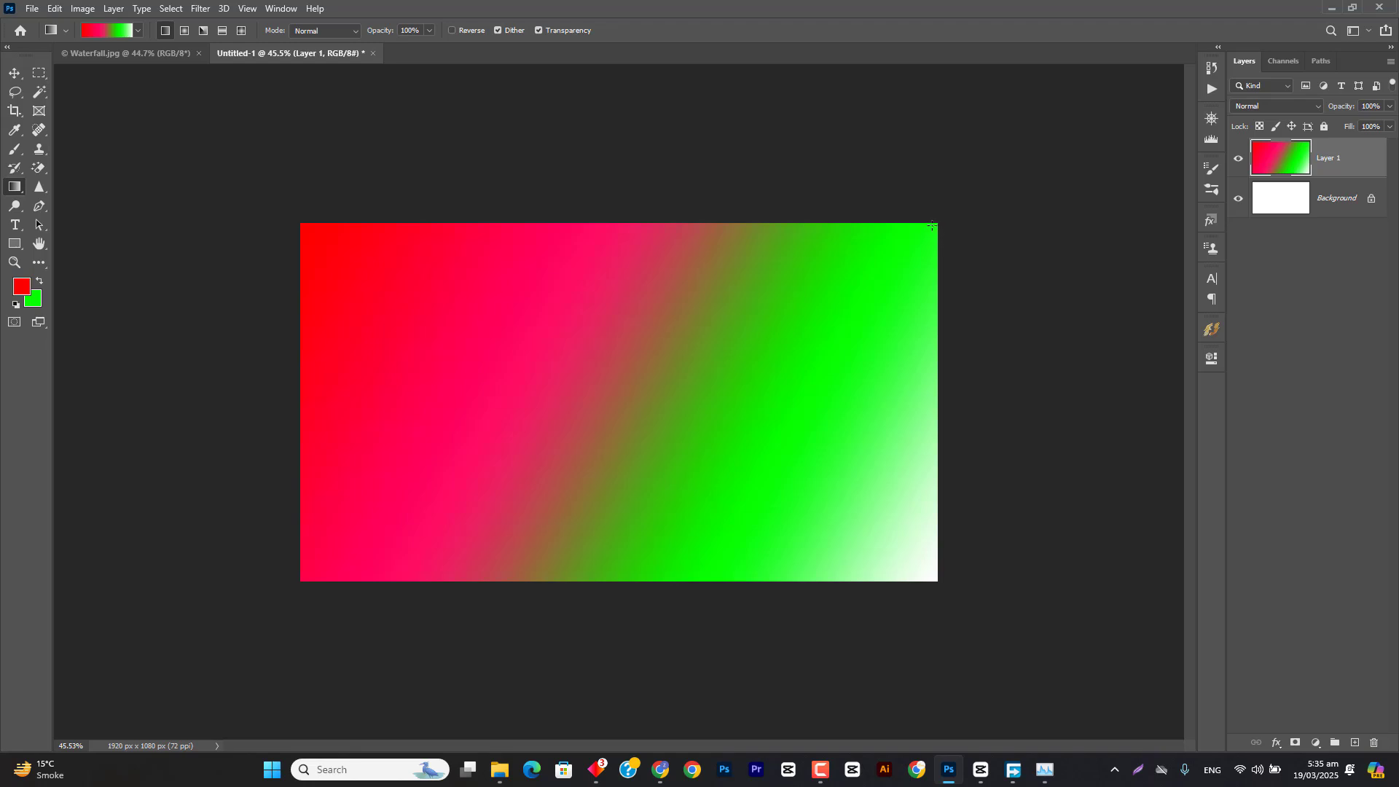
mouse_move(935, 225)
left_mouse_down()
mouse_move(306, 566)
mouse_move(220, 431)
mouse_move(211, 57)
mouse_move(82, 35)
mouse_move(496, 178)
mouse_move(937, 230)
left_mouse_up()
left_click_drag(330, 558, 303, 579)
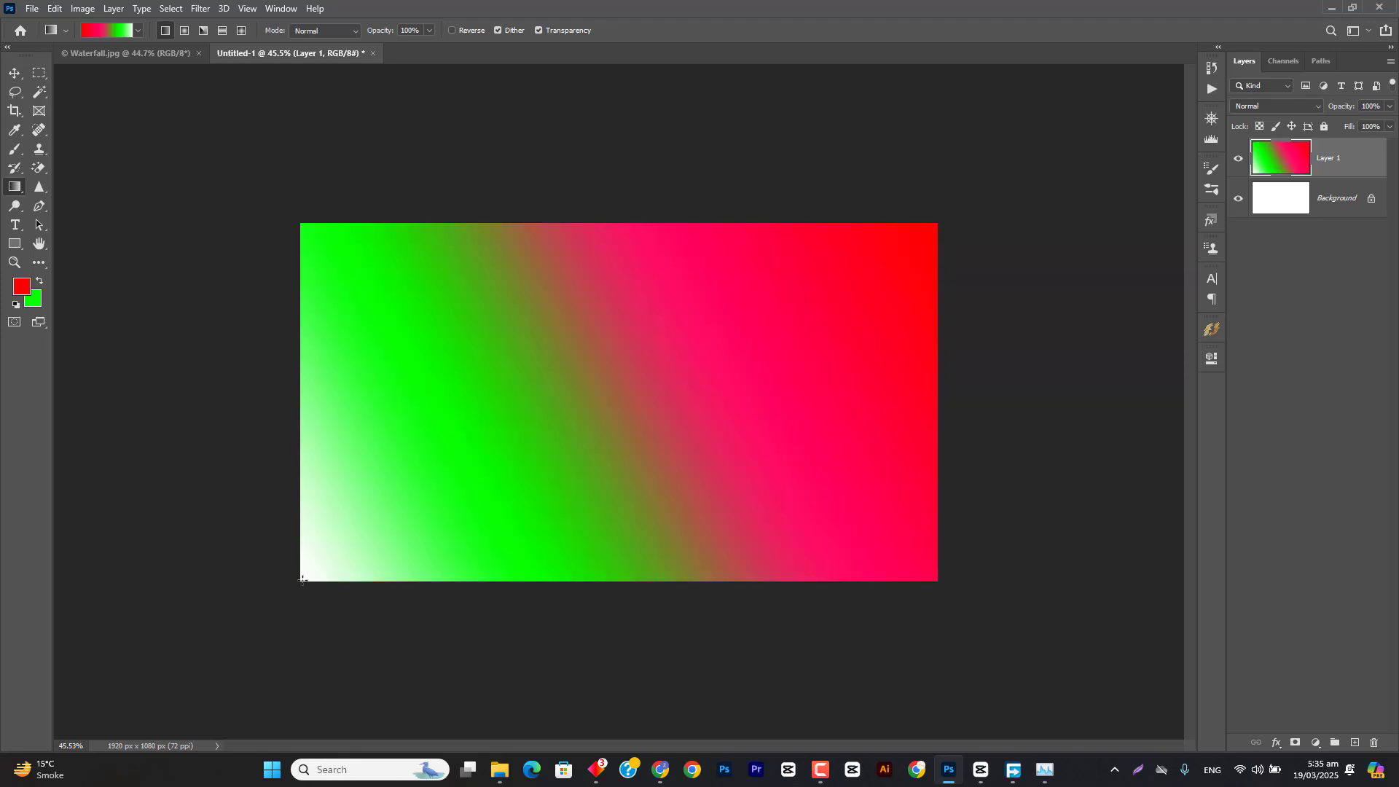
left_click_drag(598, 580, 587, 433)
left_click_drag(588, 225, 601, 586)
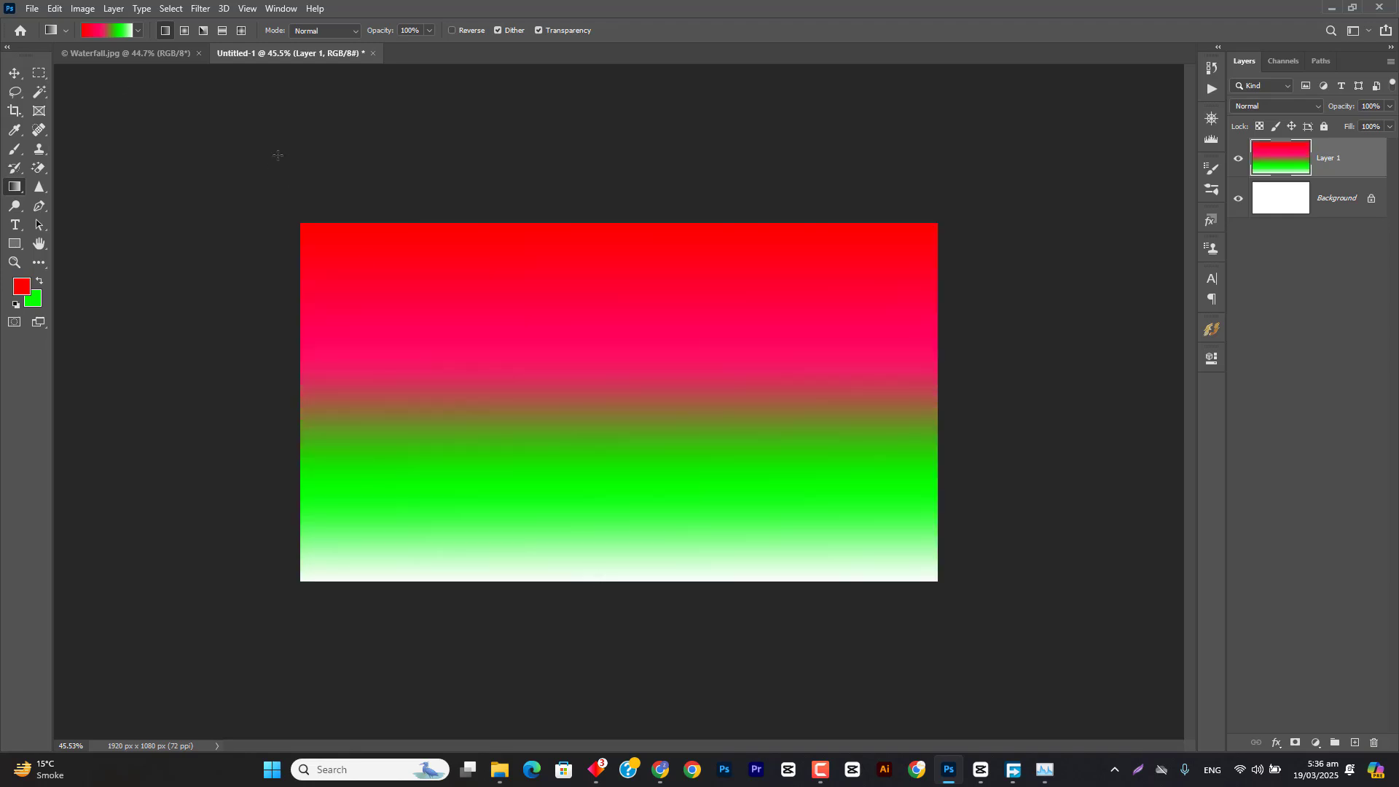
Step: Save the custom red-pink-green-white gradient as a new preset
left_click(107, 28)
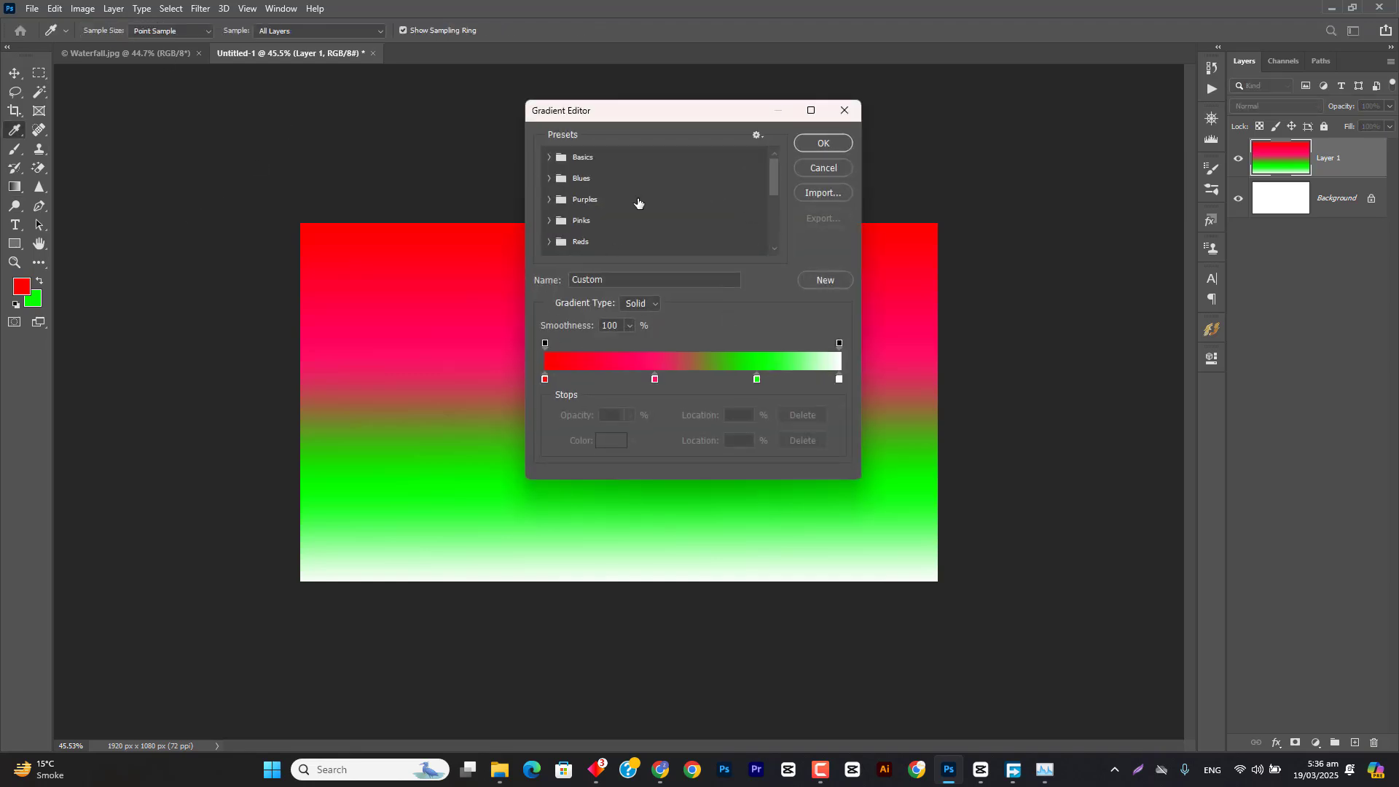
scroll(638, 204, "down", 5)
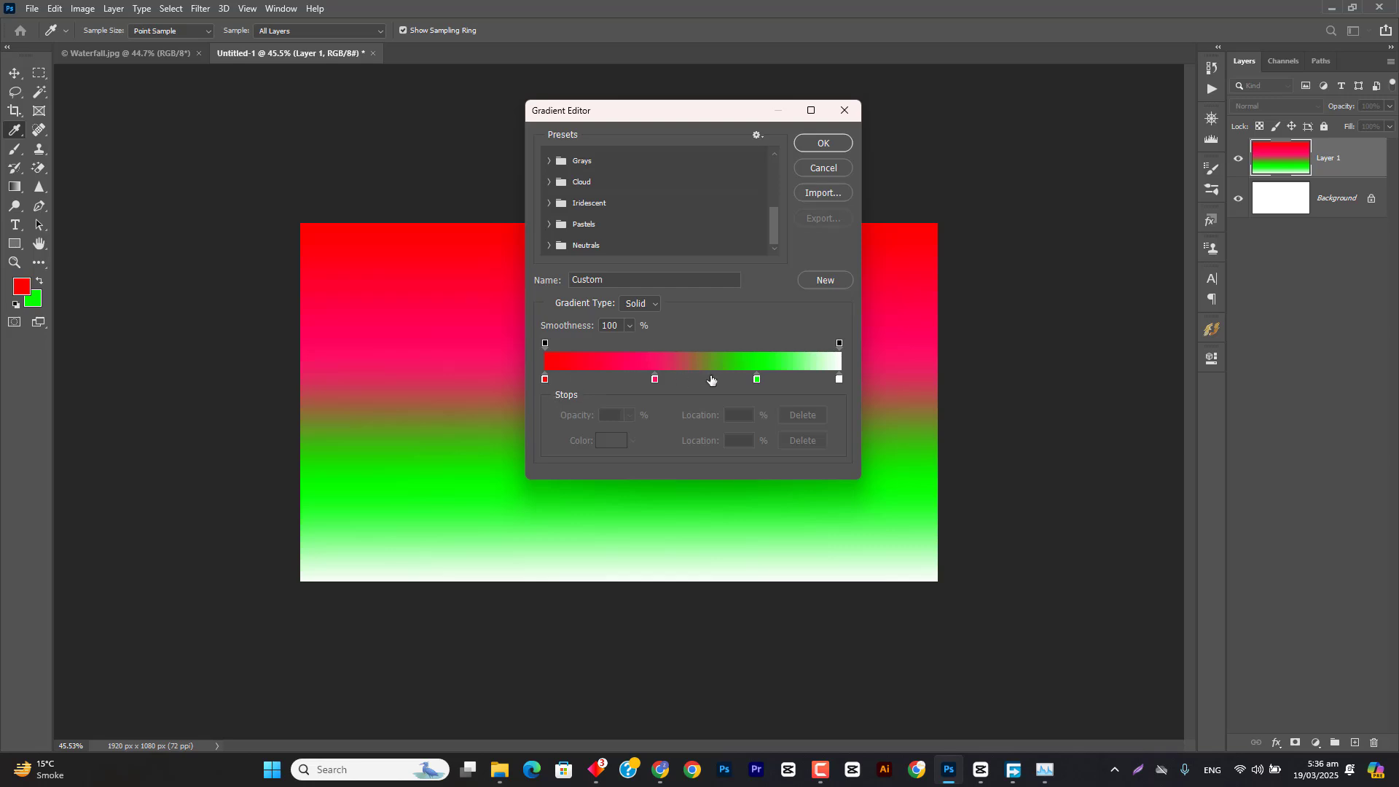
left_click(834, 280)
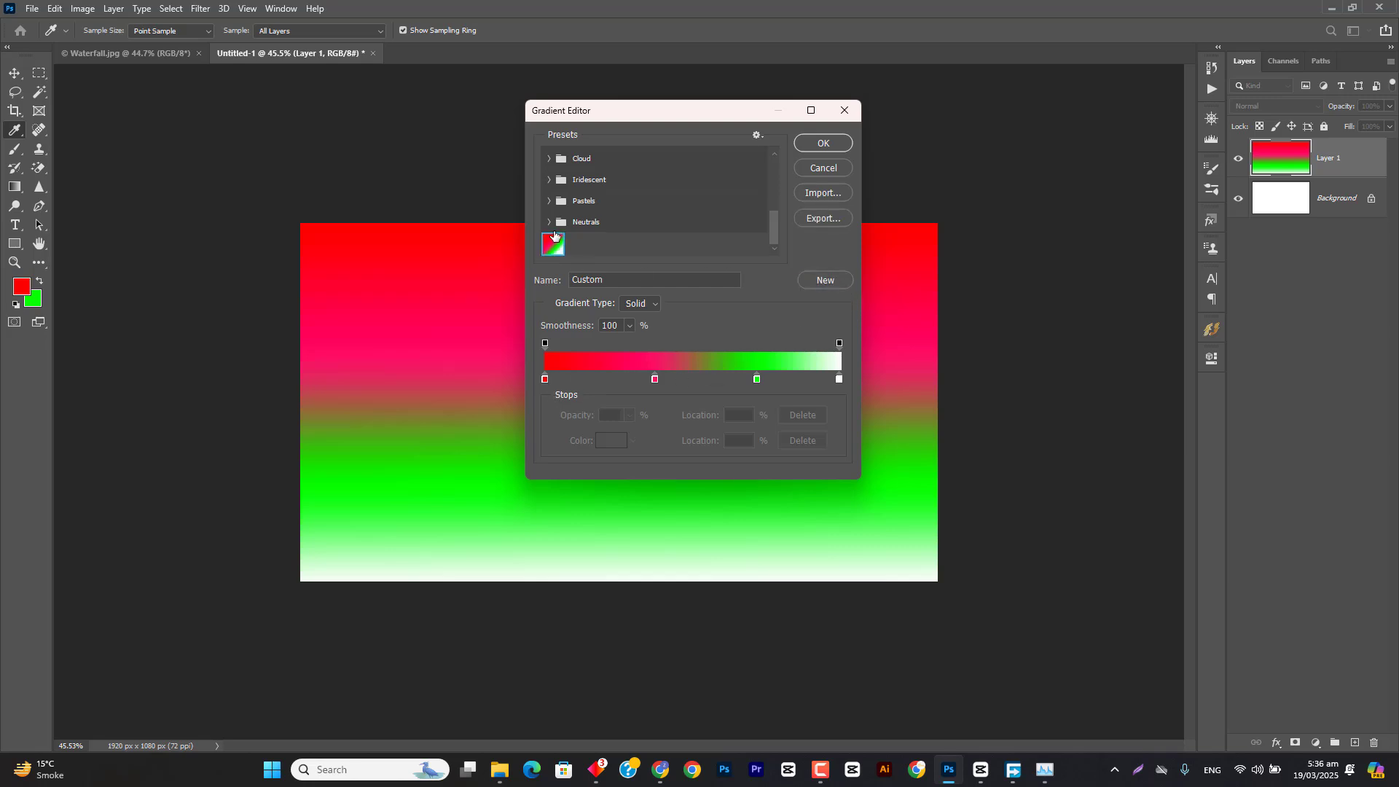
Step: Select the dark Gray_14 preset from the Grays group and apply it as the current gradient
scroll(556, 210, "up", 3)
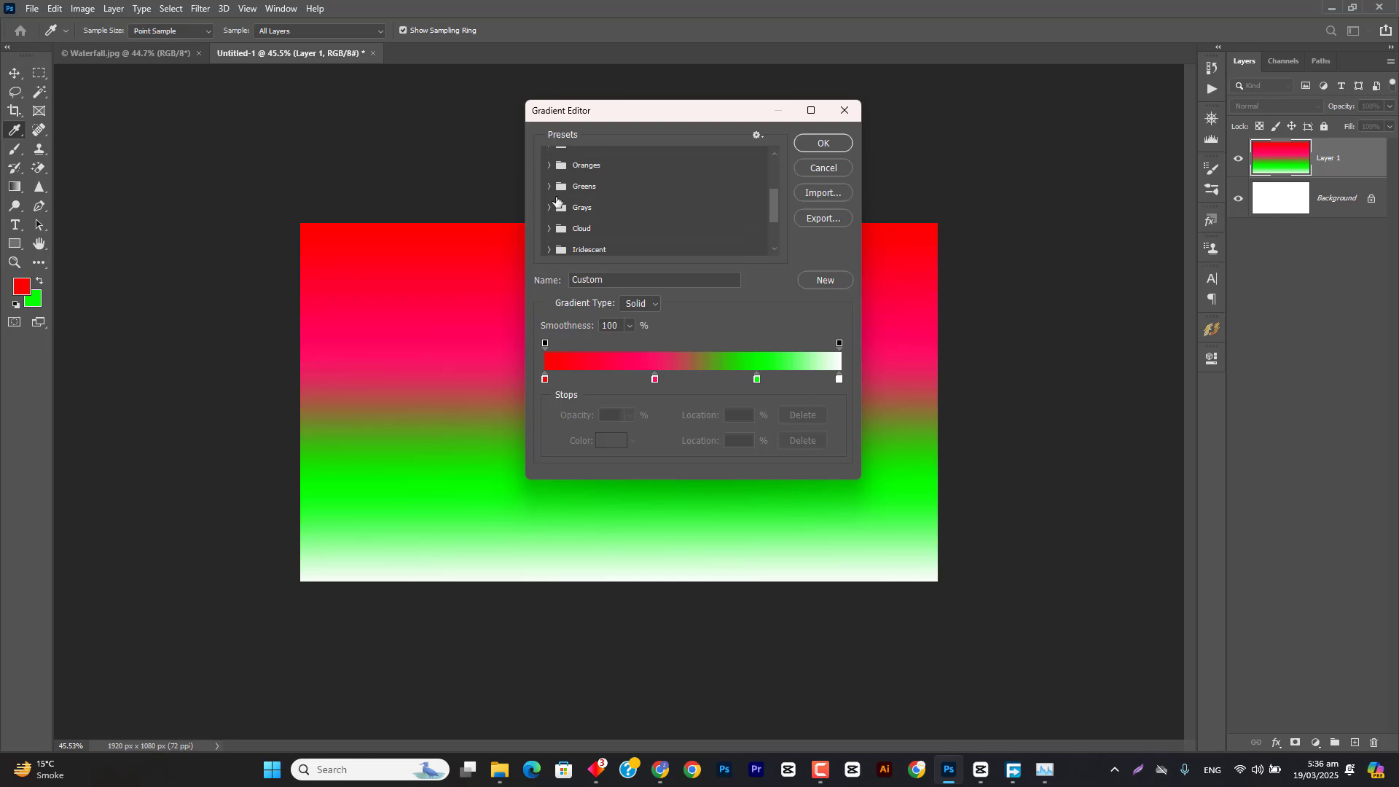
left_click(550, 208)
left_click(654, 248)
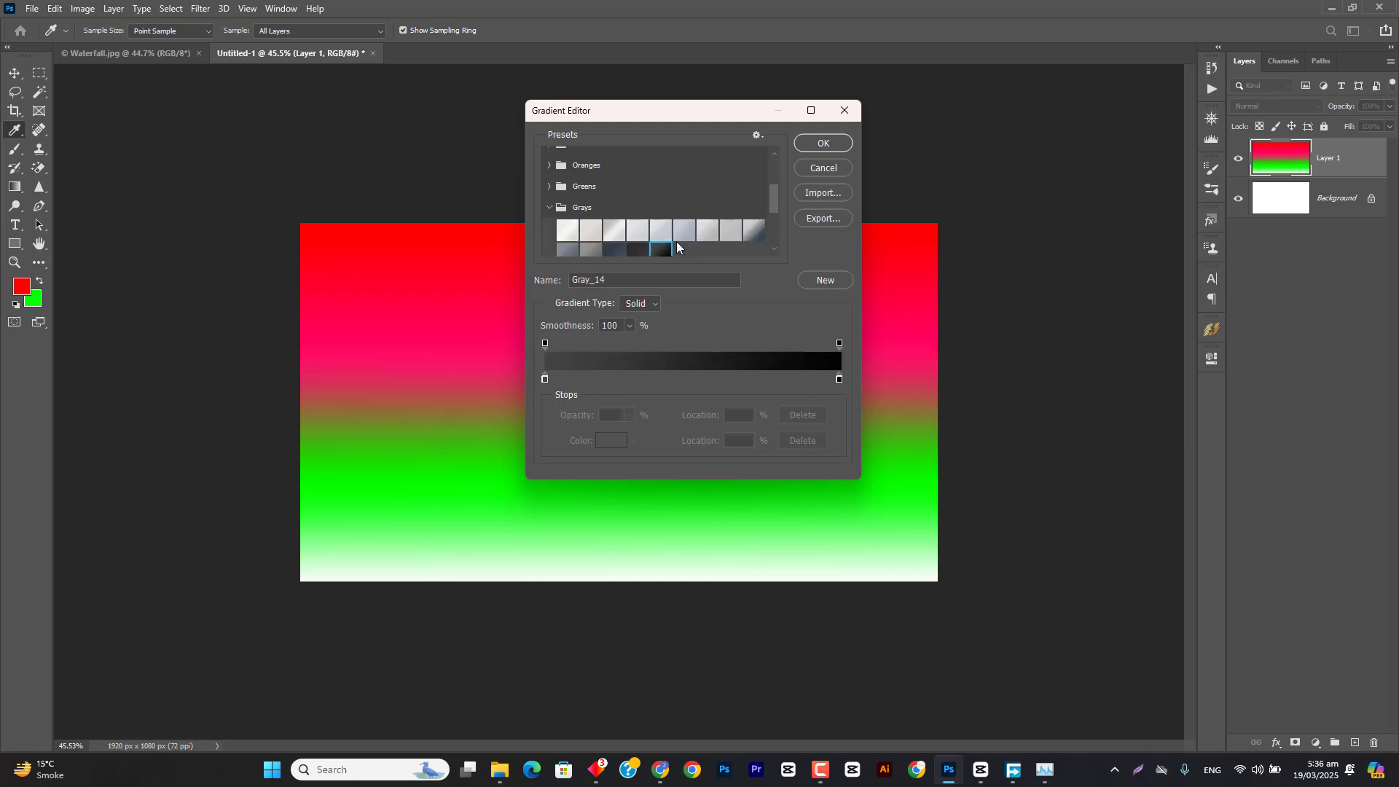
left_click(822, 143)
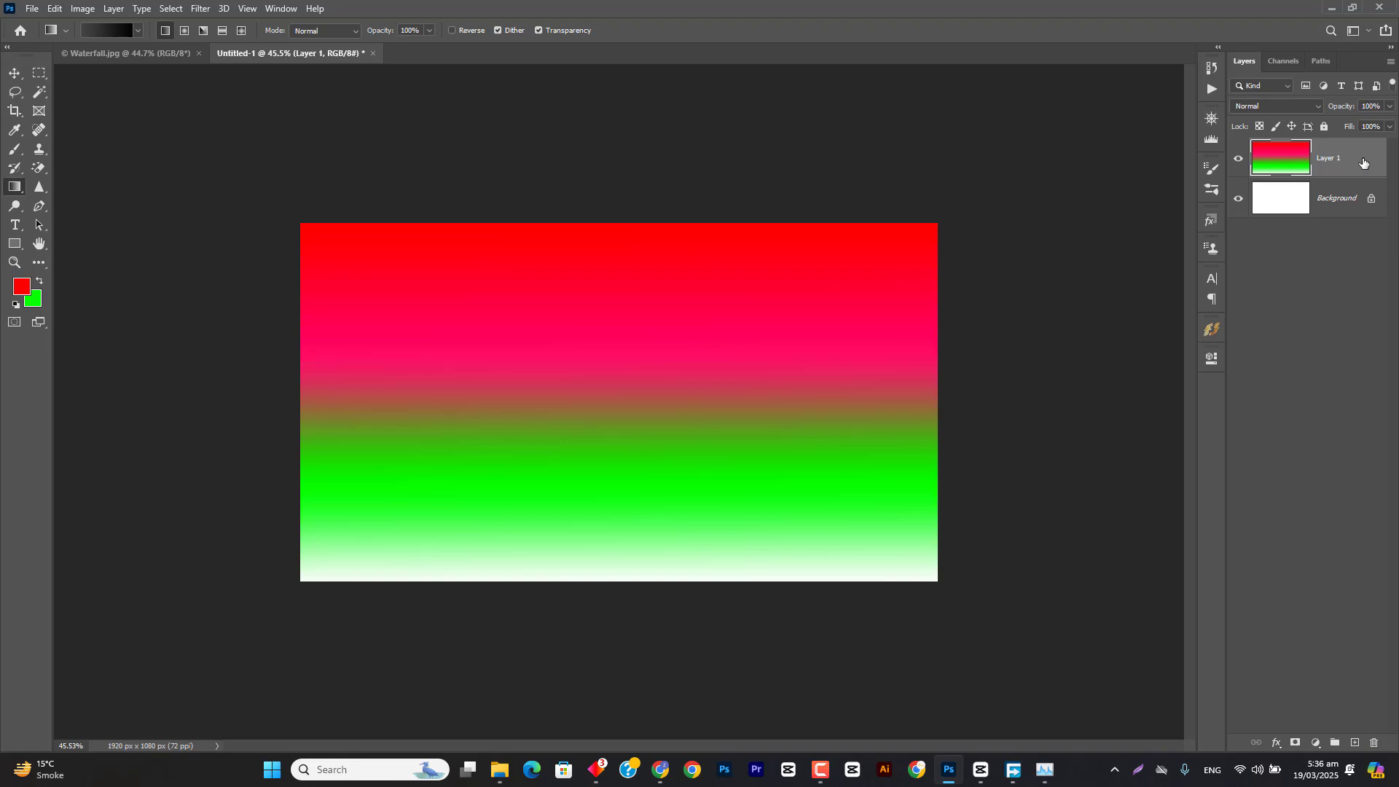
Step: Replace Layer 1 with a new layer and fill it with the dark gray gradient, drawn diagonally across the middle
key("Delete")
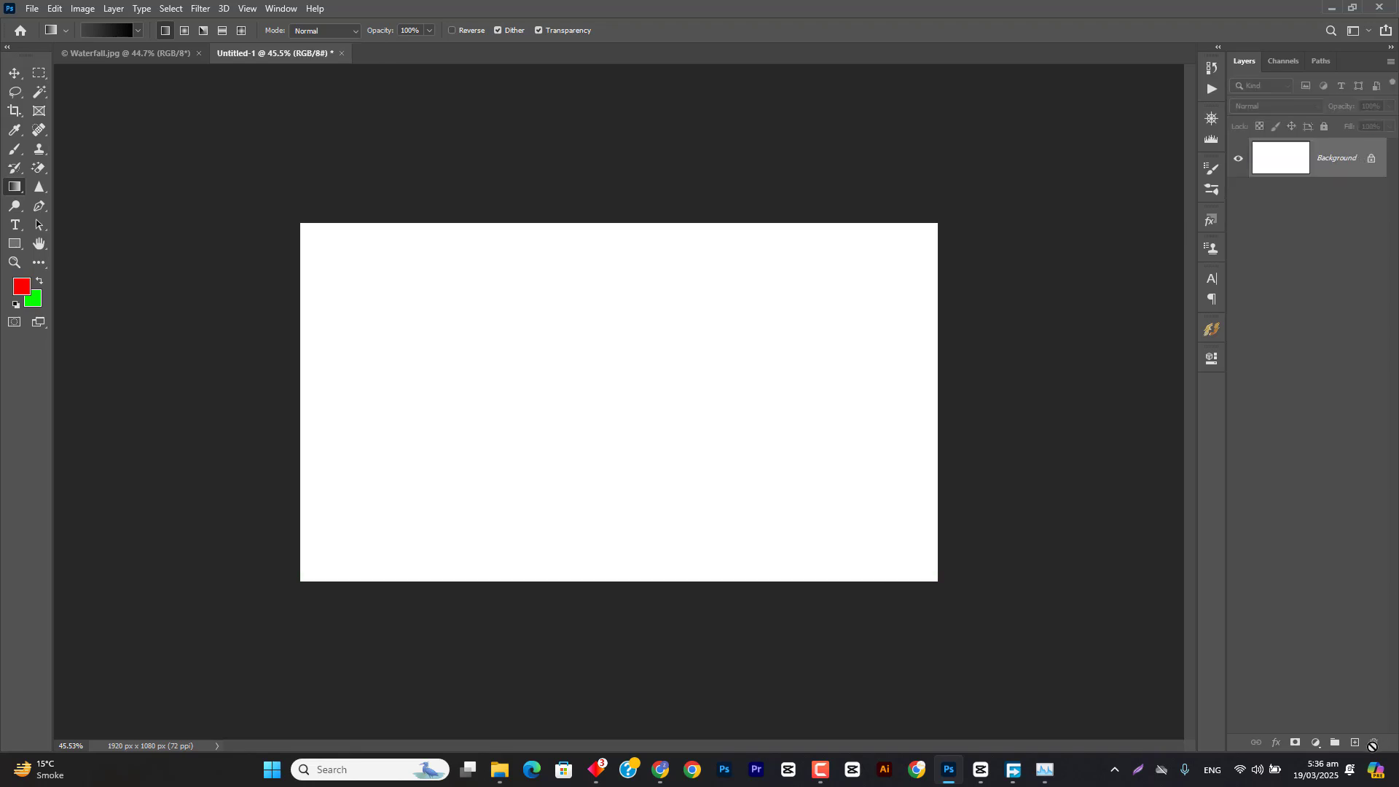
left_click(1355, 742)
left_click_drag(512, 281, 804, 488)
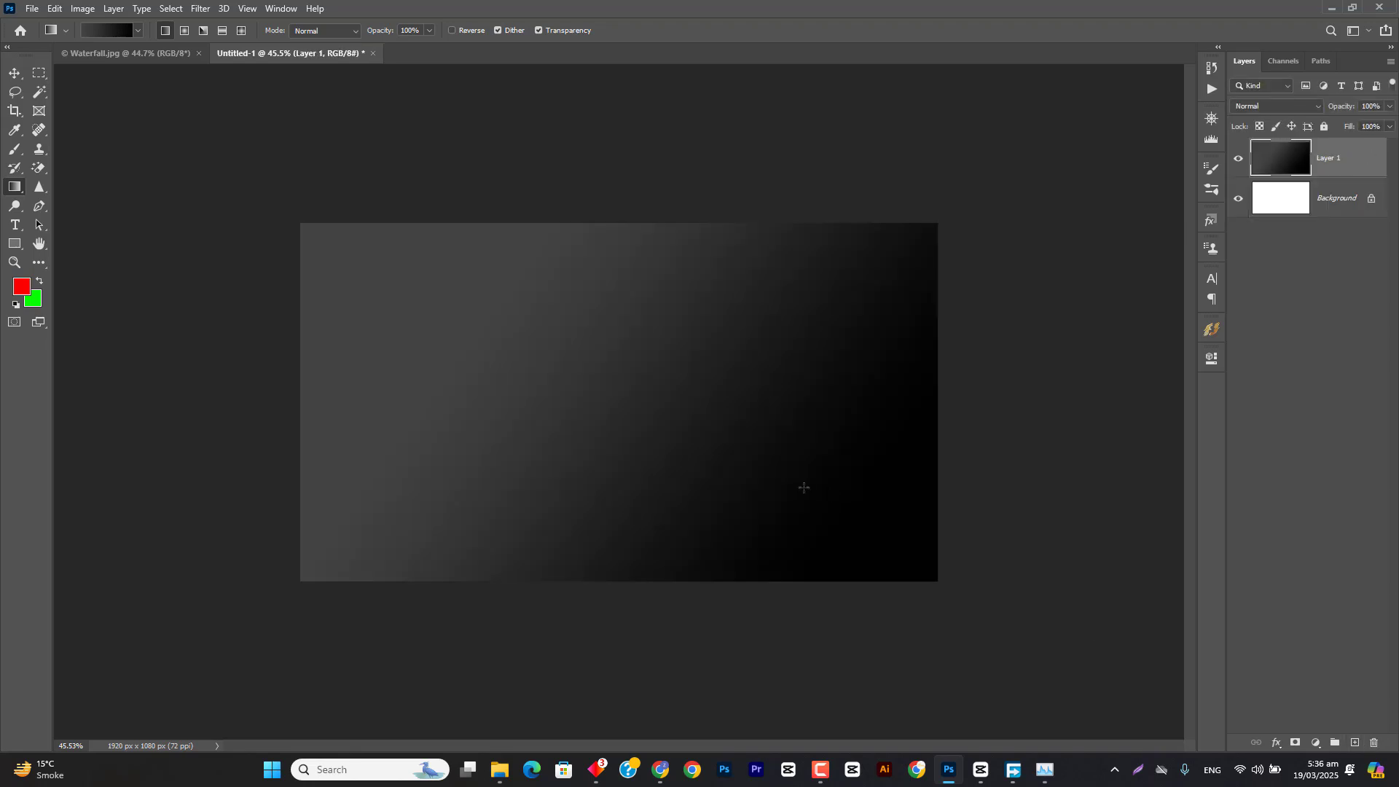
Step: Choose the saved custom red-pink-green-white preset and fill Layer 1 diagonally from the upper-left to the lower-right corner
left_click(120, 33)
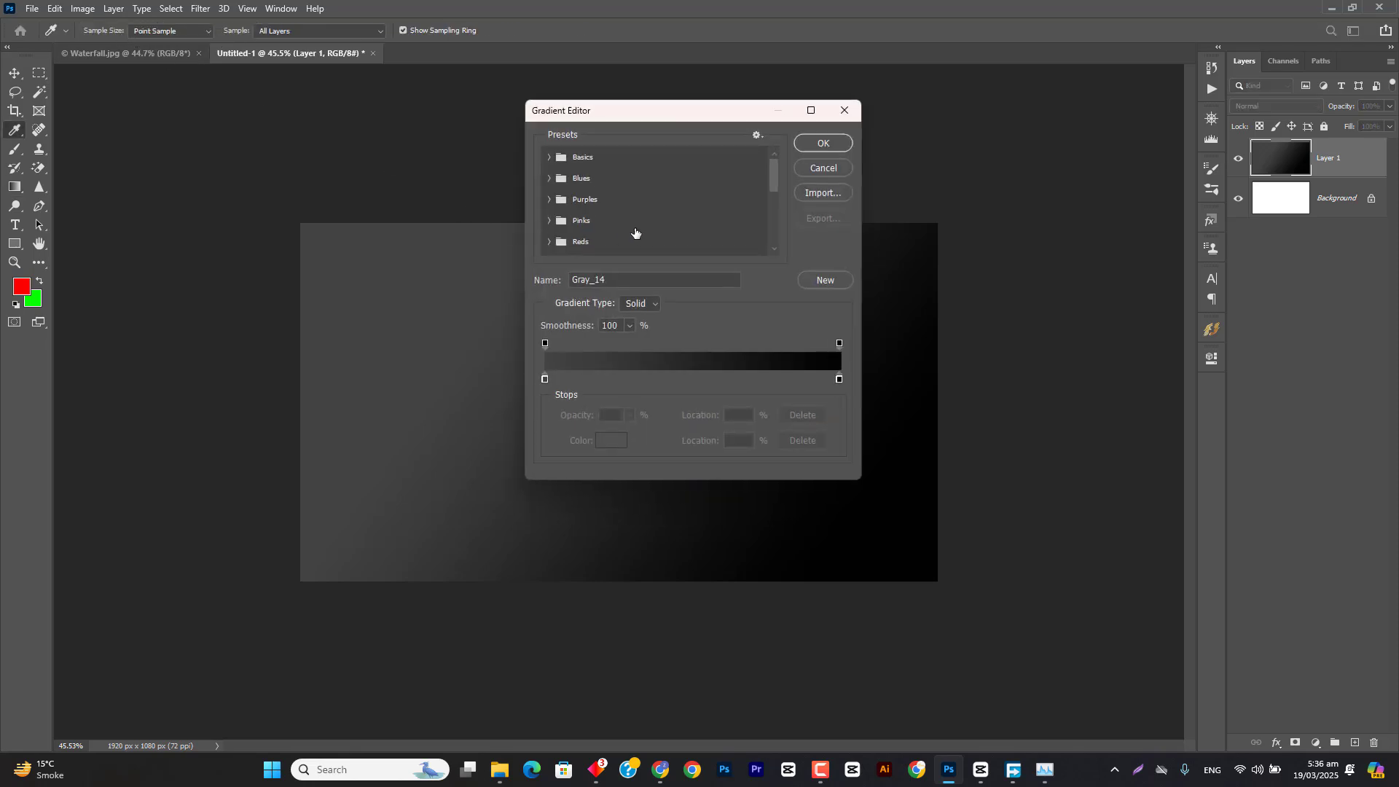
left_click_drag(771, 178, 775, 247)
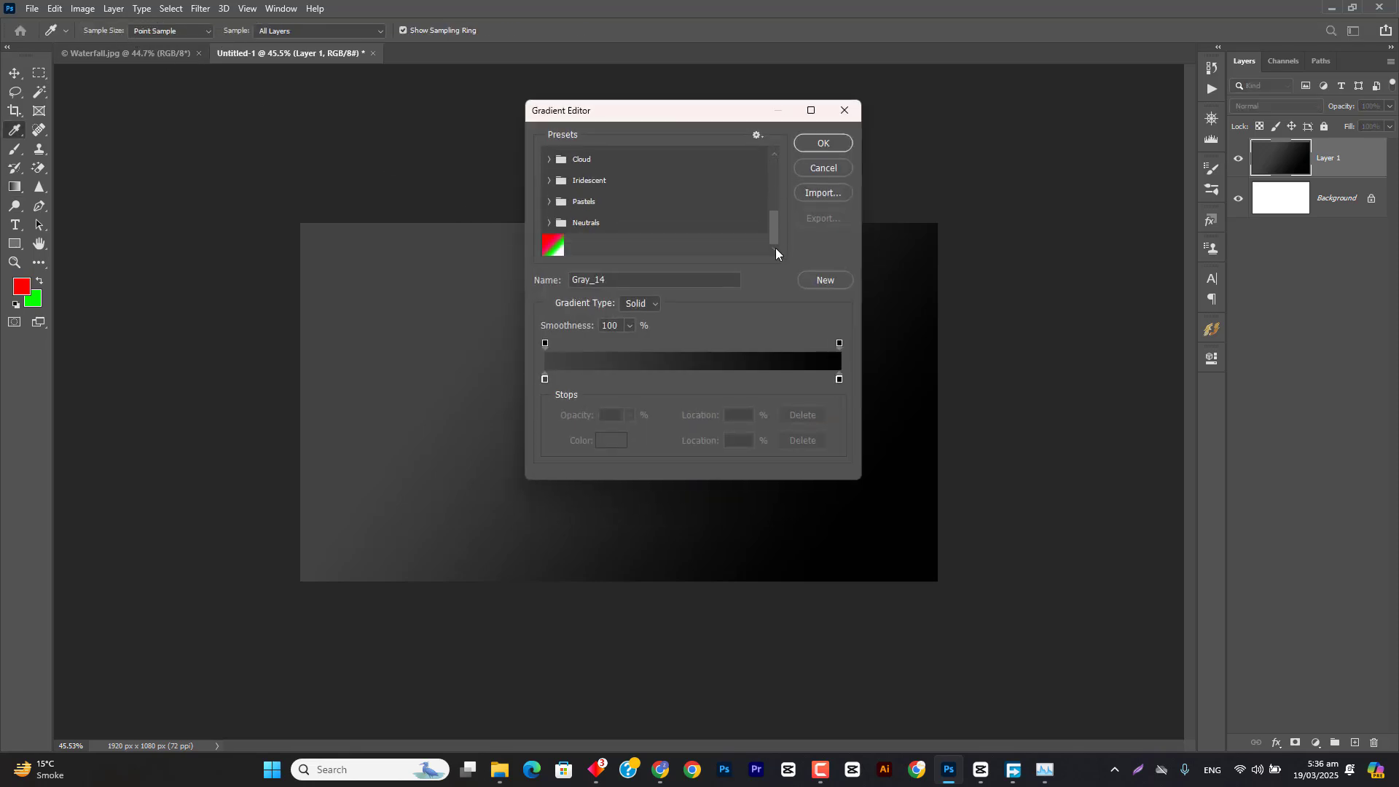
left_click(553, 244)
left_click(822, 143)
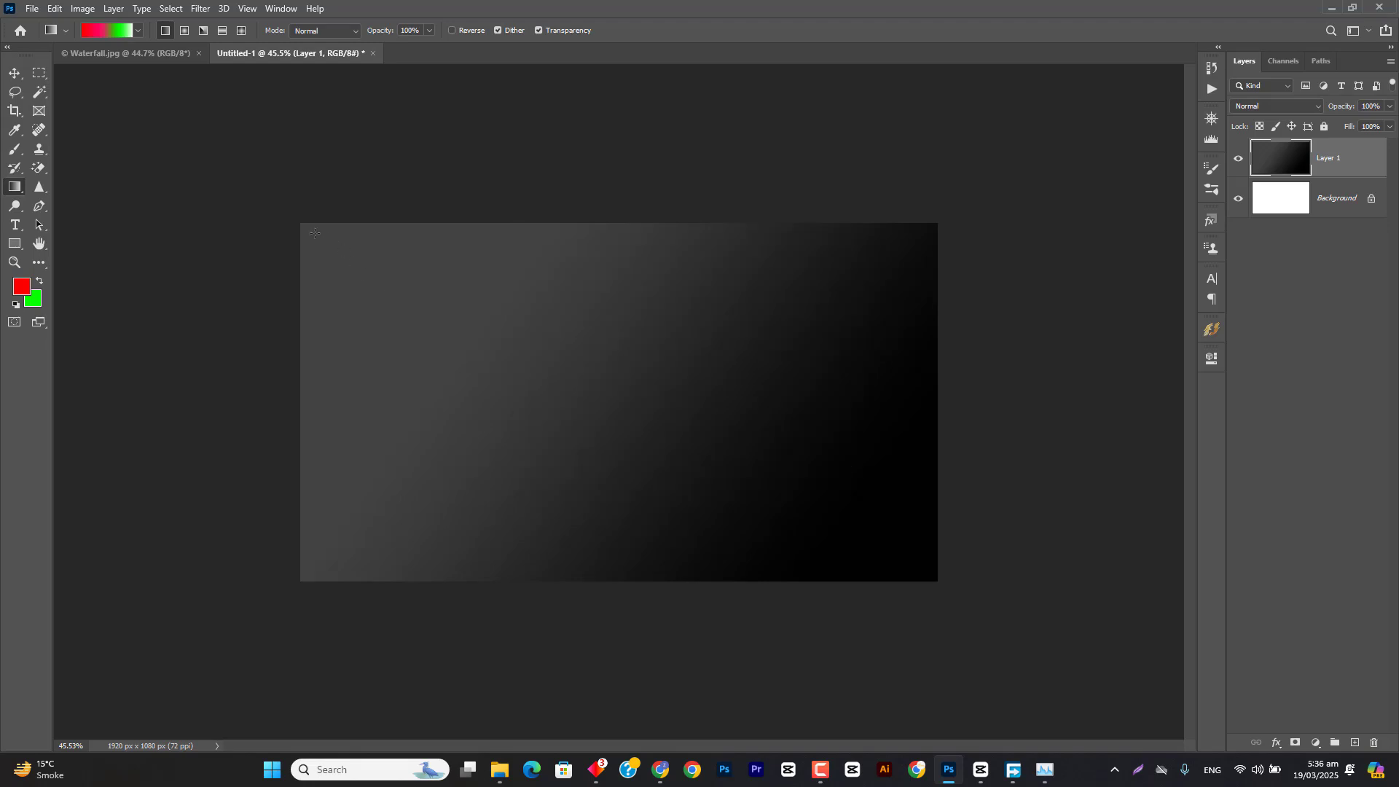
left_click_drag(304, 226, 933, 573)
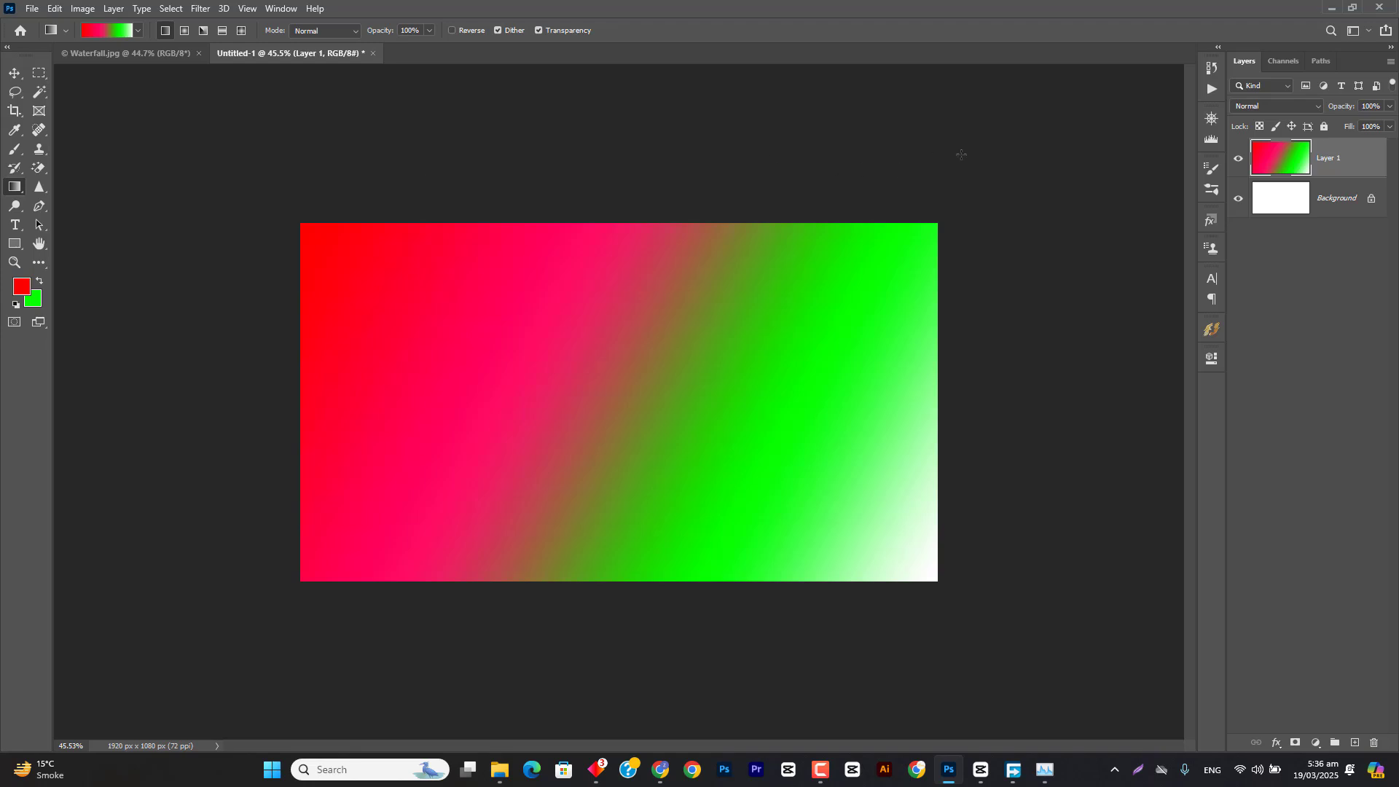
Step: Delete the gradient-filled Layer 1 and add a new empty layer
key("Delete")
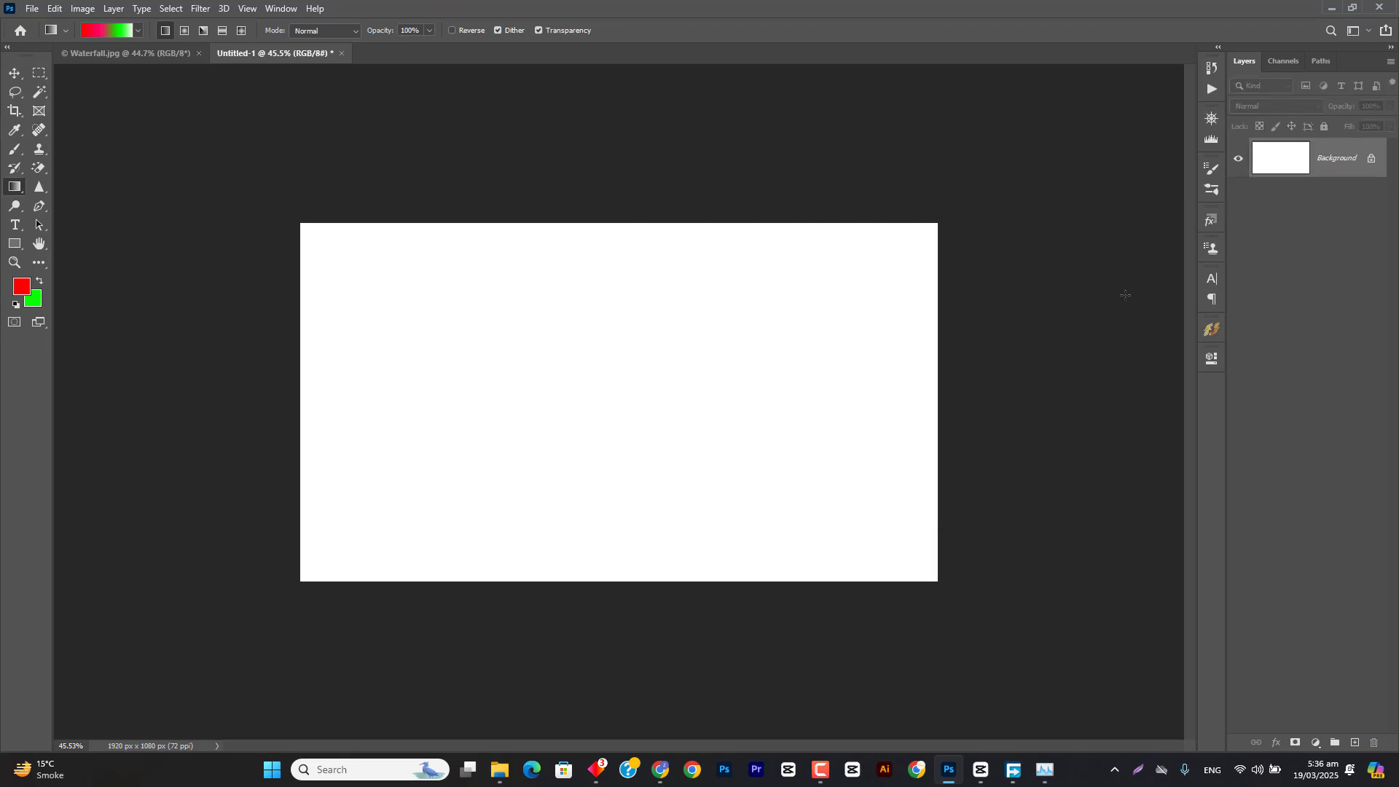
left_click(1354, 743)
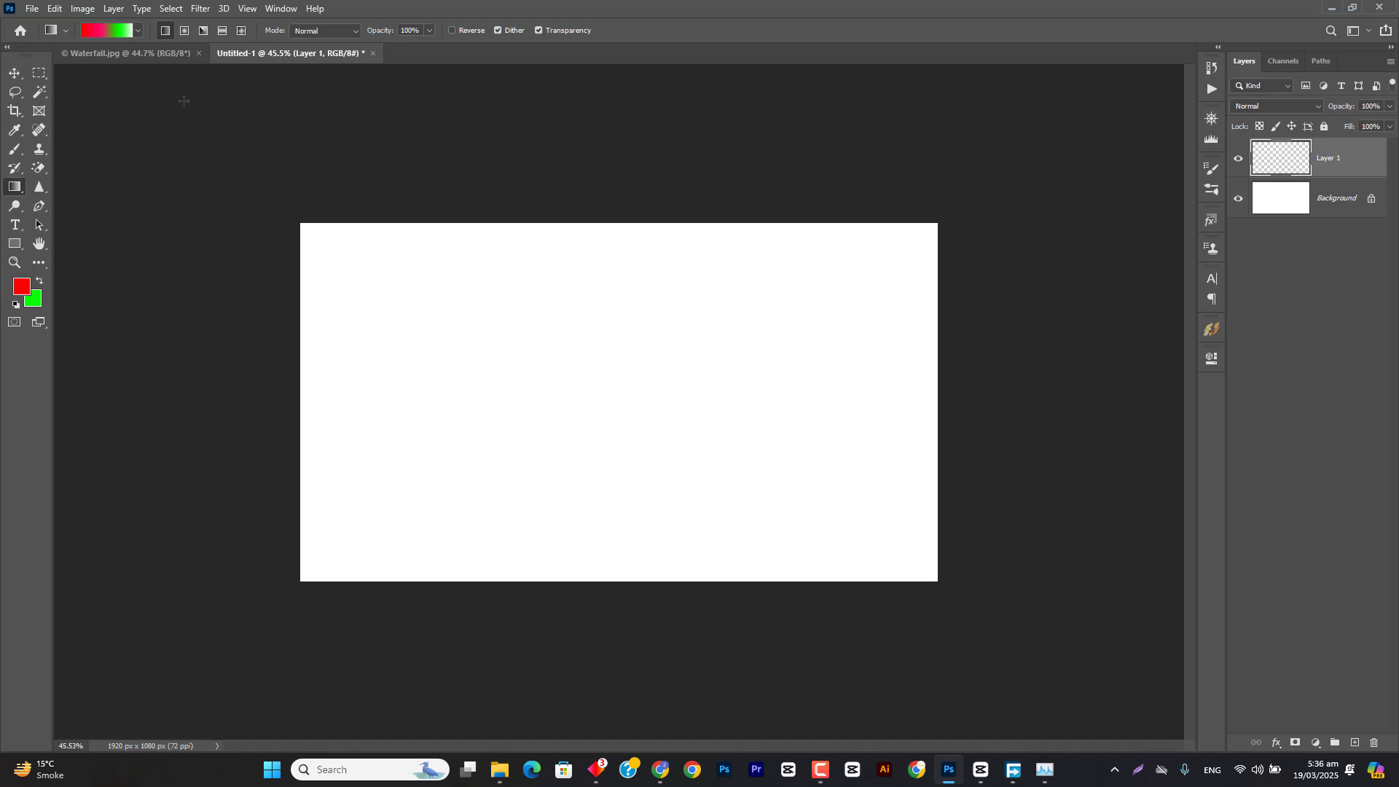
Step: Switch to OMEN Gaming Hub to check the fan speed and system temperatures, then return to Photoshop
left_click(597, 766)
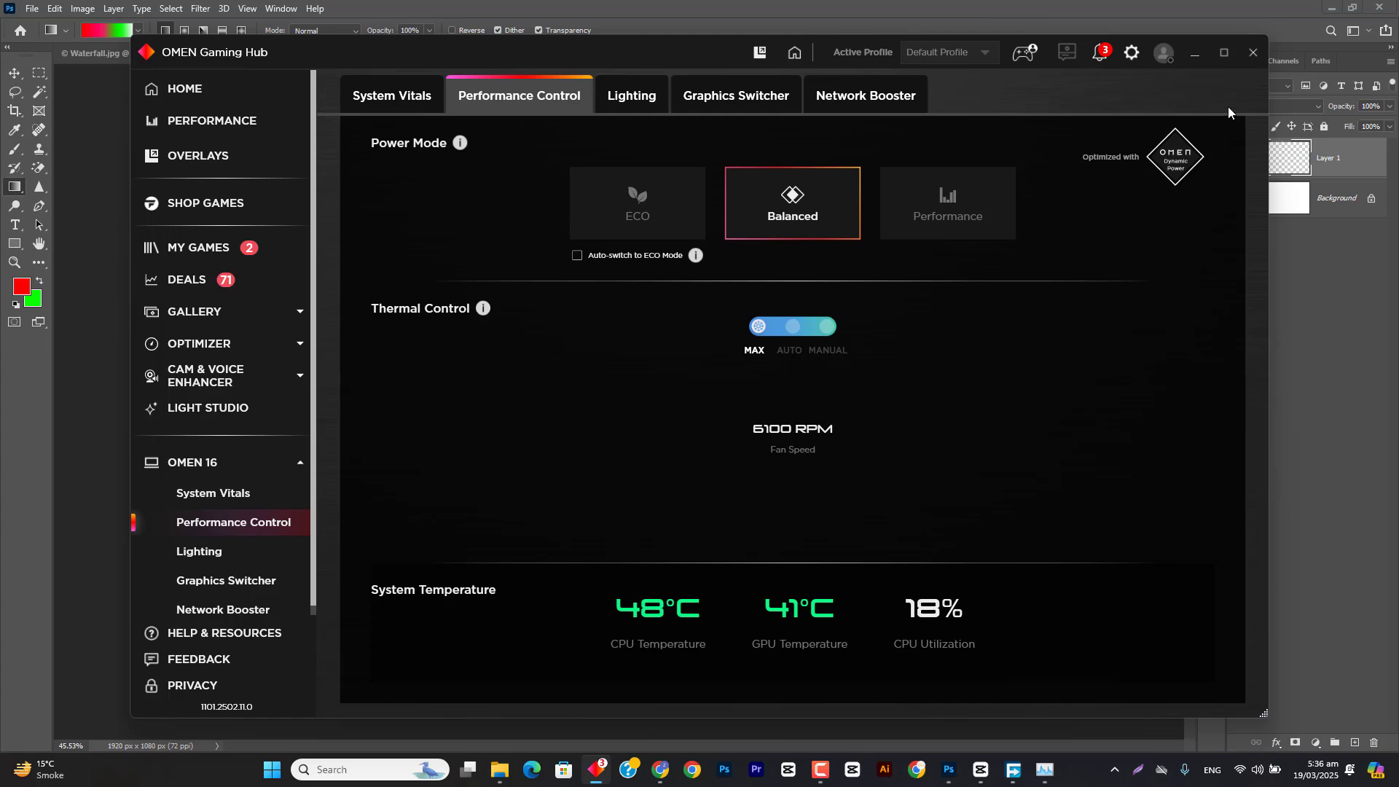
left_click(1195, 53)
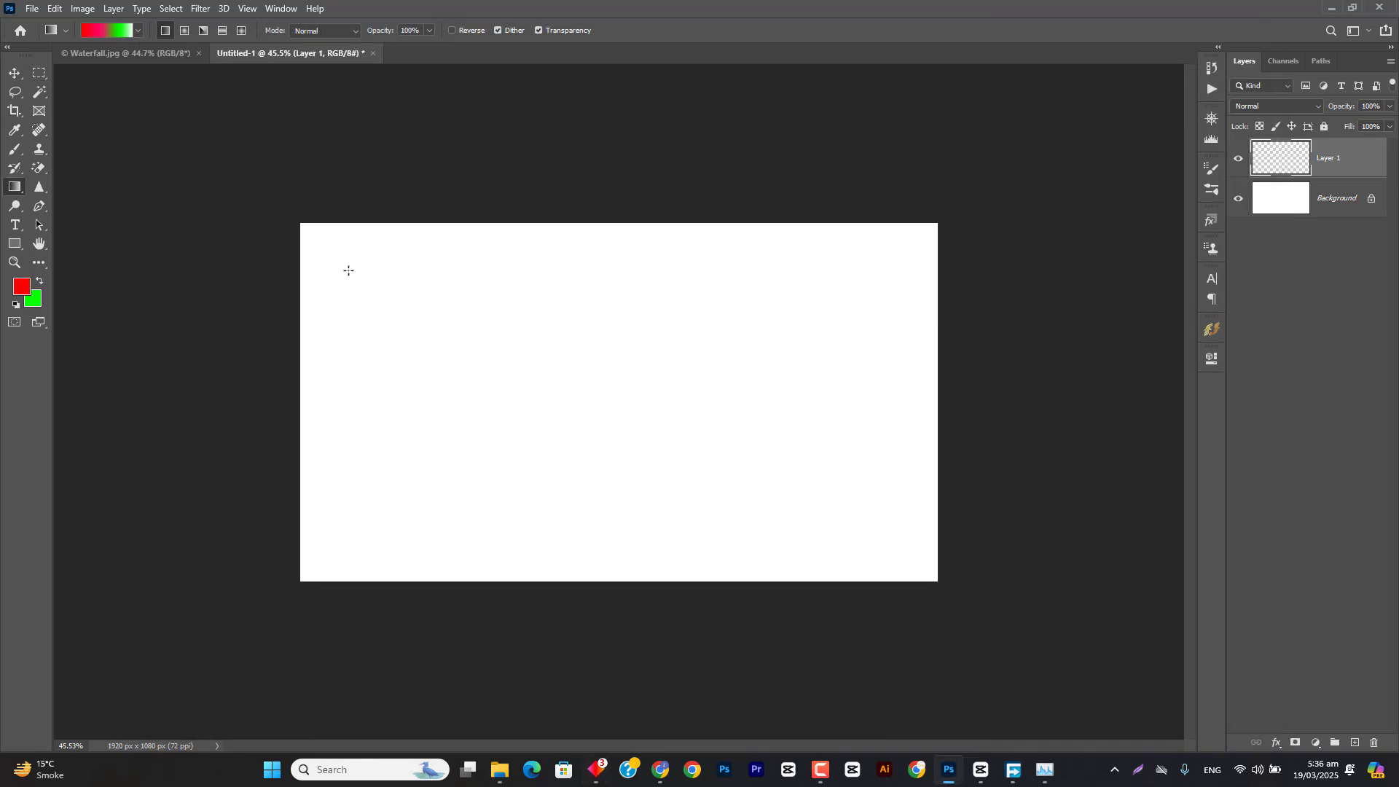
Step: Open the gradient preset picker and enlarge it to view all preset groups and the saved custom gradient
left_click(138, 31)
left_click_drag(202, 145, 399, 377)
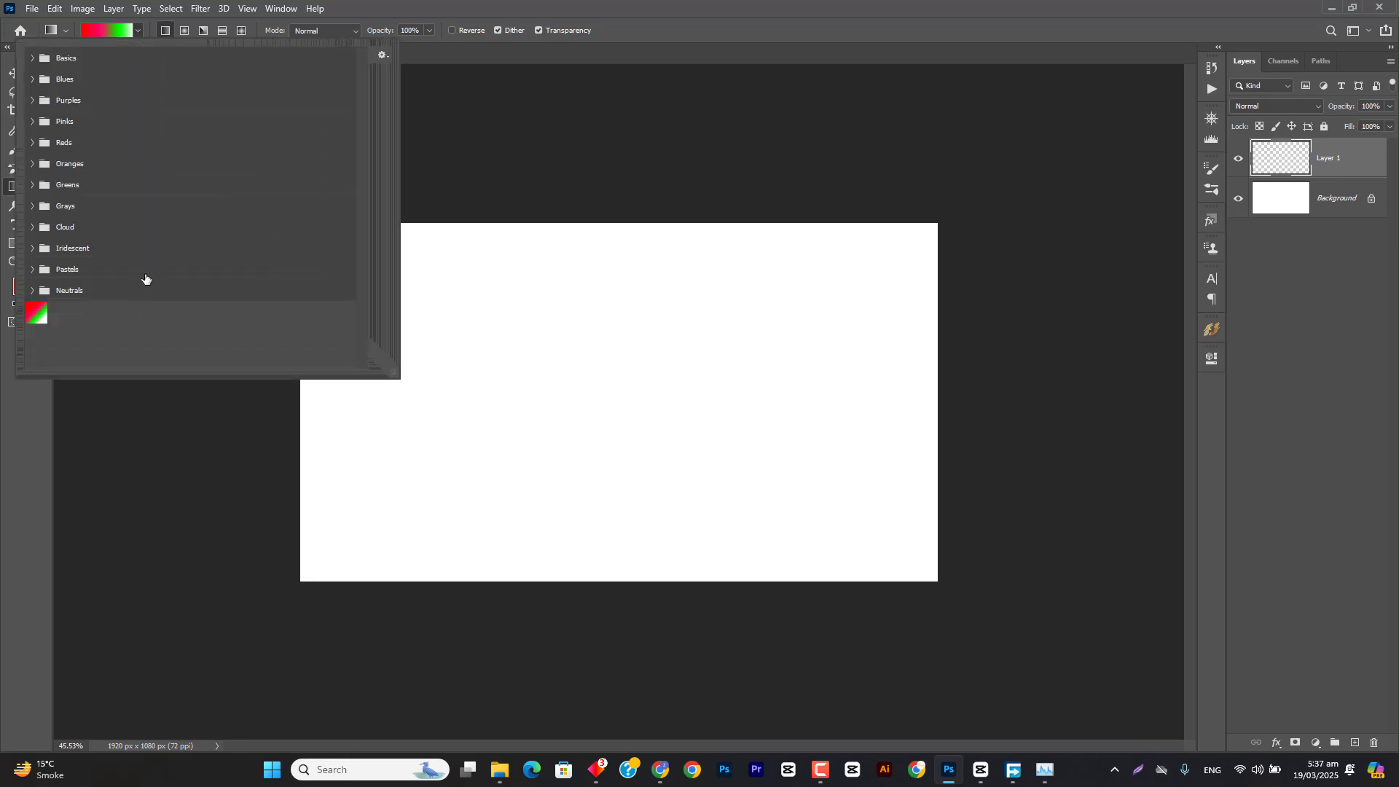
left_click(432, 7)
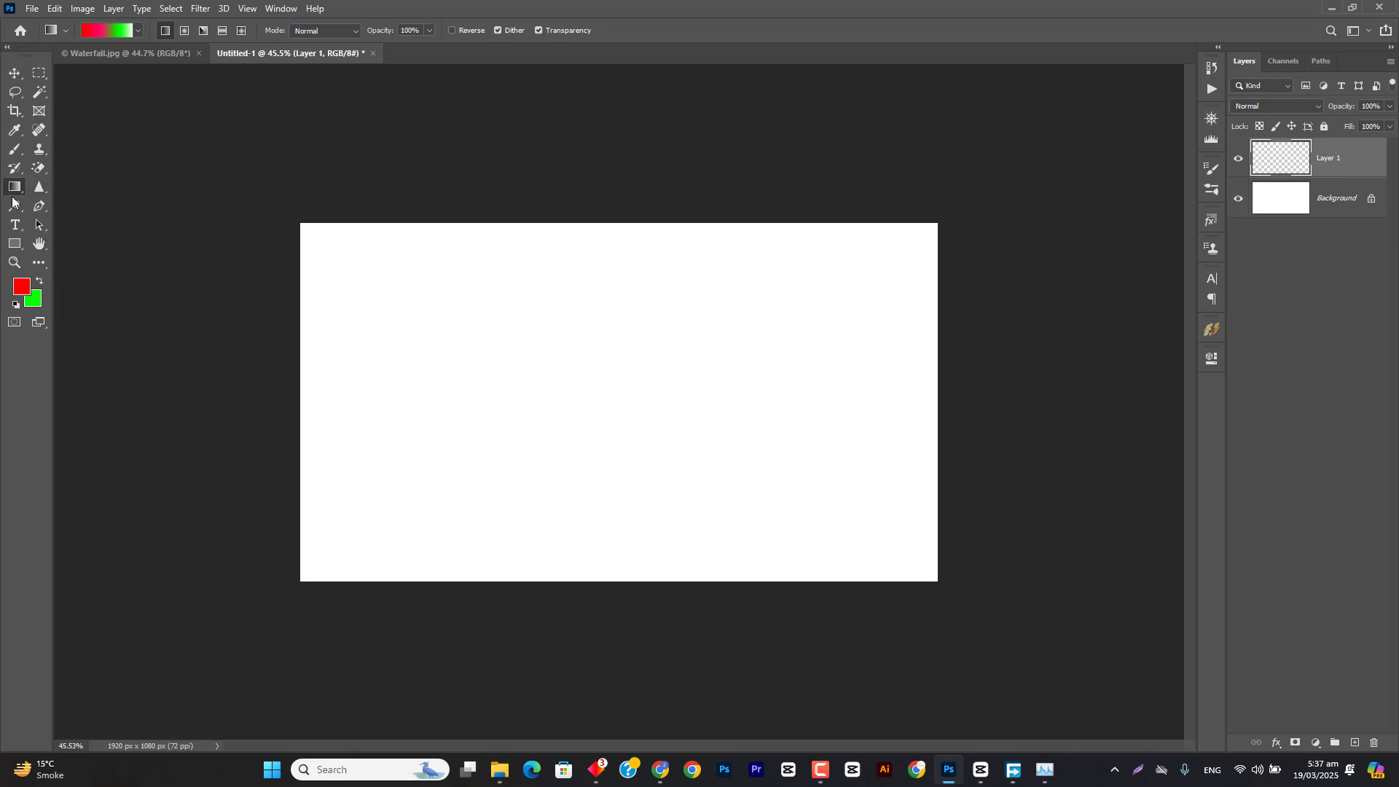
Step: Draw a rectangle shape about 973 × 723 px on the canvas and give it a black-to-white linear gradient fill
left_click(15, 243)
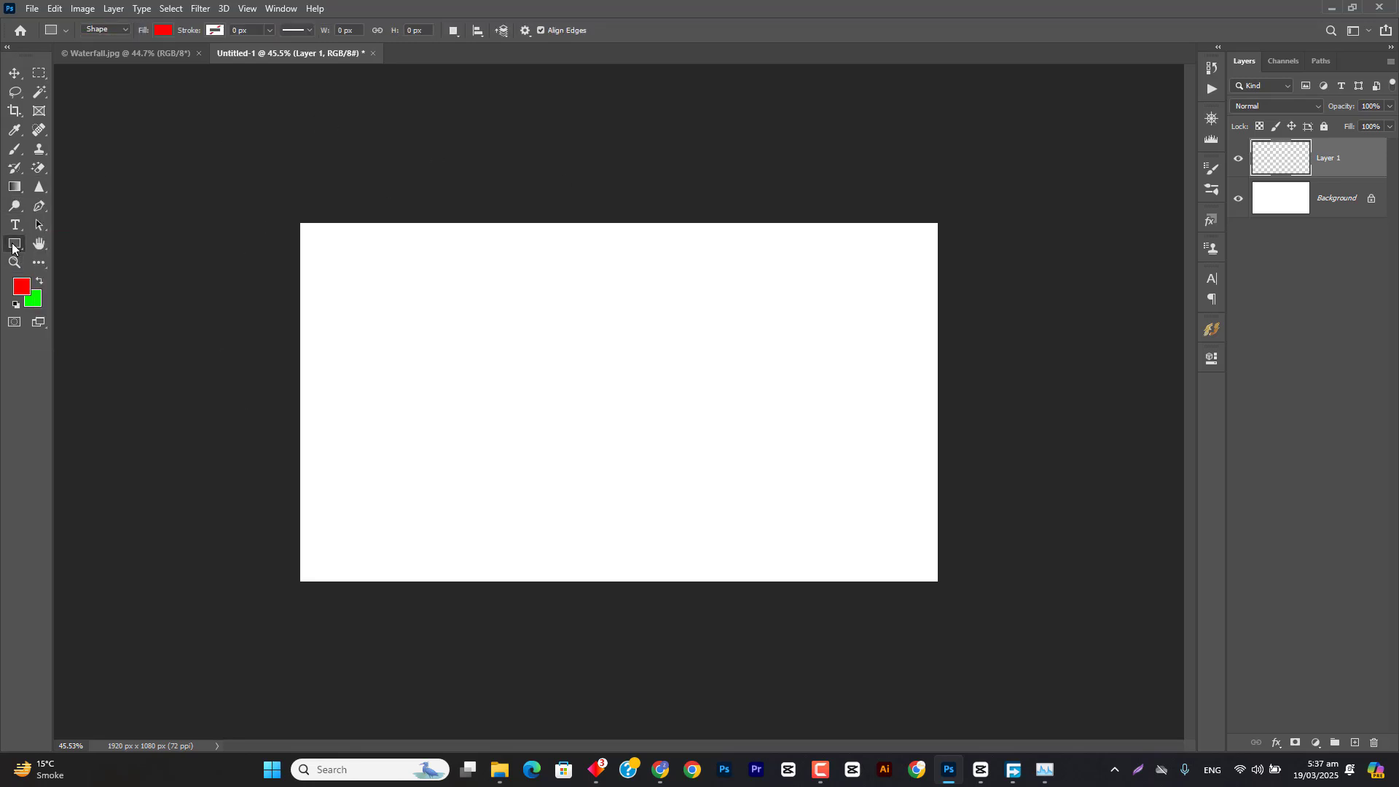
left_click_drag(397, 242, 719, 481)
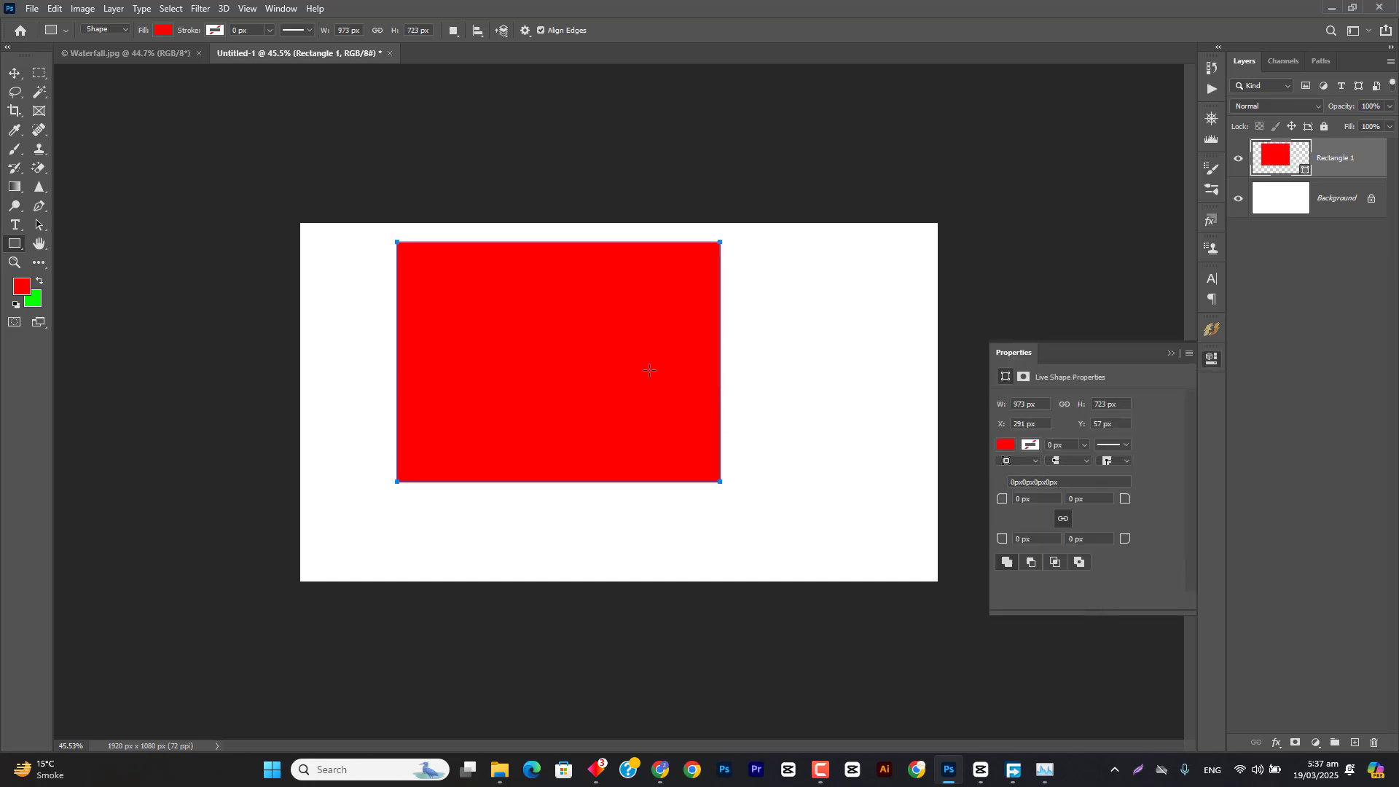
left_click(165, 33)
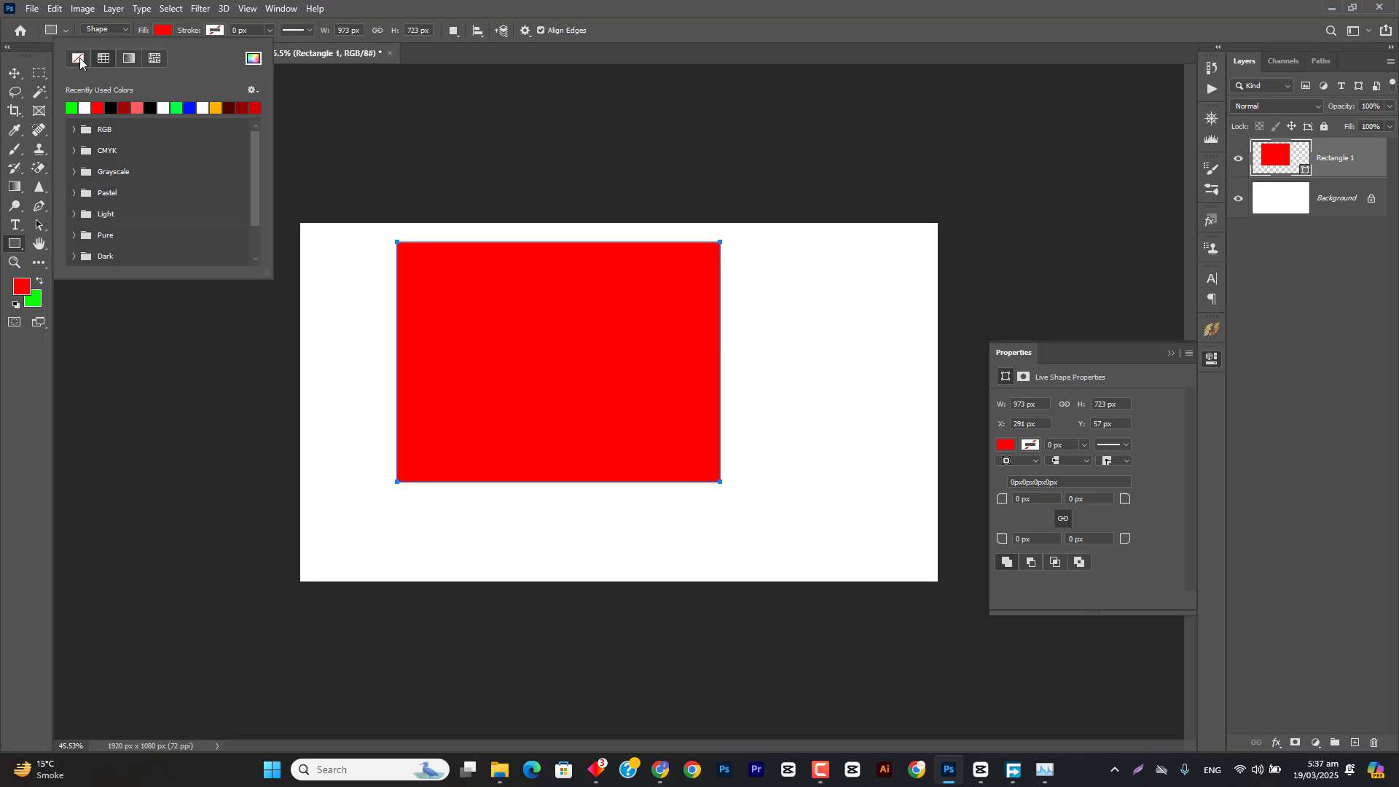
left_click(130, 61)
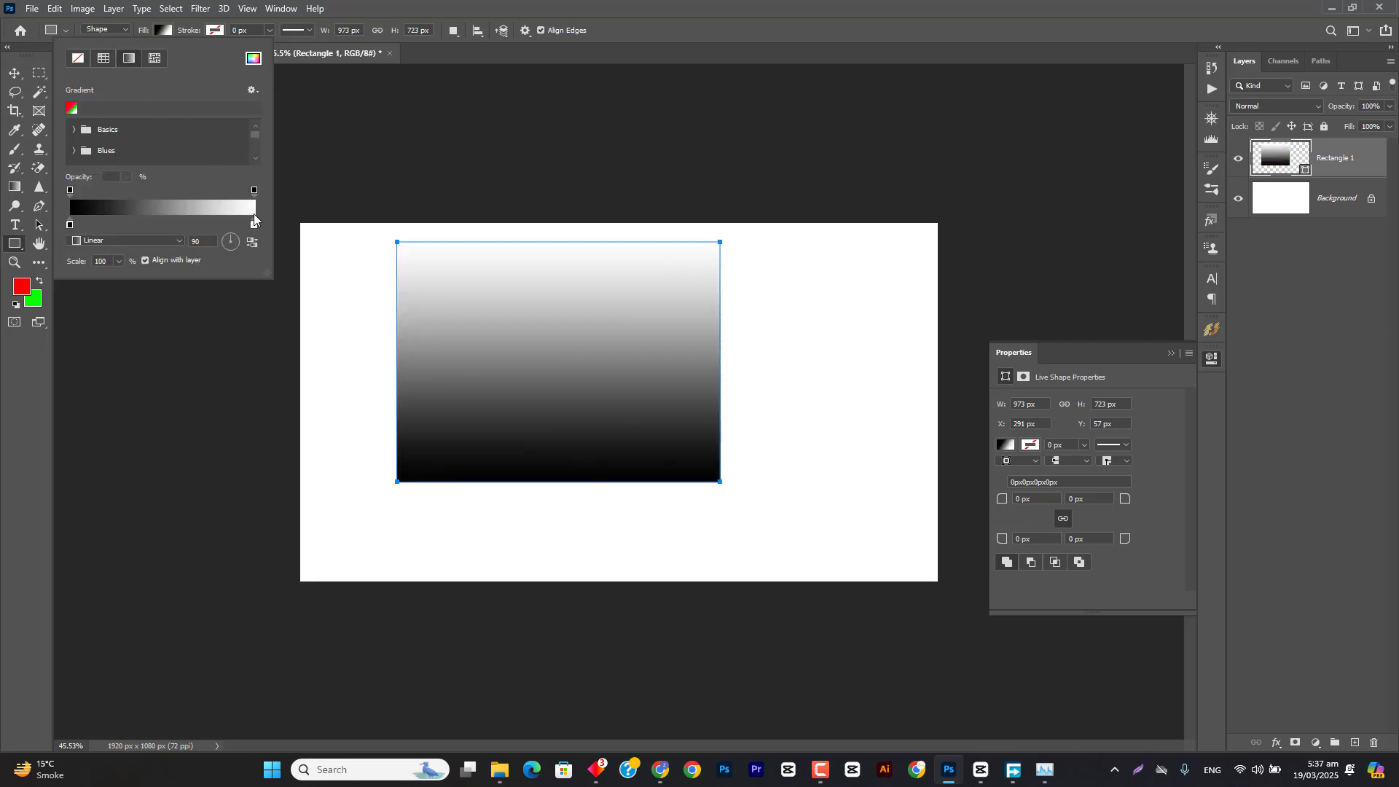
left_click_drag(269, 273, 444, 510)
left_click(474, 7)
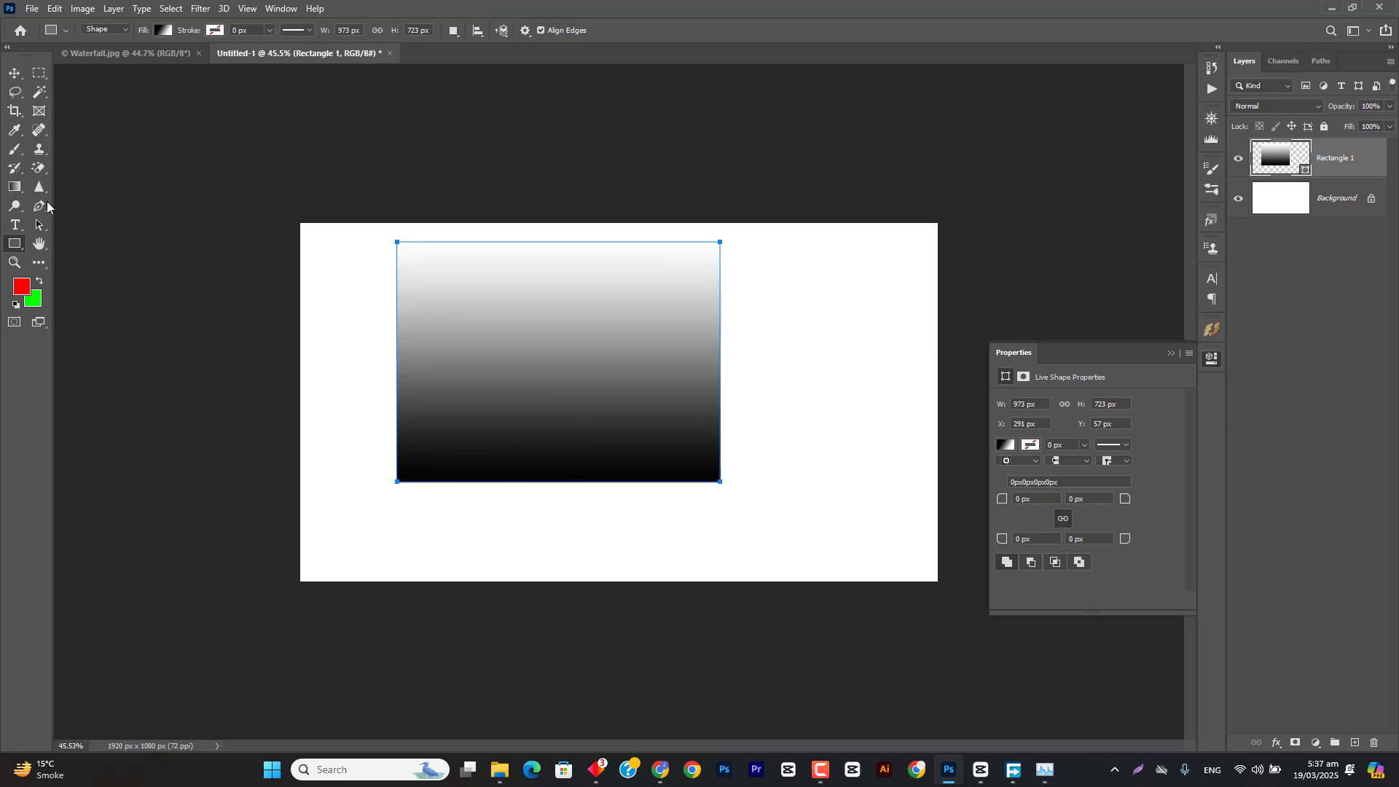
Step: Switch to the Gradient tool, delete the gradient-filled rectangle layer and add a new empty layer
left_click(15, 187)
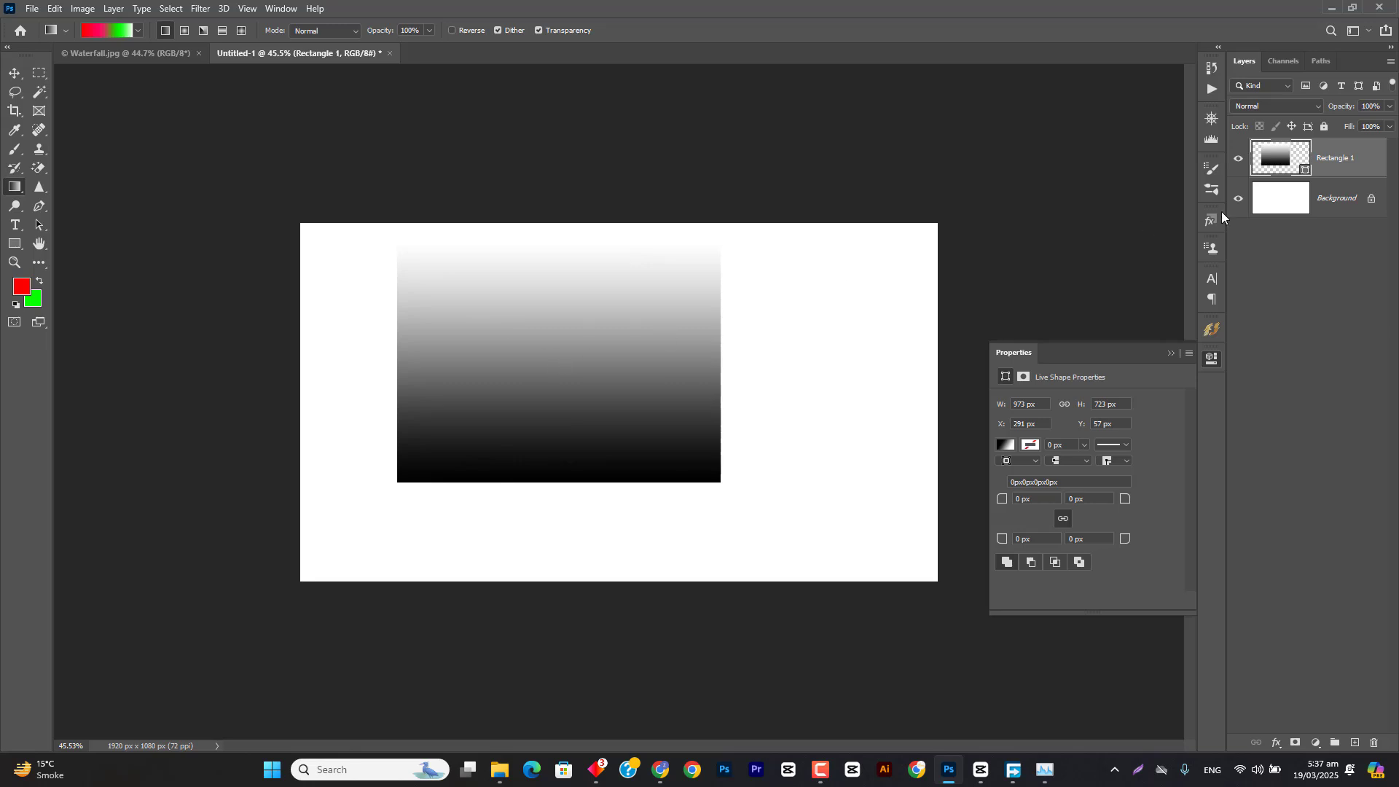
key("Delete")
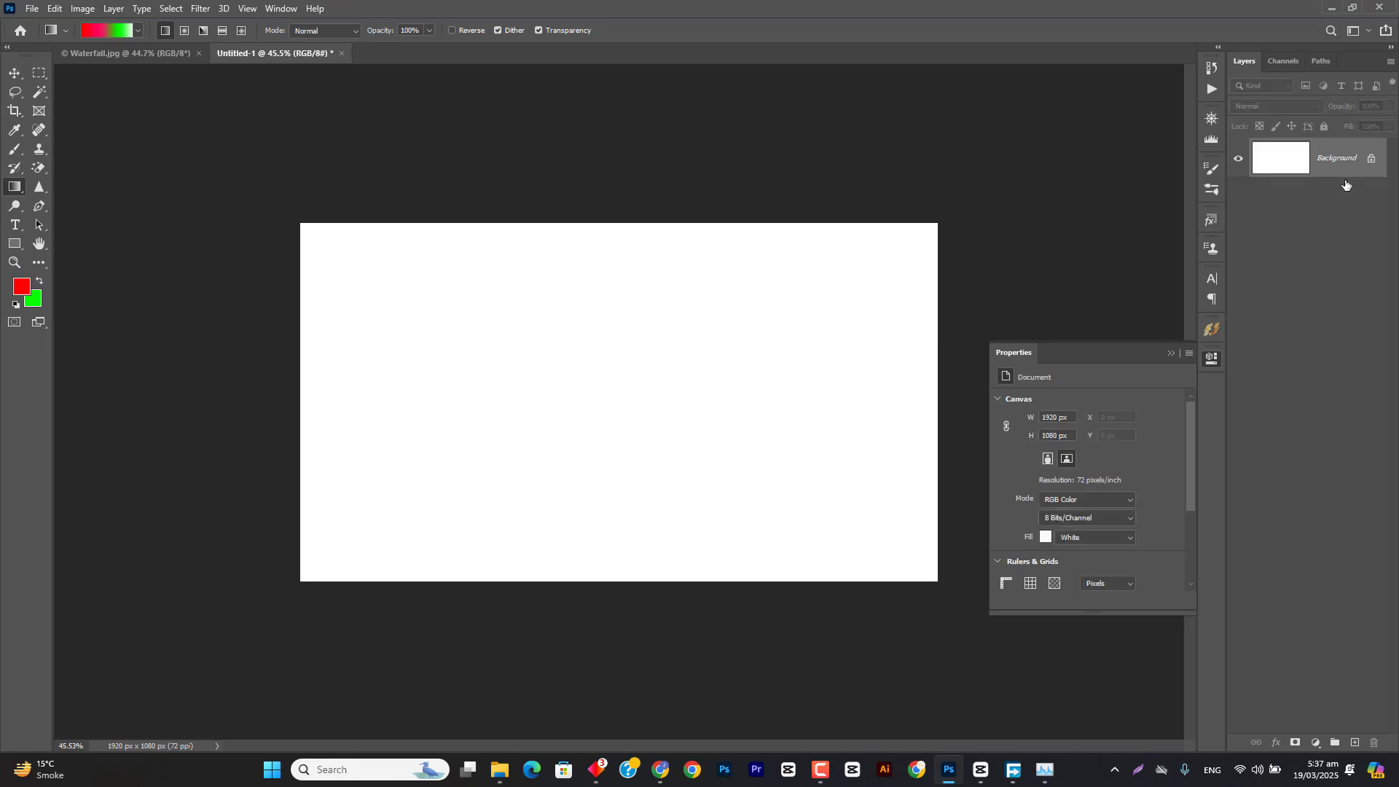
left_click(1354, 744)
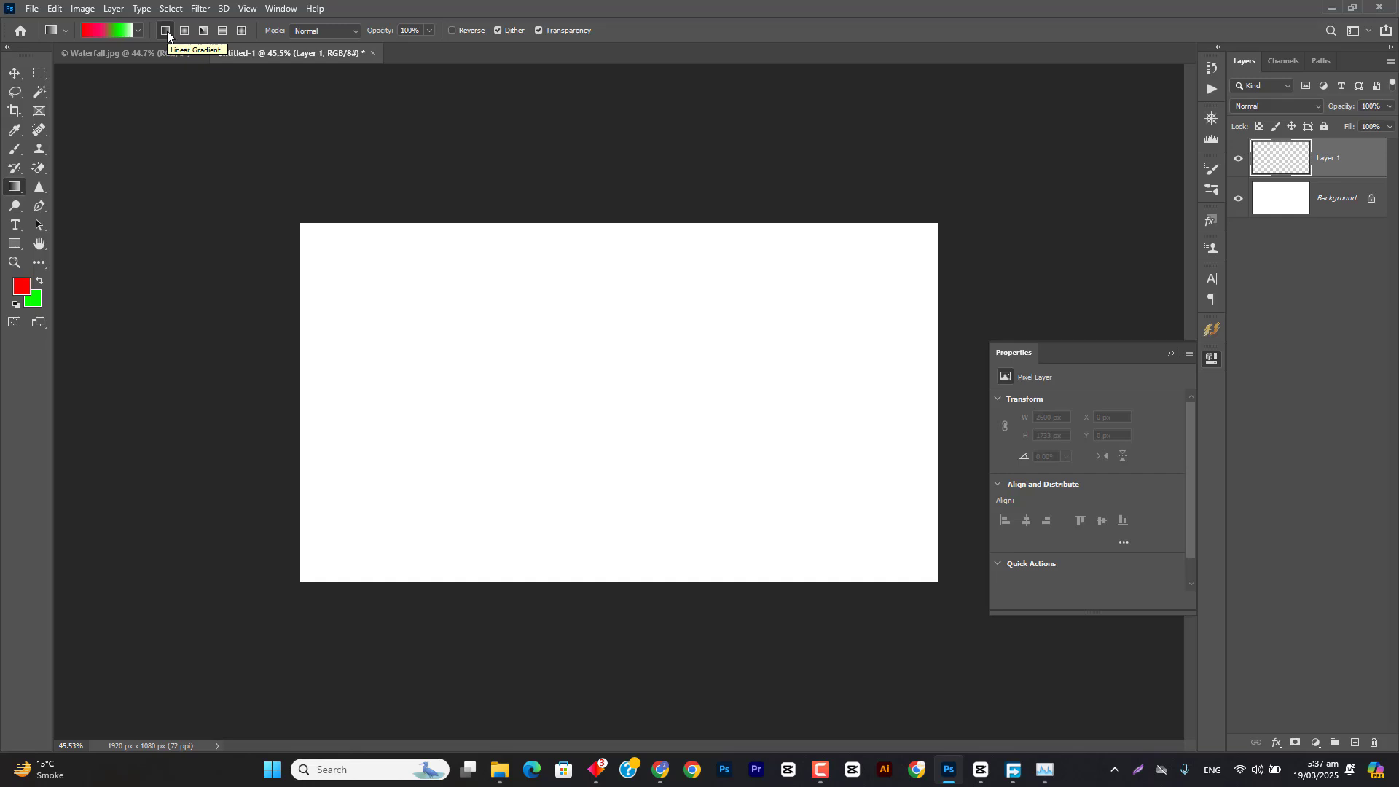
left_click(823, 771)
left_click(823, 771)
Step: Fill Layer 1 with the linear red-pink-green-white gradient at a slant, straight down, and from the upper-right to the lower-left corner
left_click_drag(458, 225, 548, 555)
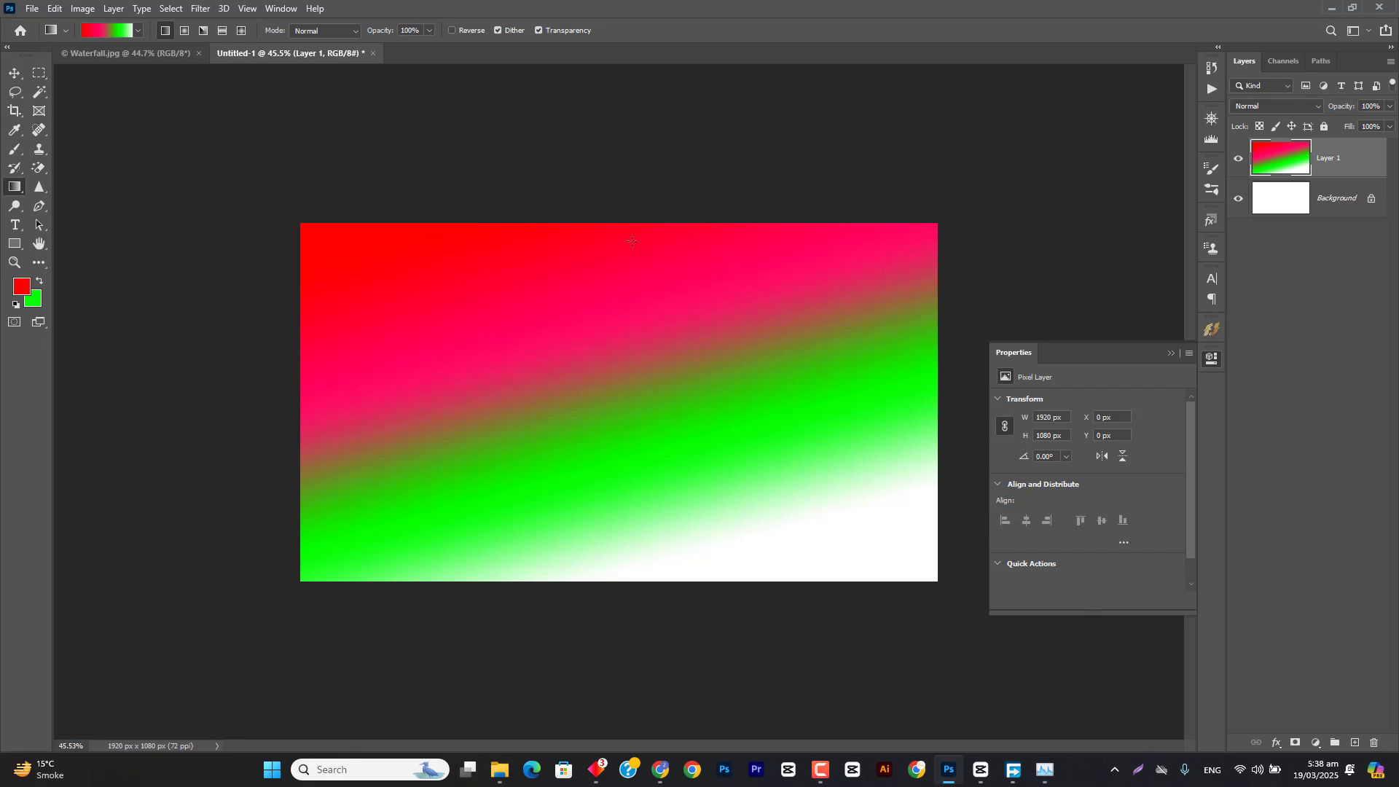
left_click_drag(619, 227, 634, 582)
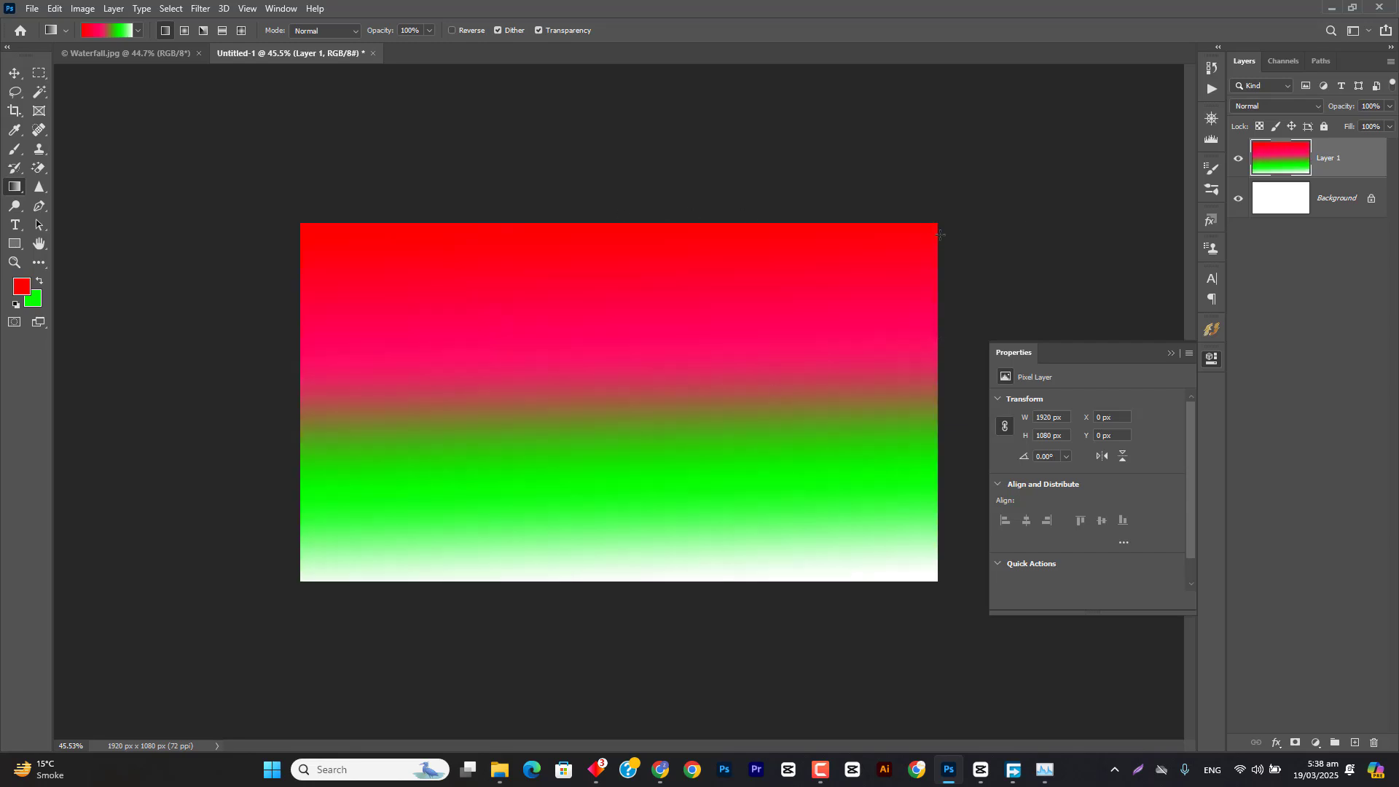
left_click_drag(931, 225, 301, 581)
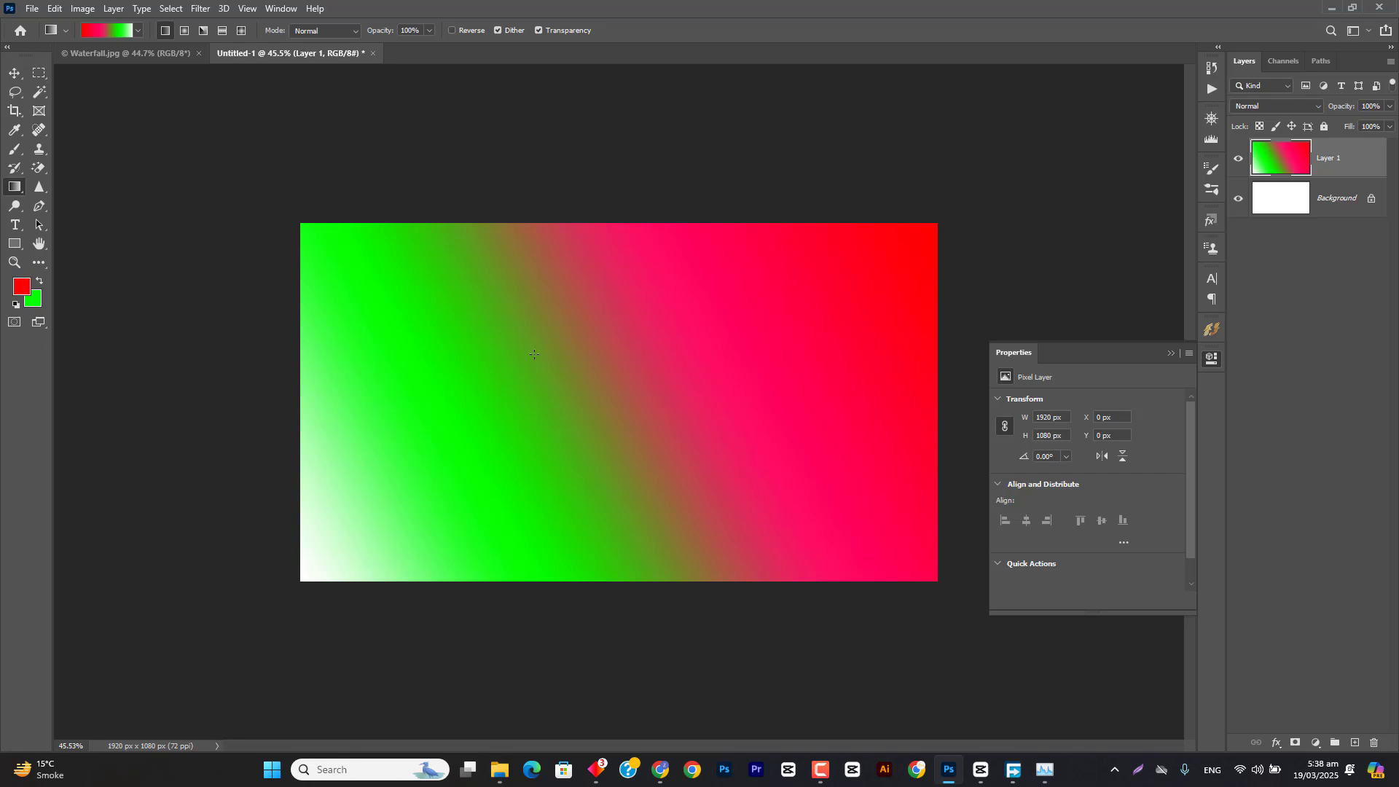
Step: Fill Layer 1 with a radial gradient from the canvas centre outward, then examine its colour stops in the Gradient Editor
left_click(189, 32)
left_click_drag(610, 404, 671, 404)
left_click_drag(556, 377, 520, 358)
left_click_drag(742, 411, 887, 406)
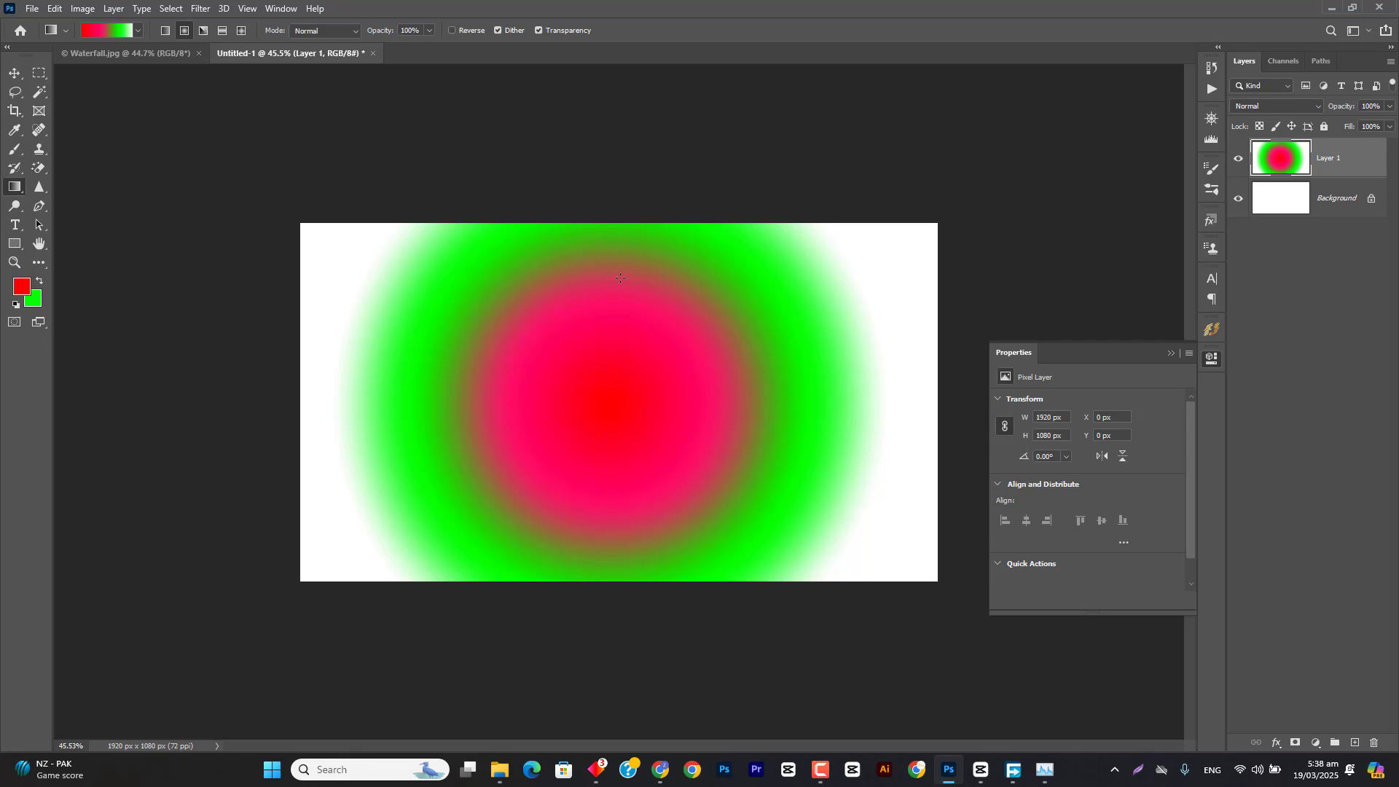
left_click(94, 30)
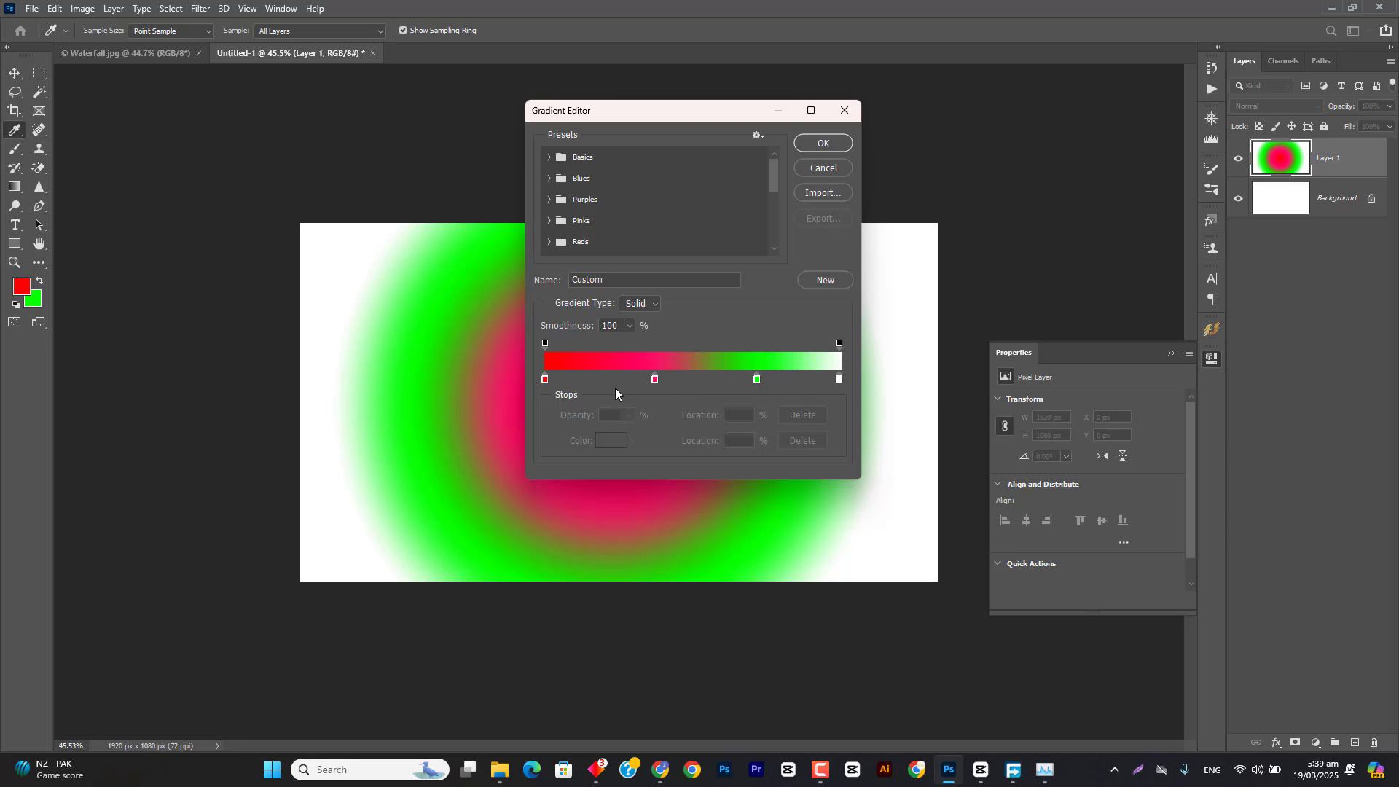
left_click(844, 110)
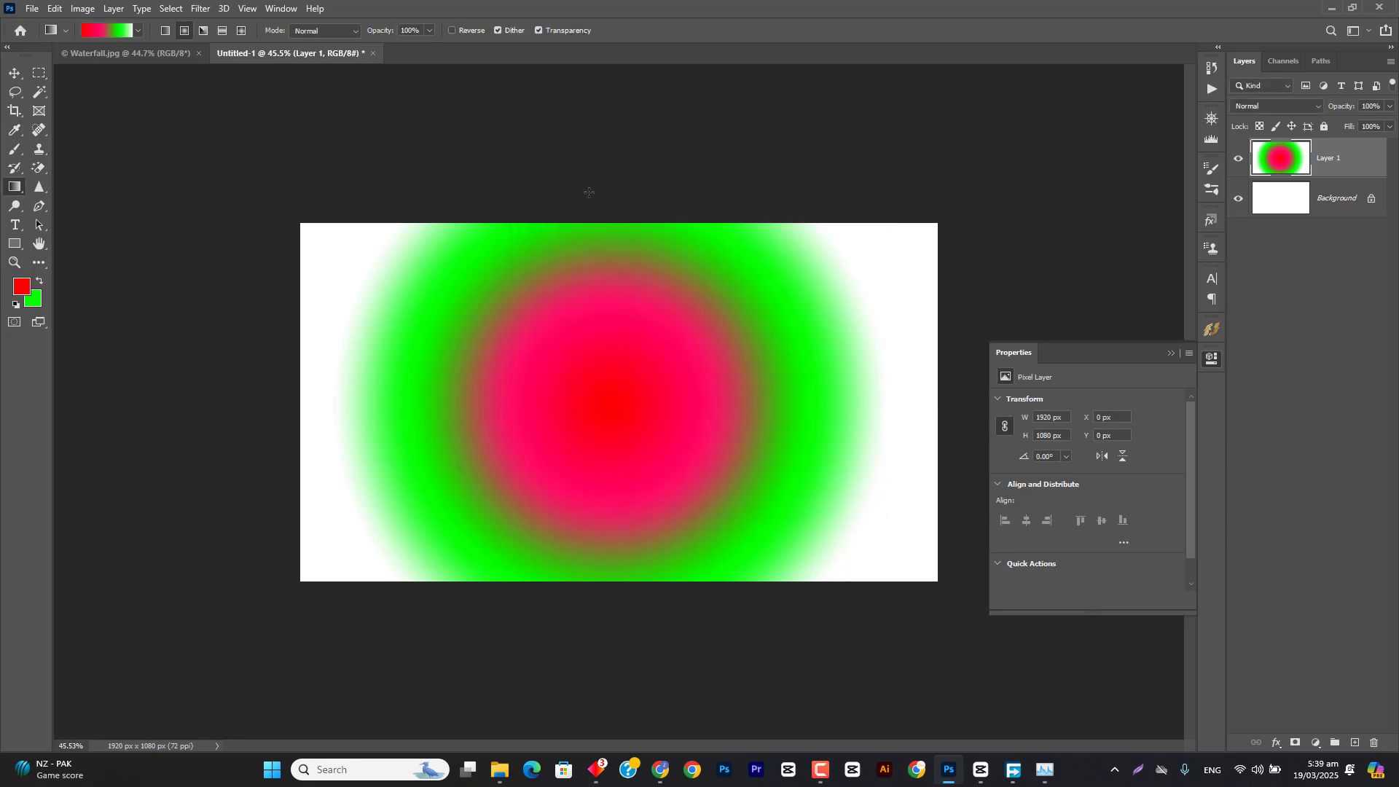
Step: Turn on Reverse and redraw the radial gradient from the canvas centre outward past the right edge
left_click(469, 32)
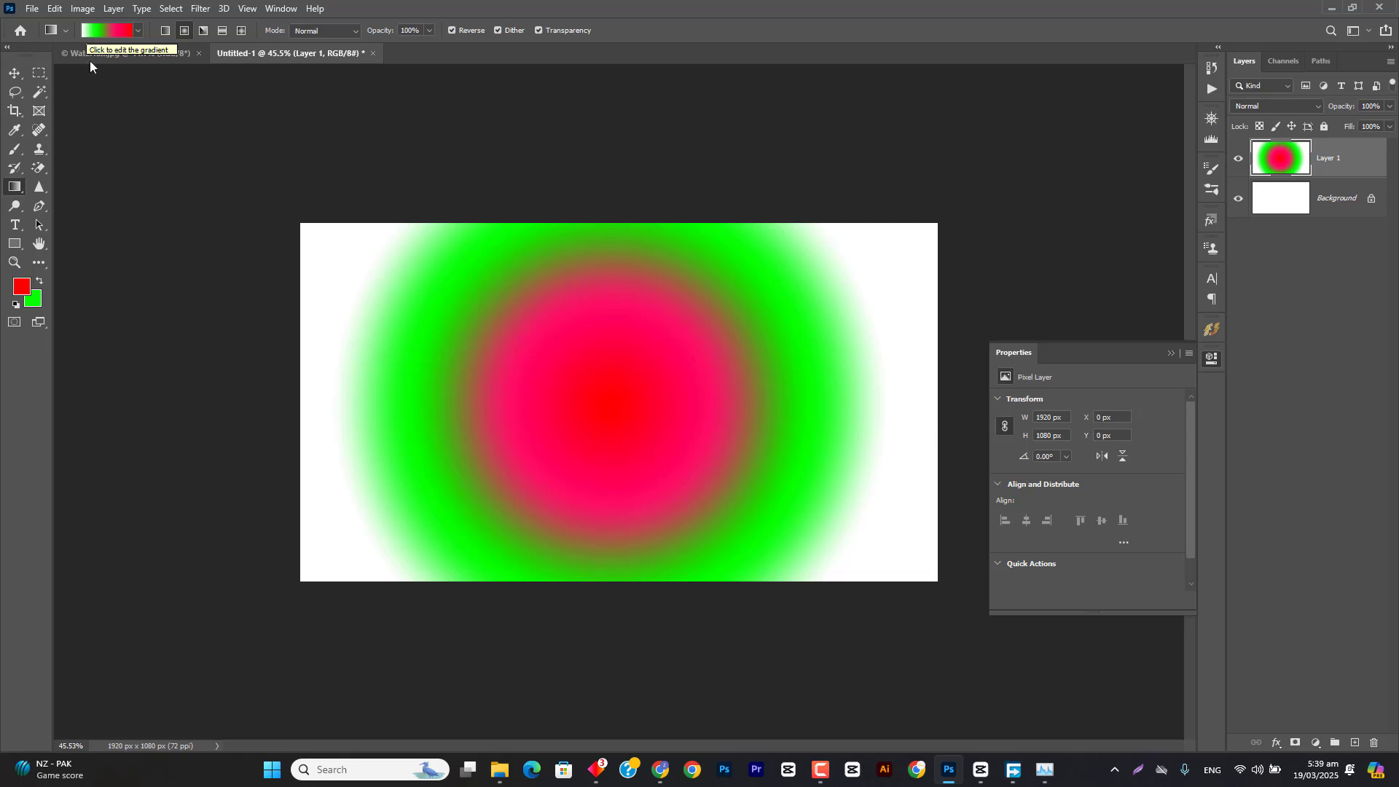
left_click_drag(606, 406, 712, 407)
left_click_drag(847, 408, 884, 407)
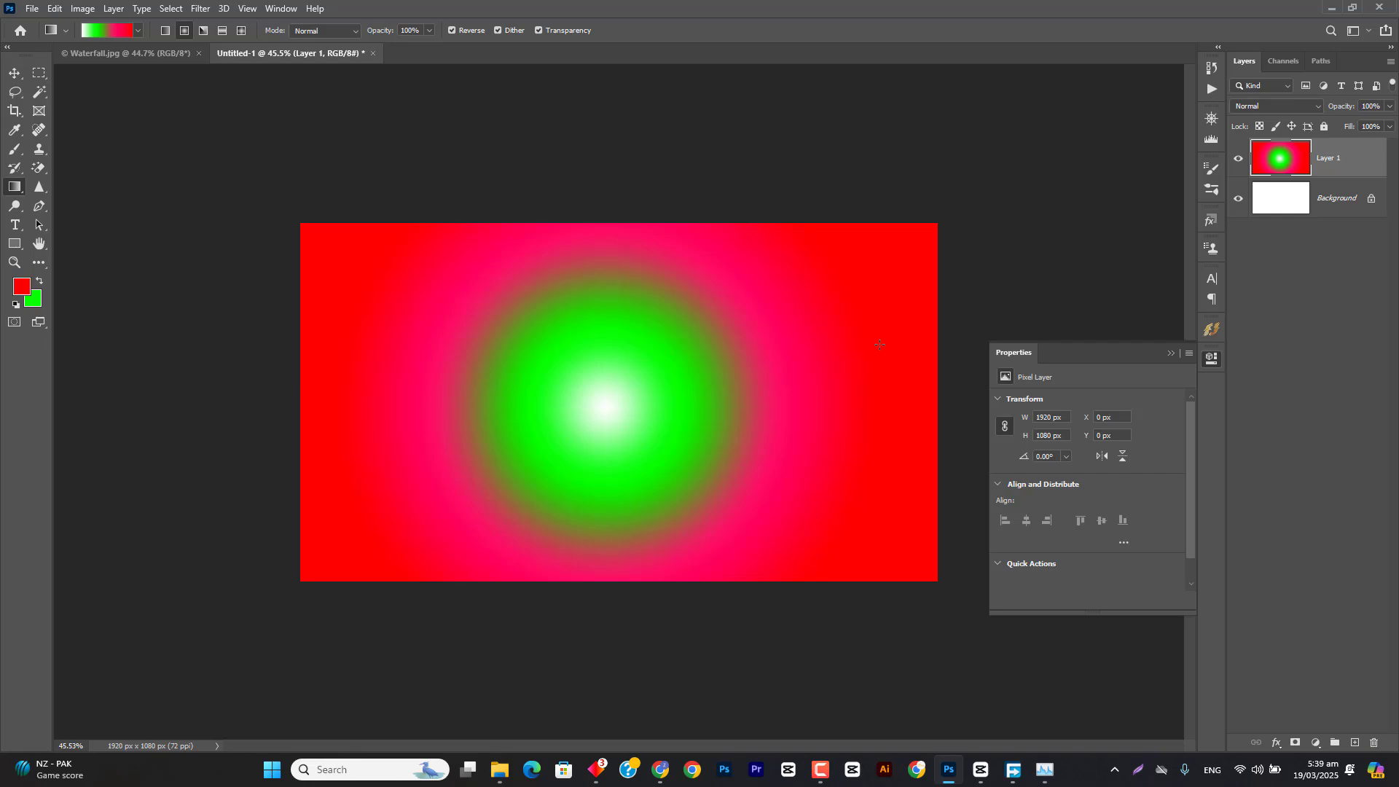
left_click_drag(596, 406, 978, 405)
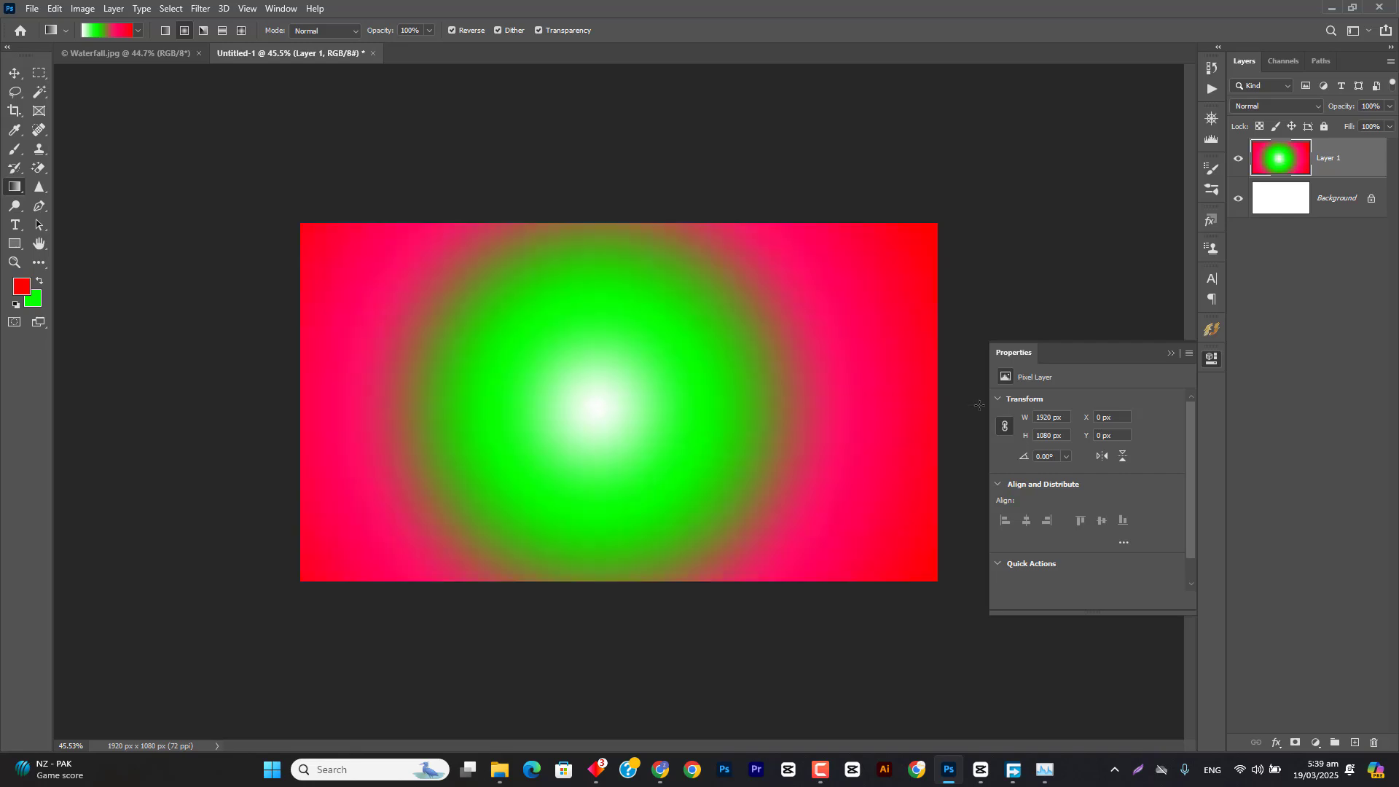
left_click_drag(595, 405, 988, 405)
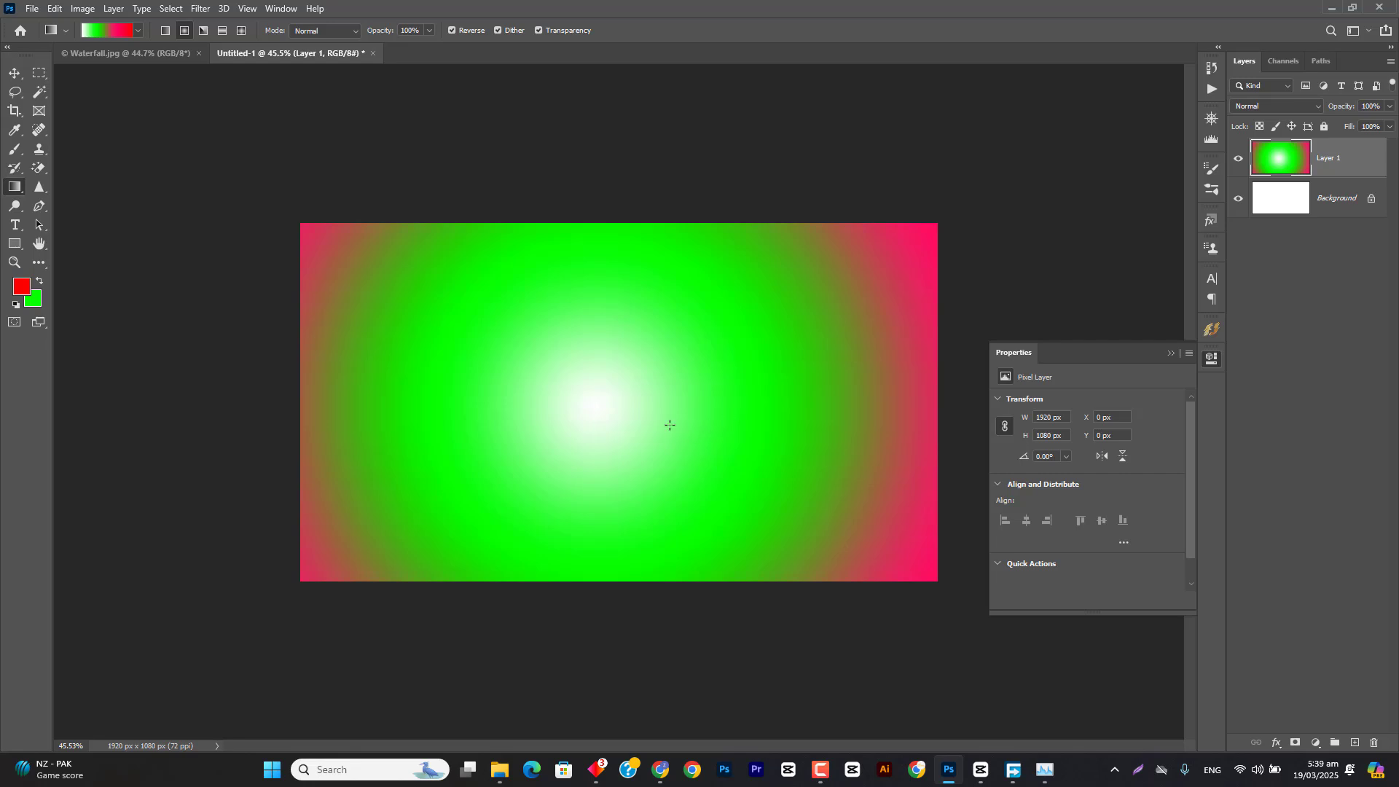
left_click_drag(598, 406, 977, 403)
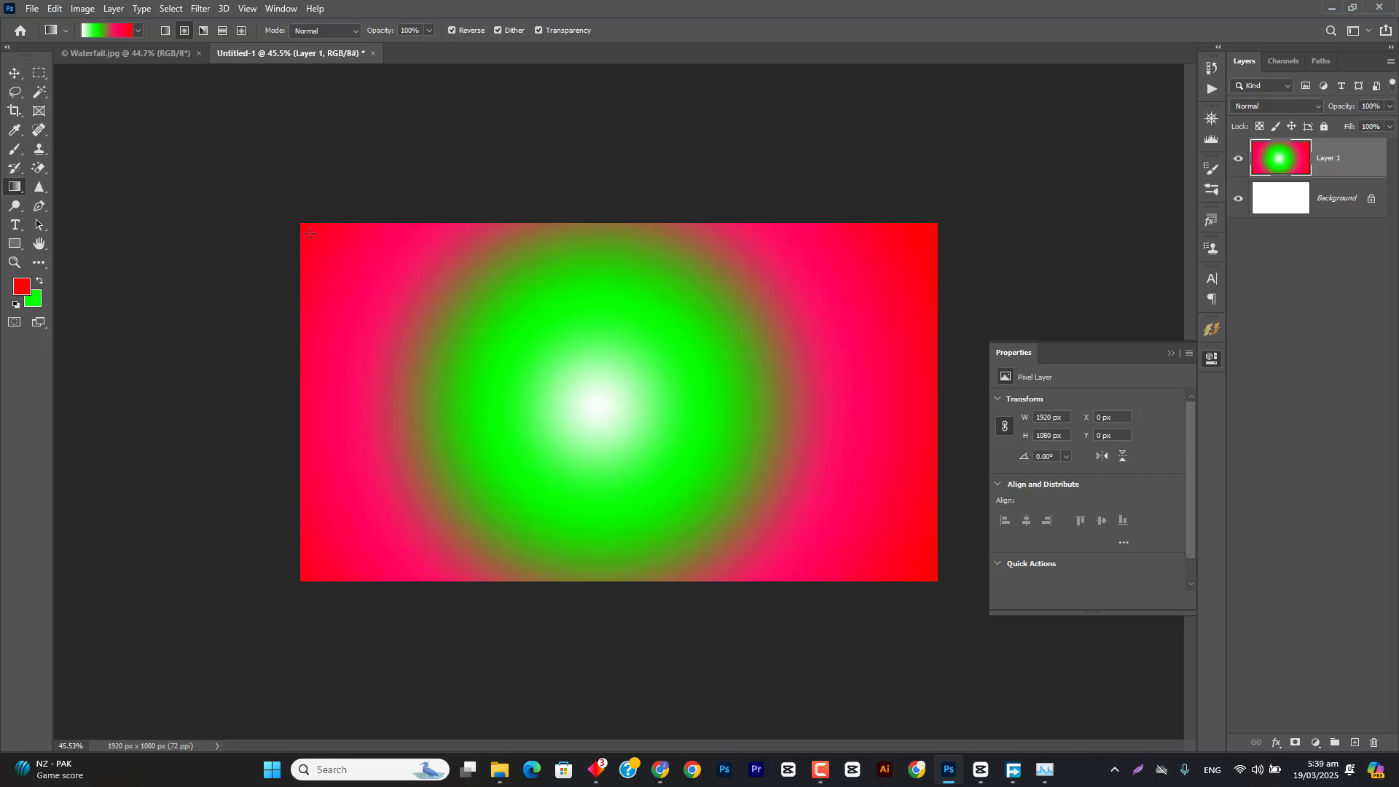
Step: Fill Layer 1 with a reversed angle gradient from the canvas centre straight up to the top edge
left_click(201, 31)
left_click_drag(598, 396, 598, 224)
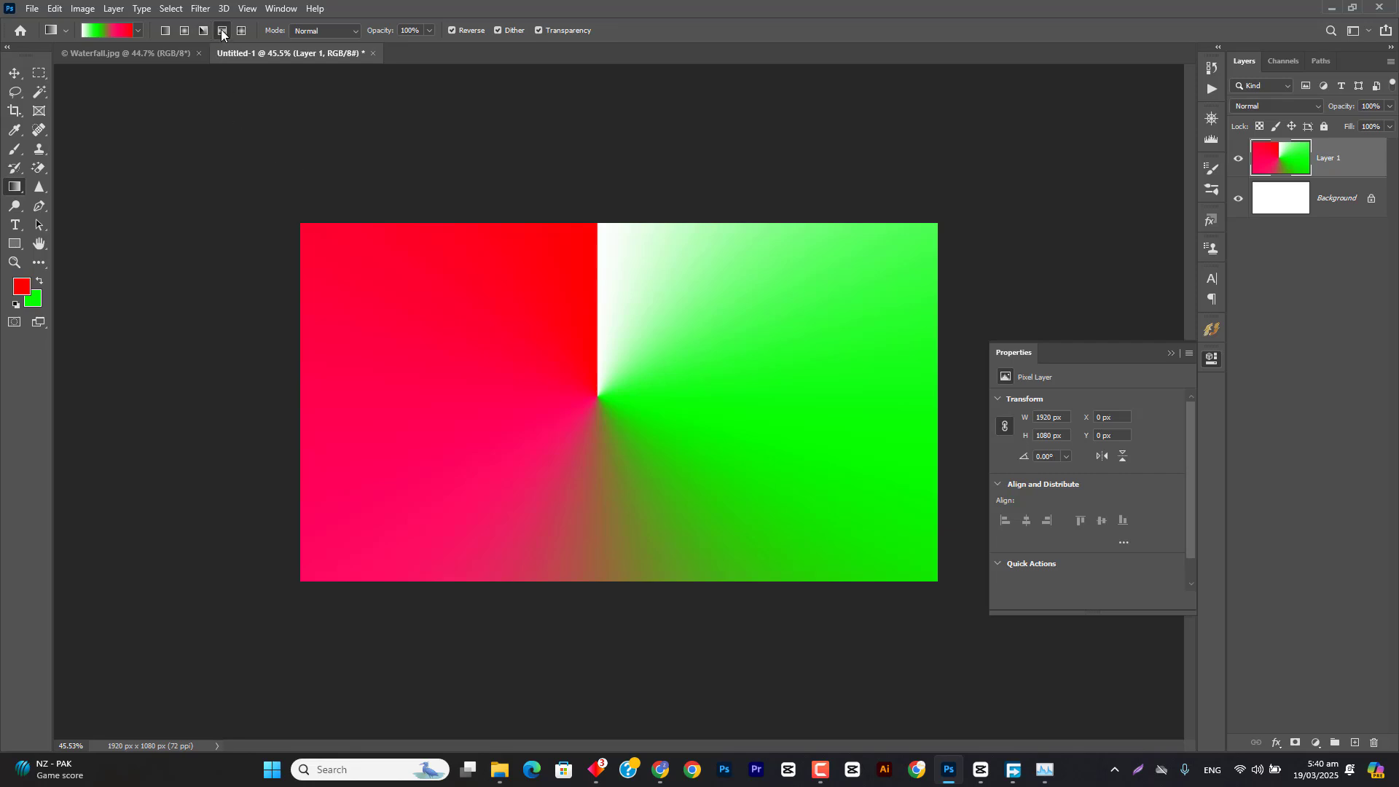
Step: Load the Foreground to Background preset from Basics and fill Layer 1 with a reversed linear gradient from top to bottom
left_click(126, 29)
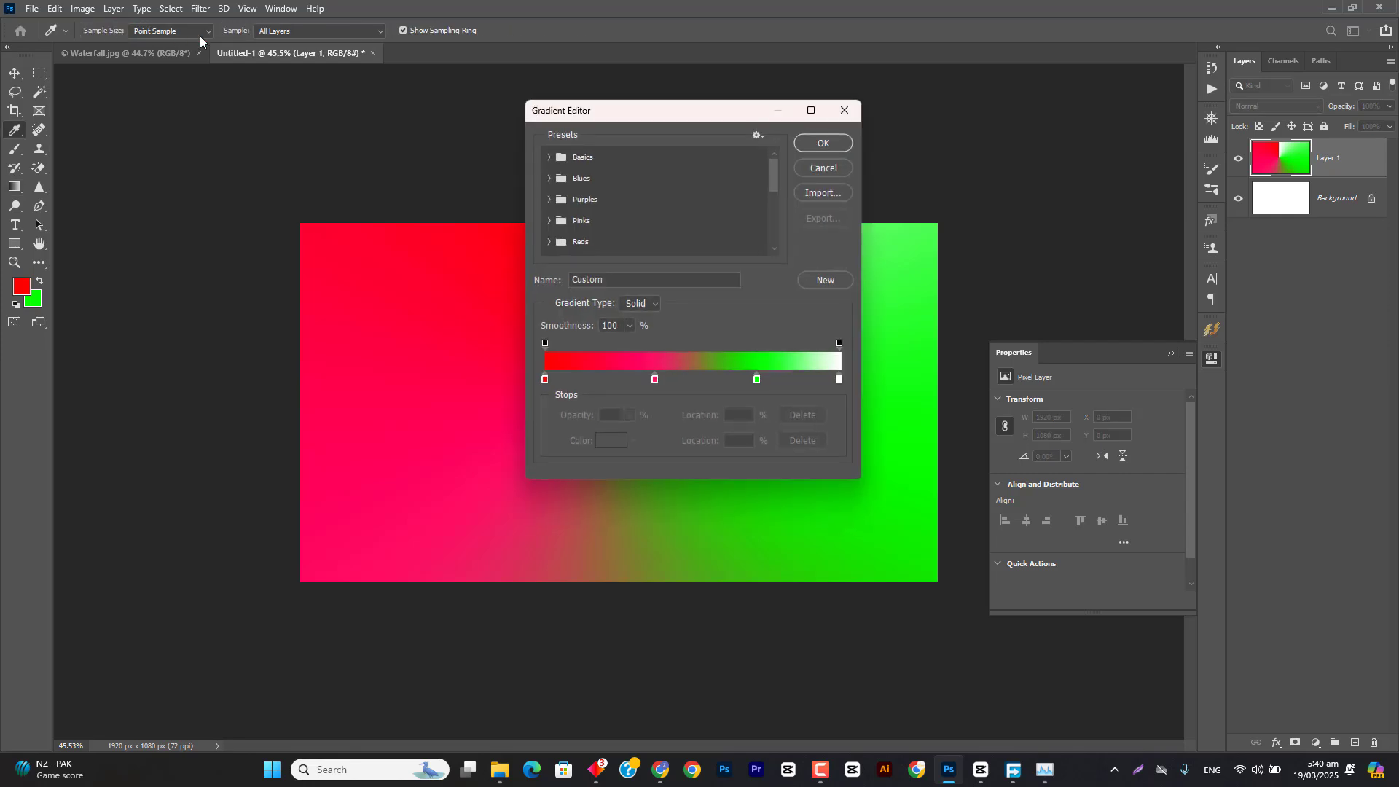
left_click(550, 157)
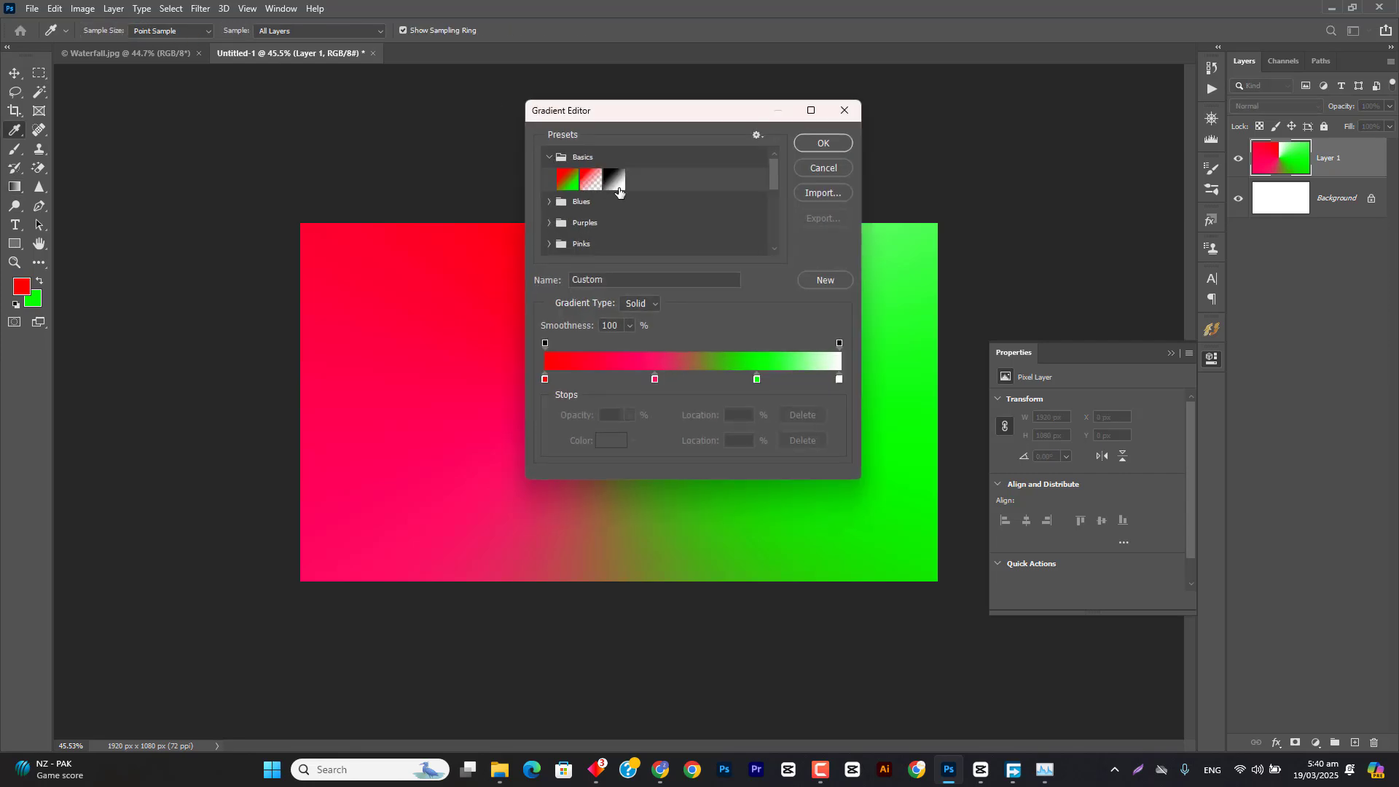
left_click(572, 182)
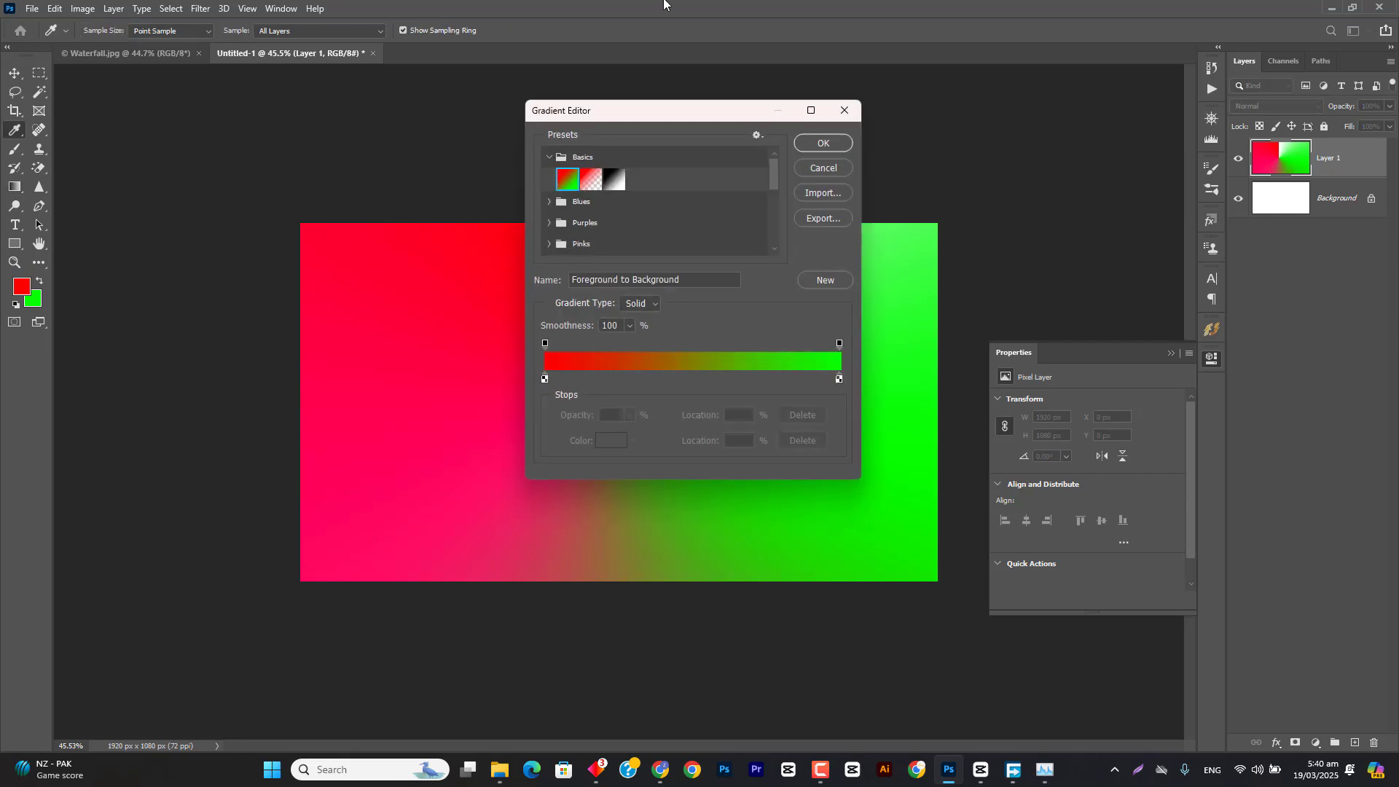
left_click(819, 145)
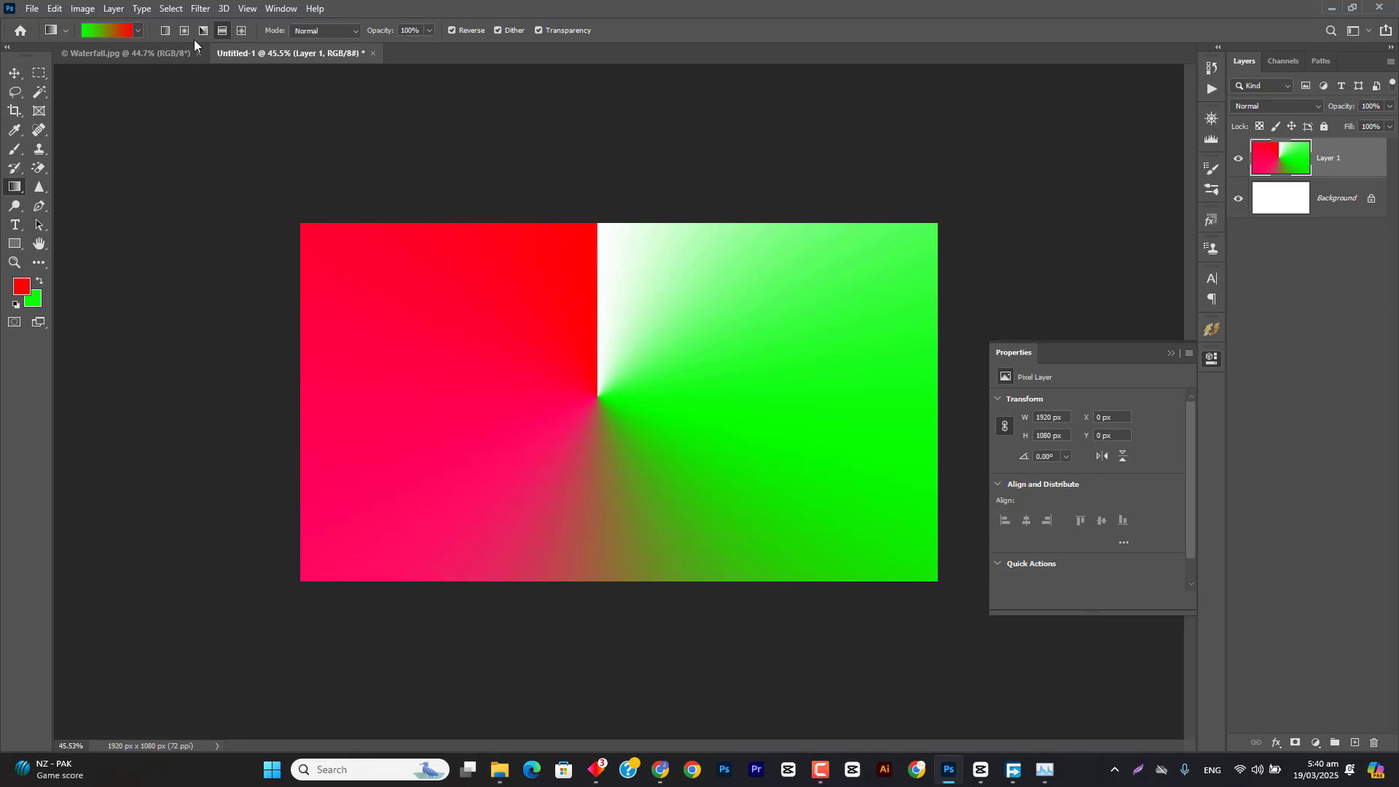
left_click(165, 30)
left_click_drag(592, 226, 593, 583)
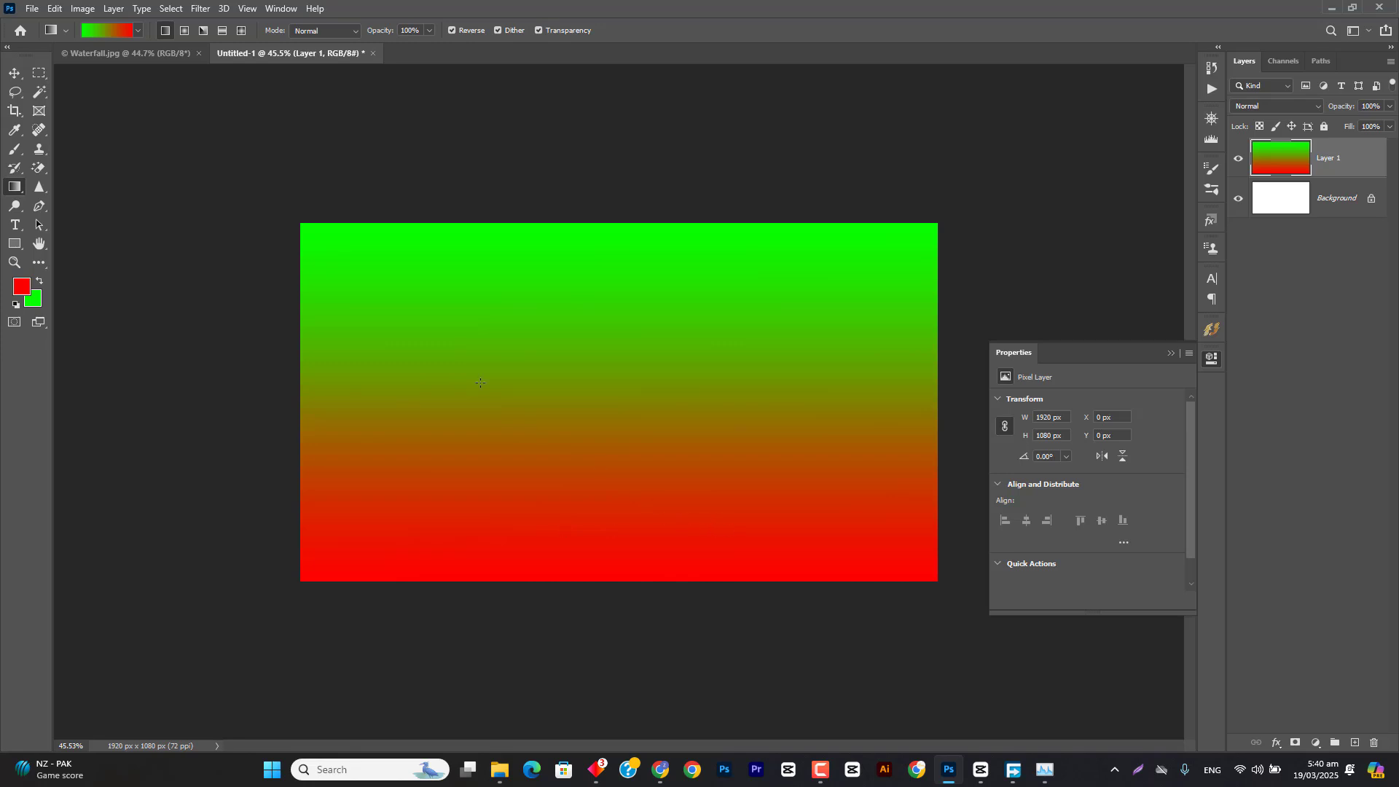
Step: Draw short reflected gradients near the top and middle of Layer 1, then a short linear one at the middle for comparison
left_click(226, 30)
left_click_drag(584, 291, 586, 330)
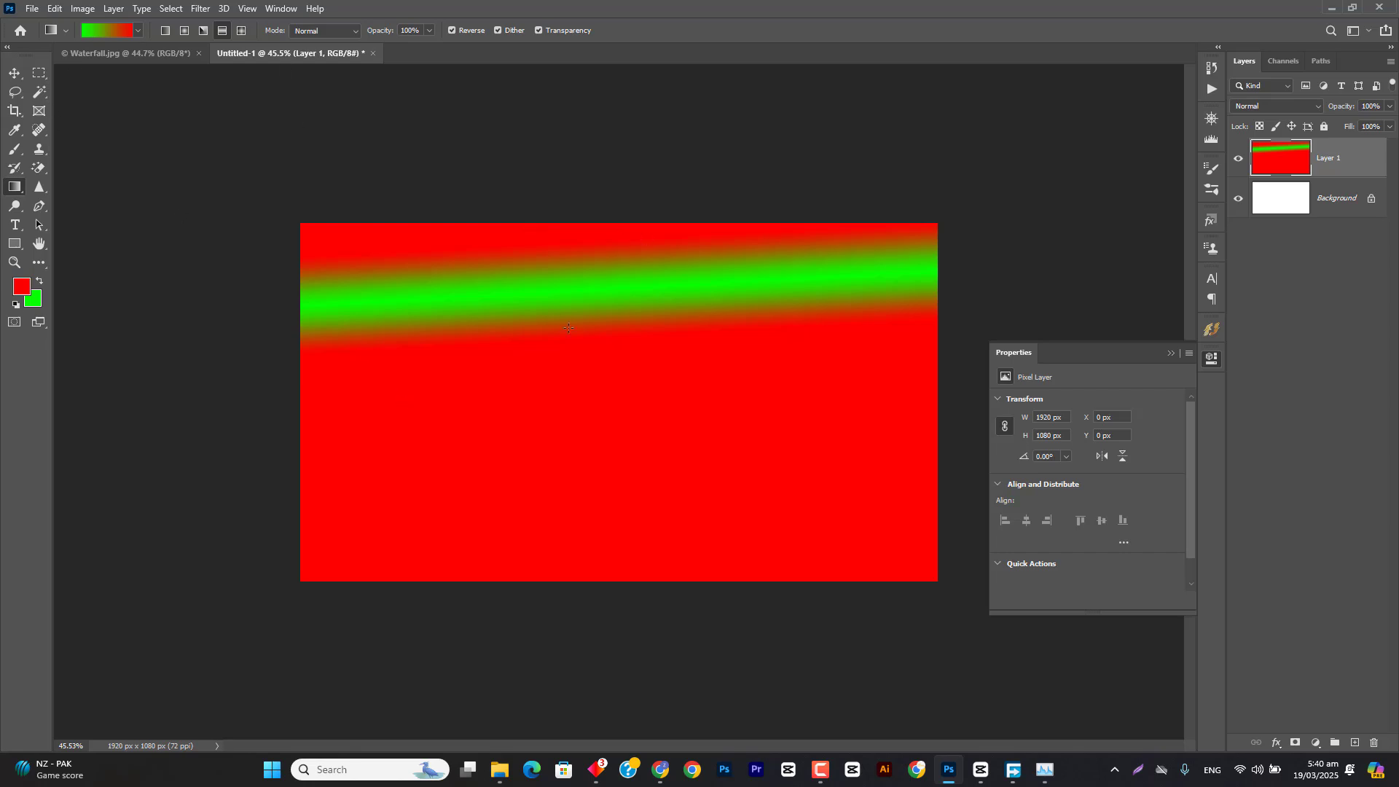
left_click_drag(597, 386, 602, 418)
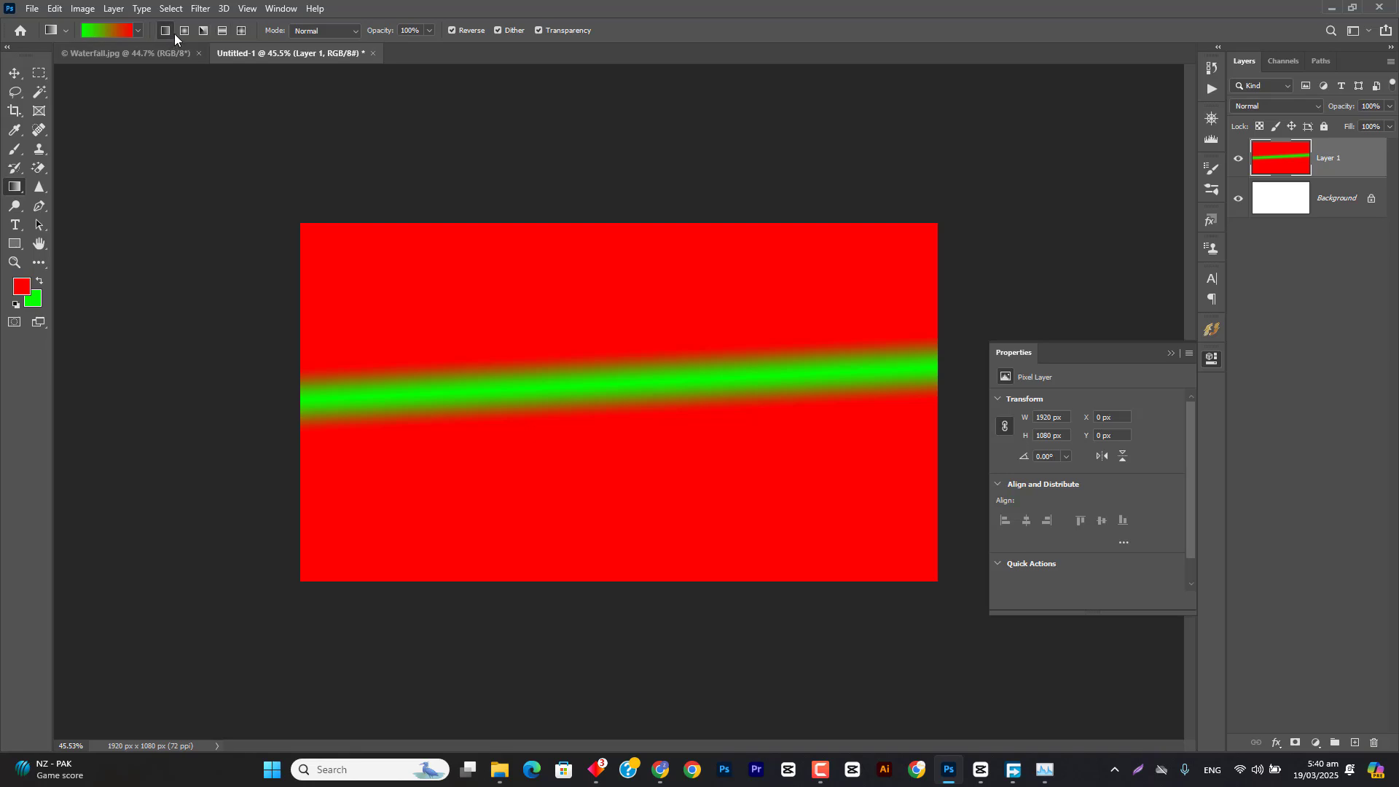
left_click_drag(633, 378, 637, 414)
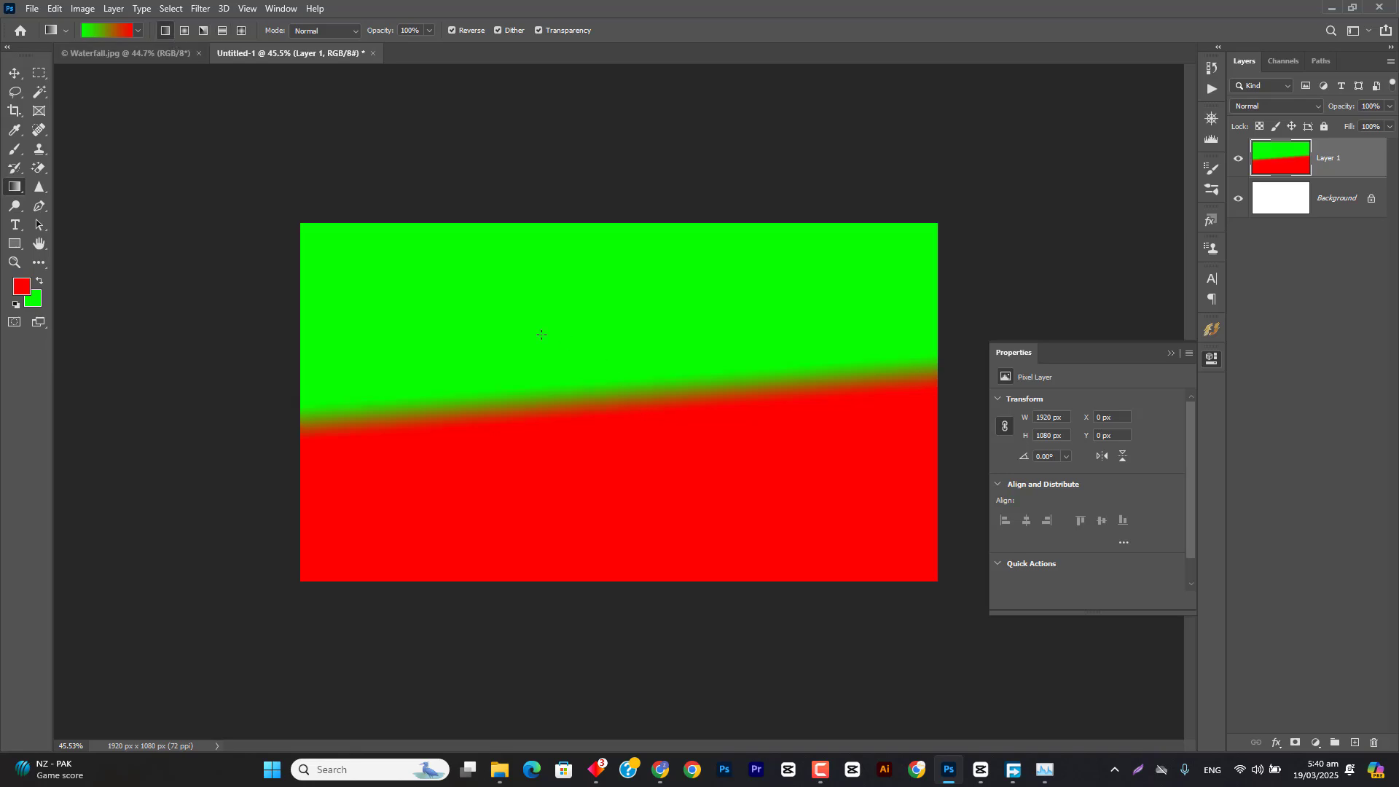
Step: Draw a thin horizontal reflected gradient band across the middle of Layer 1, then redraw it with Reverse turned off
left_click(221, 31)
left_click_drag(595, 383, 598, 427)
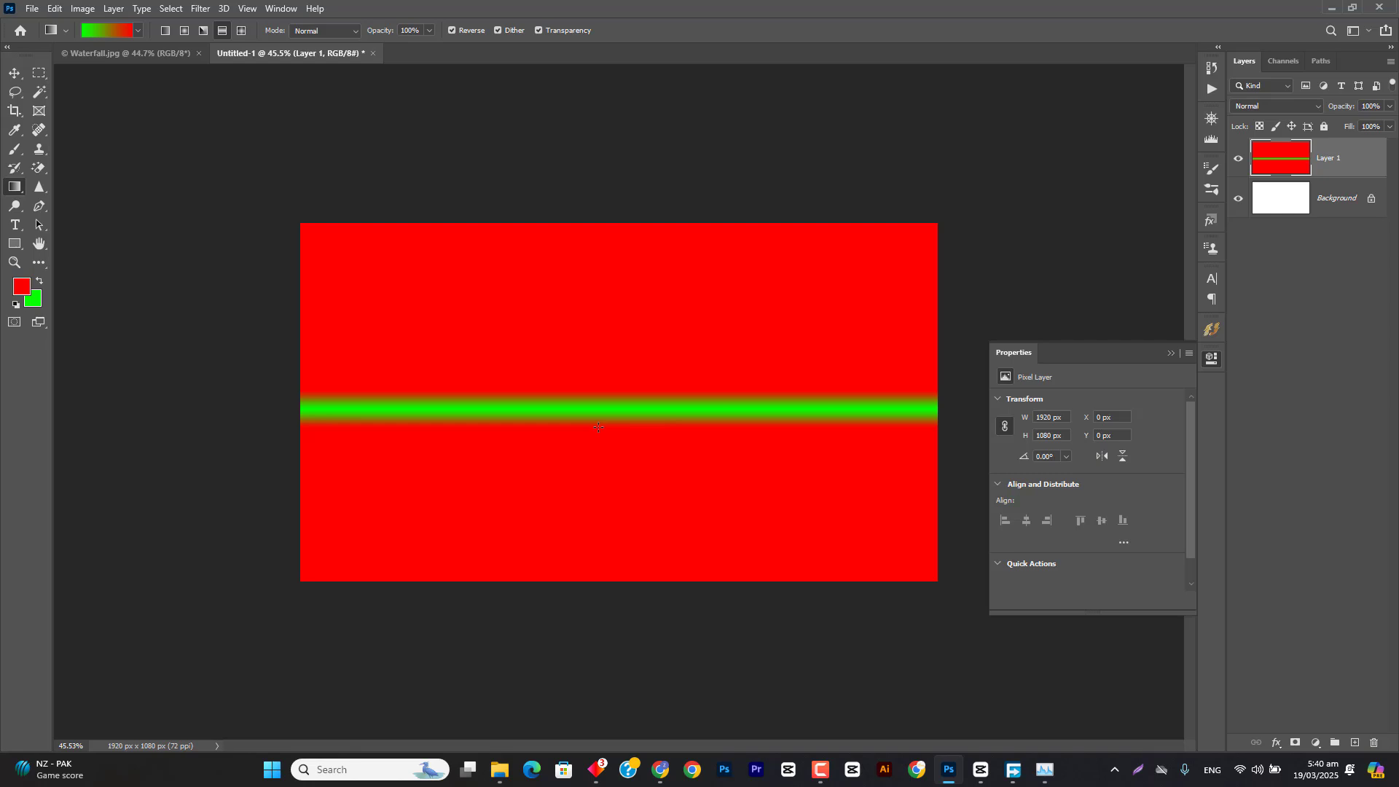
left_click(470, 33)
left_click_drag(619, 417, 619, 431)
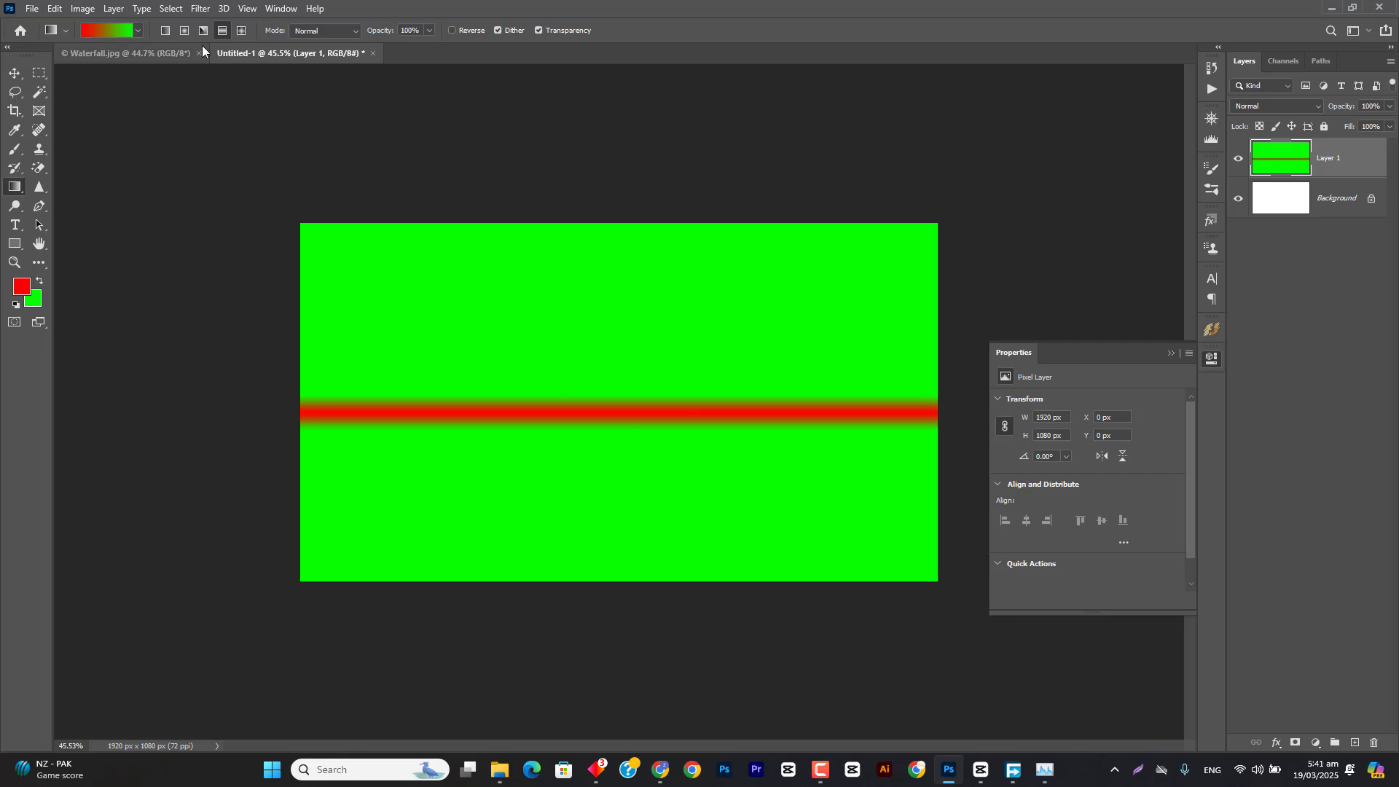
Step: Draw diamond gradients of various sizes around Layer 1, ending with a large red diamond on green in the upper-right area
left_click(241, 30)
left_click(620, 310)
left_click_drag(628, 327, 655, 356)
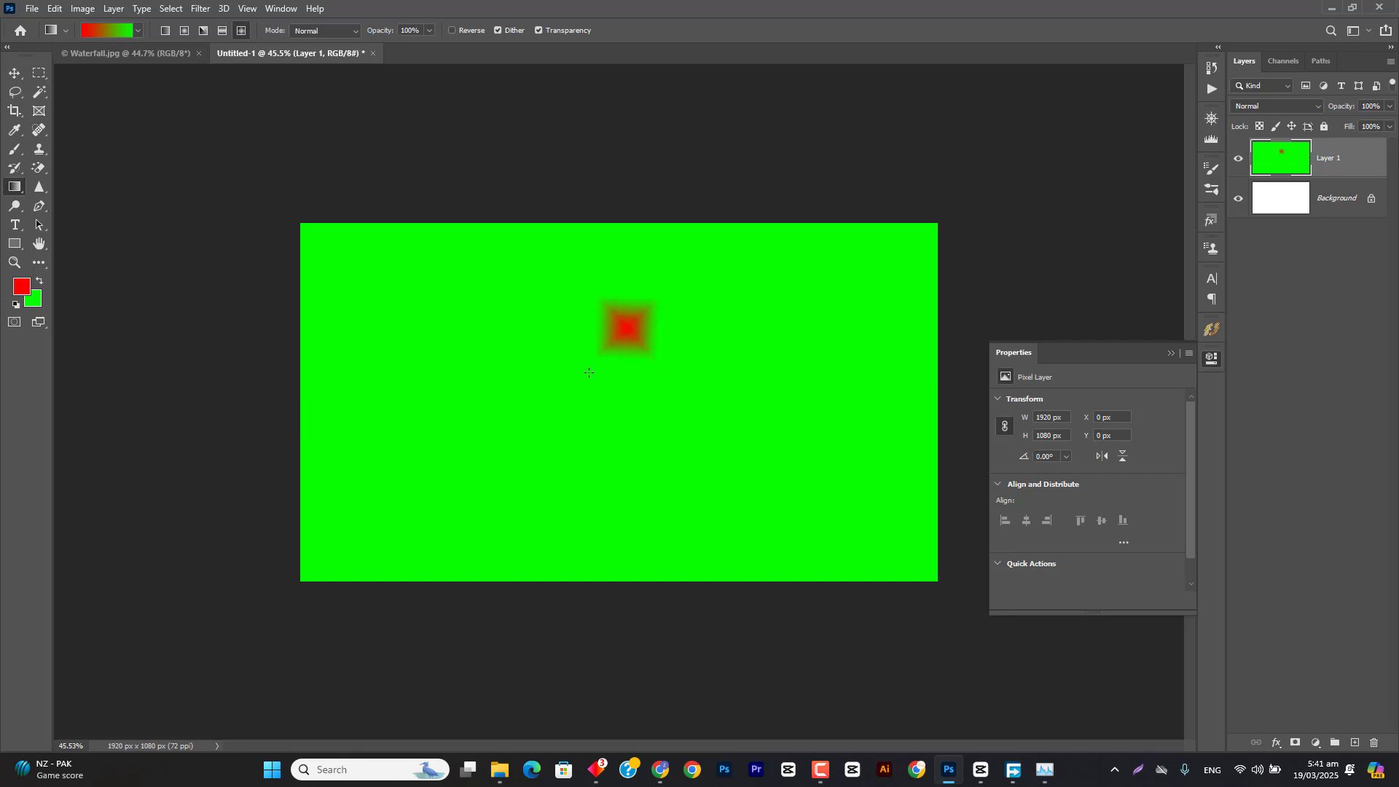
left_click_drag(541, 356, 581, 395)
left_click_drag(674, 386, 720, 435)
left_click_drag(729, 346, 763, 395)
left_click_drag(540, 366, 575, 406)
left_click_drag(464, 379, 515, 431)
left_click_drag(640, 394, 673, 433)
left_click_drag(719, 354, 751, 390)
left_click_drag(785, 321, 815, 357)
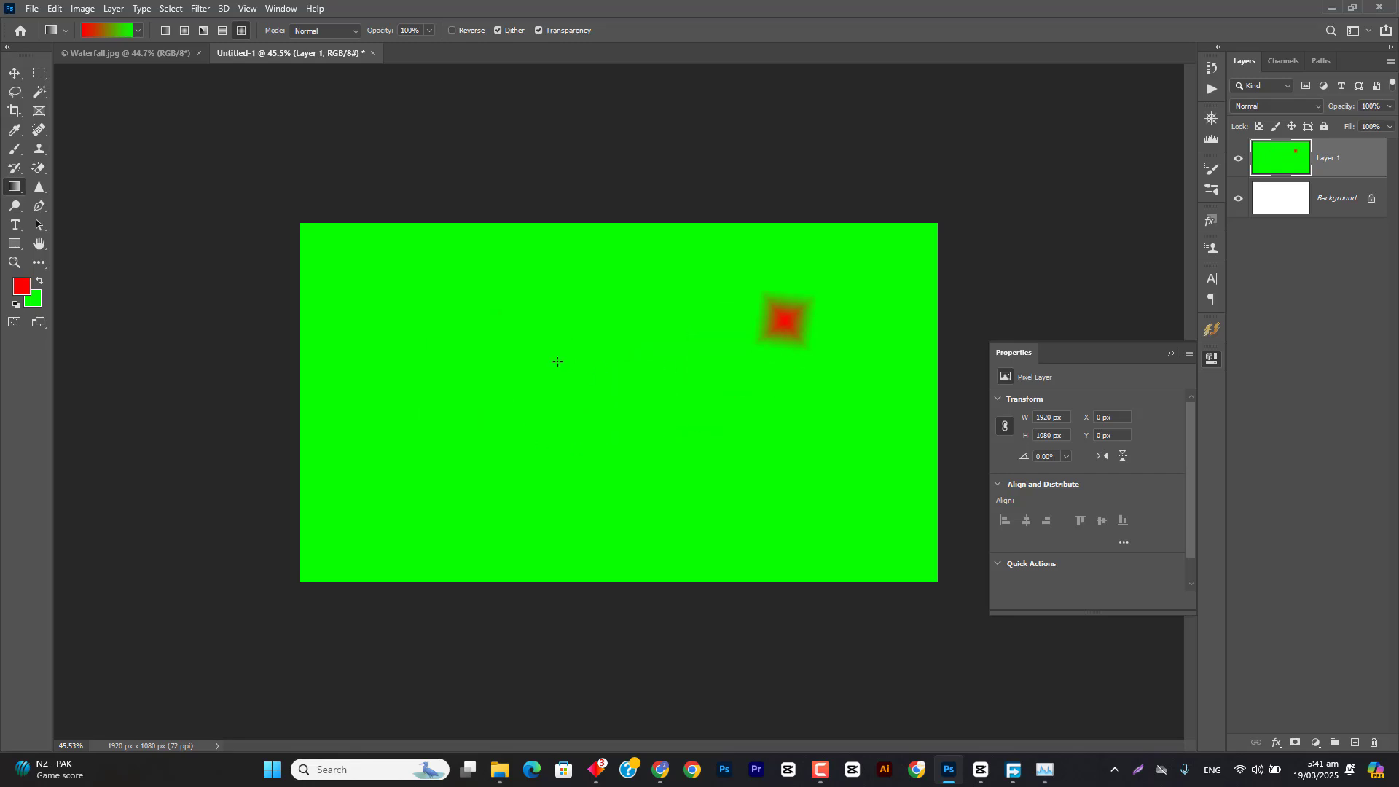
left_click_drag(555, 362, 608, 424)
left_click_drag(561, 324, 905, 452)
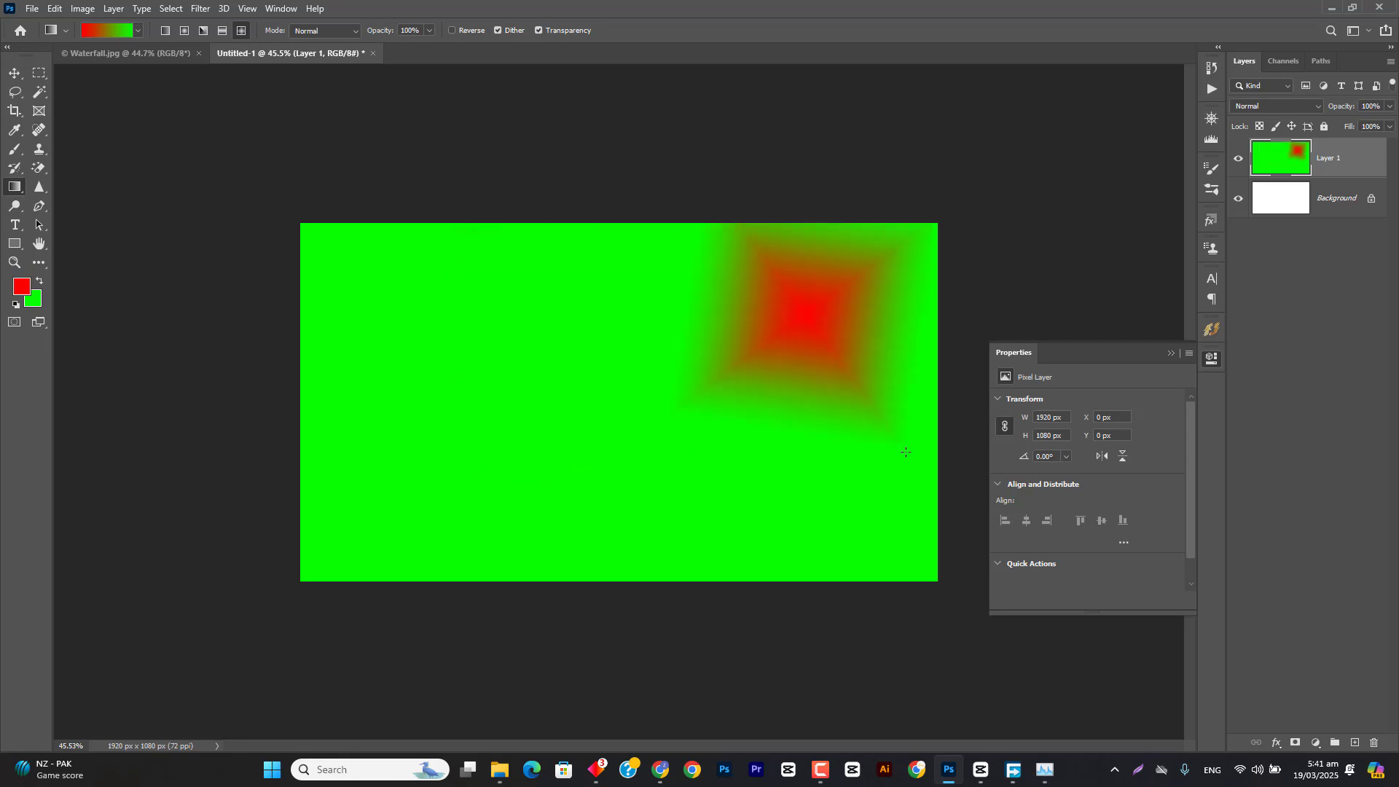
left_click_drag(557, 324, 670, 413)
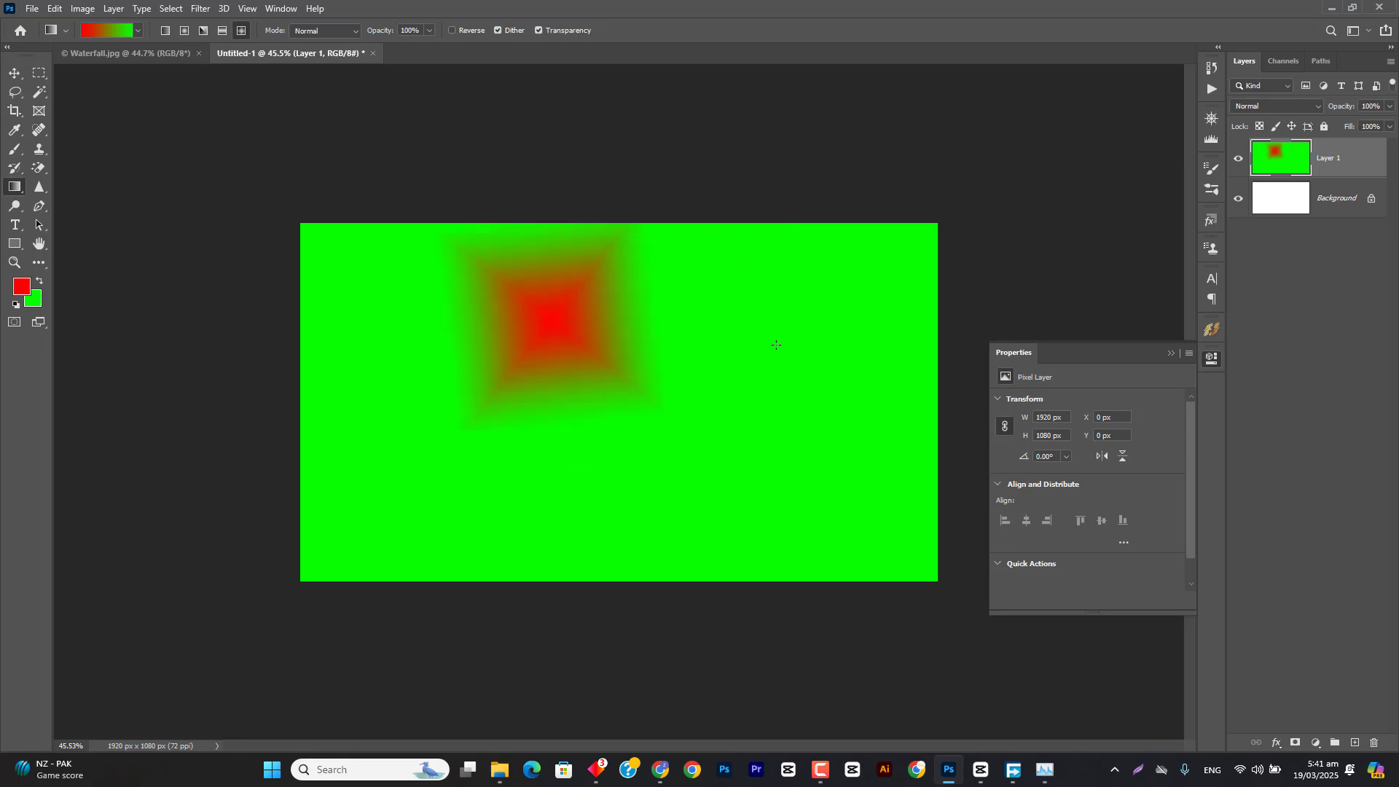
left_click_drag(760, 330, 901, 428)
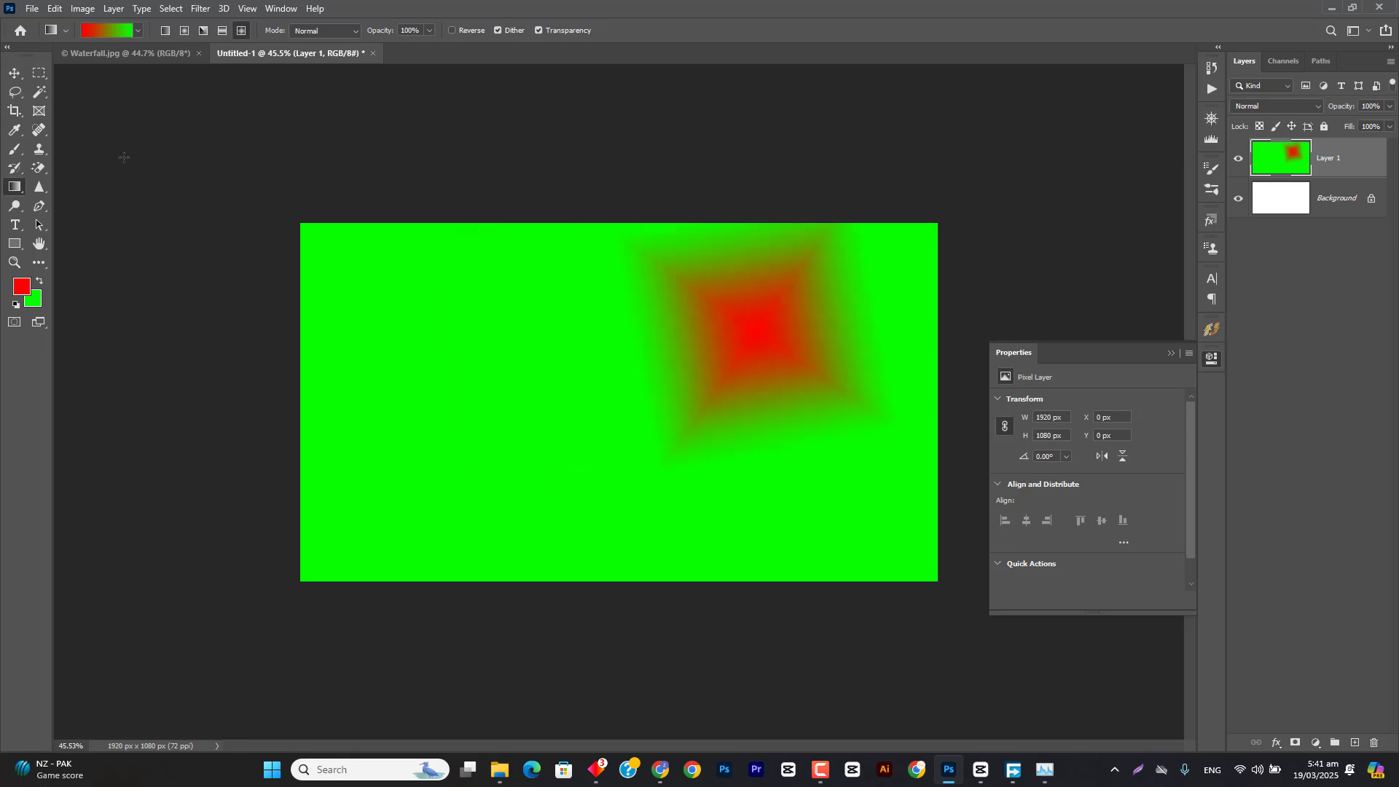
Step: Set the gradient type back to Linear and switch to the Move tool
left_click(166, 31)
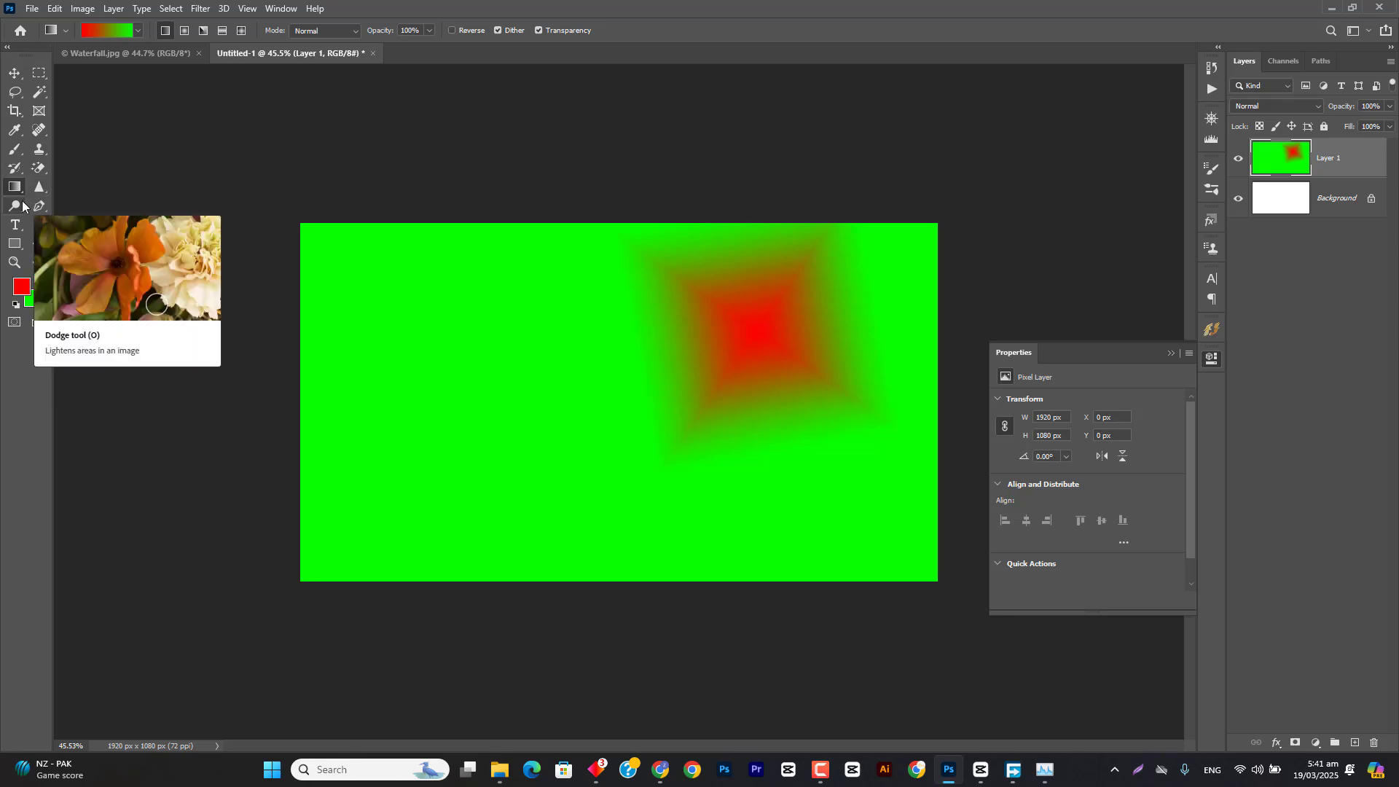
left_click(814, 773)
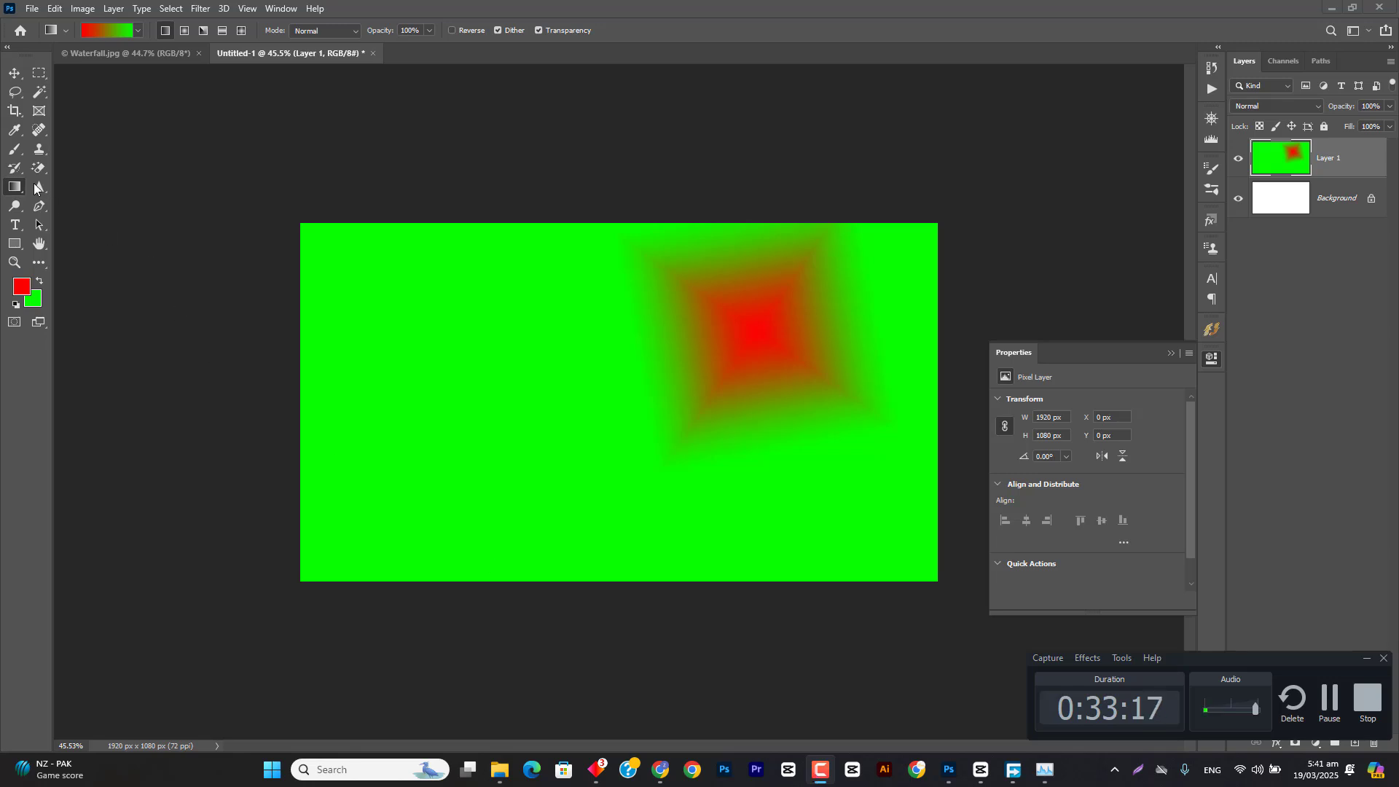
left_click(14, 75)
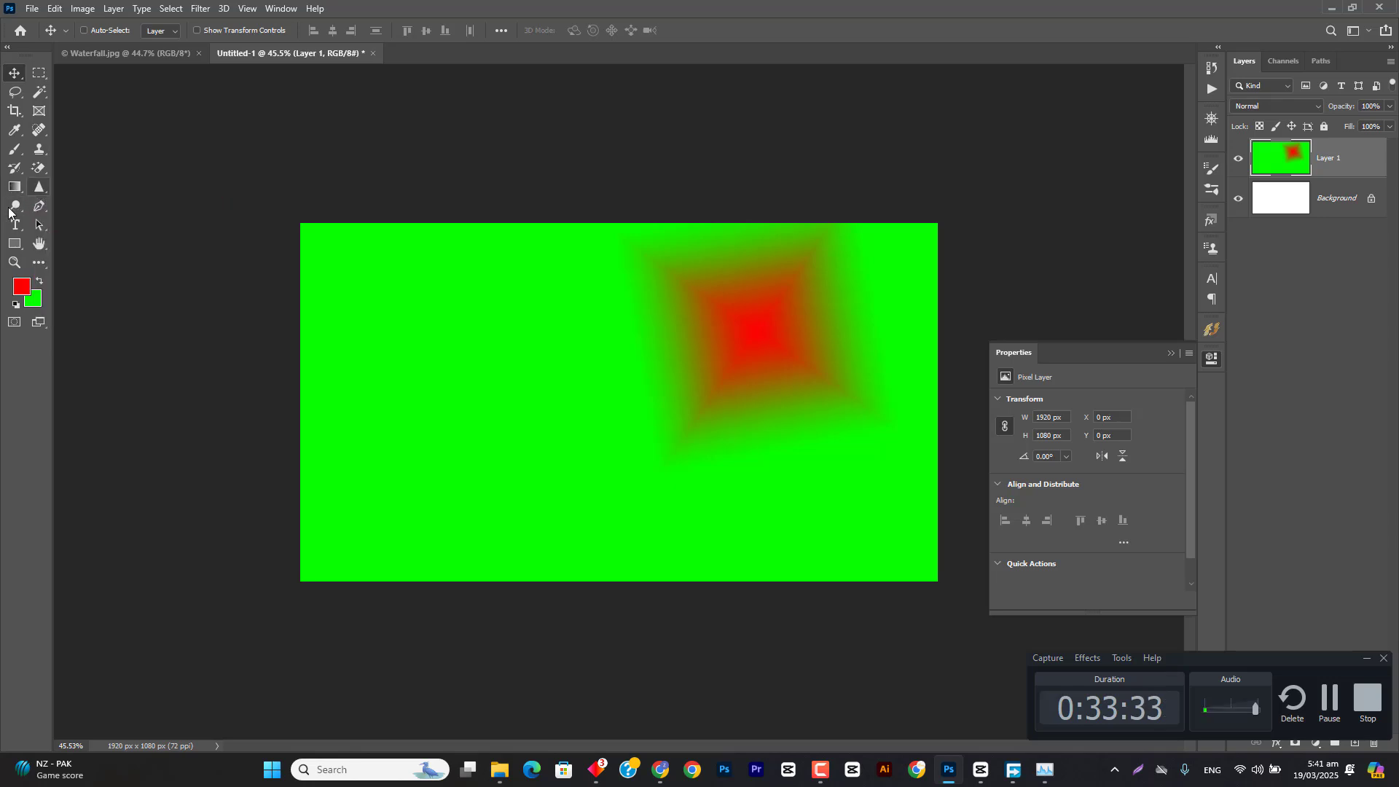
Step: In File Explorer's pictures for class folder, select the photos of the man with crossed arms and the shouting man in a cap
left_click(26, 32)
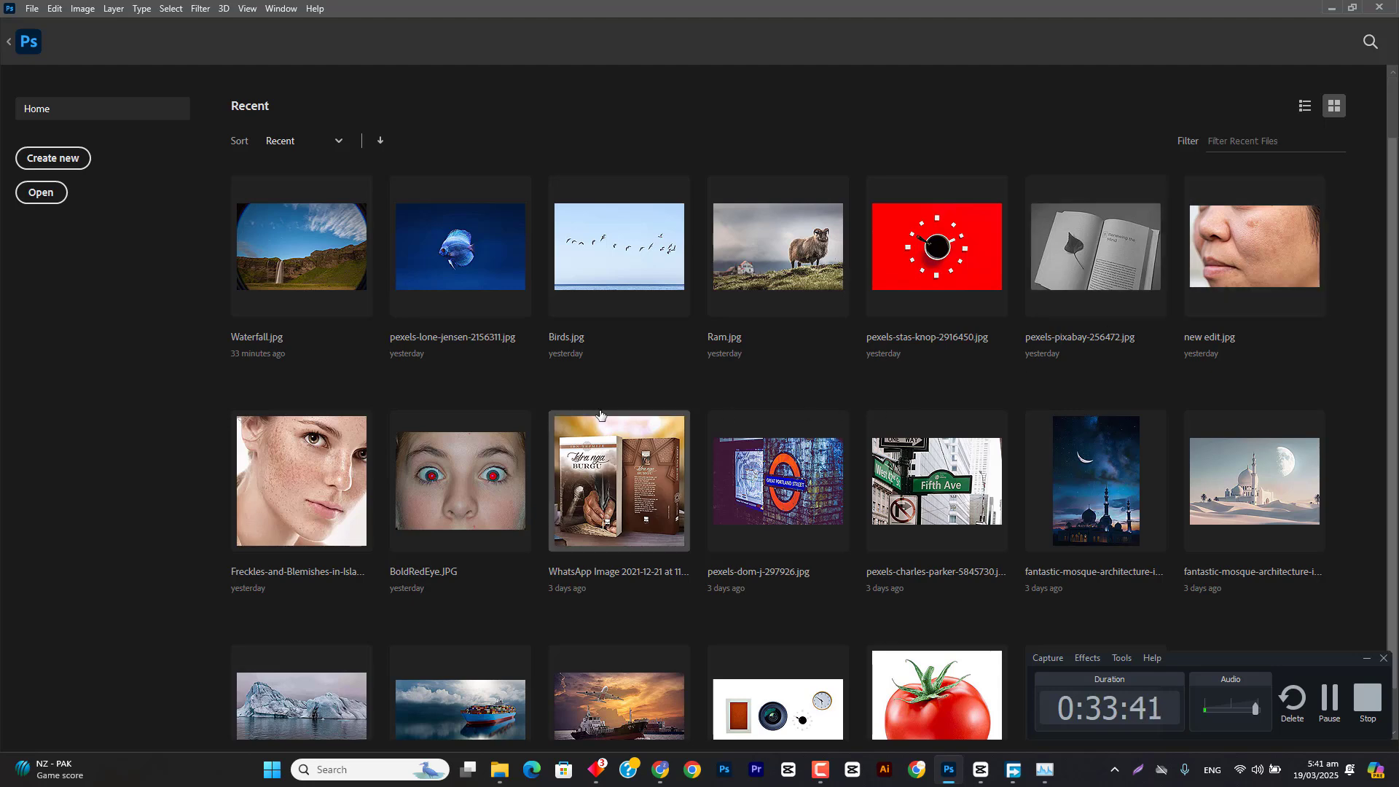
scroll(530, 688, "down", 2)
left_click(501, 769)
left_click(799, 397)
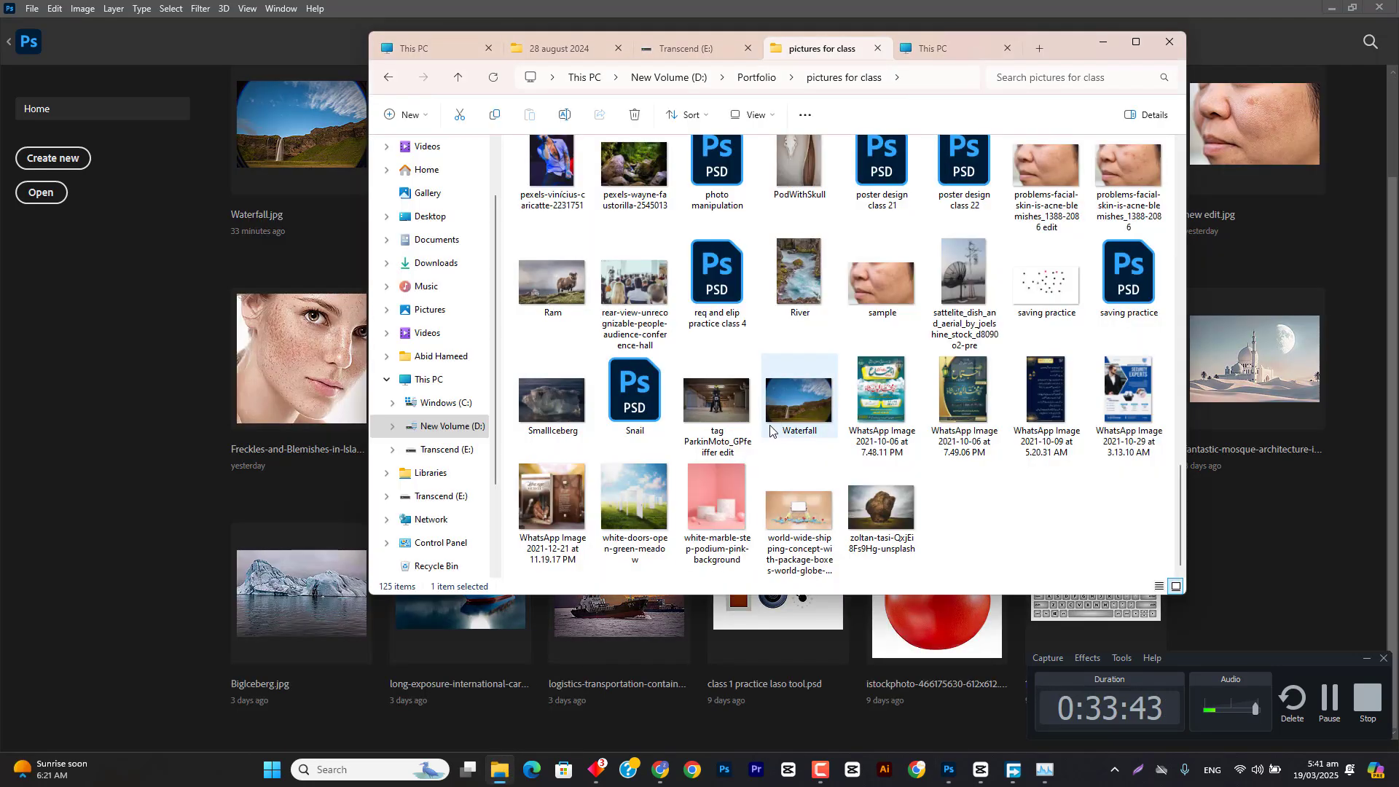
scroll(805, 402, "down", 5)
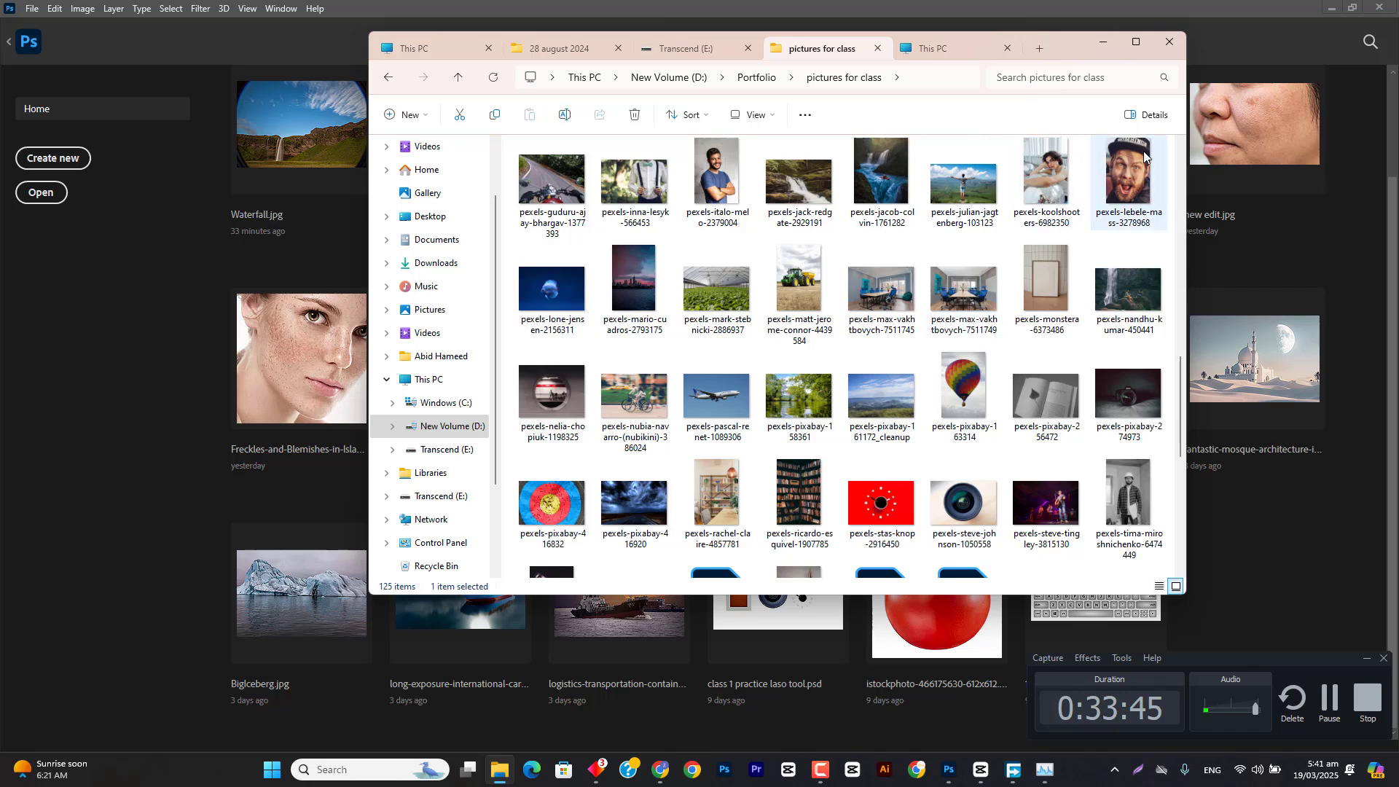
left_click(718, 178)
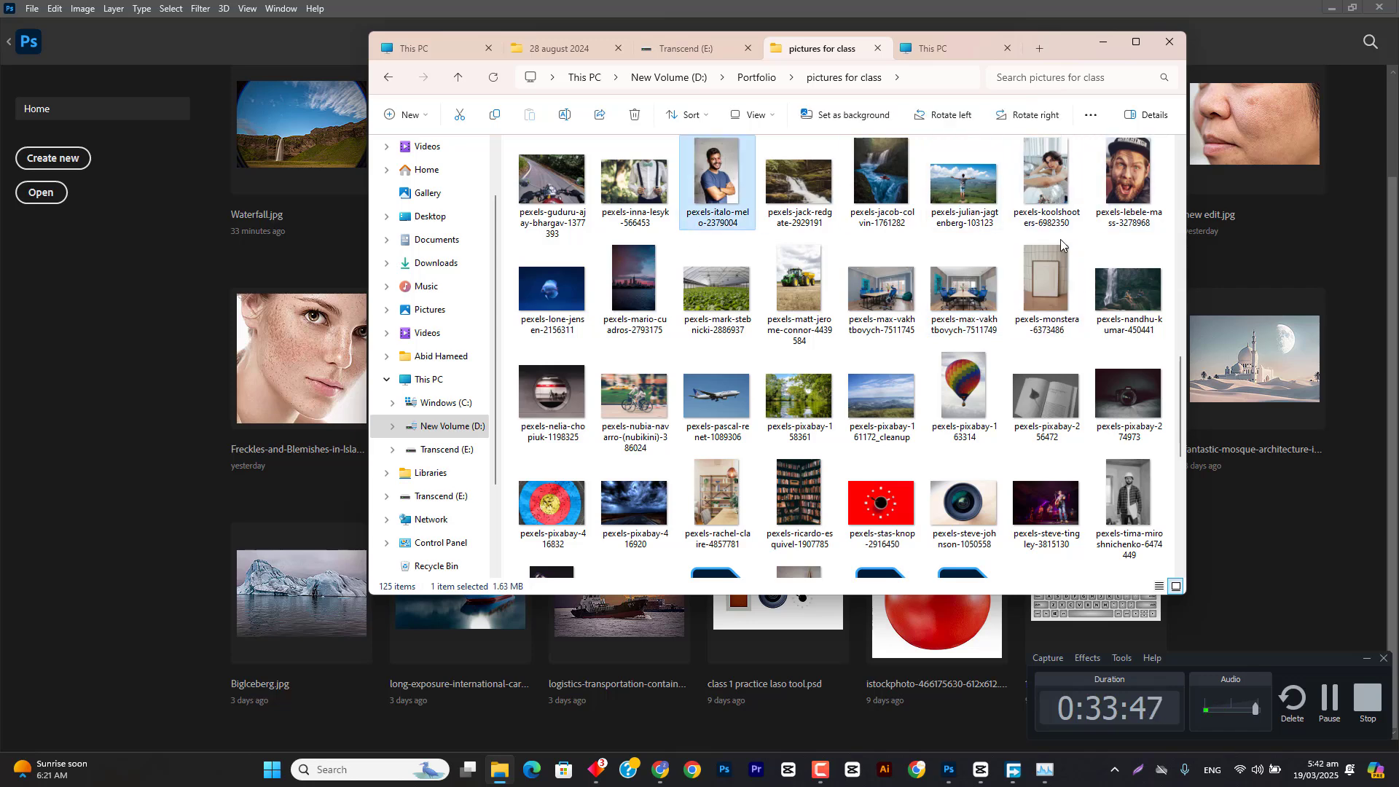
left_click(1128, 191, "ctrl")
Step: Add the Hotpot image to the two selected portraits and open all three files in Photoshop
left_click_drag(1069, 35, 1069, 87)
scroll(1035, 280, "up", 3)
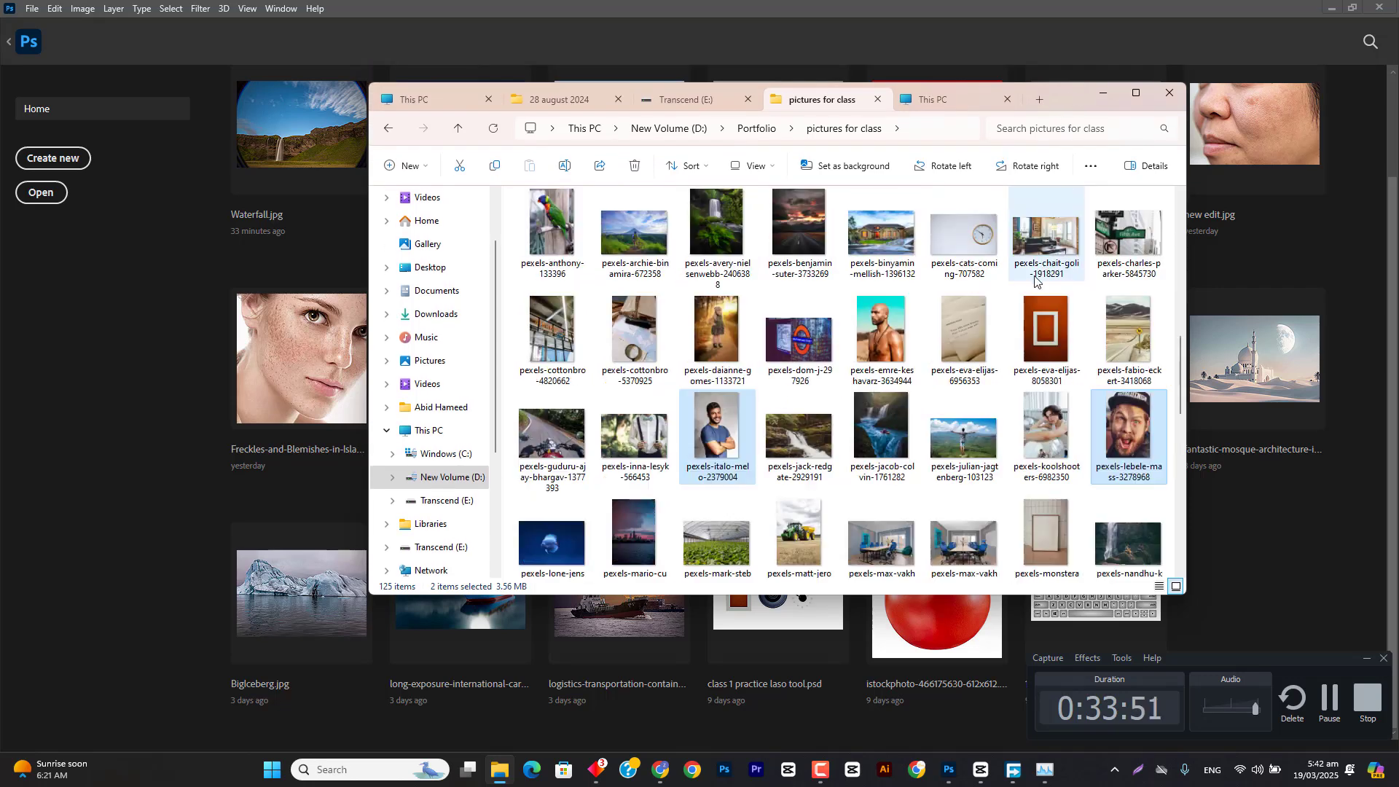
left_click(896, 320, "ctrl")
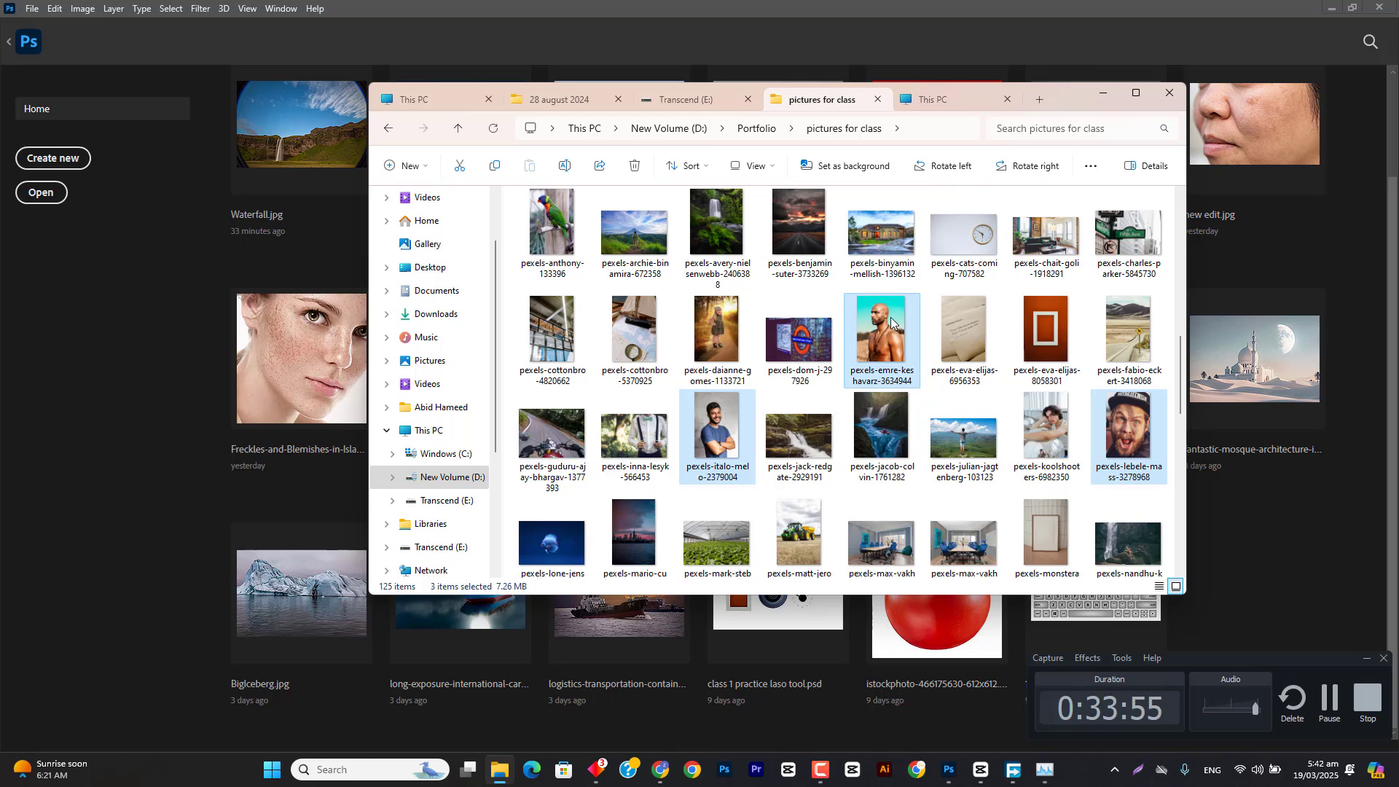
scroll(1011, 474, "up", 5)
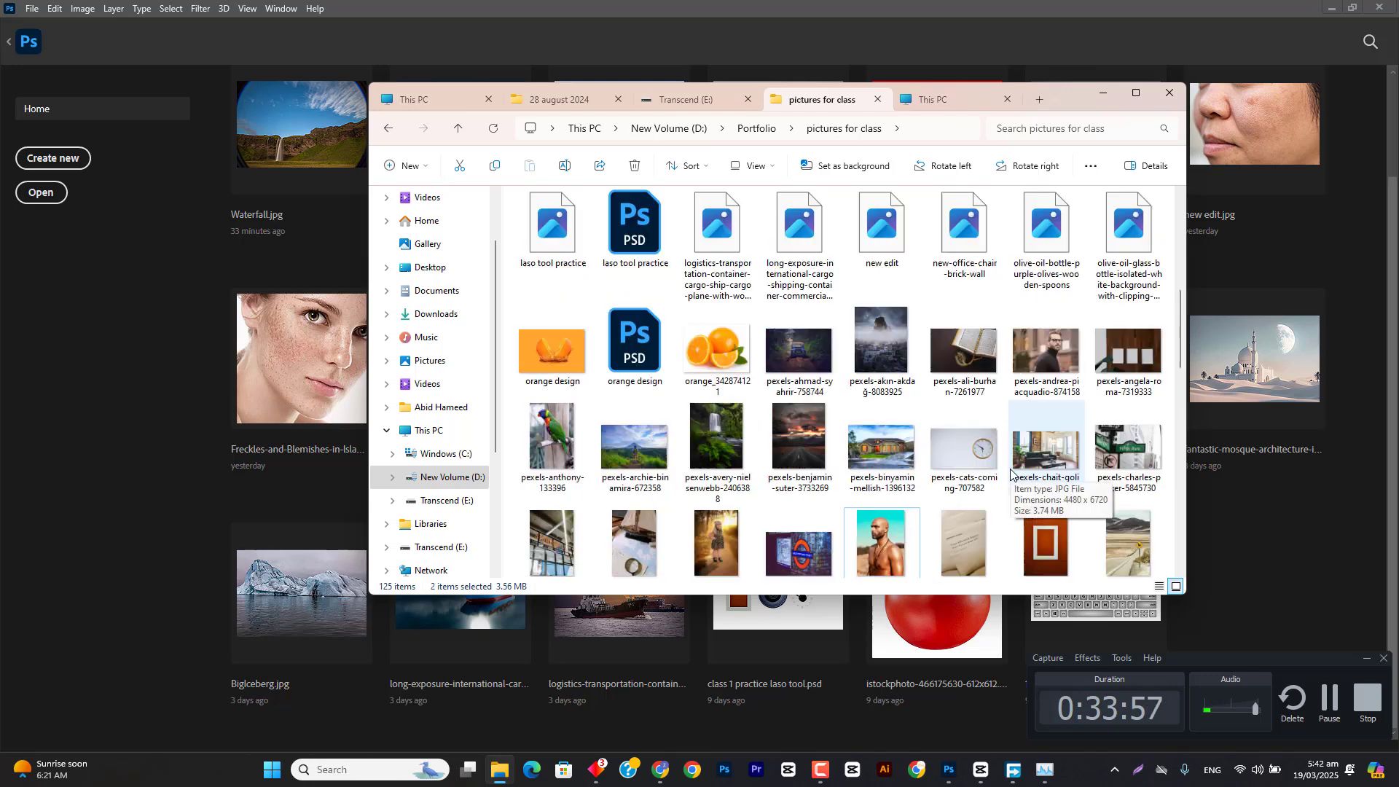
scroll(1011, 474, "up", 3)
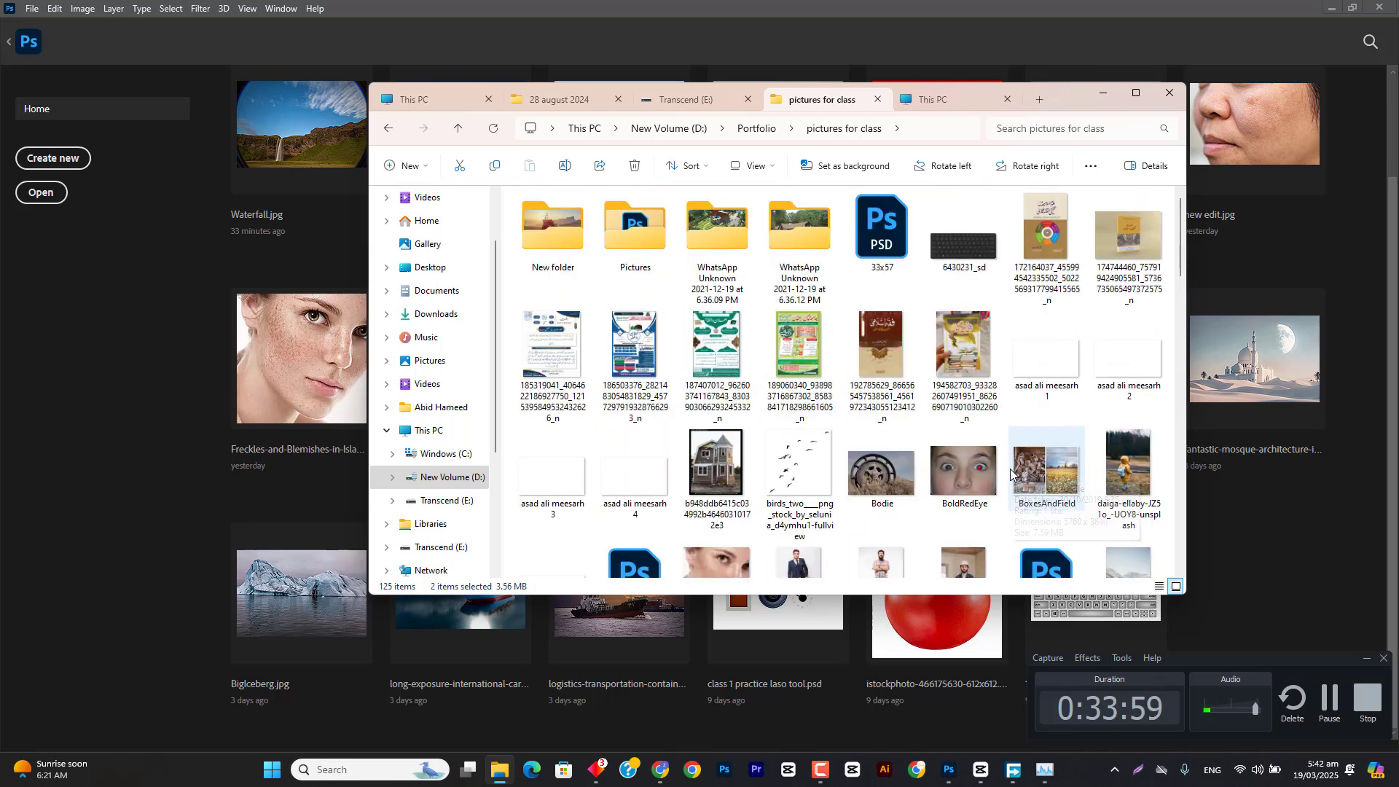
scroll(1002, 481, "down", 3)
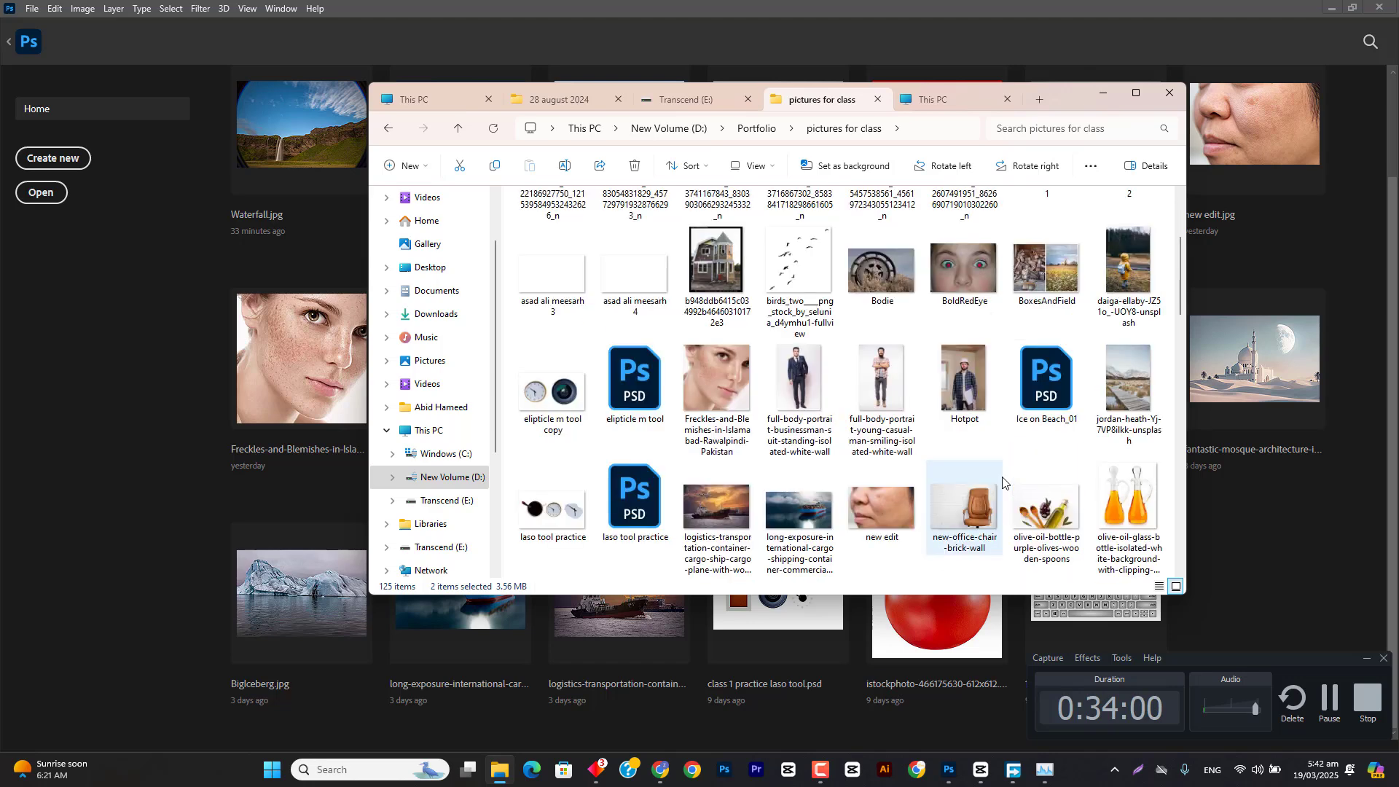
left_click(962, 384, "ctrl")
scroll(962, 384, "up", 2)
left_click_drag(963, 384, 919, 40)
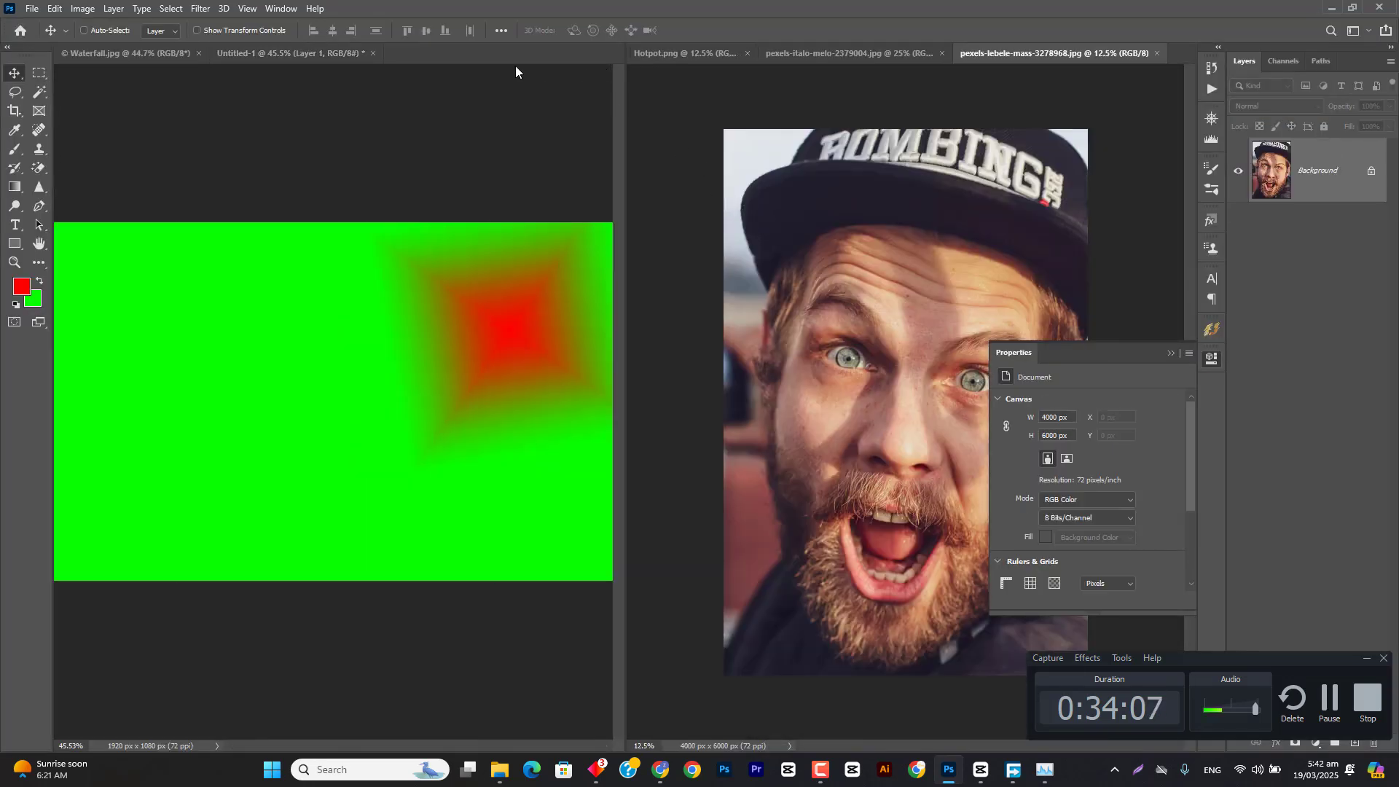
Step: Merge the newly opened photos into one tab group with the other documents and collapse the Properties panel
left_click_drag(711, 47, 618, 51)
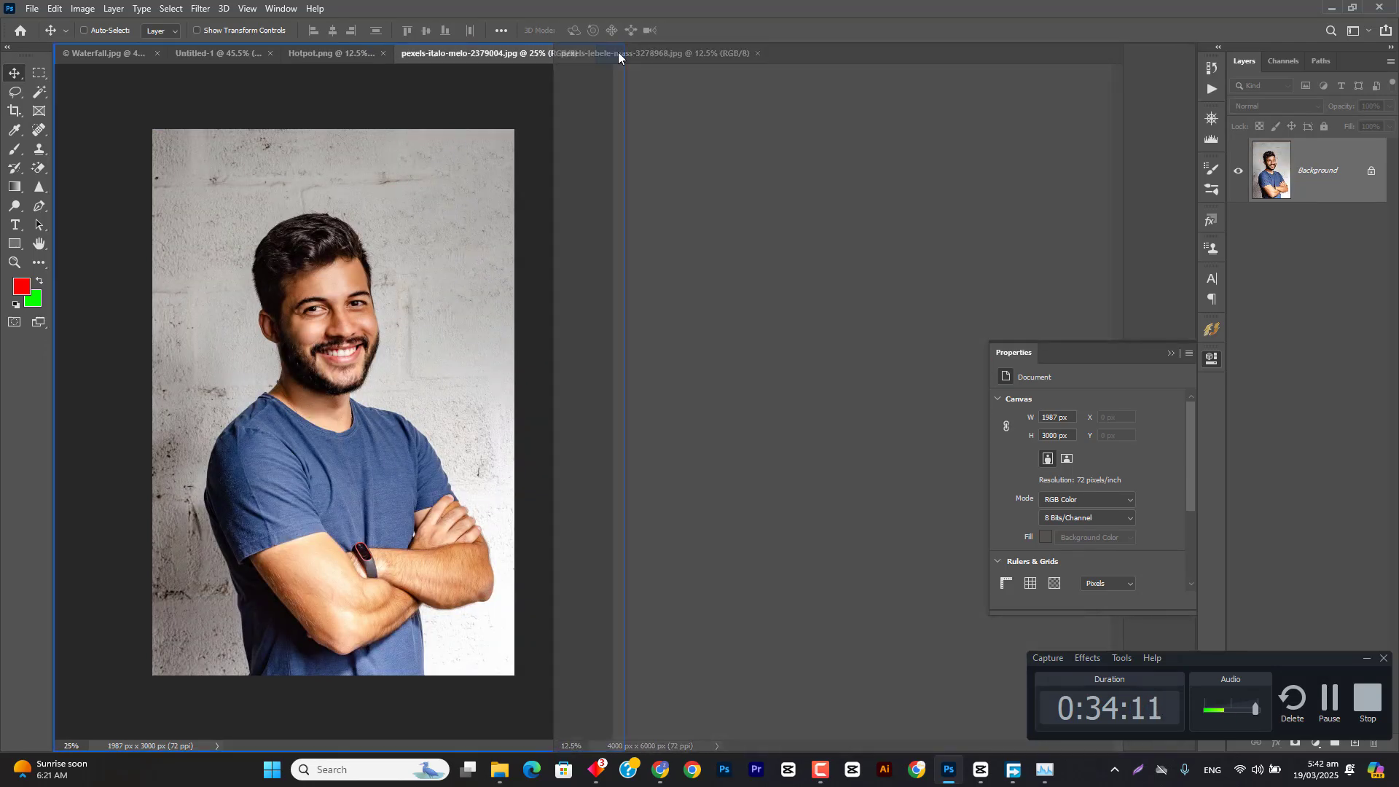
left_click(825, 52)
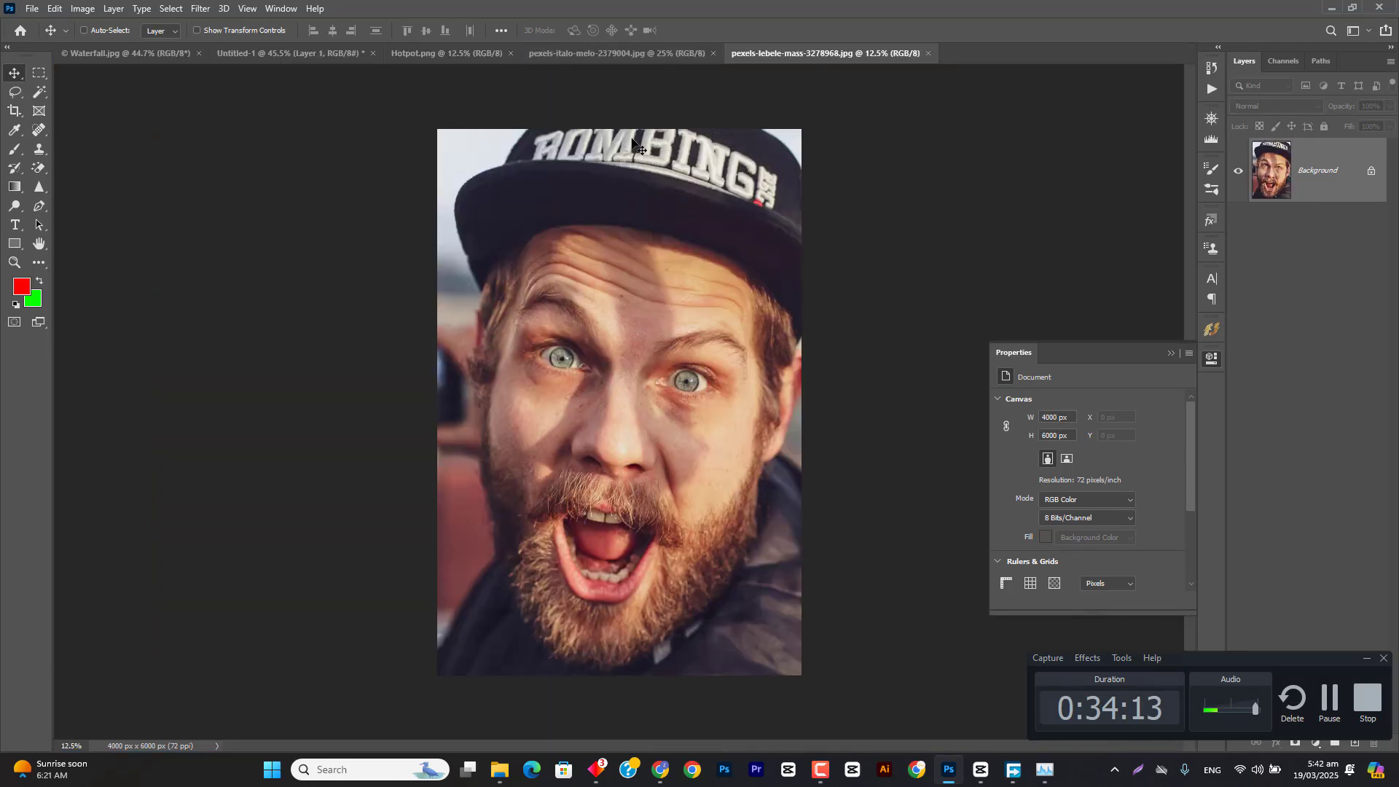
left_click(1170, 353)
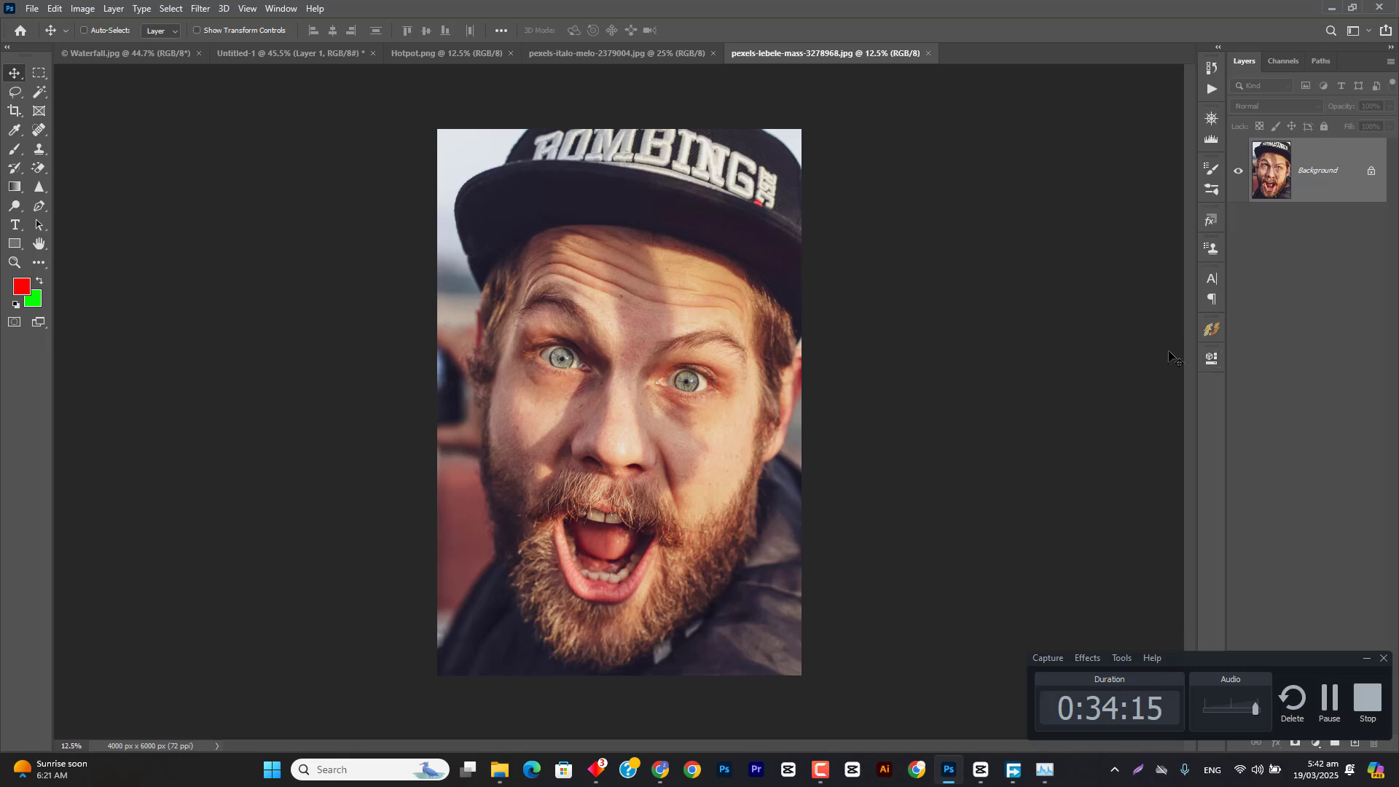
Step: Dock the shouting man's photo side by side with the other documents and return it to the shared tab group
left_click(279, 9)
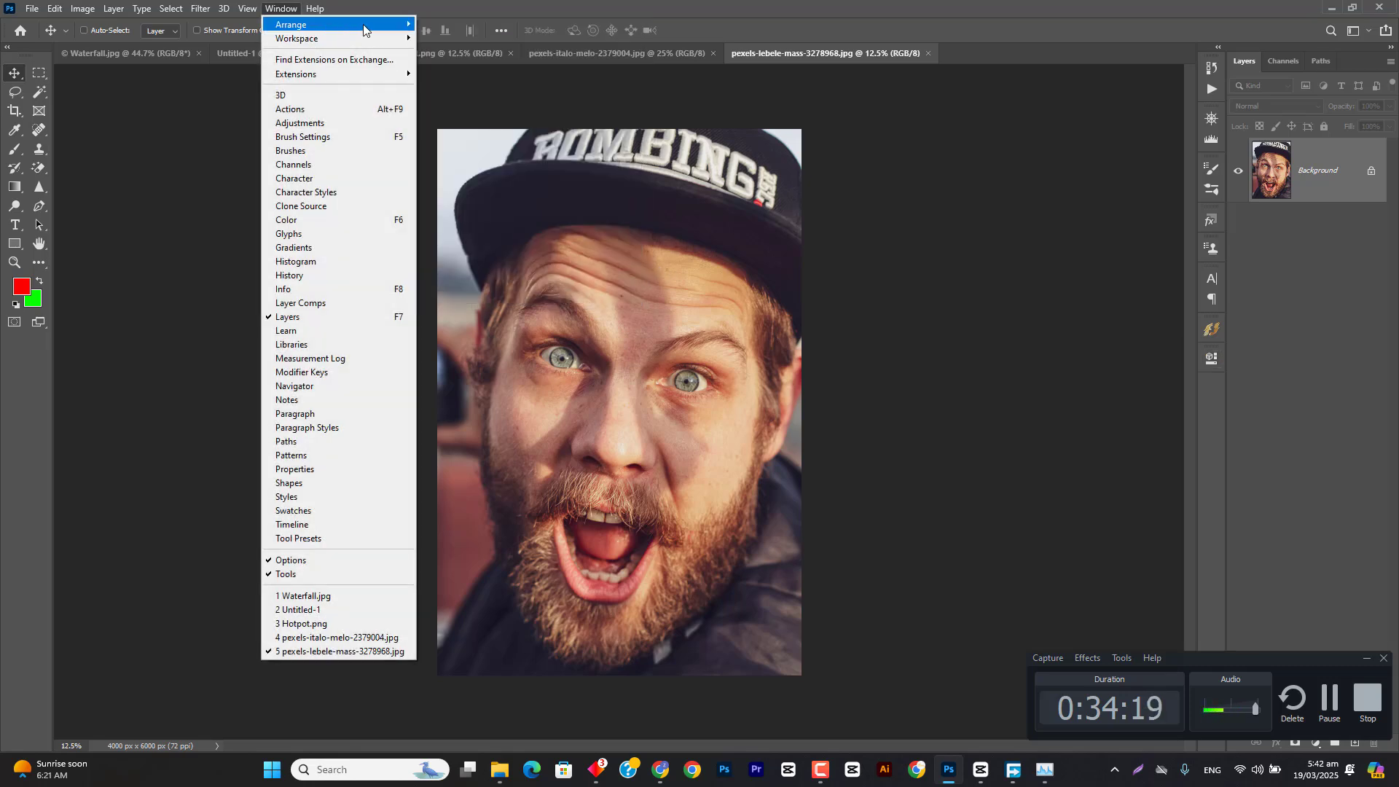
left_click(867, 4)
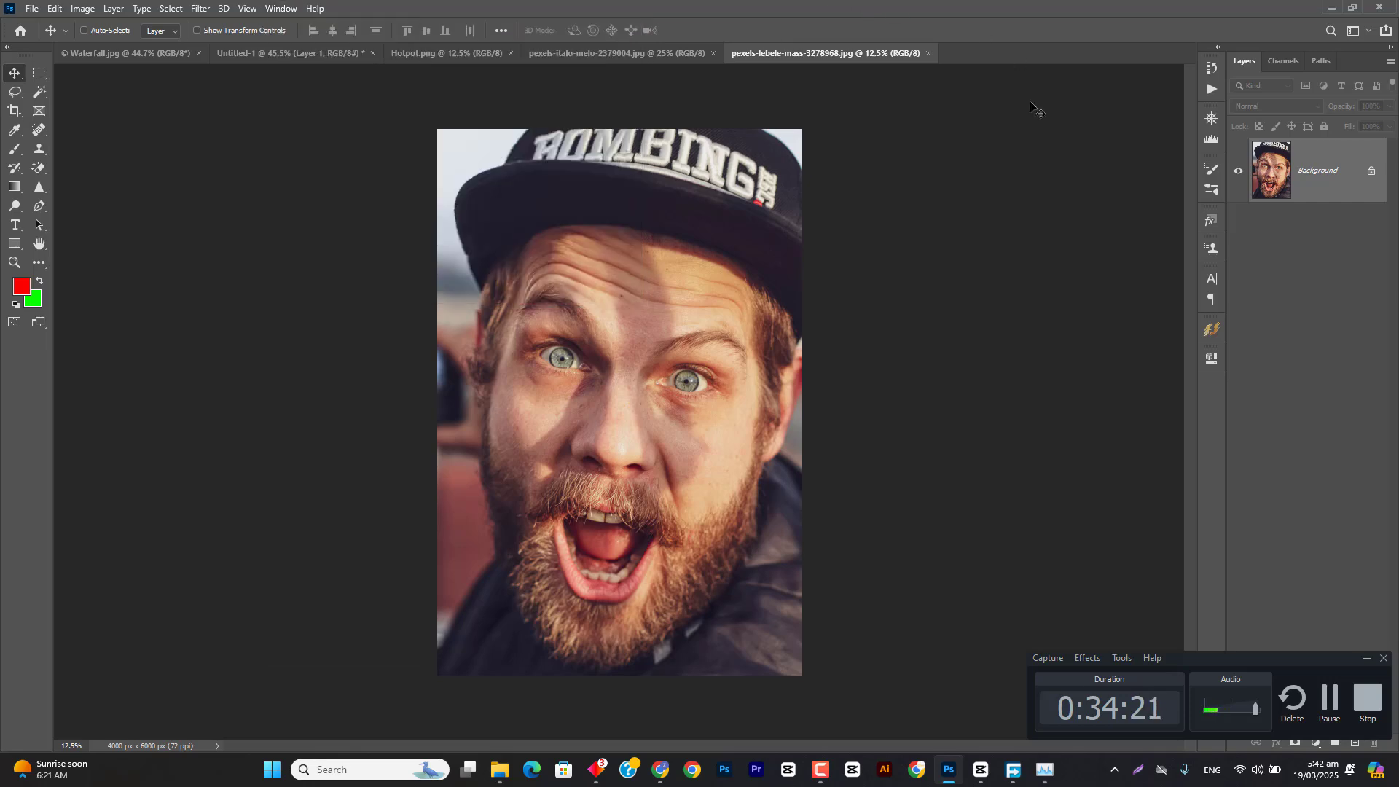
left_click_drag(870, 60, 1193, 96)
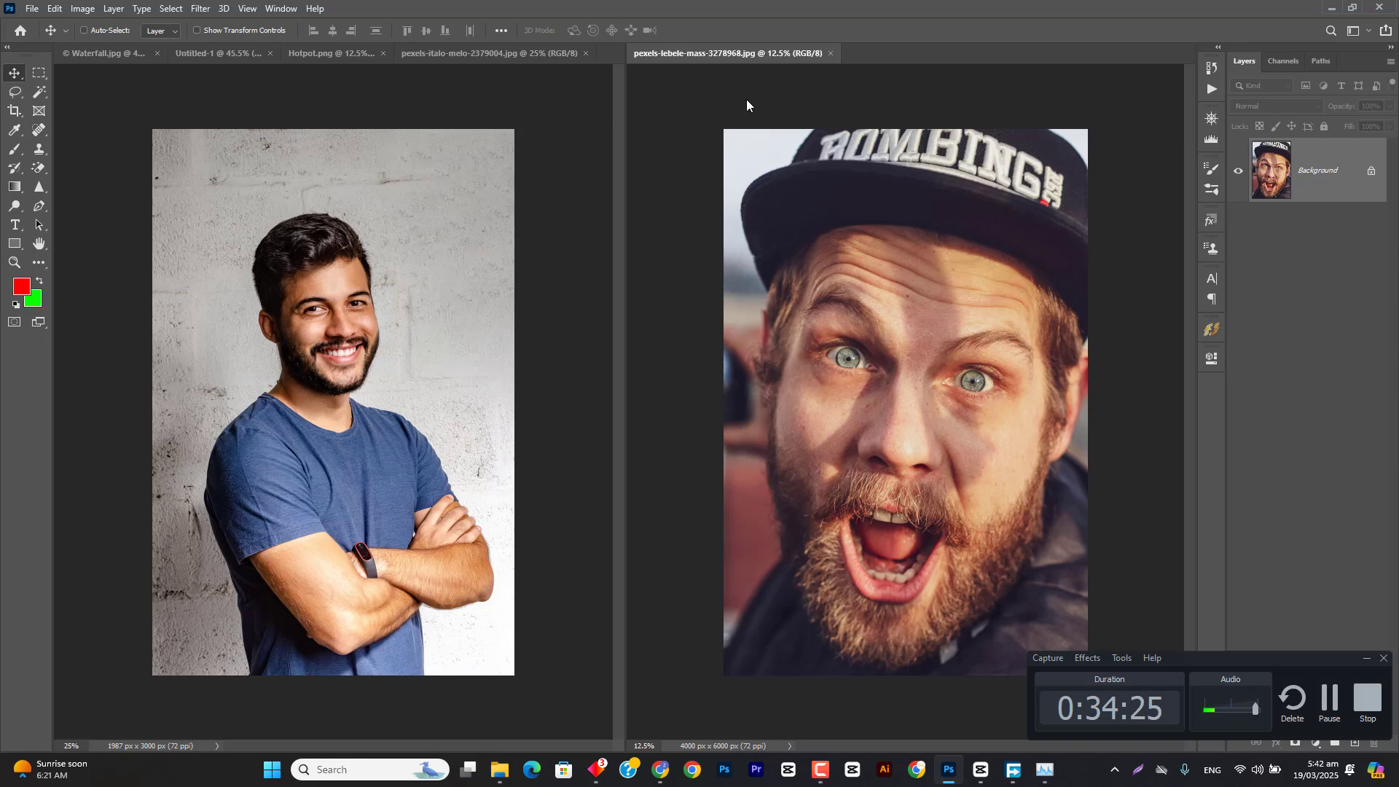
left_click_drag(762, 53, 820, 52)
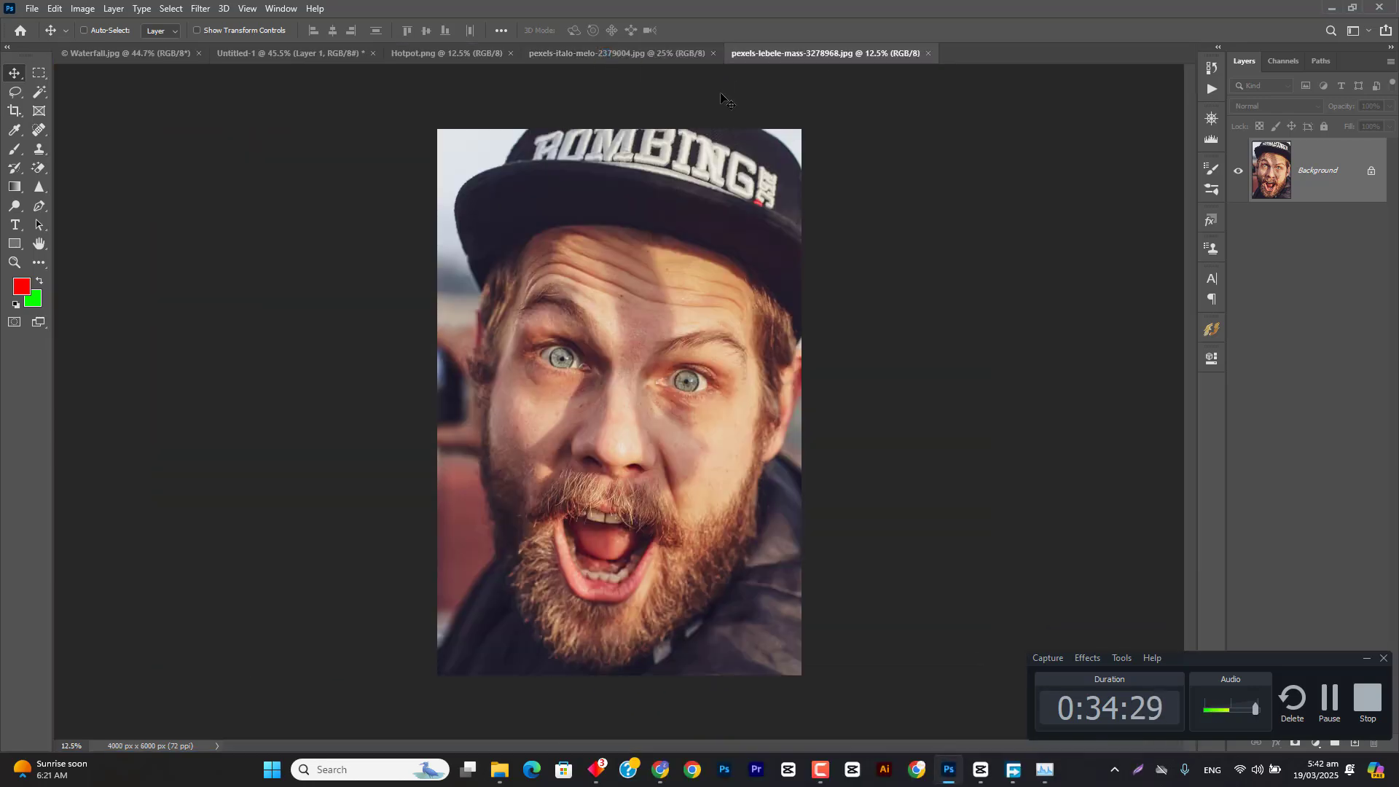
Step: Choose the Blur tool and duplicate the Background layer of the shouting man's photo
right_click(36, 189)
left_click(75, 190)
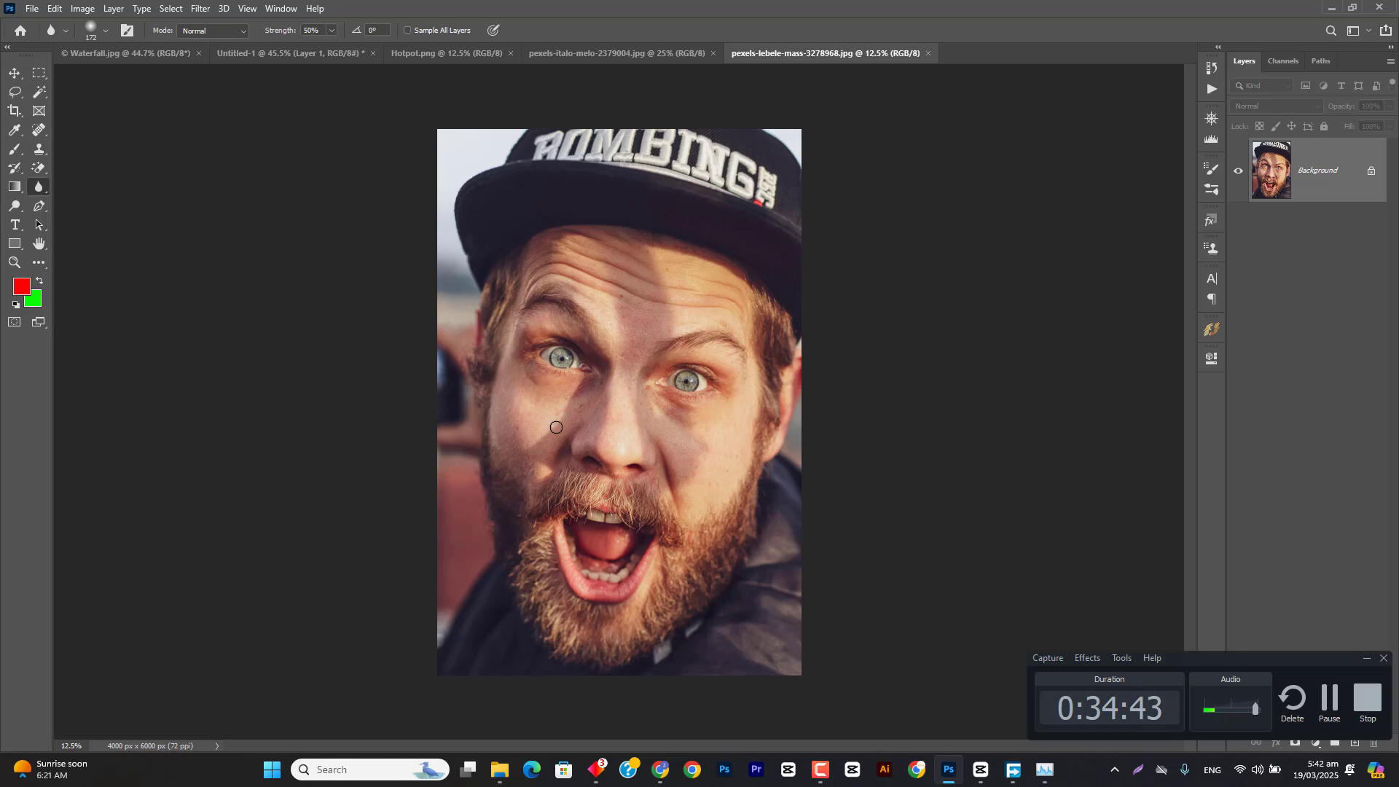
scroll(555, 427, "up", 6)
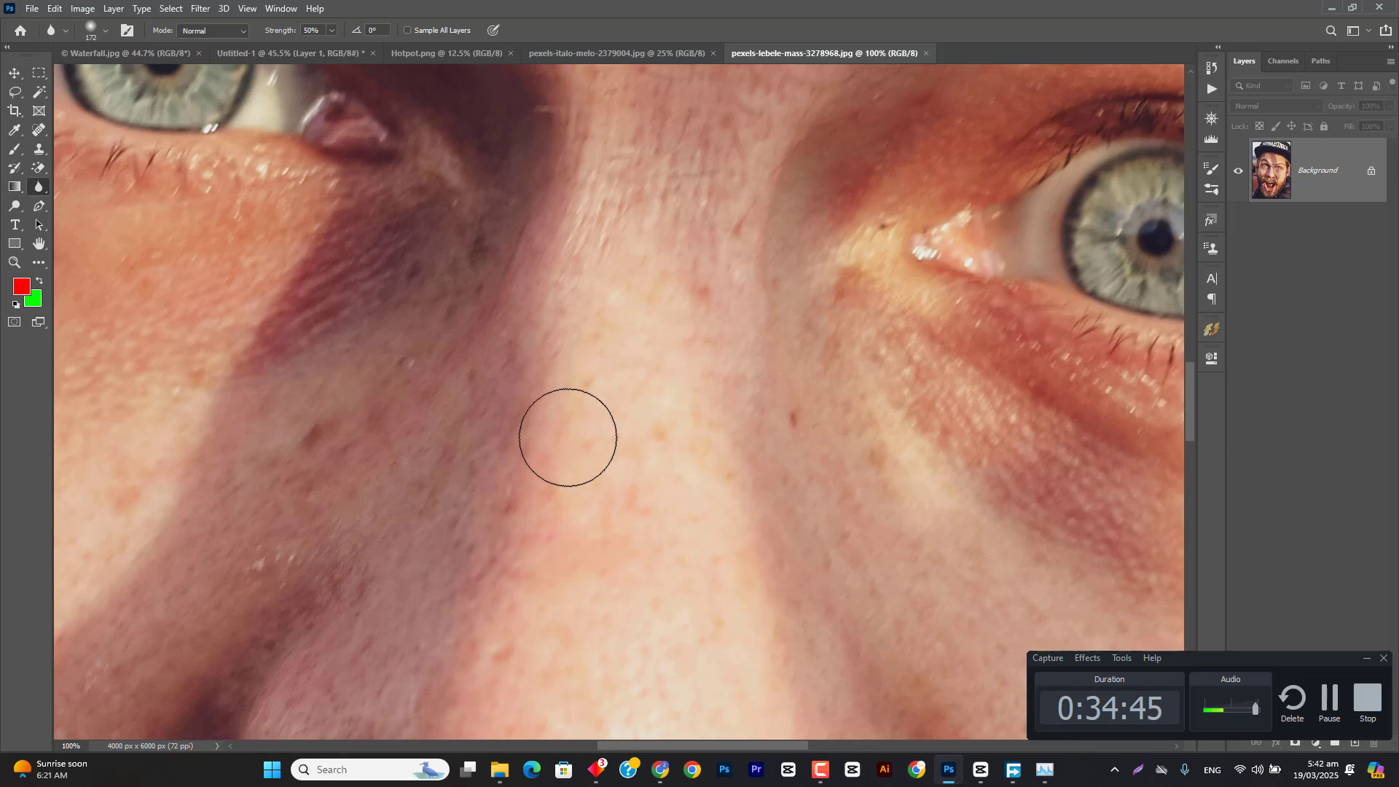
left_click_drag(515, 274, 943, 568)
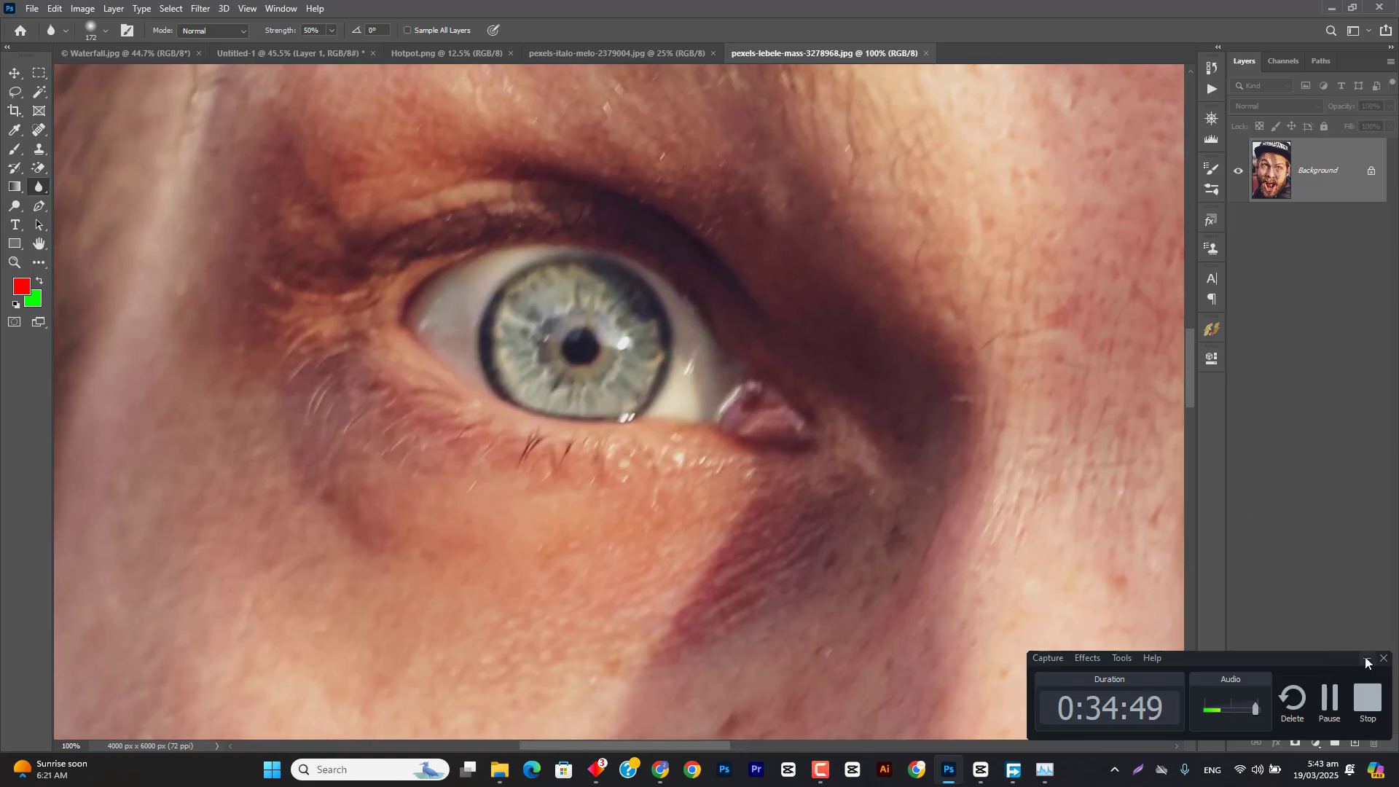
left_click(1365, 658)
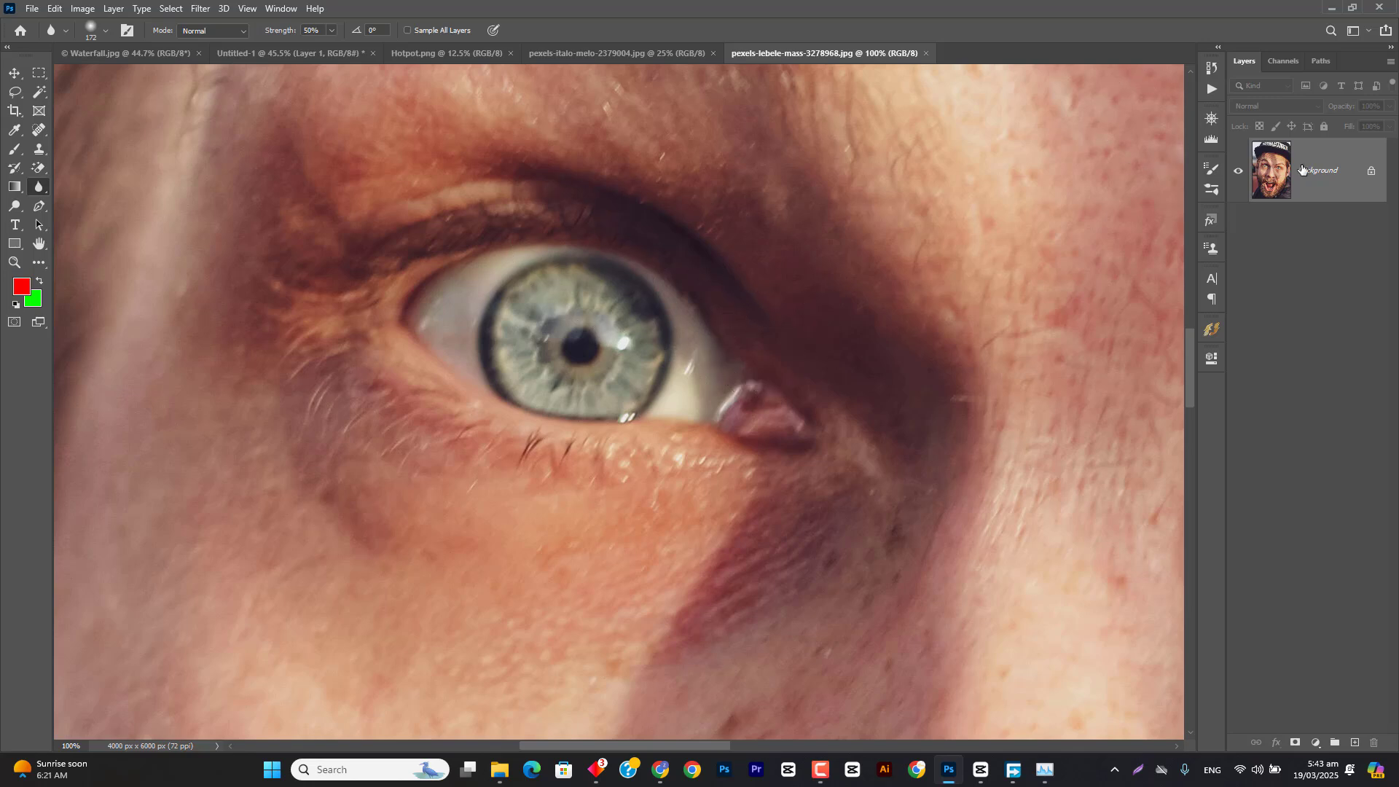
left_click_drag(1332, 184, 1353, 742)
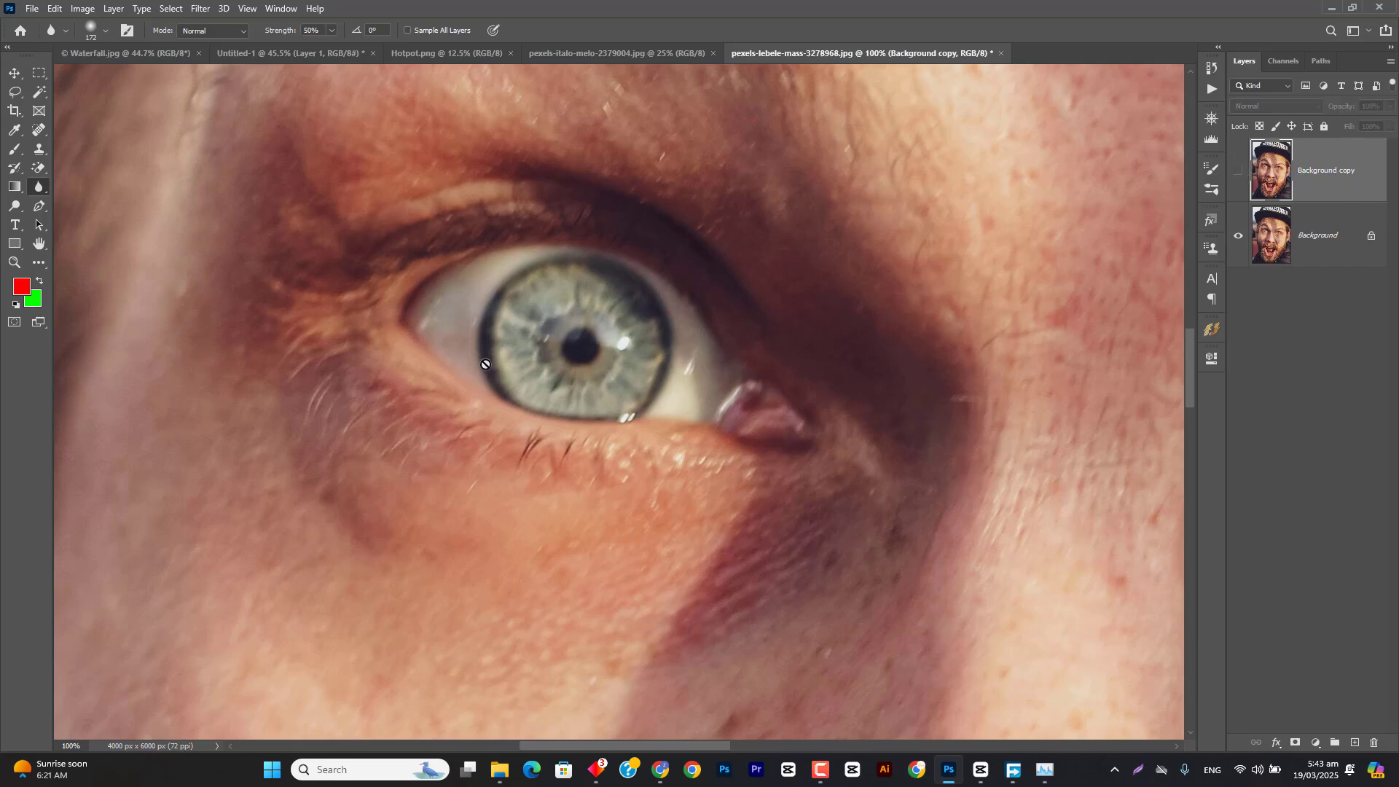
Step: Show Background copy, blur the eye on the image's left side at 100% strength, and compare it with the original
left_click(1236, 173)
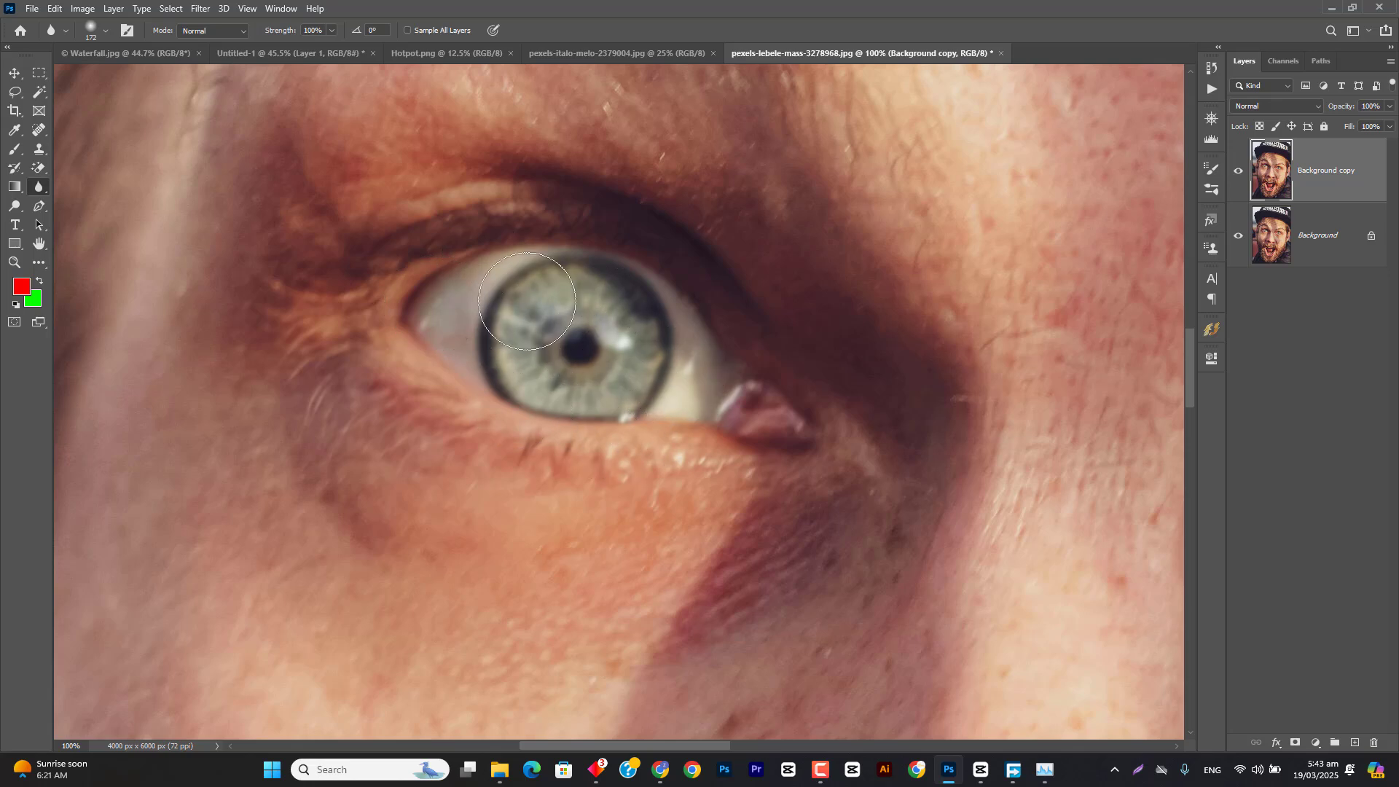
left_click(1239, 171)
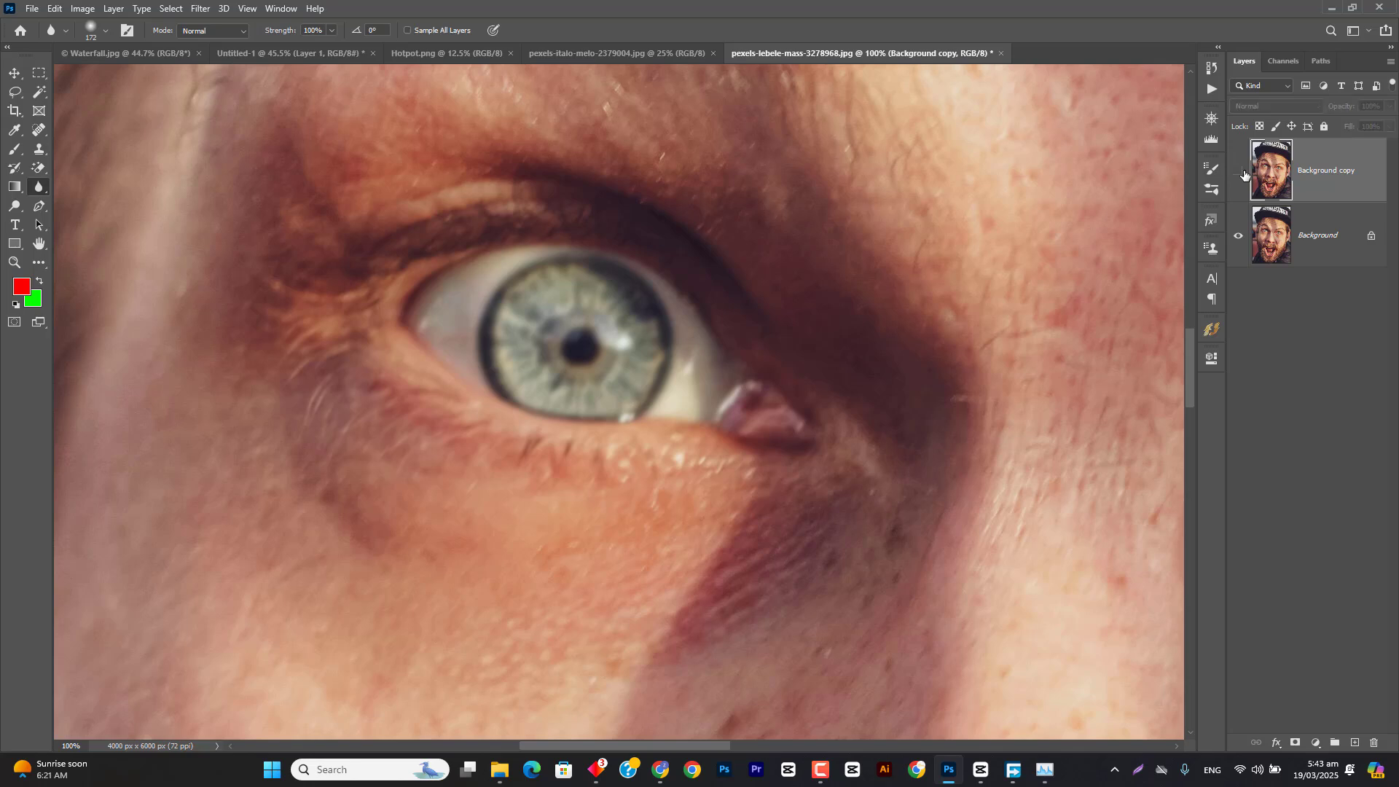
left_click(1239, 171)
left_click(1239, 175)
Step: Enlarge the Blur brush to 735 px, blur around the same eye, and toggle Background copy to compare it with the original
scroll(495, 342, "down", 19)
left_click_drag(542, 371, 586, 373)
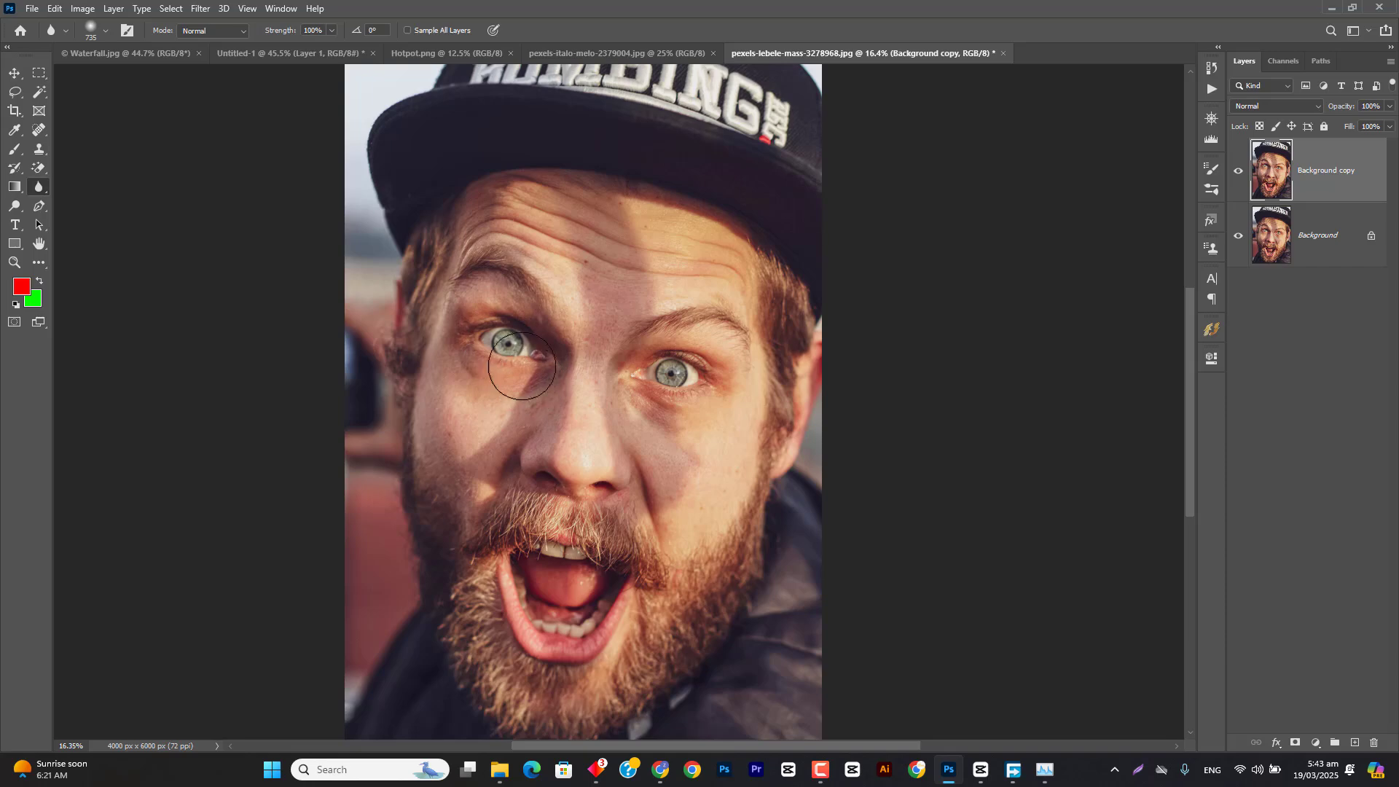
scroll(522, 366, "up", 18)
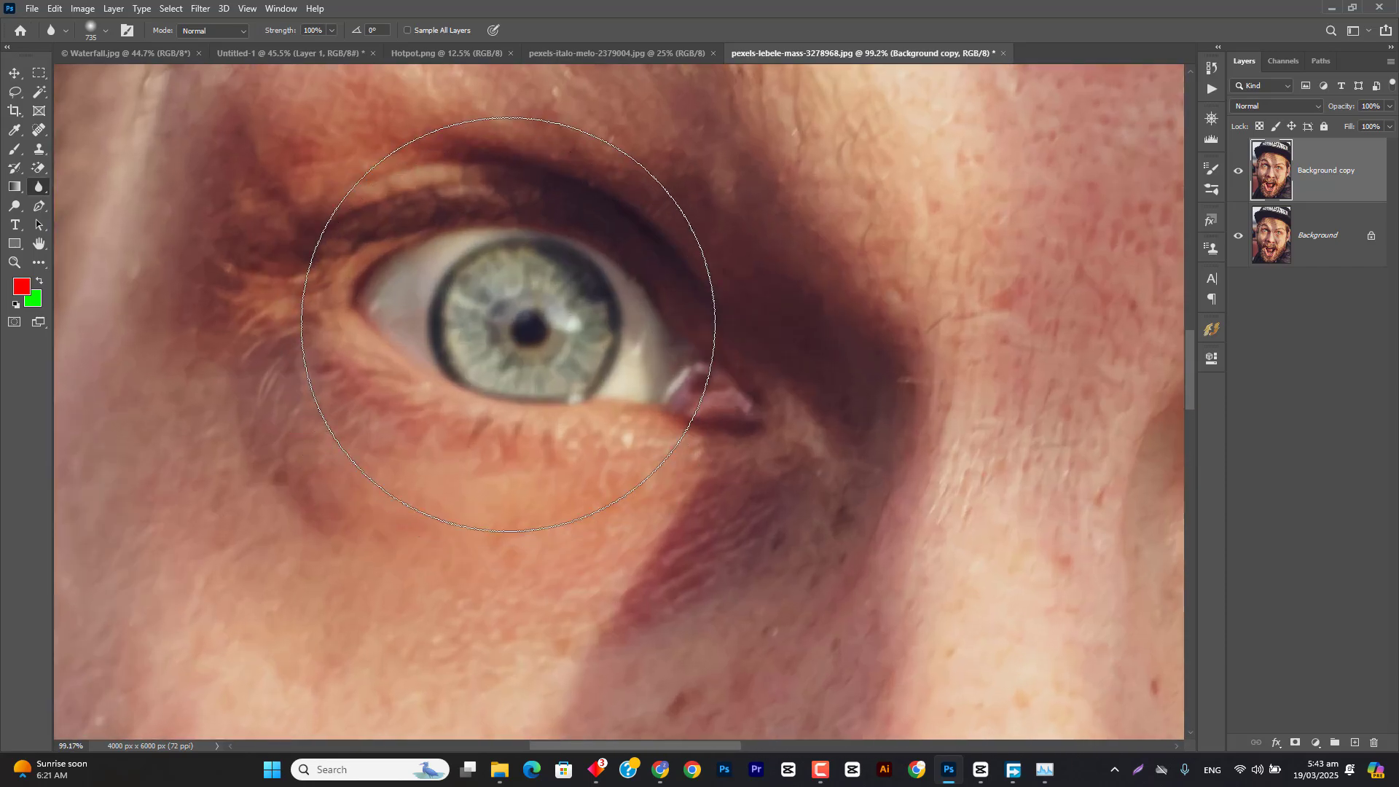
left_click(1239, 171)
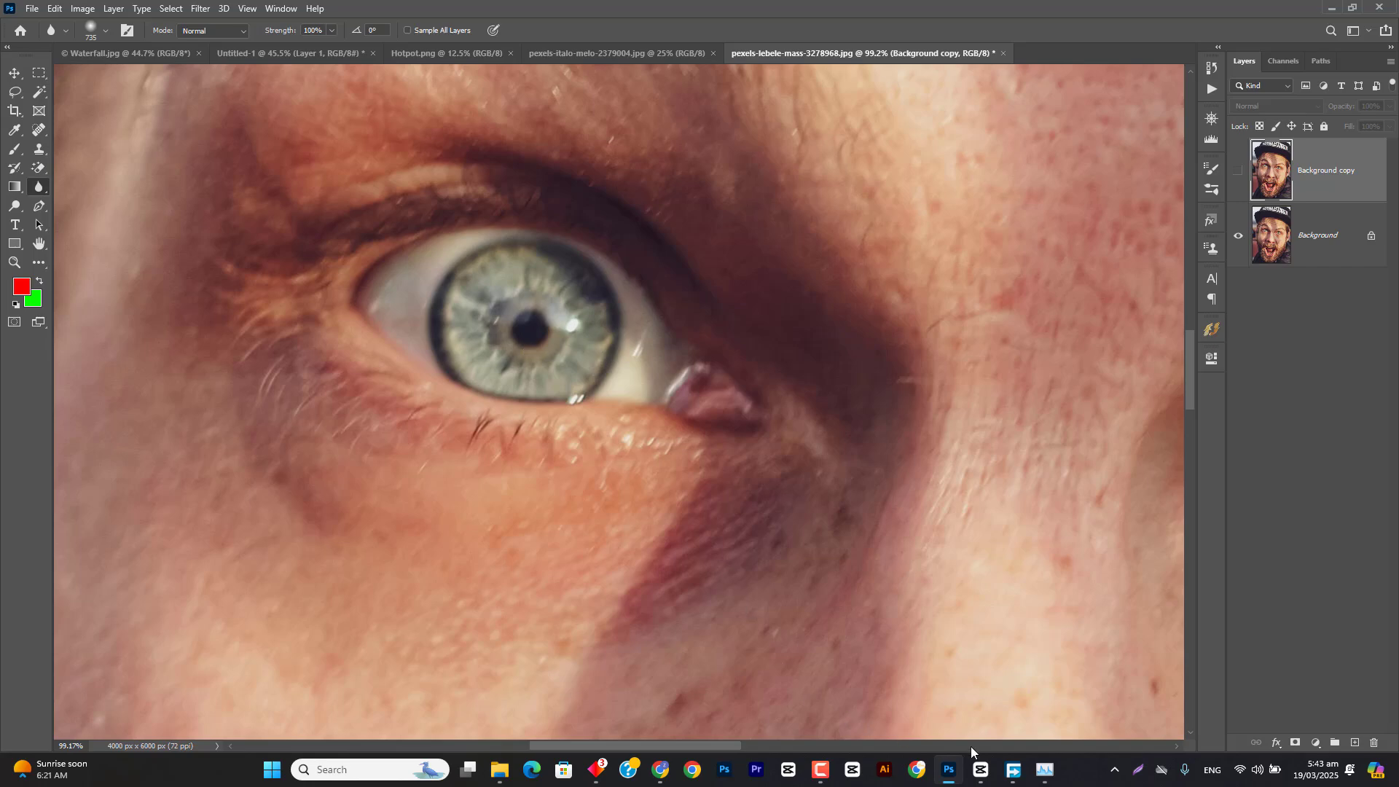
left_click(609, 772)
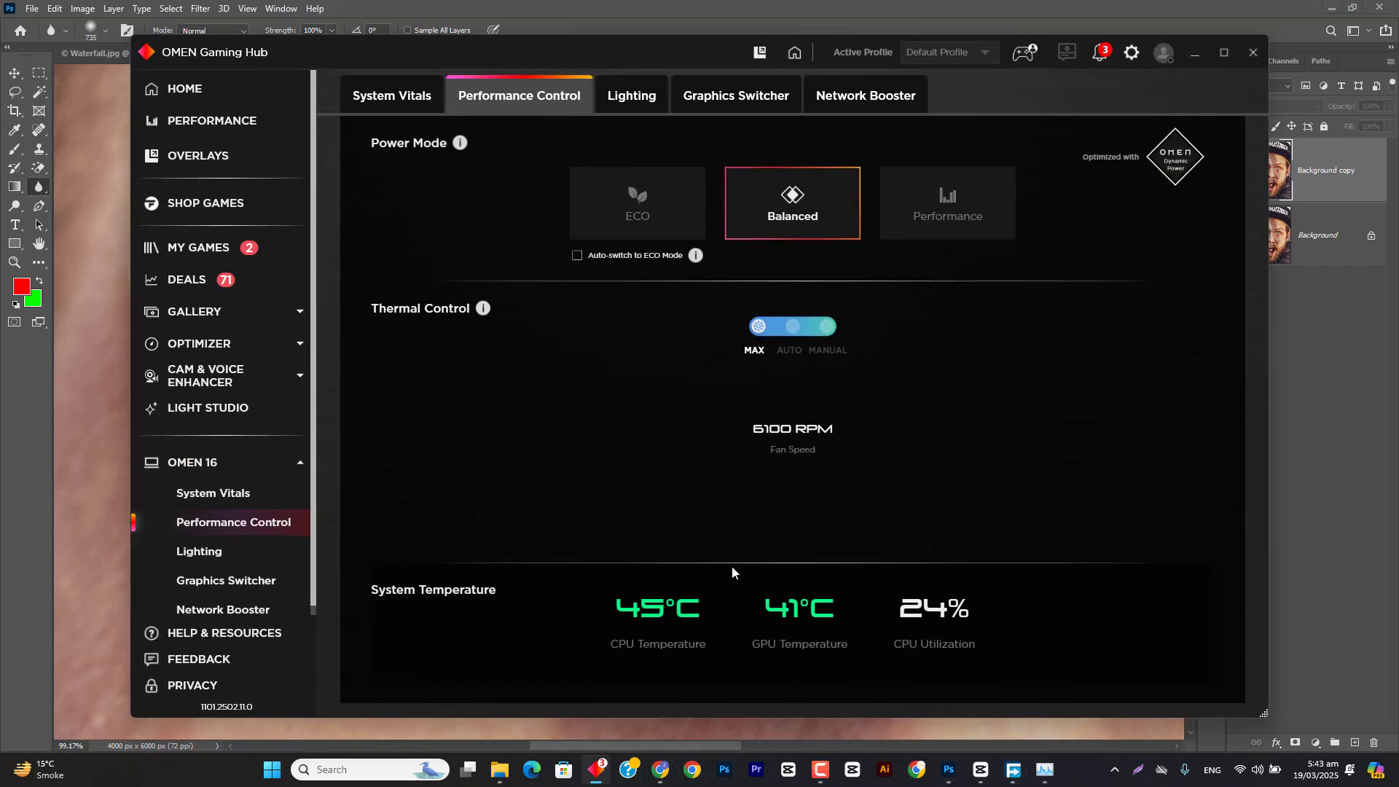
left_click(1191, 55)
left_click(1240, 167)
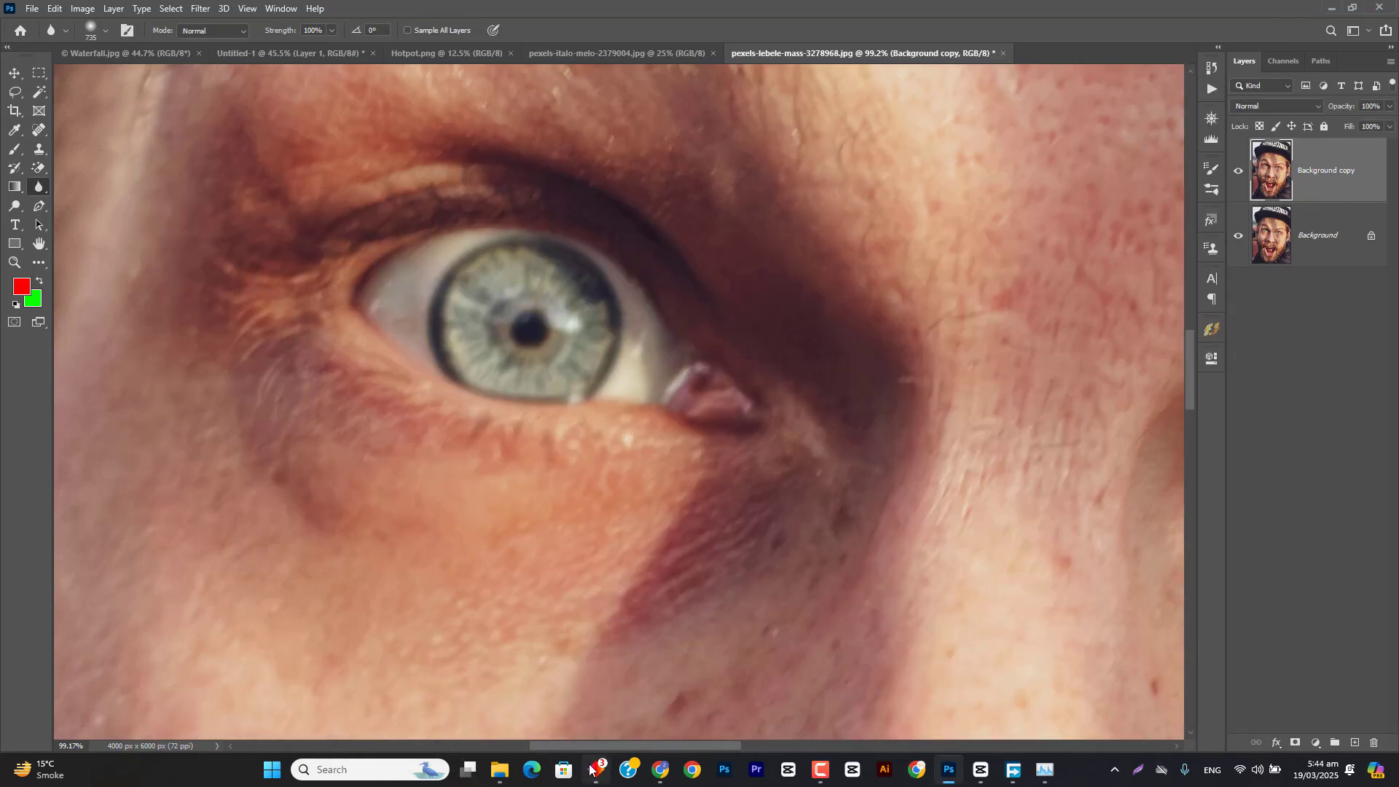
Step: Hide Background copy and duplicate the original Background layer again
scroll(651, 387, "down", 5)
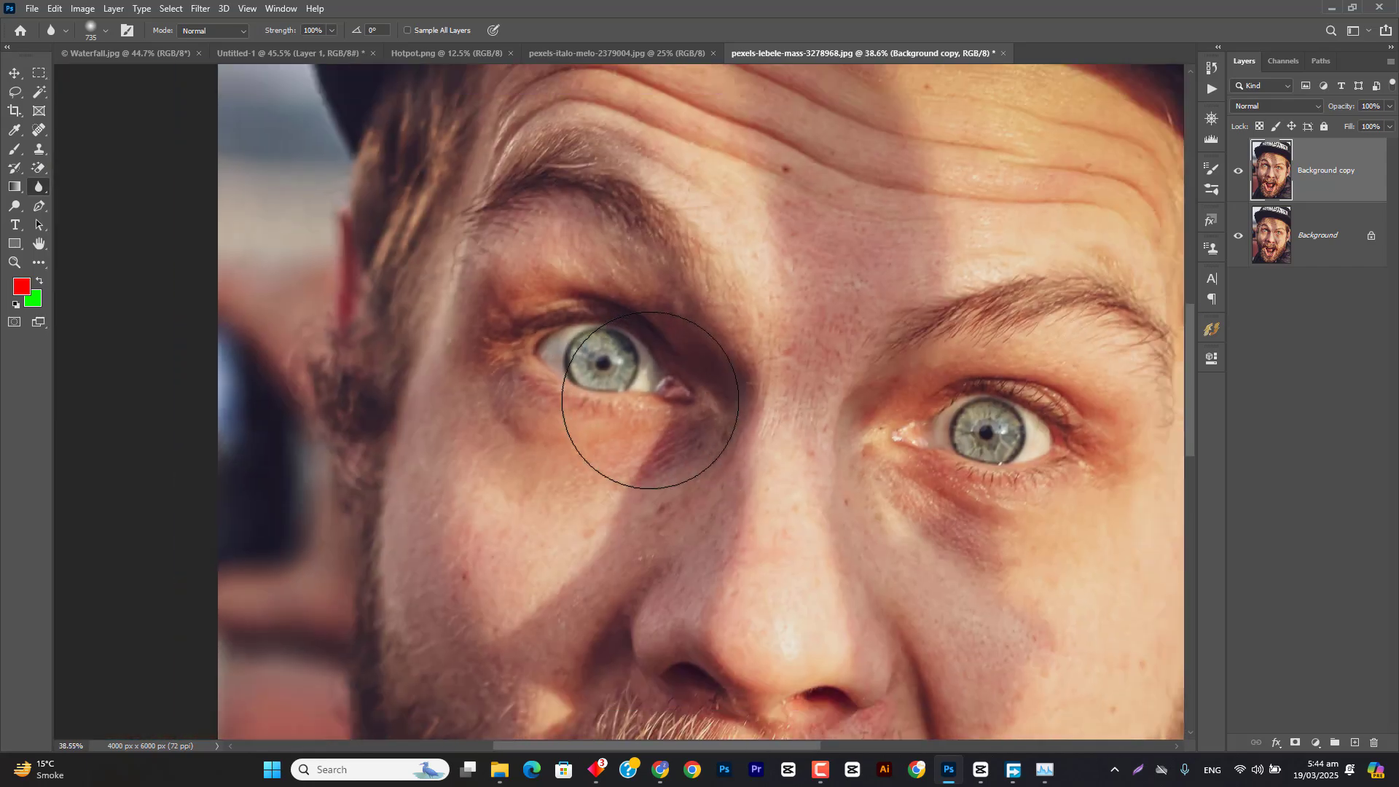
scroll(650, 400, "down", 2)
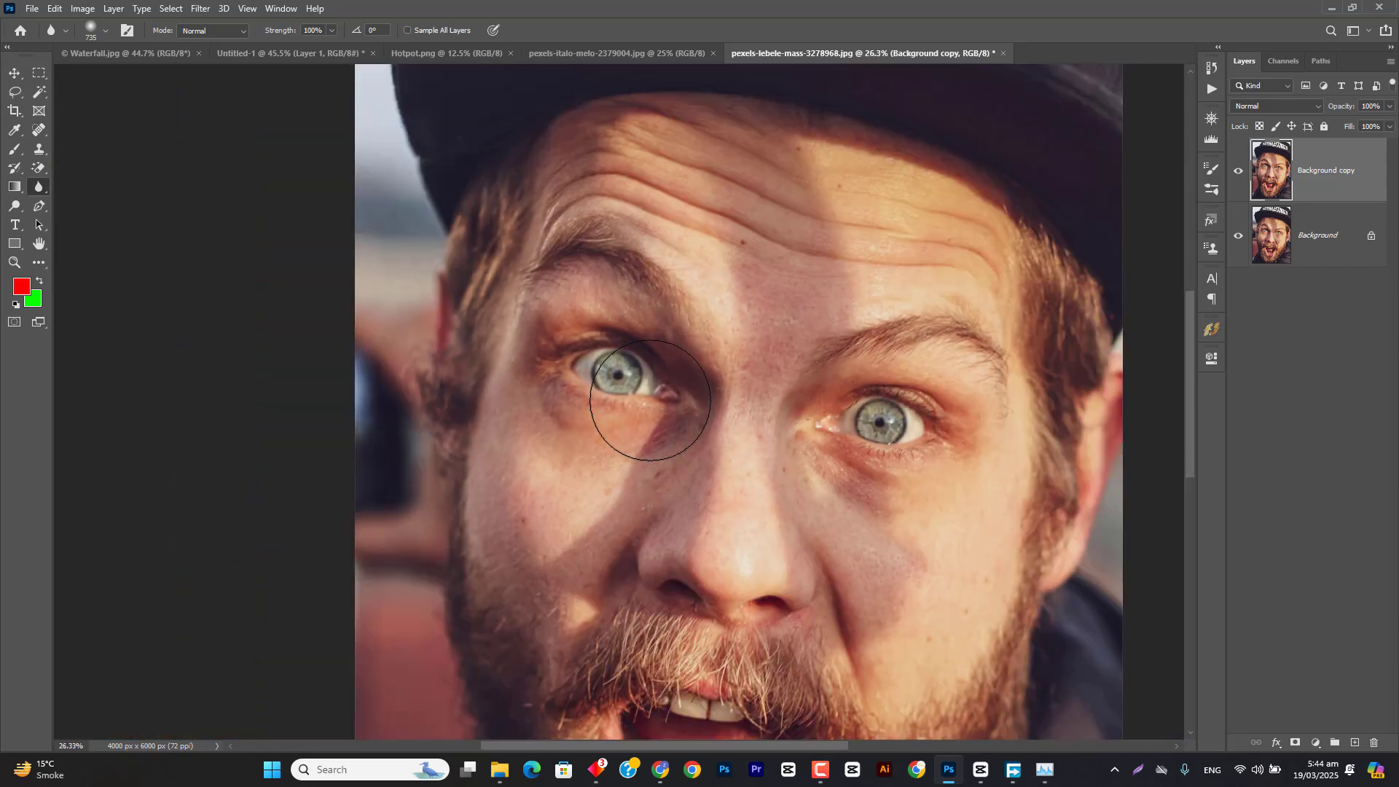
left_click(1237, 167)
left_click_drag(1331, 250, 1357, 742)
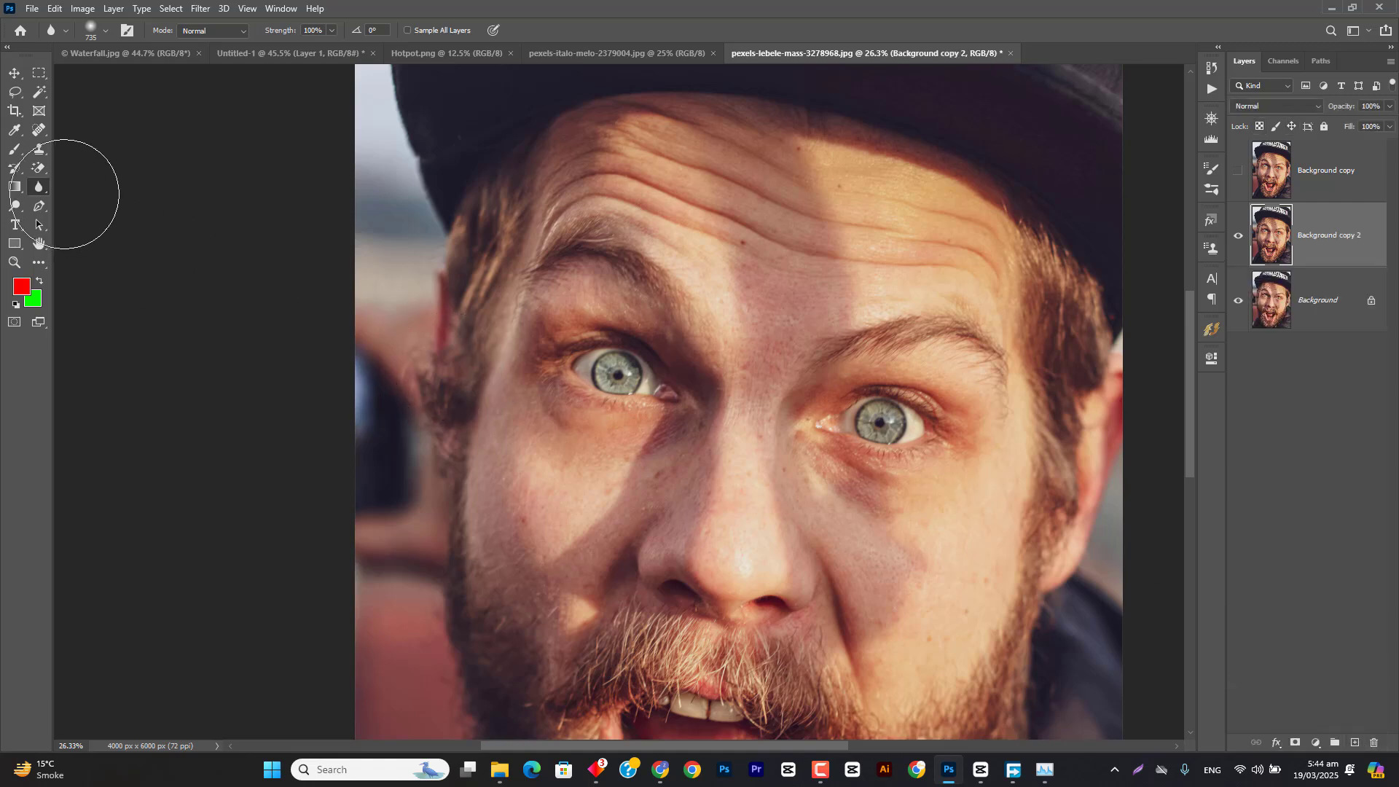
Step: Choose the Sharpen tool at 50% strength and sharpen the eye on the image's left side on Background copy 2
right_click(42, 186)
left_click(79, 201)
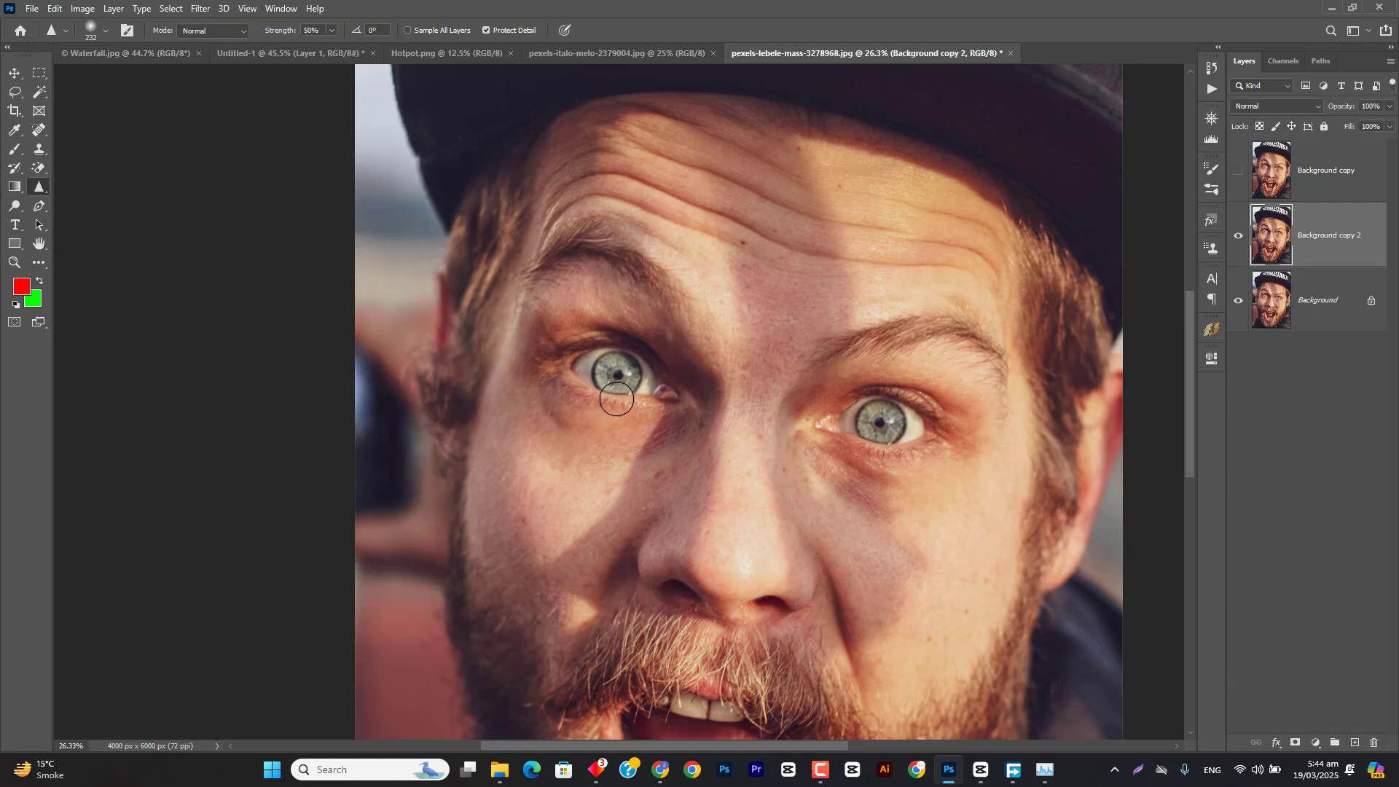
key("ctrl+1")
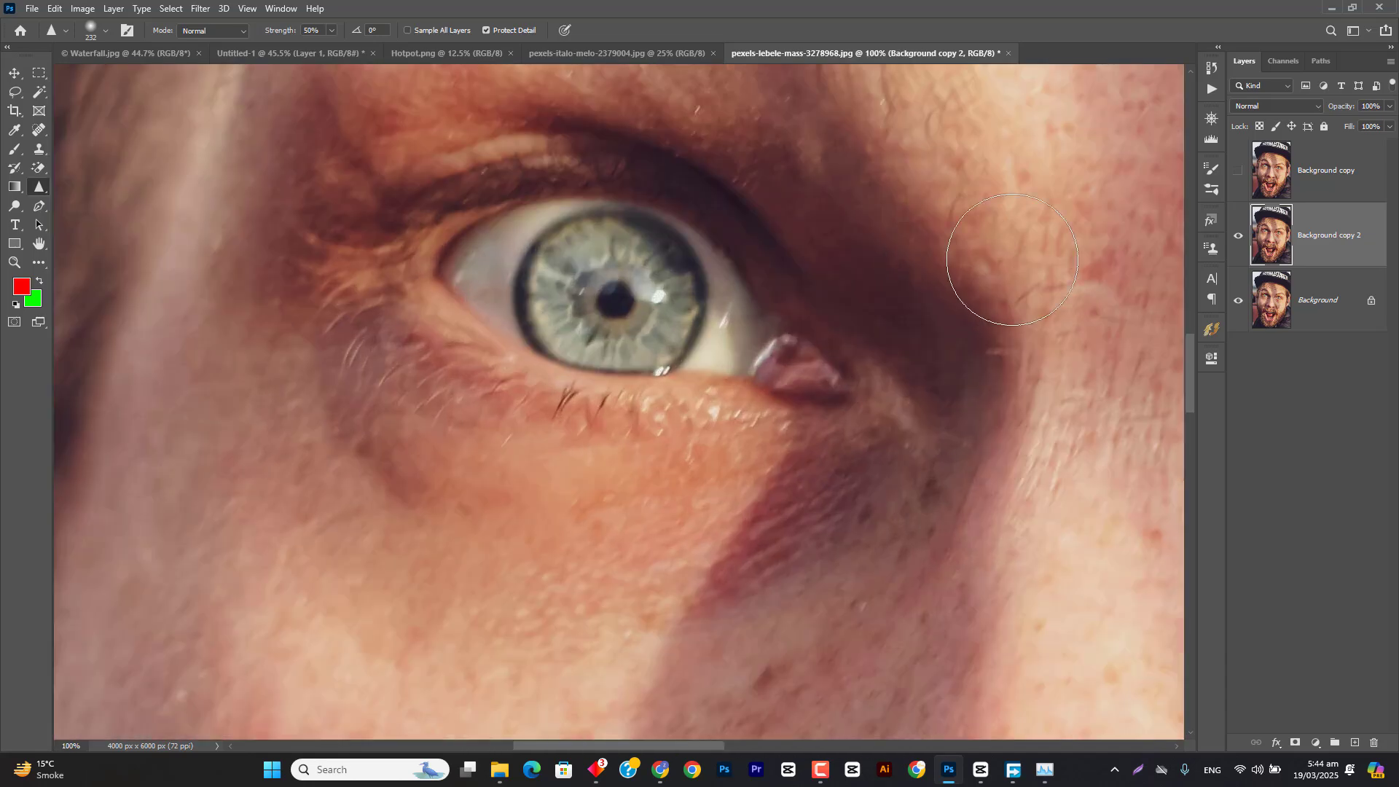
mouse_move(644, 295)
left_mouse_down()
mouse_move(632, 333)
mouse_move(566, 334)
mouse_move(554, 297)
mouse_move(576, 228)
mouse_move(642, 238)
mouse_move(701, 327)
mouse_move(570, 356)
mouse_move(489, 339)
mouse_move(439, 279)
mouse_move(459, 235)
mouse_move(563, 167)
mouse_move(389, 358)
mouse_move(348, 360)
mouse_move(436, 393)
mouse_move(713, 417)
mouse_move(531, 406)
left_mouse_up()
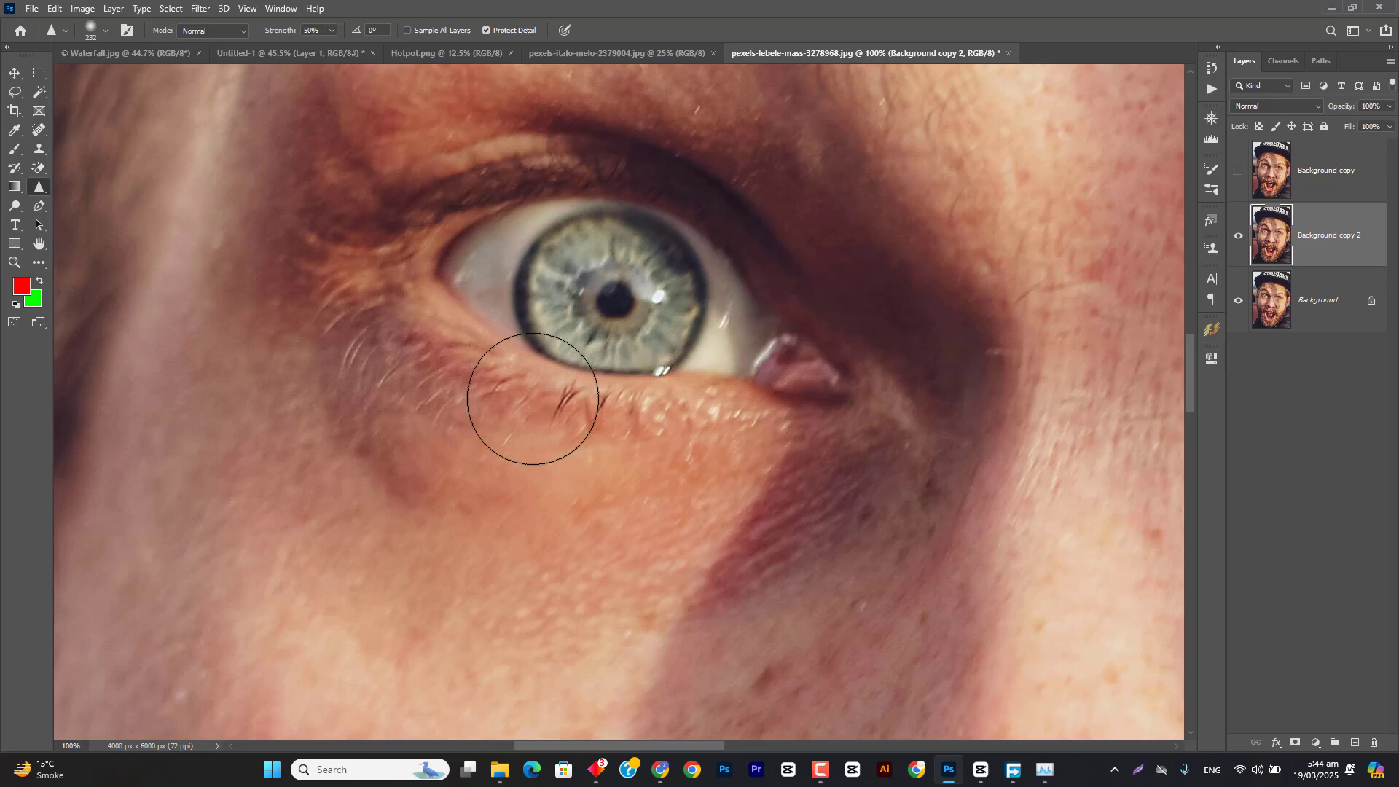
Step: Toggle the visibility of Background copy 2 to compare the sharpened eye with the original, and examine the eye closely
left_click(1238, 239)
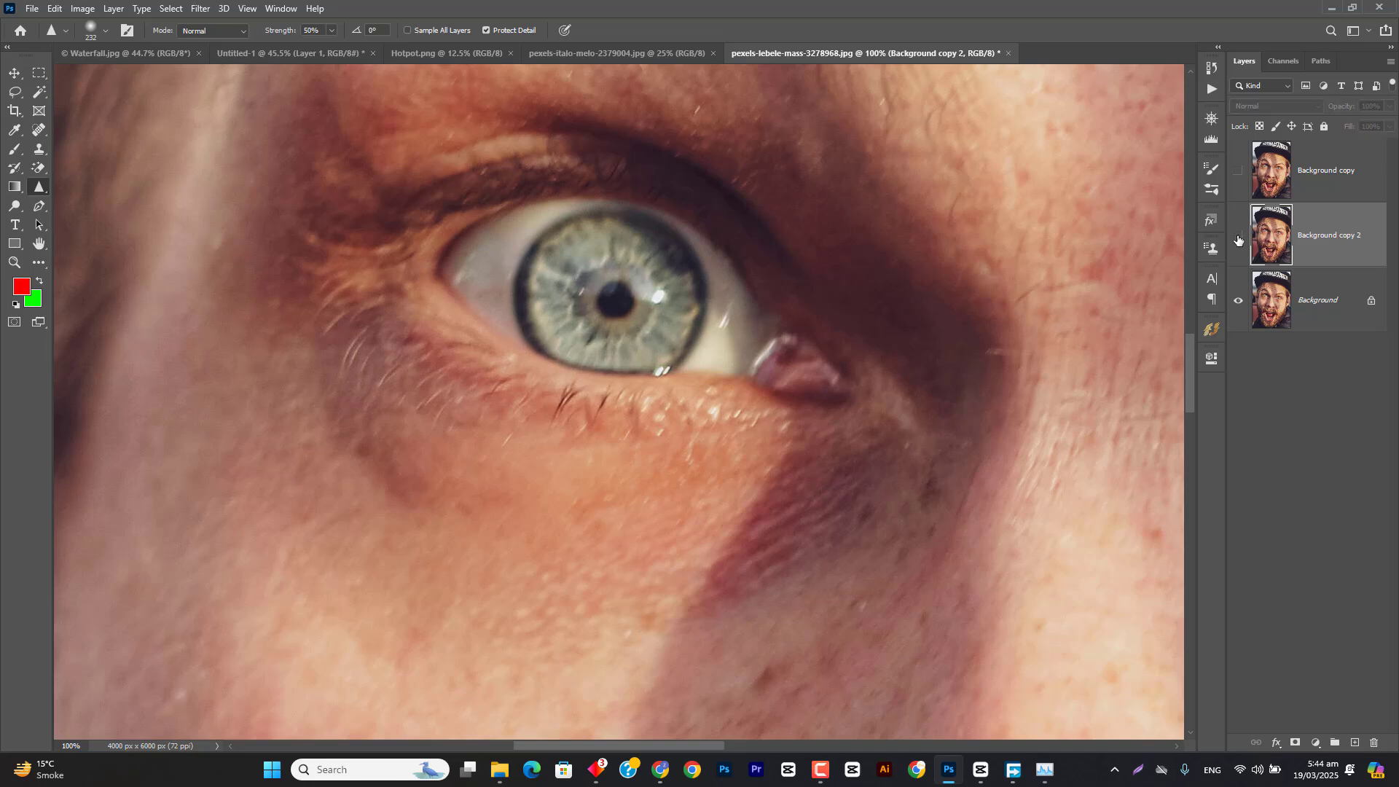
left_click(1237, 239)
left_click(1238, 239)
left_click(1237, 237)
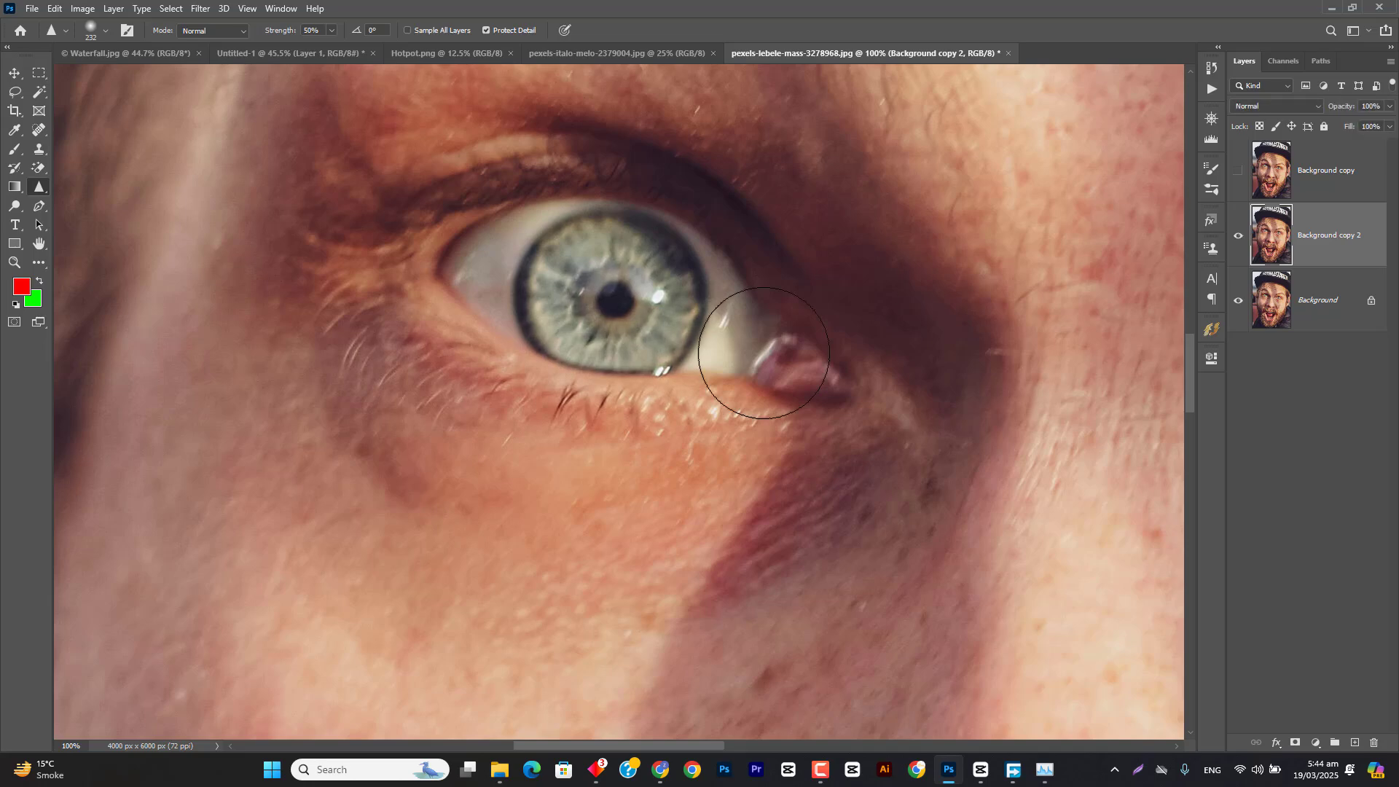
left_click(1238, 238)
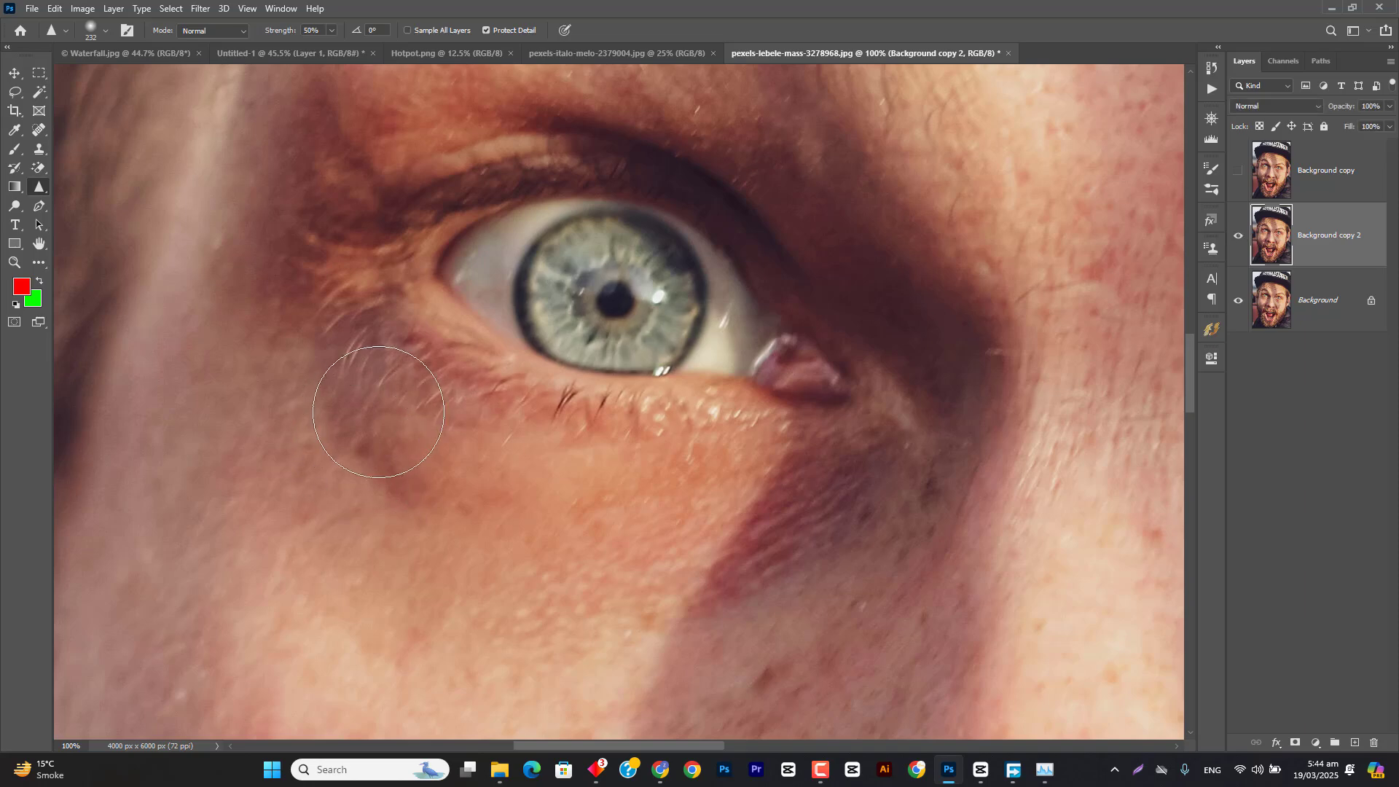
left_click(1239, 236)
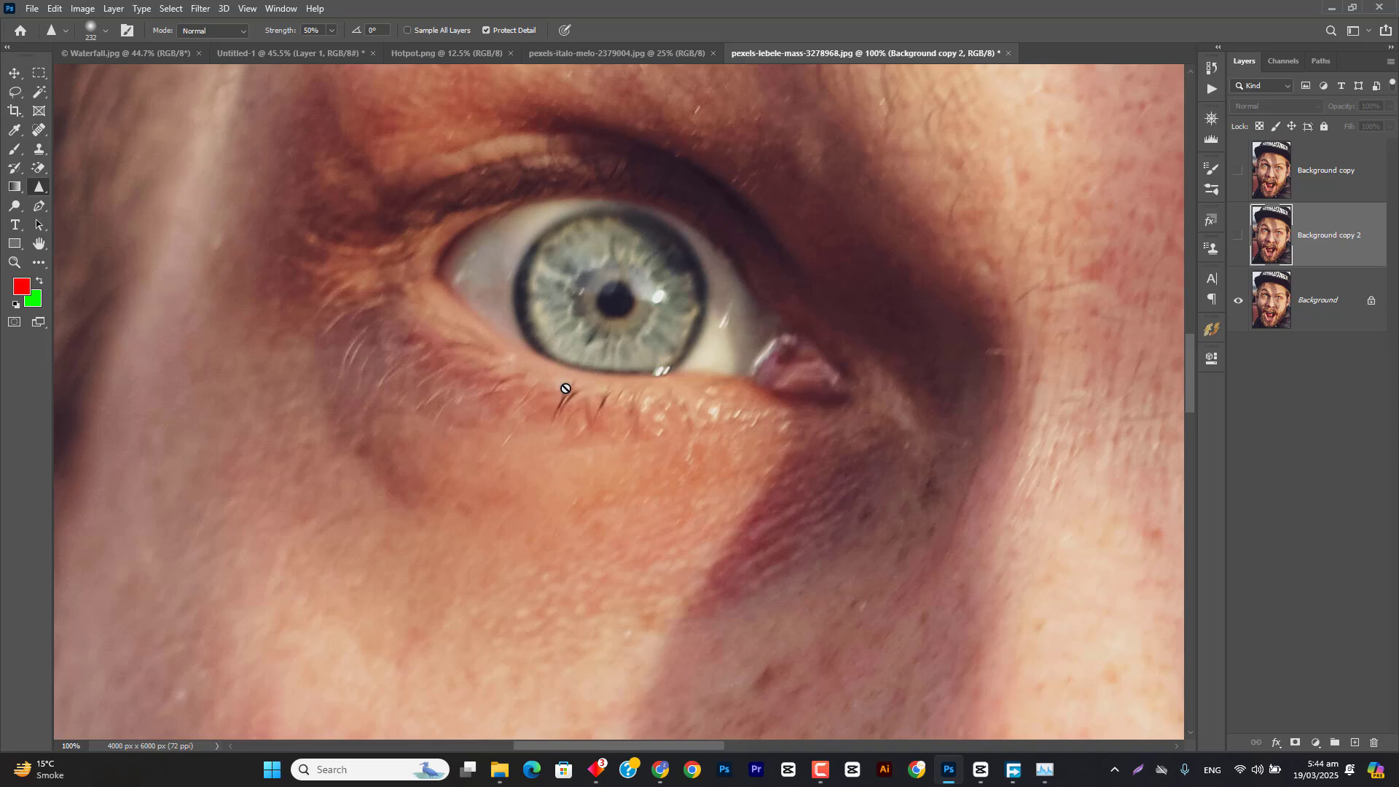
scroll(565, 388, "up", 5)
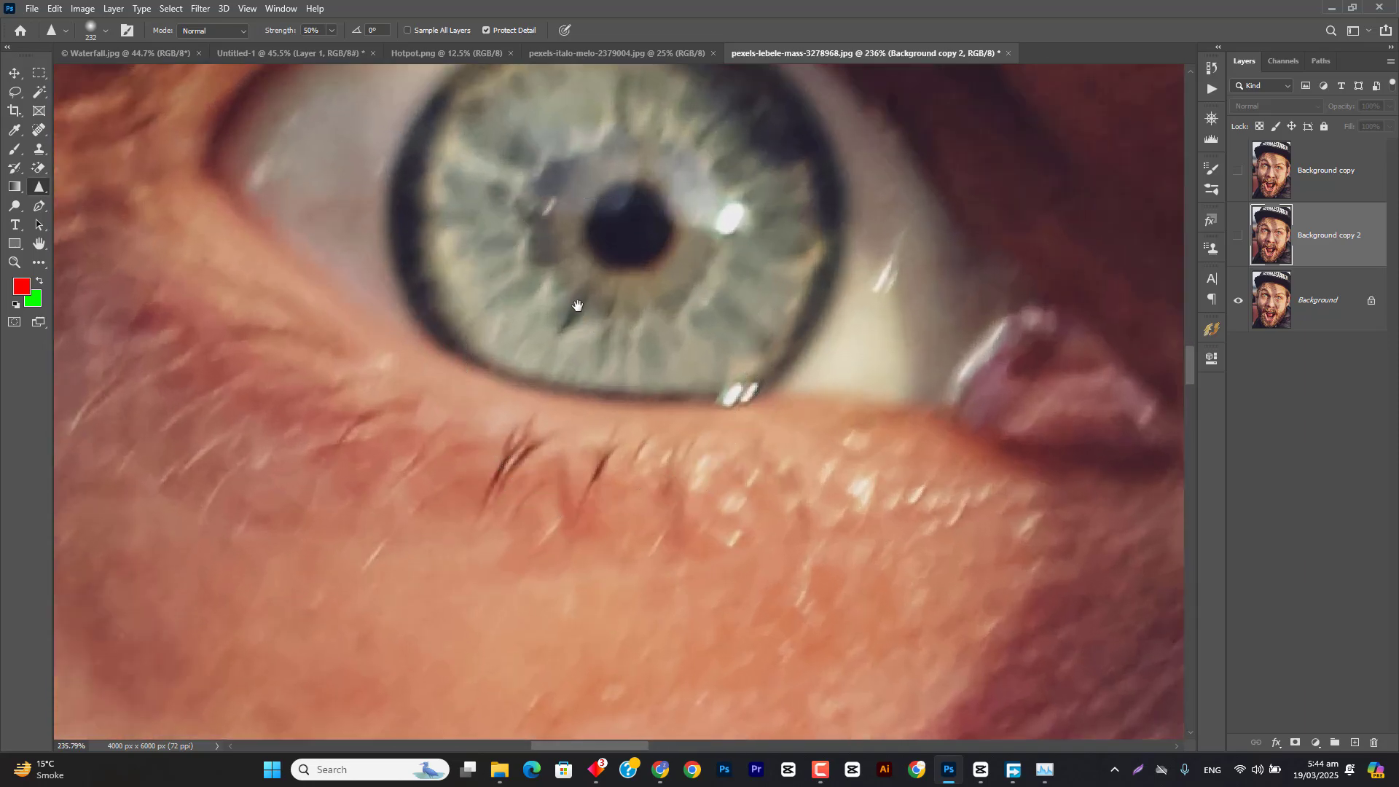
scroll(687, 375, "down", 10)
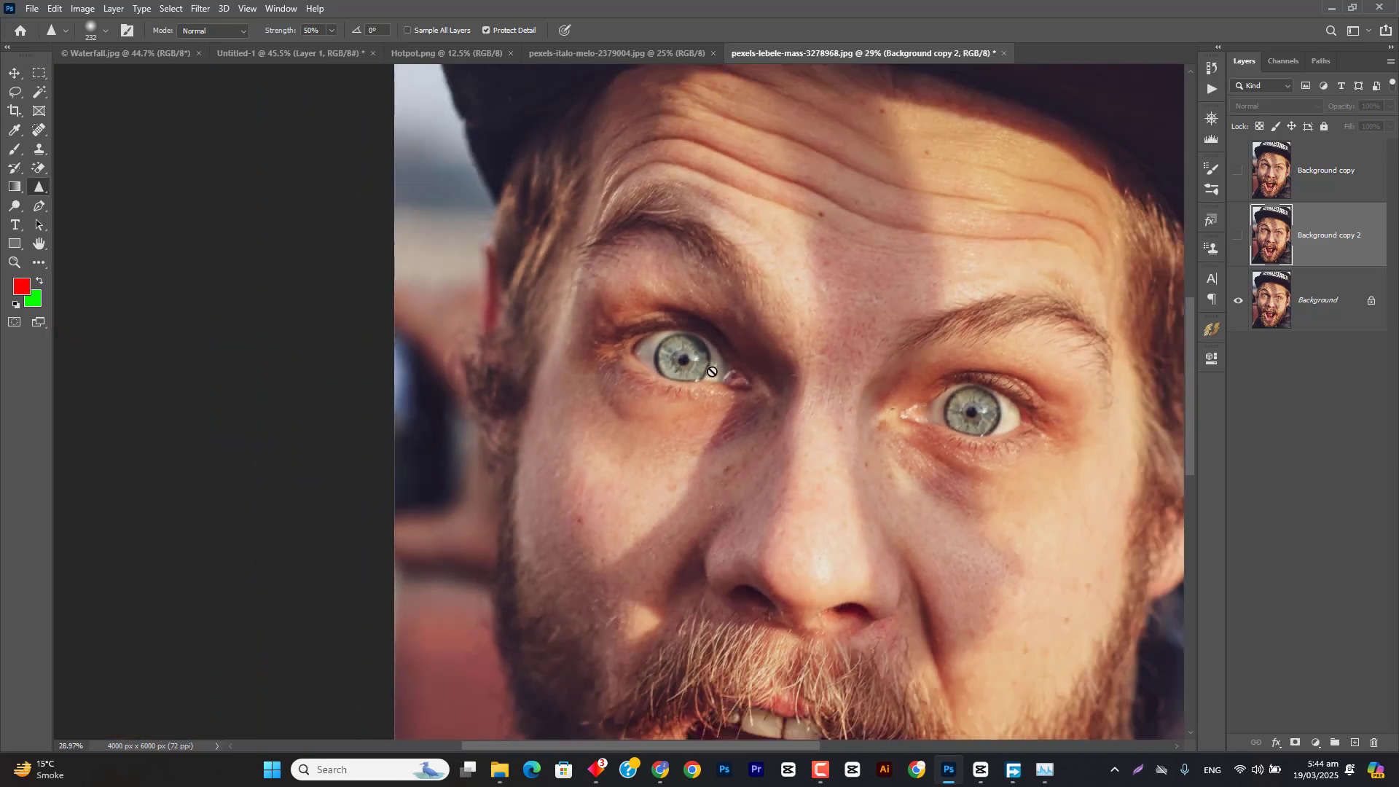
left_click_drag(780, 249, 583, 197)
Step: Switch to the smiling man's photo, examine his face and hair closely, and reduce the Sharpen brush to 181 px
left_click(597, 54)
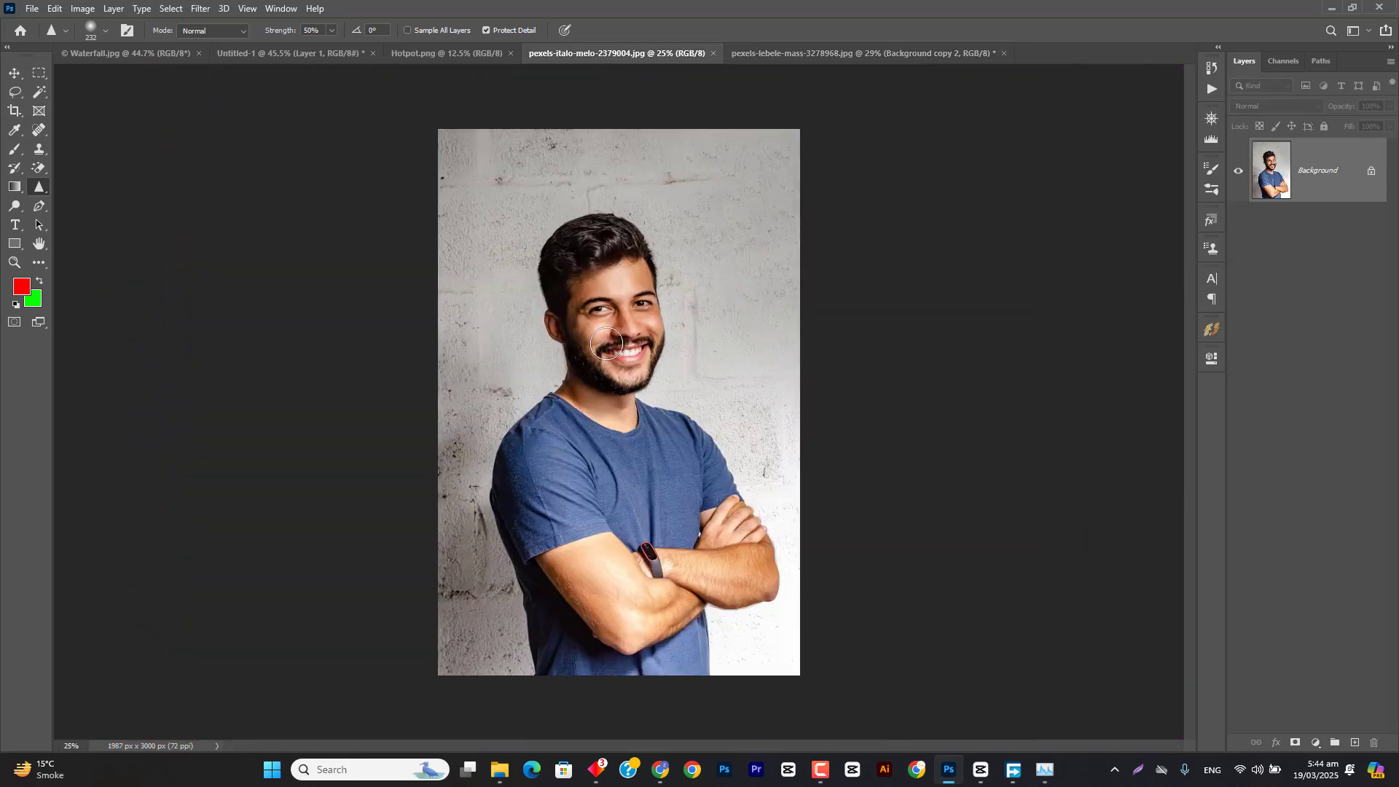
scroll(606, 343, "up", 3)
key("ctrl+1")
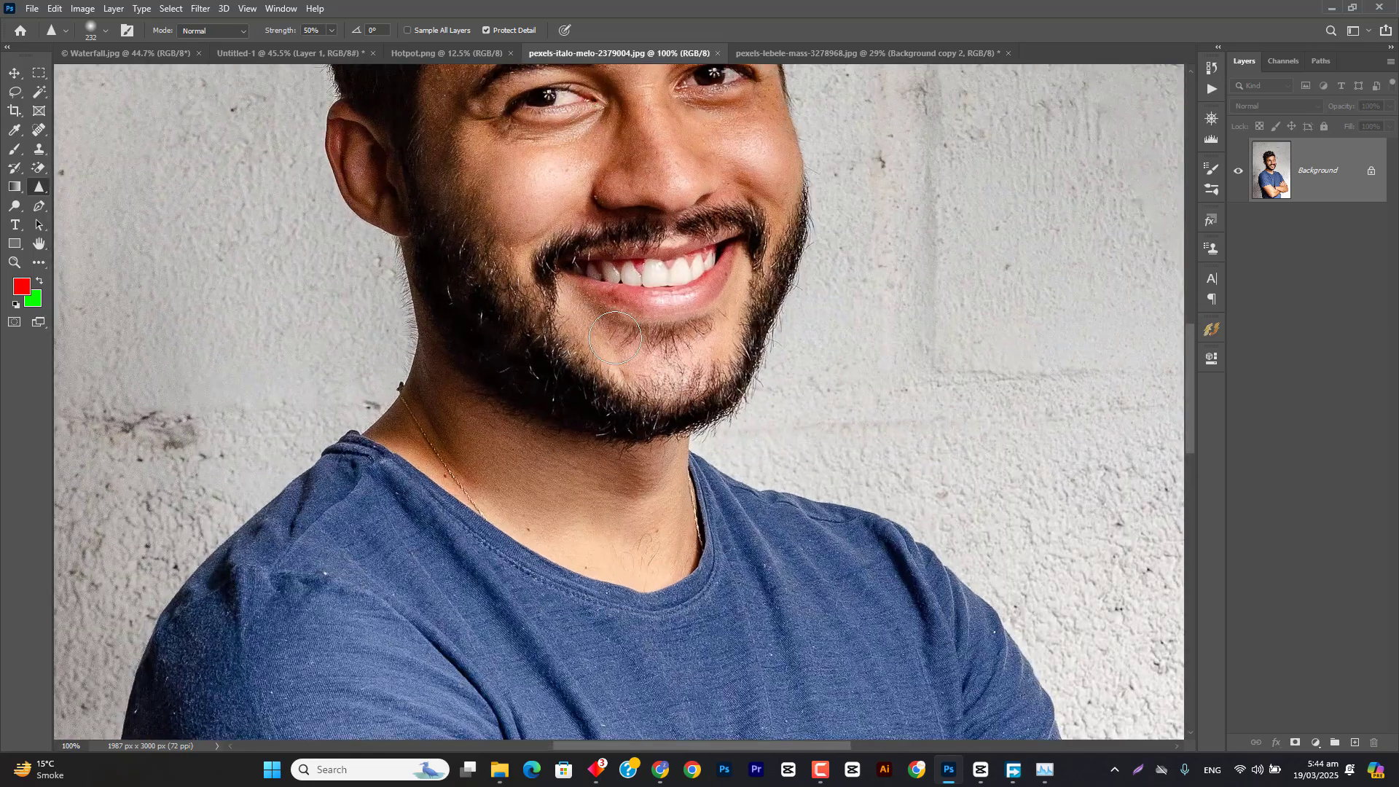
left_click_drag(706, 181, 1013, 568)
scroll(674, 364, "up", 3)
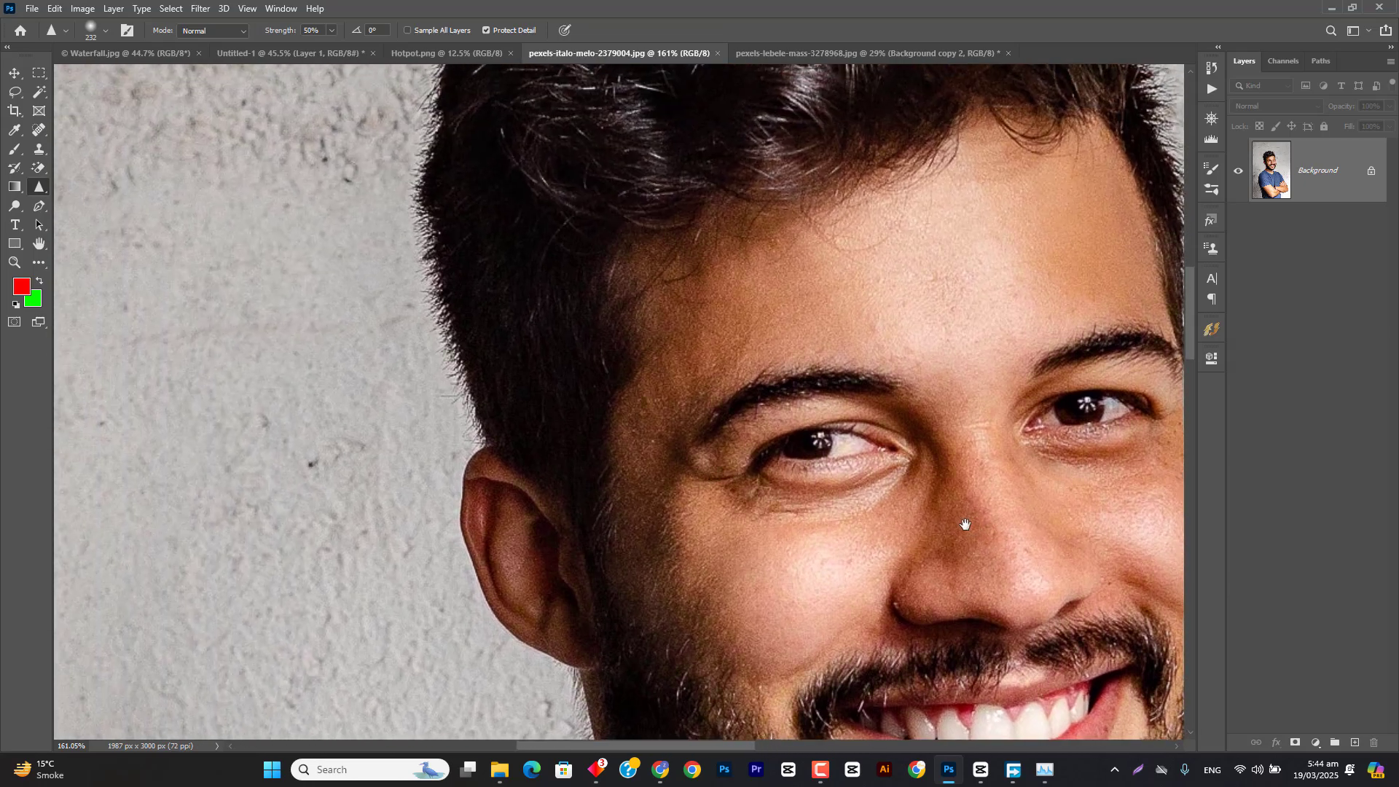
scroll(562, 415, "up", 3)
left_click_drag(567, 427, 515, 424)
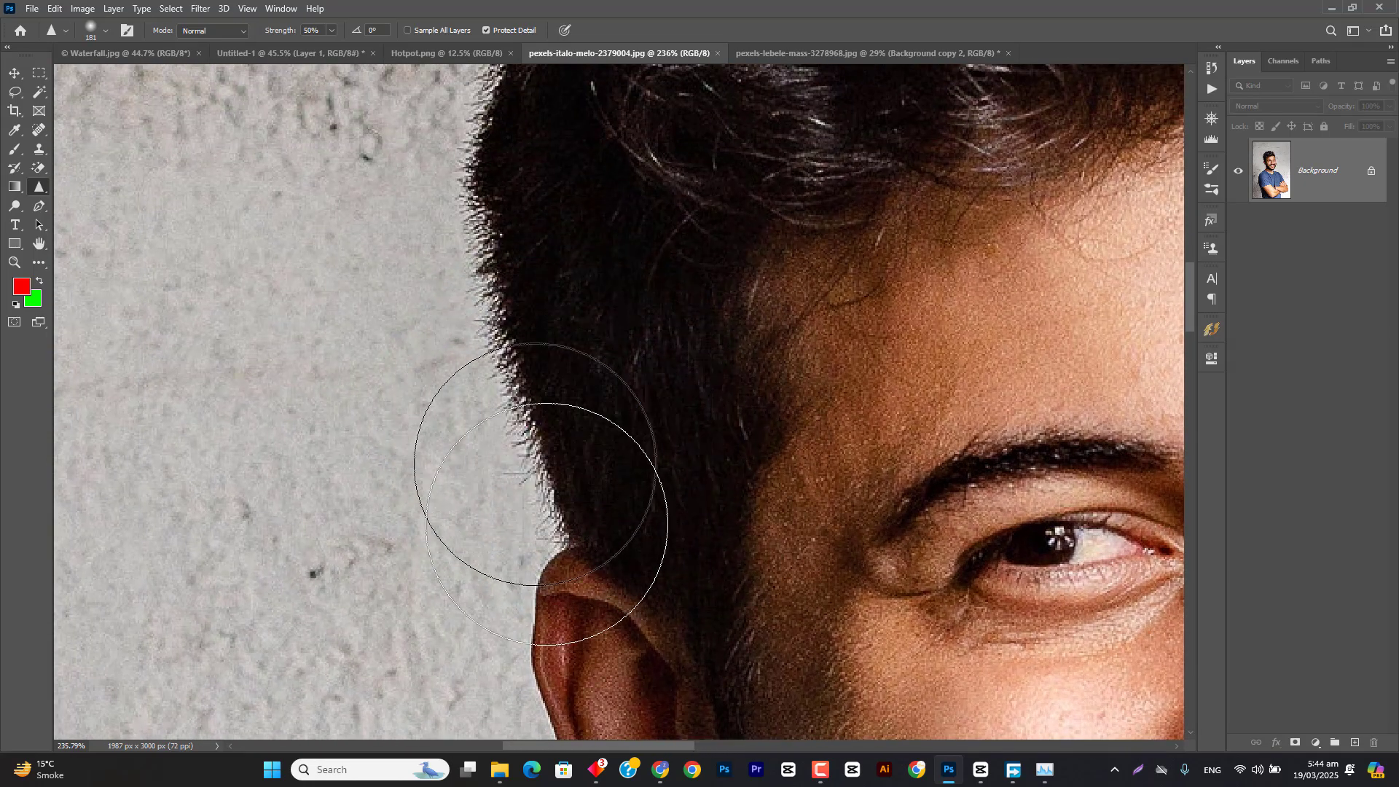
Step: Open pexels-anthony-133396 from the pictures for class folder as a separate document and duplicate its Background layer
left_click(498, 771)
left_click(816, 106)
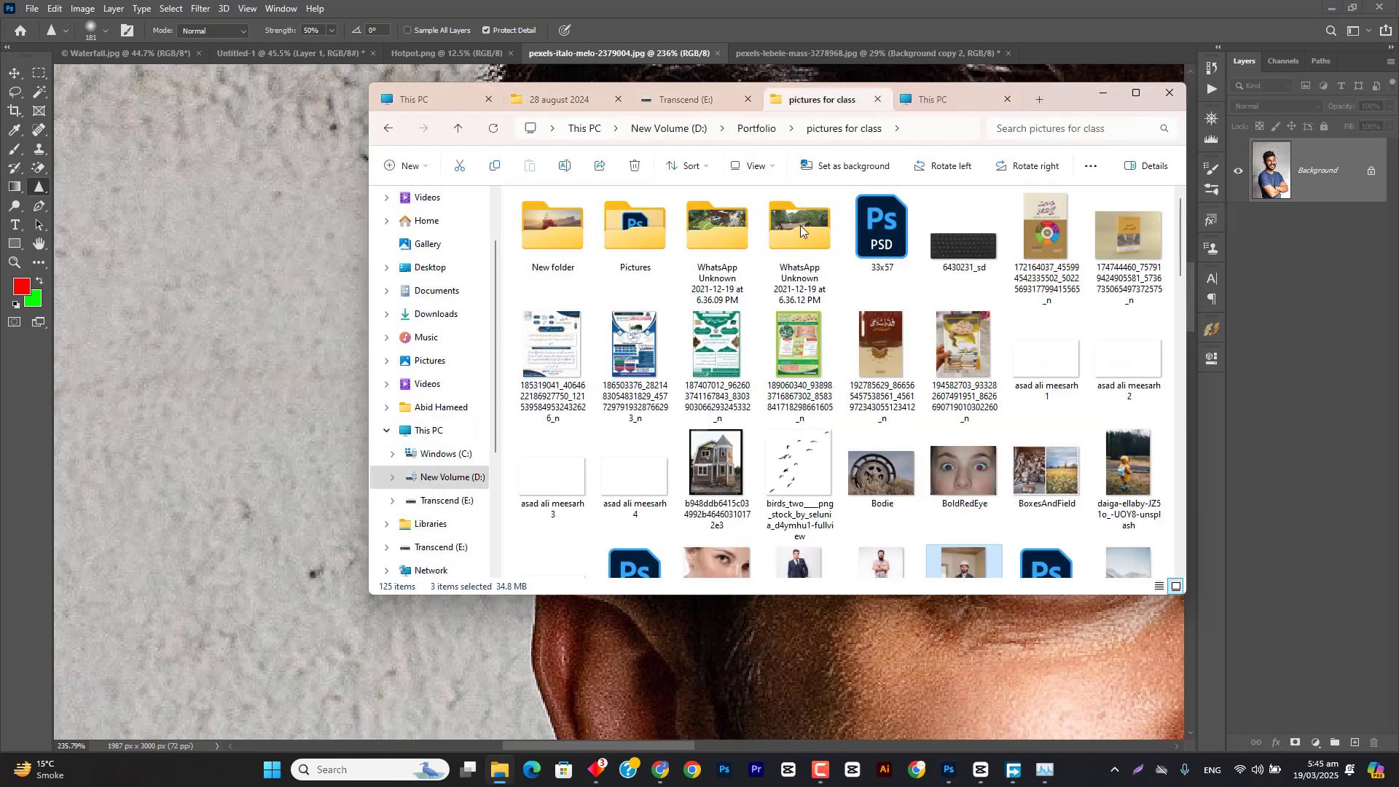
scroll(736, 374, "down", 5)
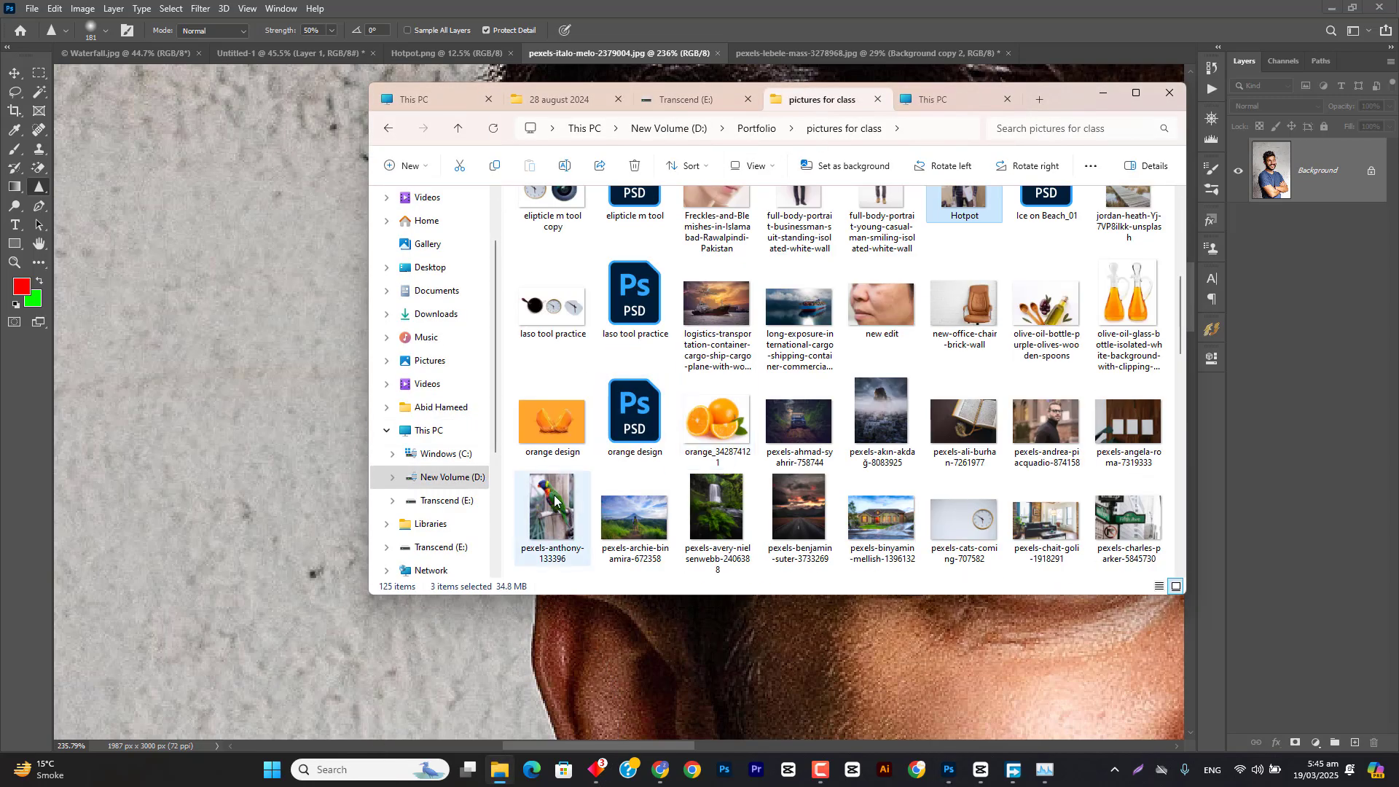
left_click_drag(551, 510, 1077, 53)
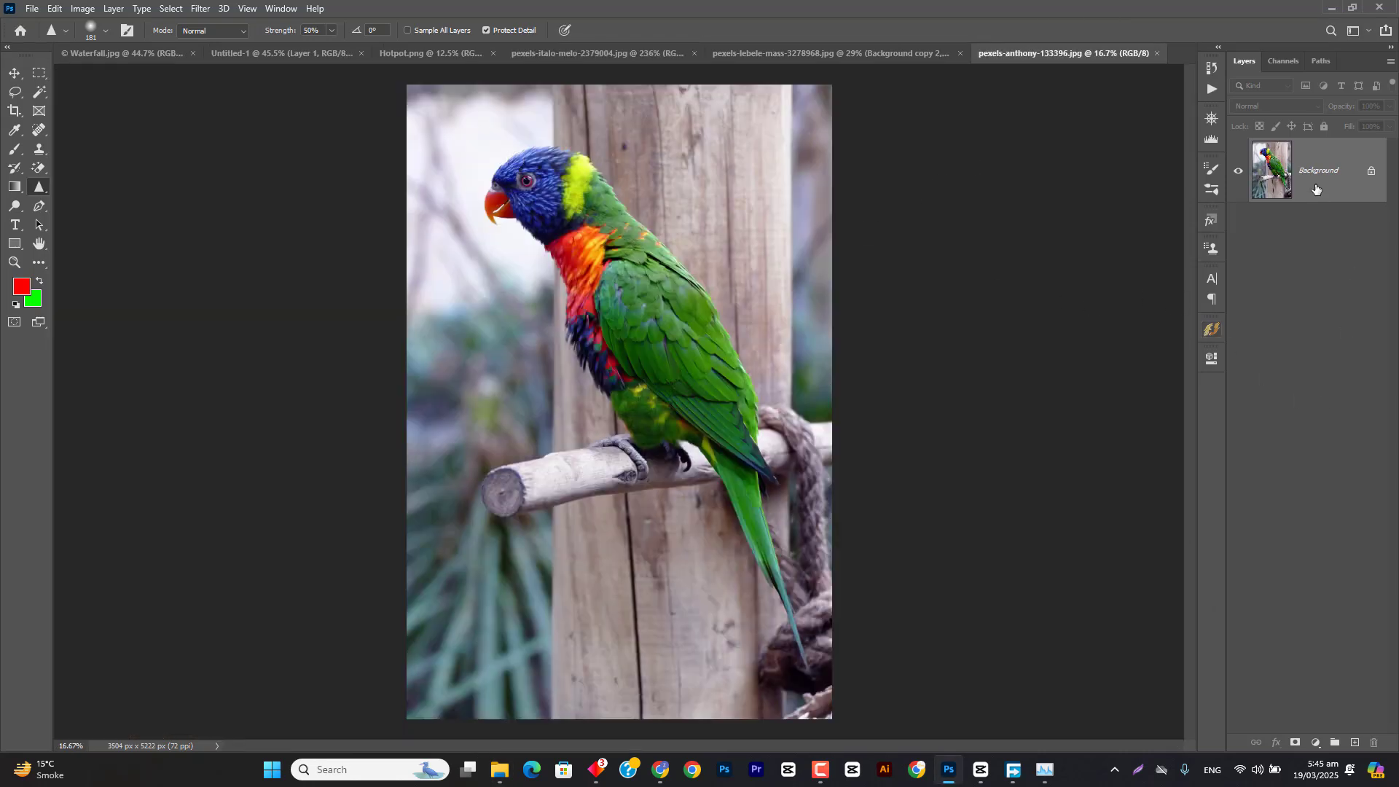
left_click_drag(1315, 189, 1358, 741)
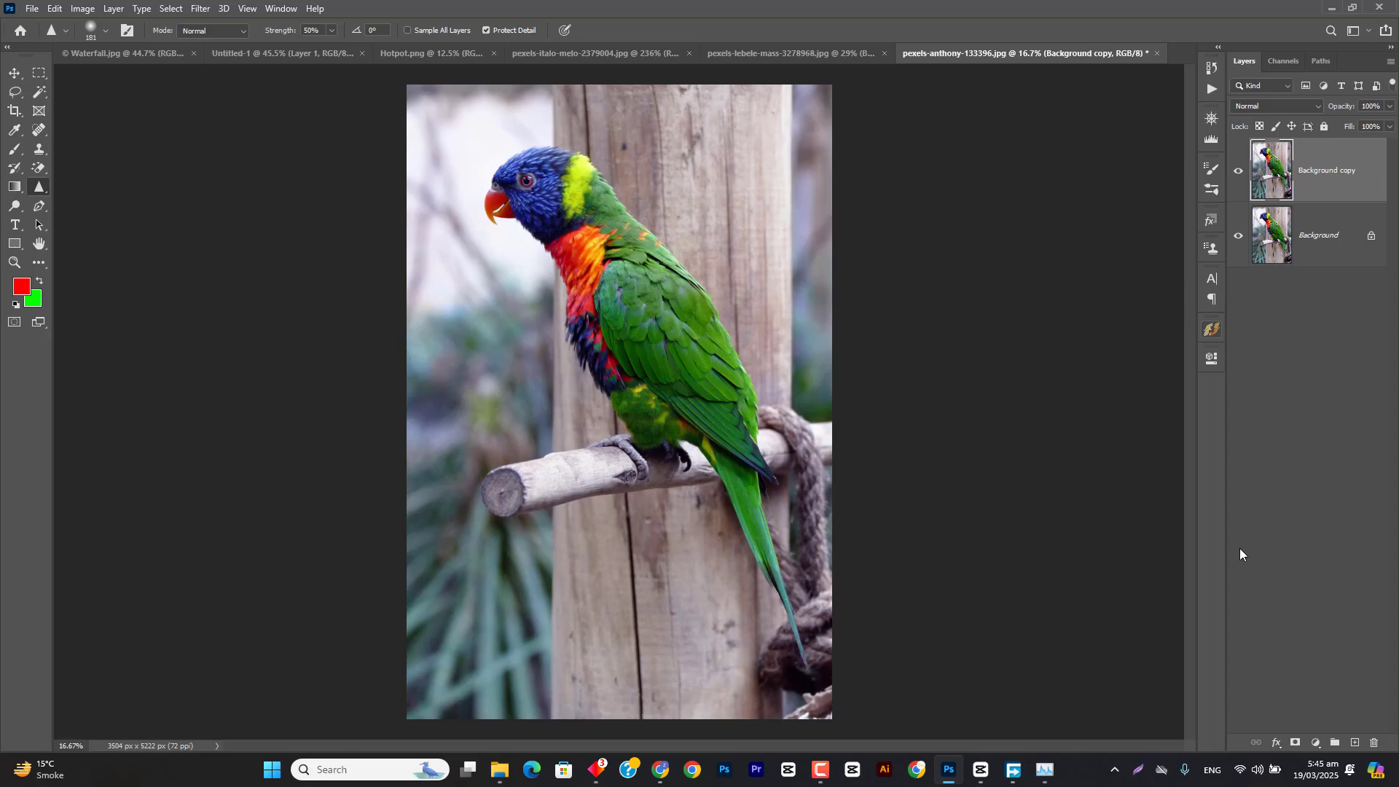
Step: Set the Sharpen tool's strength to 100% and sharpen the blue feathers along the top of the parrot's head
key("ctrl+1")
left_click_drag(655, 200, 737, 468)
left_click_drag(502, 95, 693, 688)
mouse_move(396, 171)
left_mouse_down()
mouse_move(762, 537)
mouse_move(777, 582)
left_mouse_up()
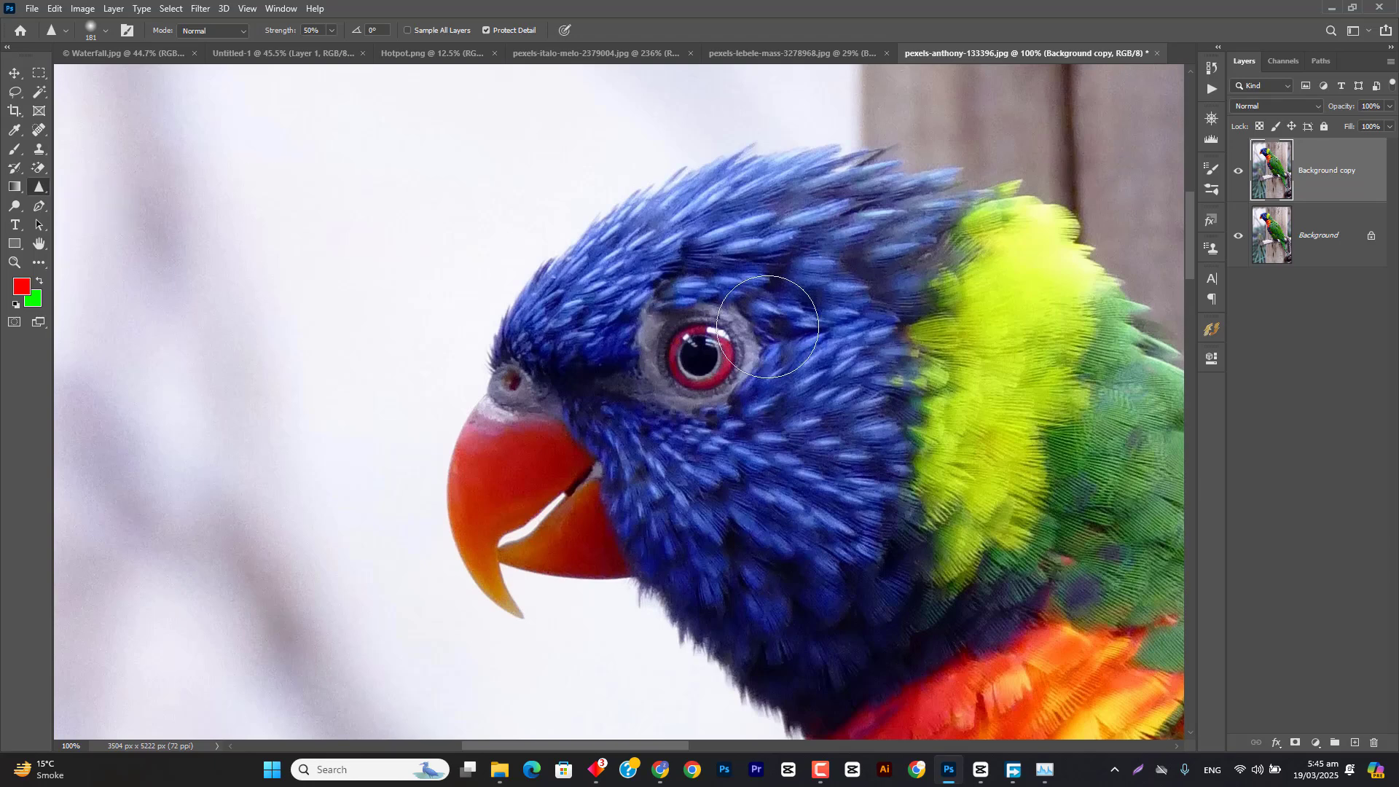
scroll(719, 346, "up", 3)
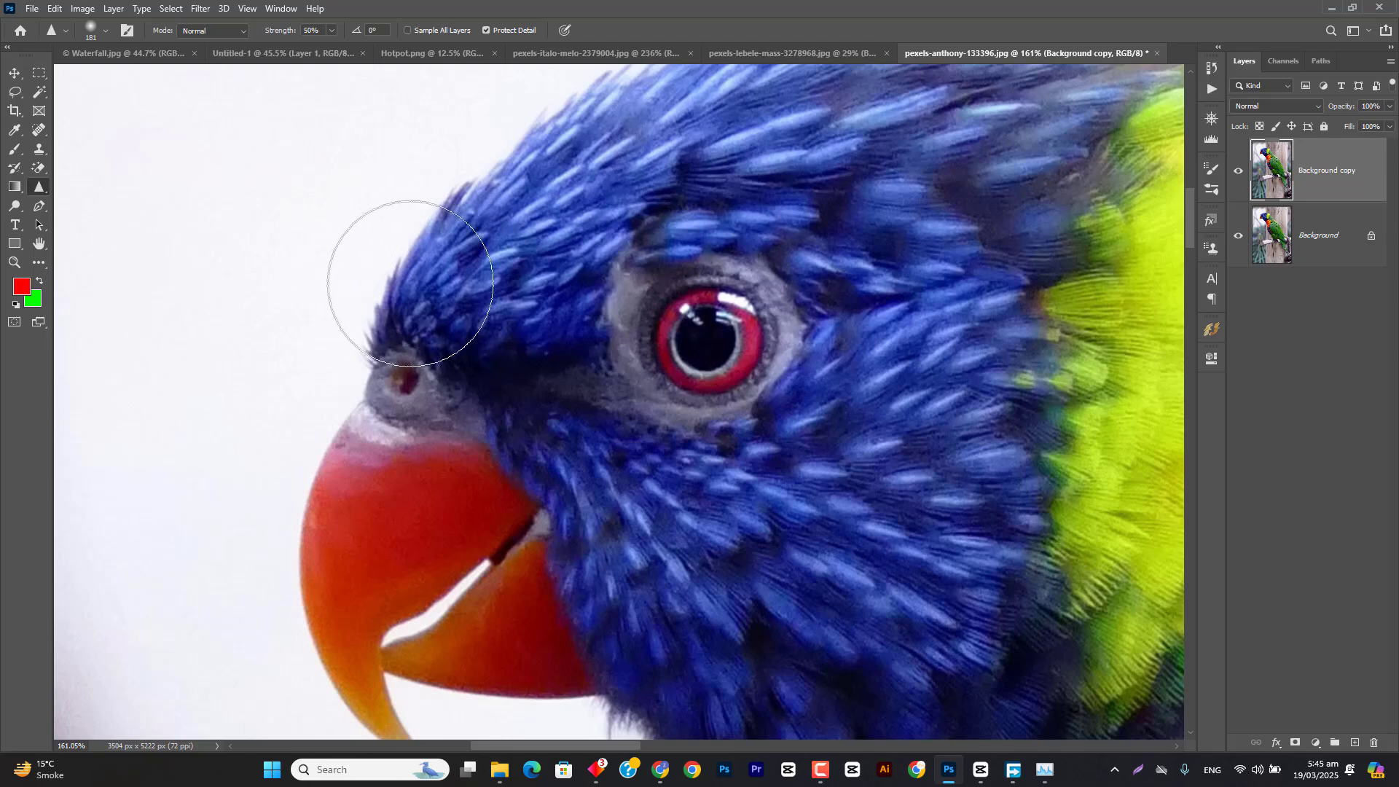
scroll(437, 218, "up", 3)
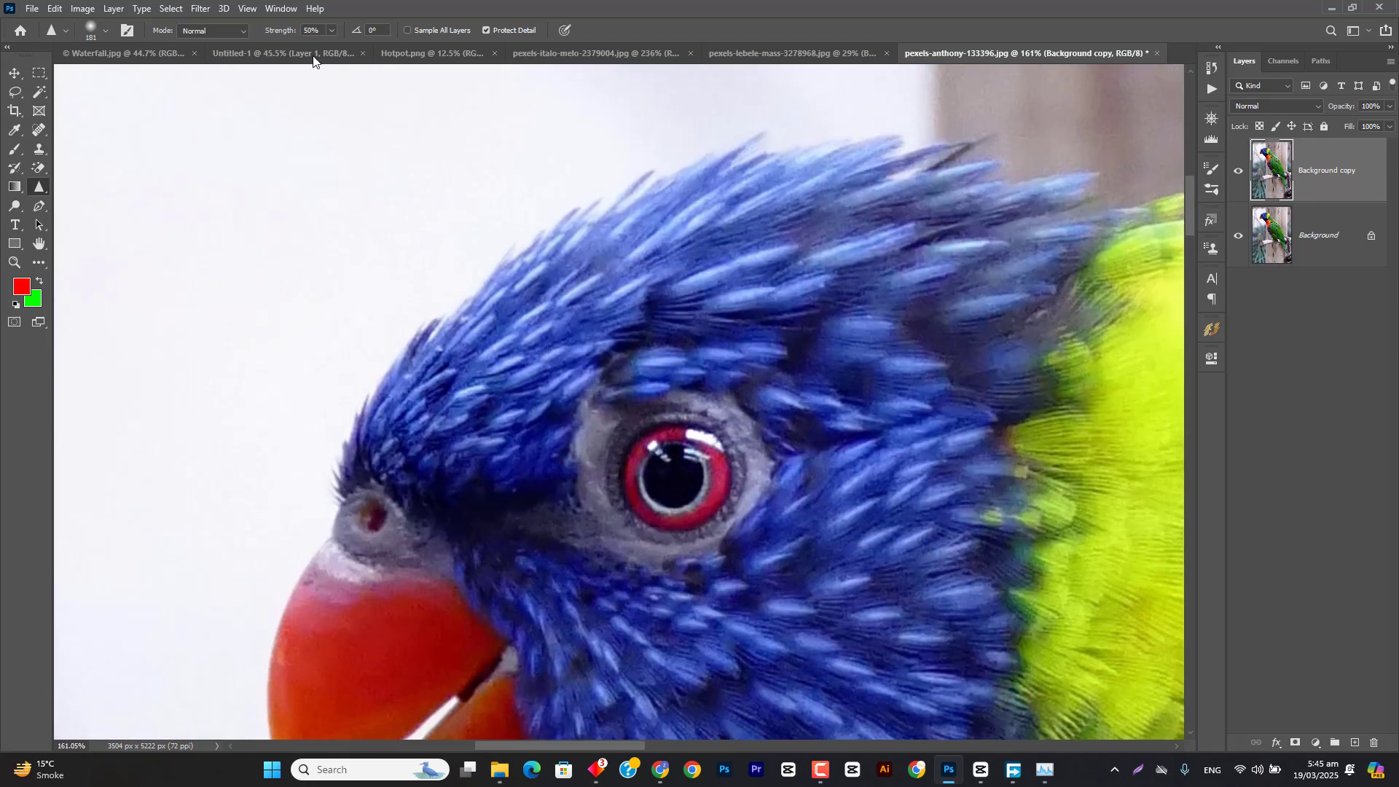
left_click_drag(282, 30, 324, 31)
left_click_drag(383, 338, 683, 182)
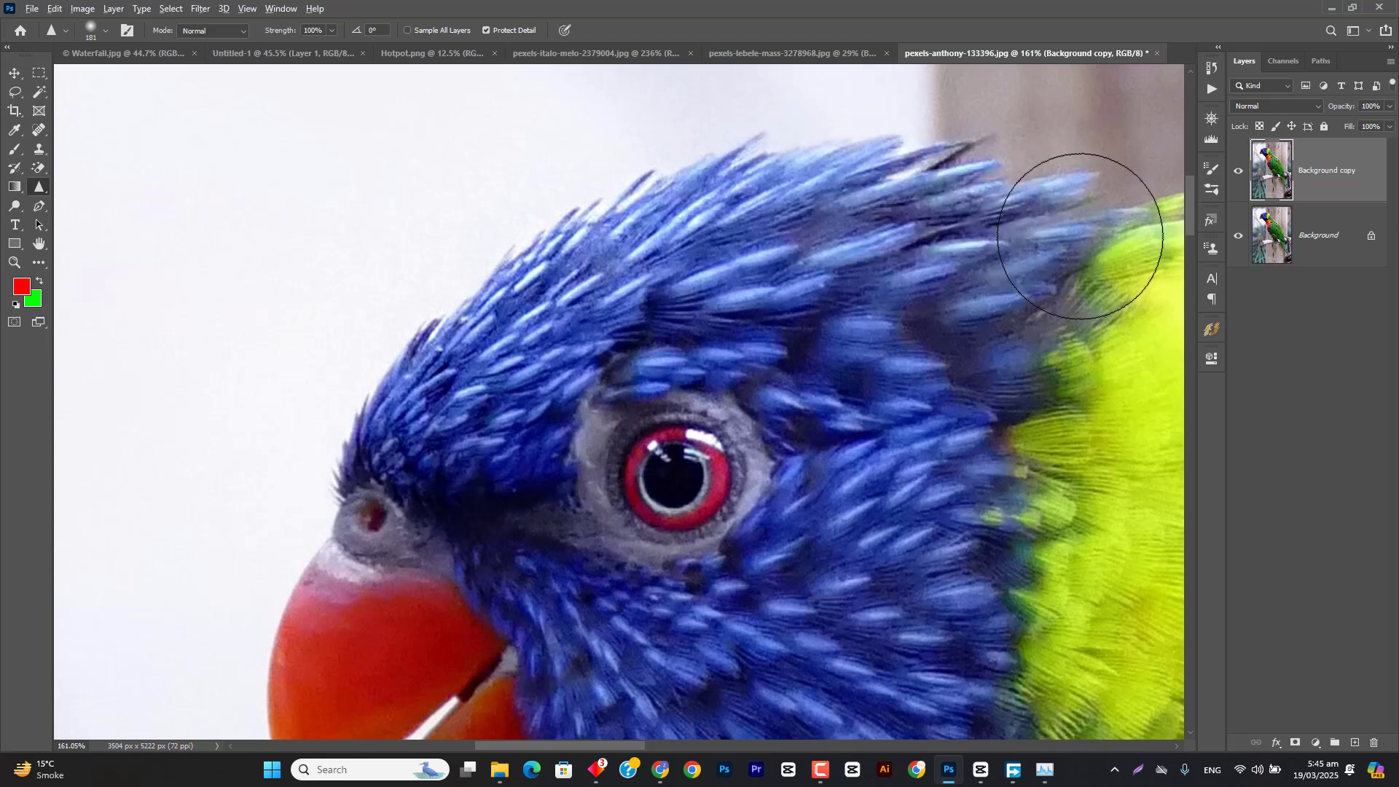
Step: Reduce the Sharpen brush to 101 px and sharpen the feathers on the parrot's forehead more strongly
scroll(1085, 248, "down", 2)
right_click(40, 187)
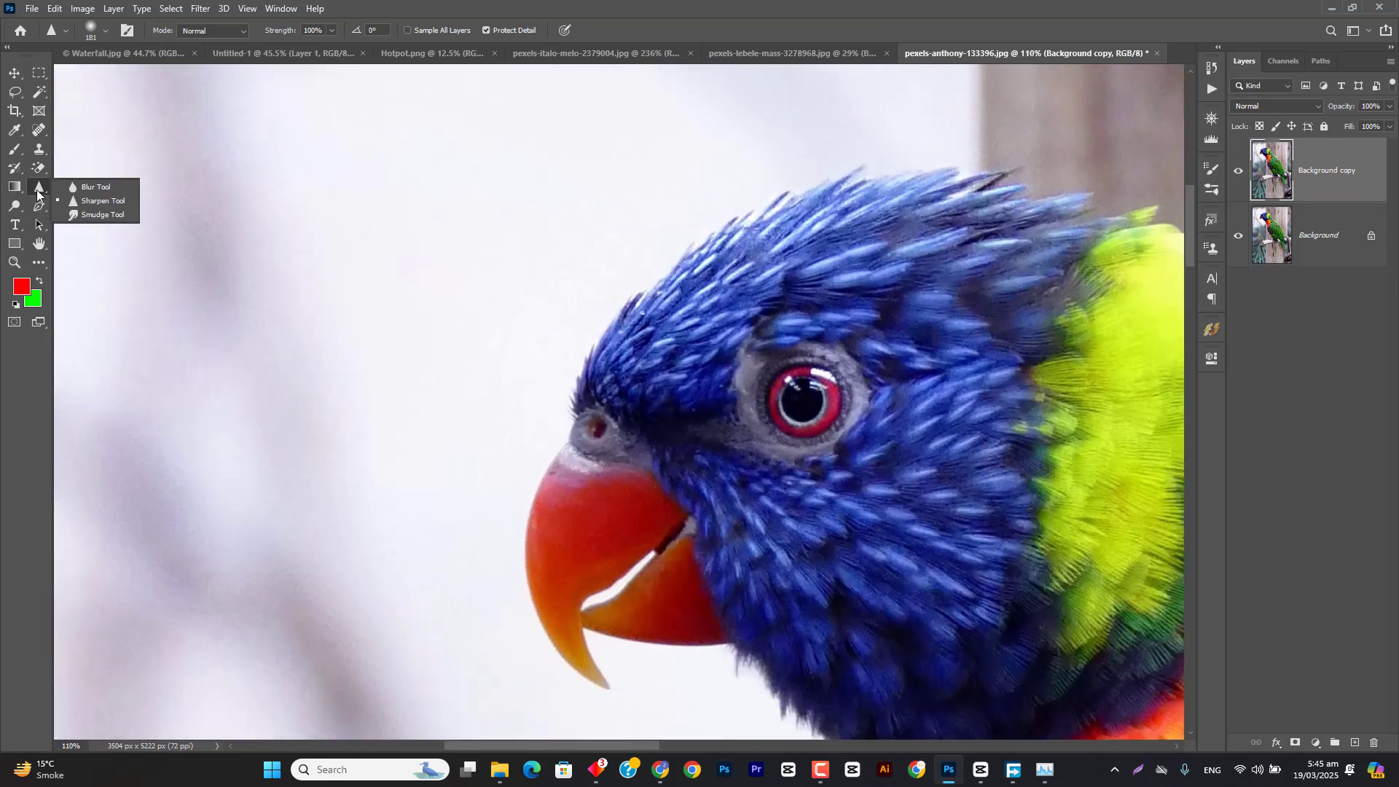
left_click(83, 204)
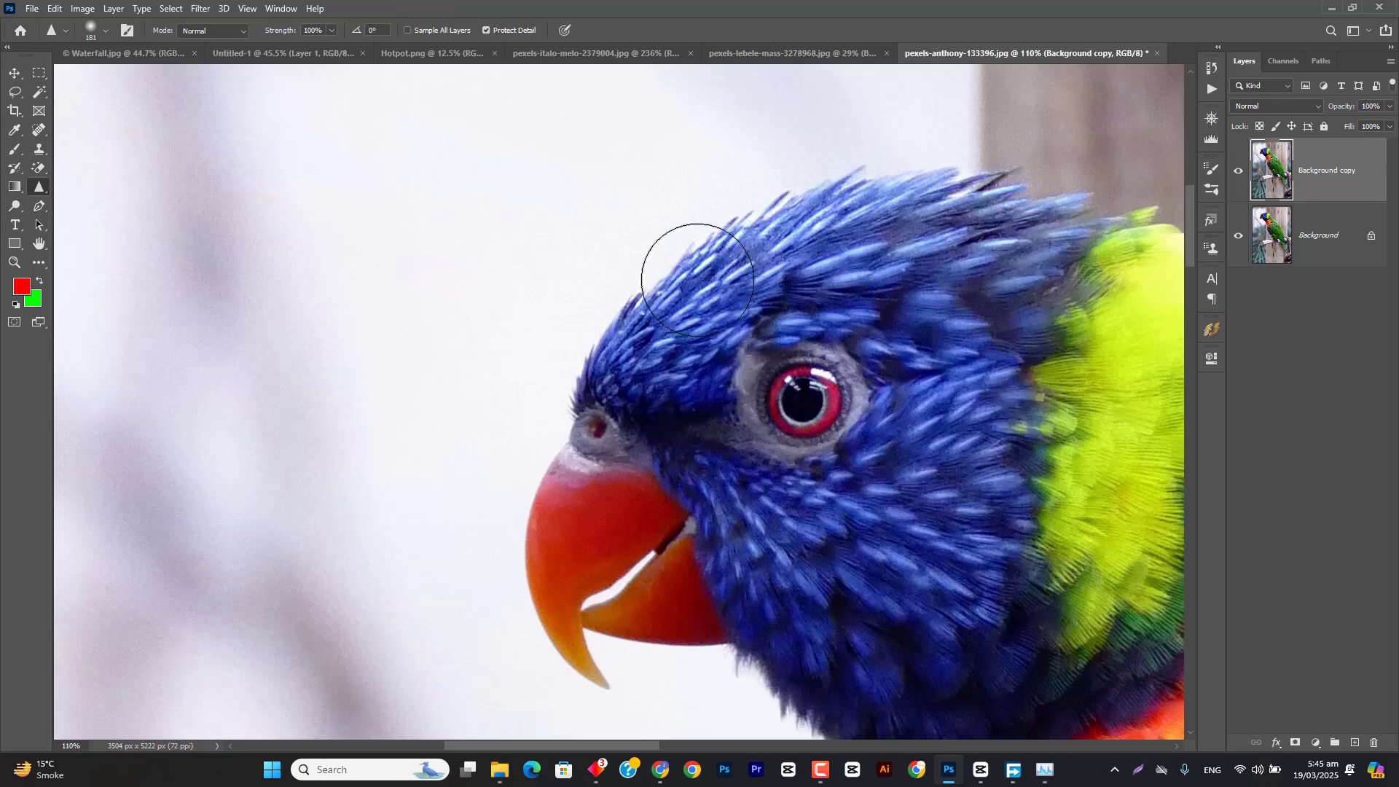
scroll(691, 283, "up", 5)
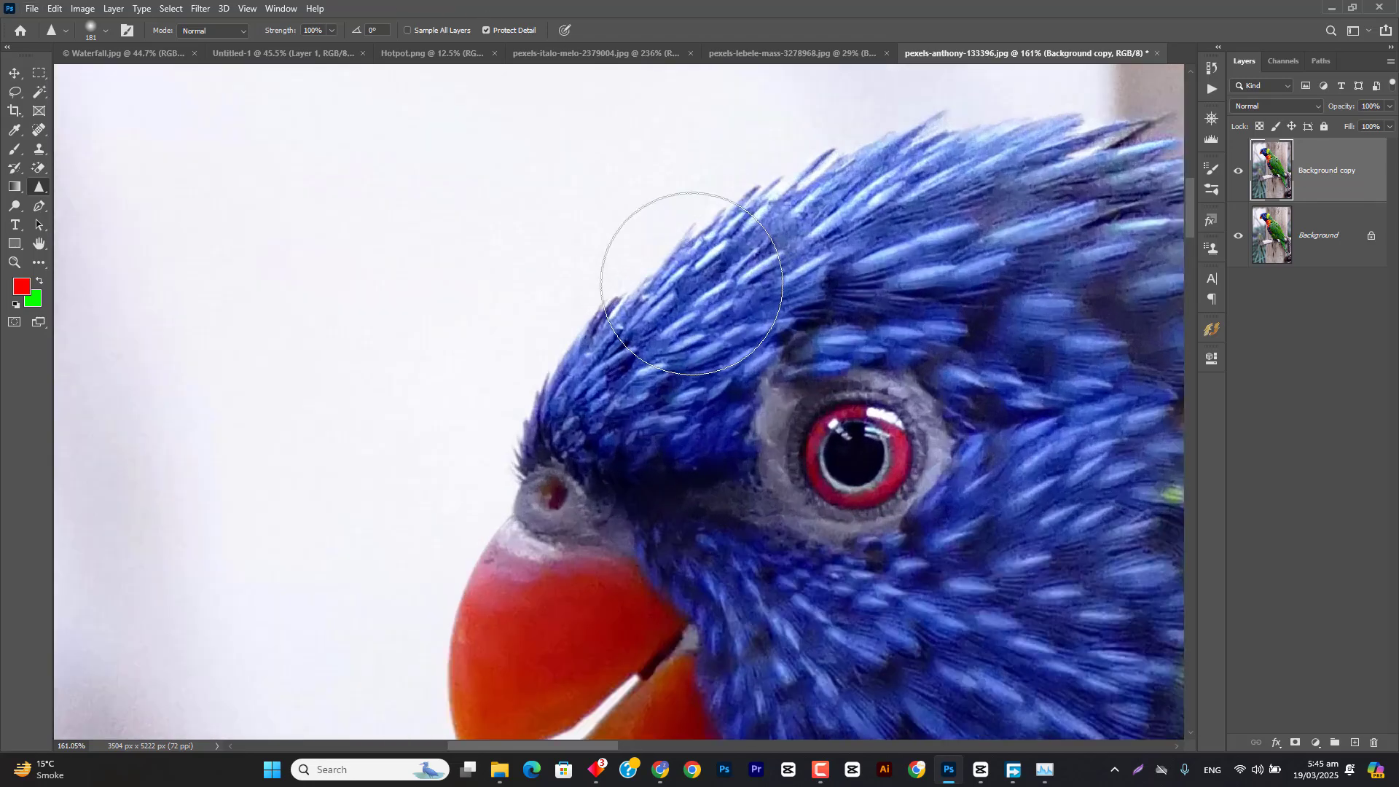
left_click_drag(683, 293, 610, 297)
mouse_move(709, 274)
left_mouse_down()
mouse_move(837, 190)
mouse_move(770, 245)
mouse_move(998, 181)
mouse_move(890, 209)
mouse_move(889, 231)
mouse_move(823, 260)
left_mouse_up()
scroll(823, 260, "down", 5)
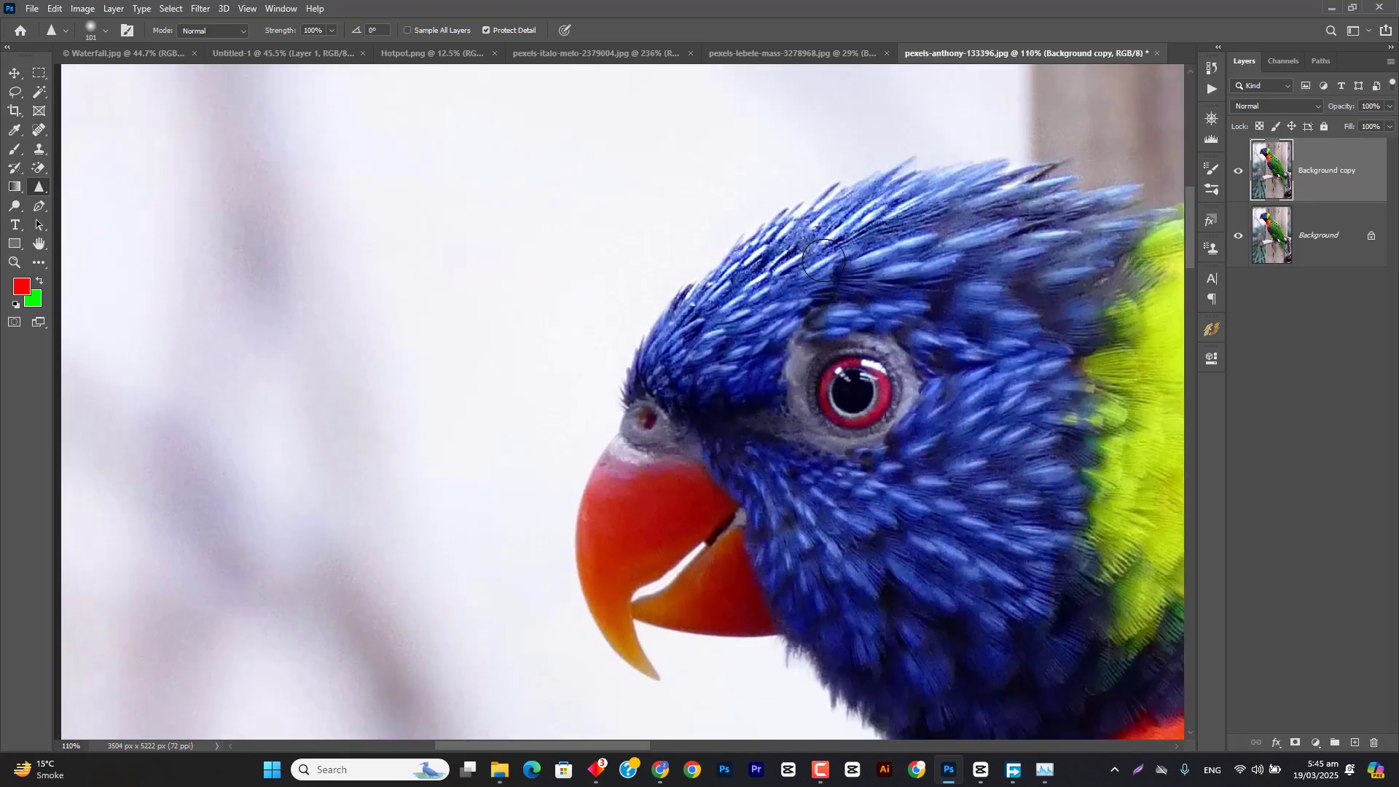
Step: Toggle the visibility of Background copy to compare the sharpened parrot feathers with the original
scroll(852, 277, "up", 5)
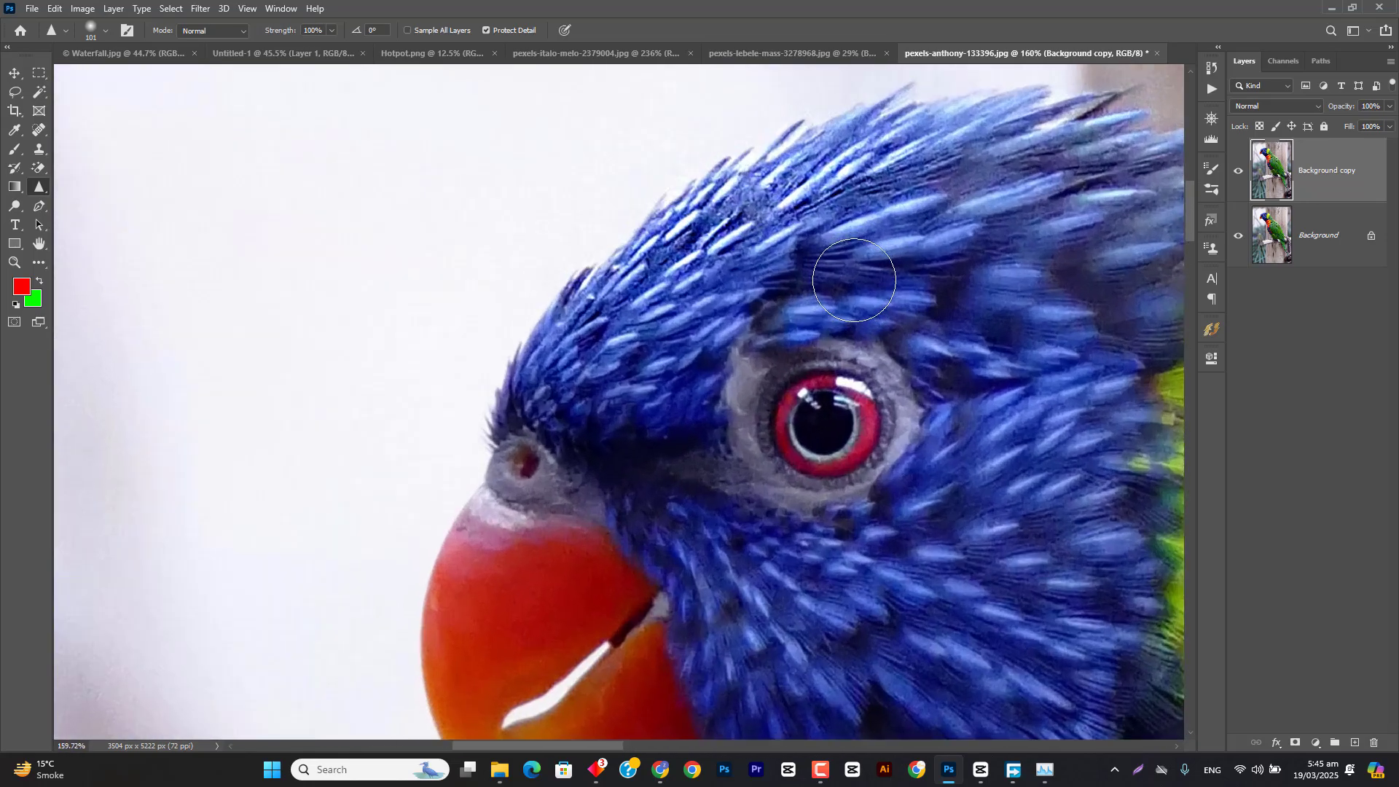
scroll(1169, 166, "up", 2)
left_click(1239, 170)
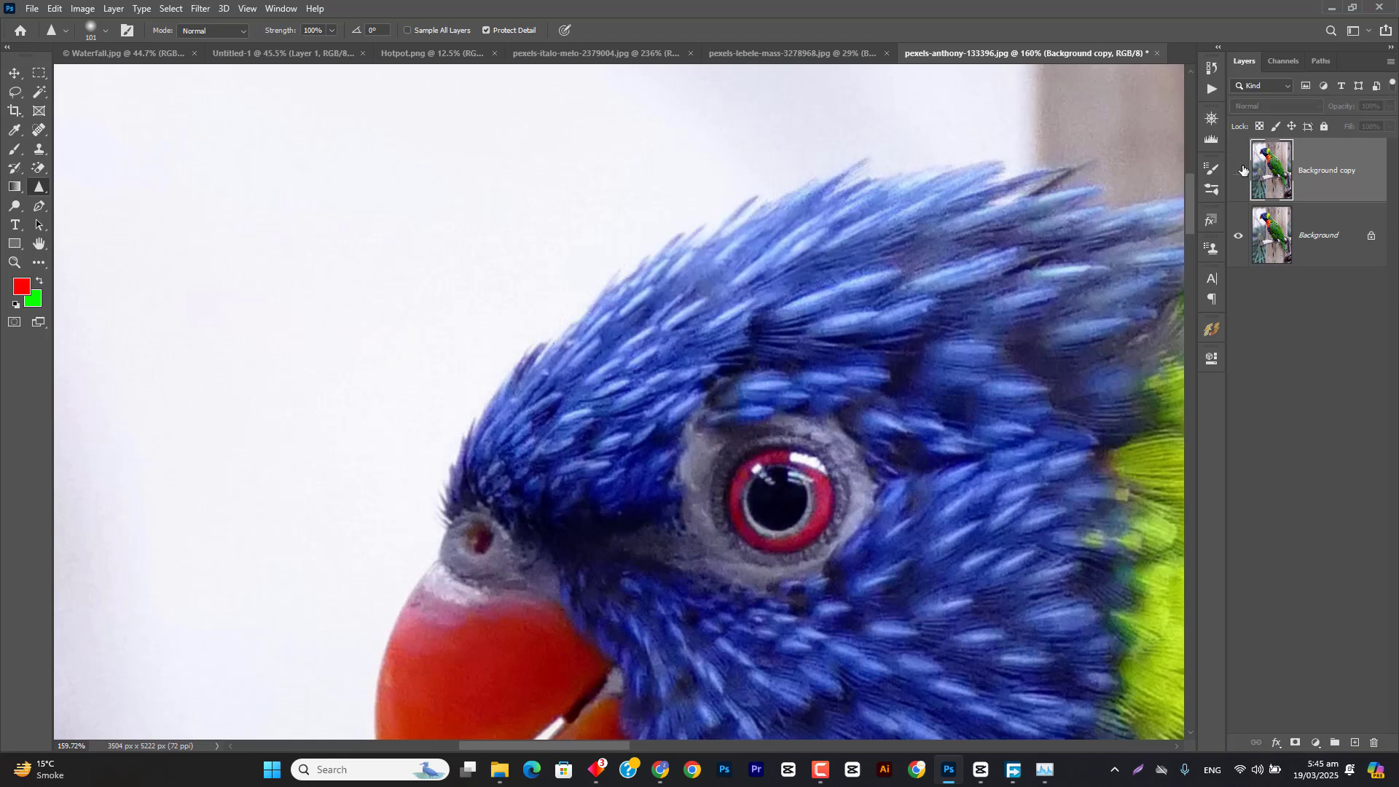
left_click(1239, 171)
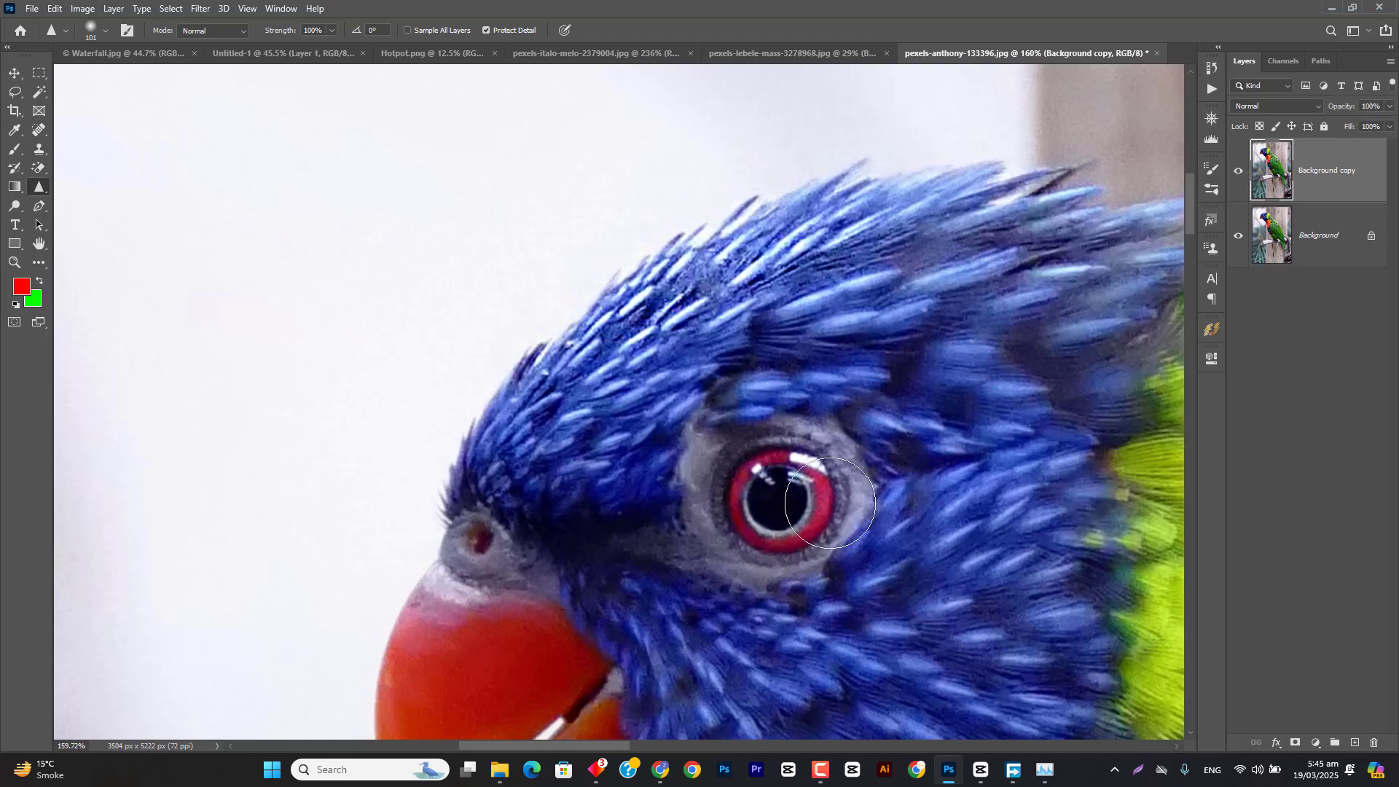
left_click(1239, 171)
left_click(1239, 171)
Step: Hide the parrot's sharpened Background copy and make another duplicate of the original Background layer
left_click(1239, 171)
left_click_drag(1318, 227, 1357, 743)
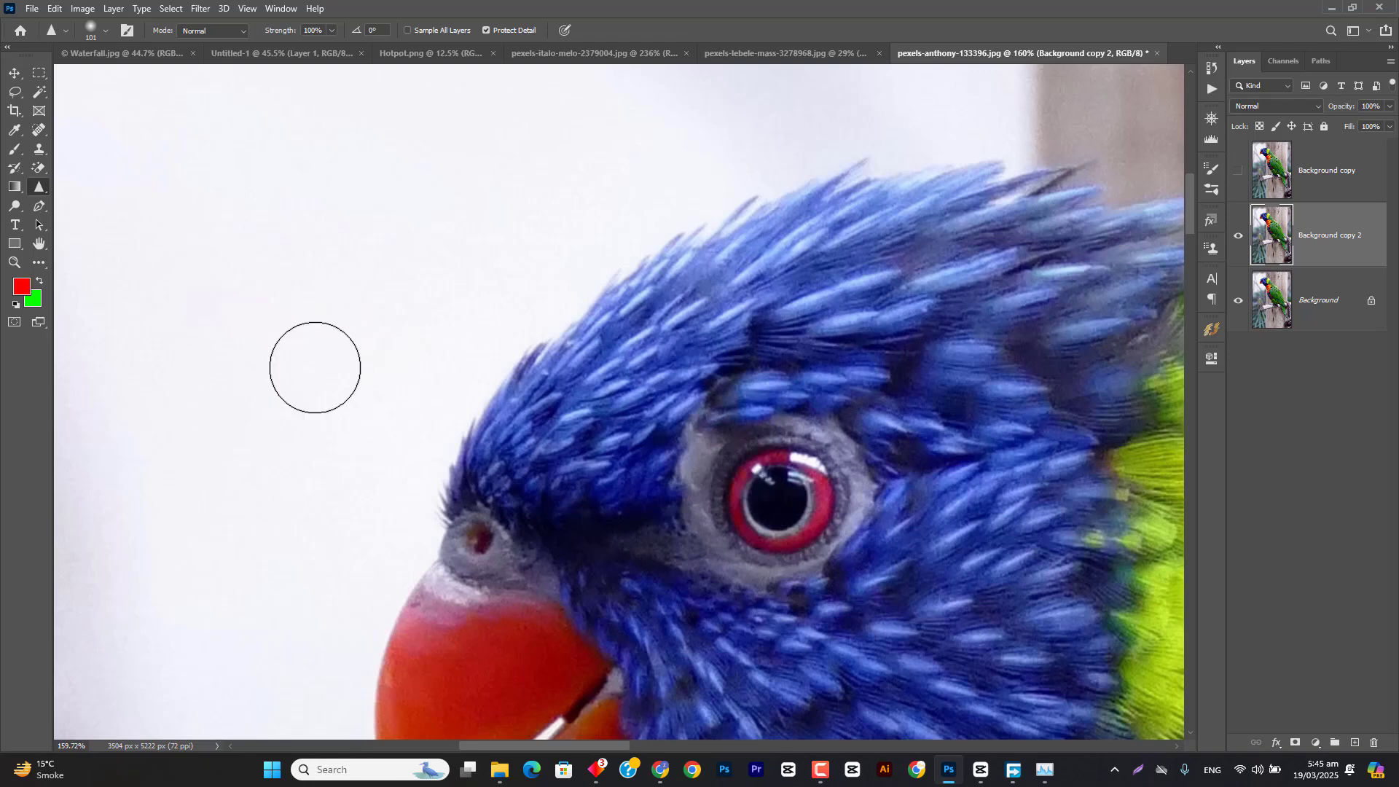
Step: Choose the Smudge tool at 50% strength for working on the parrot's beak and face on Background copy 2
right_click(42, 188)
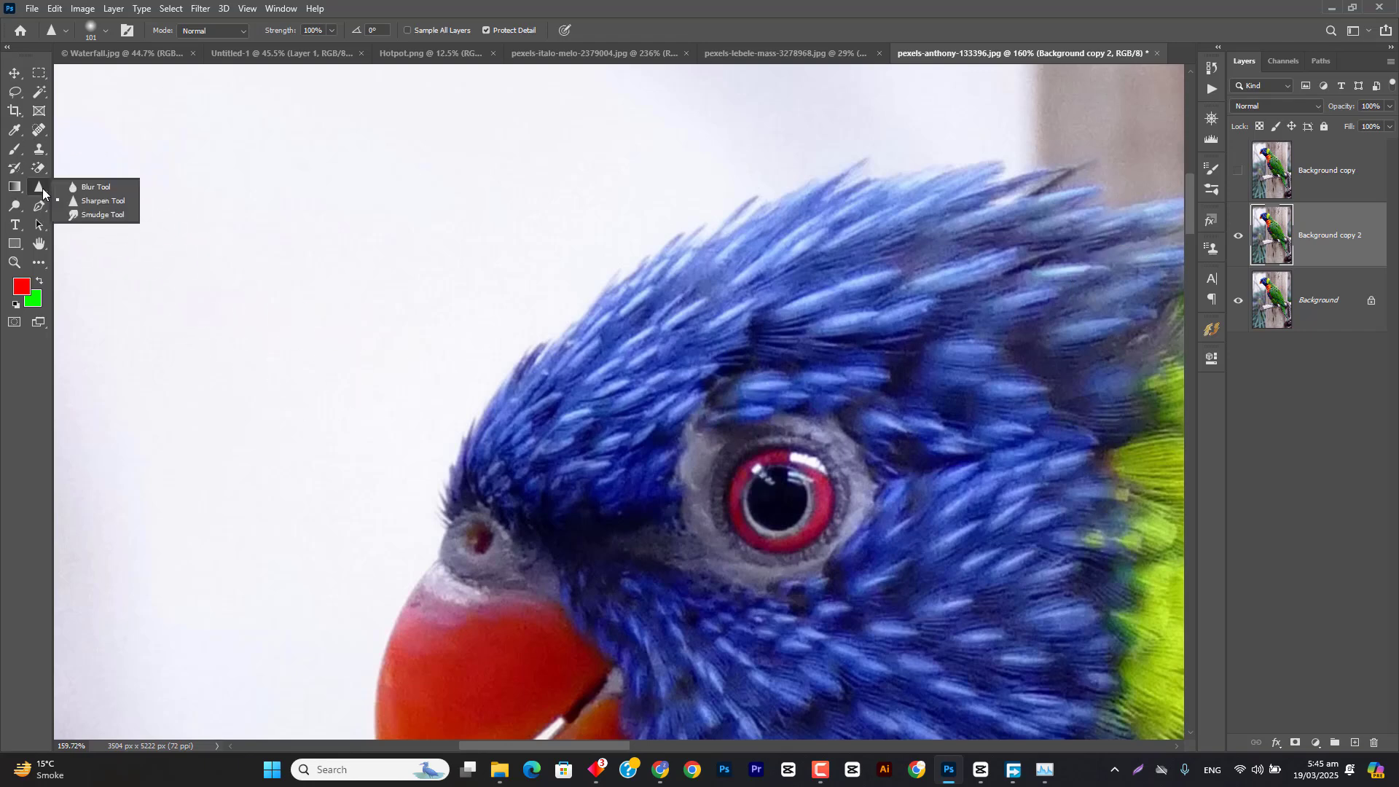
left_click(99, 215)
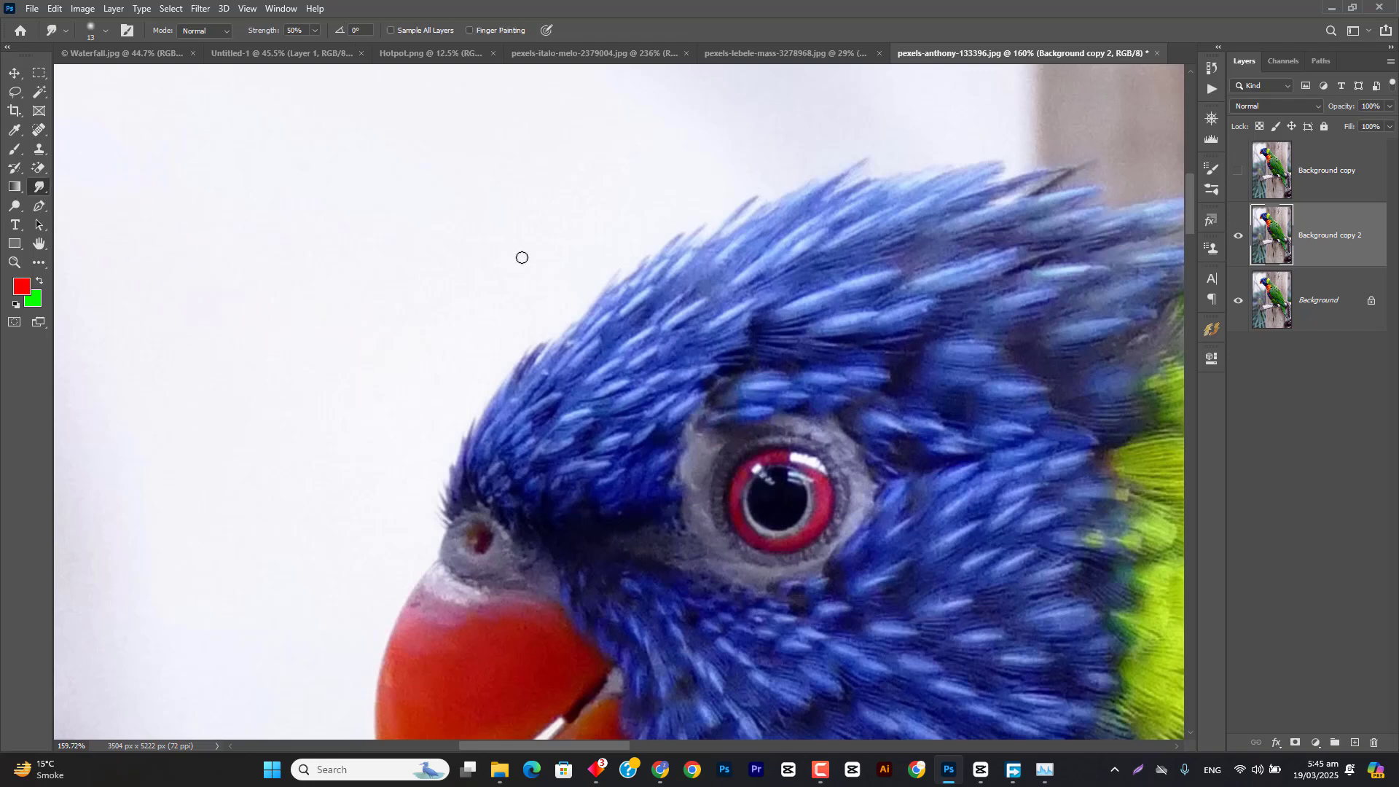
left_click_drag(749, 491, 733, 233)
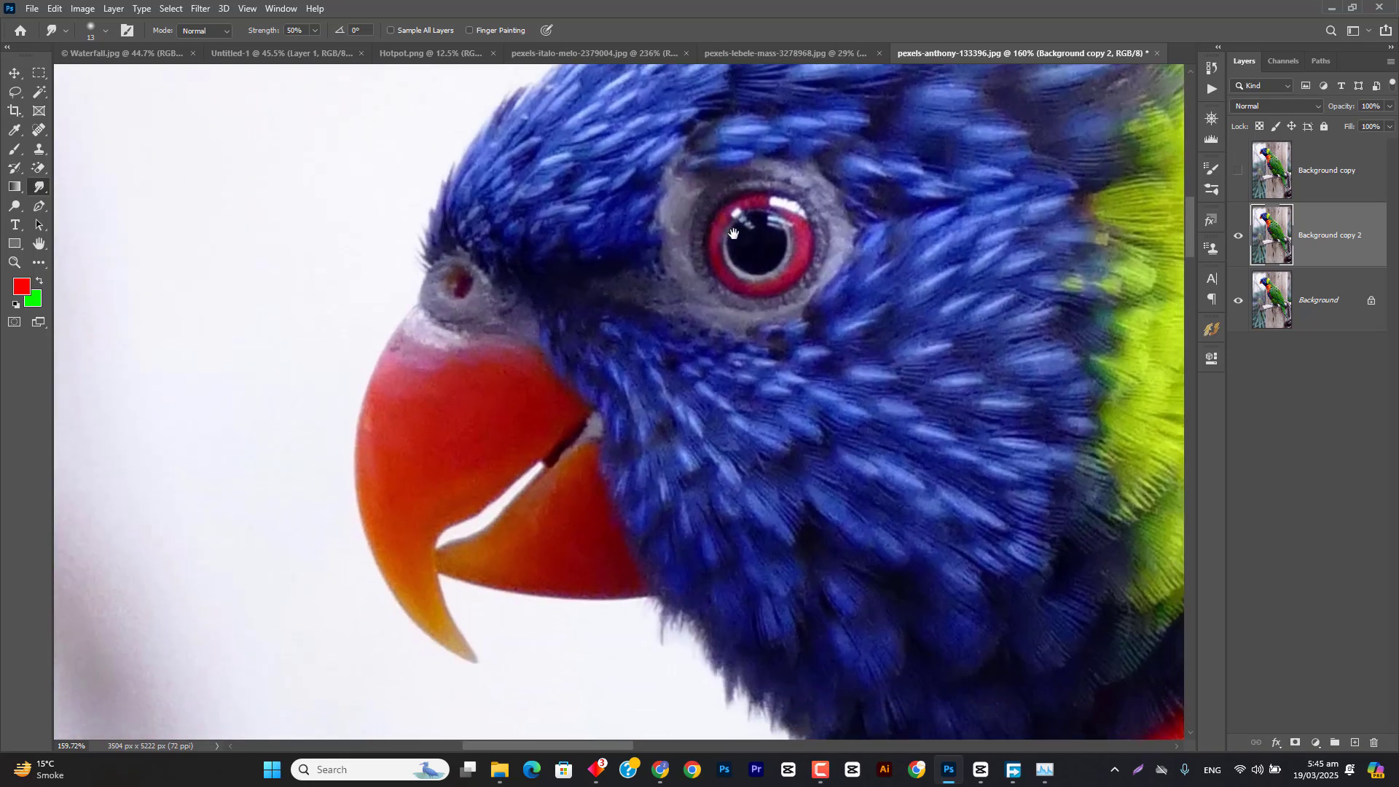
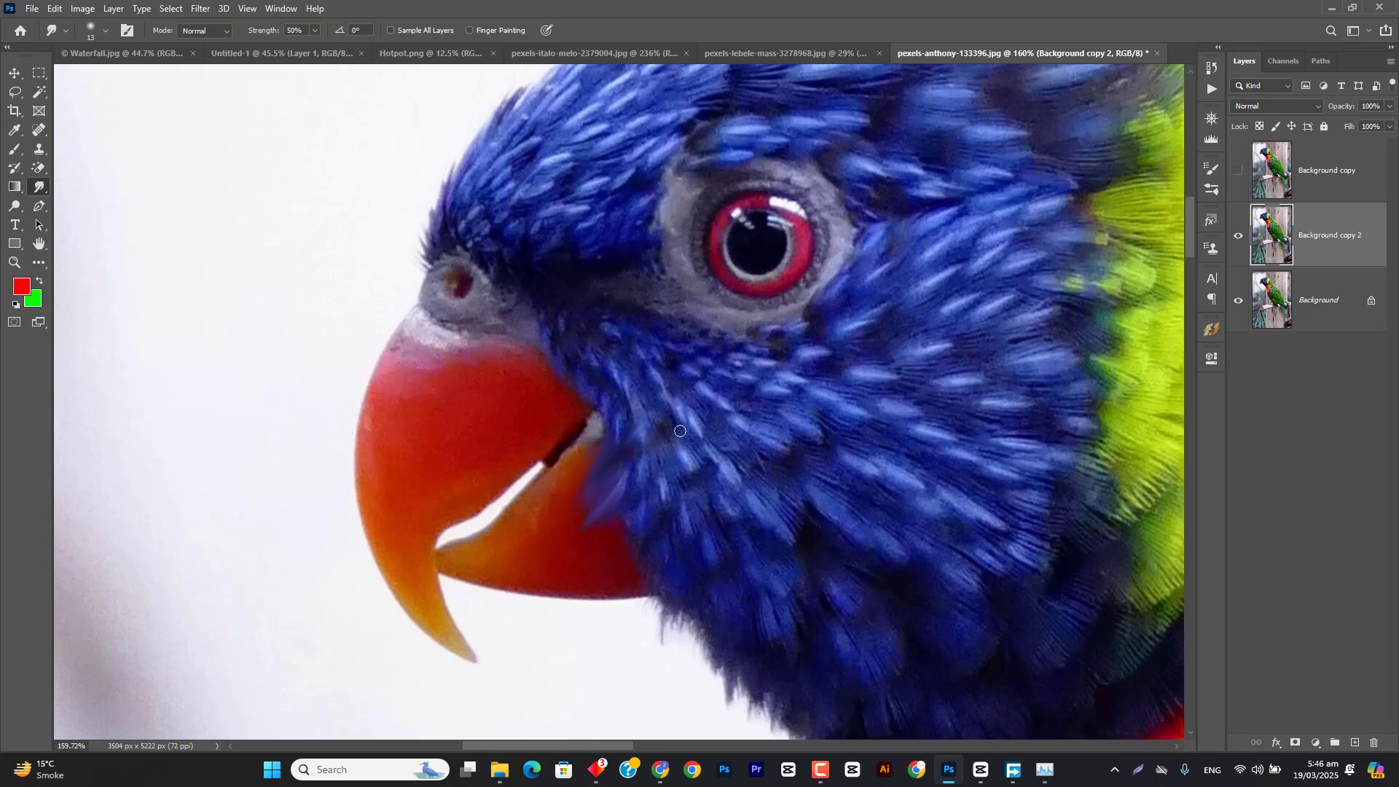
Step: Smudge the feathers over the beak's corner and pull the parrot's eye outward into a star shape at 50% strength, using a 43 px brush
mouse_move(599, 453)
left_mouse_down()
mouse_move(579, 497)
mouse_move(596, 464)
mouse_move(564, 497)
mouse_move(579, 468)
mouse_move(552, 488)
mouse_move(594, 480)
mouse_move(558, 508)
mouse_move(619, 505)
mouse_move(573, 558)
mouse_move(628, 541)
mouse_move(579, 574)
mouse_move(643, 558)
mouse_move(599, 586)
left_mouse_up()
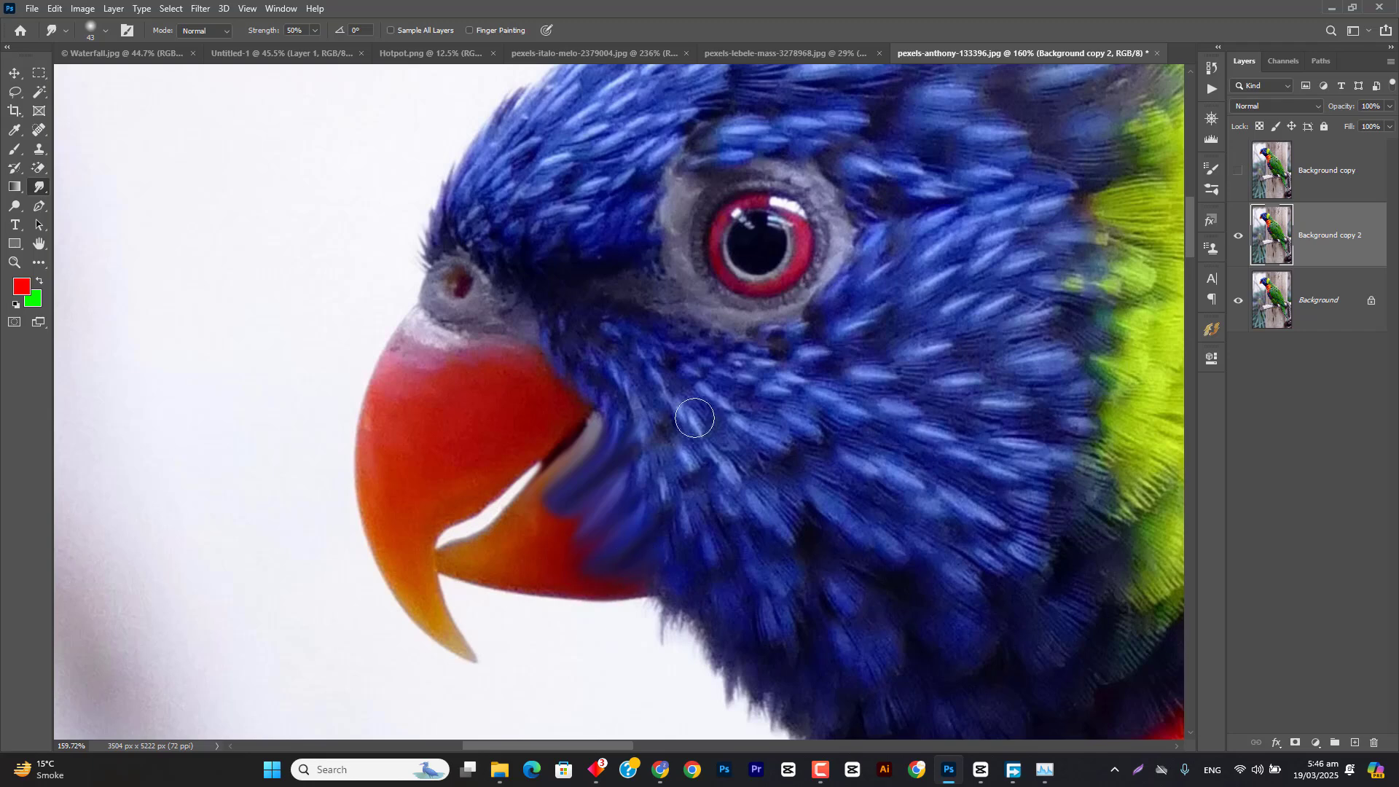
mouse_move(767, 242)
left_mouse_down()
mouse_move(793, 258)
mouse_move(767, 254)
mouse_move(764, 277)
mouse_move(751, 260)
mouse_move(736, 269)
mouse_move(748, 252)
mouse_move(733, 238)
mouse_move(750, 238)
mouse_move(739, 220)
mouse_move(784, 212)
mouse_move(782, 234)
mouse_move(802, 222)
mouse_move(777, 243)
mouse_move(813, 248)
mouse_move(813, 285)
mouse_move(605, 477)
left_mouse_up()
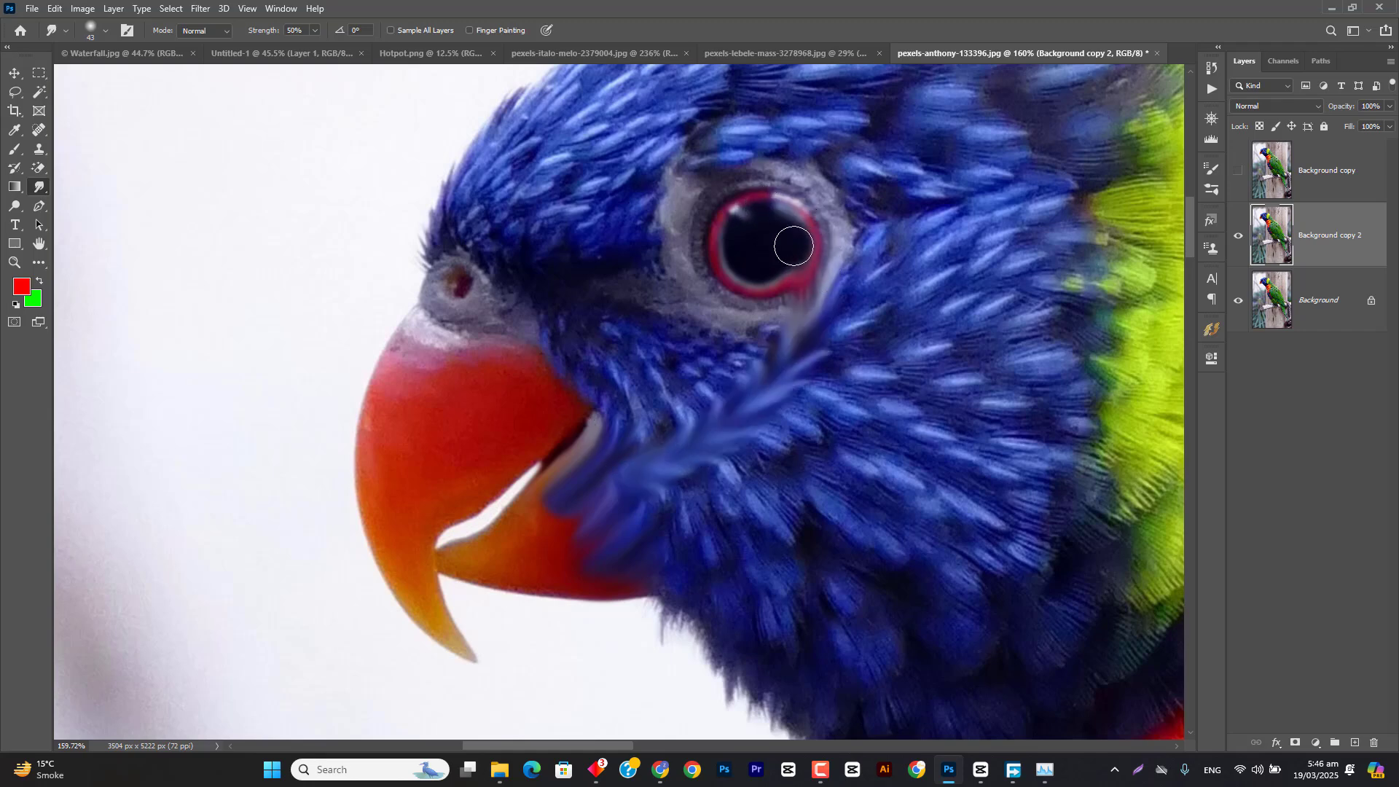
mouse_move(794, 245)
left_mouse_down()
mouse_move(934, 499)
mouse_move(988, 554)
left_mouse_up()
left_click_drag(775, 253, 1059, 195)
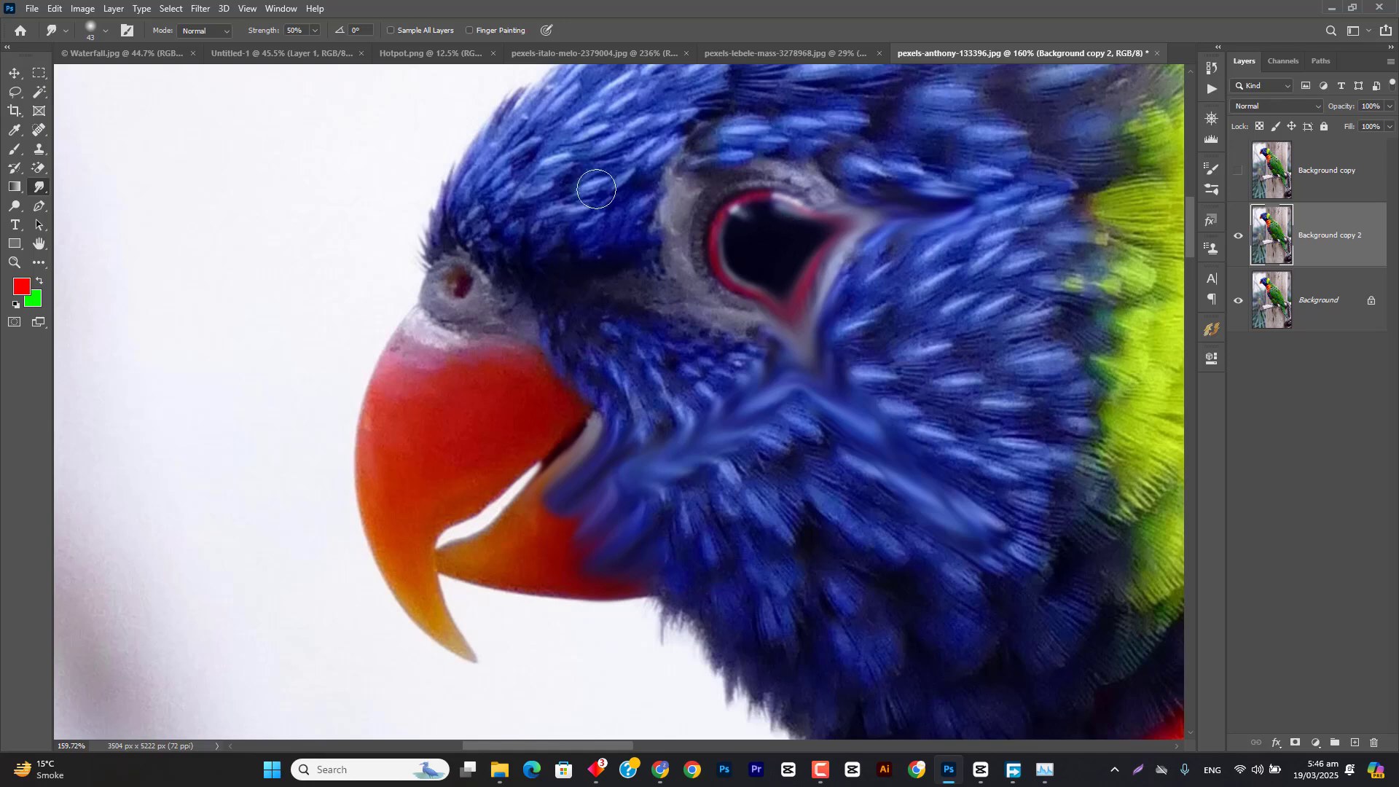
mouse_move(728, 226)
left_mouse_down()
mouse_move(525, 173)
mouse_move(597, 435)
left_mouse_up()
left_click_drag(730, 258, 750, 406)
left_click_drag(746, 228, 779, 107)
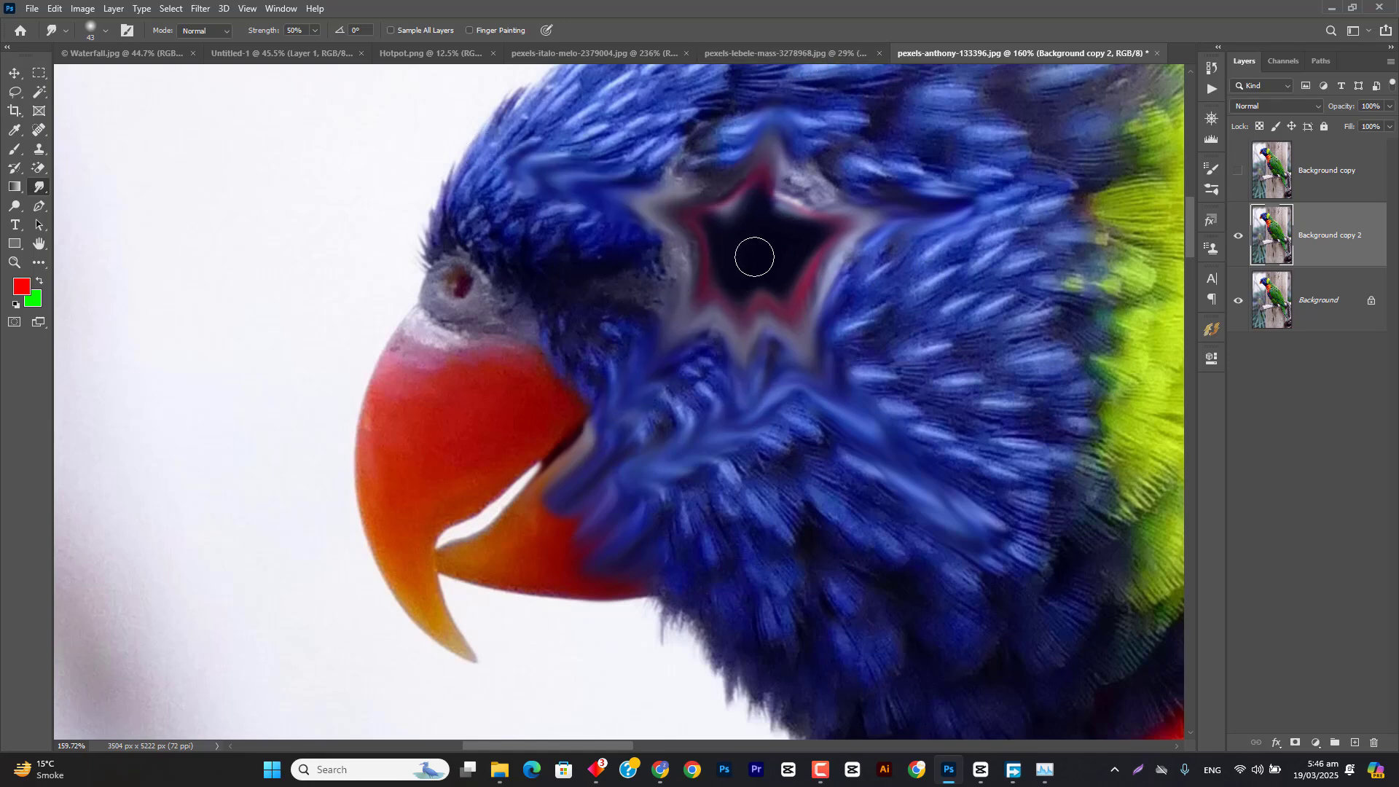
Step: Increase the Smudge strength to 100% and smear the parrot's eye across the face and beak with a larger 122 px brush
mouse_move(750, 260)
left_mouse_down()
mouse_move(802, 262)
mouse_move(774, 242)
left_mouse_up()
left_click_drag(734, 258, 316, 374)
mouse_move(629, 319)
left_mouse_down()
mouse_move(600, 525)
mouse_move(728, 404)
mouse_move(755, 421)
mouse_move(915, 402)
mouse_move(809, 286)
mouse_move(907, 241)
mouse_move(831, 156)
mouse_move(806, 141)
left_mouse_up()
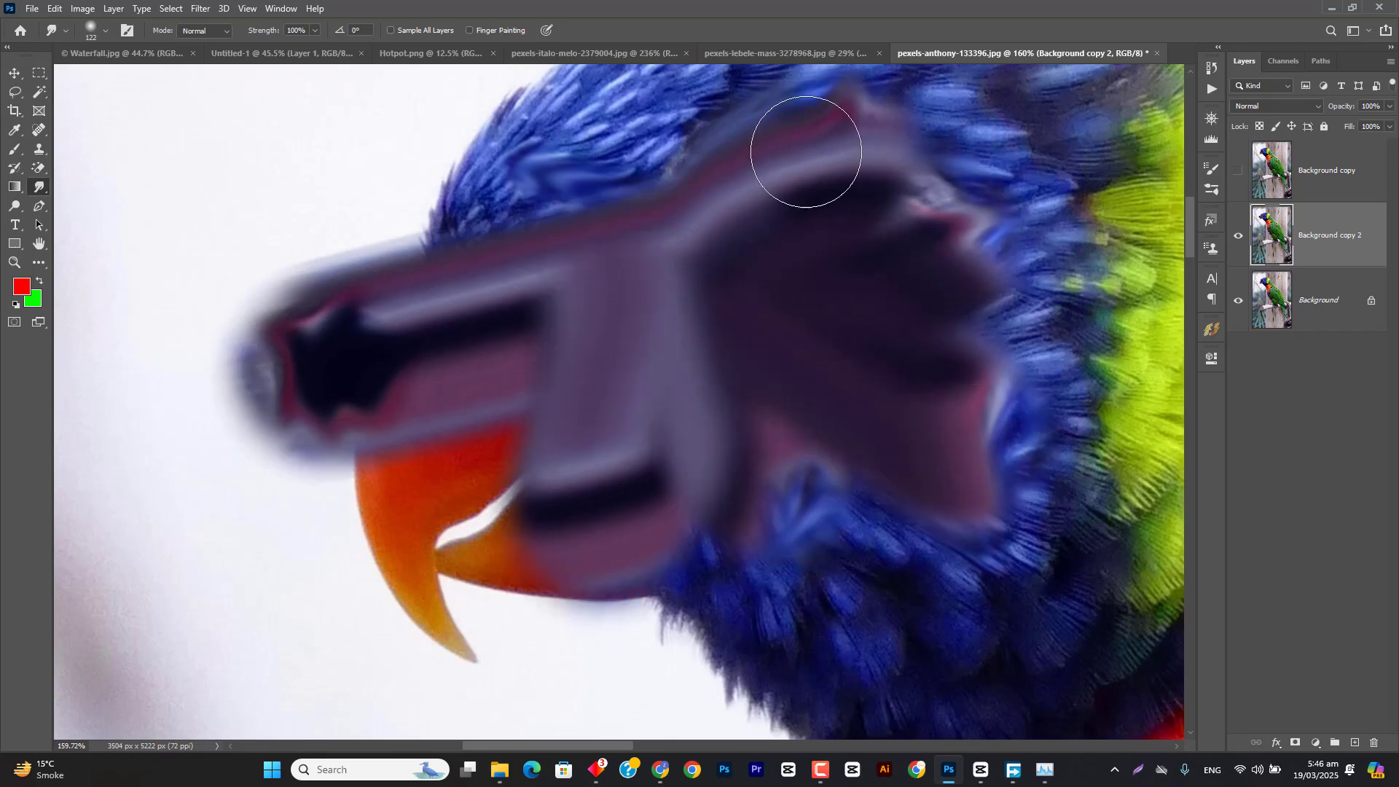
Step: Choose the Dodge tool, hide the smudged Background copy 2, and make another duplicate of the parrot's Background layer
left_click(15, 207)
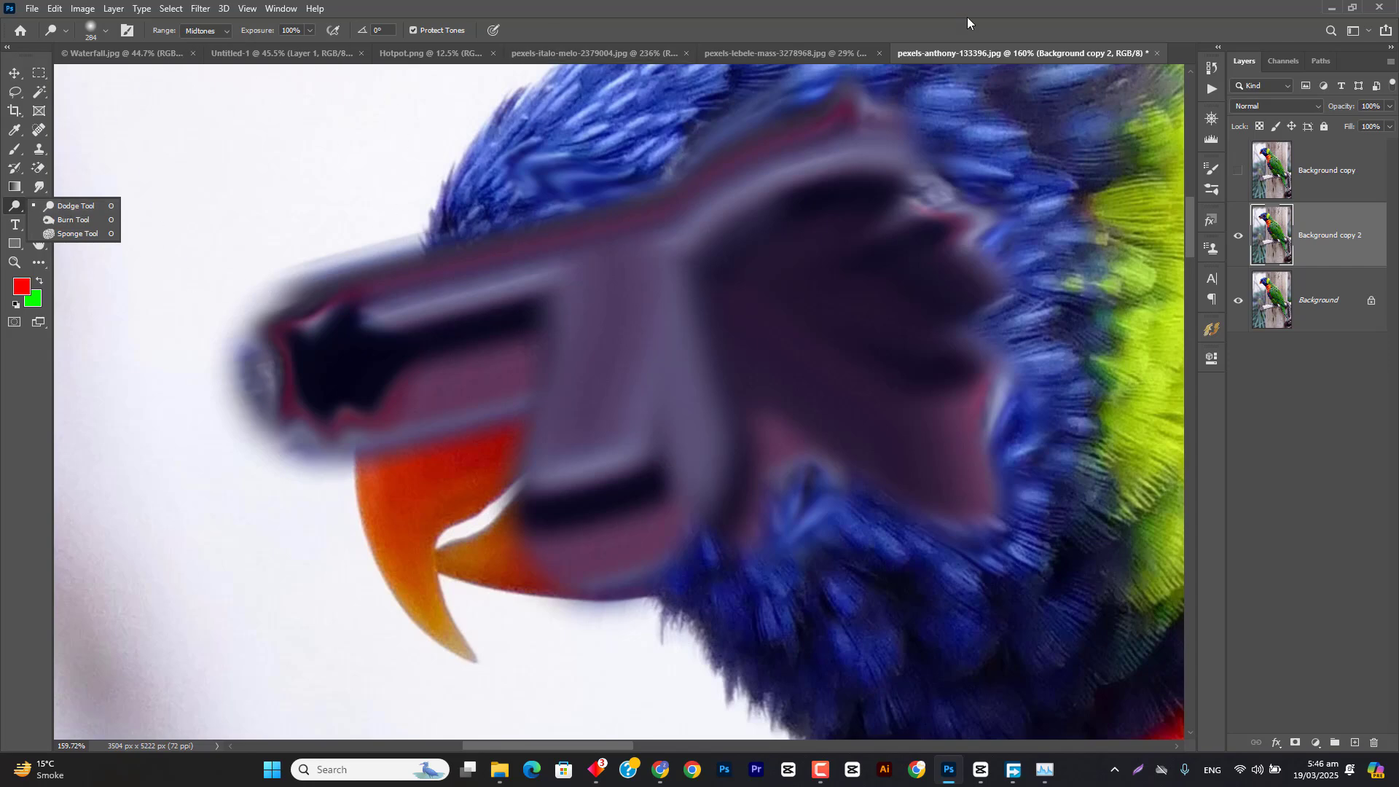
left_click(1238, 235)
left_click_drag(1311, 322, 1353, 741)
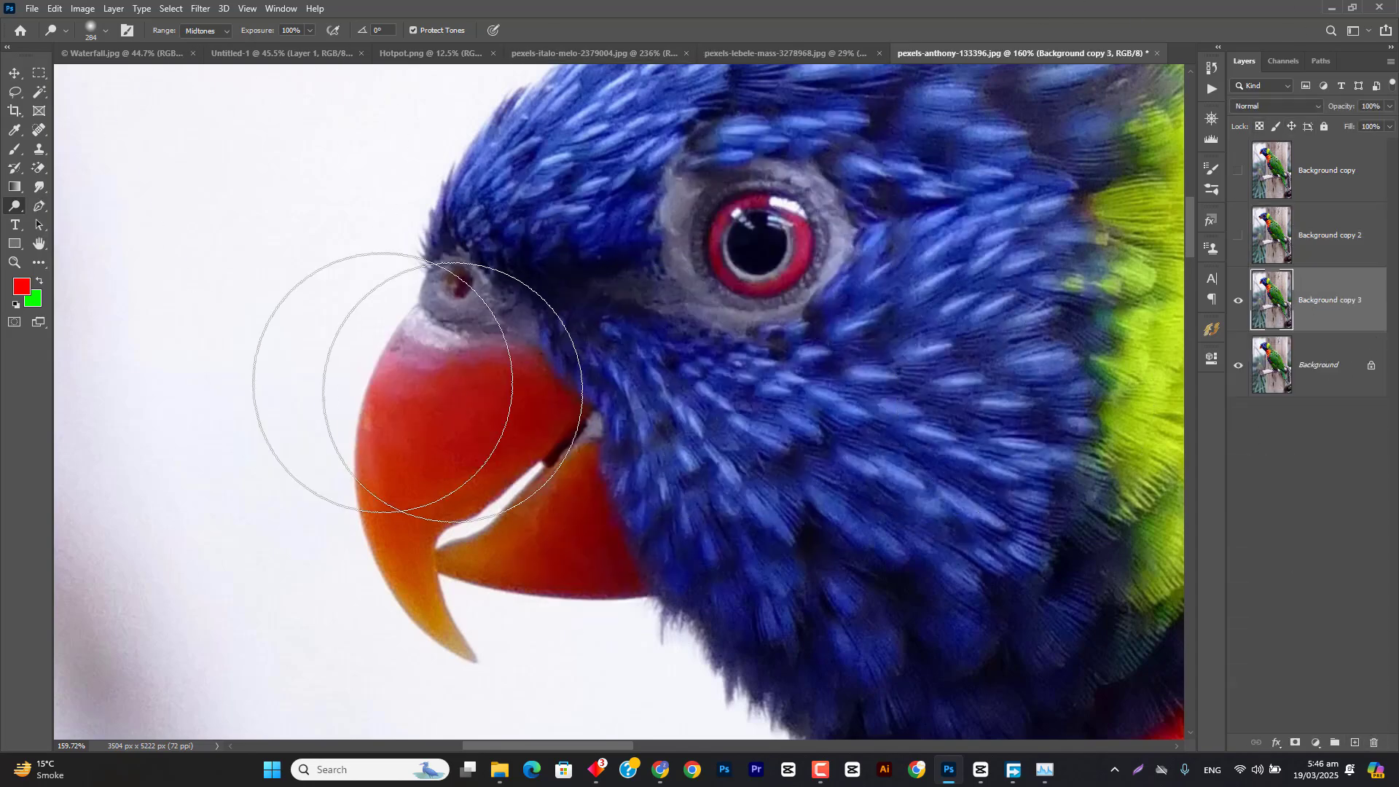
left_click(13, 208)
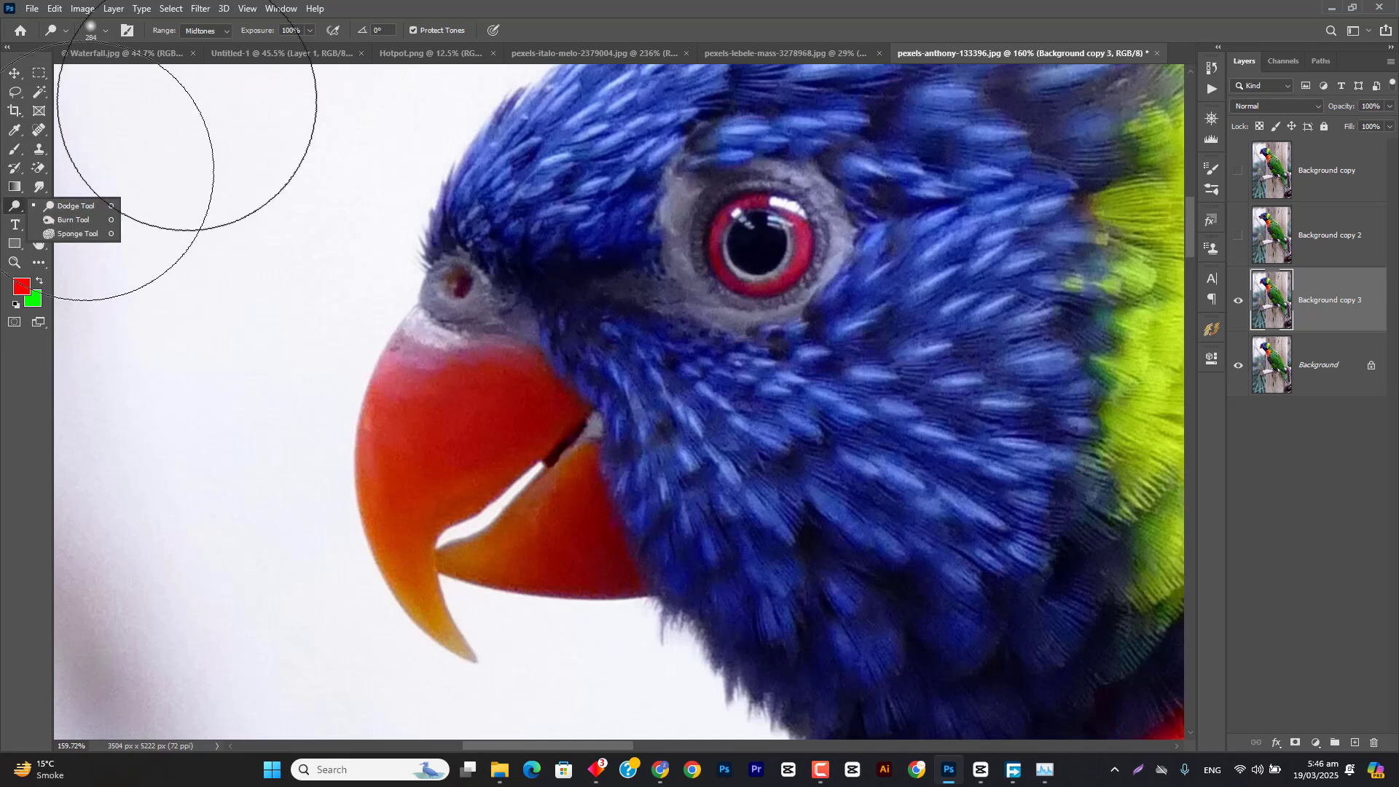
Step: Switch to the portrait pexels-italo-melo-2379004.jpg and duplicate its Background layer for dodging the face
left_click(776, 54)
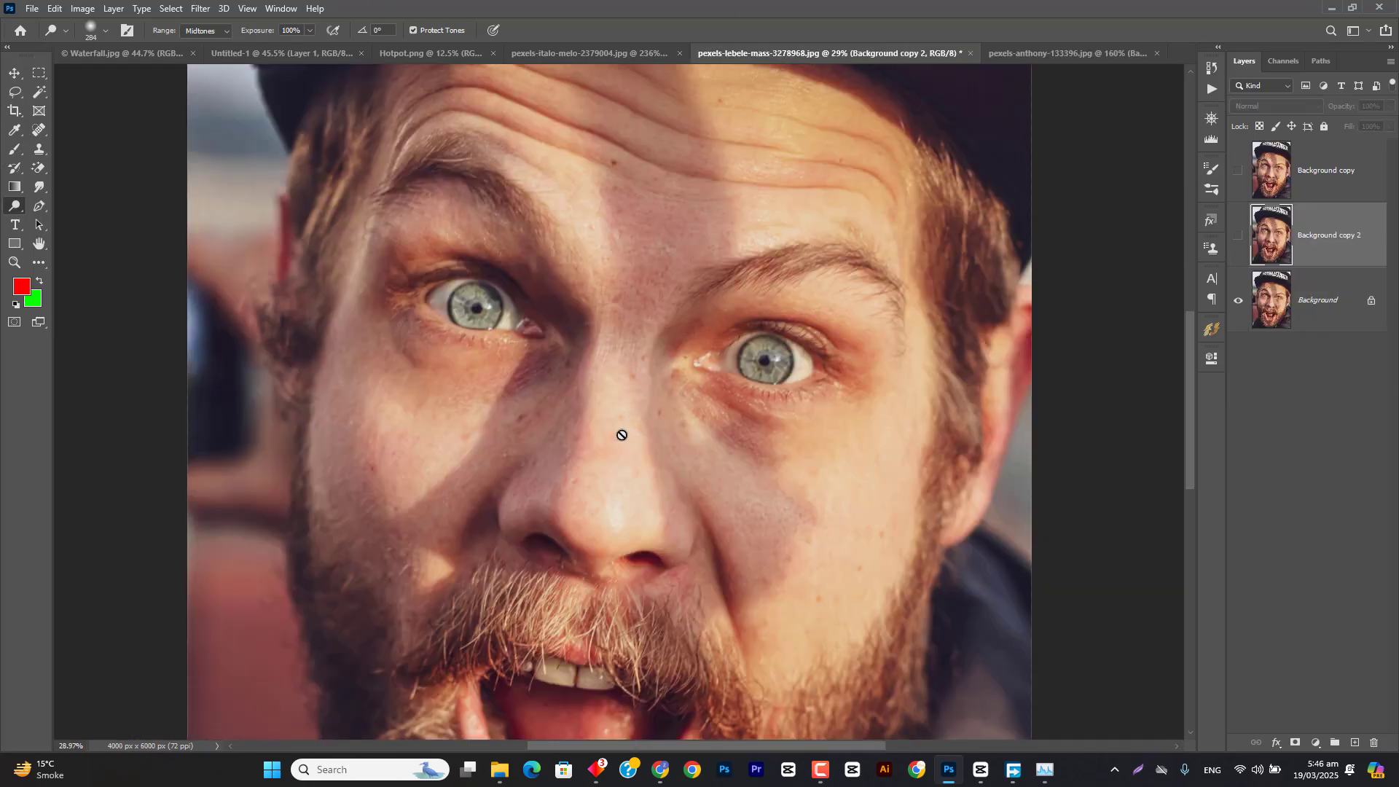
left_click(641, 53)
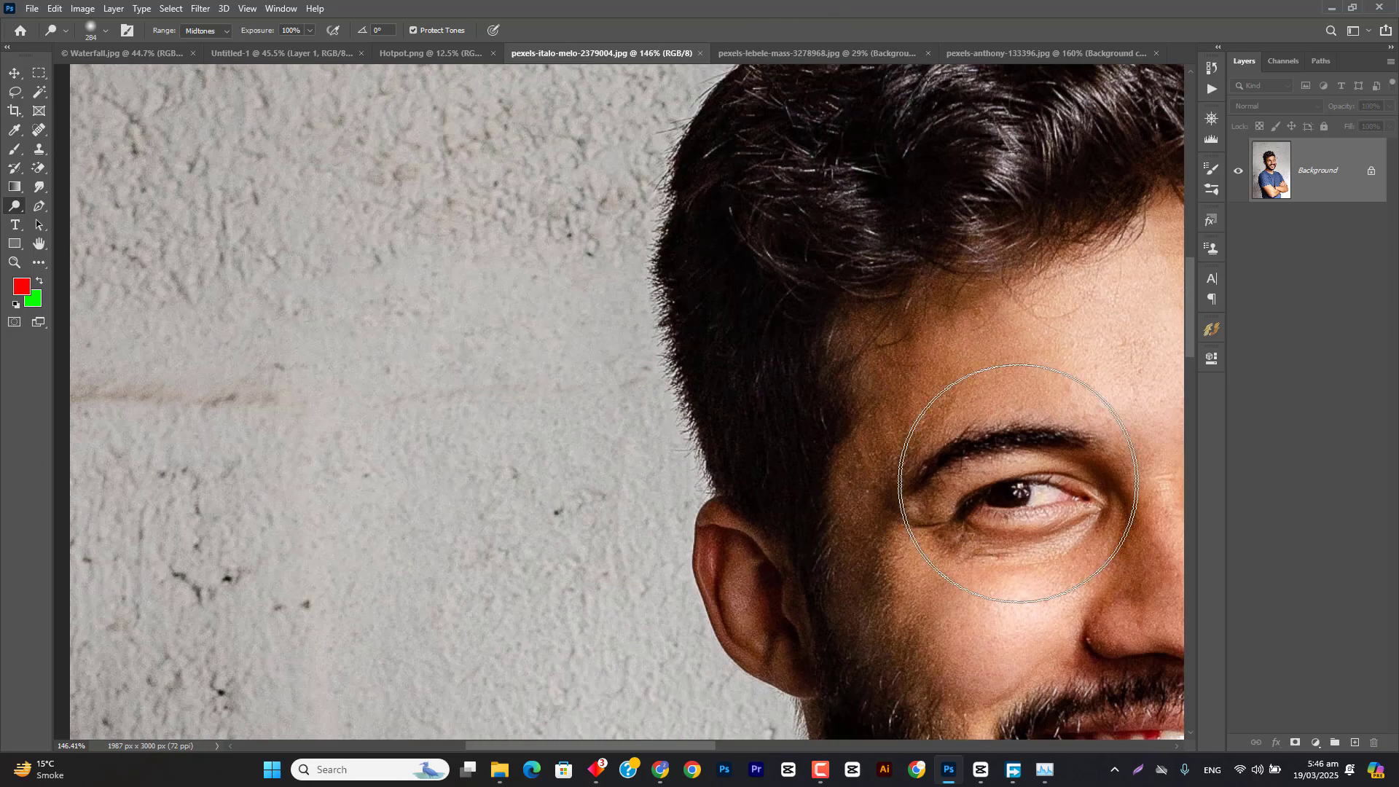
mouse_move(1018, 483)
left_mouse_down()
mouse_move(664, 410)
mouse_move(686, 397)
mouse_move(546, 396)
left_mouse_up()
right_click(14, 206)
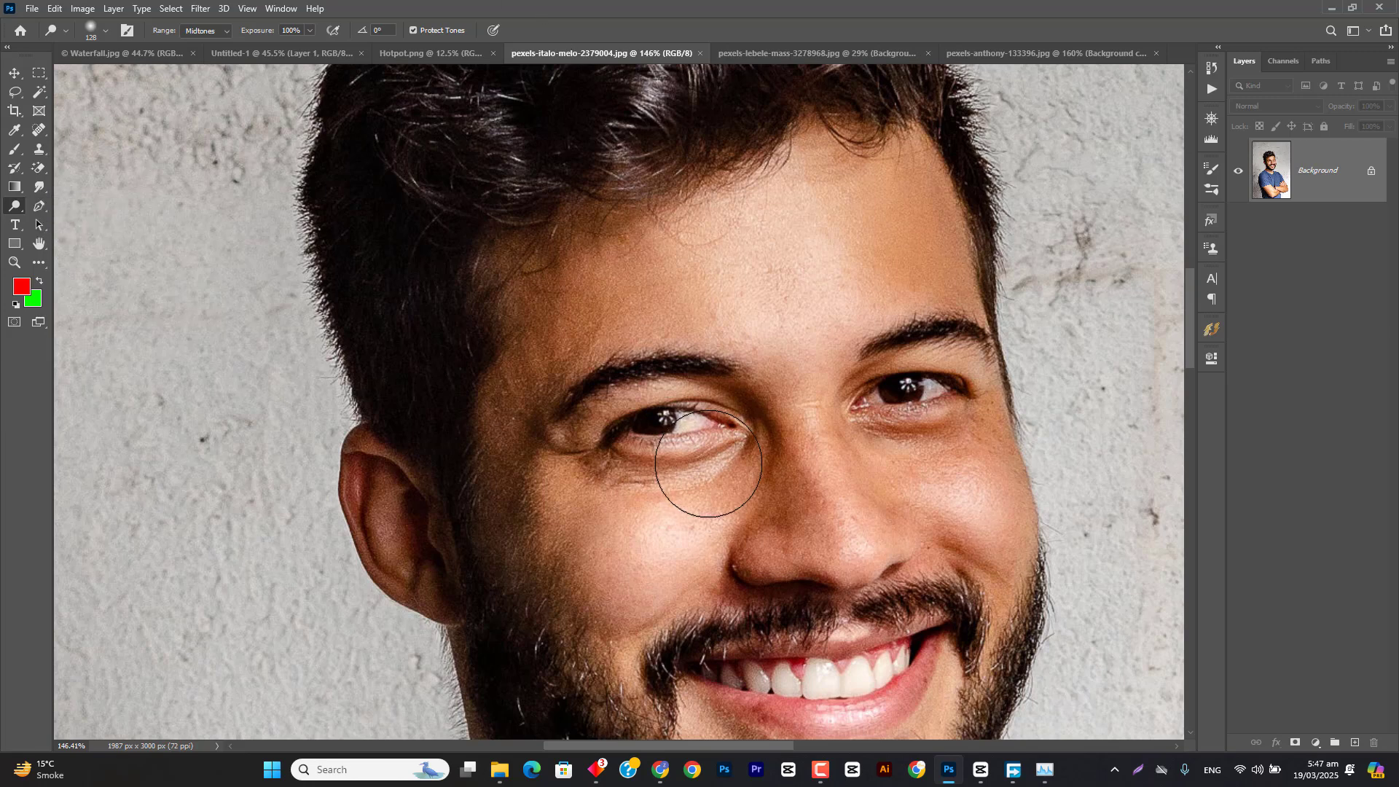
mouse_move(717, 496)
left_mouse_down()
mouse_move(698, 496)
mouse_move(657, 556)
mouse_move(671, 558)
left_mouse_up()
scroll(687, 515, "up", 2)
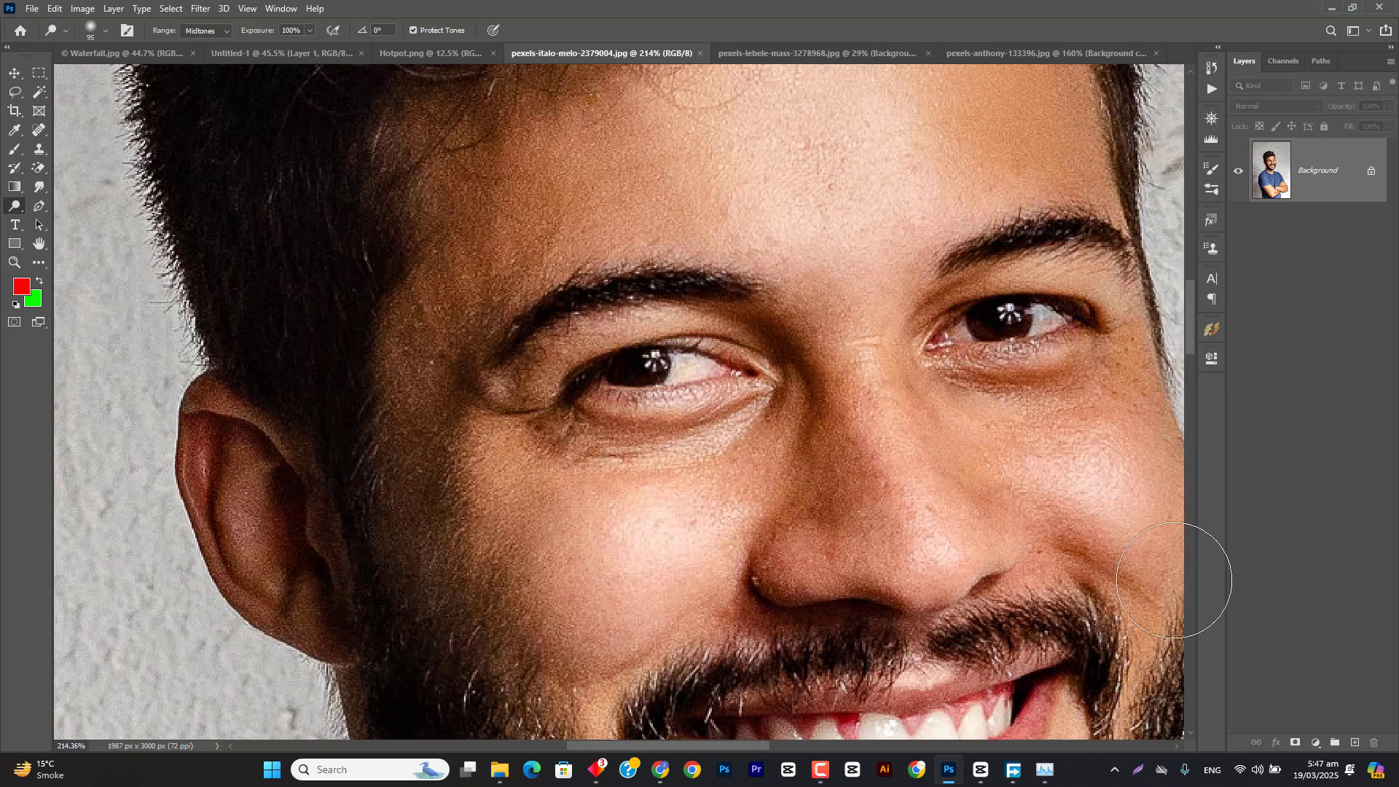
left_click_drag(1303, 185, 1355, 742)
Step: Dodge a strong highlight on the cheek nearest the visible ear and lighten the nose, using Midtones at 100% exposure
right_click(639, 557)
left_click(745, 4)
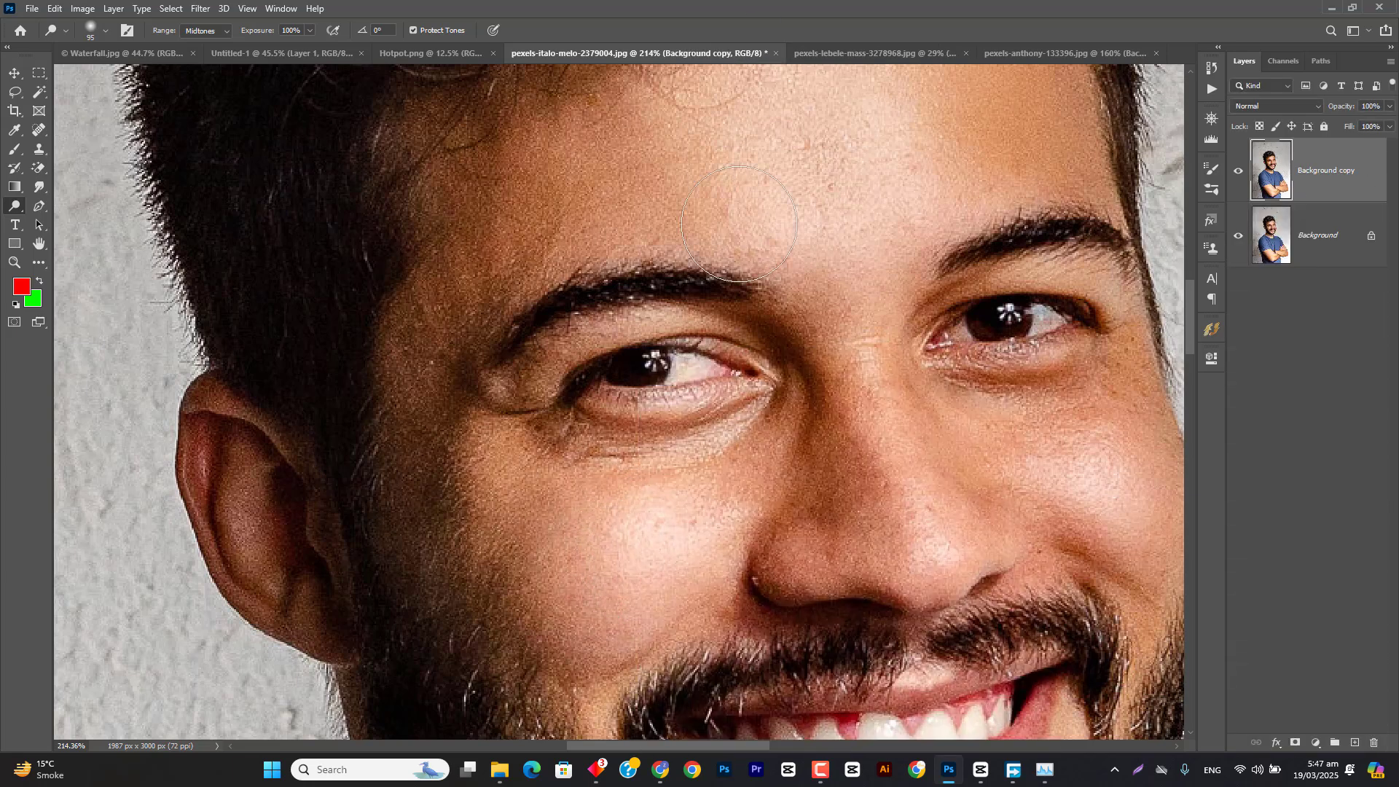
mouse_move(631, 557)
left_mouse_down()
mouse_move(648, 557)
mouse_move(656, 531)
mouse_move(603, 531)
mouse_move(626, 561)
left_mouse_up()
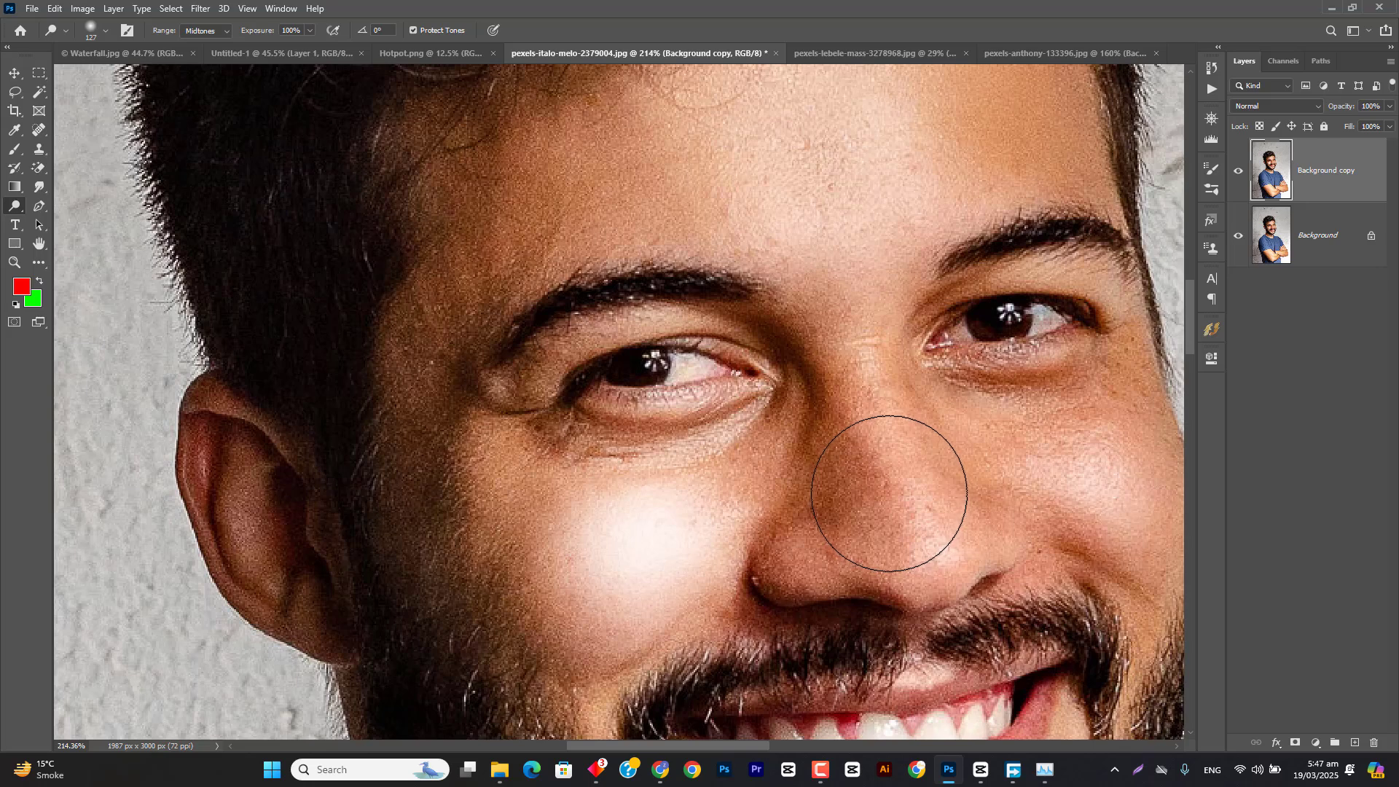
left_click_drag(891, 493, 831, 472)
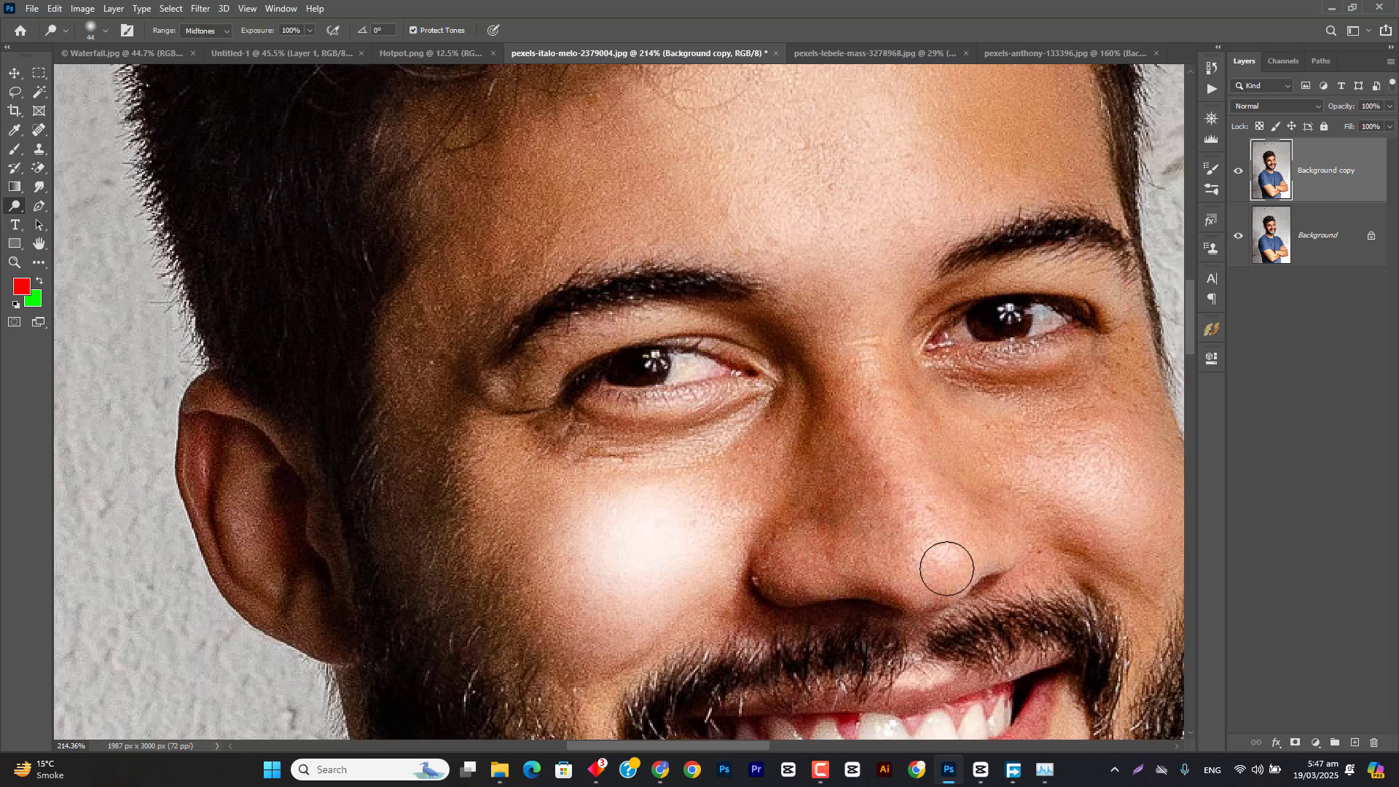
left_click(932, 547)
left_click_drag(925, 545, 932, 546)
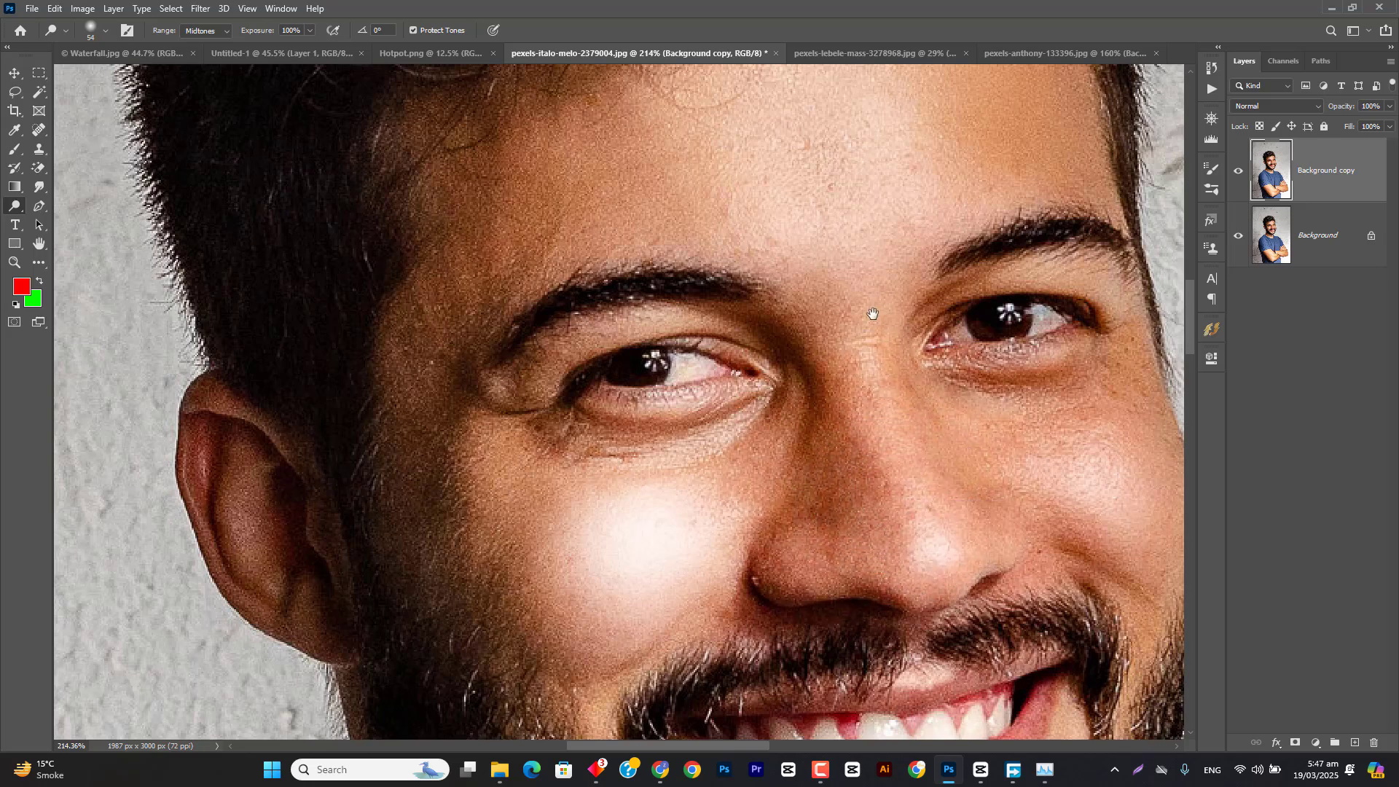
Step: Enlarge the Dodge brush to about 140 px and brighten the man's forehead on Background copy
left_click_drag(843, 201, 823, 407)
left_click_drag(833, 350, 892, 358)
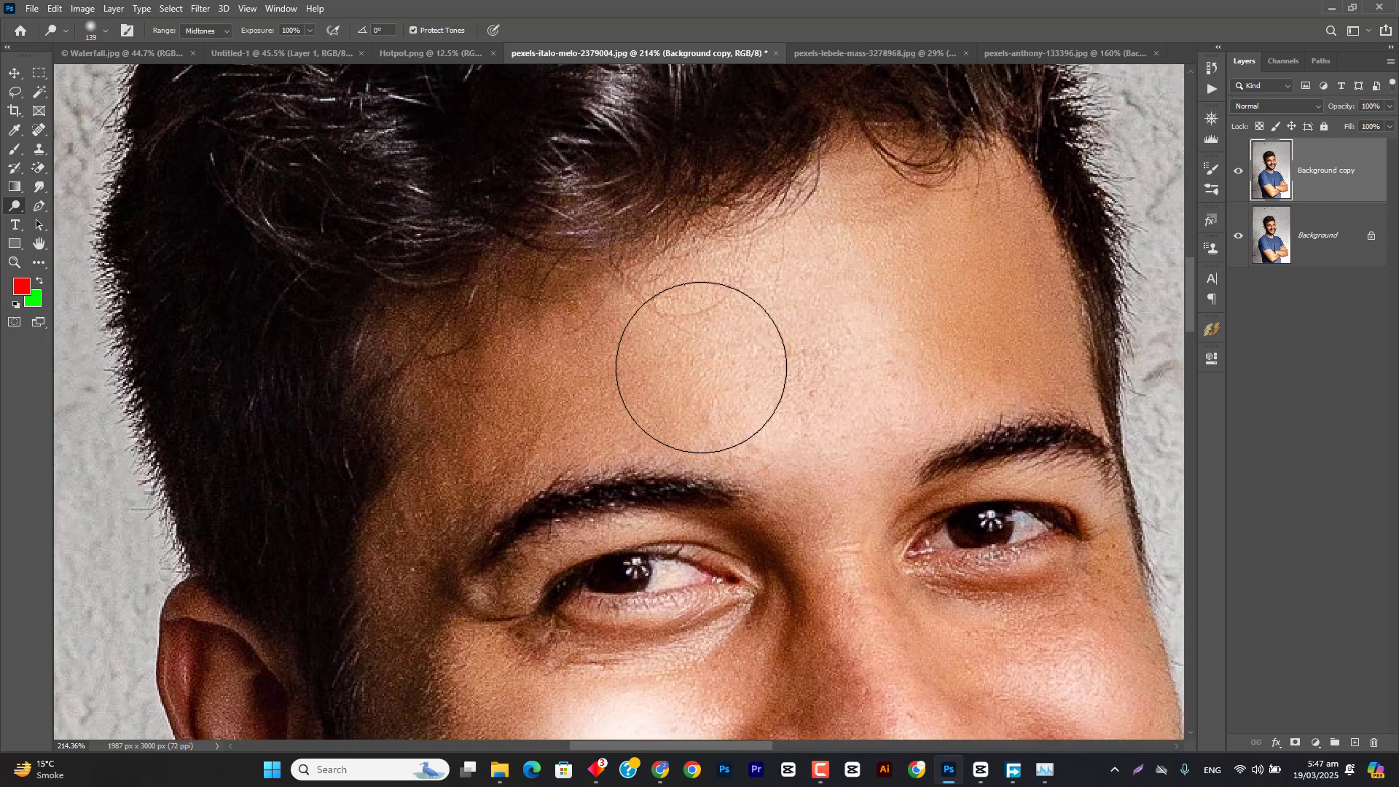
mouse_move(710, 320)
left_mouse_down()
mouse_move(807, 404)
mouse_move(803, 224)
mouse_move(824, 347)
left_mouse_up()
scroll(848, 393, "down", 6)
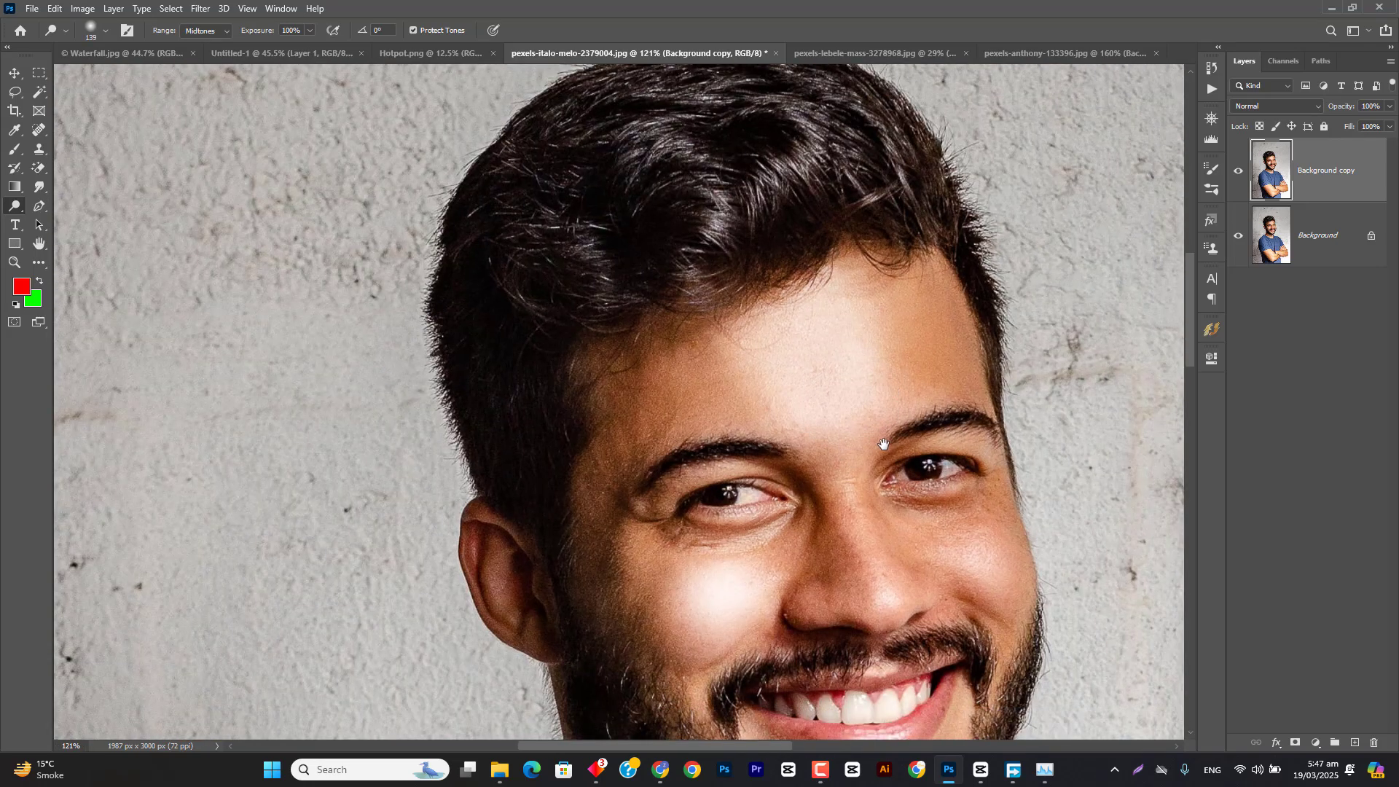
left_click_drag(883, 442, 820, 377)
left_click_drag(858, 289, 861, 289)
mouse_move(856, 286)
left_mouse_down()
mouse_move(850, 219)
mouse_move(873, 285)
mouse_move(817, 238)
mouse_move(856, 292)
mouse_move(852, 227)
mouse_move(889, 284)
mouse_move(850, 225)
mouse_move(885, 298)
left_mouse_up()
Step: Toggle the visibility of Background copy to compare the dodged face with the original portrait
scroll(1009, 309, "down", 6)
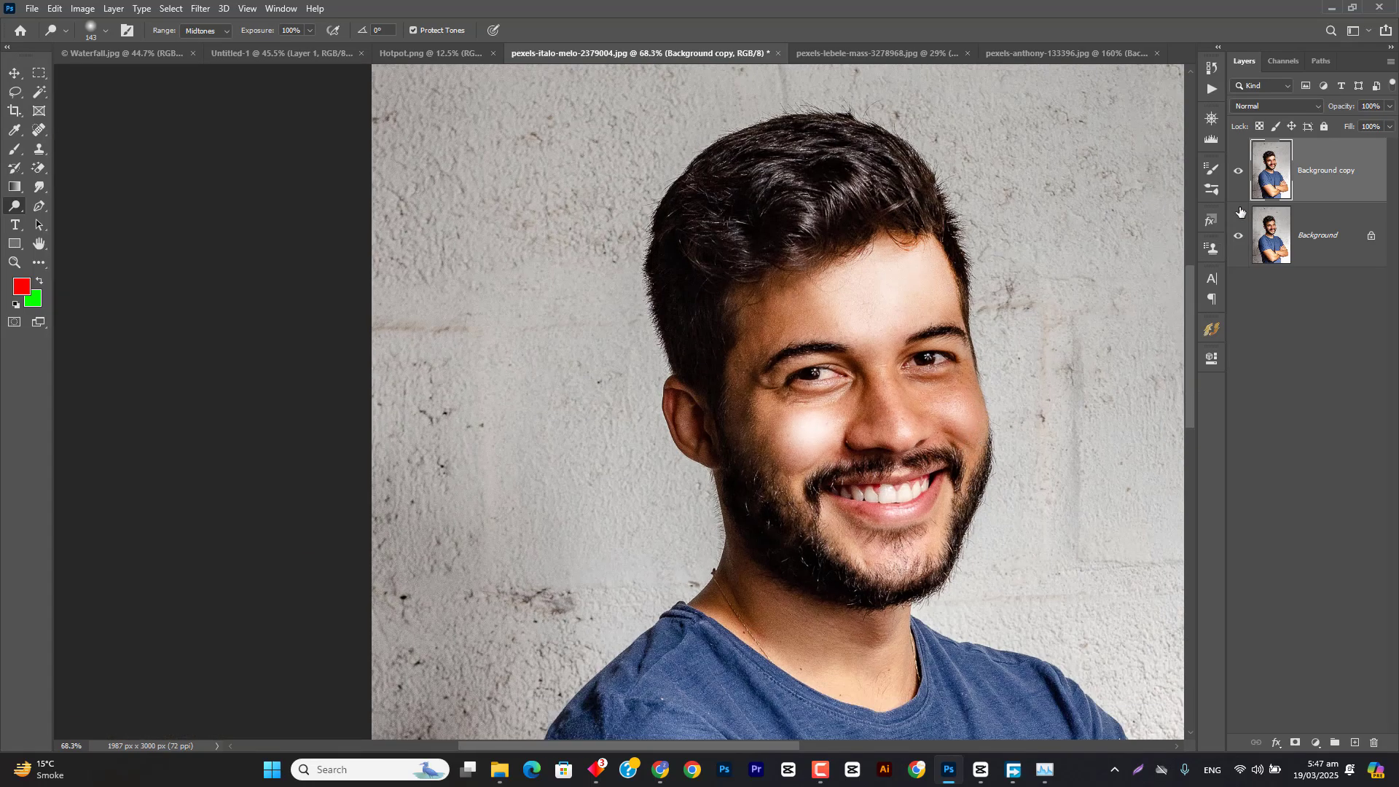
left_click(1238, 171)
left_click(1238, 170)
Step: Hide Background copy and, on a new duplicate of the Background layer, dodge the cheek at a reduced 51% exposure
left_click(1240, 174)
left_click(1337, 262)
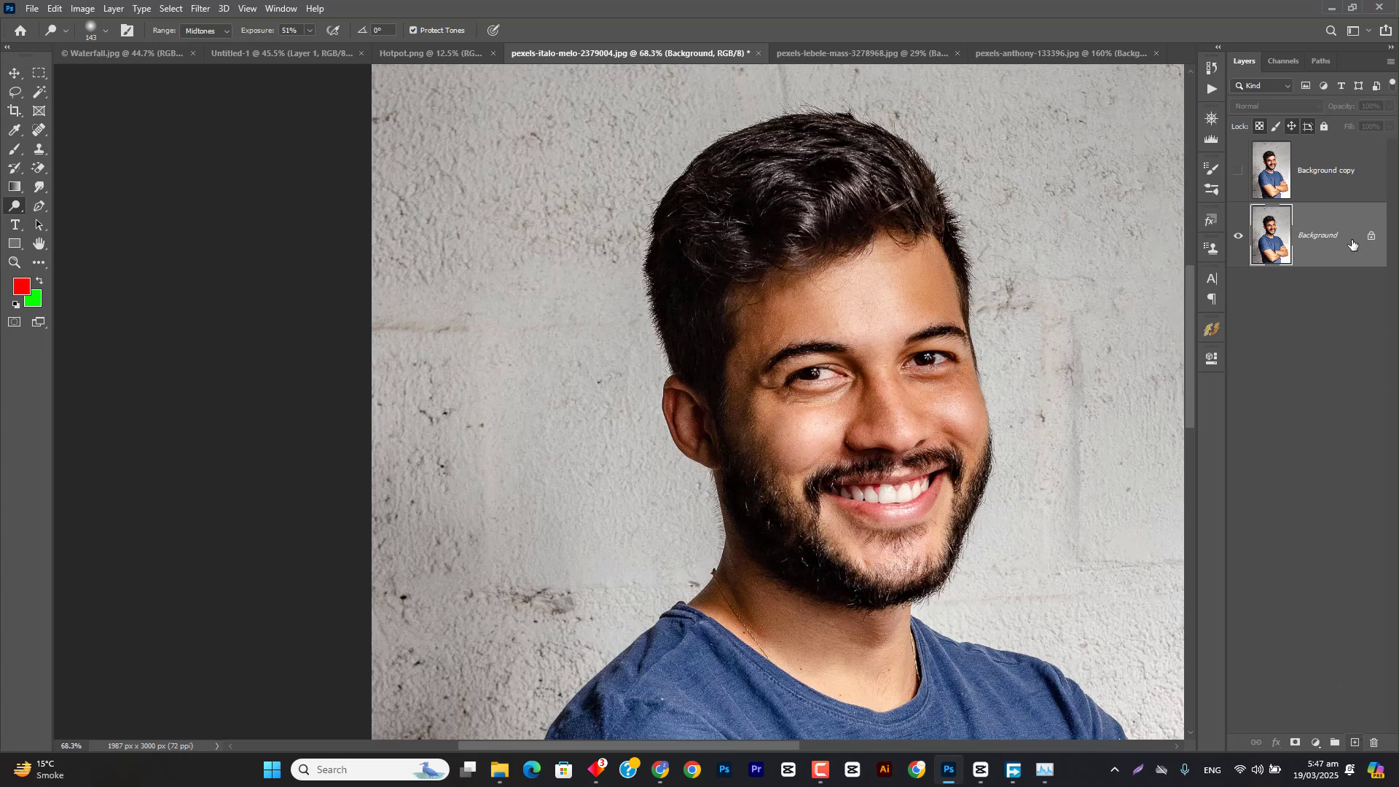
left_click_drag(1352, 244, 1354, 742)
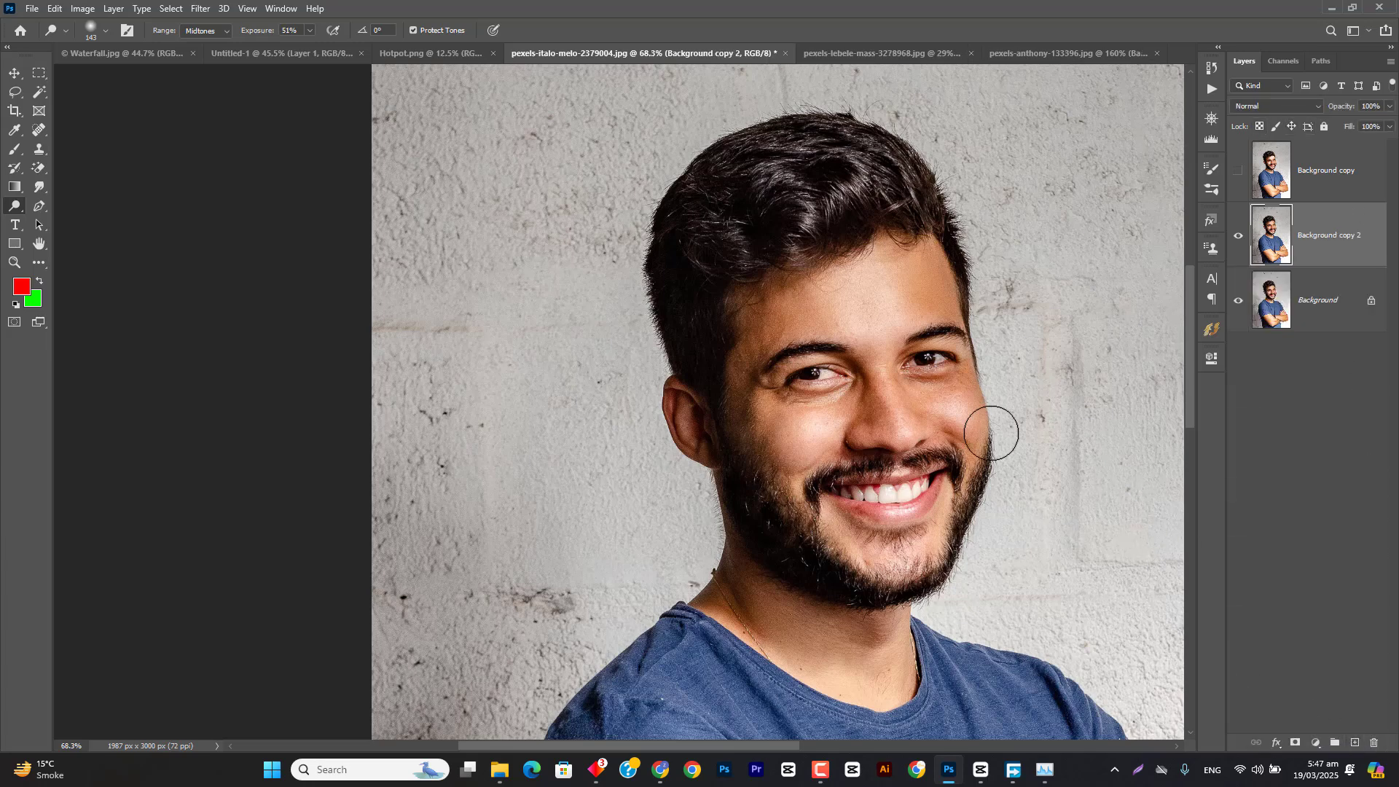
left_click_drag(991, 433, 865, 430)
scroll(838, 437, "up", 5)
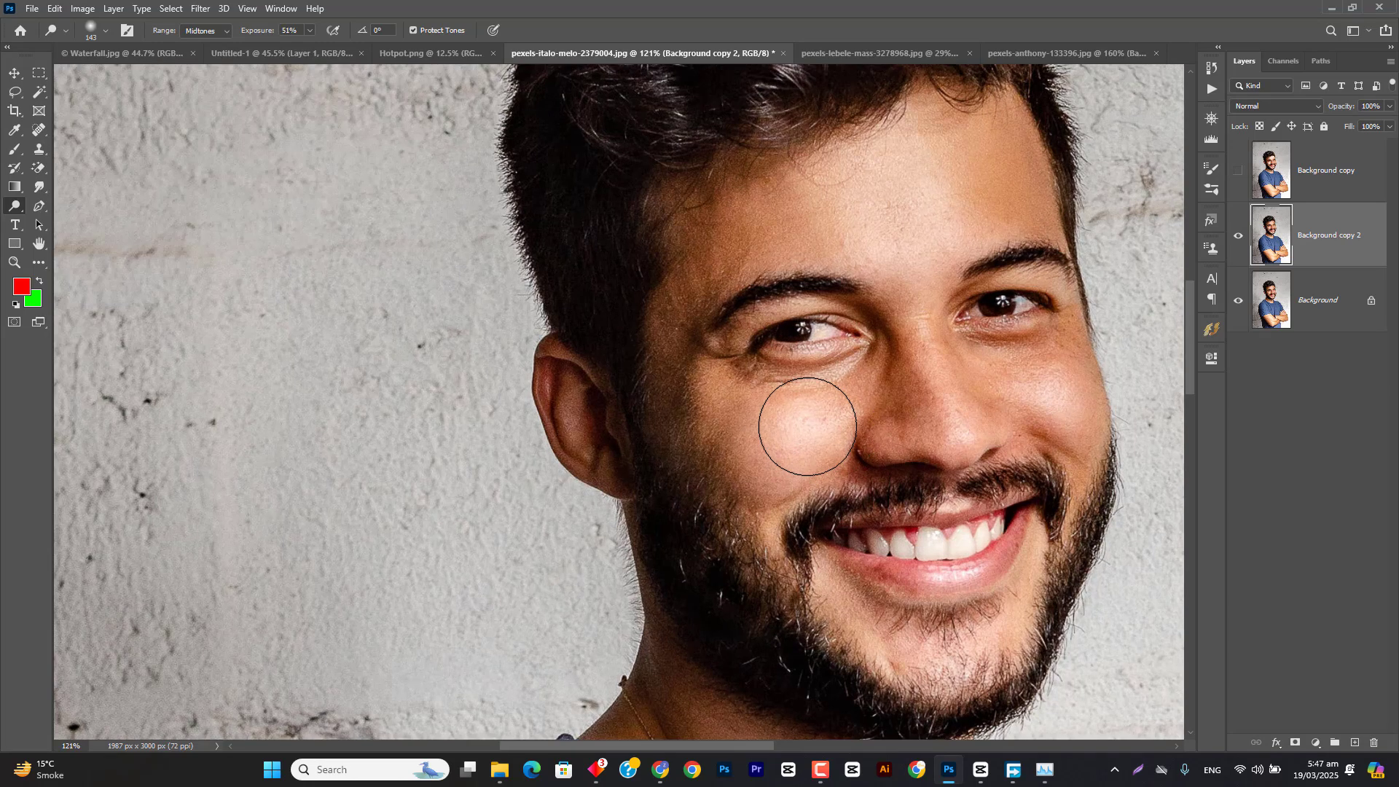
left_click(596, 769)
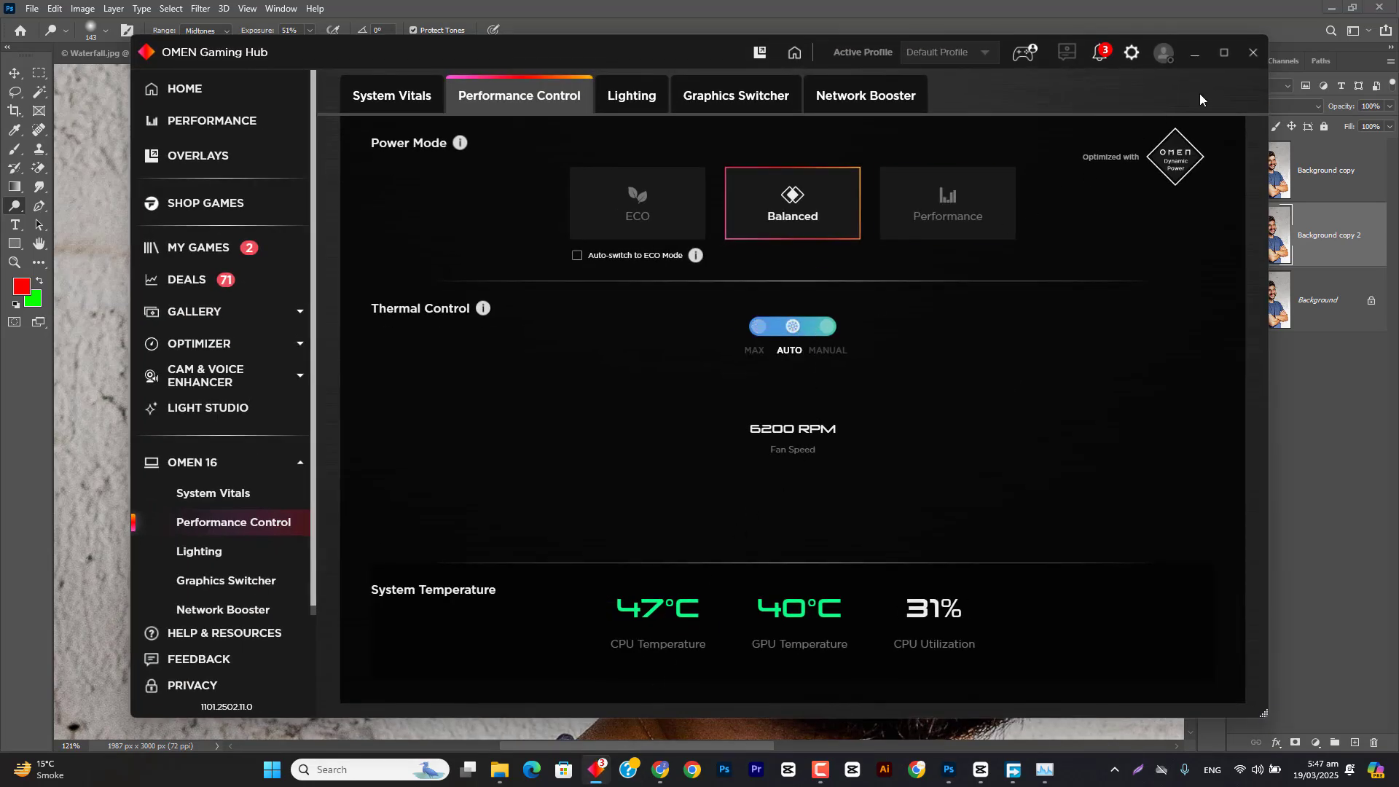
left_click(1193, 53)
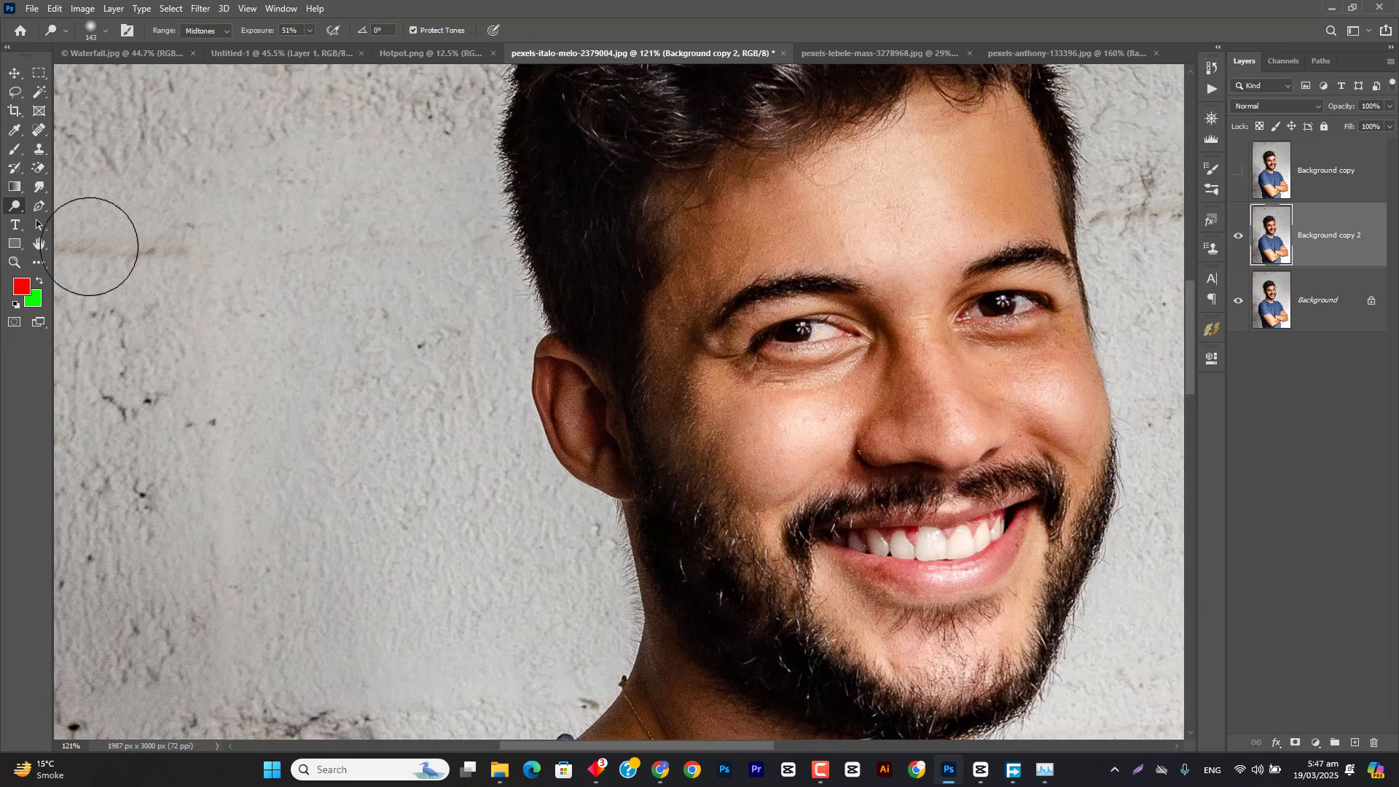
Step: Choose the Burn tool at 50% exposure, reduce its brush to 28 px, and darken details of the man's face on Background copy 2
right_click(14, 205)
left_click(58, 221)
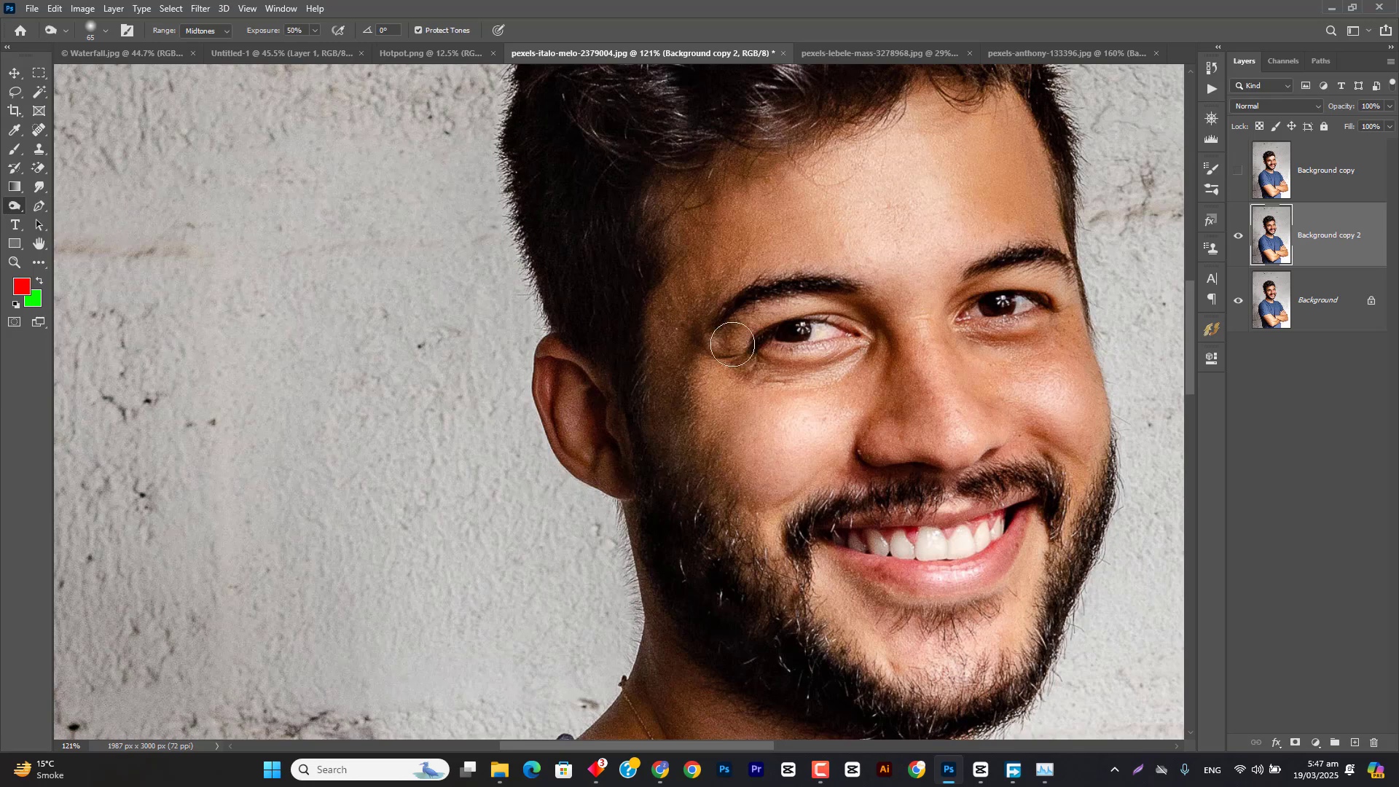
right_click(748, 352, "alt")
scroll(807, 495, "up", 1)
right_click(807, 495, "alt")
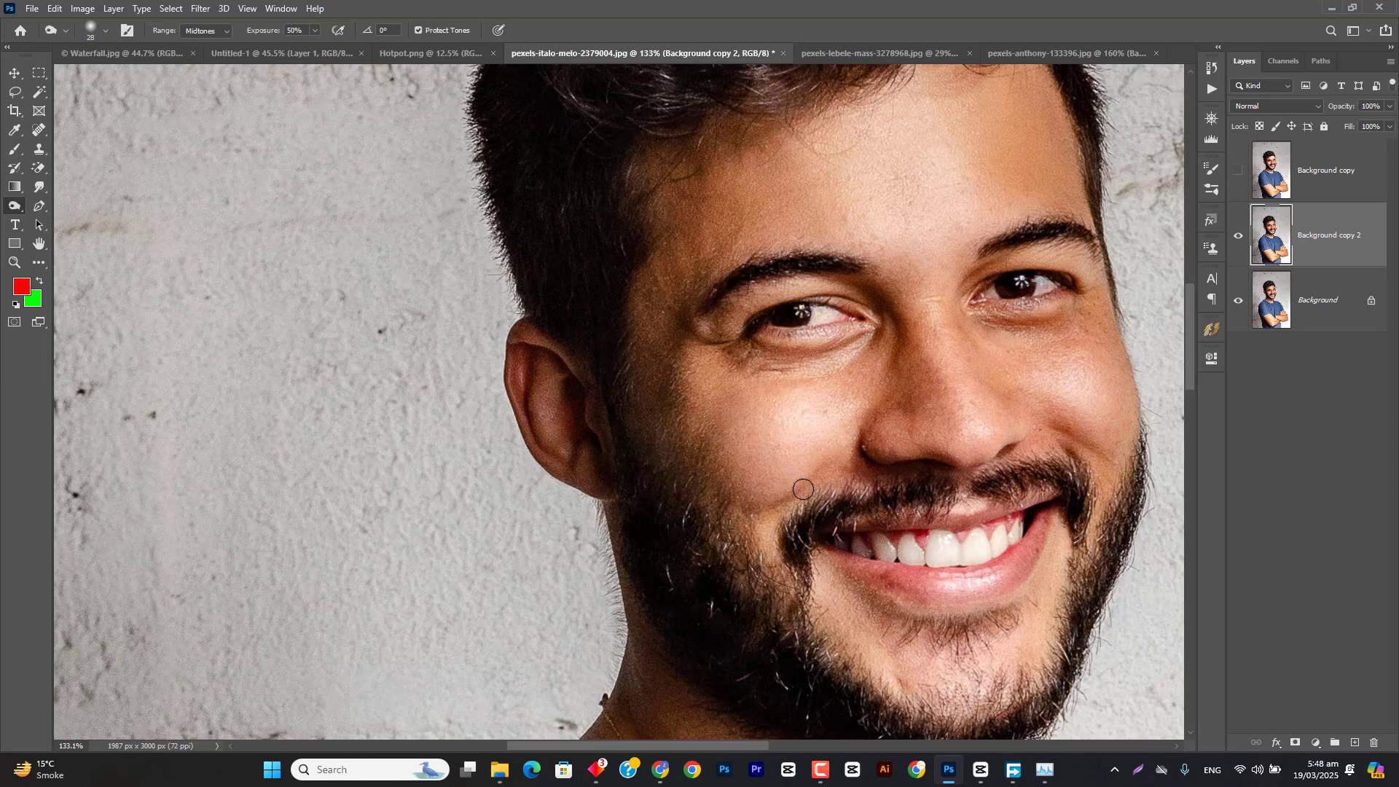
mouse_move(883, 605)
left_mouse_down()
mouse_move(832, 452)
mouse_move(874, 470)
mouse_move(965, 423)
mouse_move(878, 460)
mouse_move(817, 434)
left_mouse_up()
Step: Toggle the visibility of Background copy 2 repeatedly to compare the burned face with the original
scroll(877, 485, "down", 3)
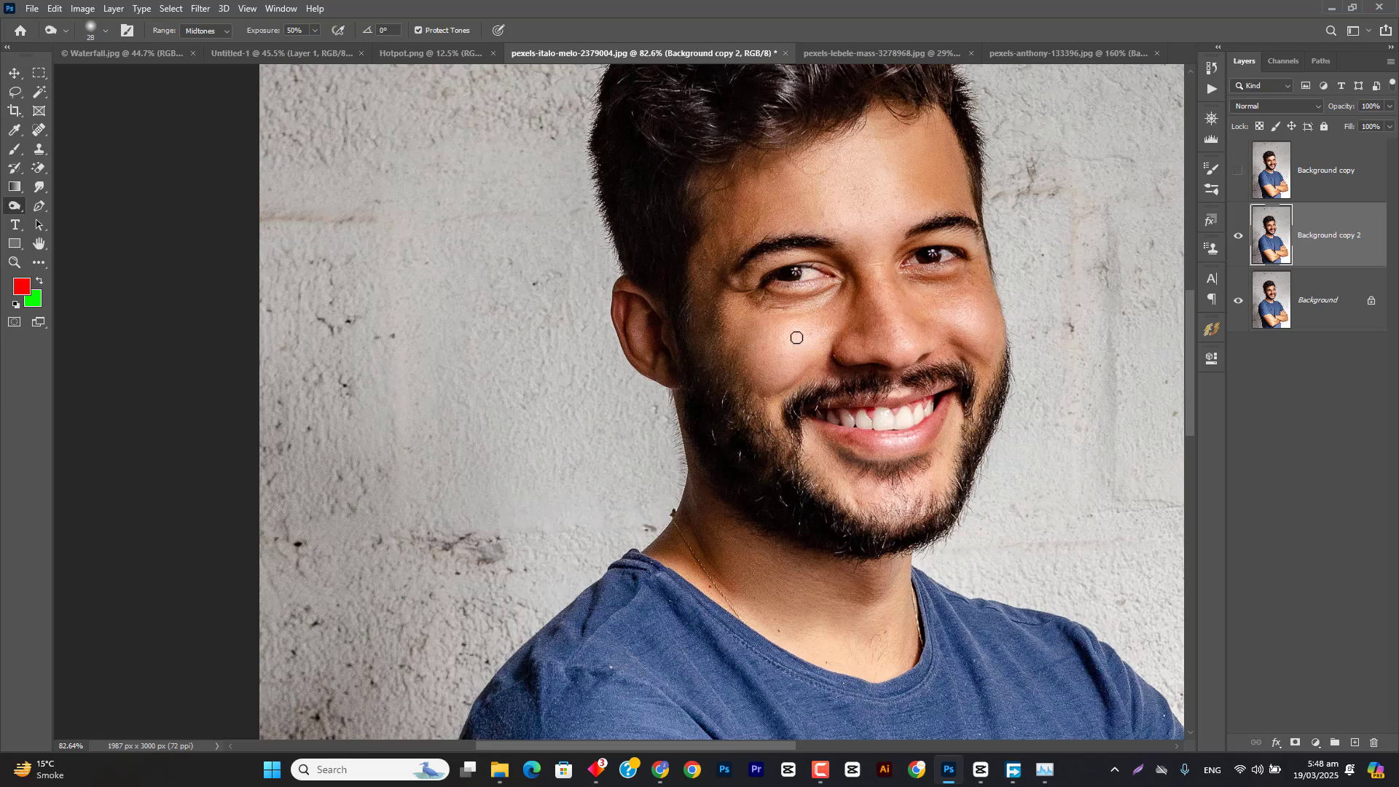
left_click_drag(796, 337, 802, 399)
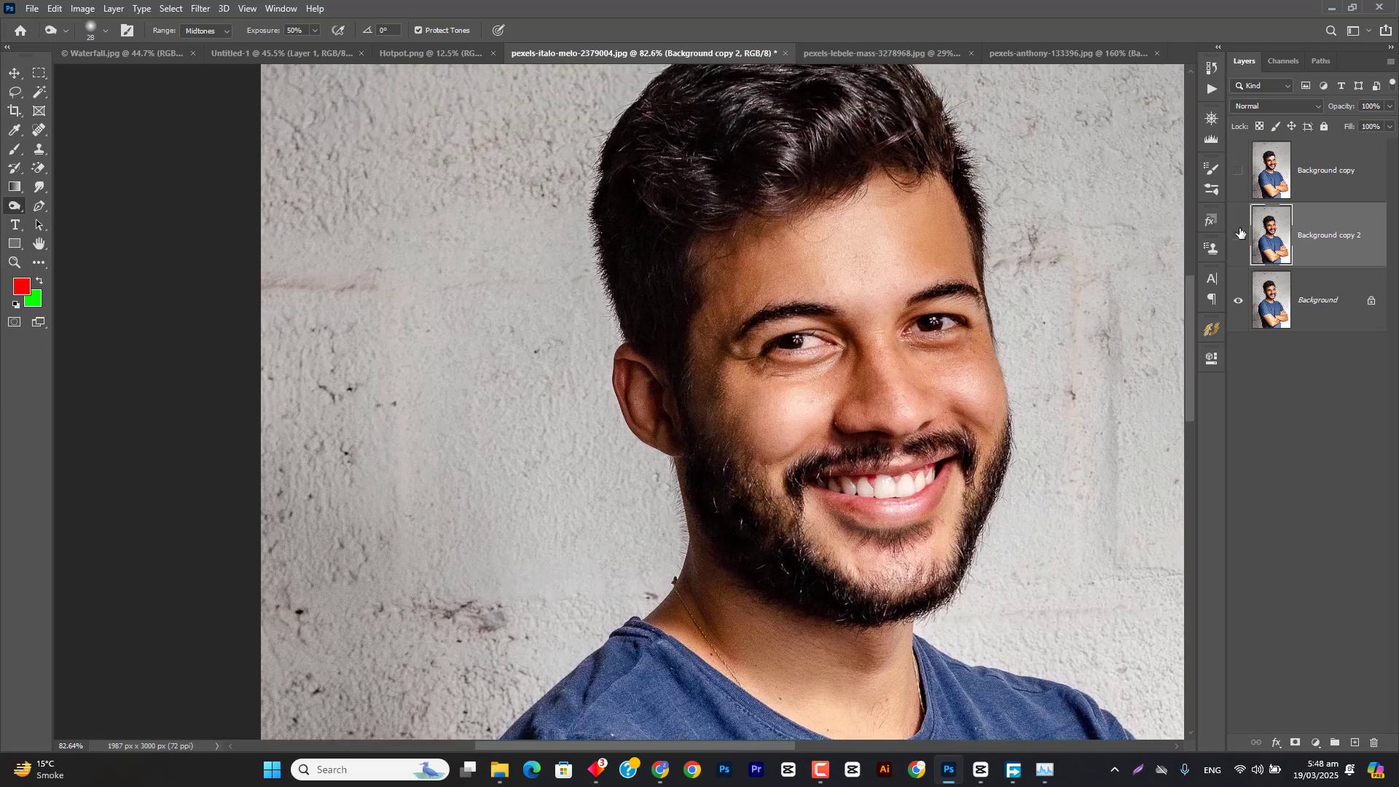
left_click(1239, 233)
left_click(1239, 234)
left_click(1239, 234)
left_click(1239, 234)
left_click(1239, 233)
left_click(1239, 234)
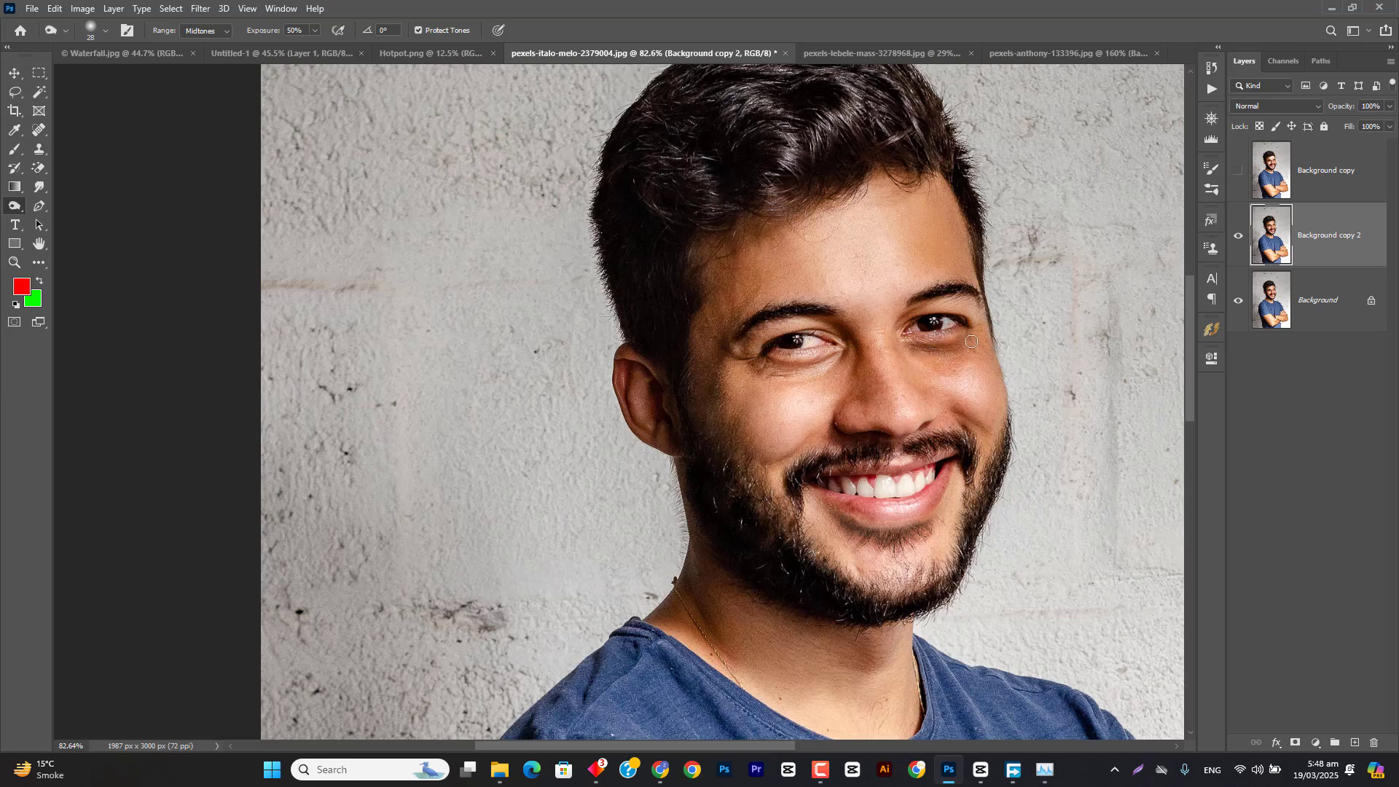
Step: Burn a dark shadow beneath the eye nearest the visible ear and compare it with the original by toggling Background copy 2
mouse_move(801, 367)
left_mouse_down()
mouse_move(741, 370)
mouse_move(823, 357)
mouse_move(767, 375)
mouse_move(818, 381)
mouse_move(830, 360)
mouse_move(775, 377)
left_mouse_up()
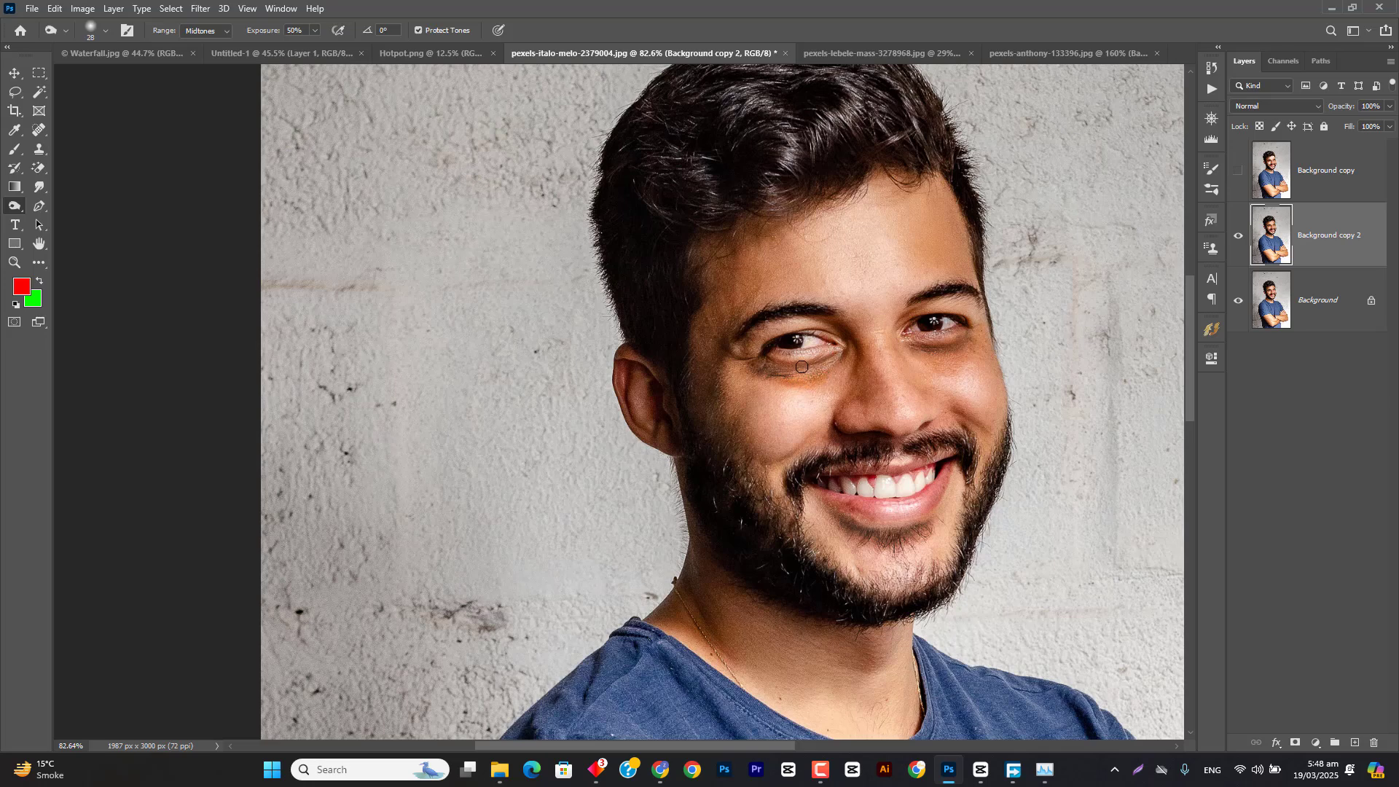
left_click(1237, 239)
left_click(1237, 239)
left_click(1238, 239)
left_click(1239, 236)
Step: Choose the Sponge tool, hide the burned Background copy 2, and make another duplicate of the Background layer
right_click(19, 212)
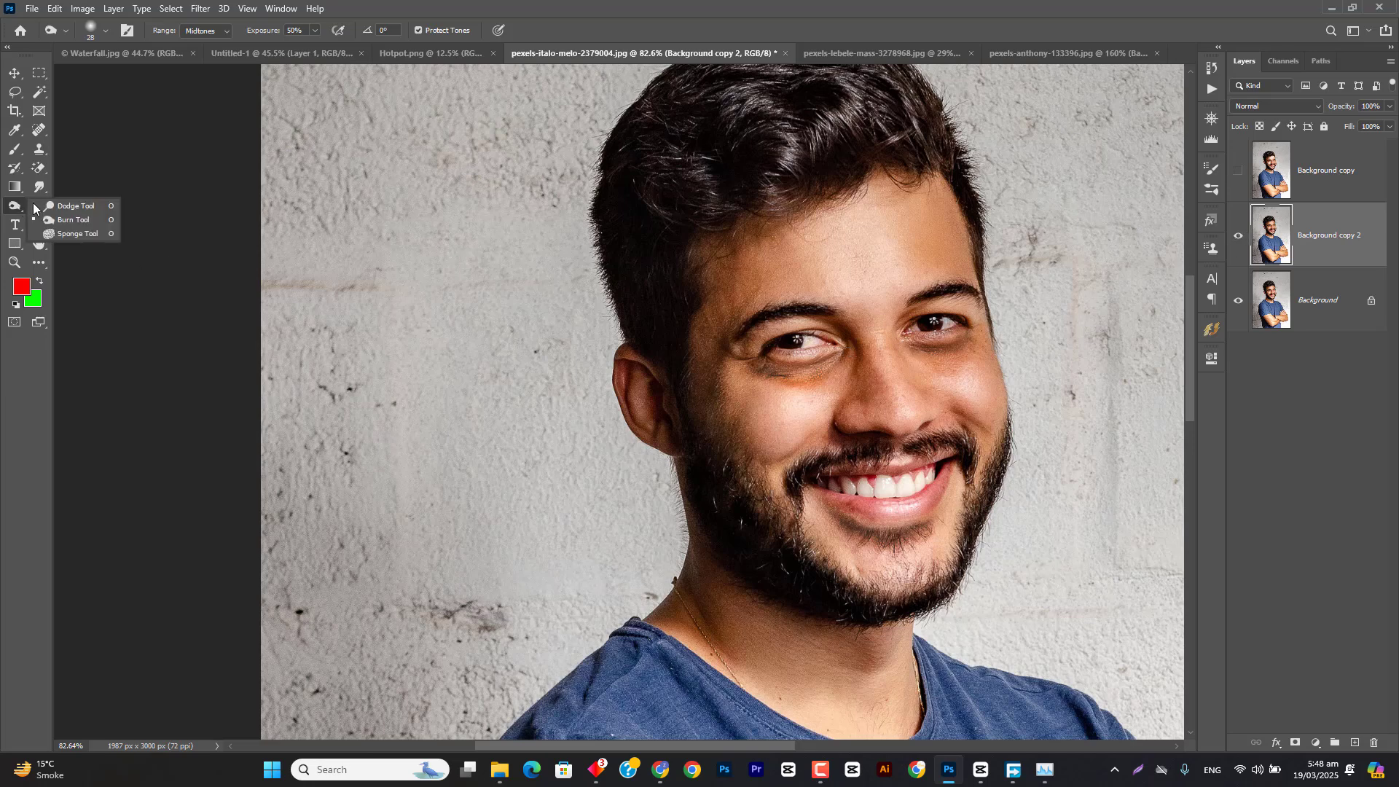
left_click(67, 235)
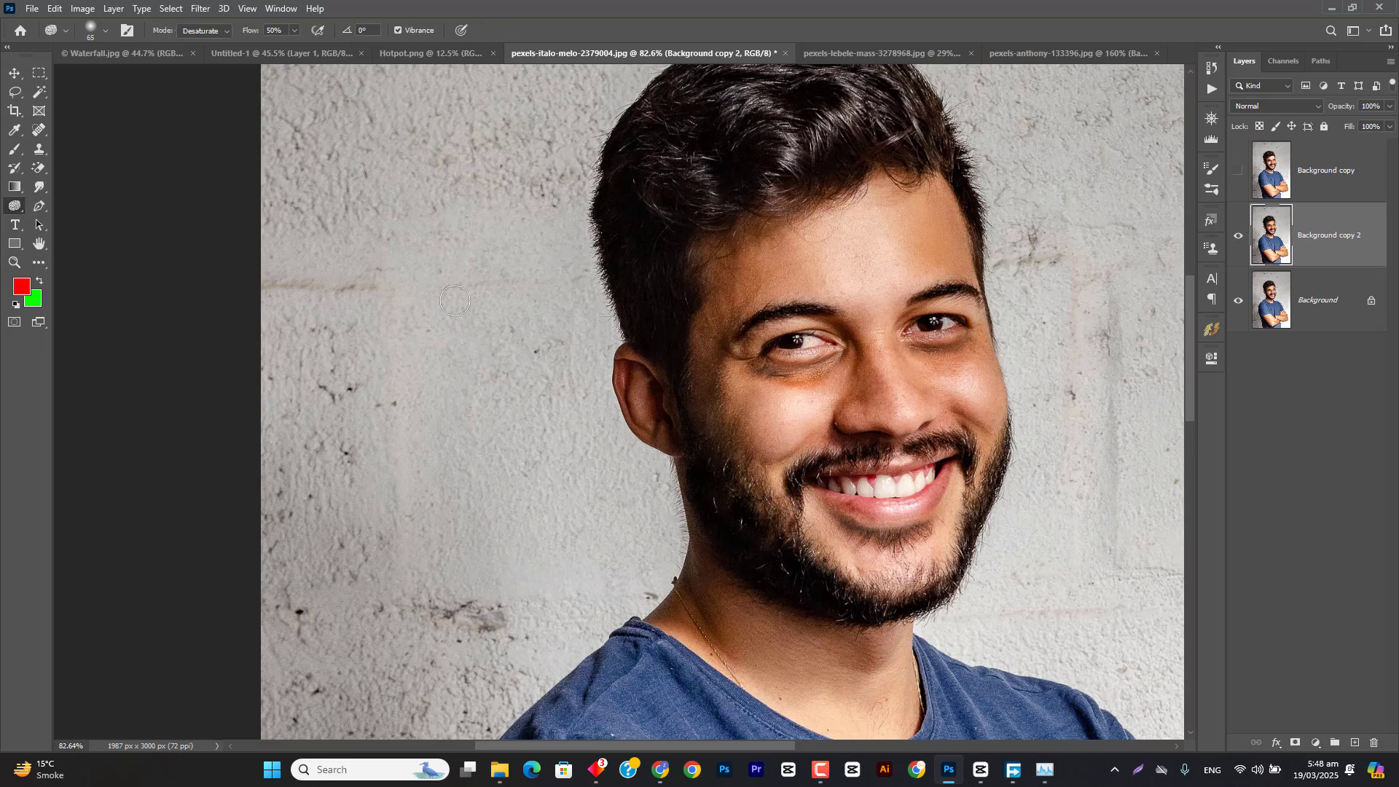
left_click(1238, 237)
left_click_drag(1347, 320, 1355, 743)
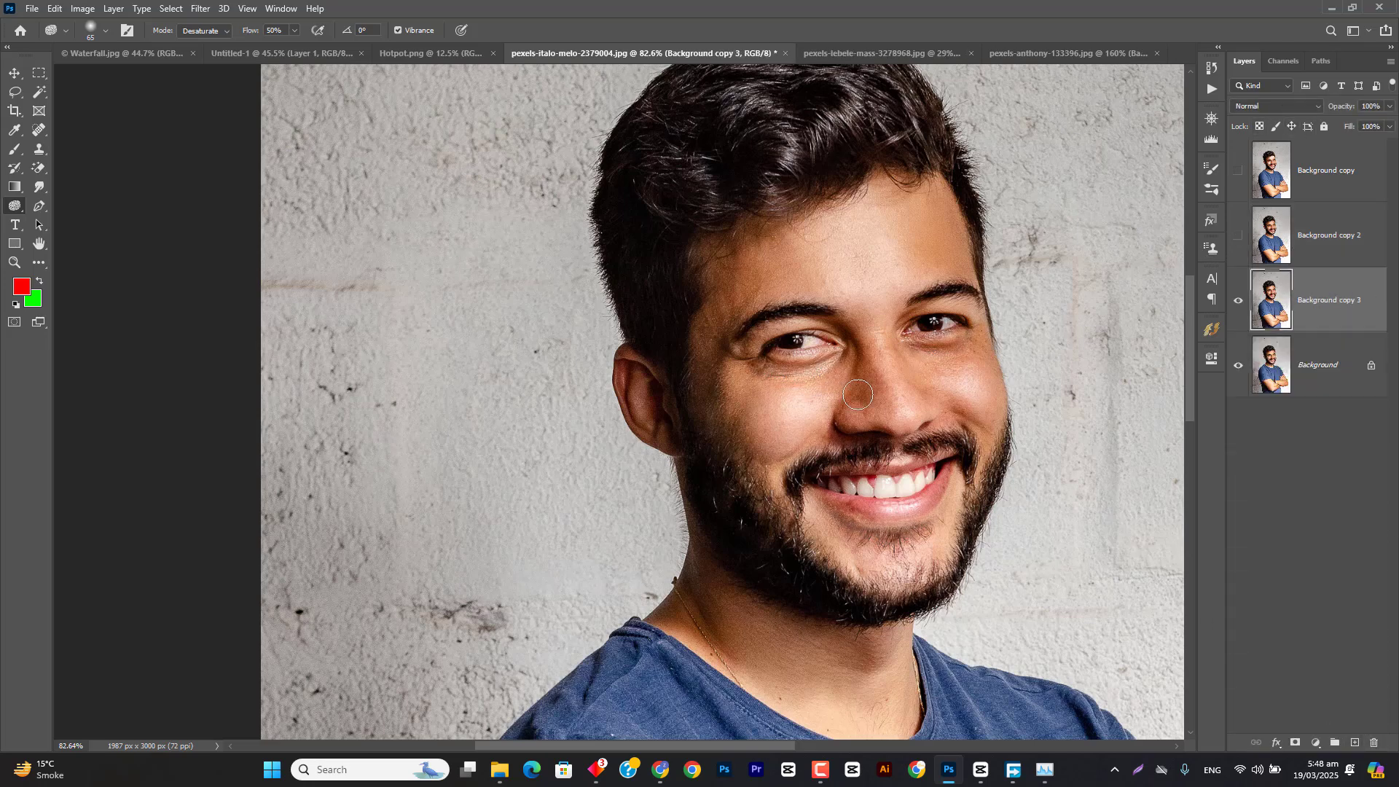
Step: Desaturate the man's face and neck on Background copy 3 with a 366 px Sponge brush at 50% flow
scroll(850, 384, "down", 4)
mouse_move(850, 383)
left_mouse_down()
mouse_move(924, 385)
mouse_move(865, 423)
mouse_move(871, 282)
mouse_move(830, 492)
mouse_move(804, 342)
mouse_move(838, 448)
mouse_move(789, 293)
mouse_move(844, 503)
mouse_move(874, 299)
mouse_move(887, 451)
mouse_move(925, 380)
mouse_move(823, 366)
mouse_move(738, 320)
mouse_move(801, 535)
mouse_move(806, 403)
mouse_move(834, 552)
mouse_move(813, 317)
mouse_move(824, 510)
mouse_move(888, 307)
mouse_move(909, 550)
mouse_move(808, 388)
mouse_move(802, 444)
mouse_move(855, 538)
mouse_move(795, 520)
mouse_move(823, 639)
mouse_move(721, 541)
mouse_move(792, 622)
mouse_move(738, 572)
mouse_move(783, 558)
mouse_move(845, 573)
mouse_move(873, 615)
mouse_move(718, 506)
mouse_move(740, 566)
mouse_move(787, 583)
mouse_move(850, 528)
mouse_move(768, 385)
mouse_move(731, 359)
mouse_move(737, 393)
mouse_move(712, 387)
mouse_move(811, 477)
mouse_move(834, 329)
mouse_move(780, 349)
mouse_move(843, 184)
mouse_move(871, 292)
mouse_move(822, 226)
mouse_move(771, 191)
mouse_move(738, 293)
mouse_move(839, 400)
mouse_move(897, 380)
mouse_move(884, 298)
mouse_move(883, 446)
mouse_move(906, 406)
mouse_move(840, 291)
mouse_move(829, 450)
left_mouse_up()
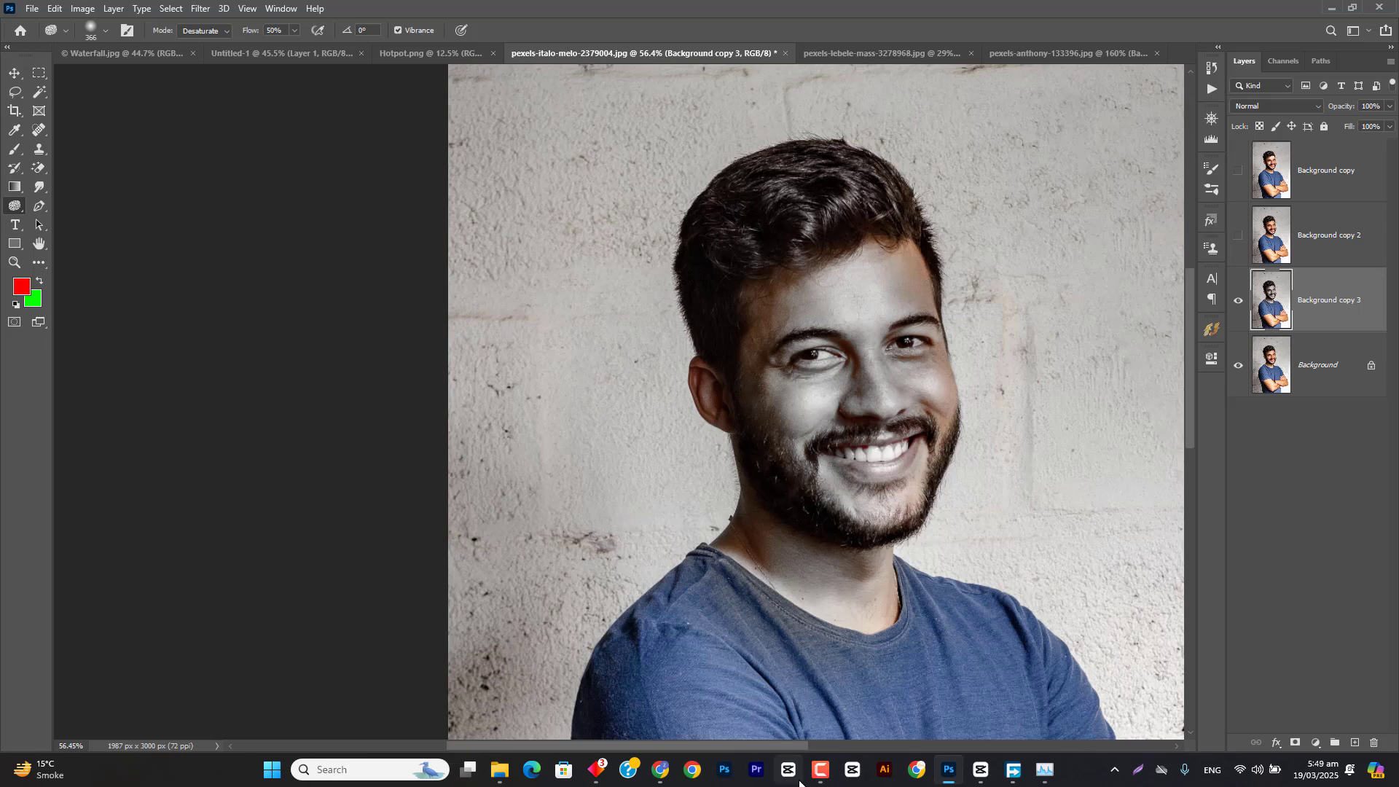
left_click(822, 771)
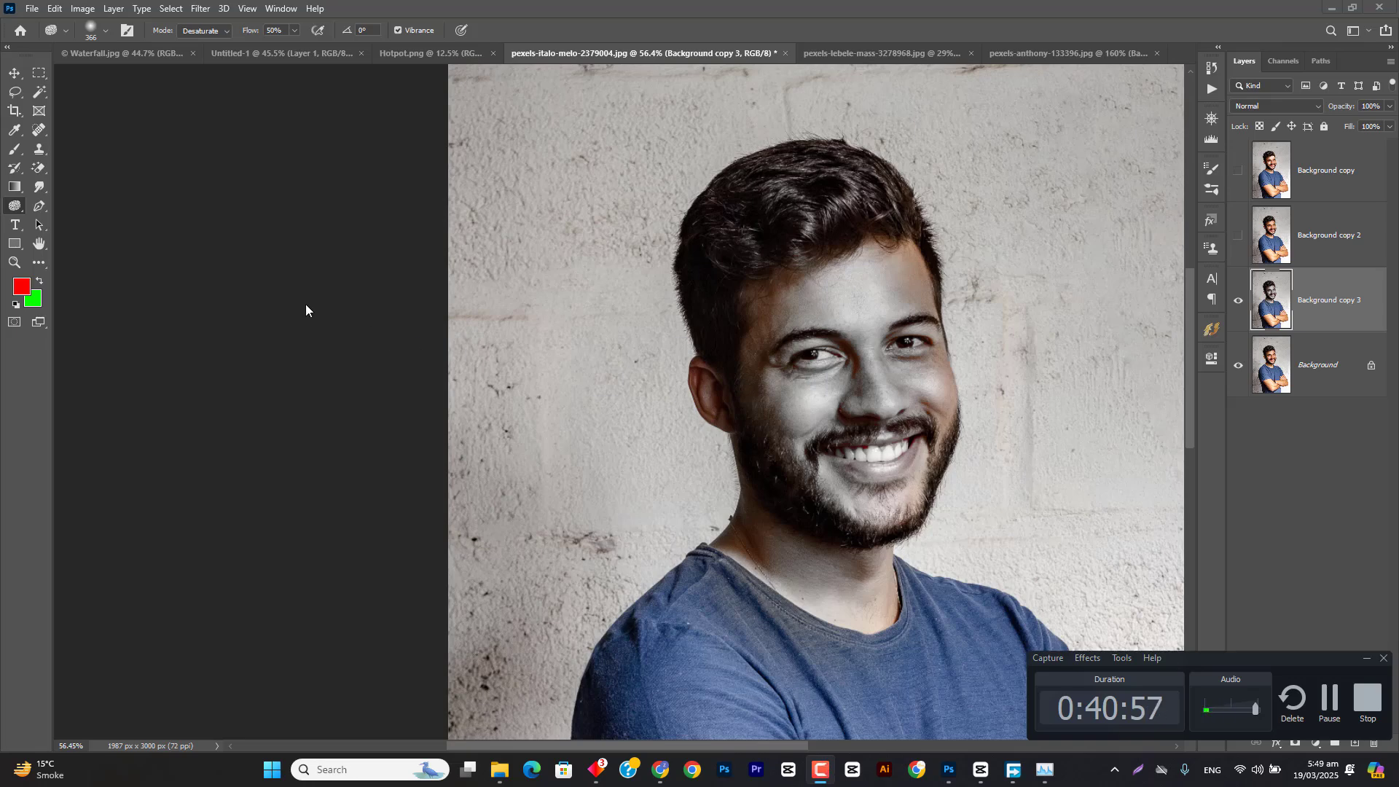
left_click(500, 353)
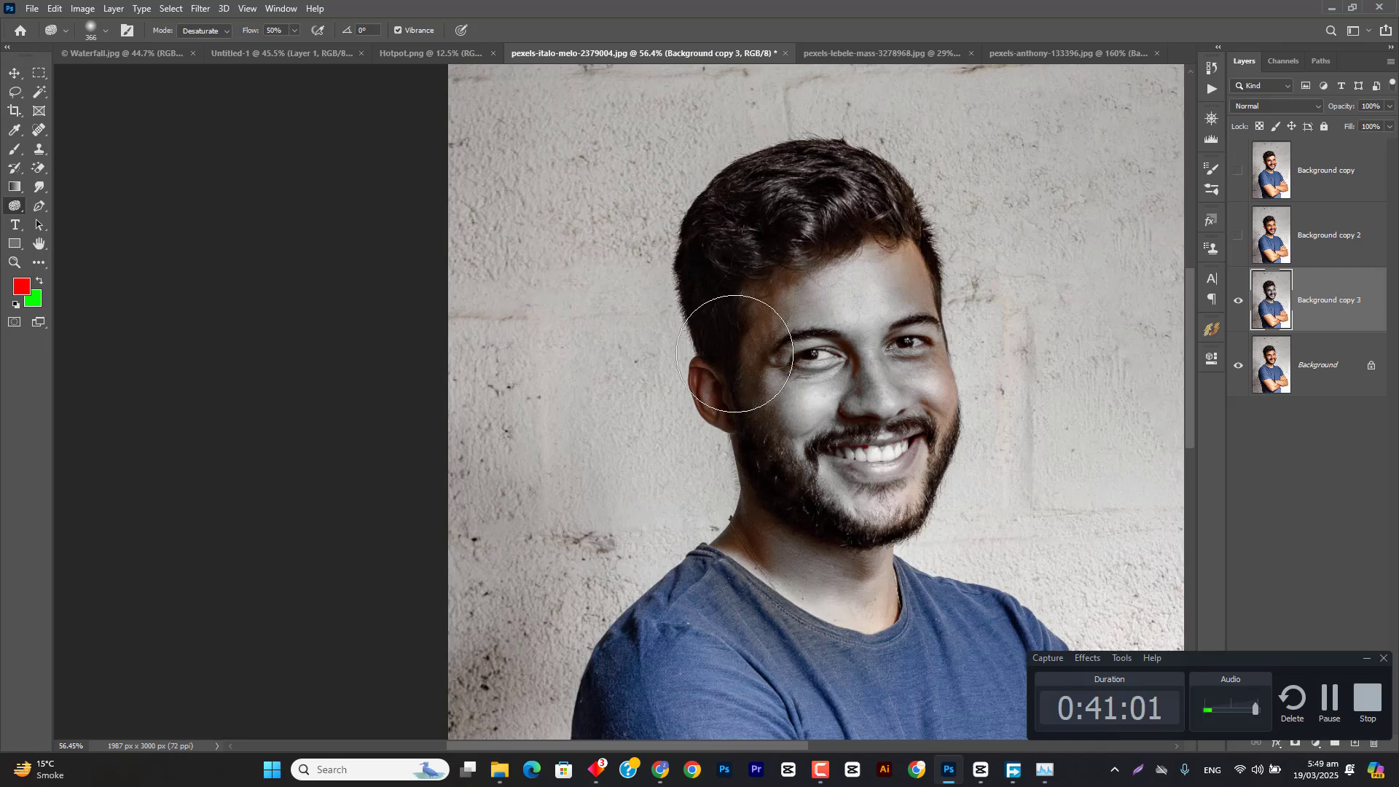